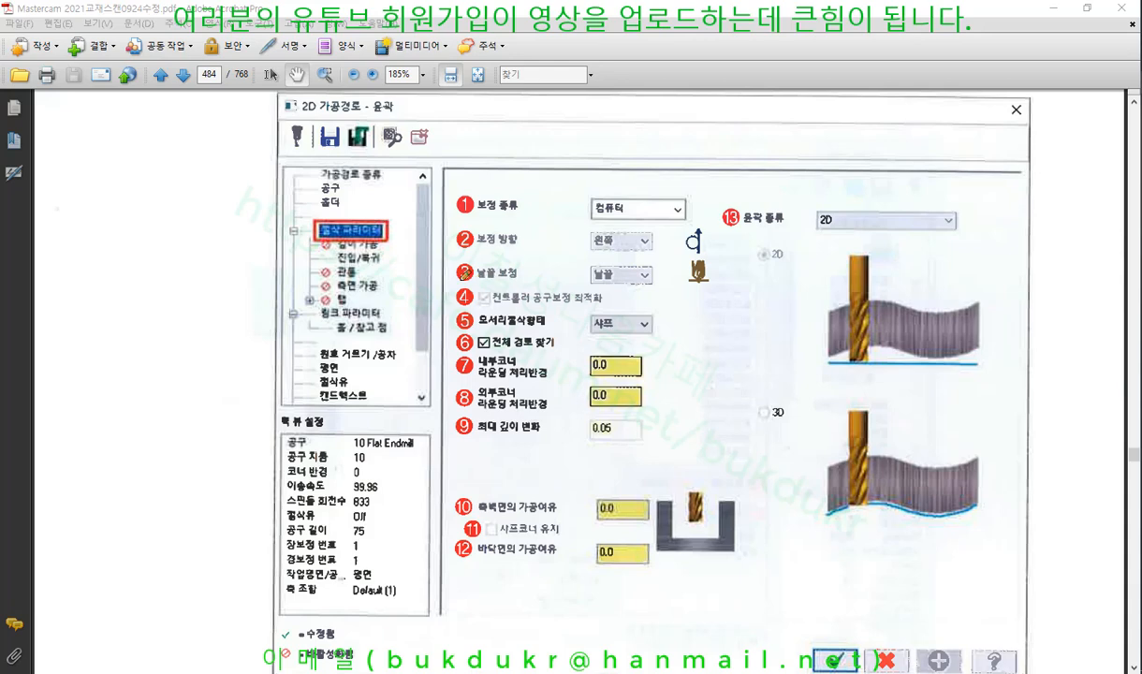
Step: Circle item 3 and underline item 4 on the contour parameter figure, and clear the marks
mouse_move(461, 278)
left_mouse_down()
mouse_move(678, 282)
mouse_move(727, 266)
mouse_move(580, 241)
mouse_move(464, 251)
mouse_move(454, 265)
mouse_move(516, 300)
mouse_move(605, 298)
left_mouse_up()
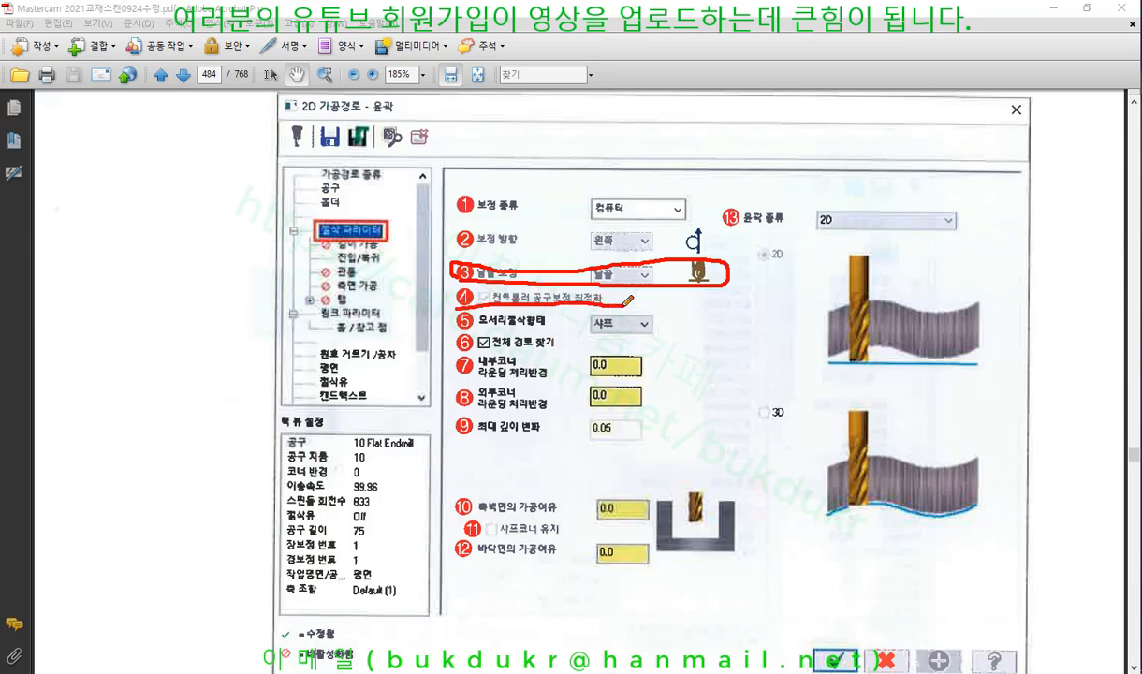
right_click(799, 291)
left_click(880, 454)
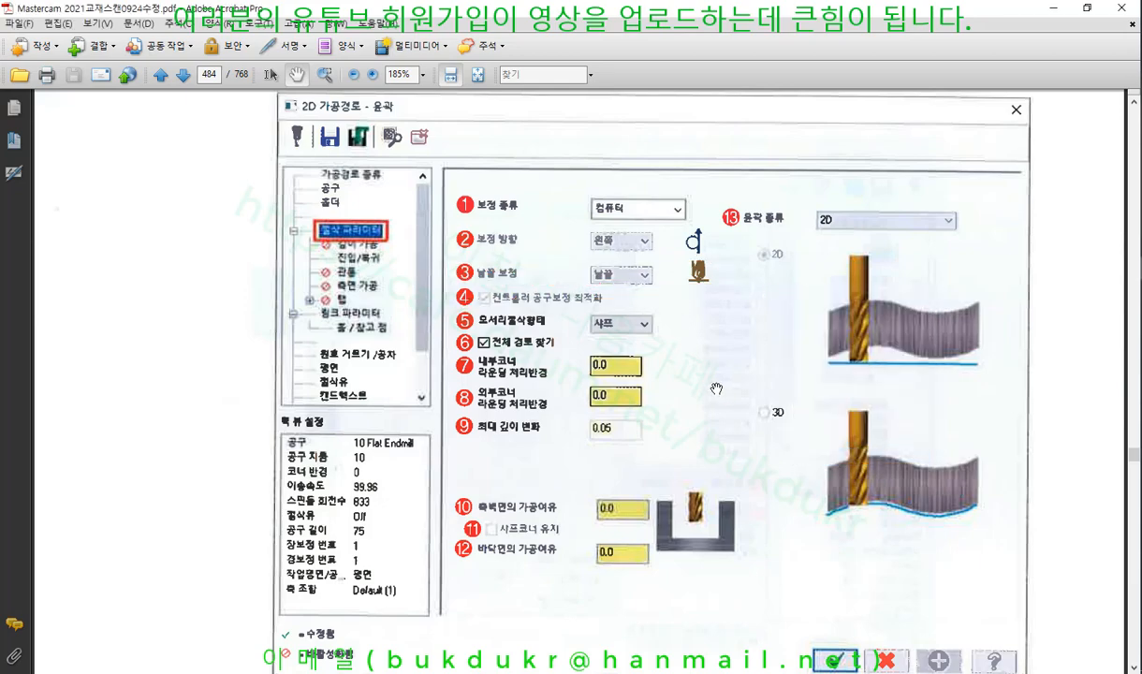
Step: Annotate the item 4 explanation on page 485 with underlines and a boxed note 보정 형태, and clear the annotations
scroll(716, 384, "down", 5)
scroll(716, 383, "down", 10)
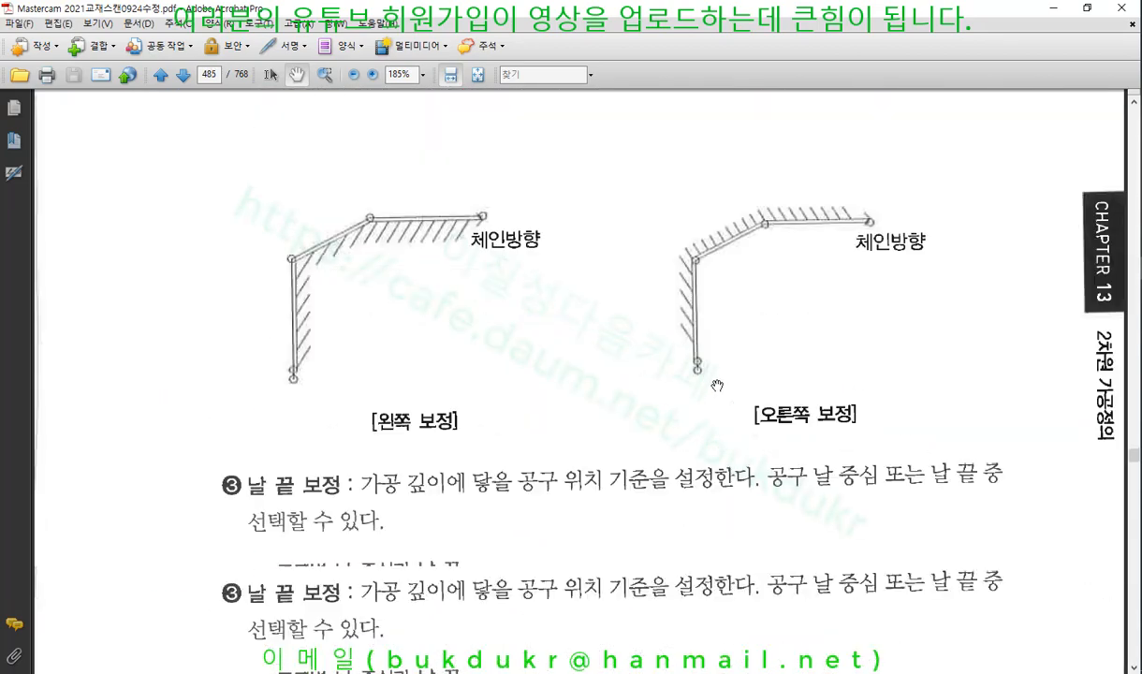
scroll(716, 385, "down", 10)
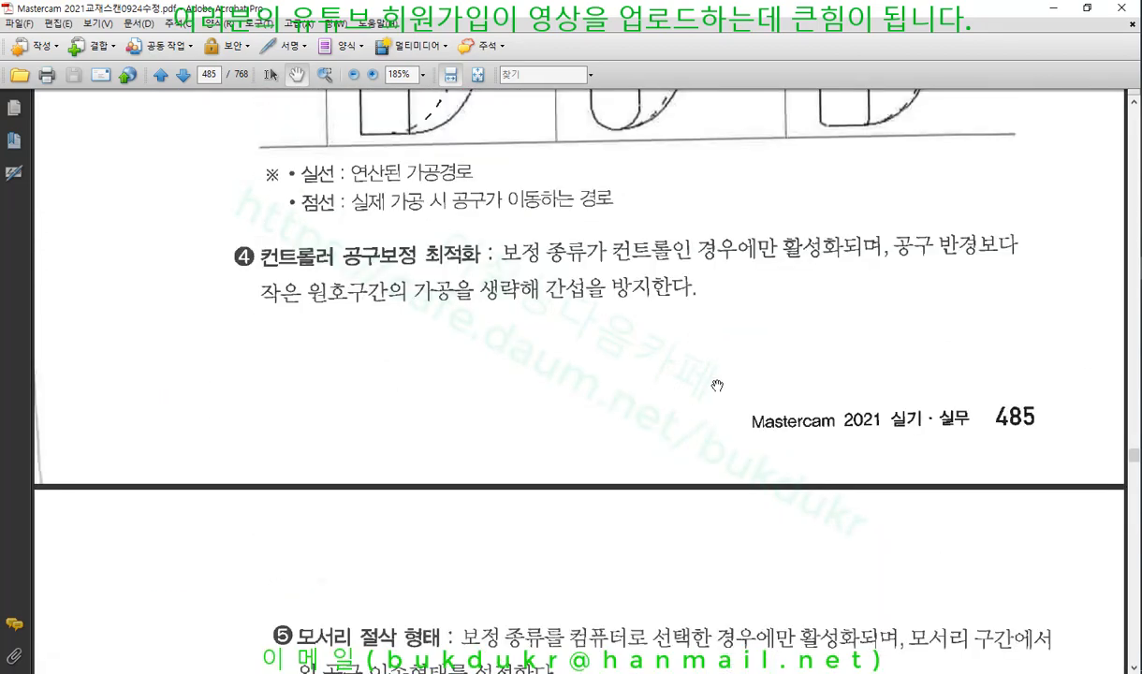
key("alt+Tab")
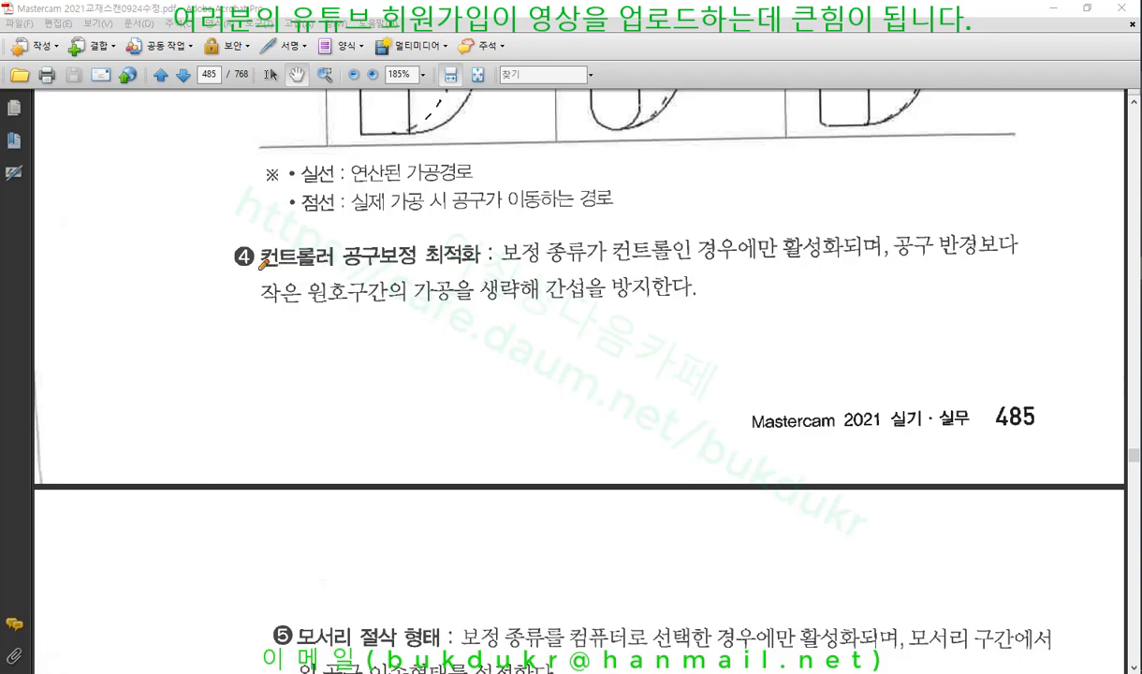
left_click_drag(262, 267, 328, 267)
mouse_move(189, 293)
left_mouse_down()
mouse_move(212, 355)
mouse_move(228, 331)
mouse_move(246, 329)
mouse_move(245, 356)
mouse_move(304, 323)
mouse_move(292, 339)
mouse_move(308, 354)
mouse_move(342, 347)
mouse_move(346, 309)
mouse_move(368, 372)
left_mouse_up()
mouse_move(166, 390)
left_mouse_down()
mouse_move(416, 388)
mouse_move(356, 317)
mouse_move(182, 295)
mouse_move(152, 380)
left_mouse_up()
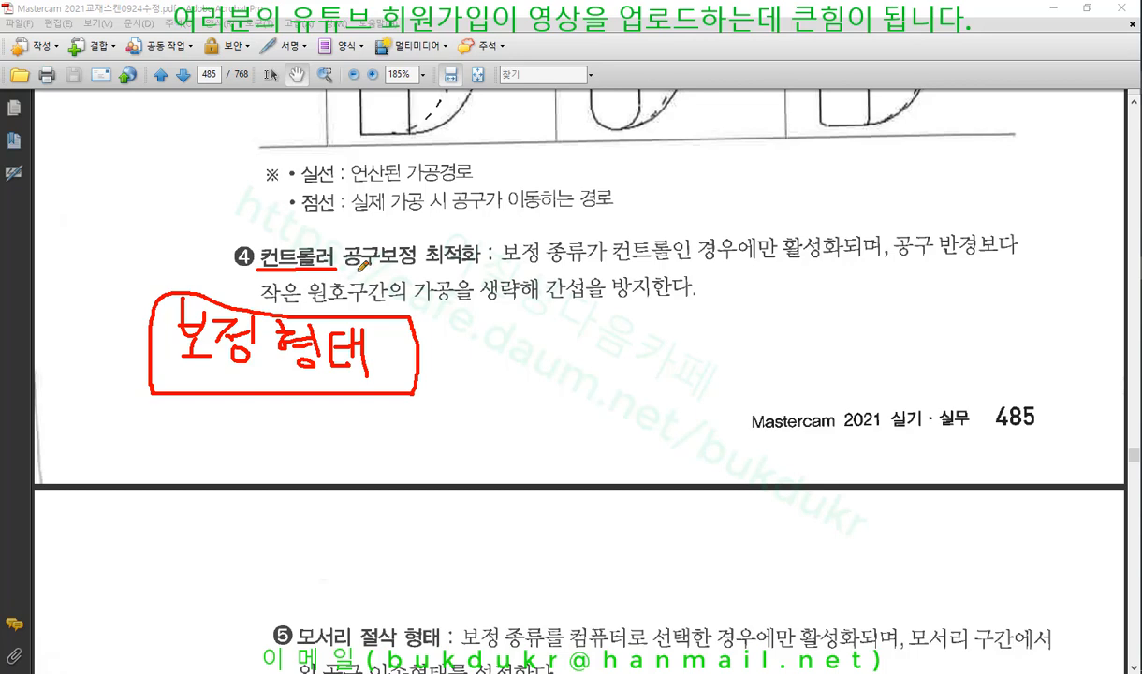
left_click_drag(347, 271, 1017, 265)
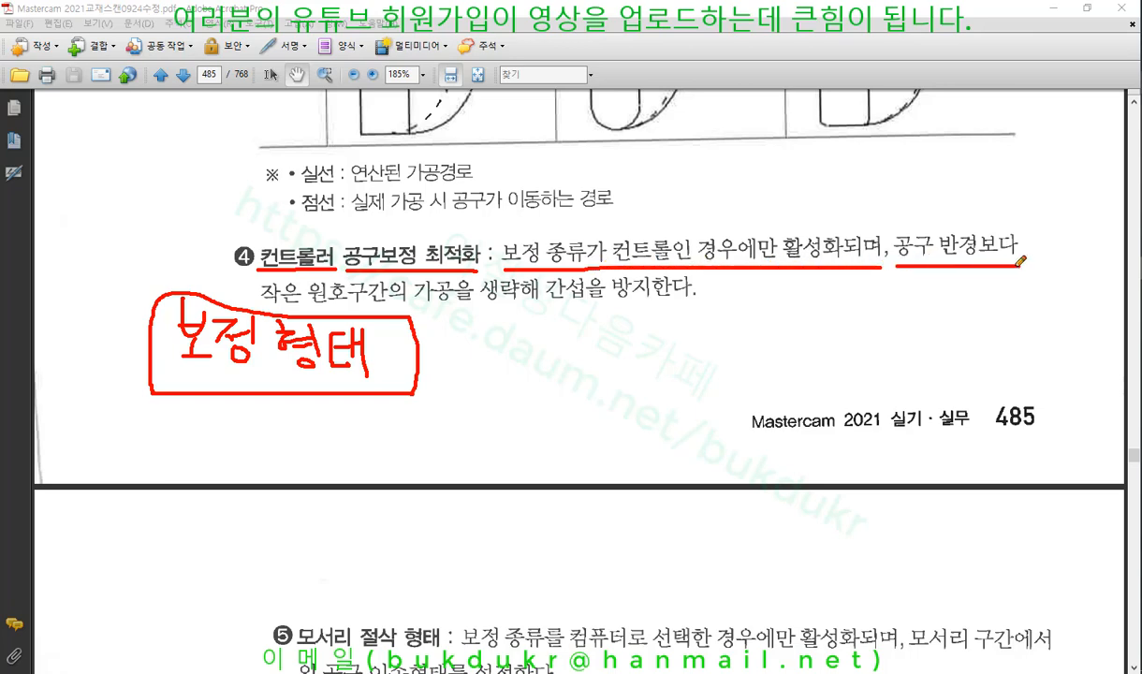
left_click_drag(267, 300, 688, 295)
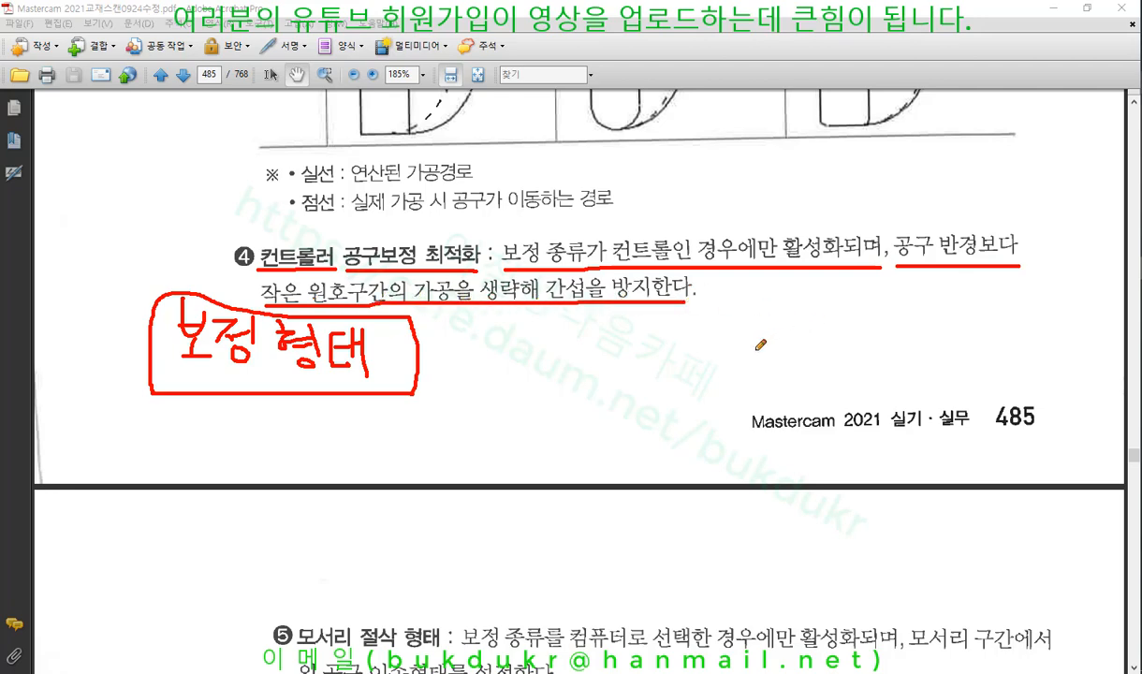
right_click(758, 299)
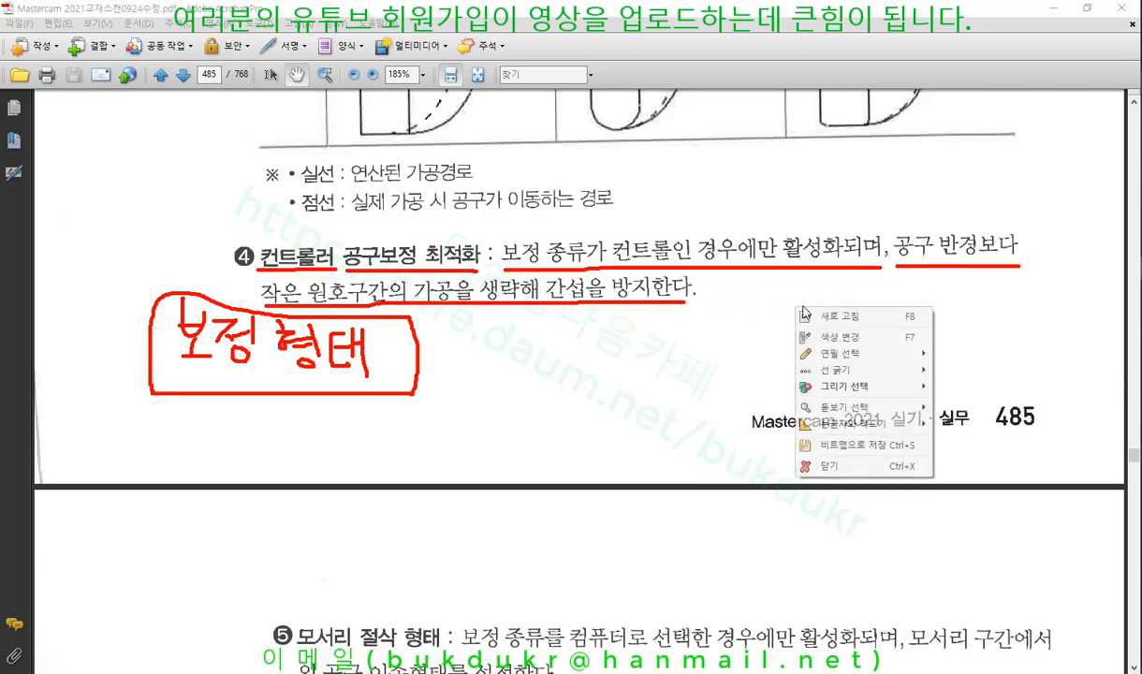
left_click(805, 450)
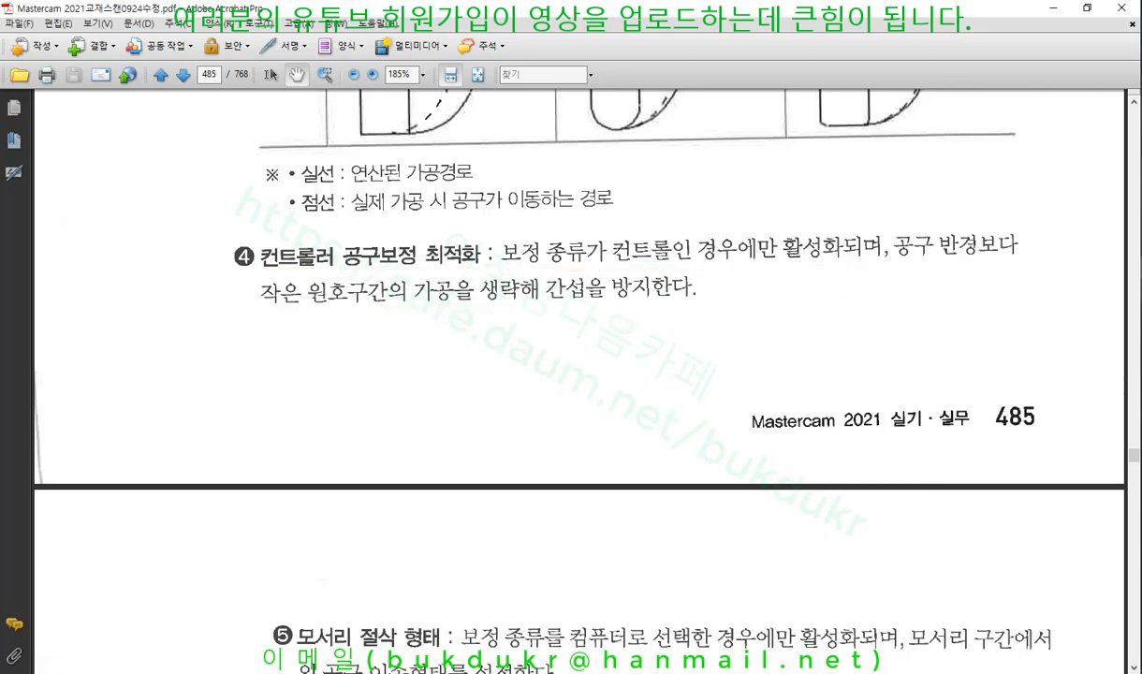
Step: Switch to Mastercam and add a smart radius dimension to the upper inner corner fillet of the part's left slot in top view
key("alt+Tab")
left_click(634, 384)
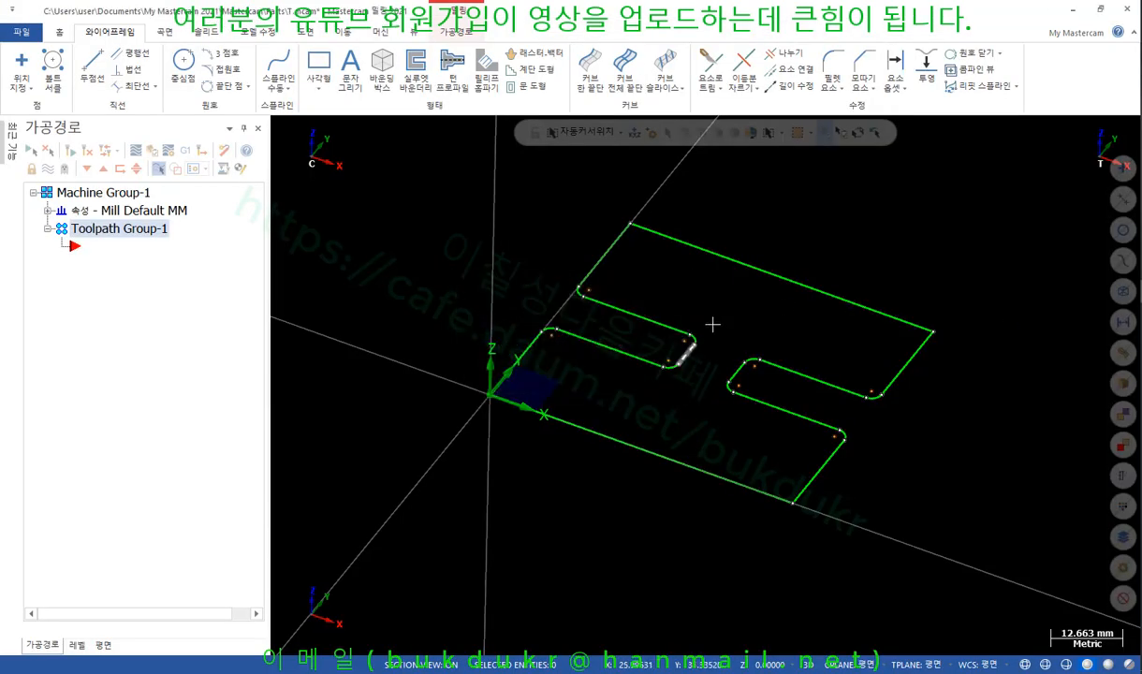
right_click(811, 196)
left_click(863, 295)
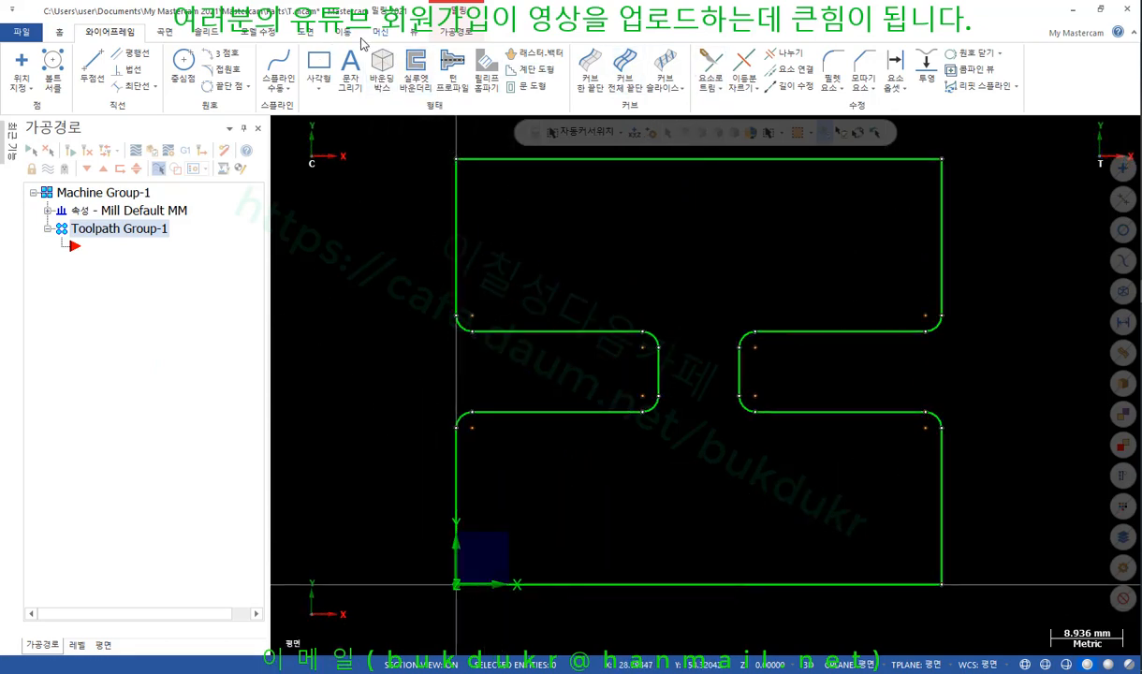
left_click(305, 33)
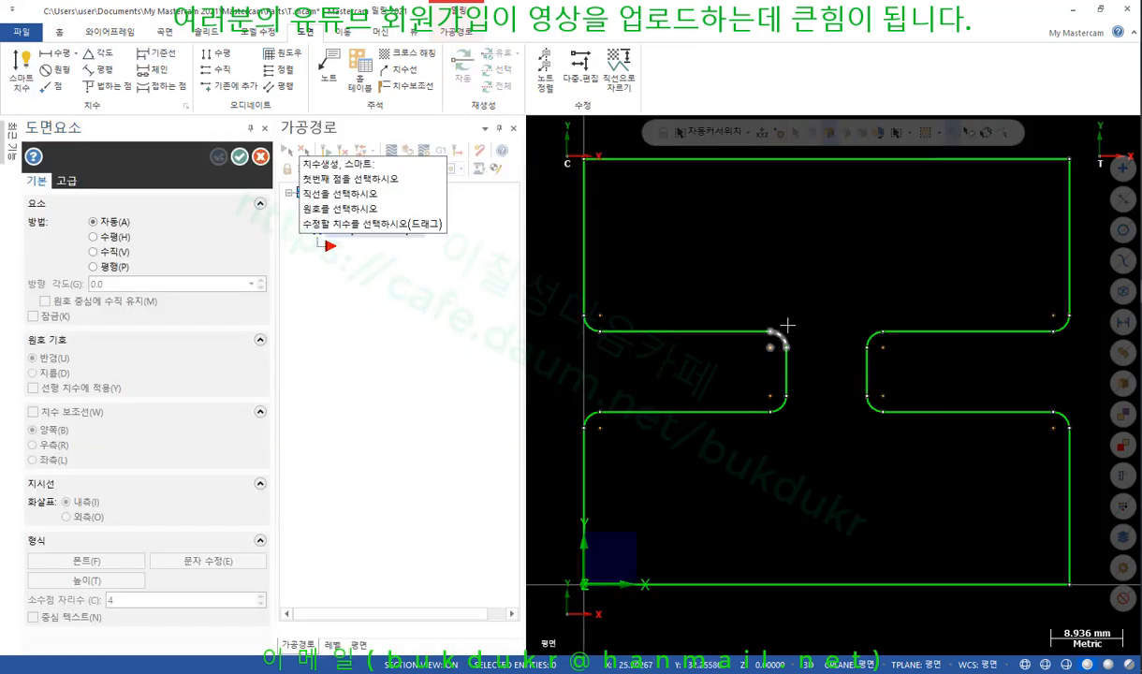
left_click(785, 331)
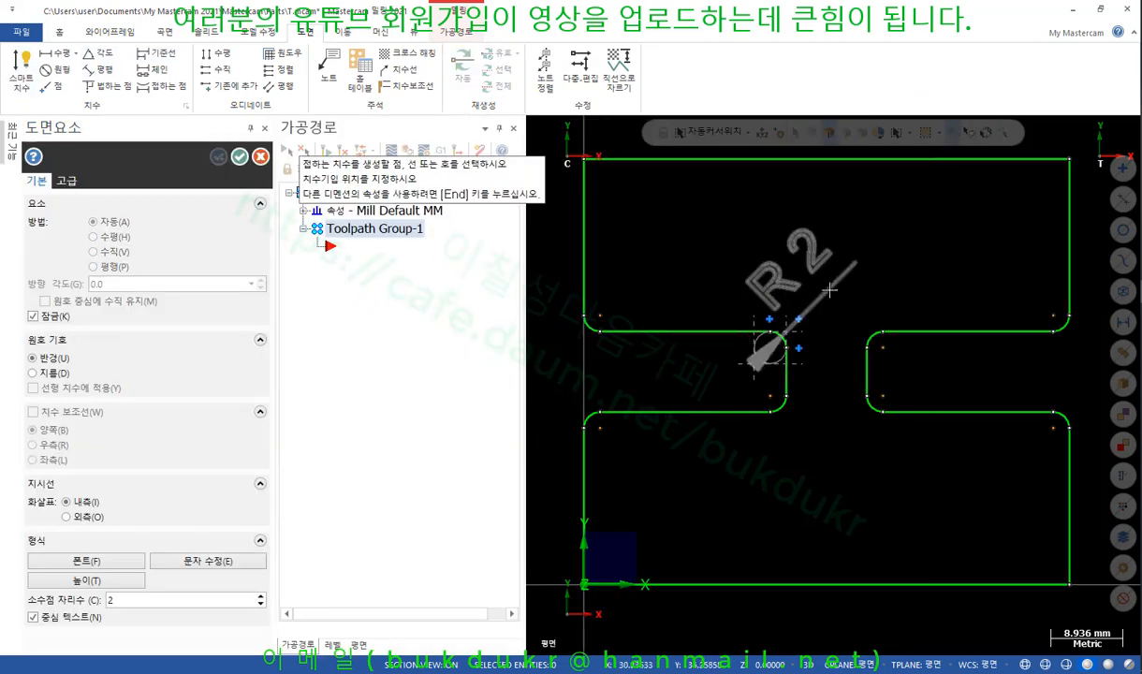
left_click(765, 471)
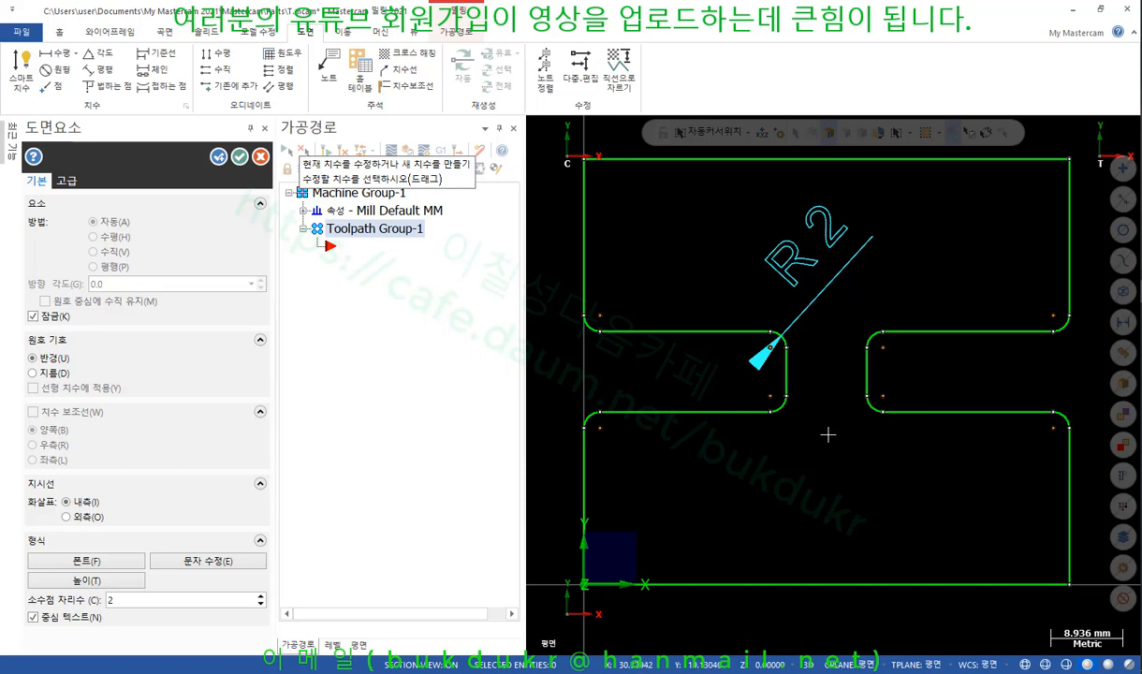
left_click(240, 157)
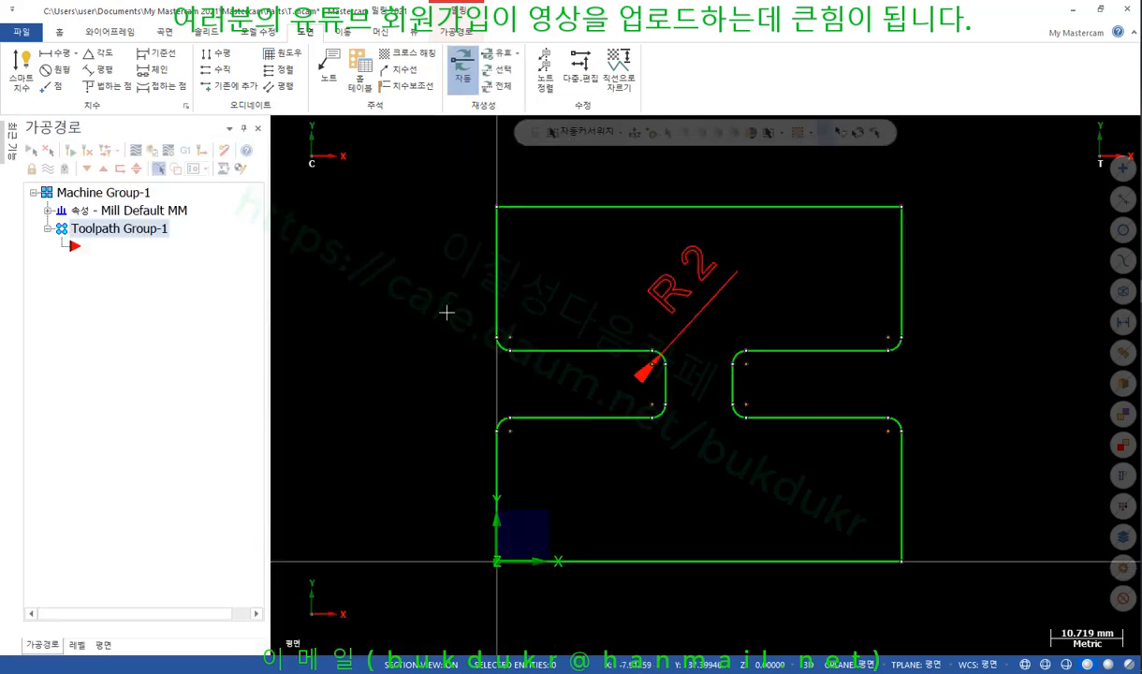
Step: Create a 2D contour toolpath and chain the whole outer profile, starting from its left edge near the origin
scroll(706, 270, "down", 1)
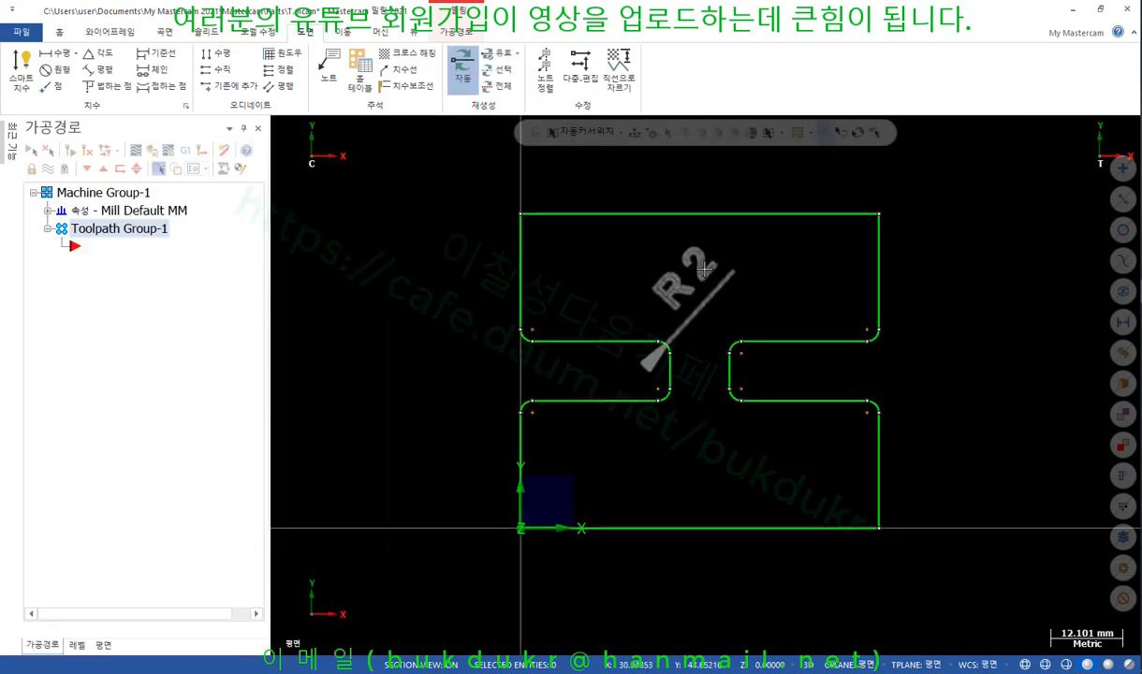
scroll(707, 270, "down", 1)
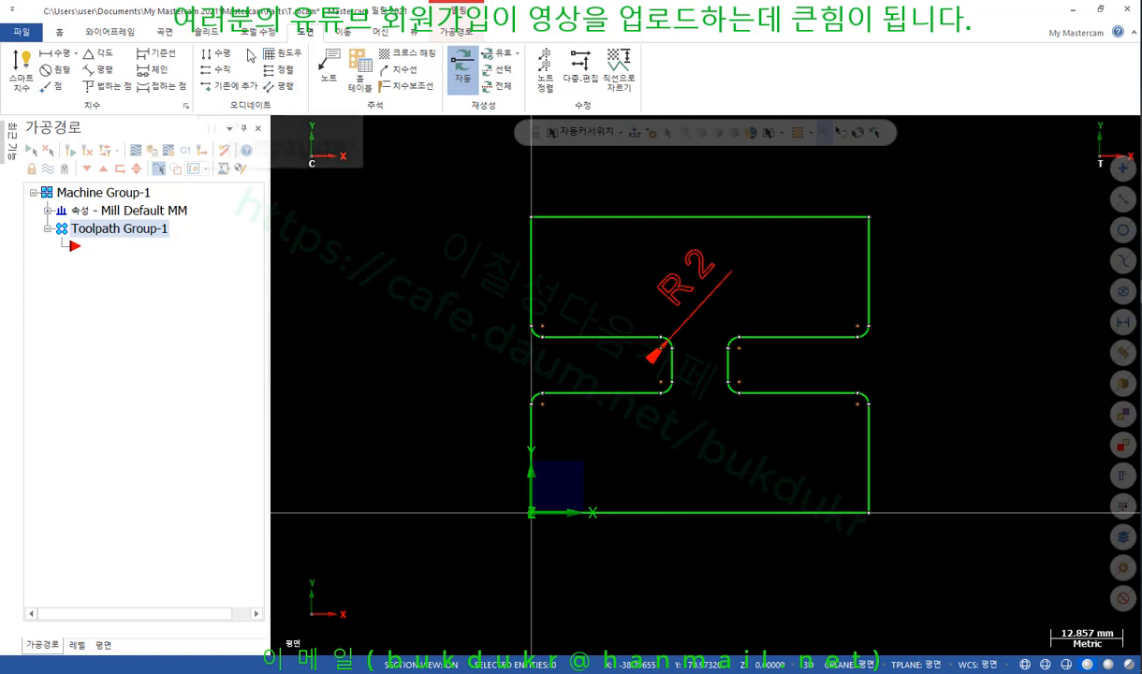
left_click(452, 32)
left_click(35, 71)
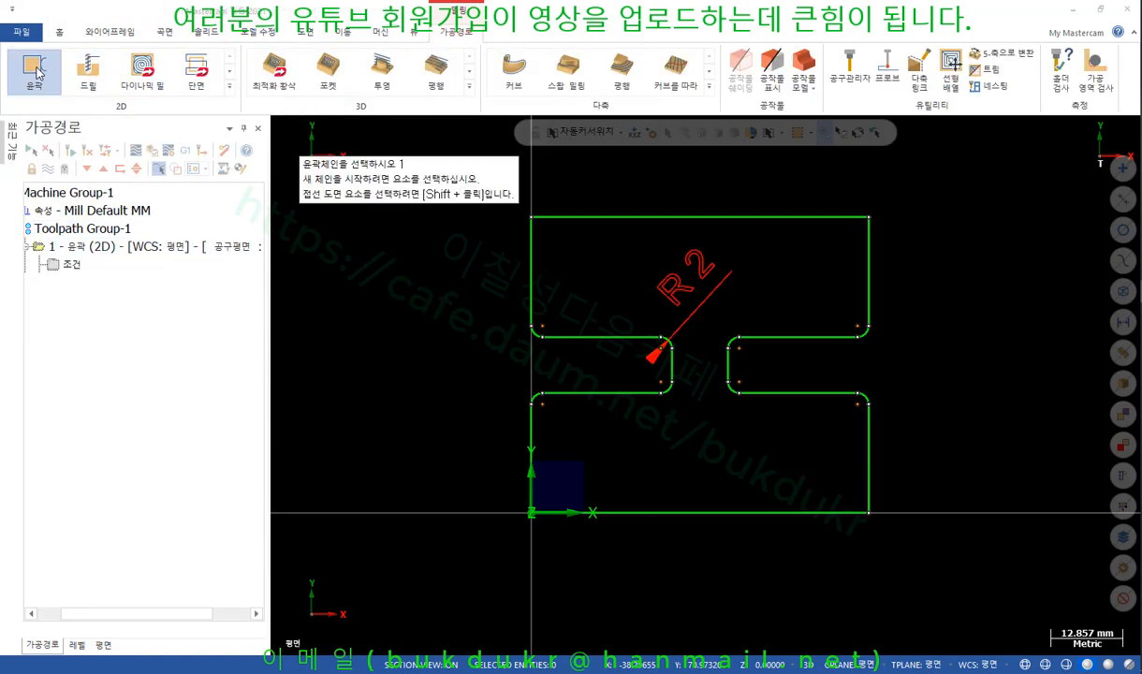
left_click(531, 482)
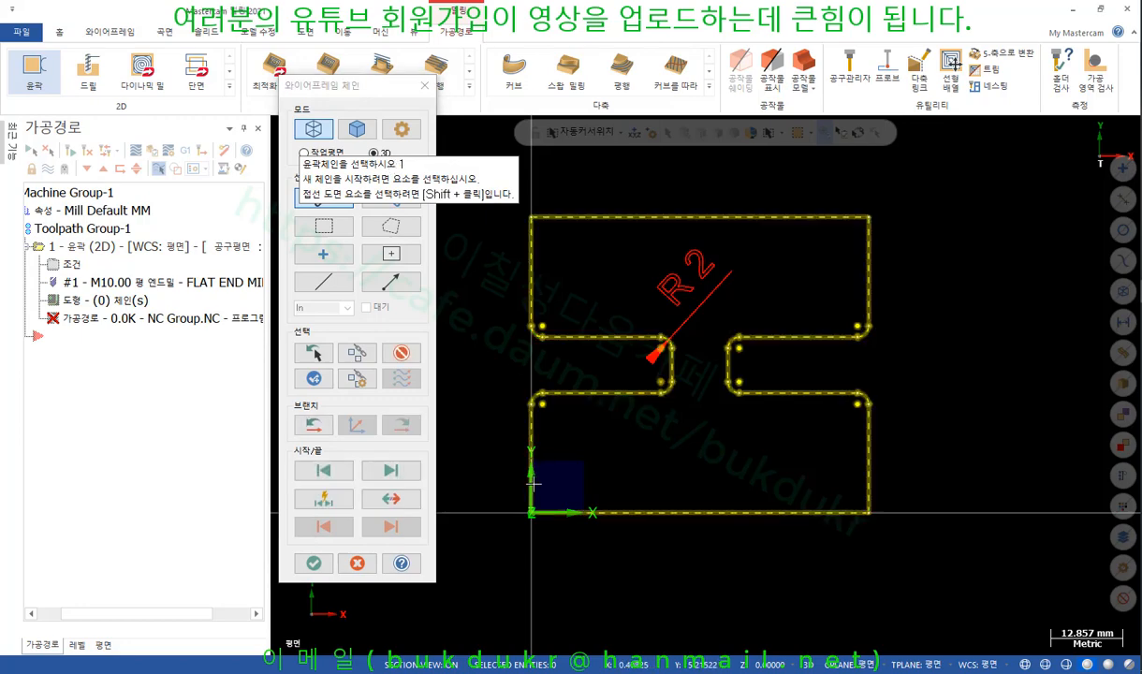
scroll(953, 474, "down", 3)
scroll(732, 470, "up", 4)
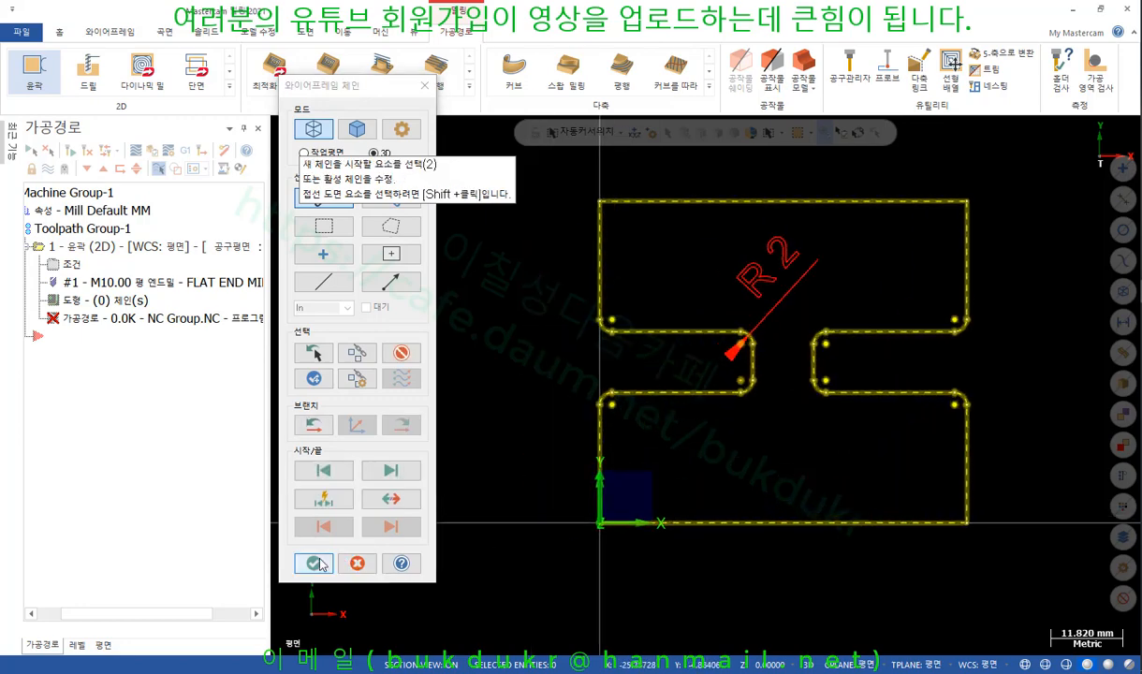
left_click(316, 563)
Step: Inspect chain 1 in the chain manager, temporarily marking its upward and leftward direction arrows at the origin
mouse_move(791, 50)
left_mouse_down()
mouse_move(608, 28)
mouse_move(403, 27)
left_mouse_up()
left_click(420, 128)
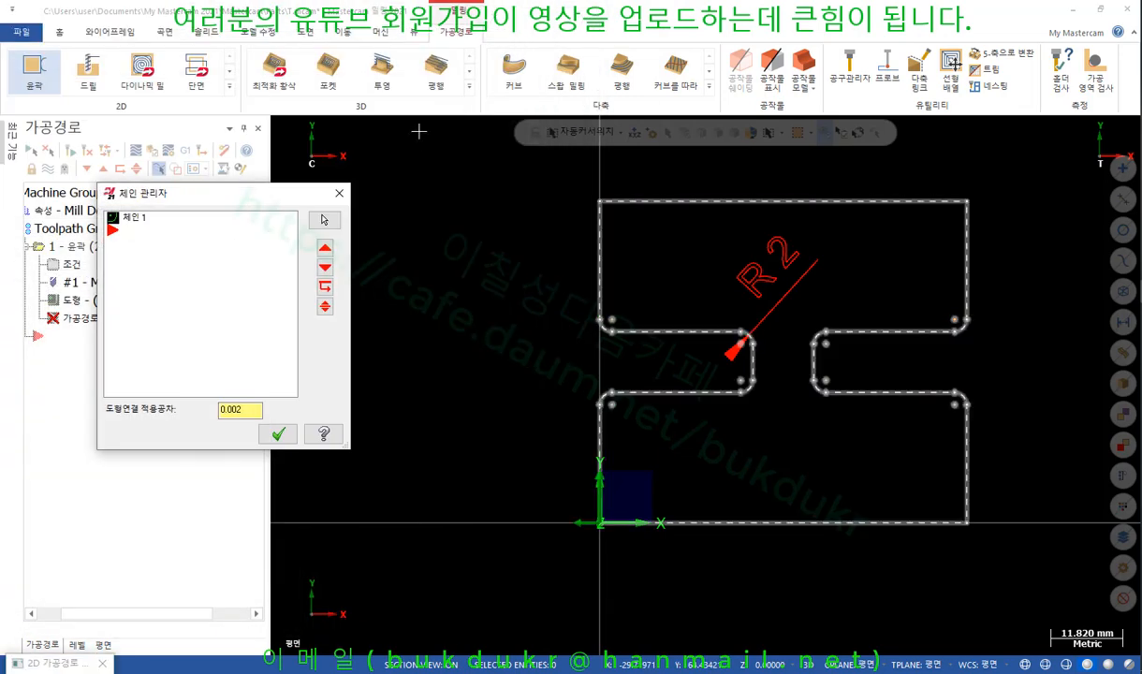
left_click(141, 218)
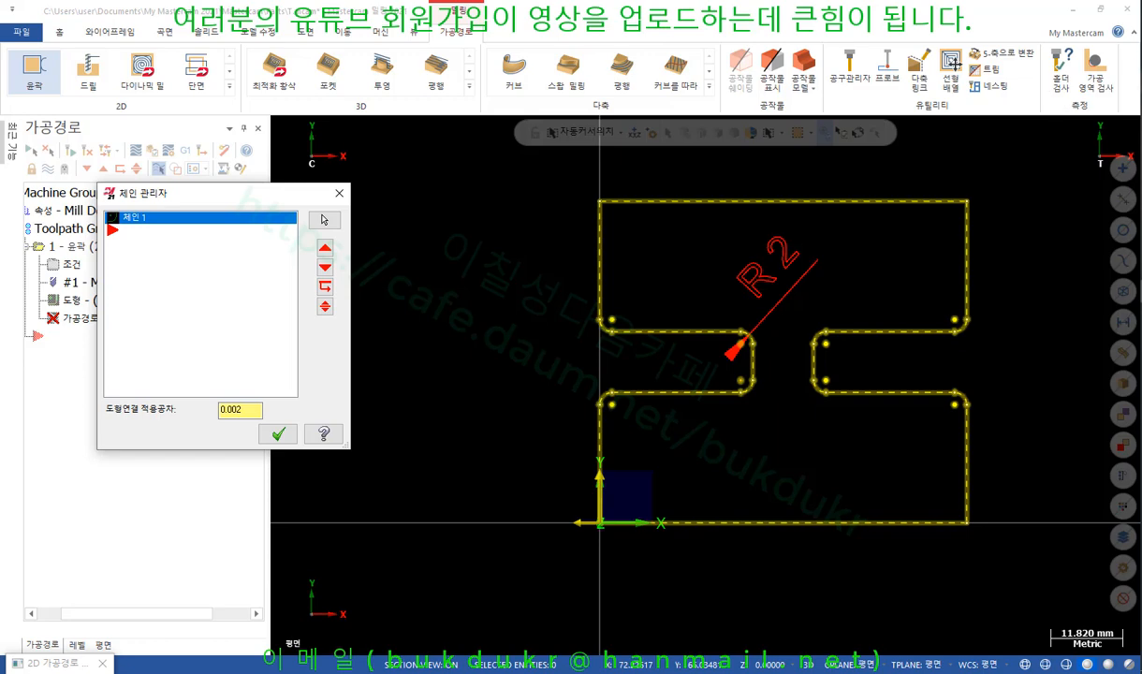
key("ctrl+2")
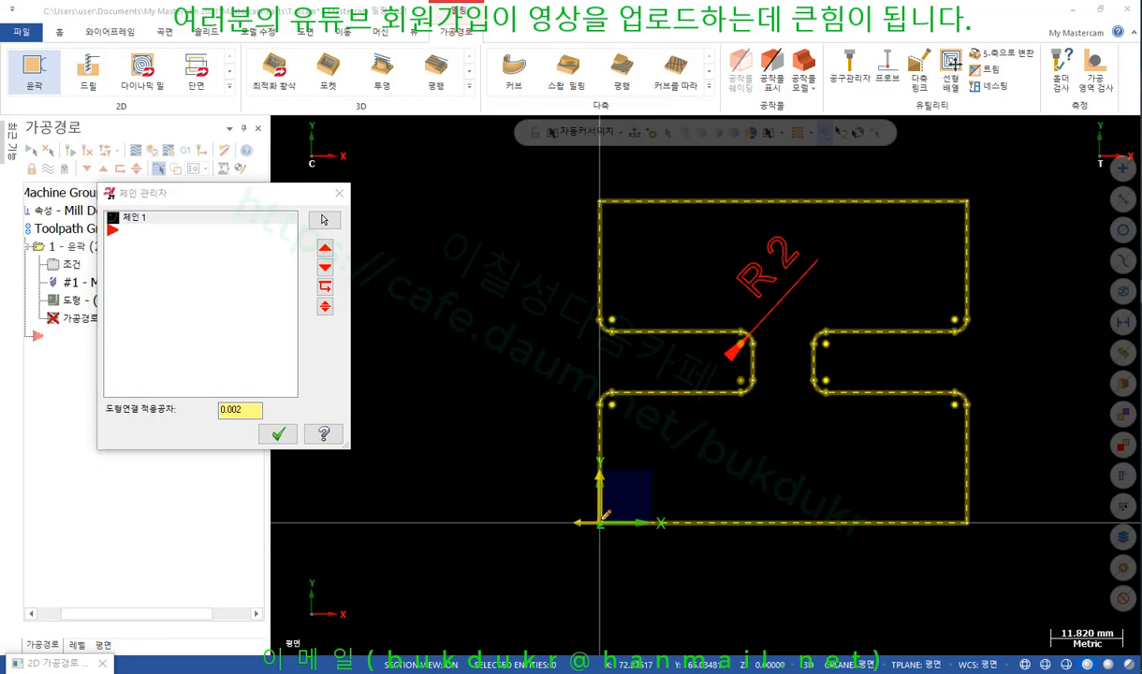
mouse_move(577, 522)
left_mouse_down()
mouse_move(577, 447)
mouse_move(569, 457)
left_mouse_up()
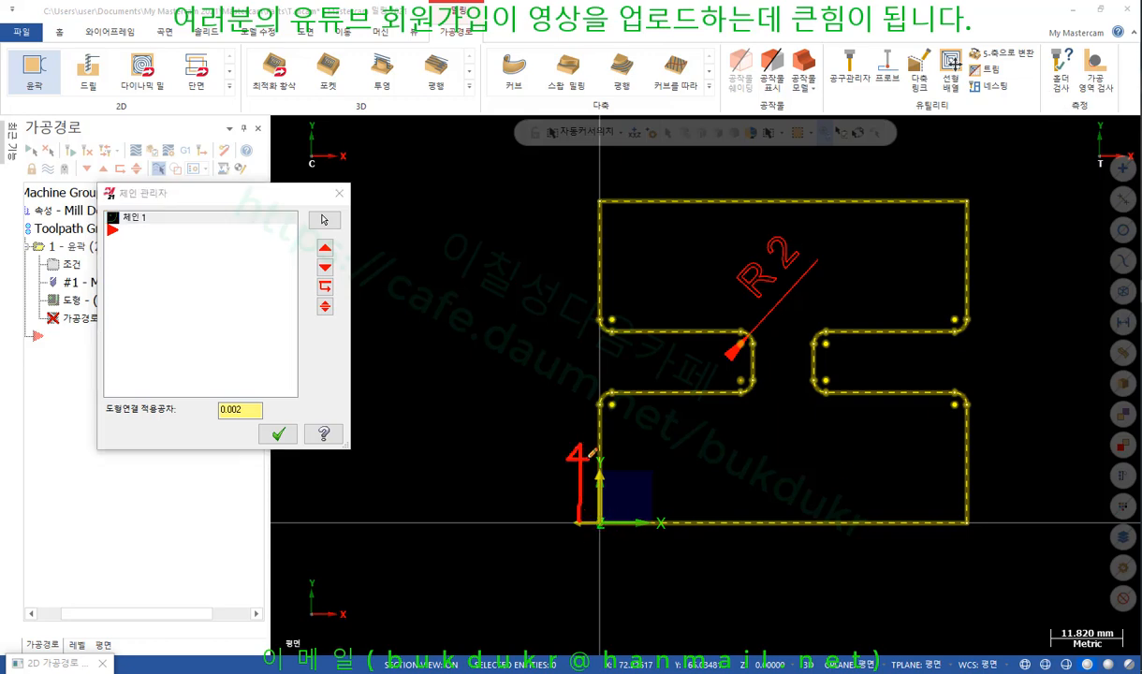
mouse_move(596, 521)
left_mouse_down()
mouse_move(543, 521)
mouse_move(550, 543)
left_mouse_up()
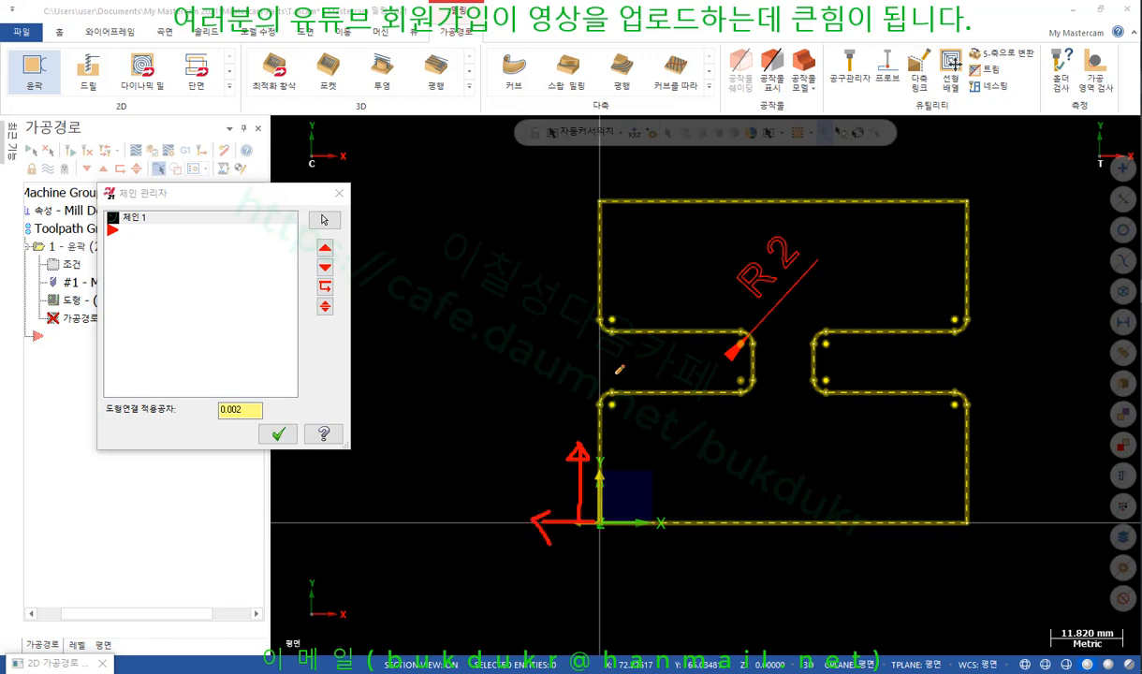
right_click(442, 346)
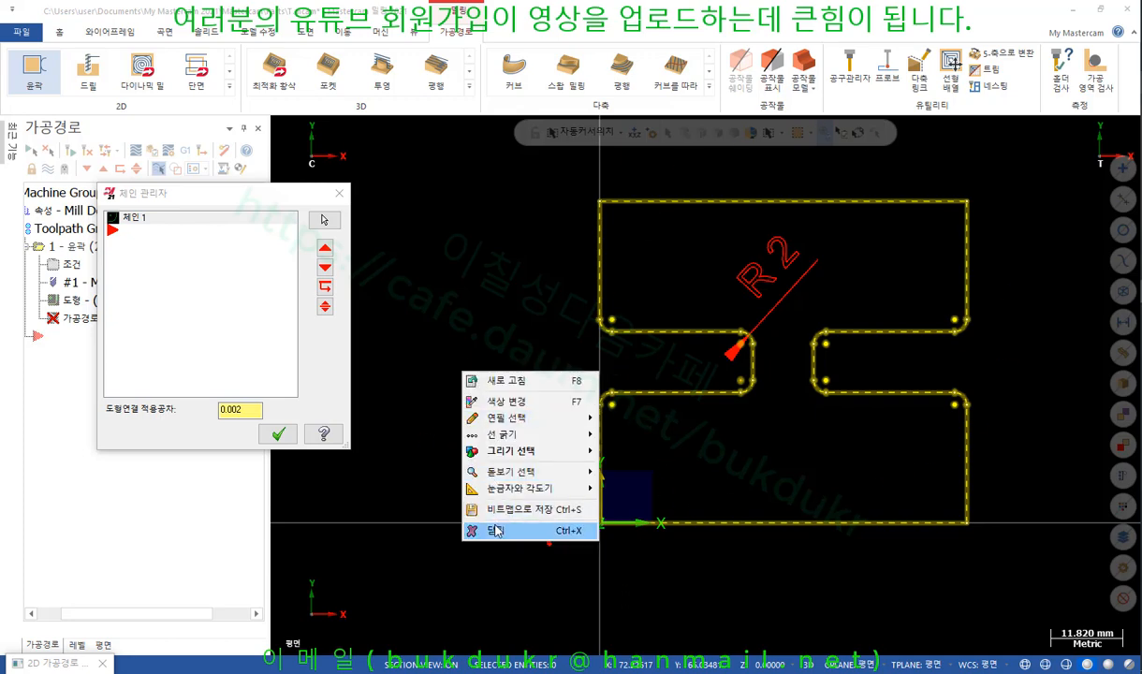
left_click(506, 507)
left_click(278, 434)
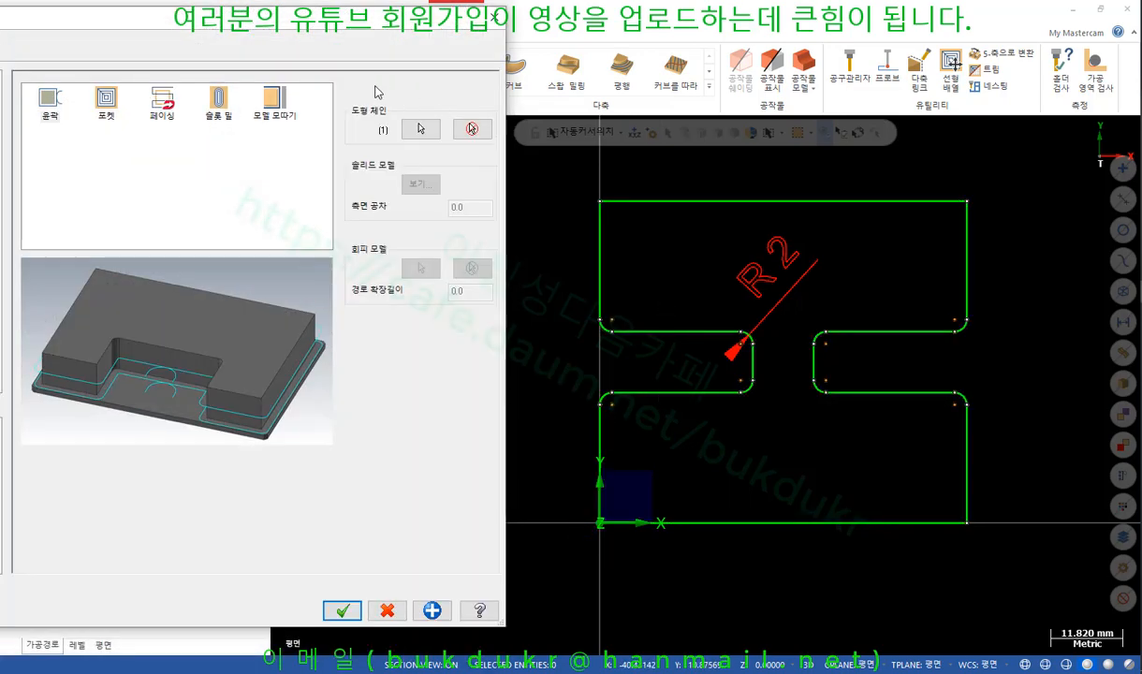
Step: Assign the 6 mm flat end mill from the Mill_mm library to the contour operation and generate the toolpath
left_click_drag(288, 33, 791, 43)
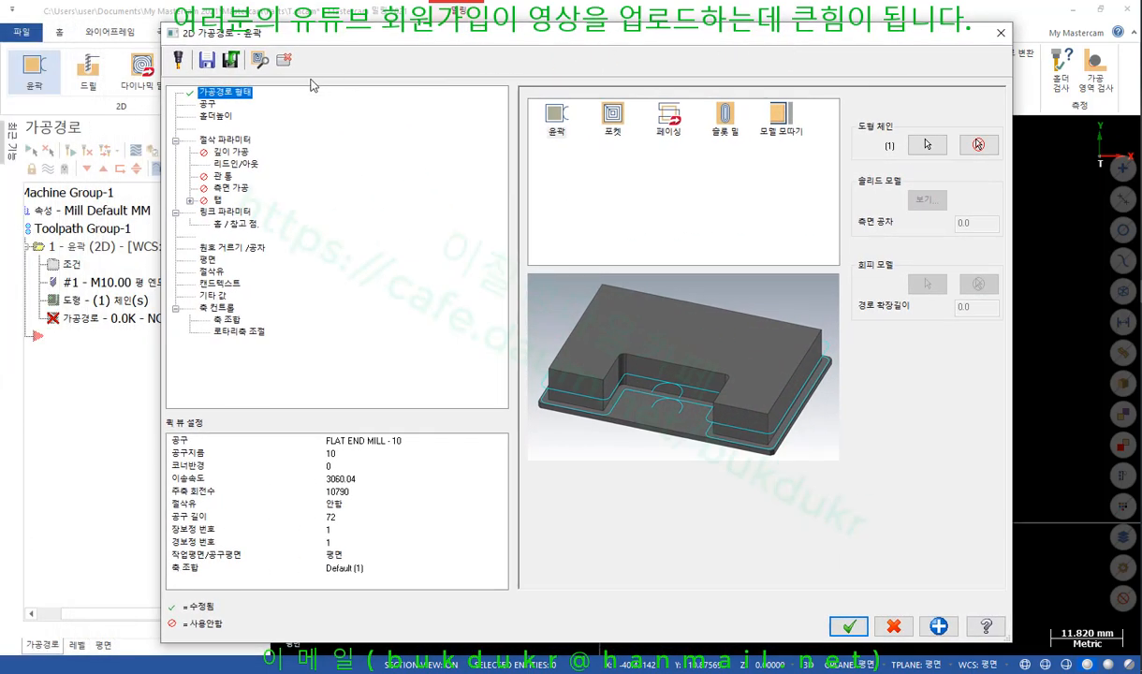
left_click(208, 105)
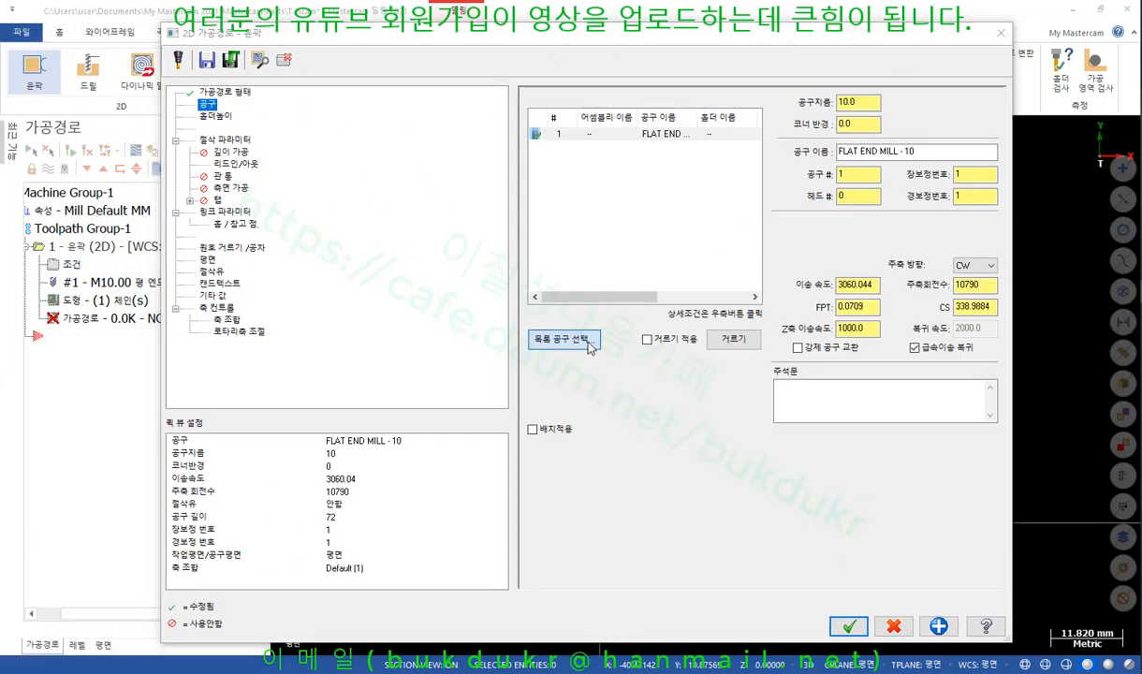
left_click(569, 339)
double_click(247, 176)
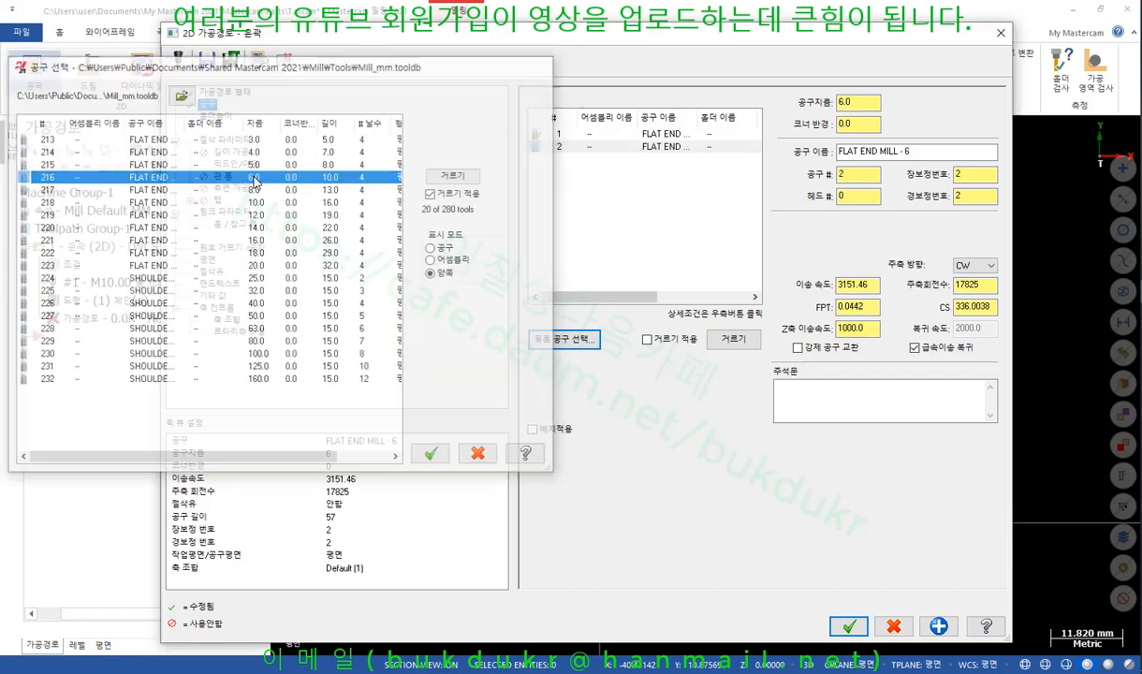
double_click(861, 102)
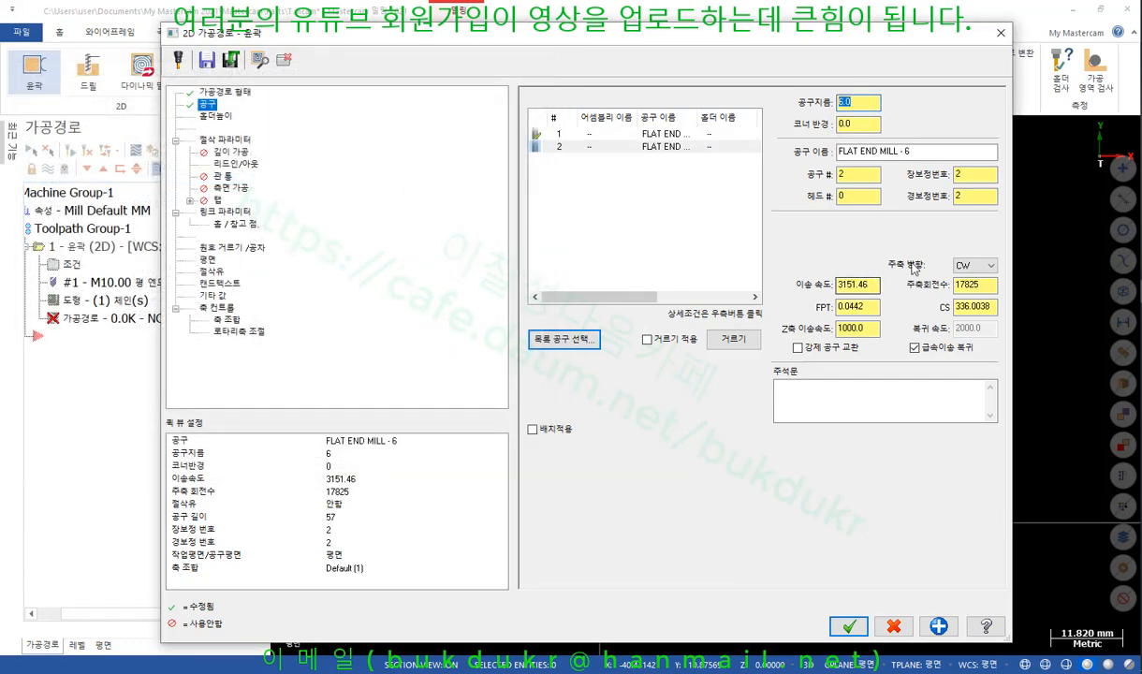
left_click(240, 142)
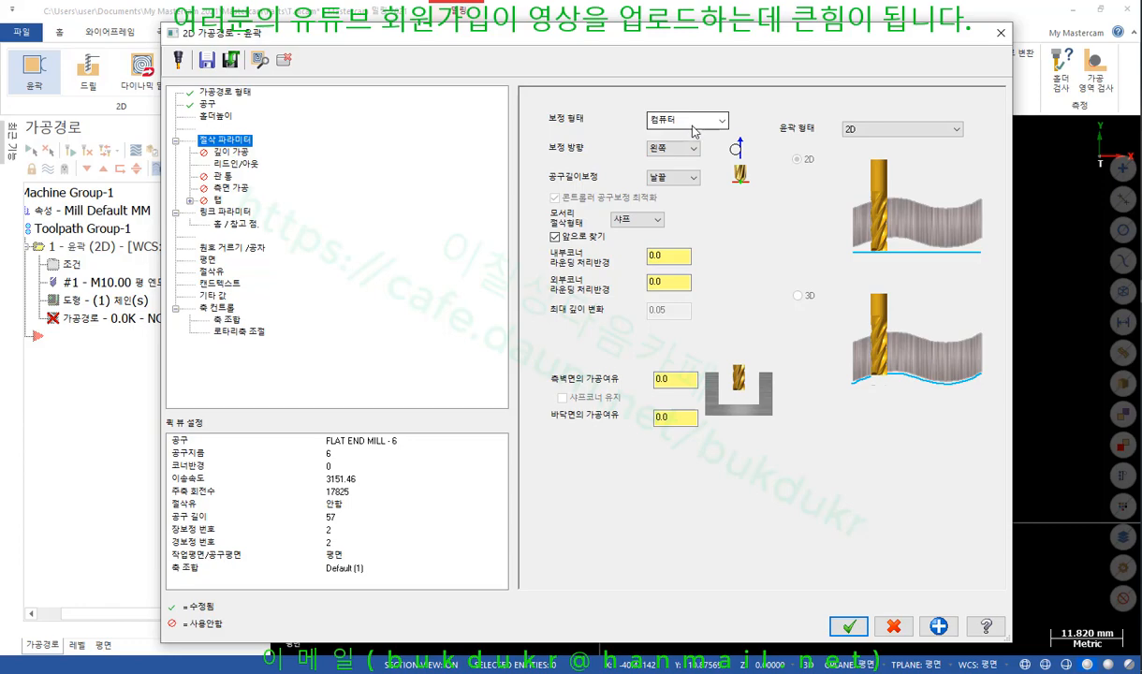
left_click(848, 625)
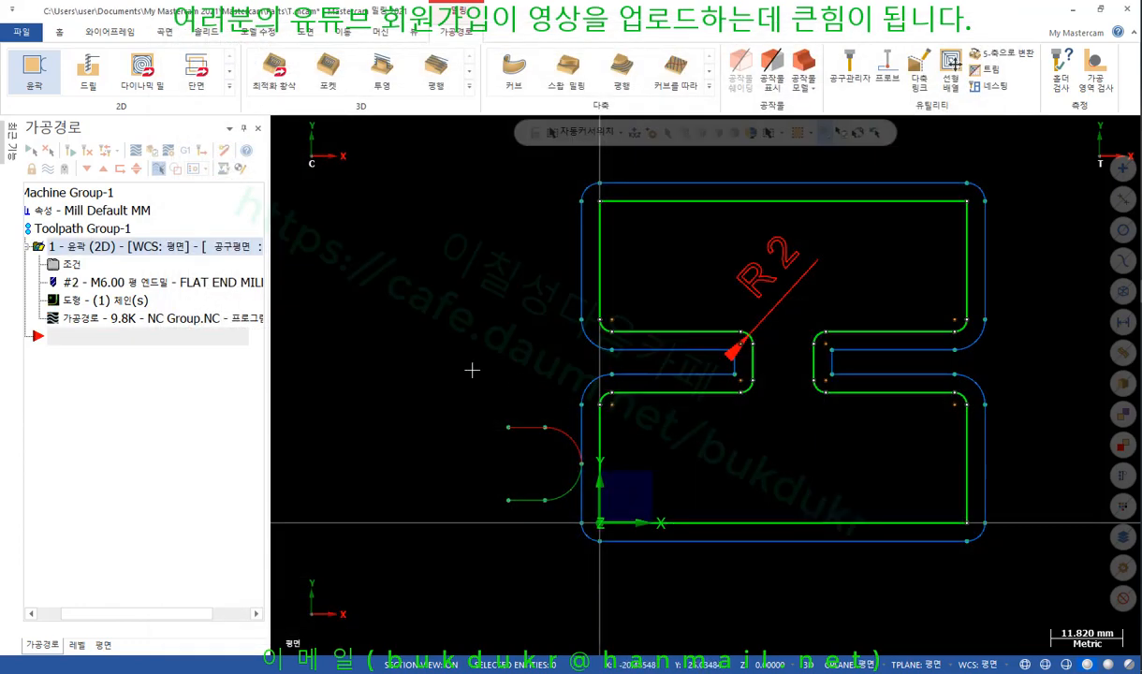
Step: Backplot the first contour operation and examine the left slot's inner corners, temporarily marking a 3 and the uncut lower corner
left_click(100, 318)
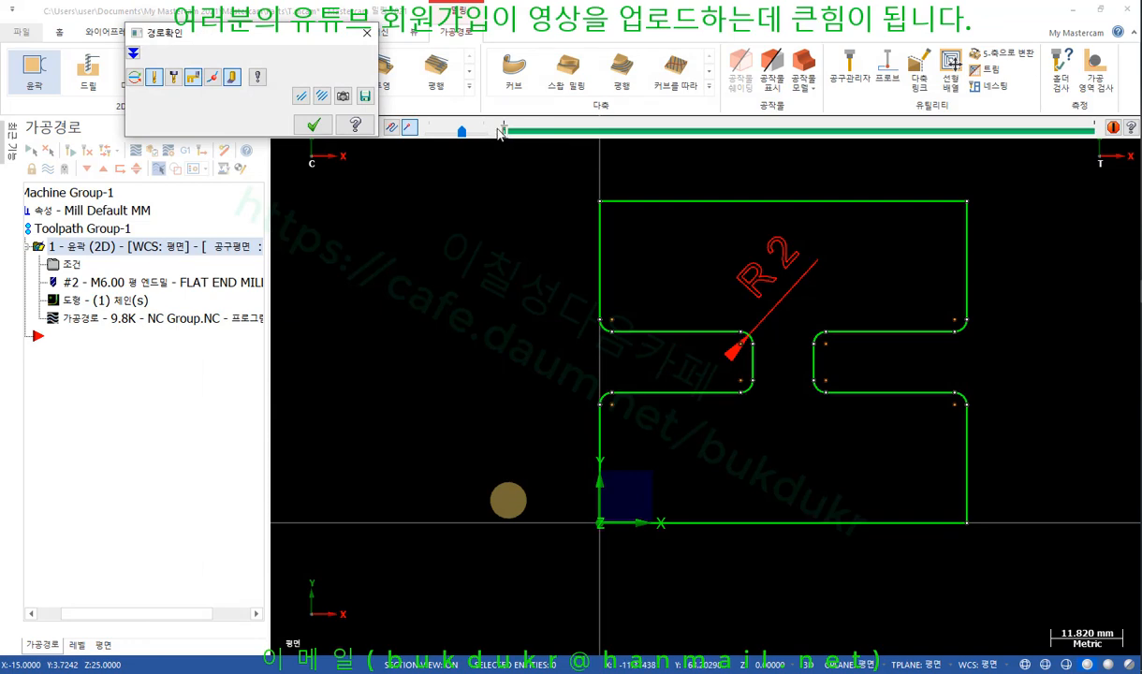
mouse_move(503, 131)
left_mouse_down()
mouse_move(723, 140)
mouse_move(976, 181)
mouse_move(1029, 178)
left_mouse_up()
scroll(719, 344, "up", 2)
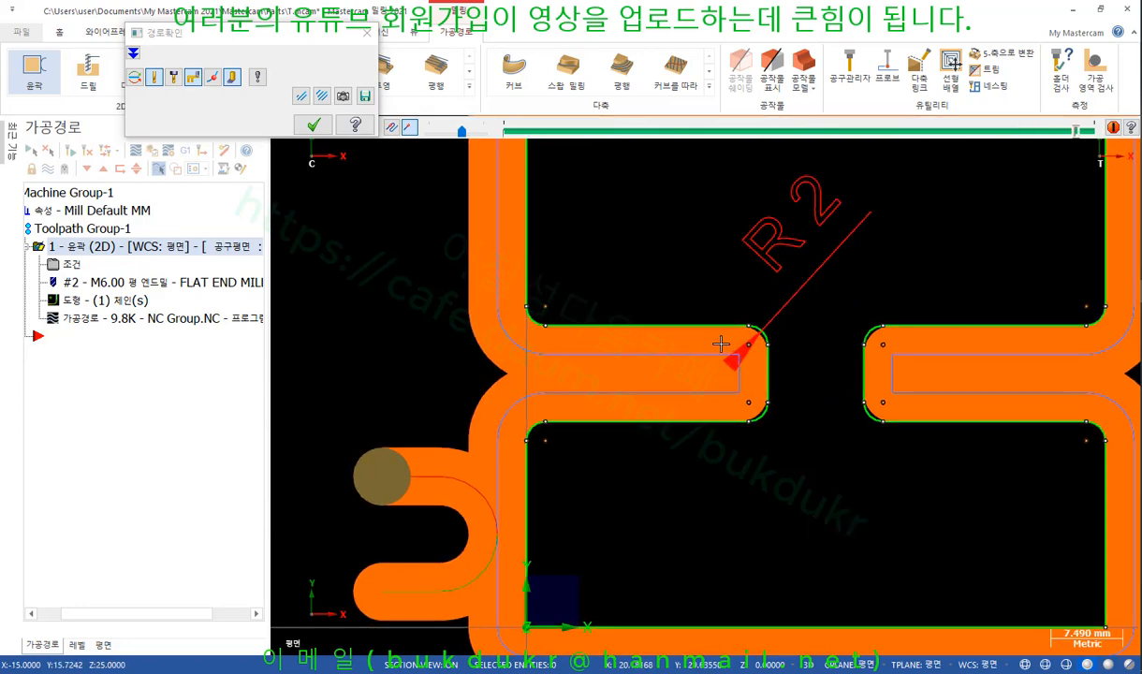
scroll(720, 345, "up", 3)
scroll(803, 370, "up", 2)
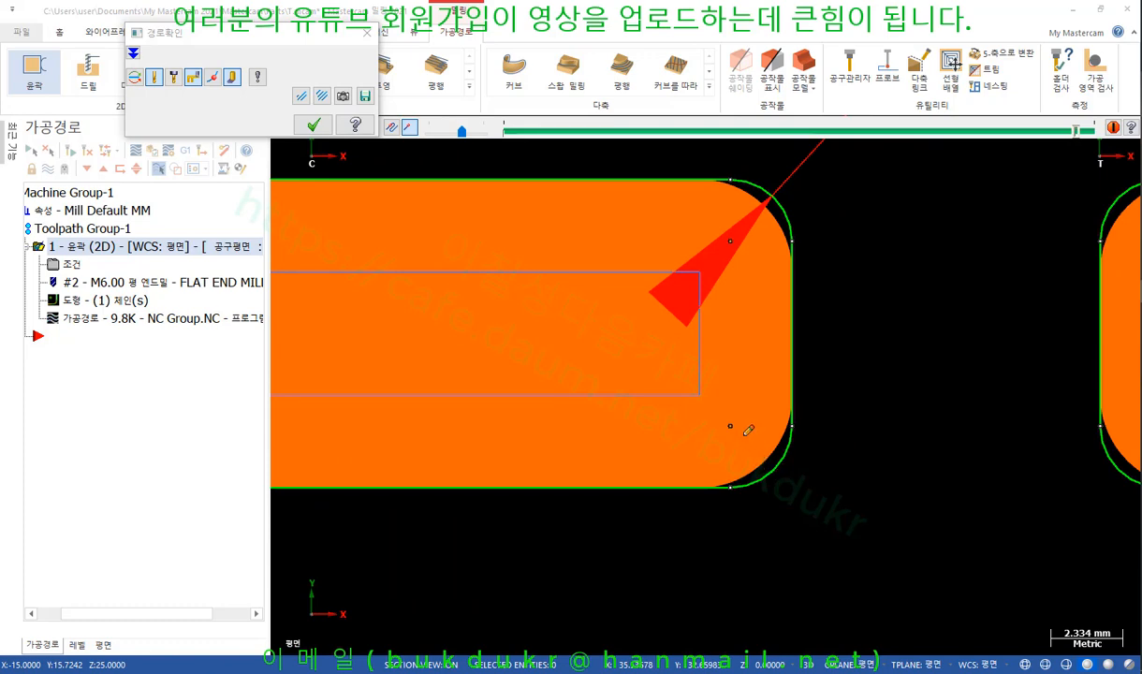
mouse_move(739, 436)
left_mouse_down()
mouse_move(757, 447)
mouse_move(735, 462)
mouse_move(719, 430)
mouse_move(732, 471)
left_mouse_up()
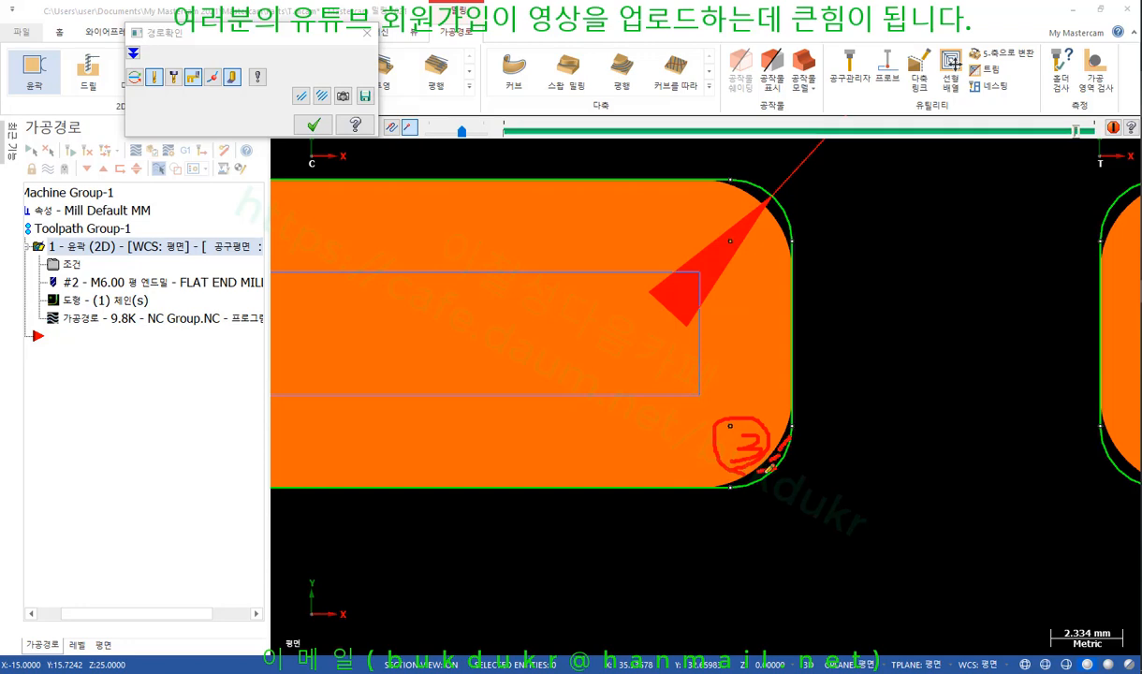
right_click(848, 370)
left_click(853, 537)
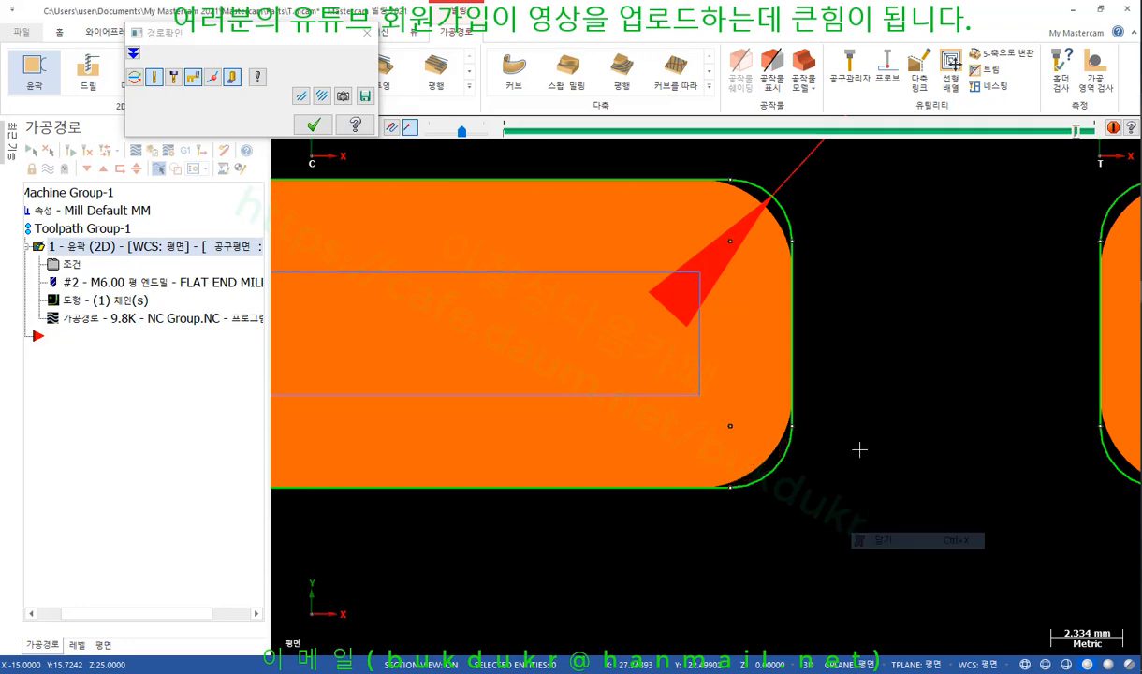
Step: Examine the backplotted path along the whole left slot, temporarily tracing its inner end, and close the backplot
scroll(716, 406, "down", 5)
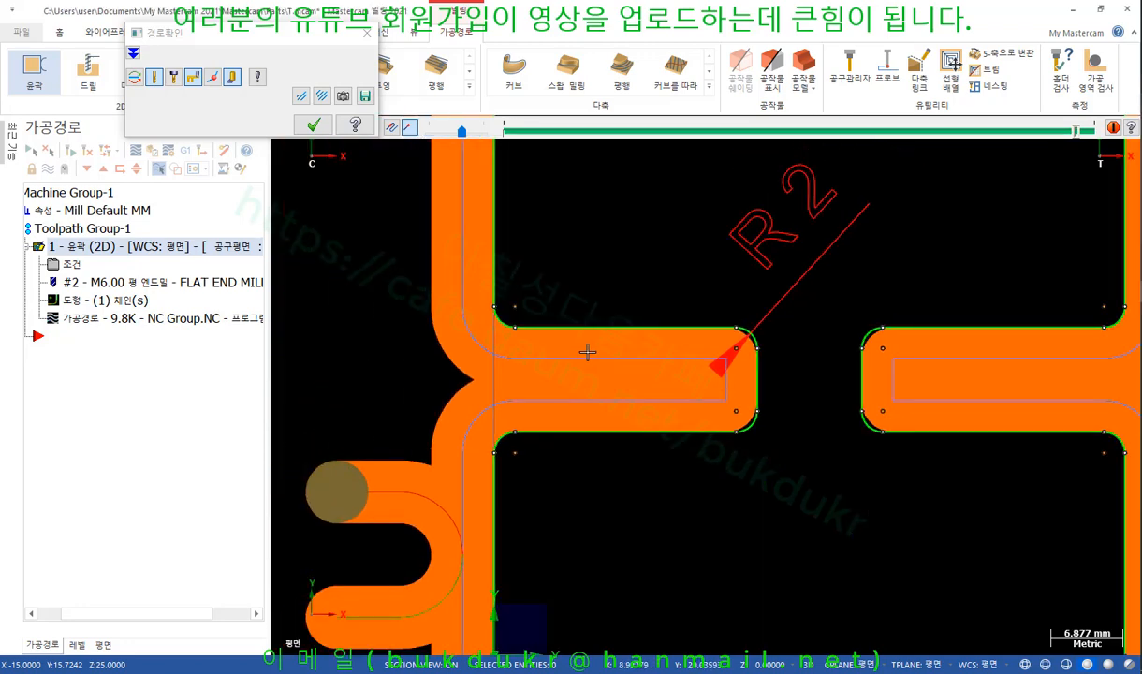
scroll(587, 352, "down", 1)
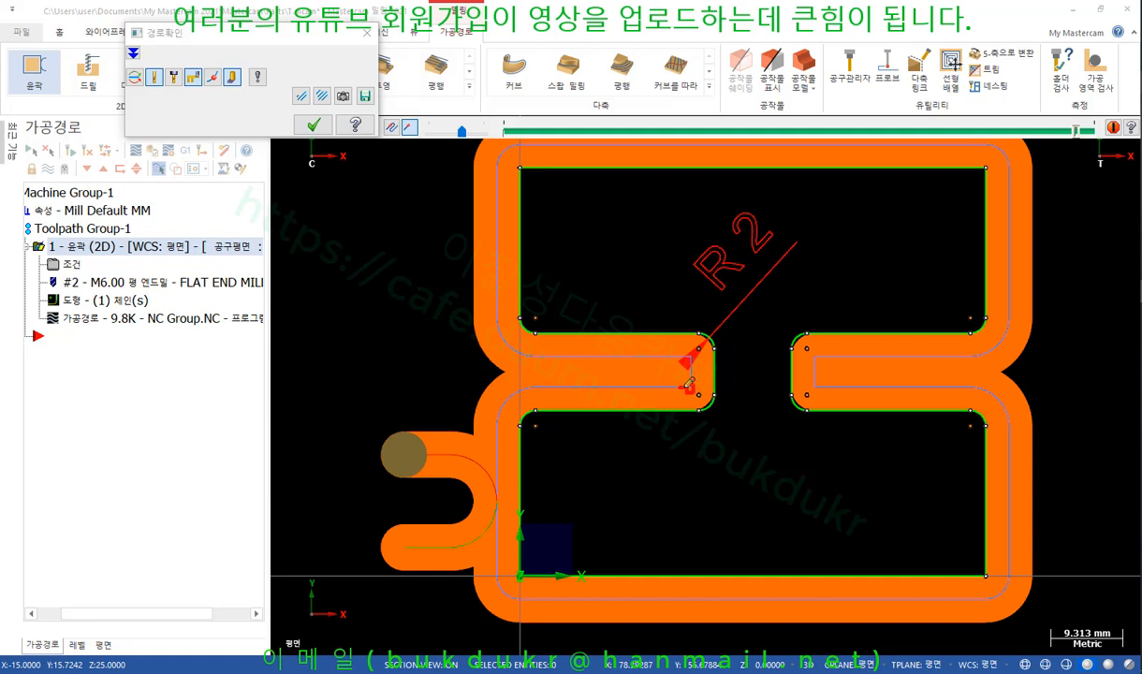
mouse_move(649, 389)
left_mouse_down()
mouse_move(692, 387)
mouse_move(634, 357)
left_mouse_up()
right_click(827, 246)
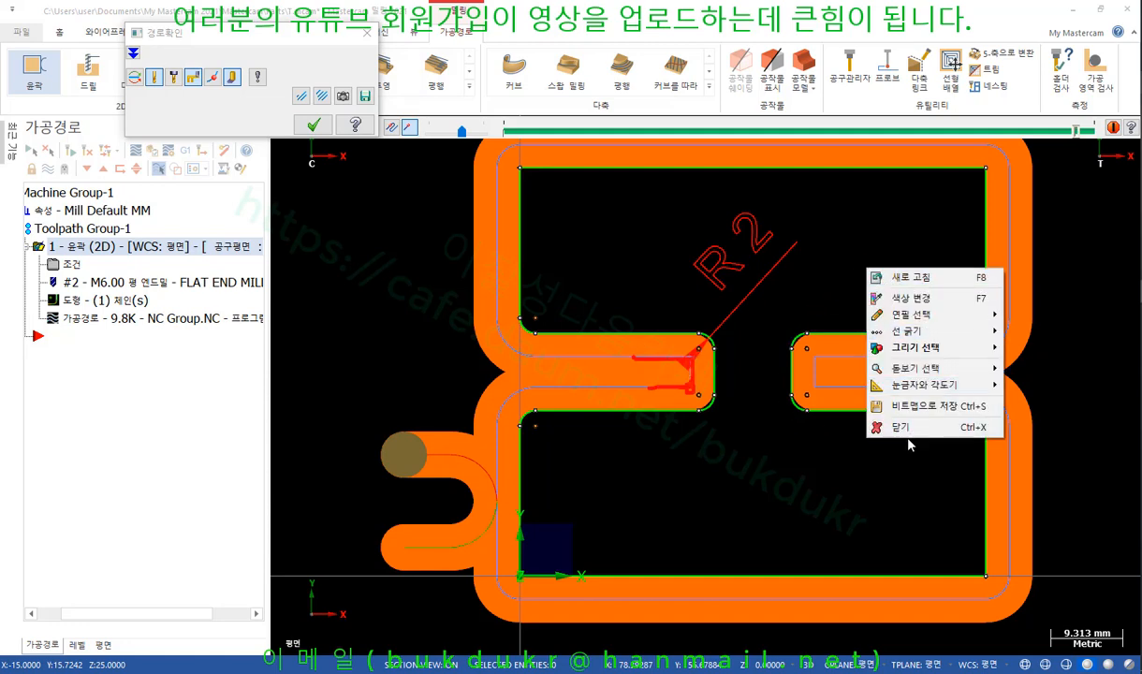
left_click(866, 416)
scroll(576, 445, "down", 1)
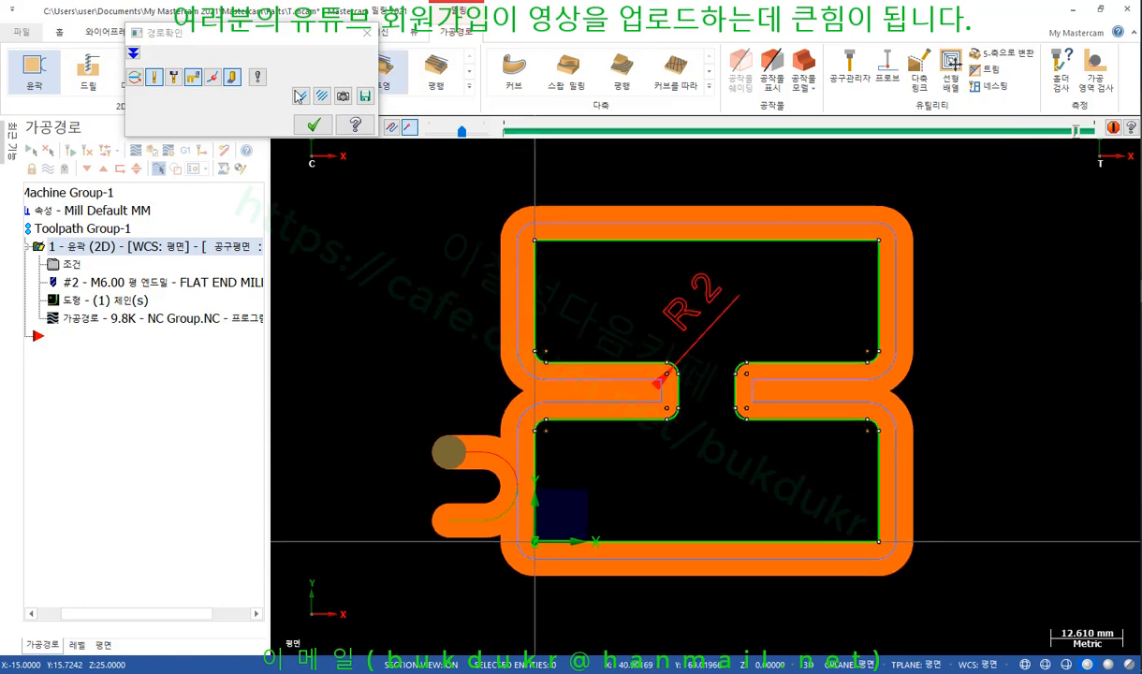
left_click(314, 125)
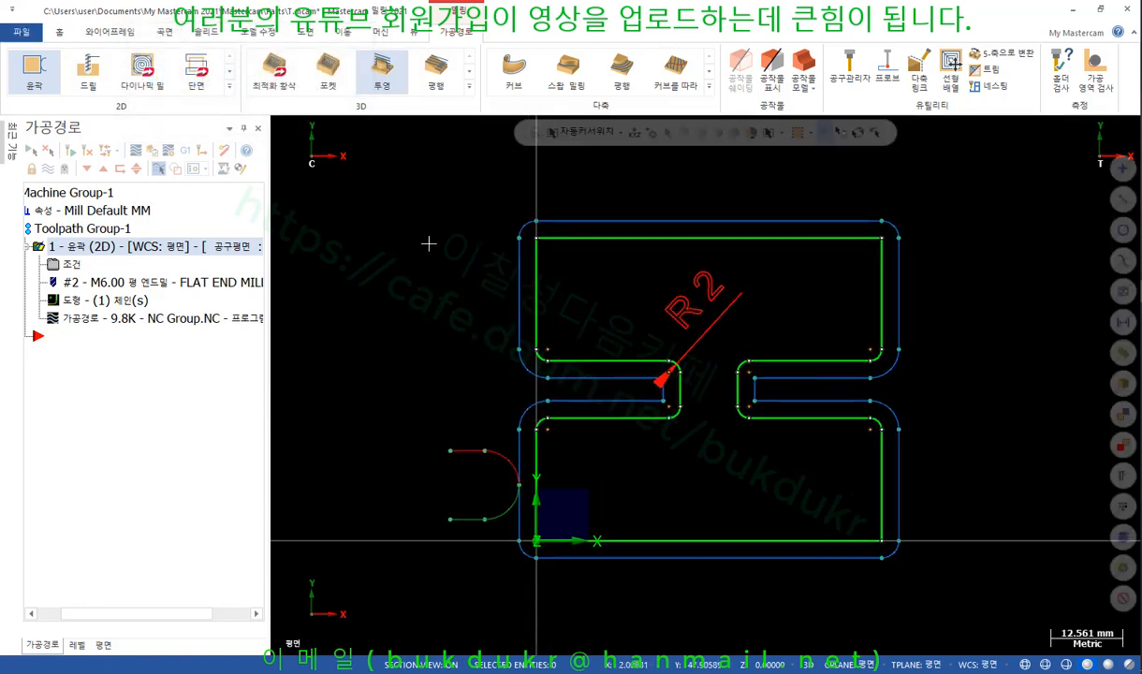
Step: Copy the 2D contour operation after itself and set the copy's compensation type to control (컨트롤)
right_click(138, 397)
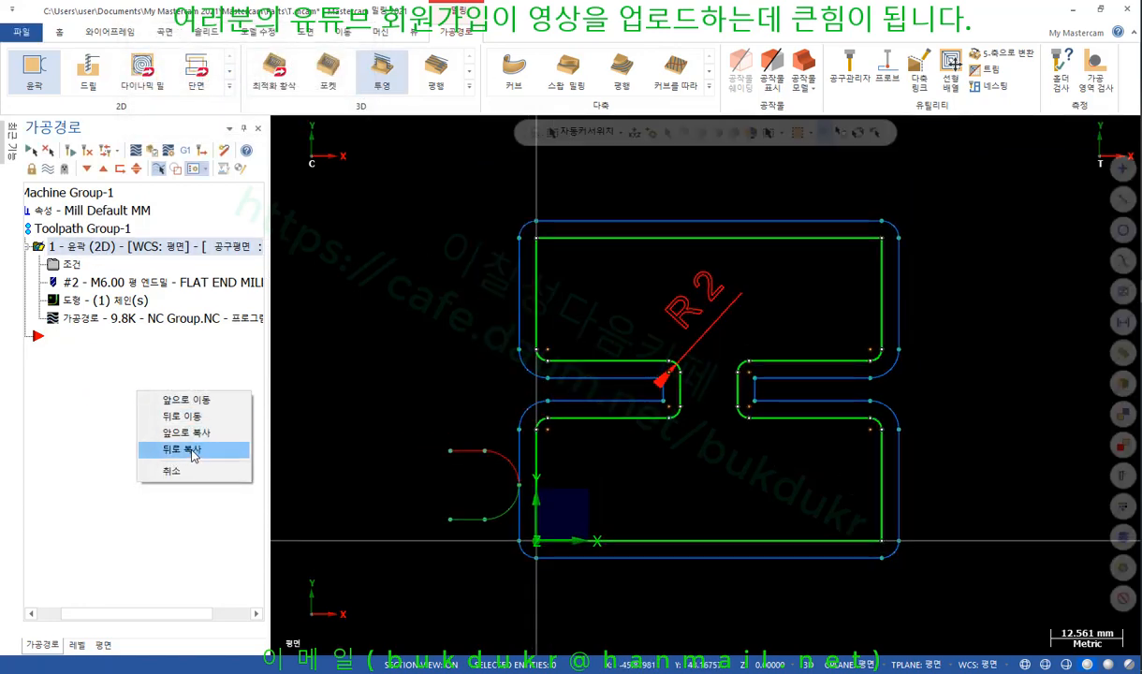
left_click(183, 448)
left_click(103, 378)
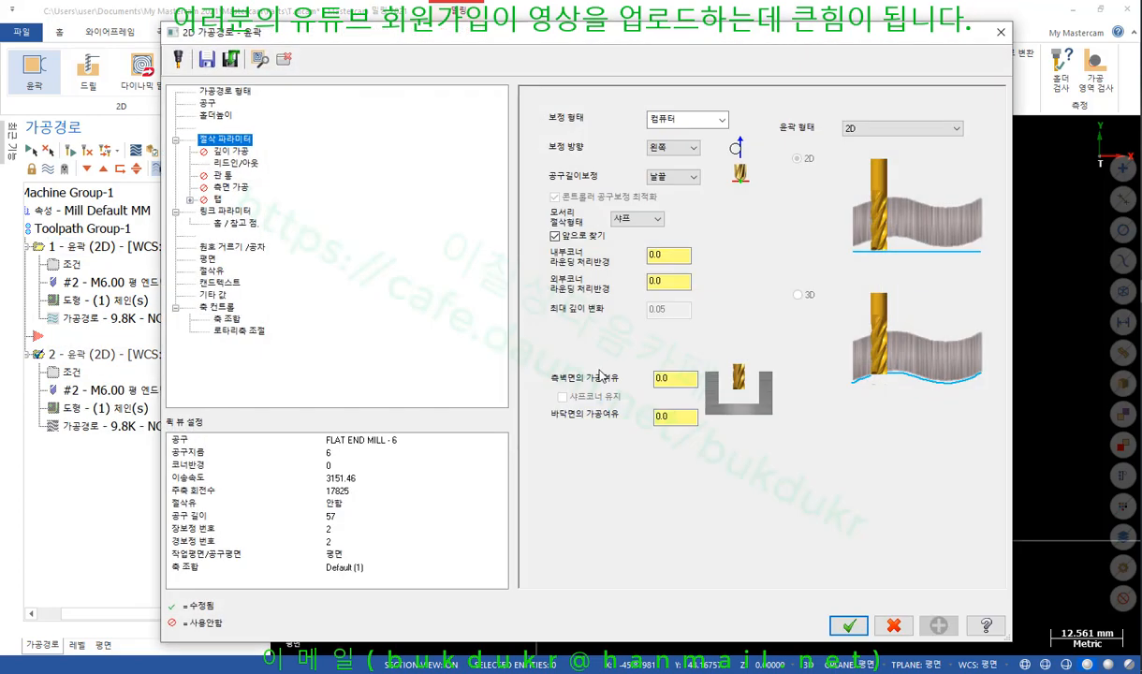
left_click(719, 123)
left_click(669, 141)
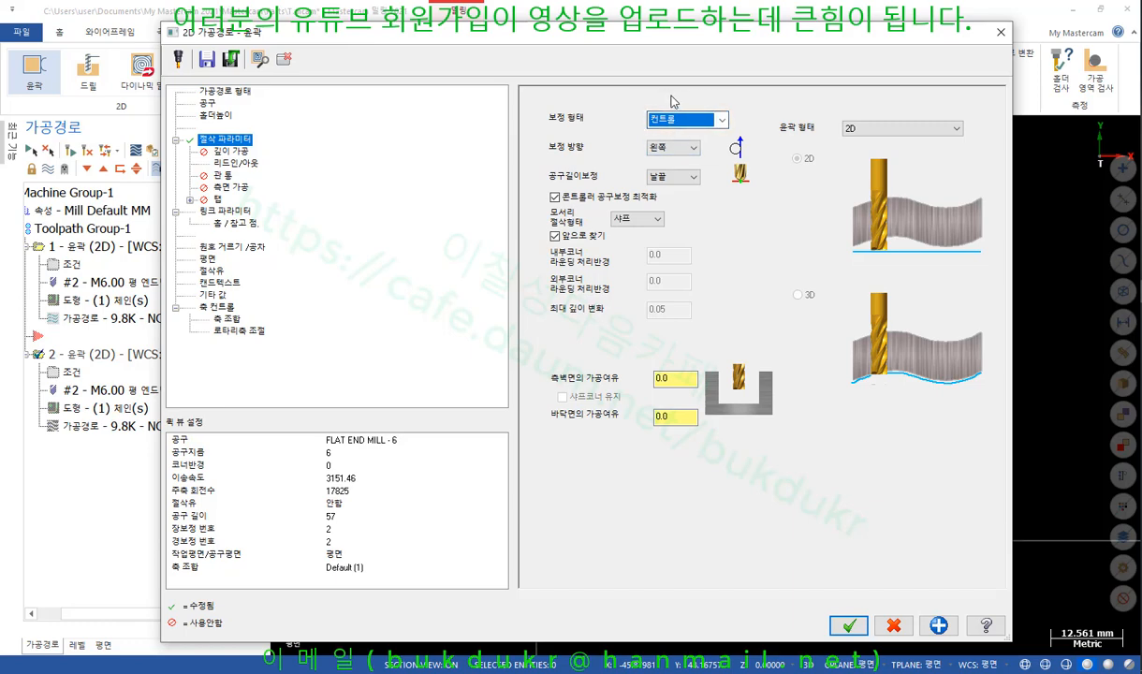
Step: Turn off controller cutter-compensation optimization in the copied contour operation and regenerate its toolpath
left_click(555, 198)
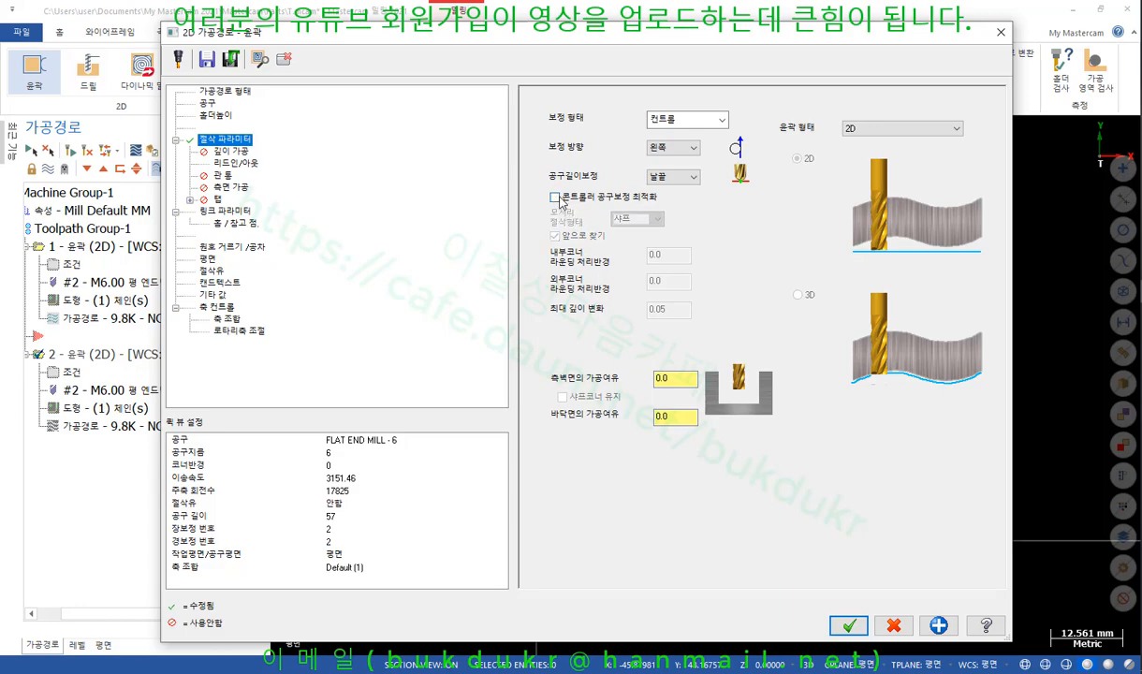
left_click(848, 625)
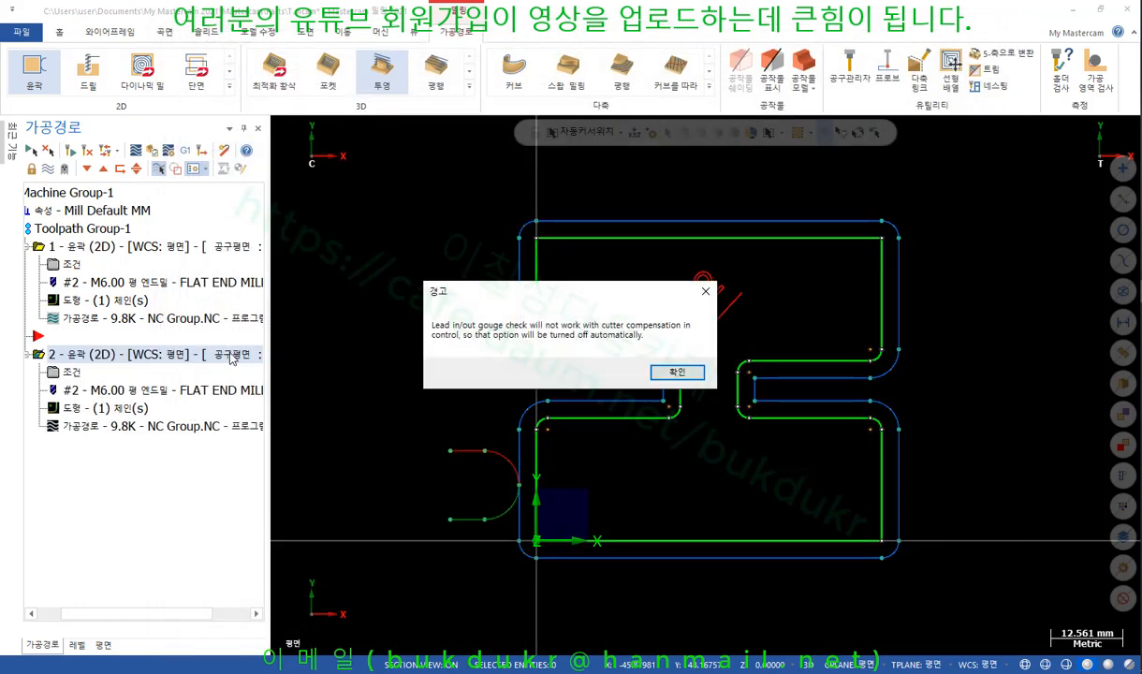
left_click(677, 373)
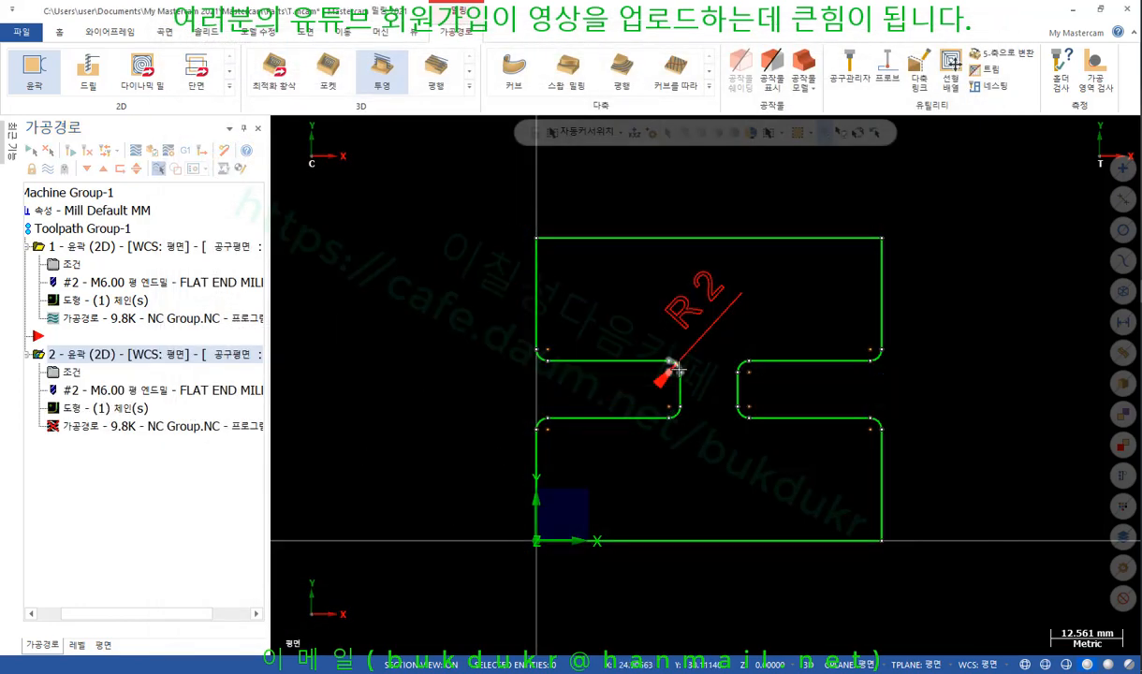
left_click(69, 149)
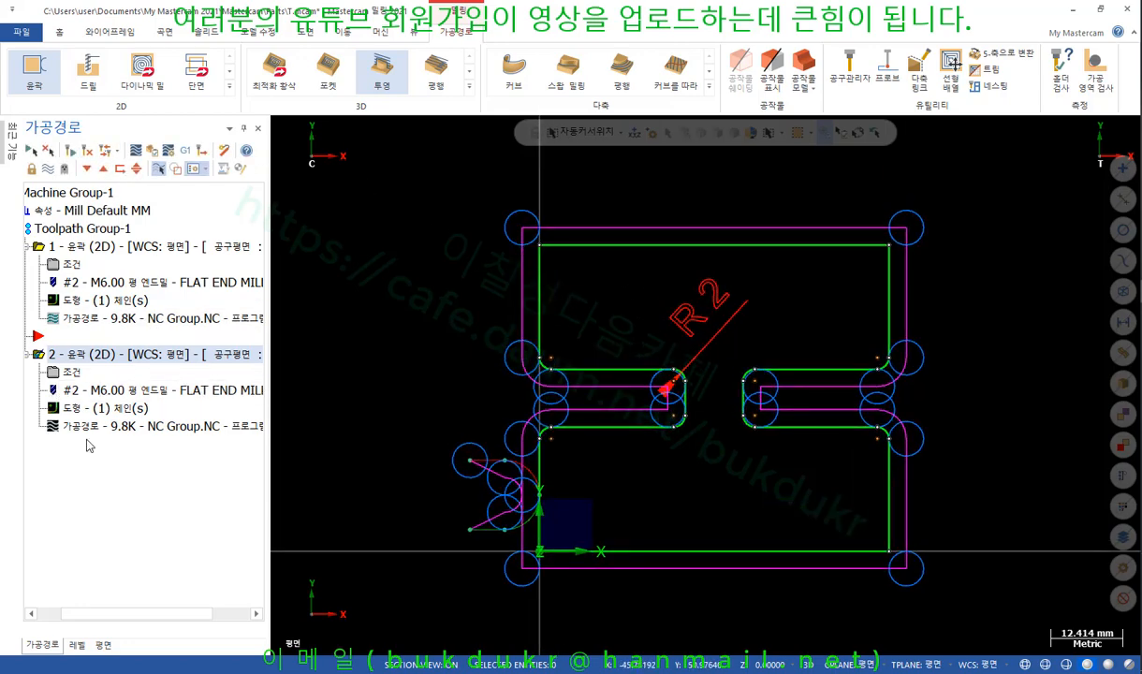
Step: Backplot the copied contour operation and examine the left slot's inner end, temporarily circling the two sharp path corners
left_click(150, 426)
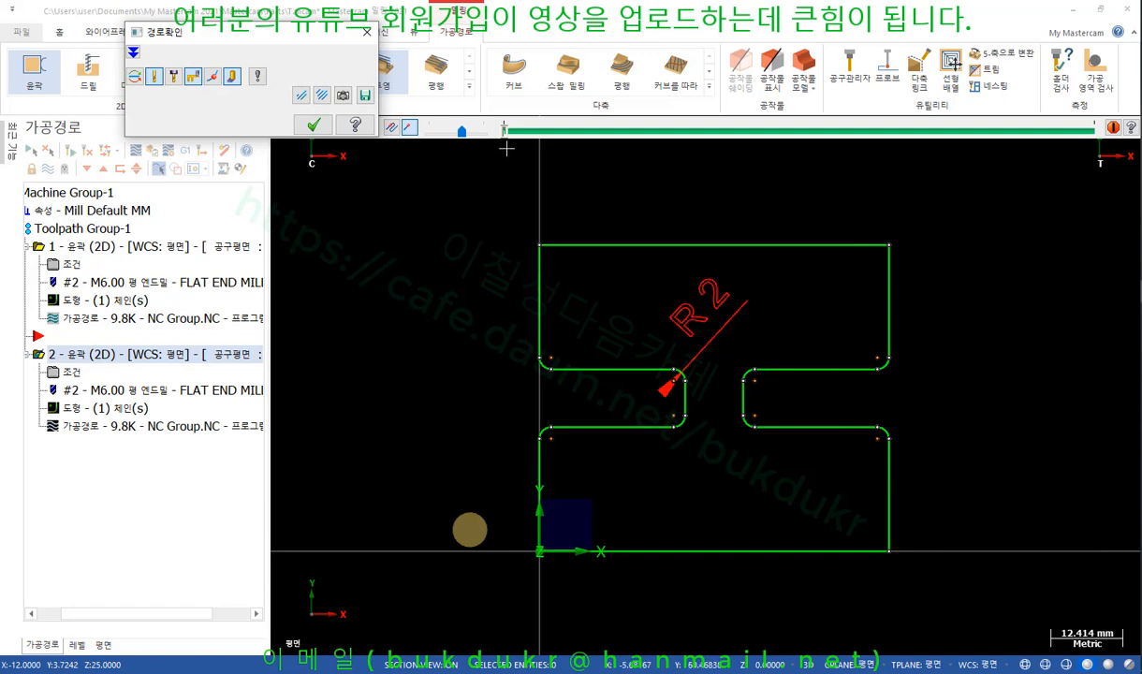
left_click_drag(504, 131, 1025, 216)
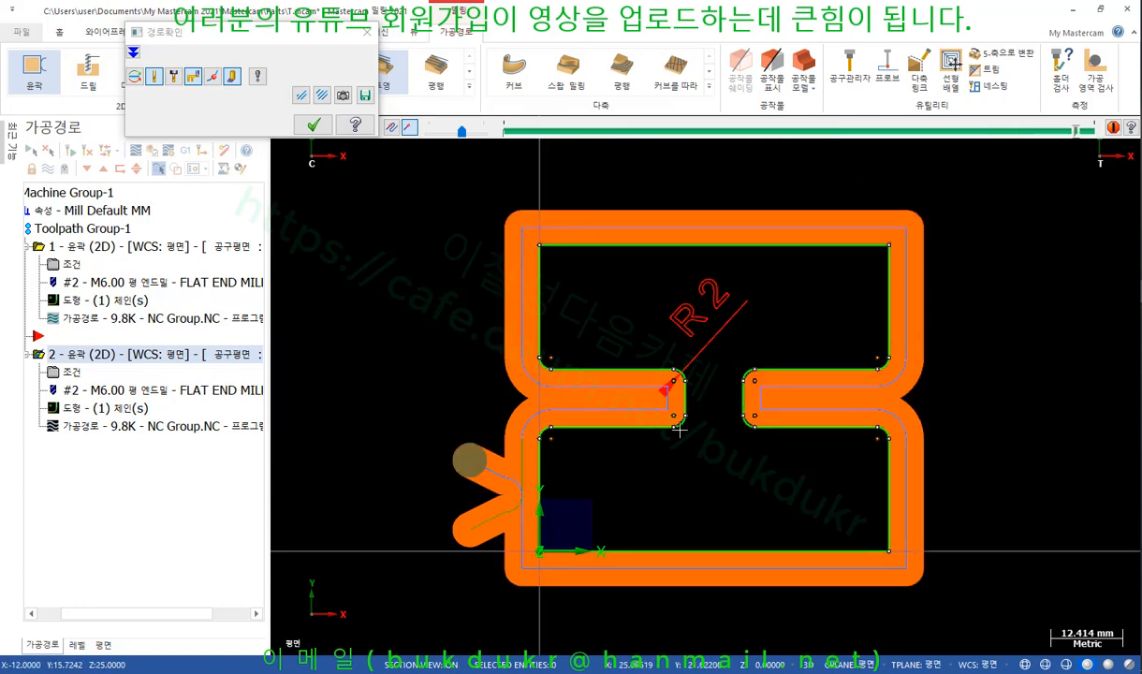
scroll(678, 402, "up", 5)
scroll(786, 373, "up", 1)
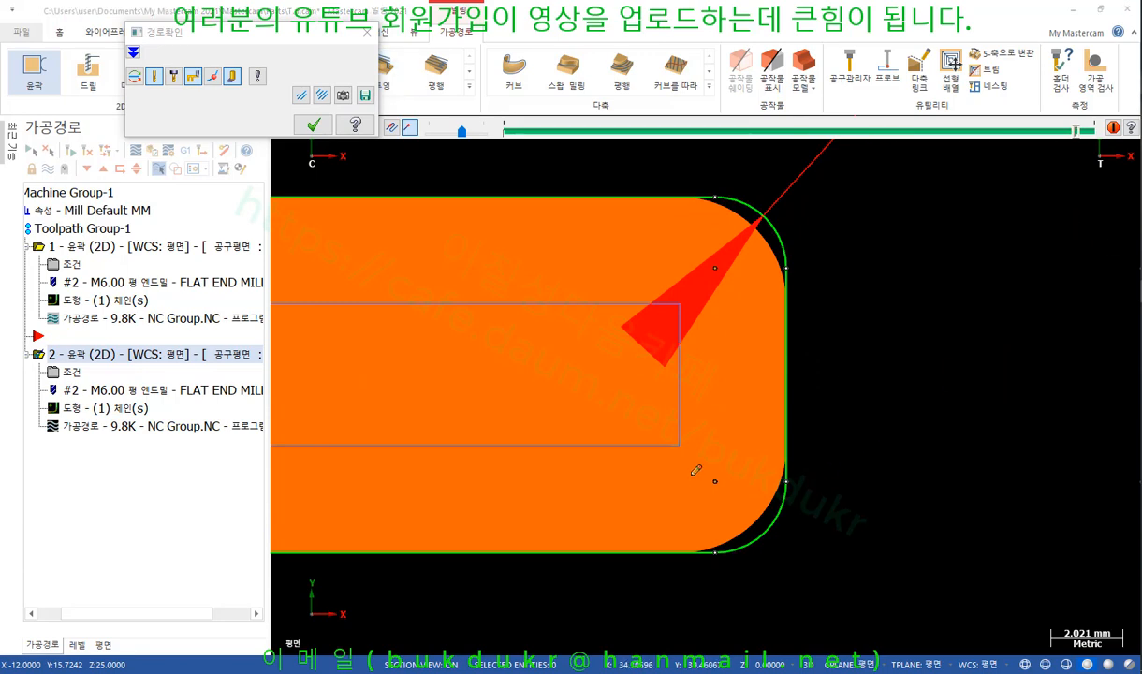
left_click_drag(677, 447, 688, 456)
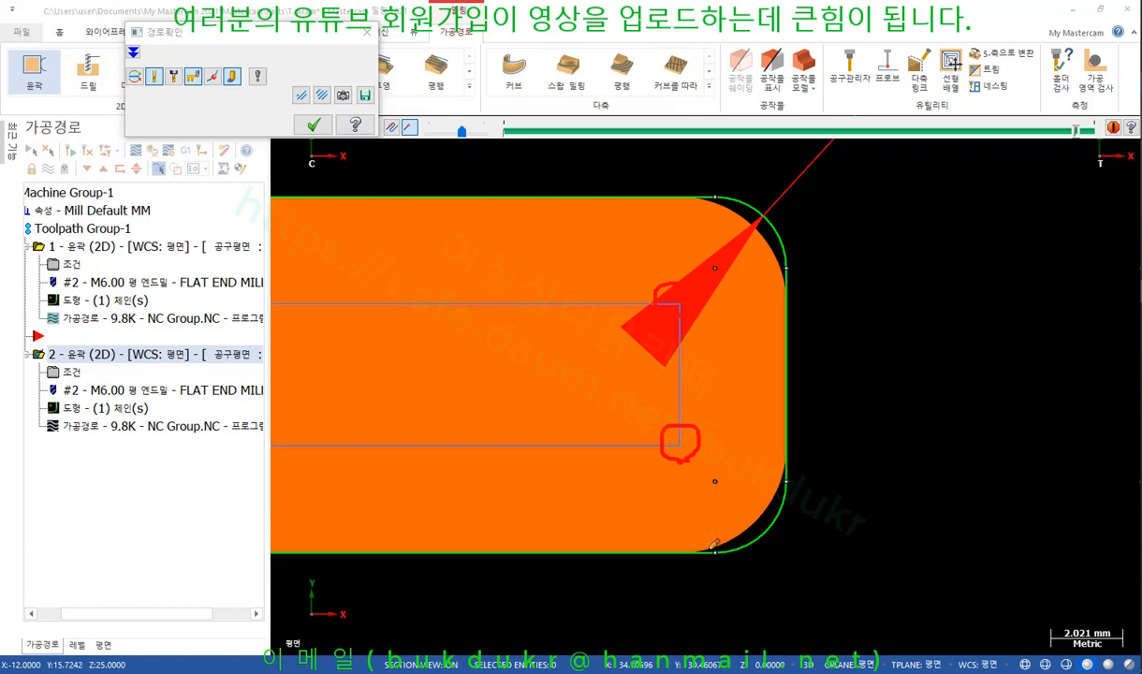
right_click(901, 301)
left_click(961, 464)
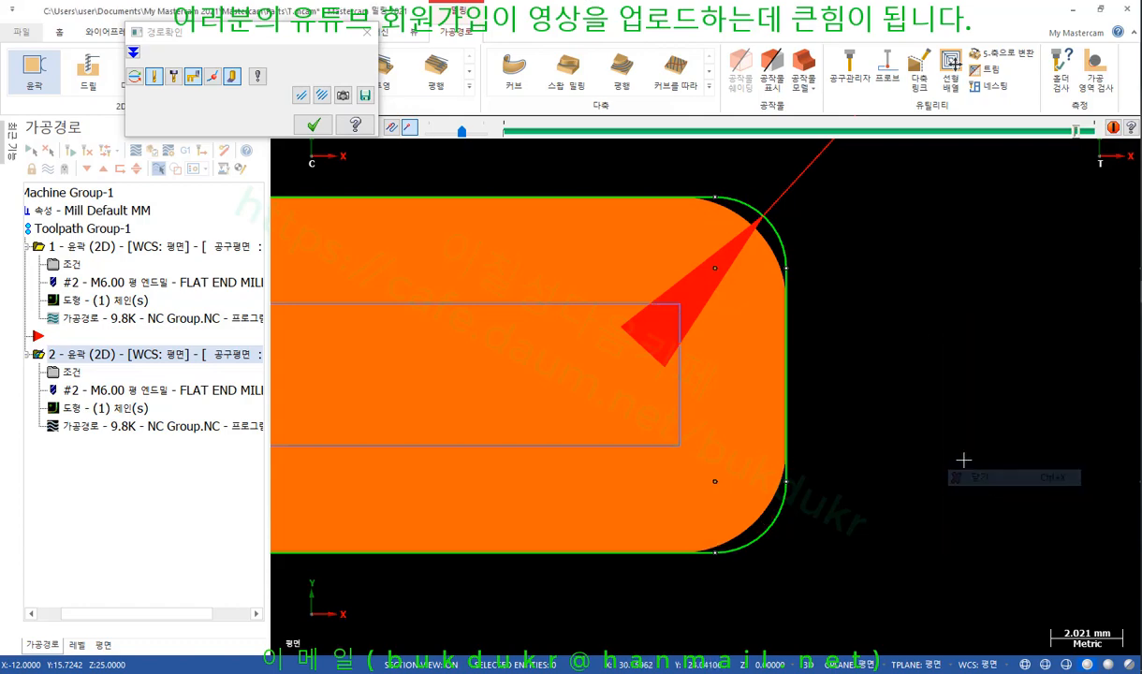
scroll(872, 431, "down", 4)
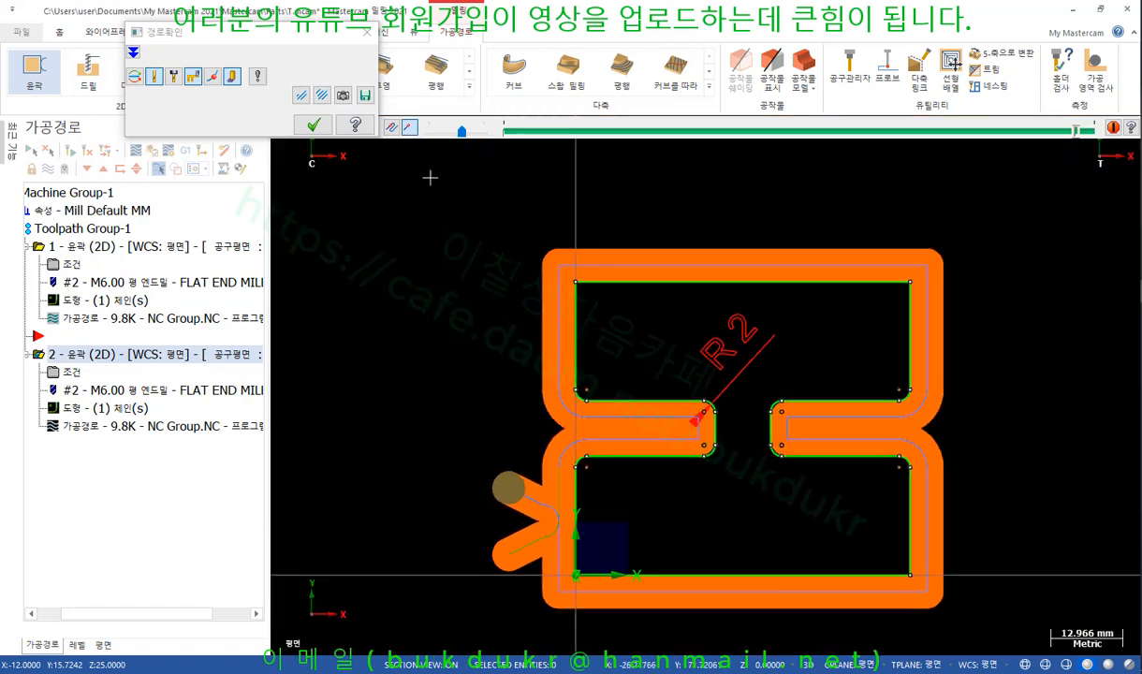
left_click(314, 125)
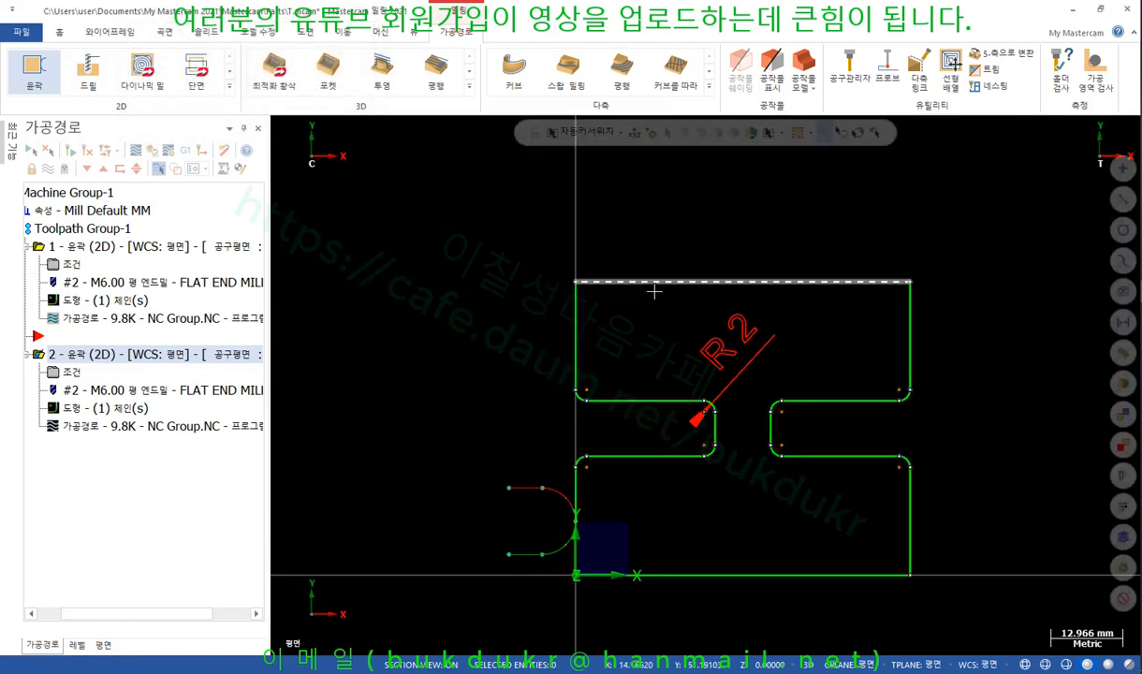
Step: Display the first contour operation's toolpath and examine its path around the left slot
left_click(109, 248)
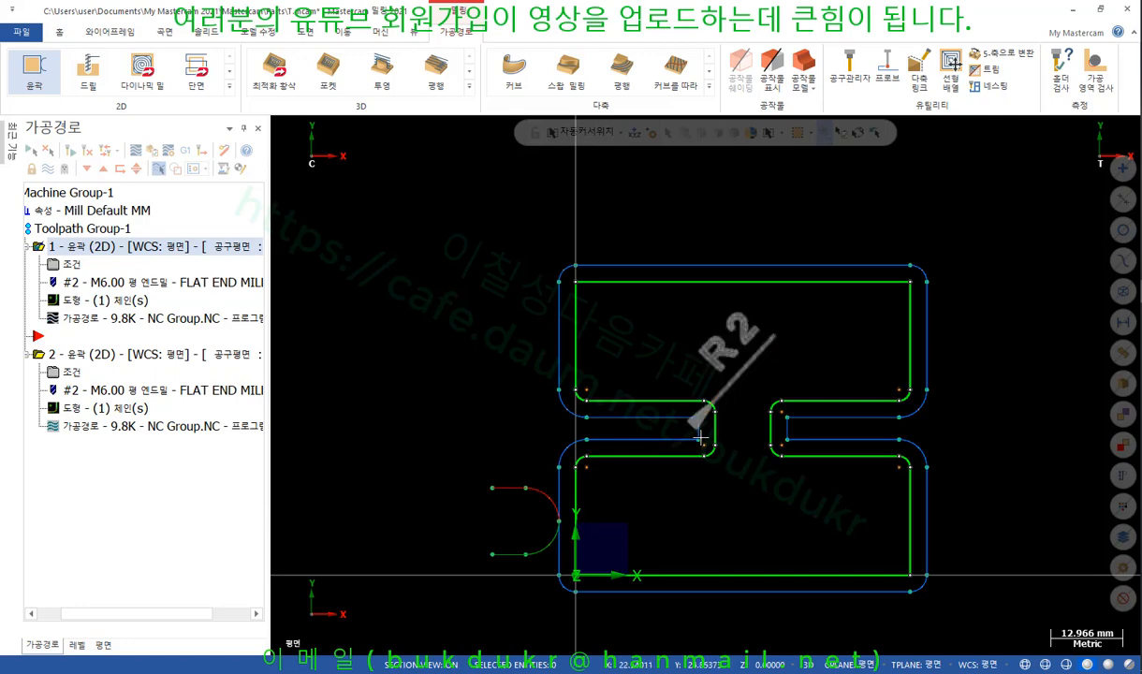
scroll(711, 420, "up", 5)
scroll(711, 420, "down", 5)
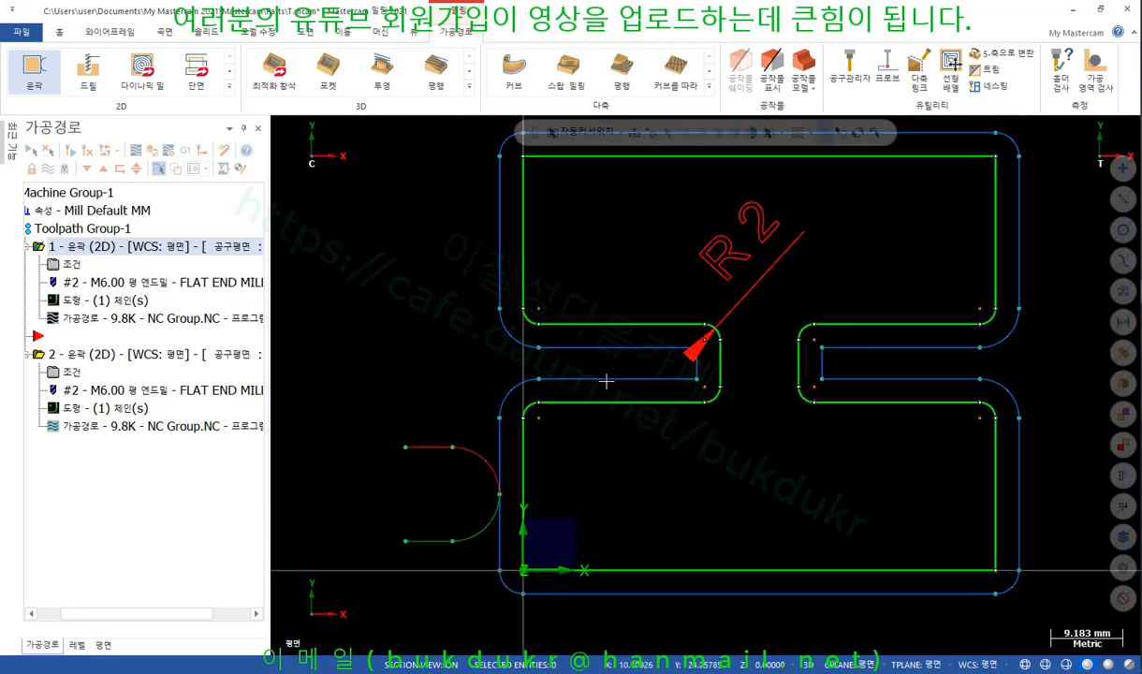
Step: Select the copied contour operation and temporarily circle the left slot's inner fillets and trace the profile around the slot
left_click(99, 360)
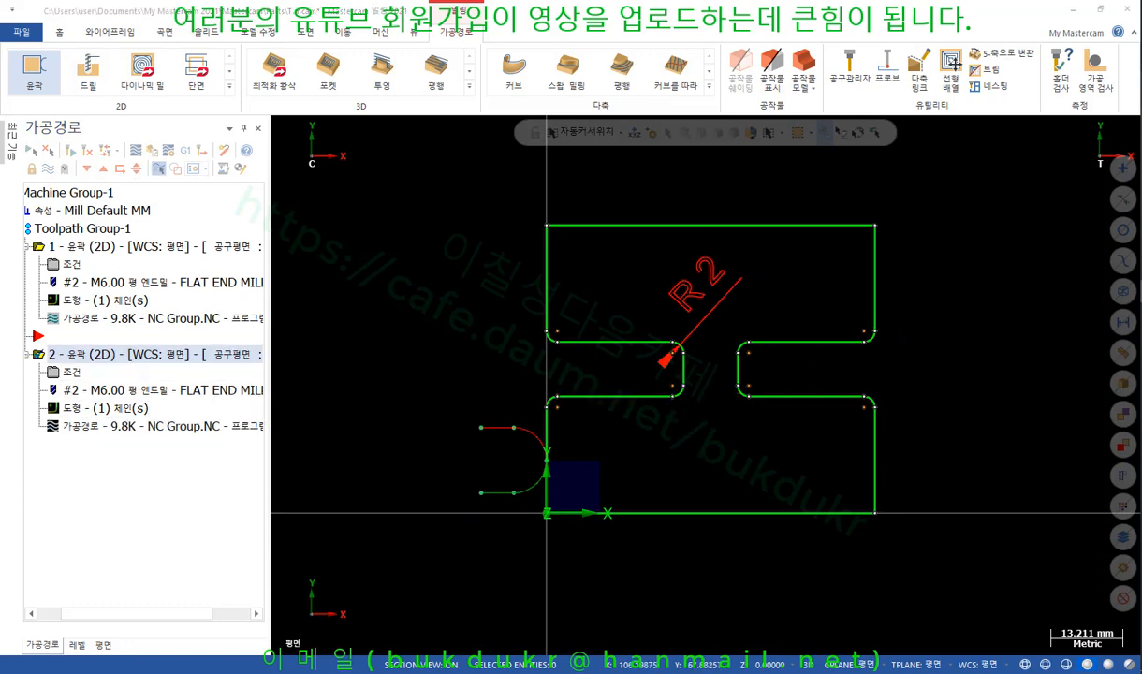
mouse_move(674, 381)
left_mouse_down()
mouse_move(659, 397)
mouse_move(683, 405)
left_mouse_up()
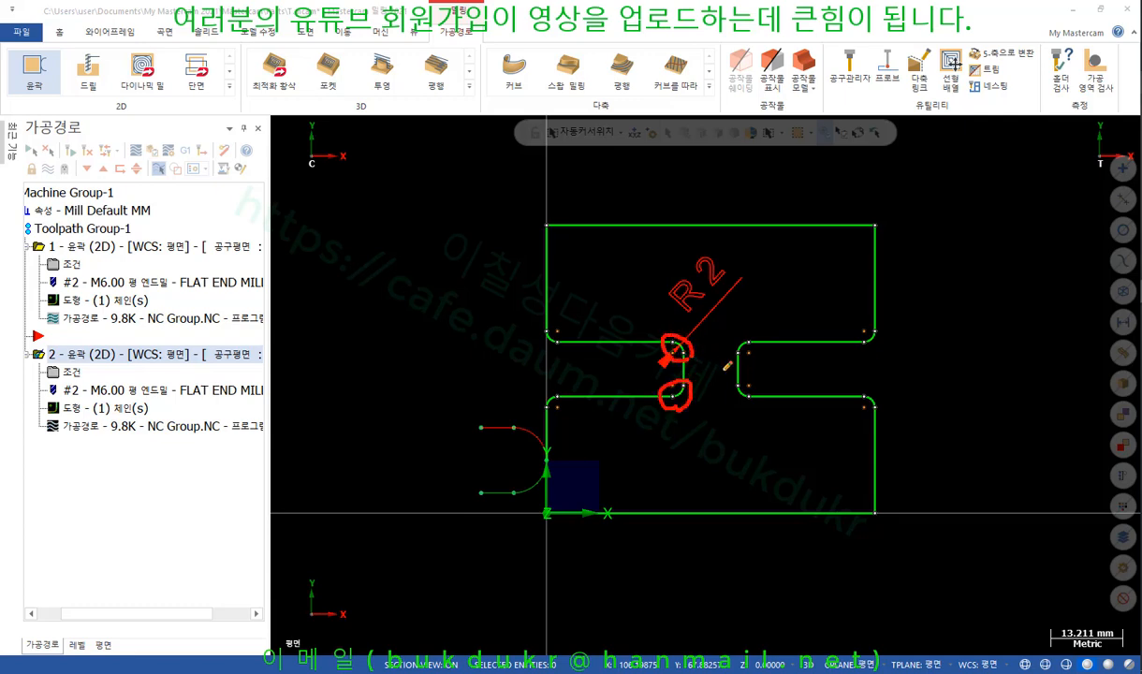
mouse_move(552, 463)
left_mouse_down()
mouse_move(550, 414)
mouse_move(666, 397)
left_mouse_up()
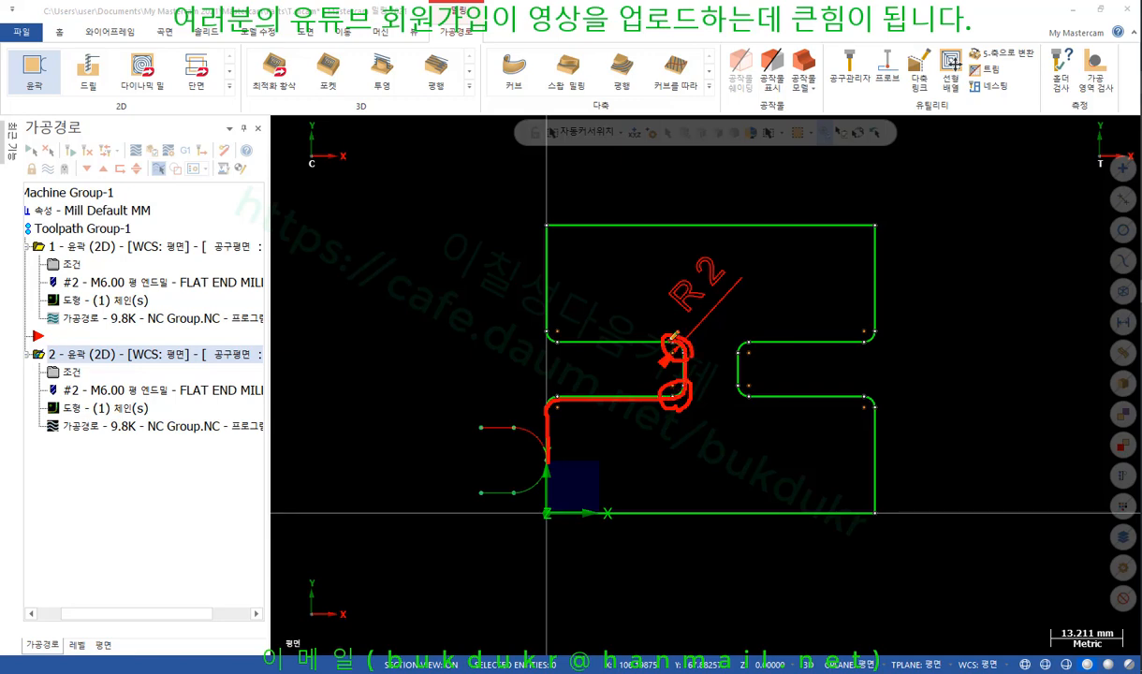
mouse_move(670, 337)
left_mouse_down()
mouse_move(578, 337)
mouse_move(540, 243)
mouse_move(538, 292)
left_mouse_up()
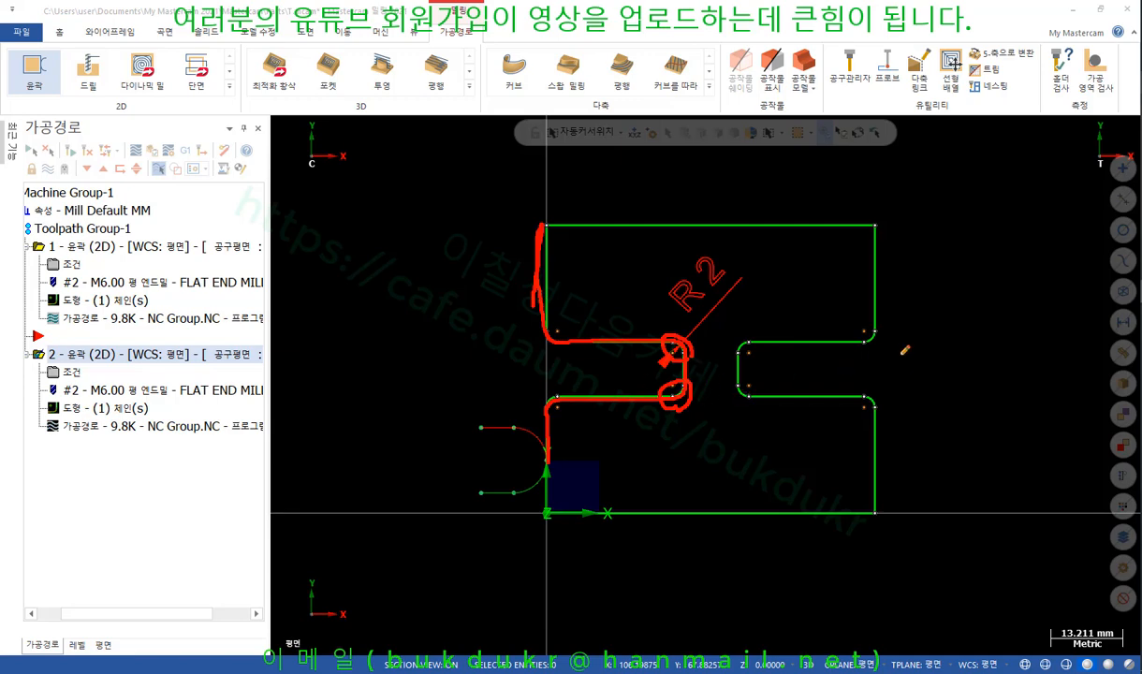
right_click(900, 335)
left_click(960, 491)
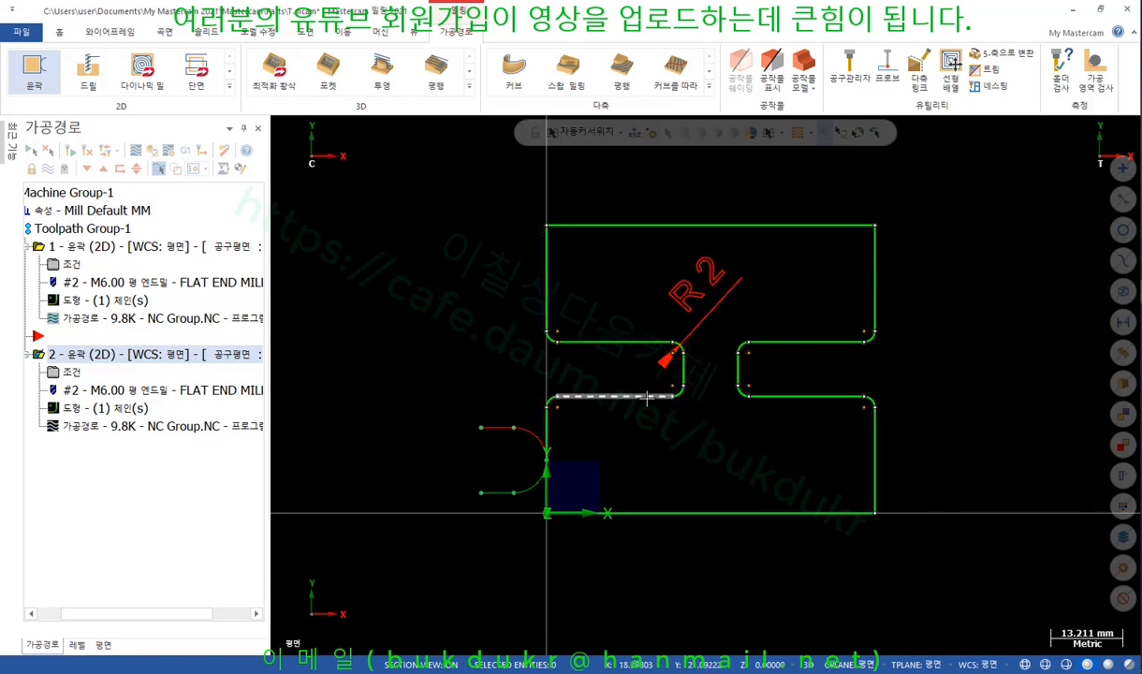
Step: Post only the copied contour operation to an NC file with MPFAN.PST and open the code in the editor
left_click(98, 426)
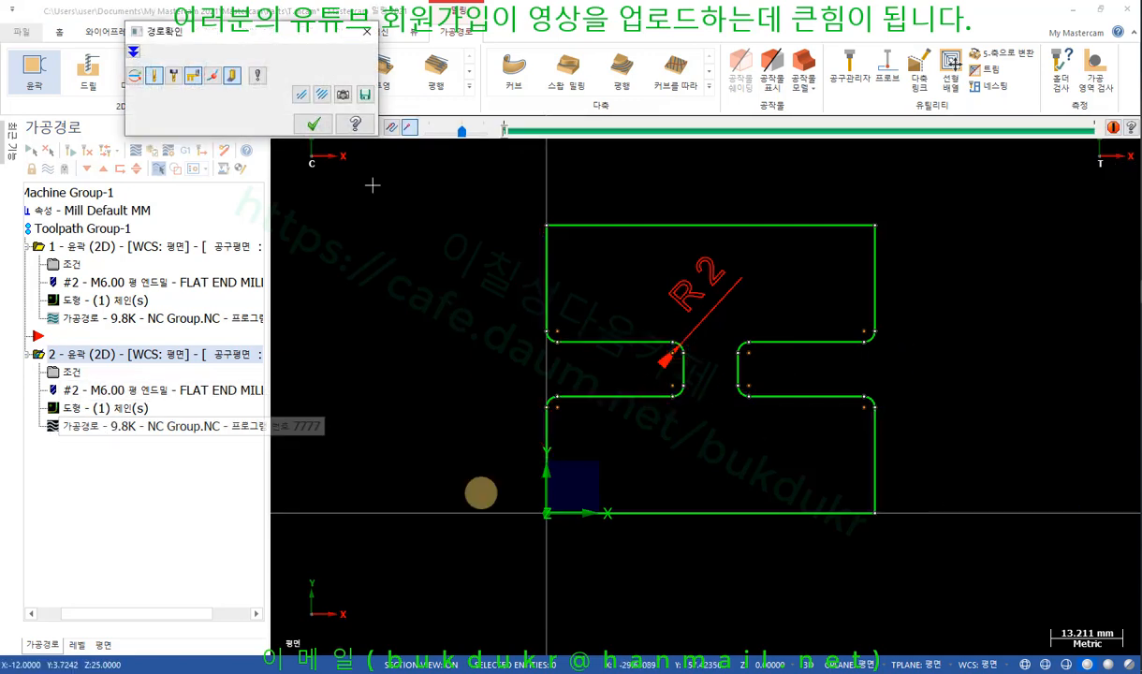
left_click(366, 35)
left_click(183, 150)
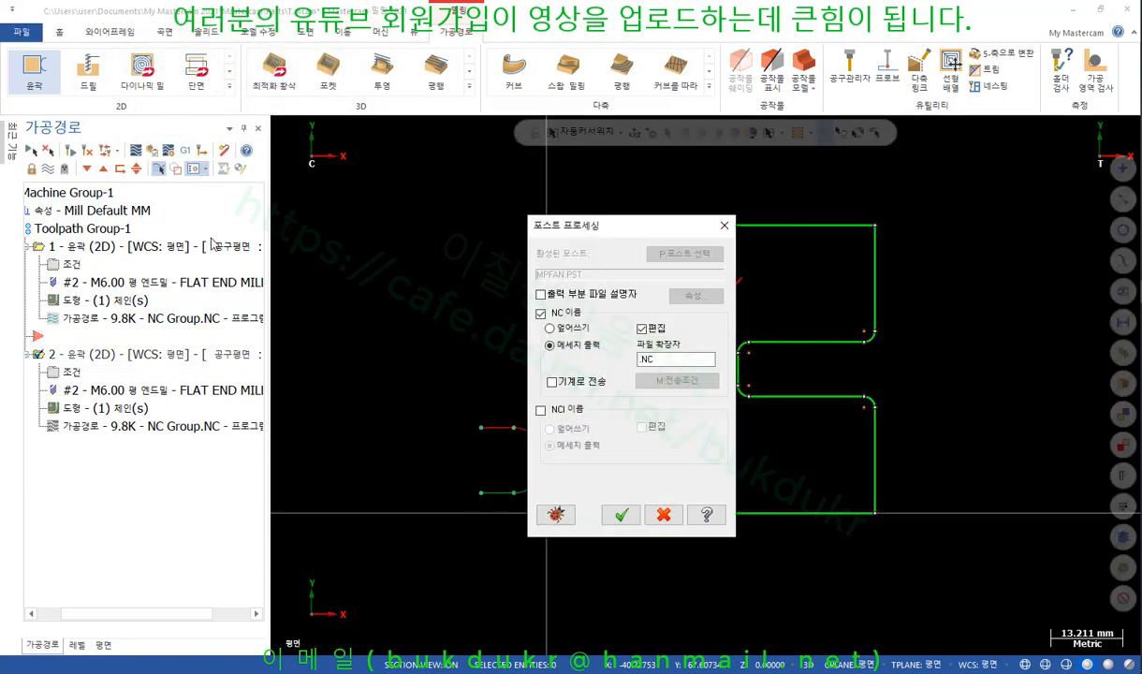
left_click(621, 514)
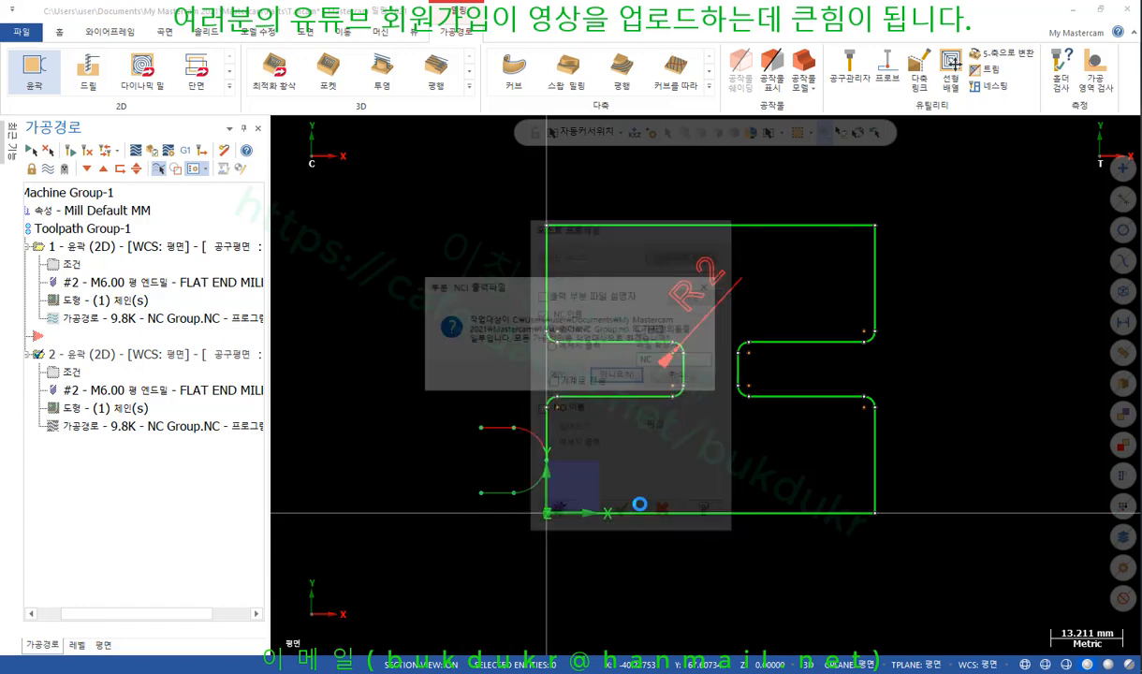
left_click(627, 380)
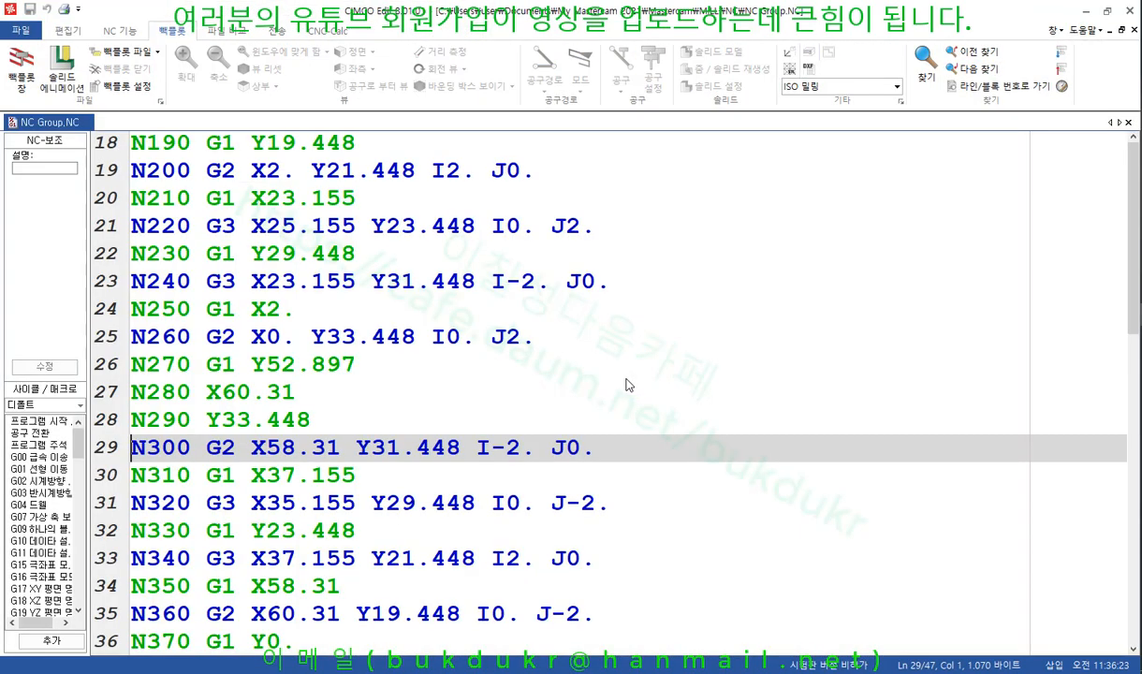
Step: Backplot the posted NC code and examine the path corners at the inner end of the left slot
scroll(520, 322, "up", 6)
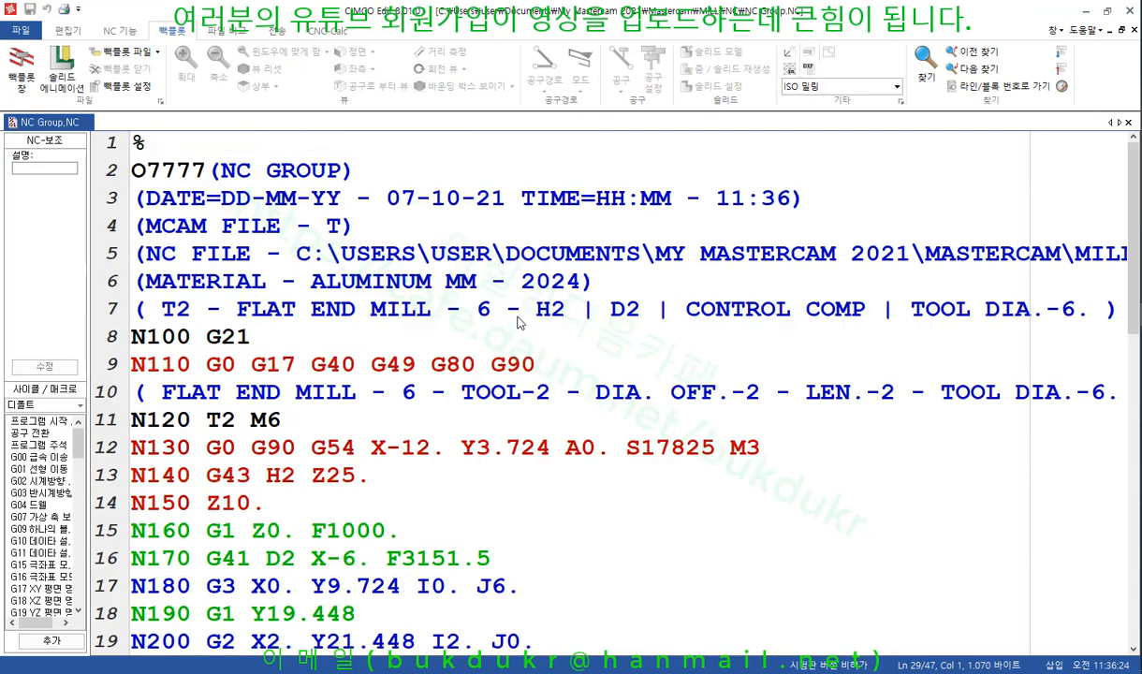
left_click(21, 67)
left_click_drag(552, 327, 693, 419)
scroll(693, 420, "up", 3)
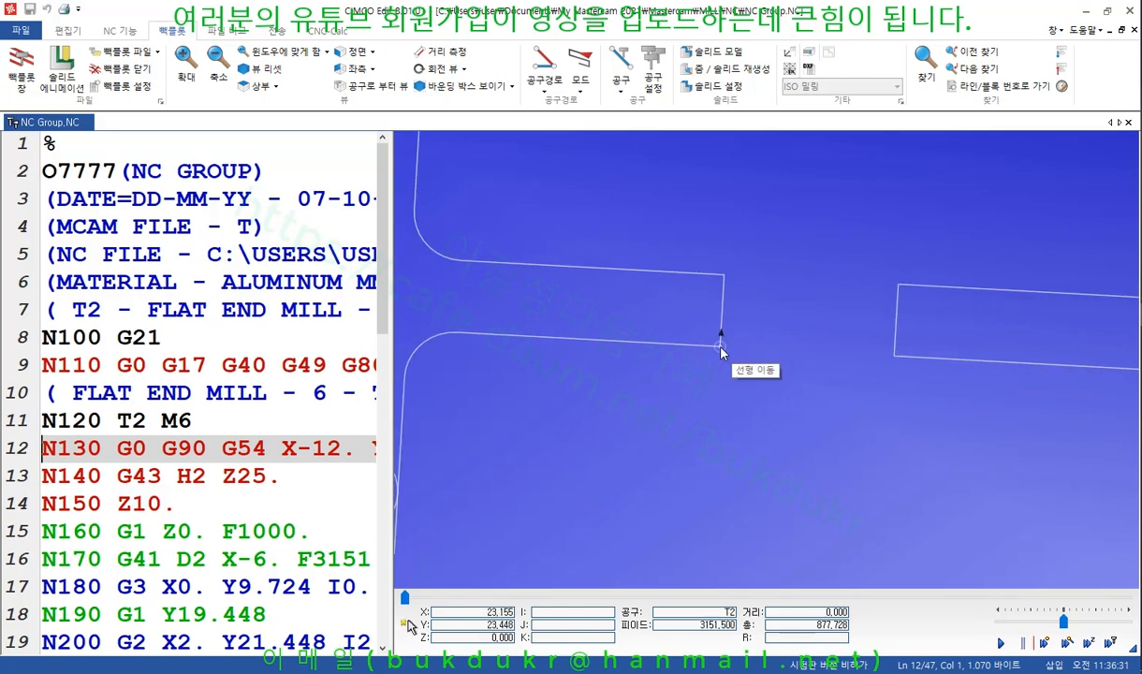
scroll(720, 351, "down", 3)
left_click_drag(691, 408, 666, 377)
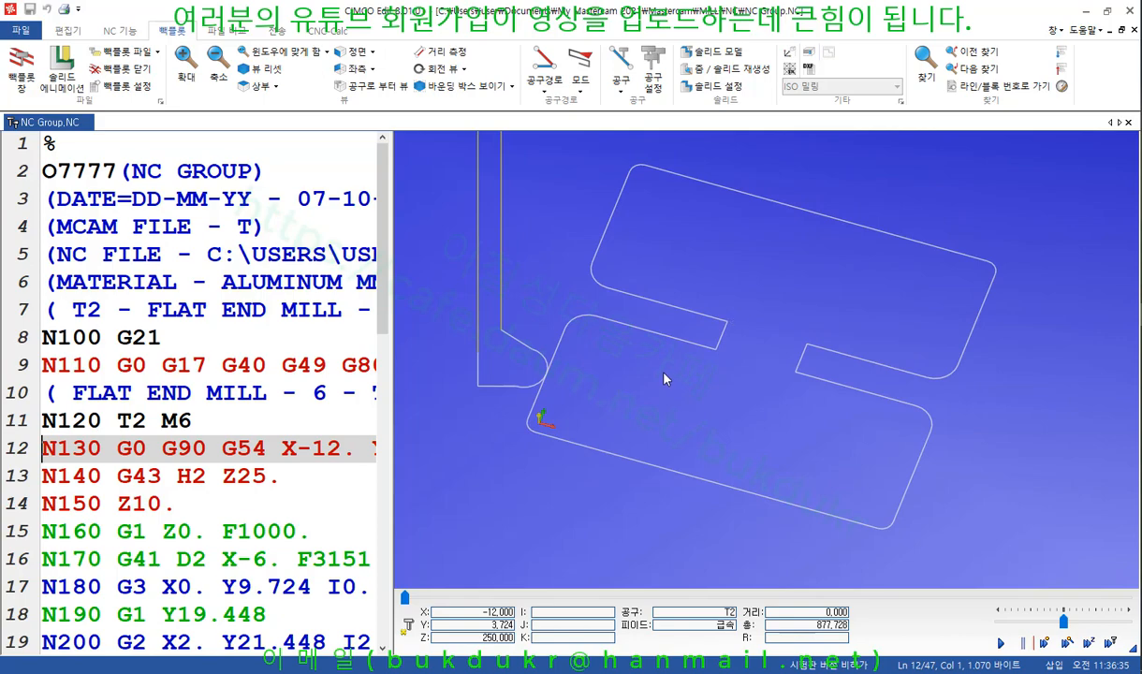
Step: Step the backplotted tool through the code from block N160 to N220, ending at block N210
scroll(319, 496, "down", 3)
left_click(309, 310)
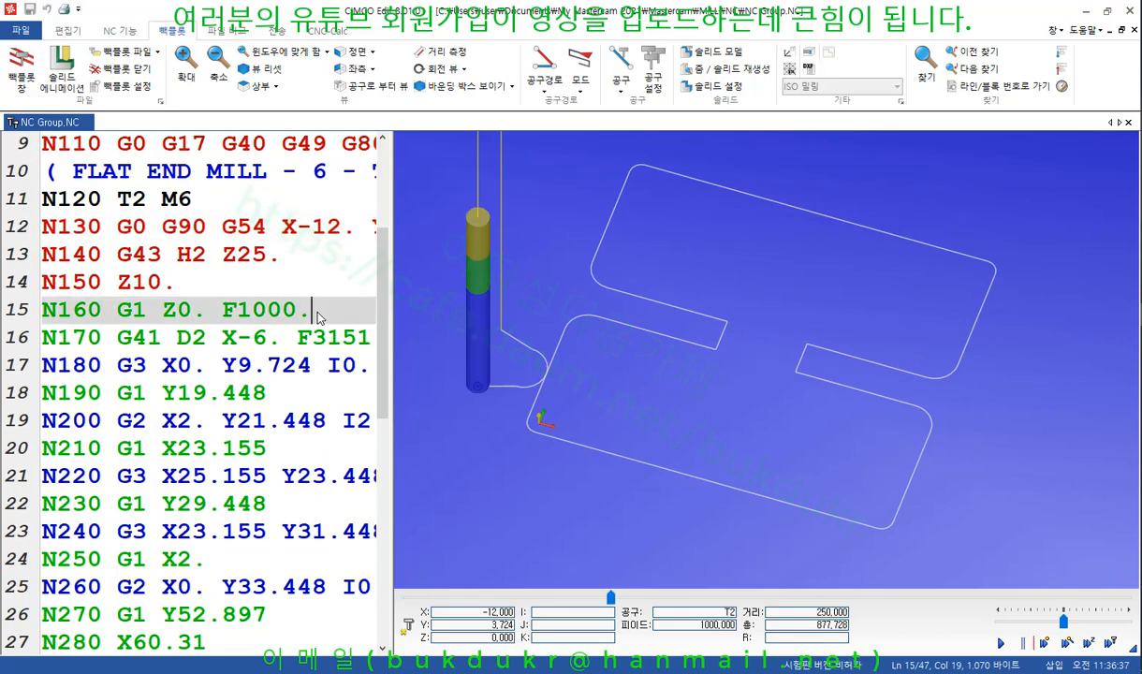
left_click(314, 335)
left_click(306, 388)
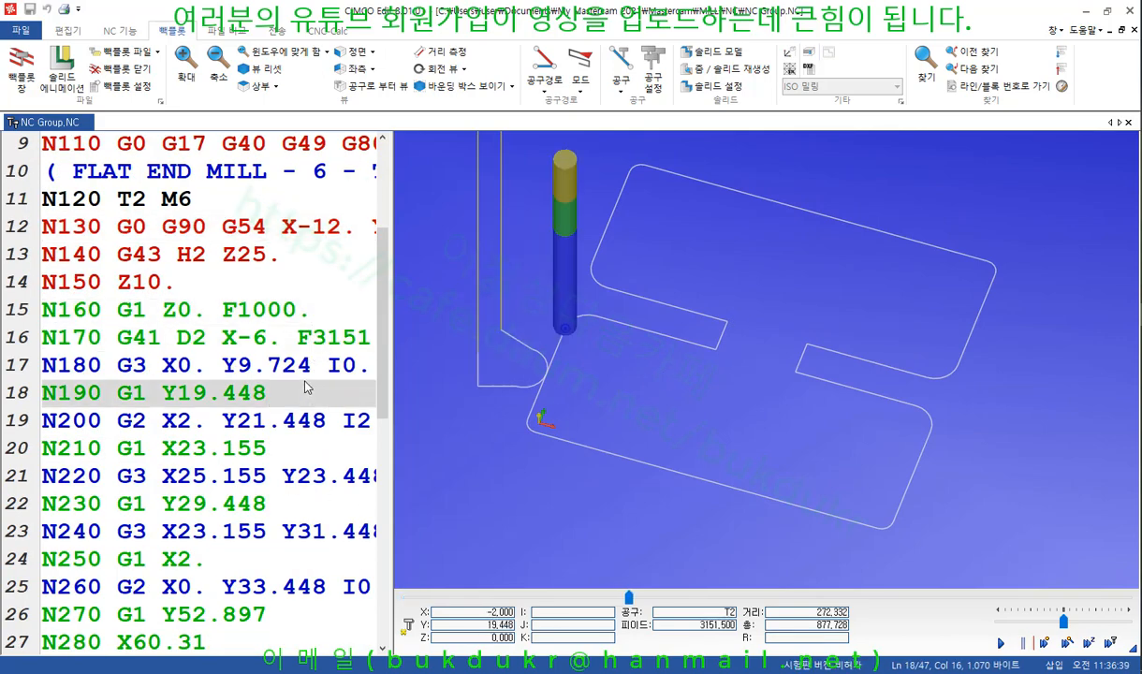
key("Down")
key("Down")
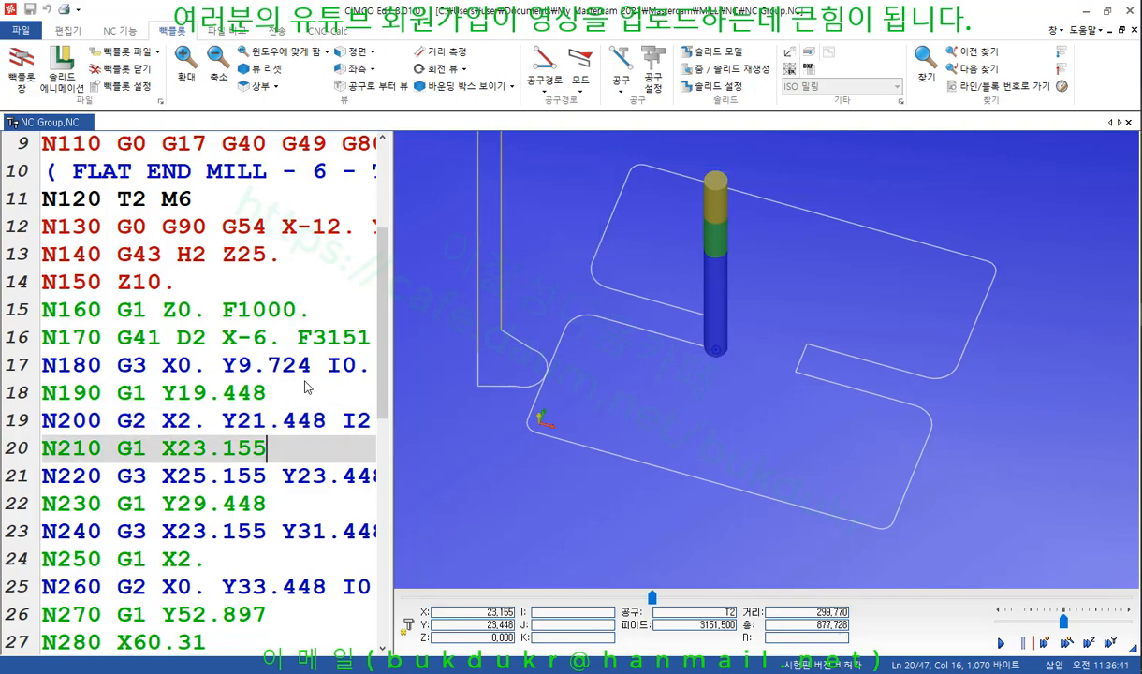
key("Down")
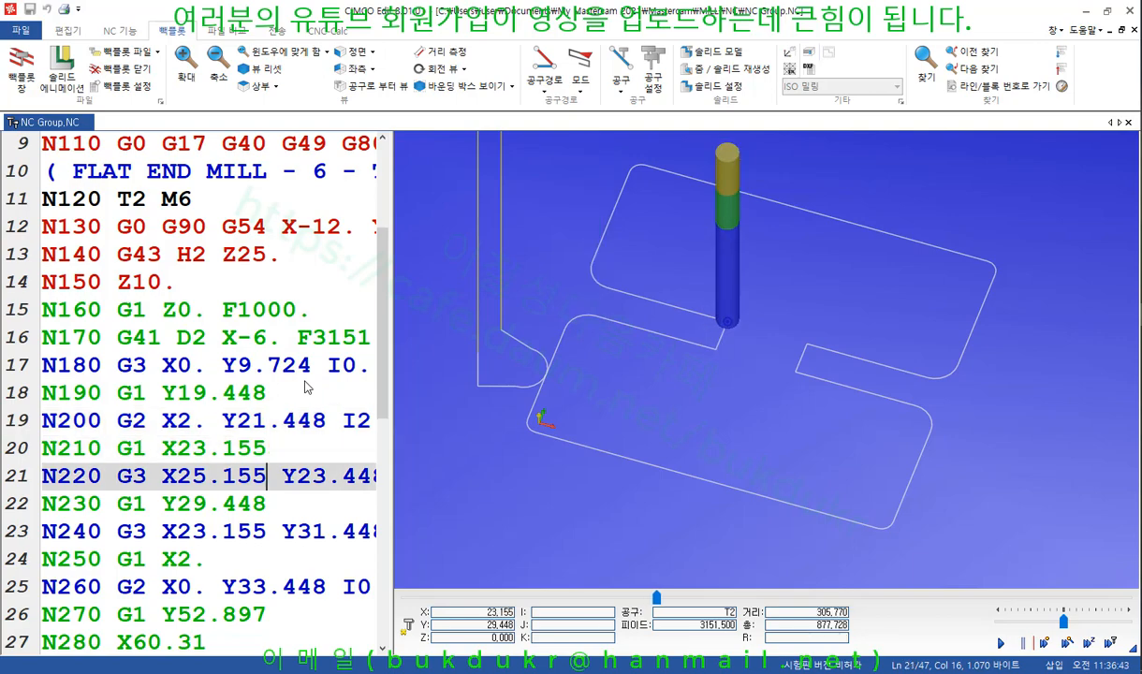
key("Up")
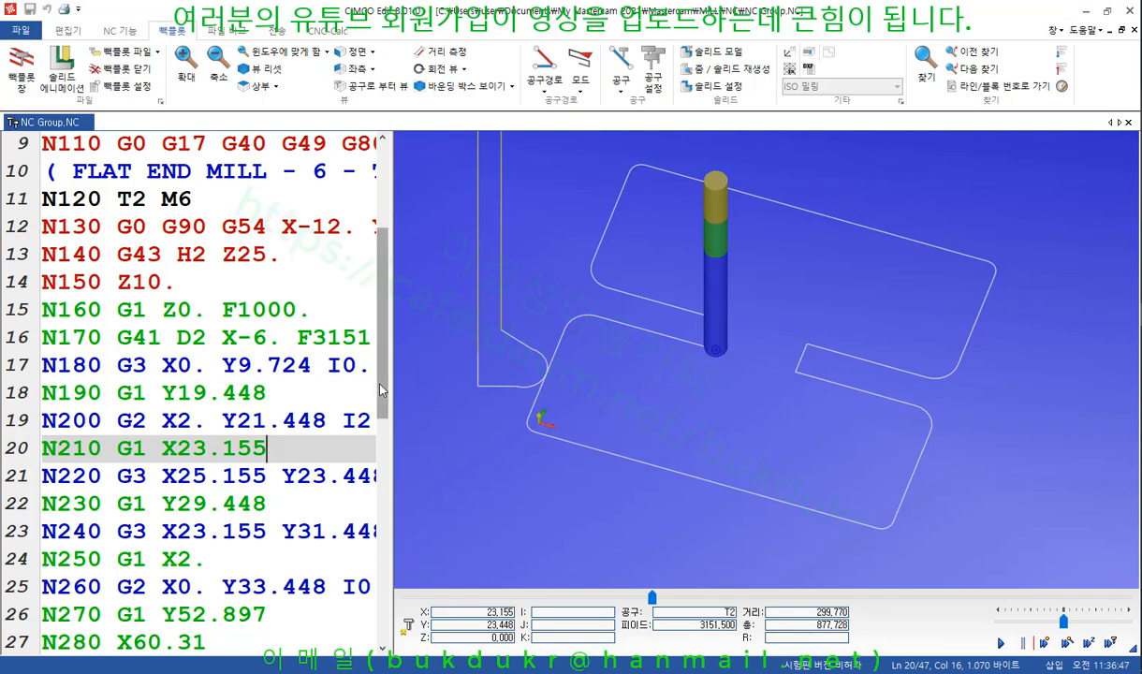
Step: Widen the code area to show the full blocks and position the tool at arc block N200
left_click_drag(384, 391, 558, 416)
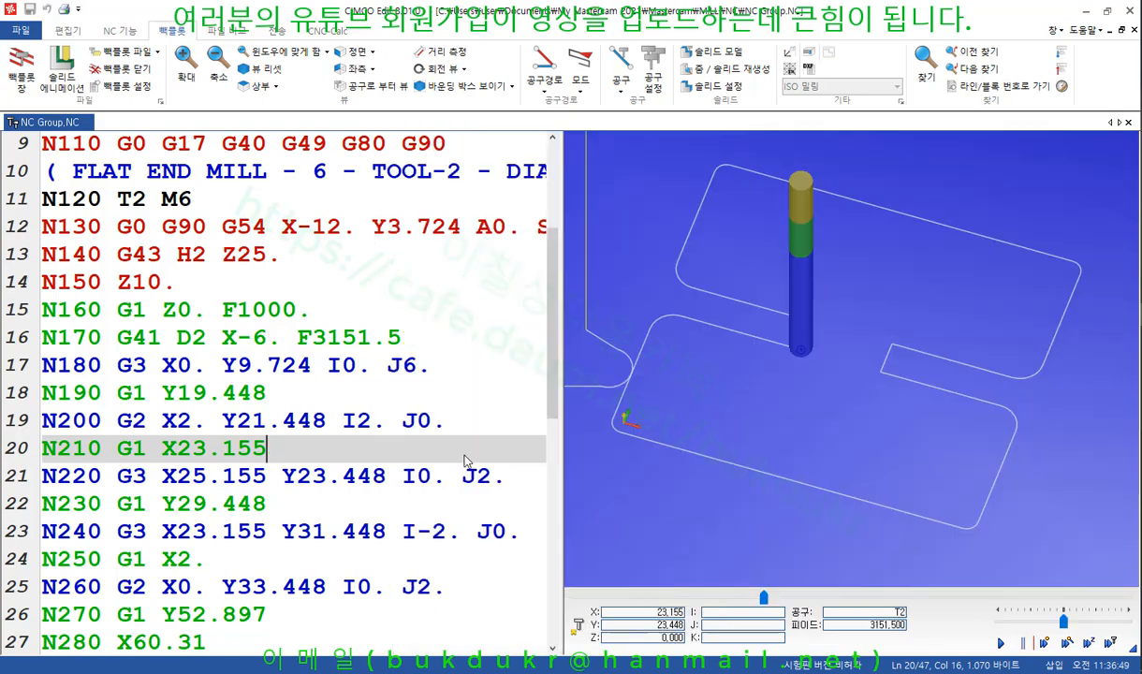
left_click(325, 393)
left_click(333, 422)
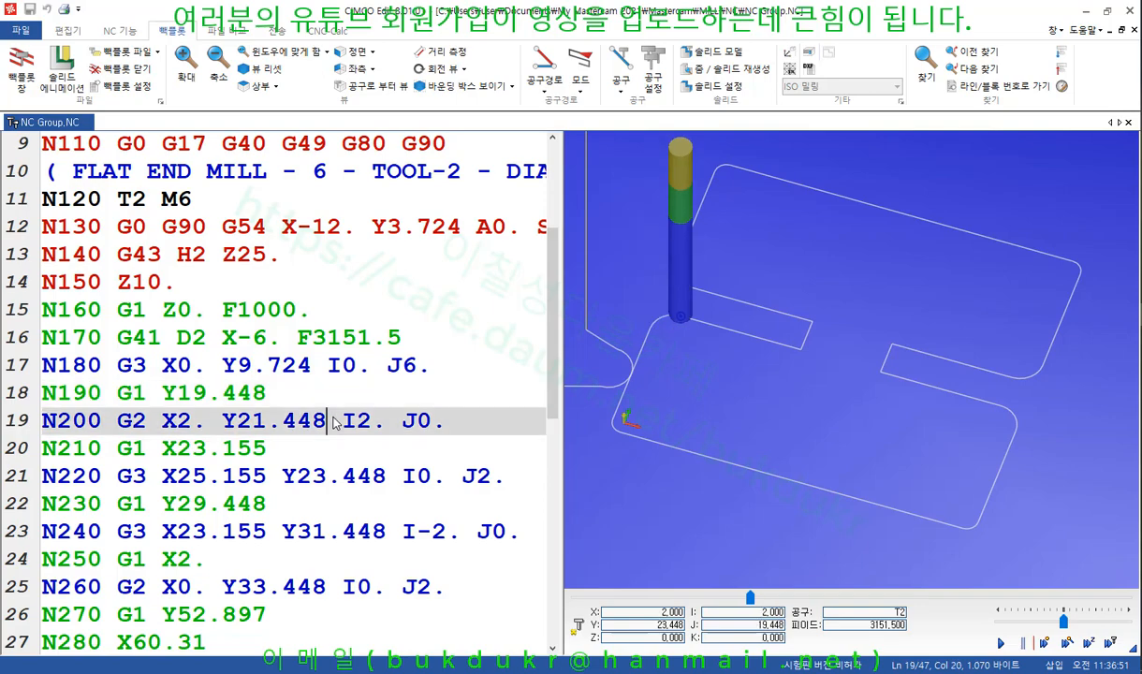
Step: Disable radius compensation in the ISO milling backplot settings
left_click(126, 86)
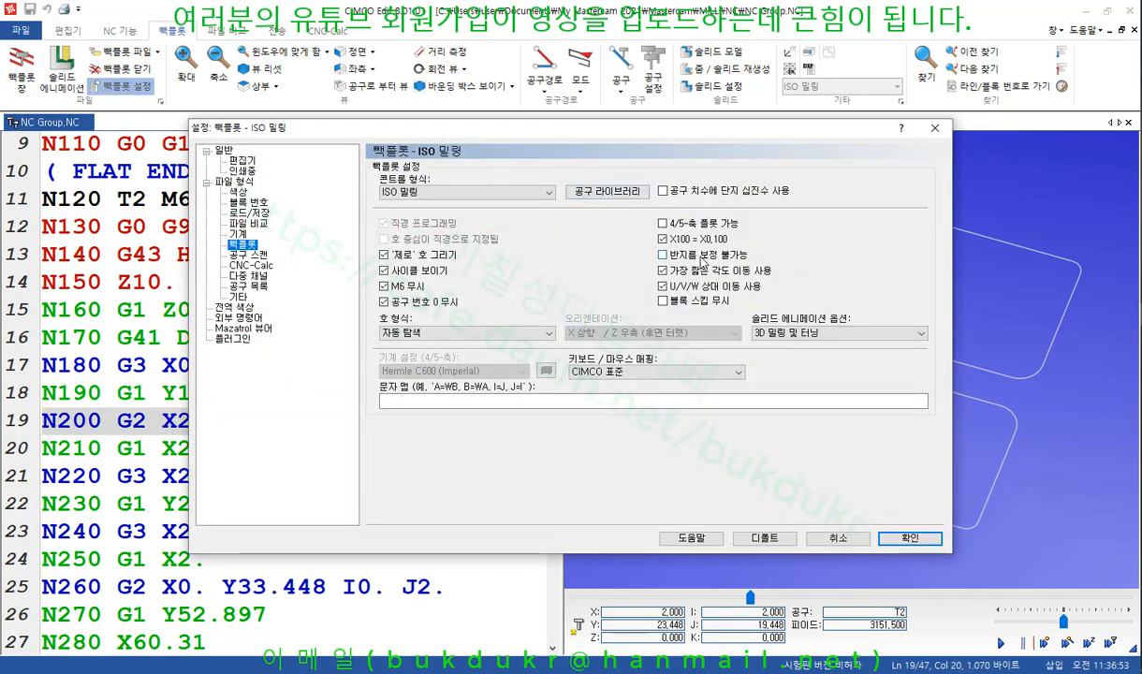
left_click(664, 257)
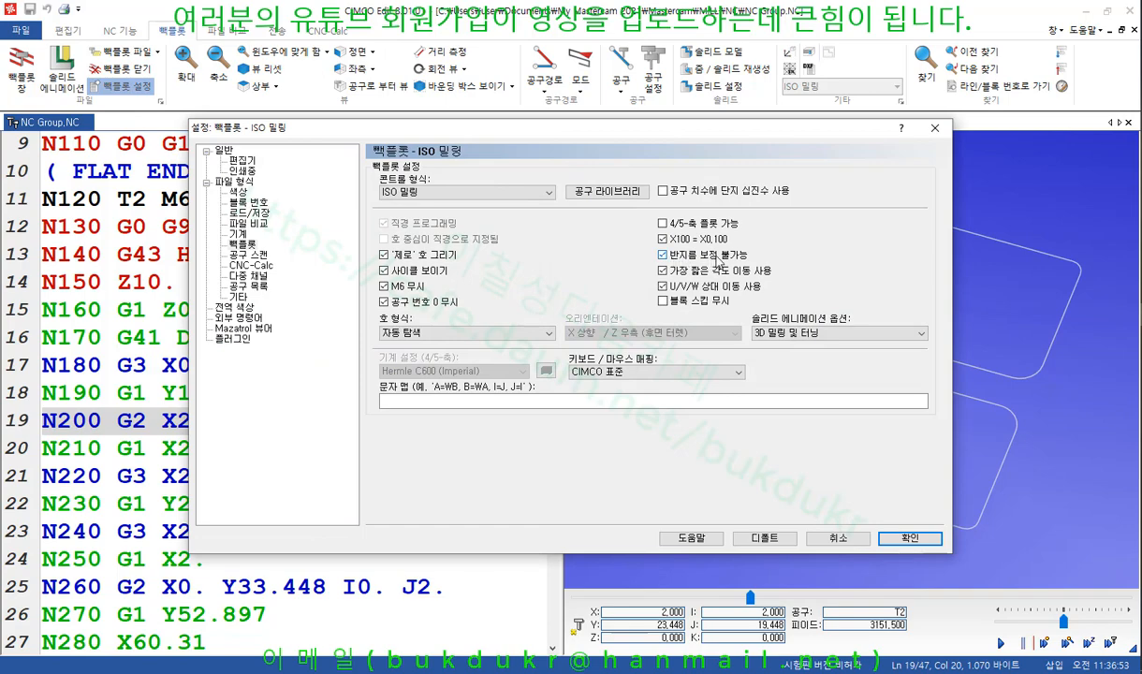
left_click(914, 541)
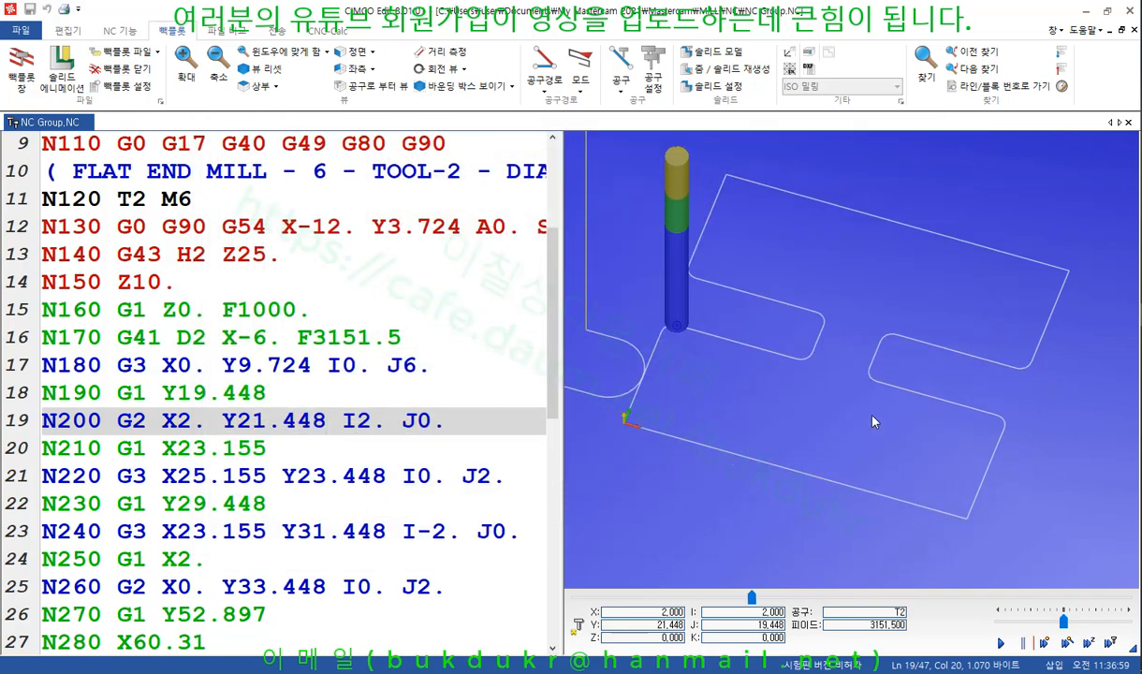
Step: Examine the uncompensated backplot around both slots with the tool at arc block N200
left_click_drag(768, 361, 746, 371)
left_click(442, 365)
left_click(446, 420)
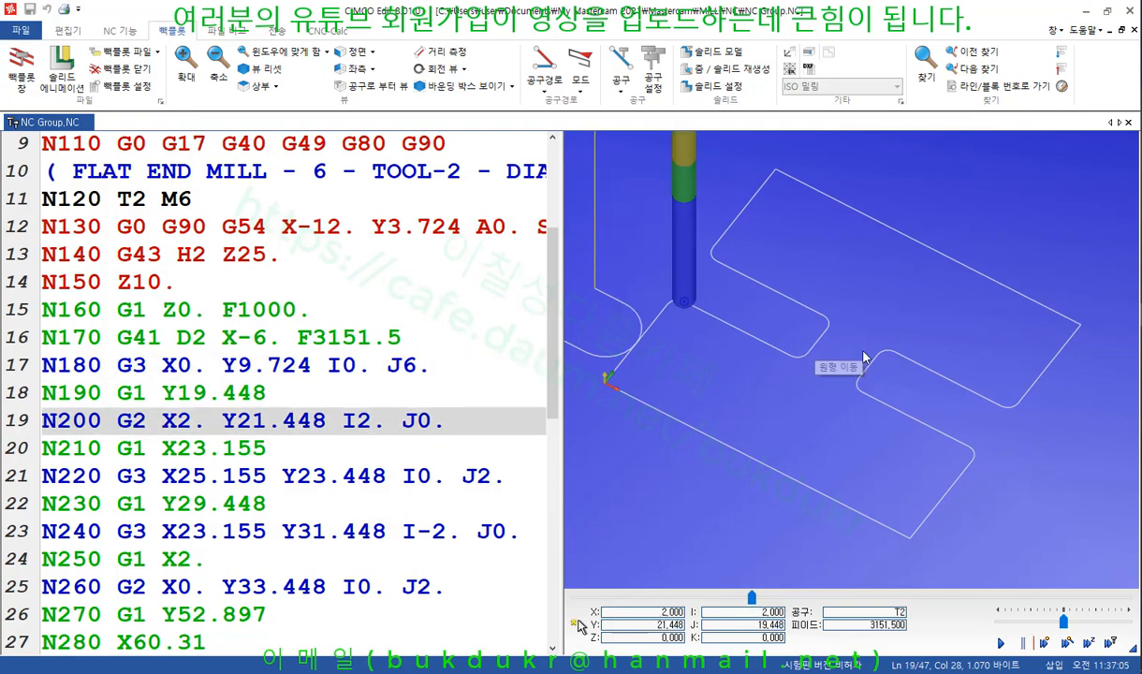
scroll(885, 351, "down", 2)
mouse_move(849, 340)
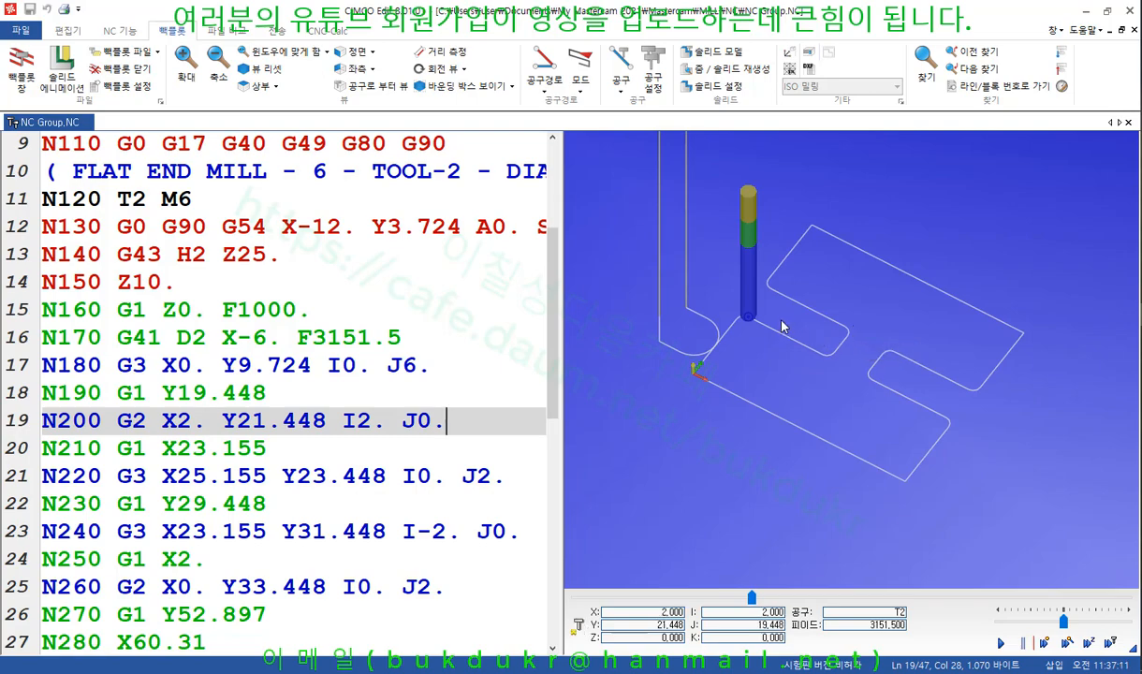
scroll(861, 332, "up", 2)
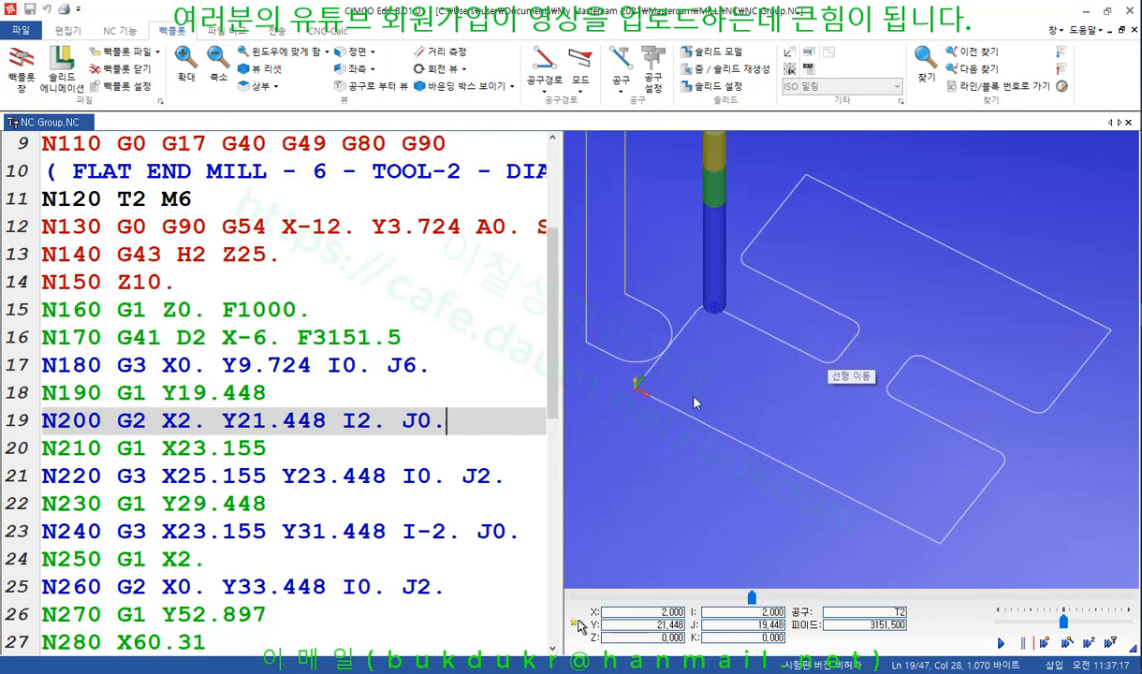
Step: Step the tool around the left slot's inner arc at blocks N210 to N230 and return to Mastercam
left_click(384, 455)
left_click(408, 483)
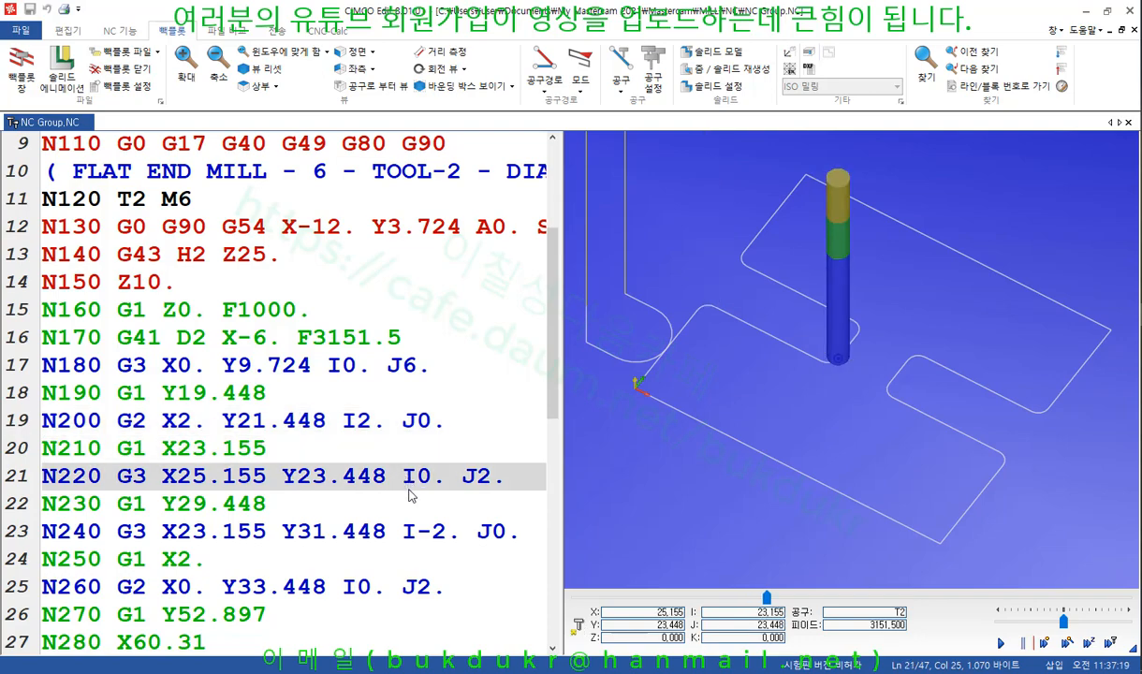
key("Down")
key("Up")
left_click(1087, 12)
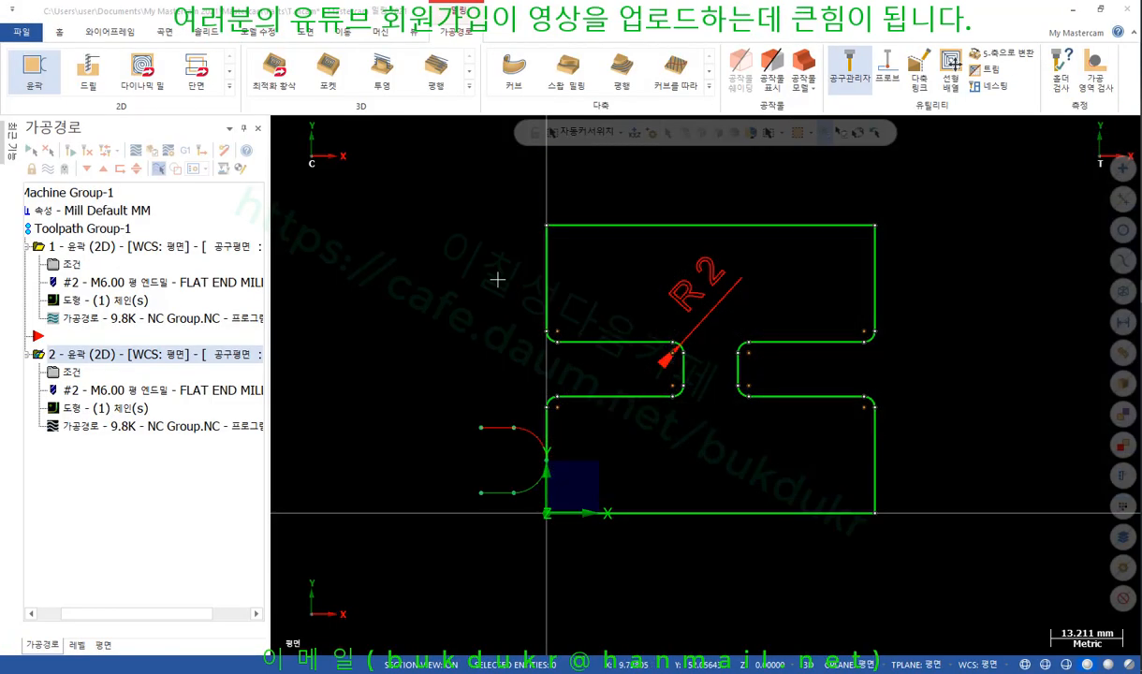
left_click(16, 36)
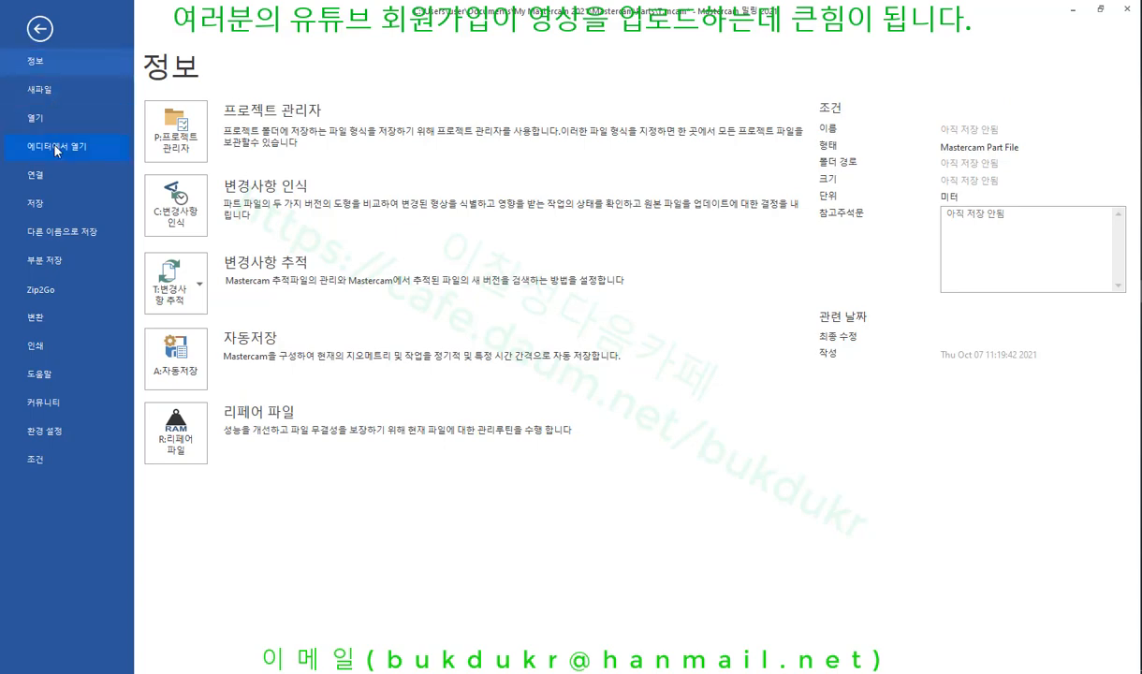
left_click(55, 148)
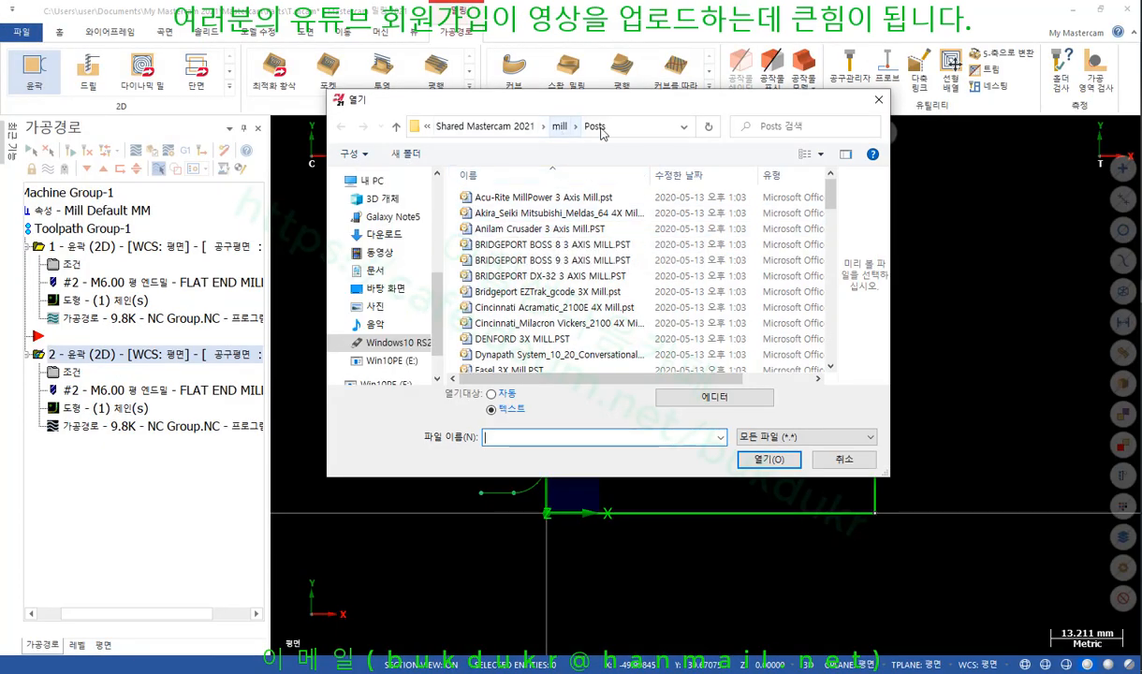
left_click(562, 260)
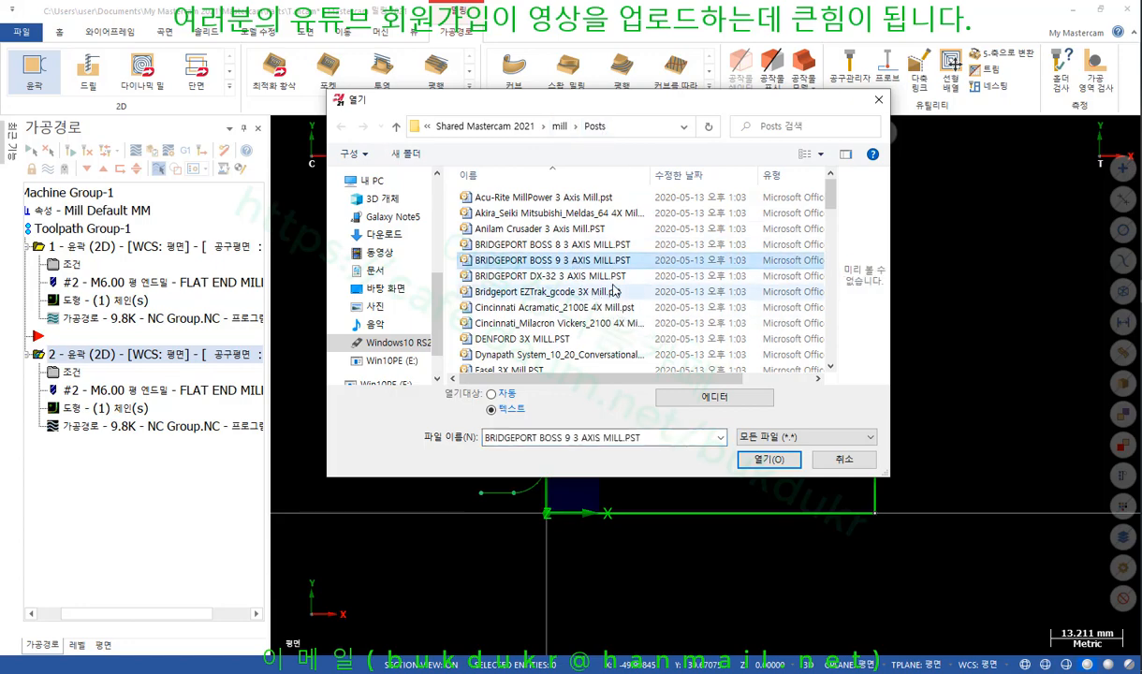
scroll(613, 292, "down", 4)
scroll(613, 292, "up", 2)
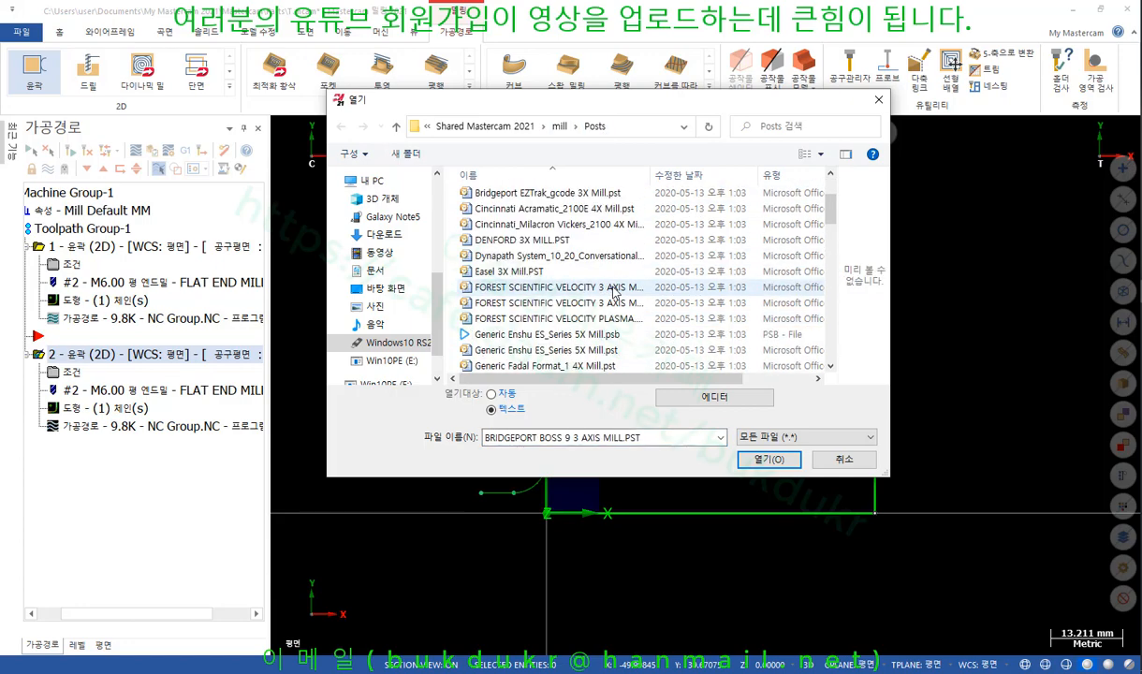
scroll(613, 292, "down", 10)
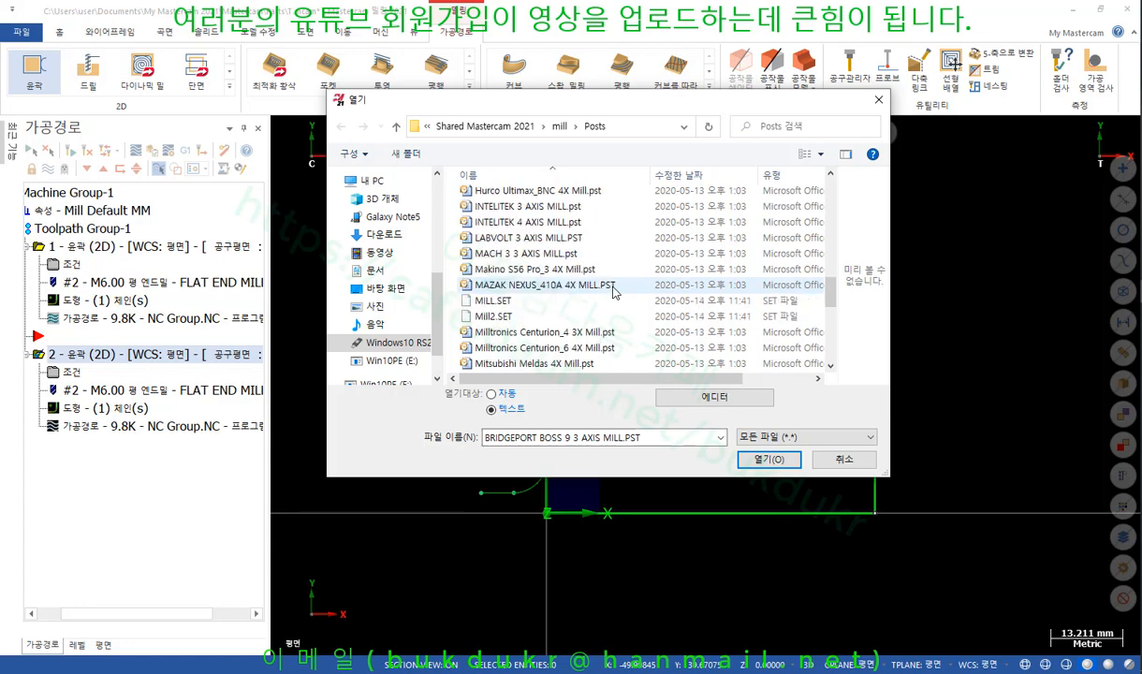
left_click(833, 457)
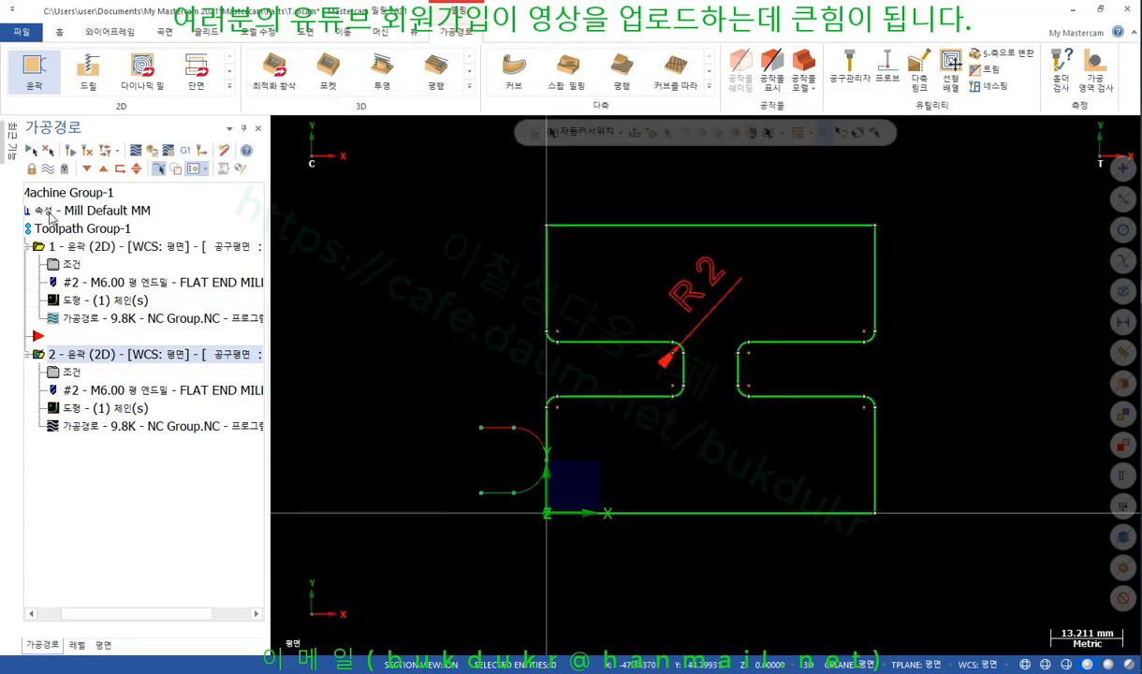
Step: Open the milling arc settings in the control definition of Machine Group-1's machine
left_click(54, 613)
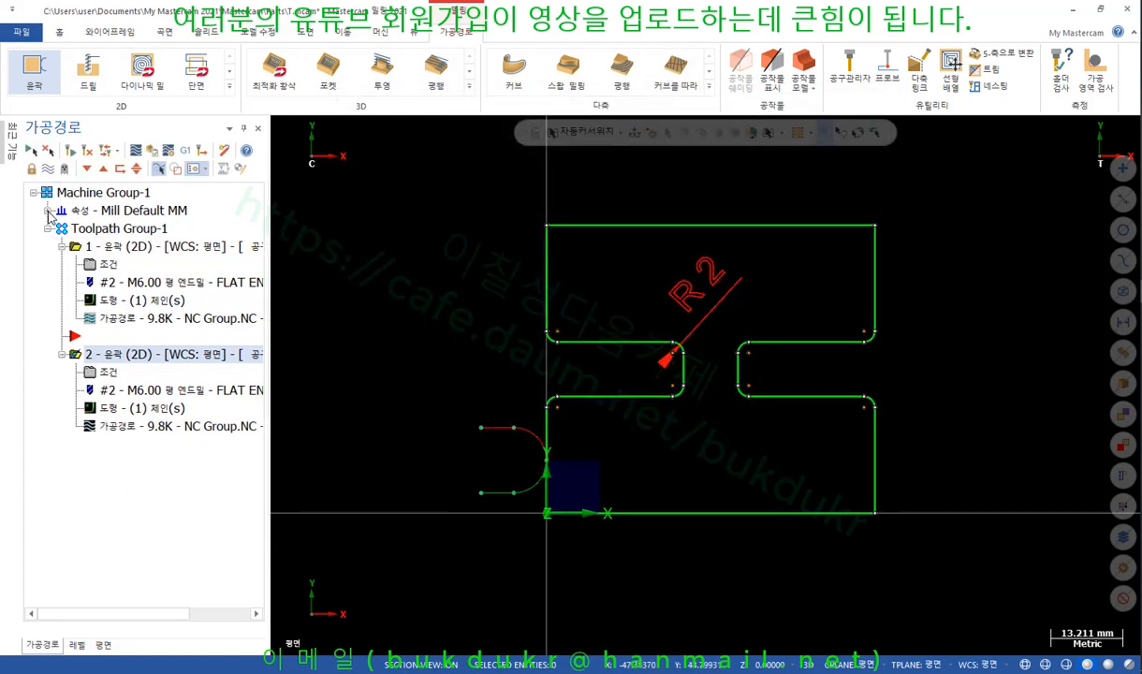
left_click(48, 211)
left_click(95, 227)
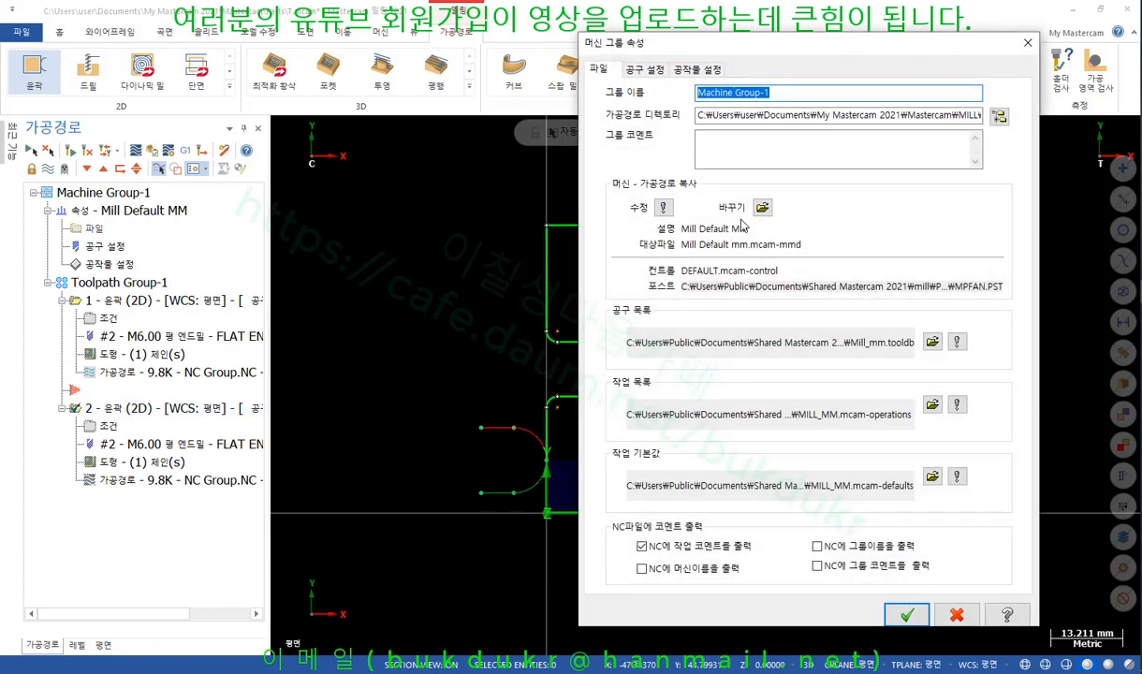
left_click(663, 206)
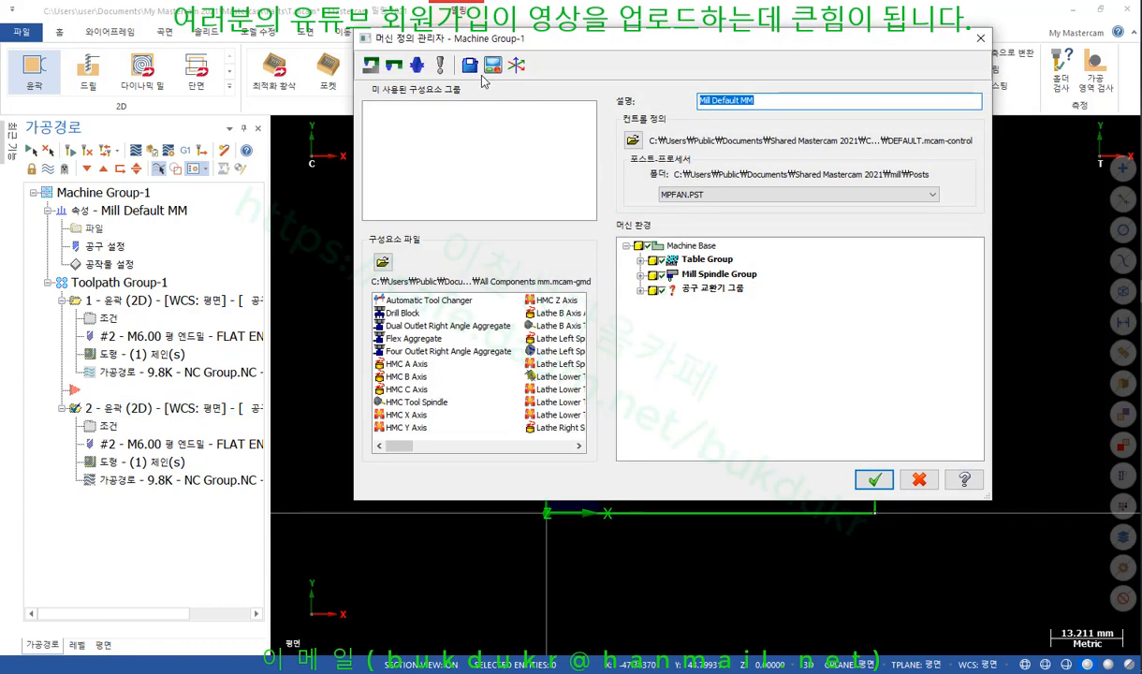
left_click(482, 68)
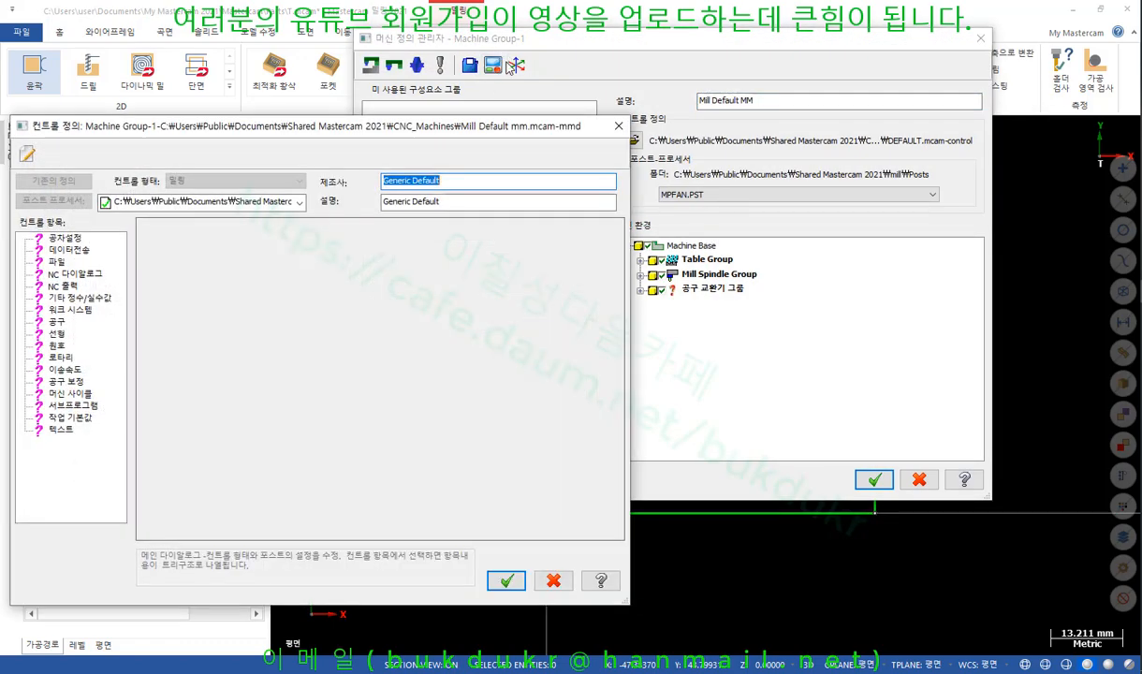
left_click(58, 346)
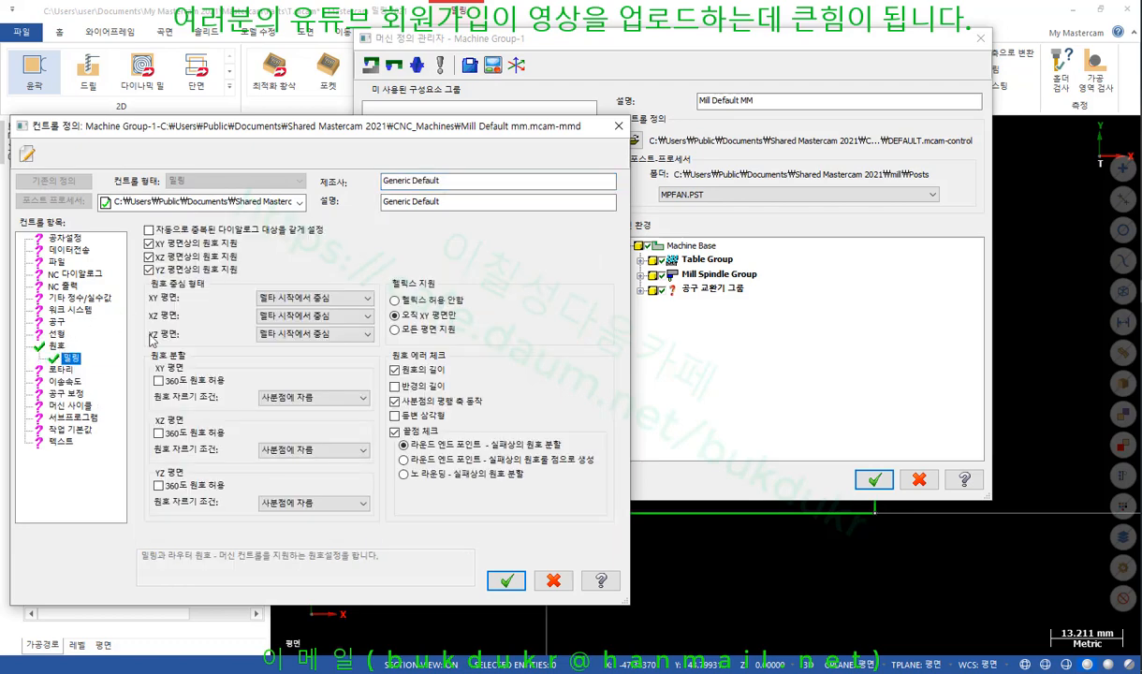
Step: Set the arc center type to radius (반경) for the XY, XZ and YZ planes
left_click(304, 297)
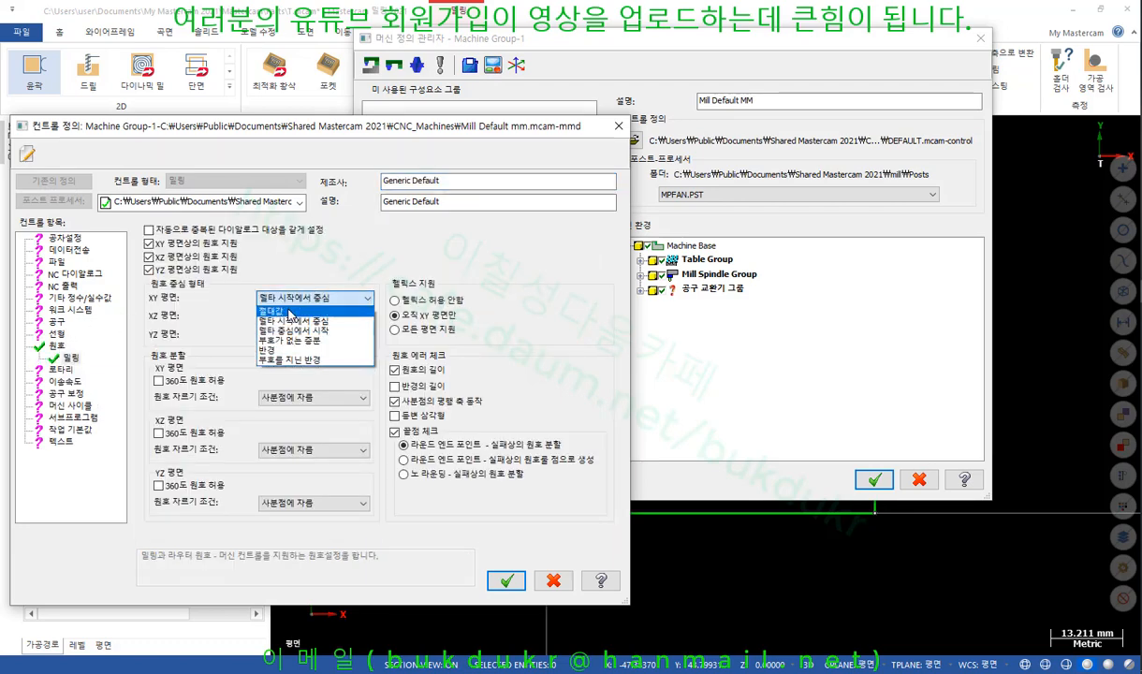
left_click(281, 349)
left_click(316, 318)
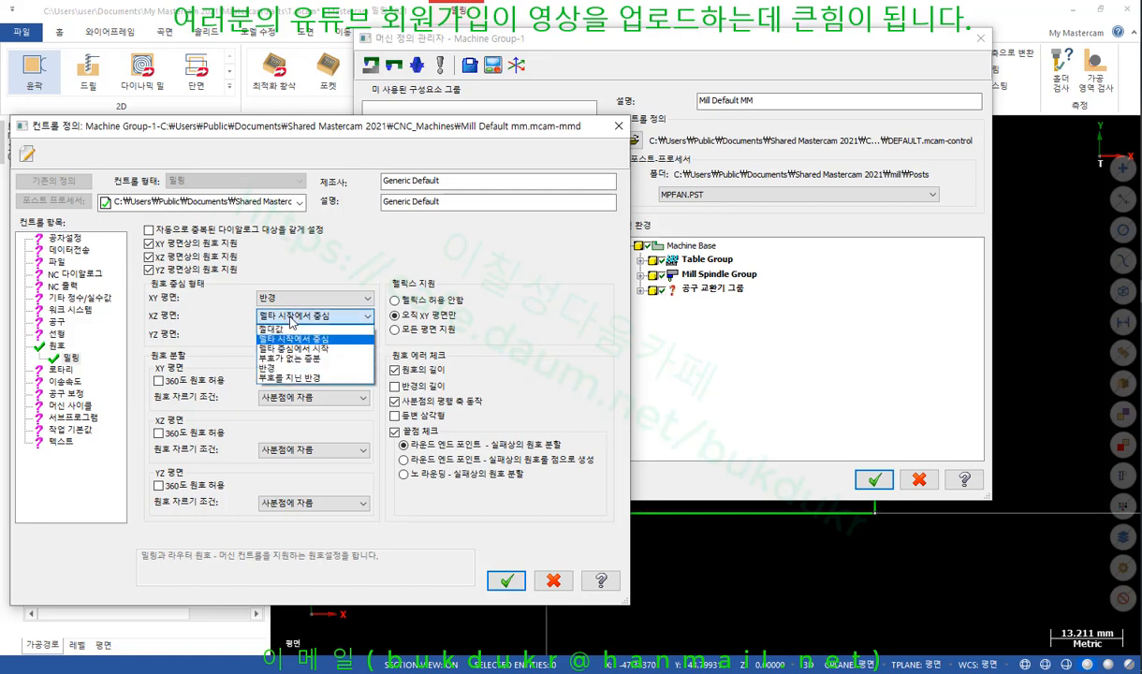
left_click(281, 368)
left_click(314, 334)
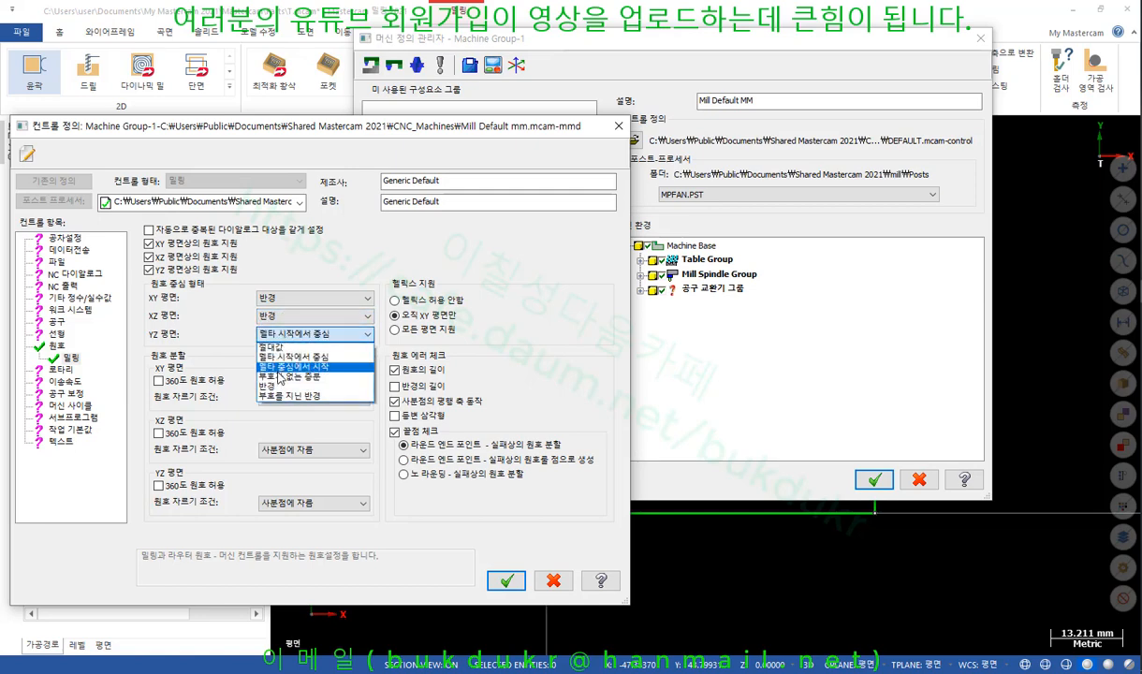
left_click(274, 386)
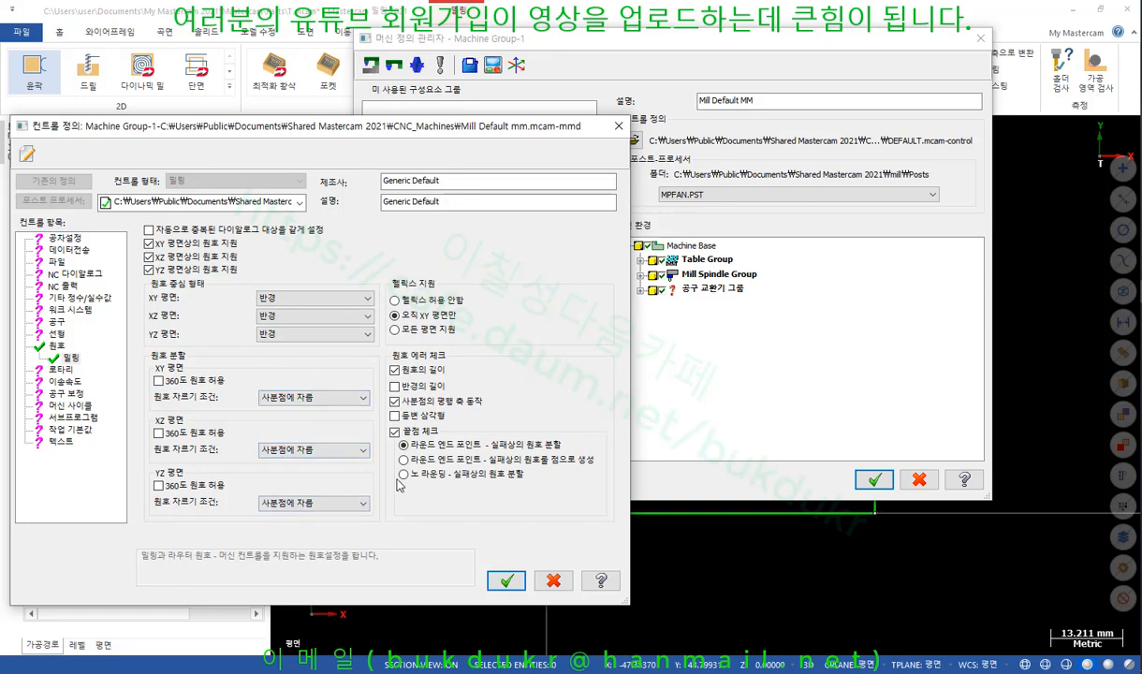
Step: Save the control definition changes to the machine group and accept the machine definition
left_click(505, 580)
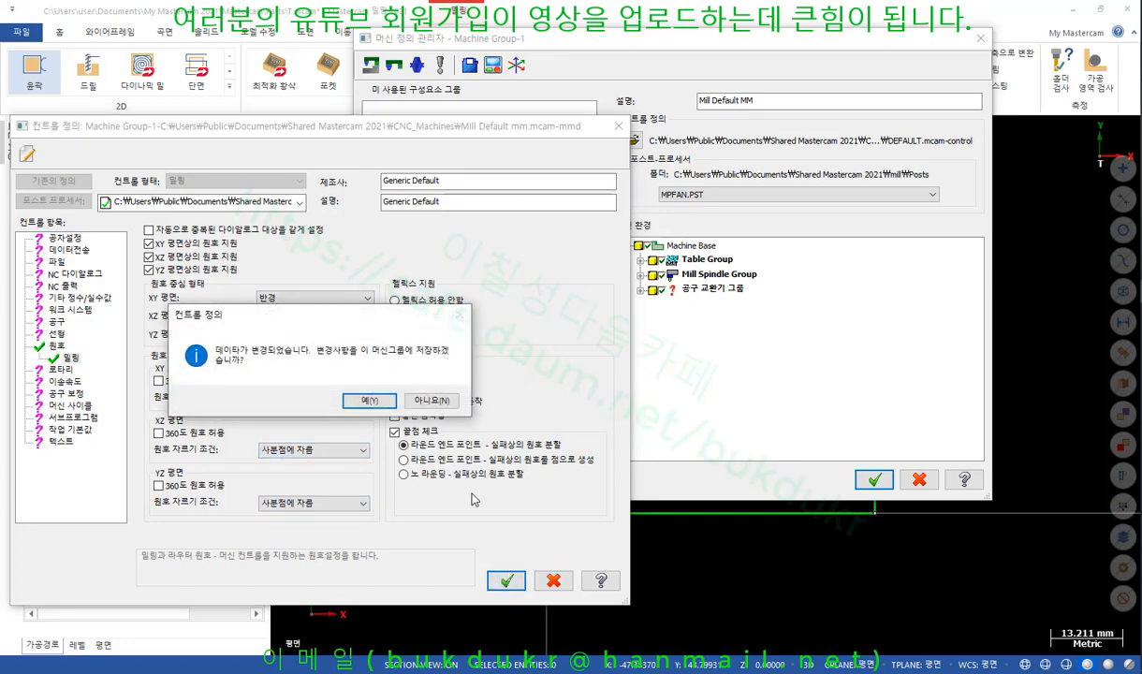
left_click(370, 402)
left_click(874, 480)
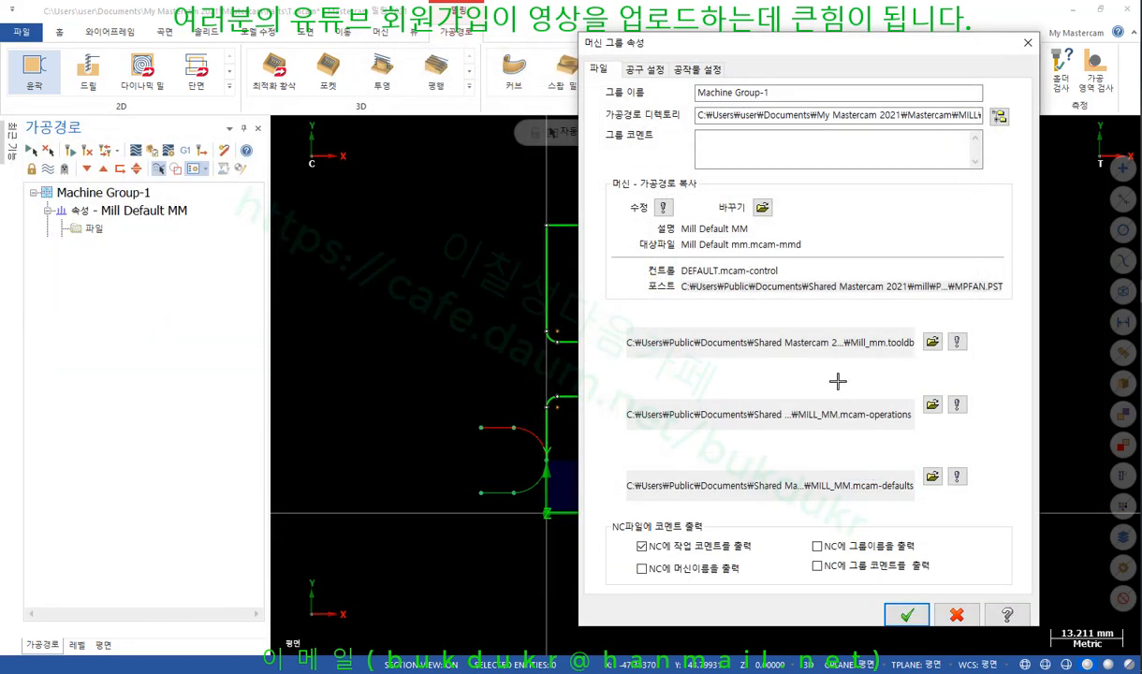
Step: Accept the machine group properties, post contour operation 2 to NC Group.NC and reload the regenerated file in CIMCO Edit
left_click(901, 615)
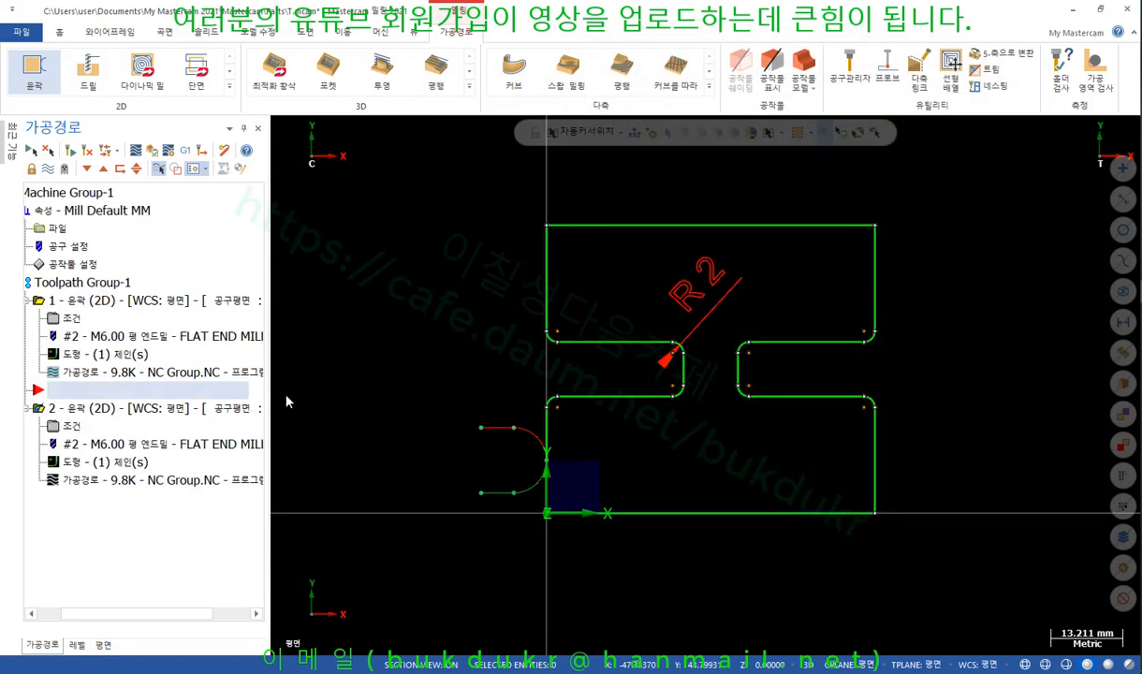
left_click_drag(266, 377, 359, 404)
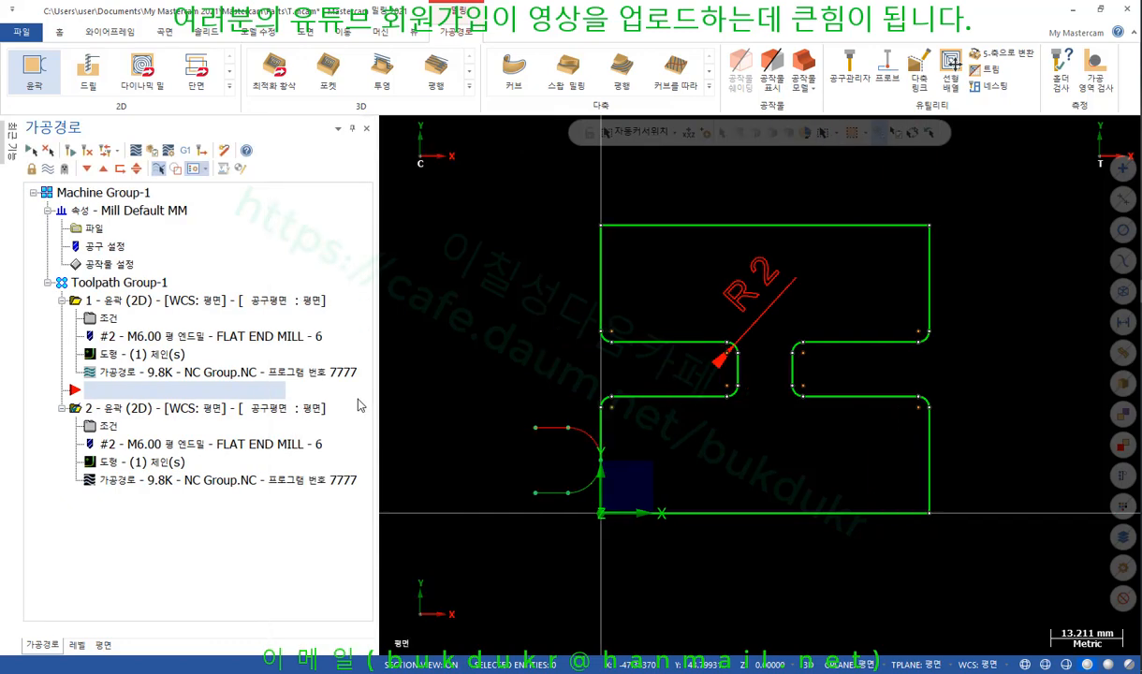
left_click(185, 150)
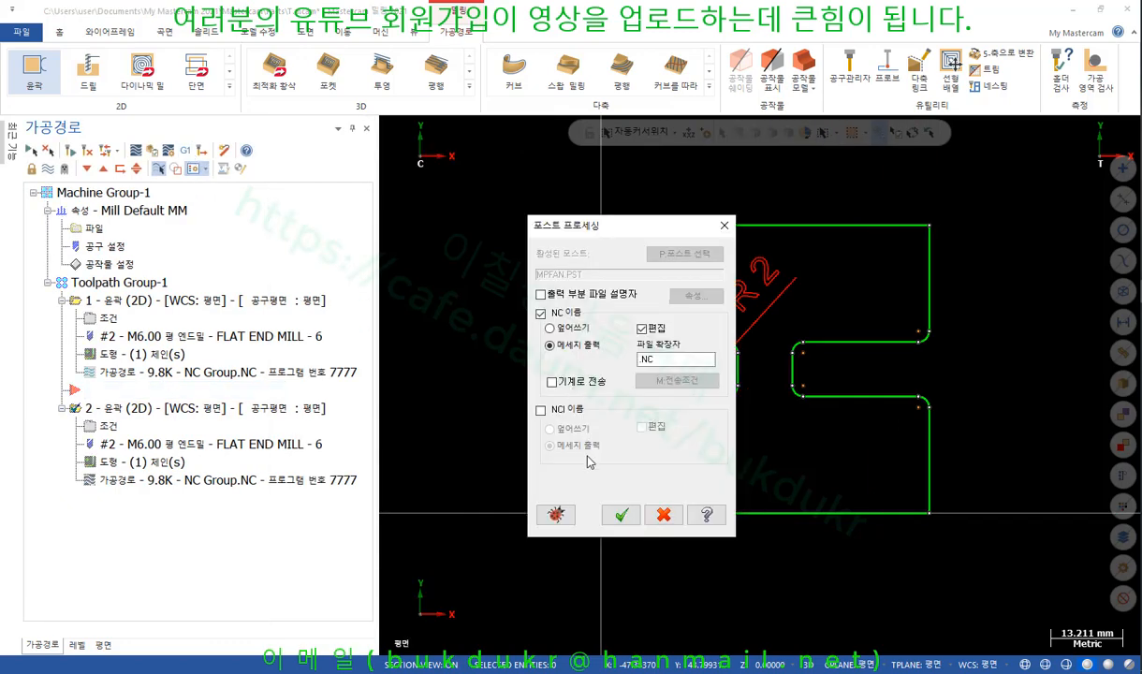
left_click(621, 513)
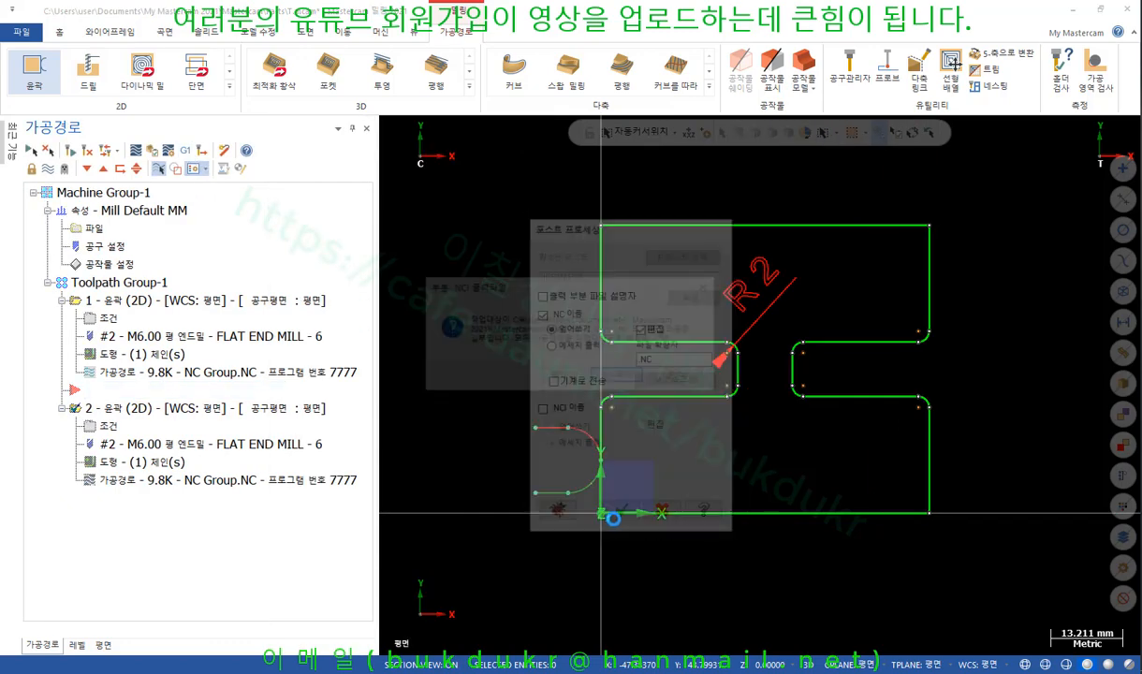
left_click(557, 375)
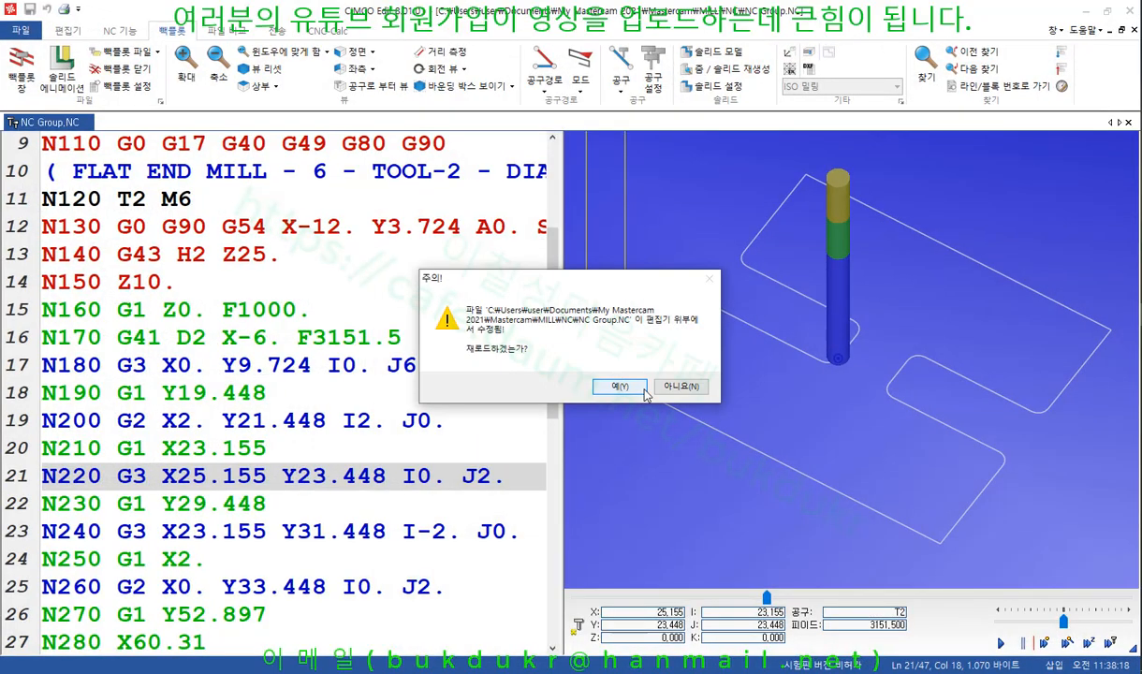
left_click(620, 387)
Step: Examine the radius-format arcs at blocks N360 and N220 in the backplot and highlight N220's R2. value
left_click(414, 282)
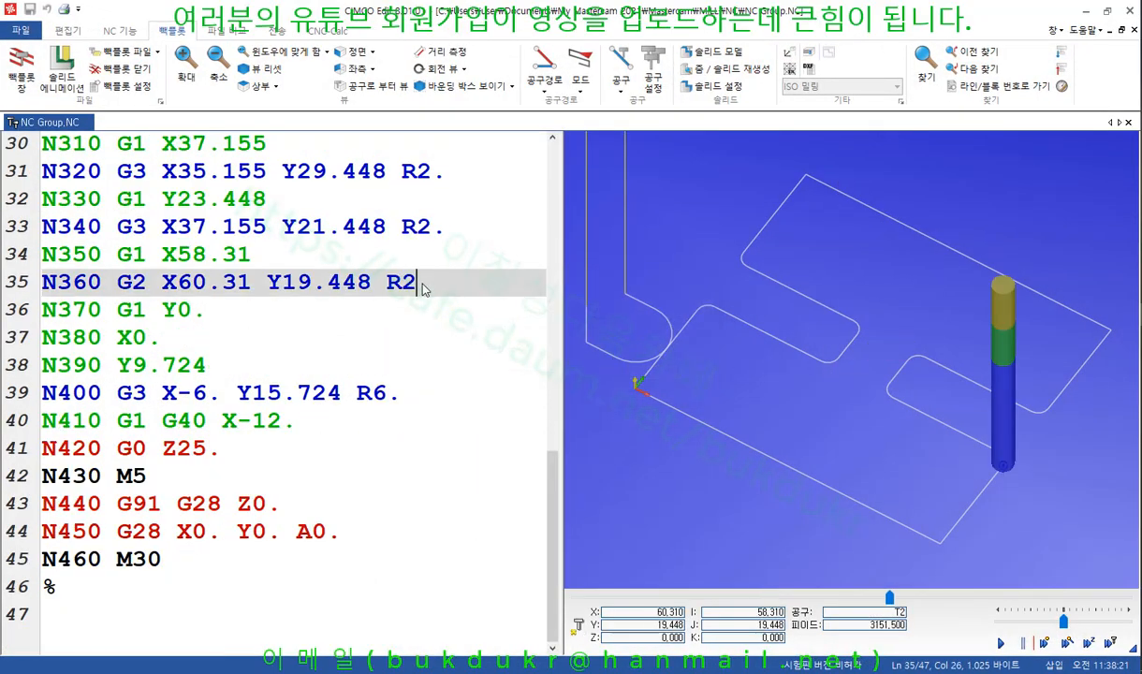
scroll(402, 379, "up", 4)
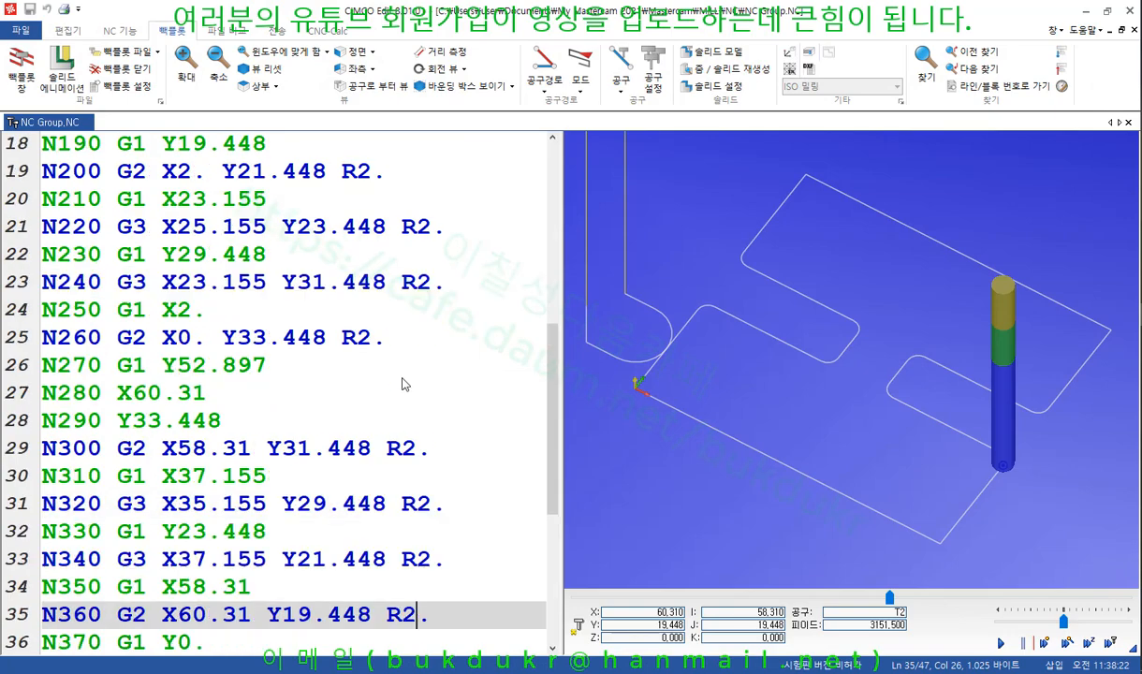
left_click(821, 364)
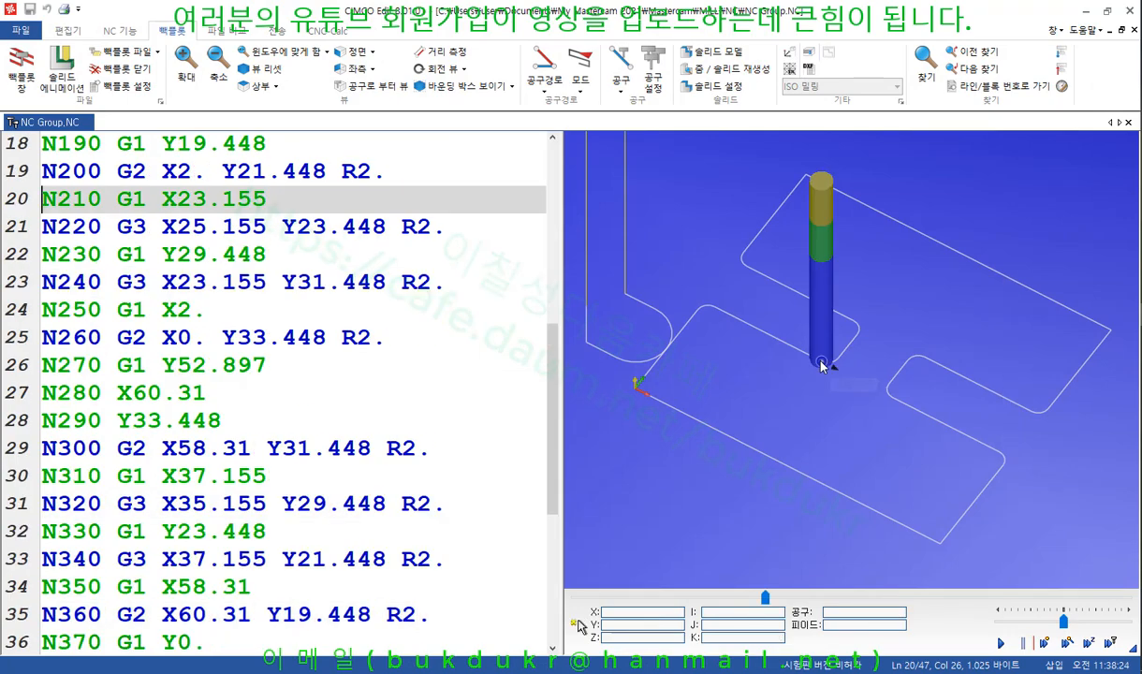
left_click(445, 228)
scroll(840, 341, "up", 3)
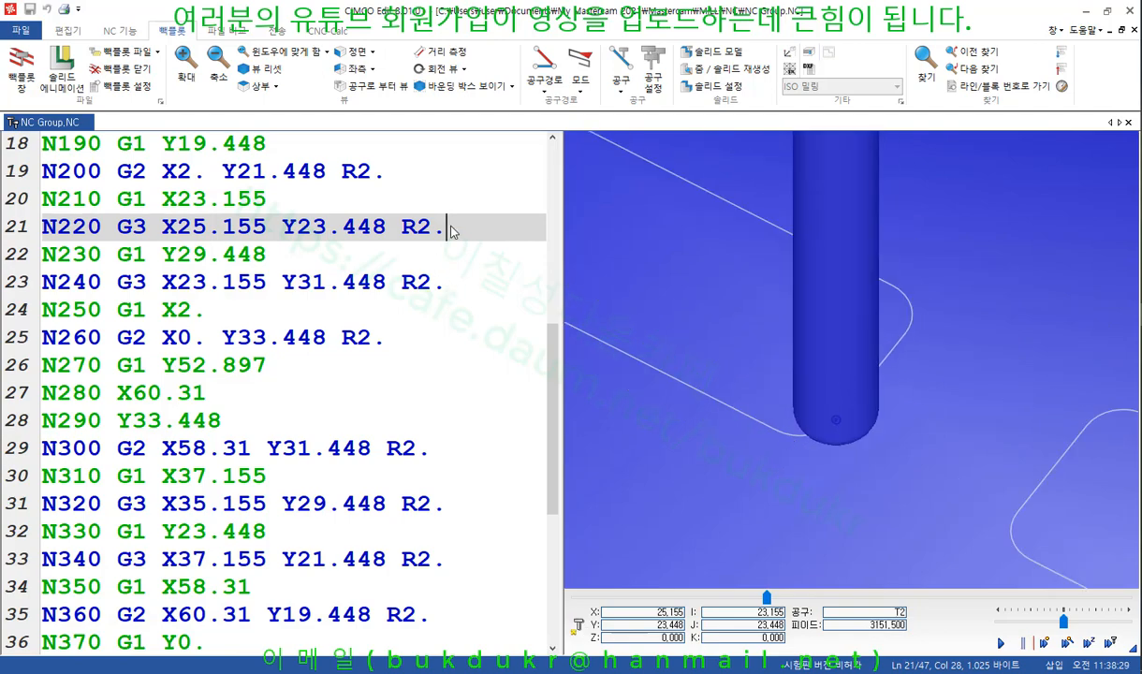
key("Left")
key("Left")
key("Left")
key("shift+Right")
key("shift+Right")
key("shift+Right")
Step: Step the tool around the slot's other inner arc through blocks N230, N240 and N250
left_click(435, 254)
left_click(458, 283)
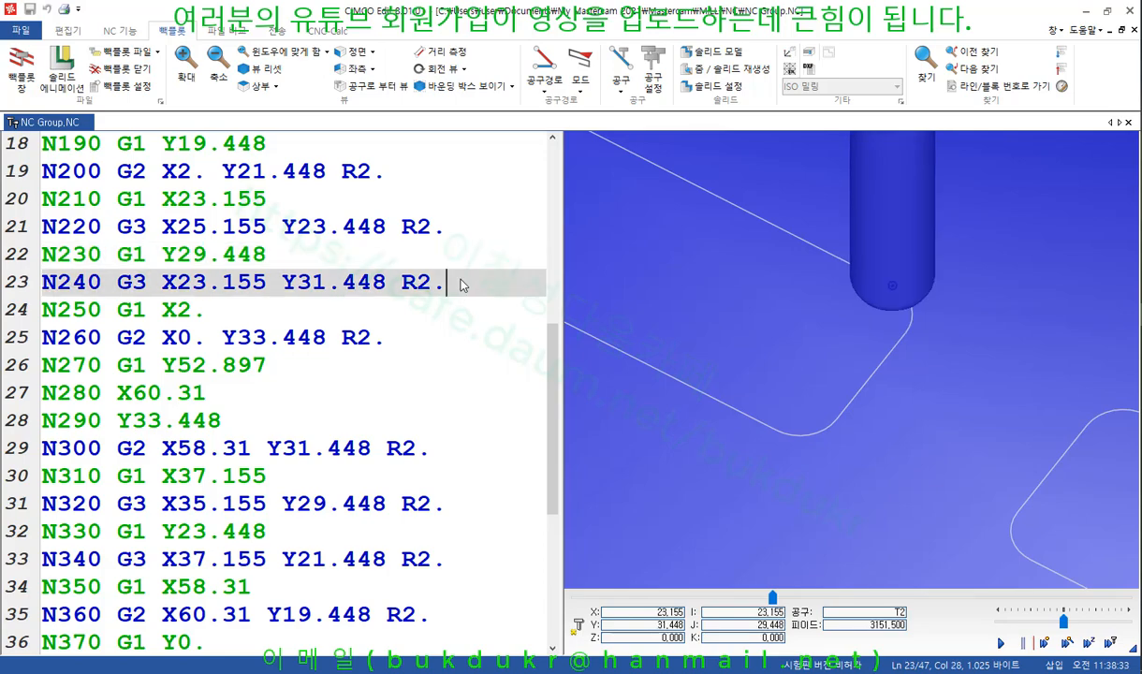
left_click(305, 300)
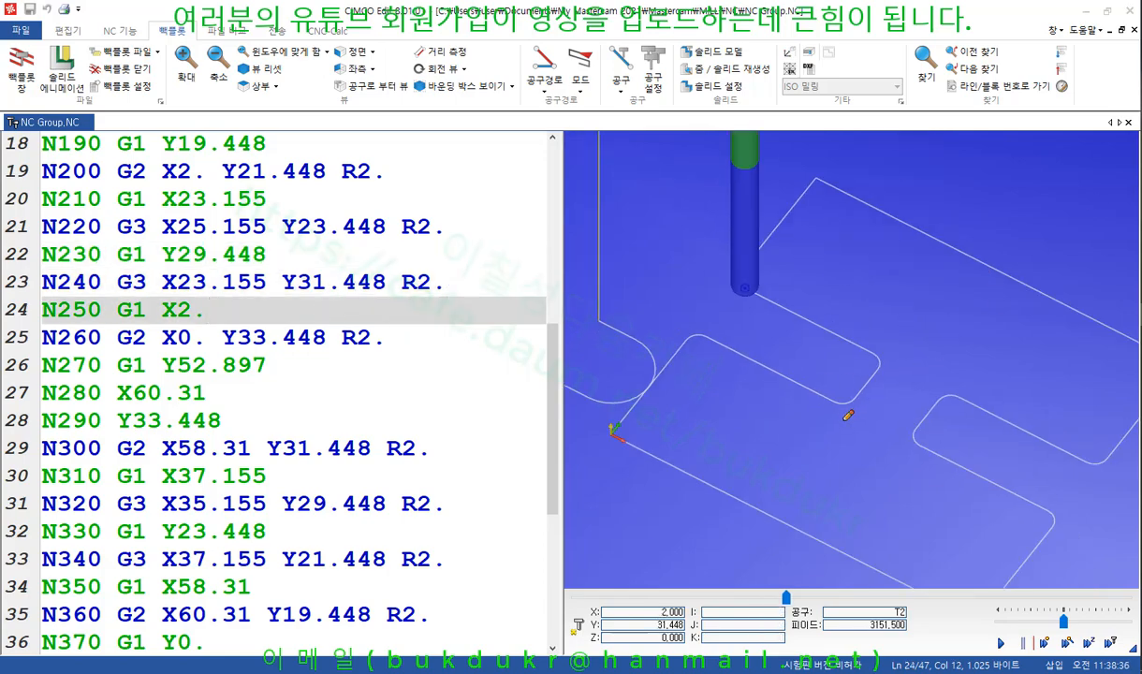
Step: Annotate the slot's corner arc with R2. and the circled tool tip with R3, and close the drawing overlay
left_click_drag(844, 419, 829, 391)
mouse_move(837, 438)
left_mouse_down()
mouse_move(837, 471)
mouse_move(853, 465)
left_mouse_up()
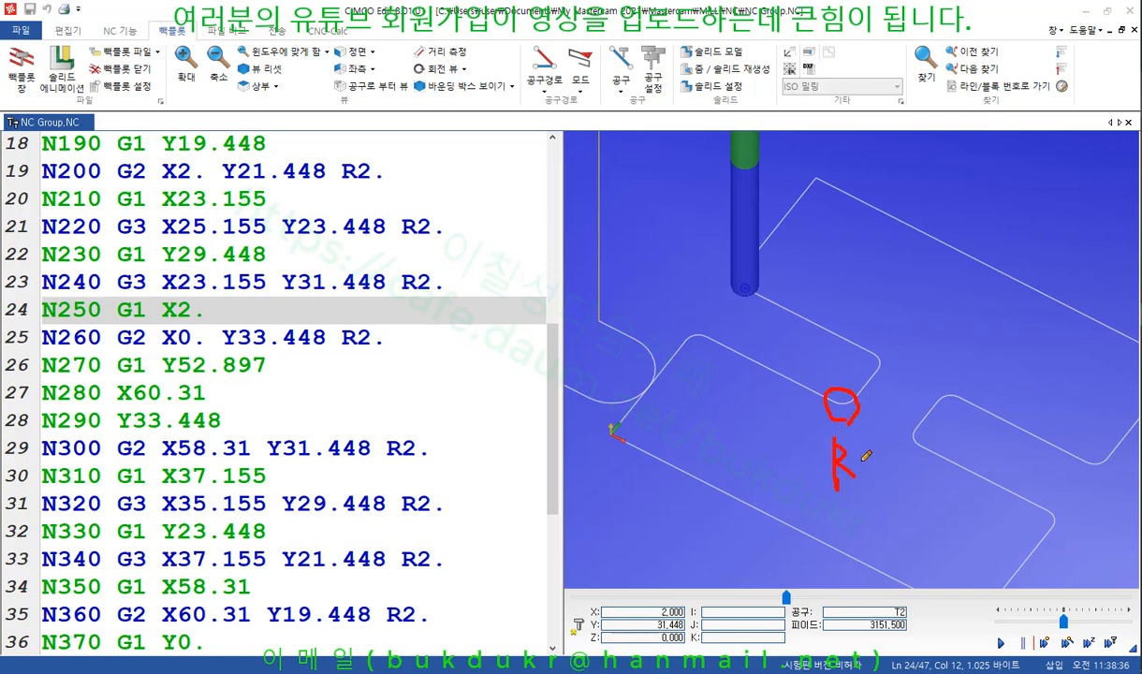
mouse_move(760, 297)
left_mouse_down()
mouse_move(744, 270)
mouse_move(765, 299)
left_mouse_up()
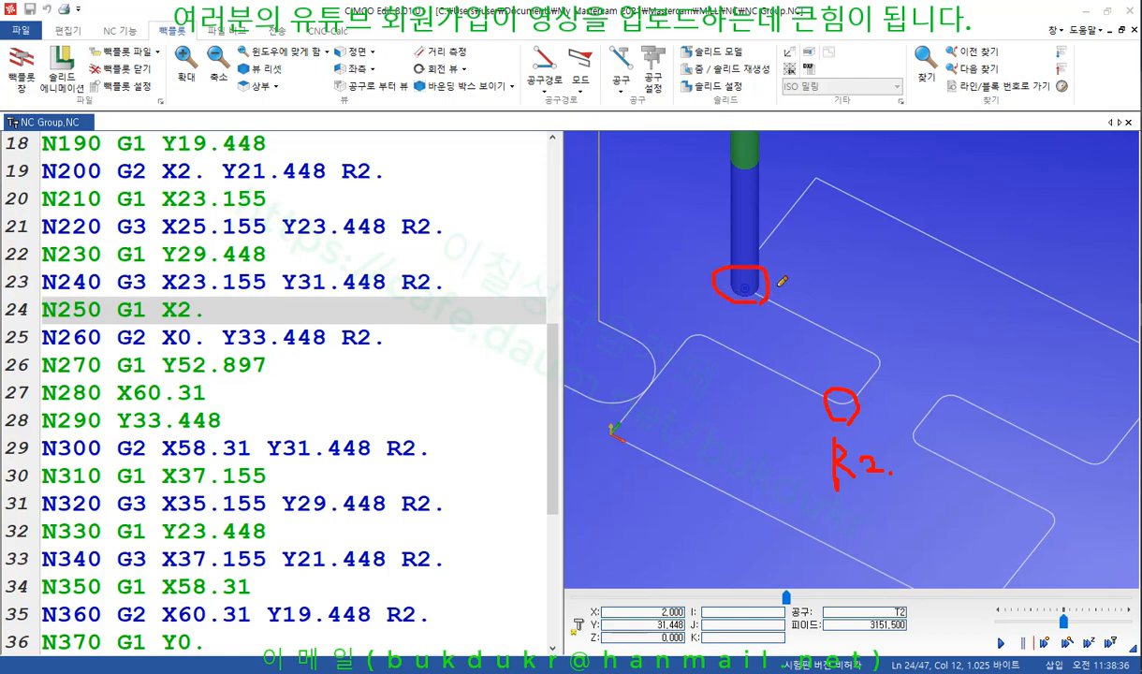
mouse_move(800, 257)
left_mouse_down()
mouse_move(801, 289)
mouse_move(807, 266)
left_mouse_up()
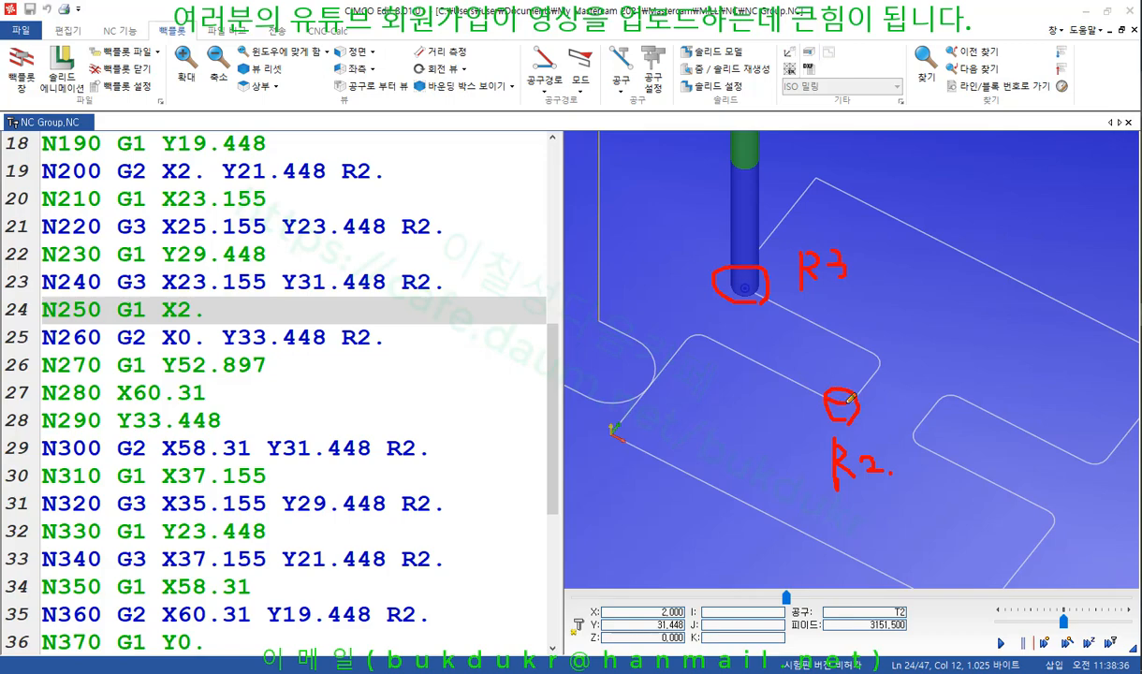
right_click(887, 246)
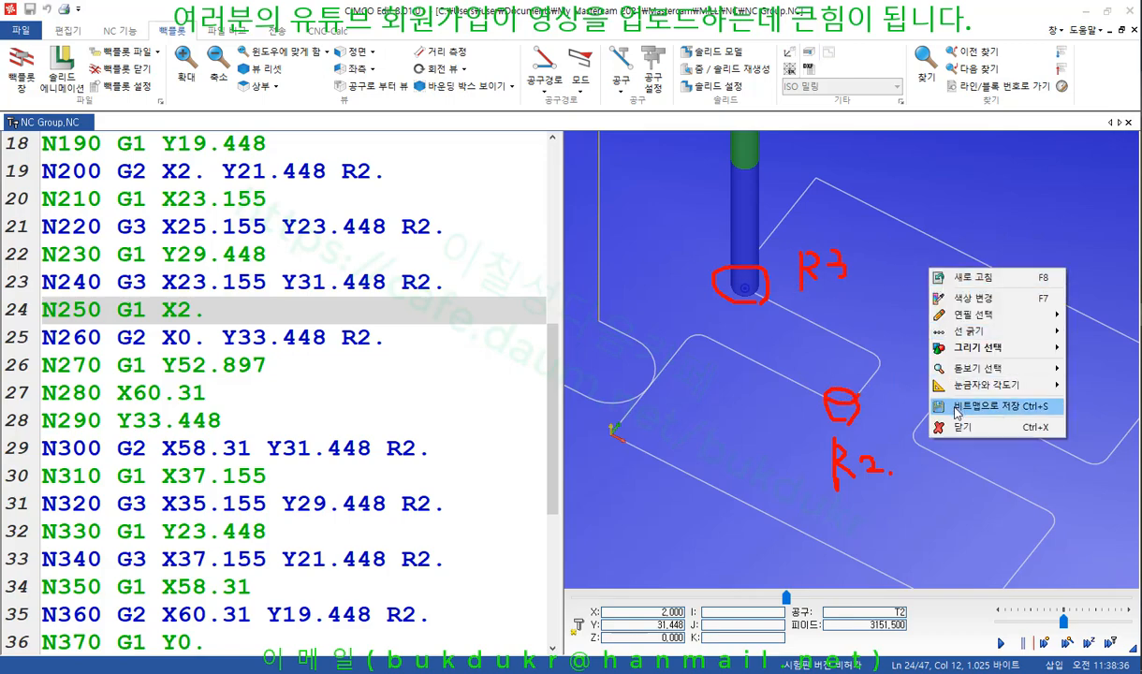
left_click(936, 405)
Step: Highlight G41 D2 in block N170 and magnify that code 2x with the screen annotation tool
scroll(390, 354, "up", 4)
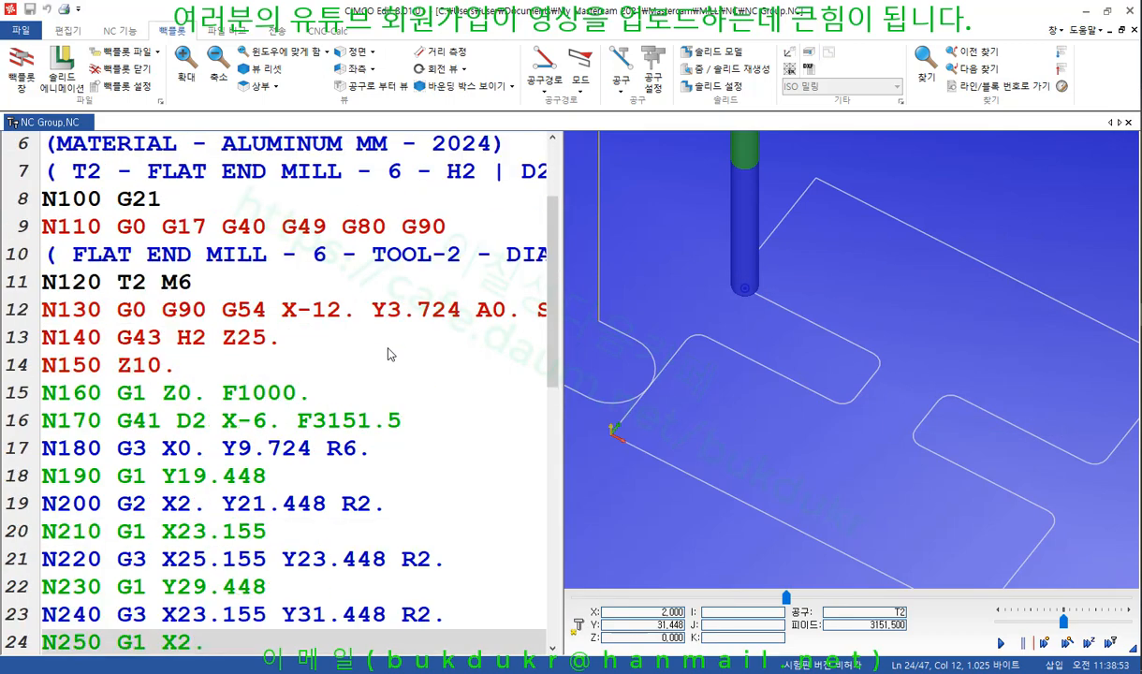
left_click_drag(115, 421, 207, 421)
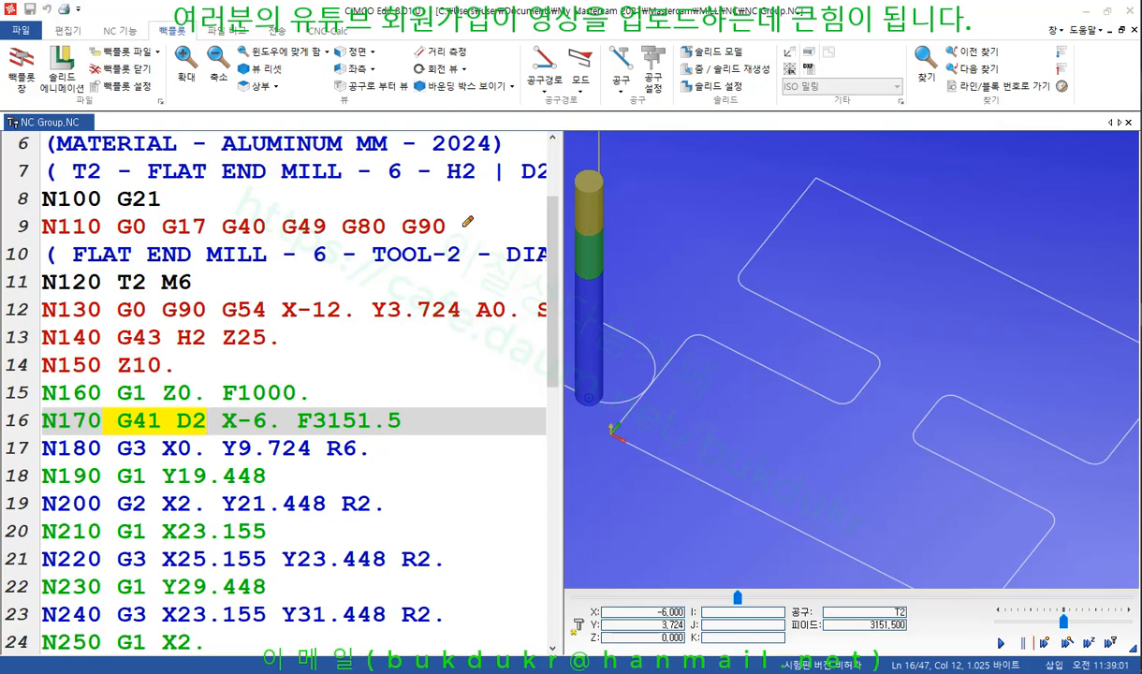
right_click(599, 229)
mouse_move(513, 327)
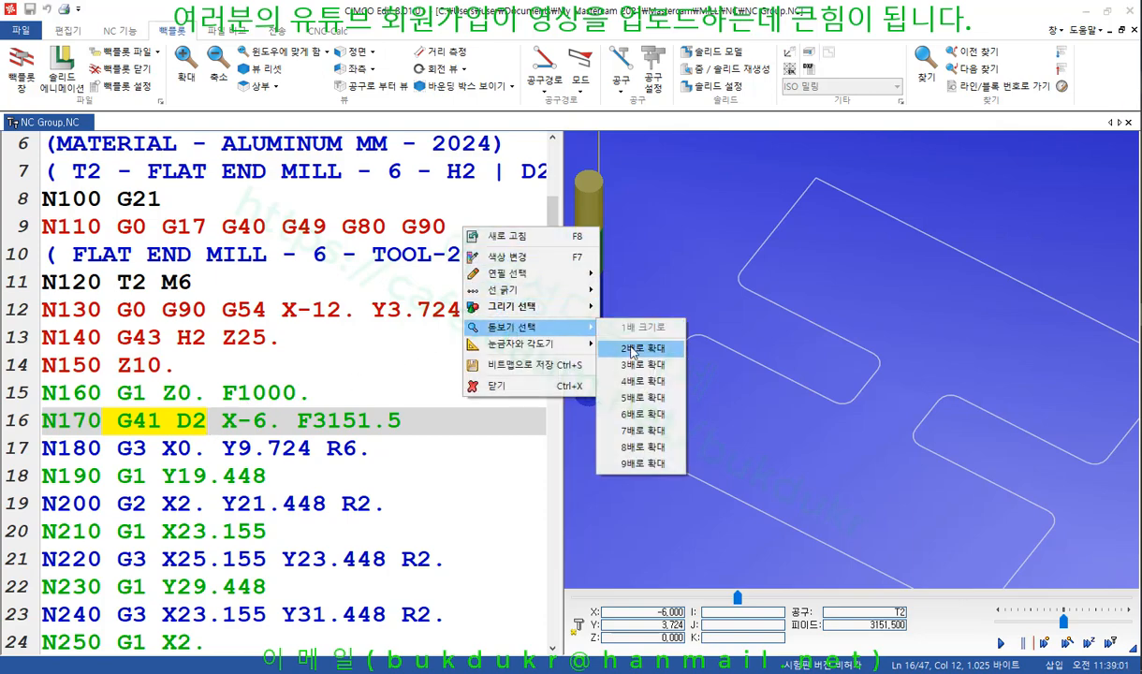
left_click(608, 335)
left_click(353, 426)
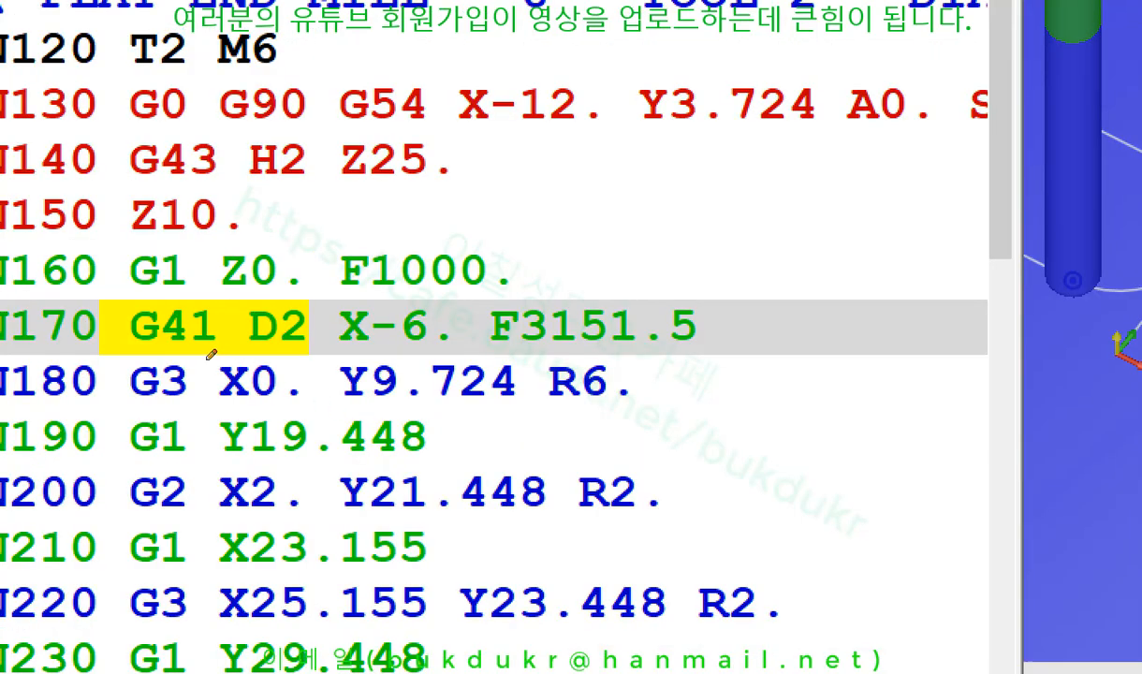
Step: Underline G41 D2, box D2 and draw a leader from it to a boxed handwritten note reading D02 3.0
mouse_move(103, 354)
left_mouse_down()
mouse_move(242, 353)
mouse_move(298, 330)
mouse_move(245, 330)
mouse_move(314, 294)
mouse_move(313, 348)
left_mouse_up()
left_click_drag(309, 298, 609, 201)
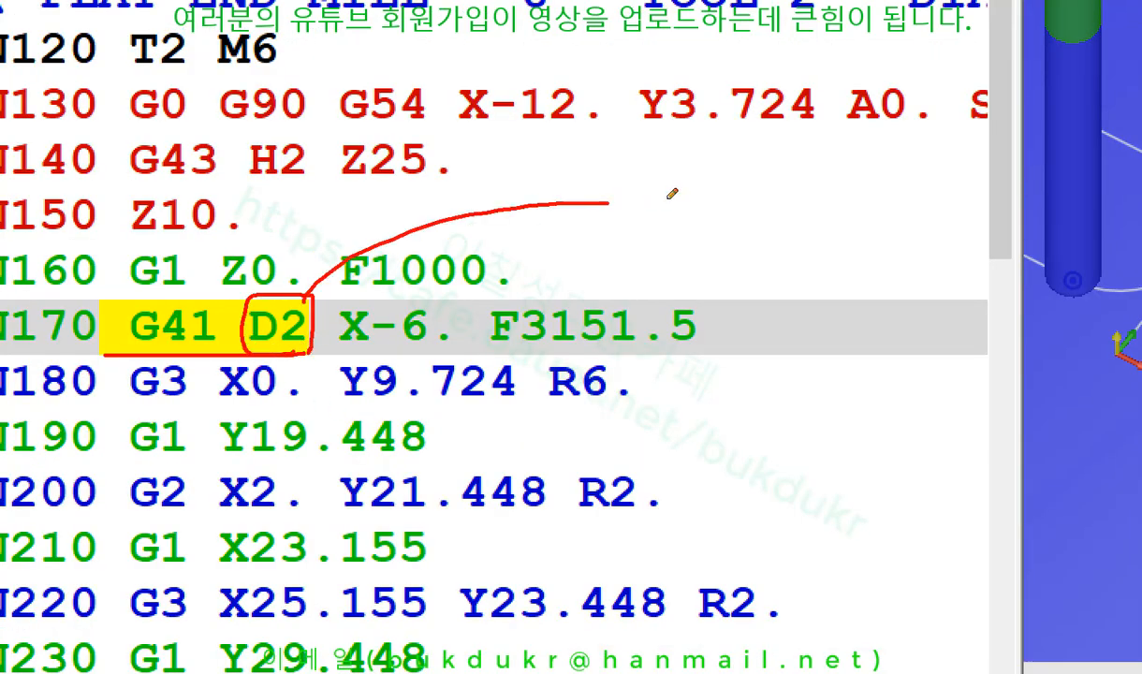
mouse_move(639, 153)
left_mouse_down()
mouse_move(656, 152)
mouse_move(640, 188)
mouse_move(682, 161)
mouse_move(717, 179)
left_mouse_up()
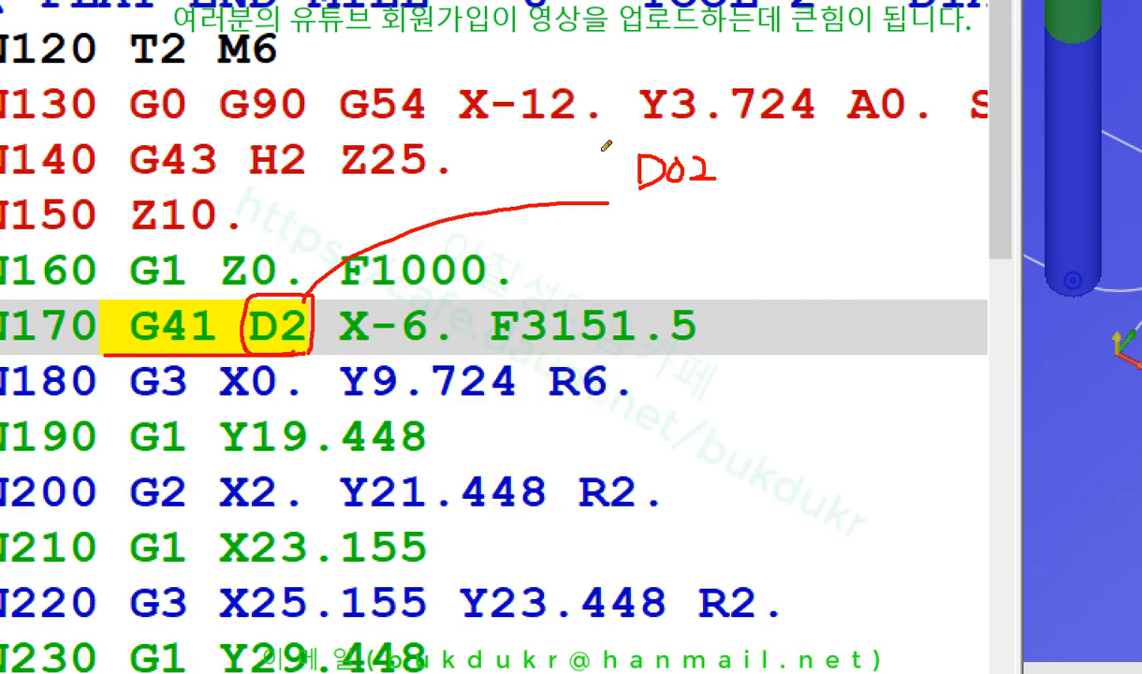
mouse_move(758, 159)
left_mouse_down()
mouse_move(773, 163)
mouse_move(758, 184)
mouse_move(779, 188)
mouse_move(814, 164)
left_mouse_up()
left_click(784, 180)
mouse_move(605, 144)
left_mouse_down()
mouse_move(755, 140)
mouse_move(859, 211)
mouse_move(608, 212)
left_mouse_up()
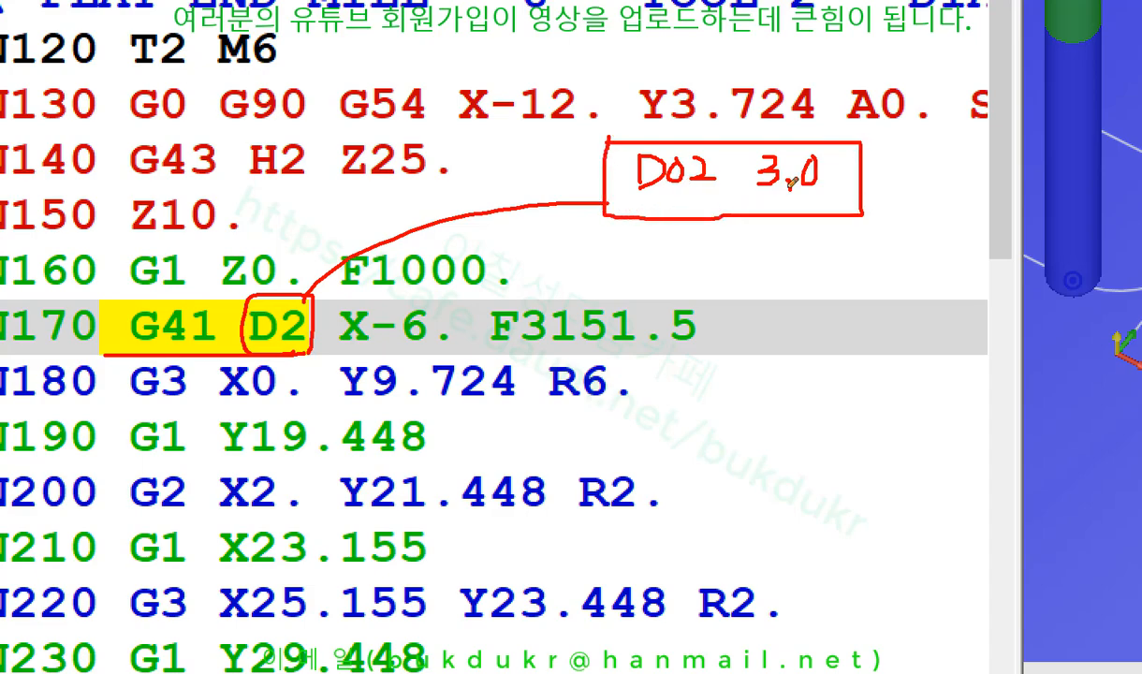
Step: Circle and underline the 3.0 in the handwritten note and box D2 in block N170 once more
mouse_move(793, 202)
left_mouse_down()
mouse_move(745, 142)
mouse_move(815, 199)
left_mouse_up()
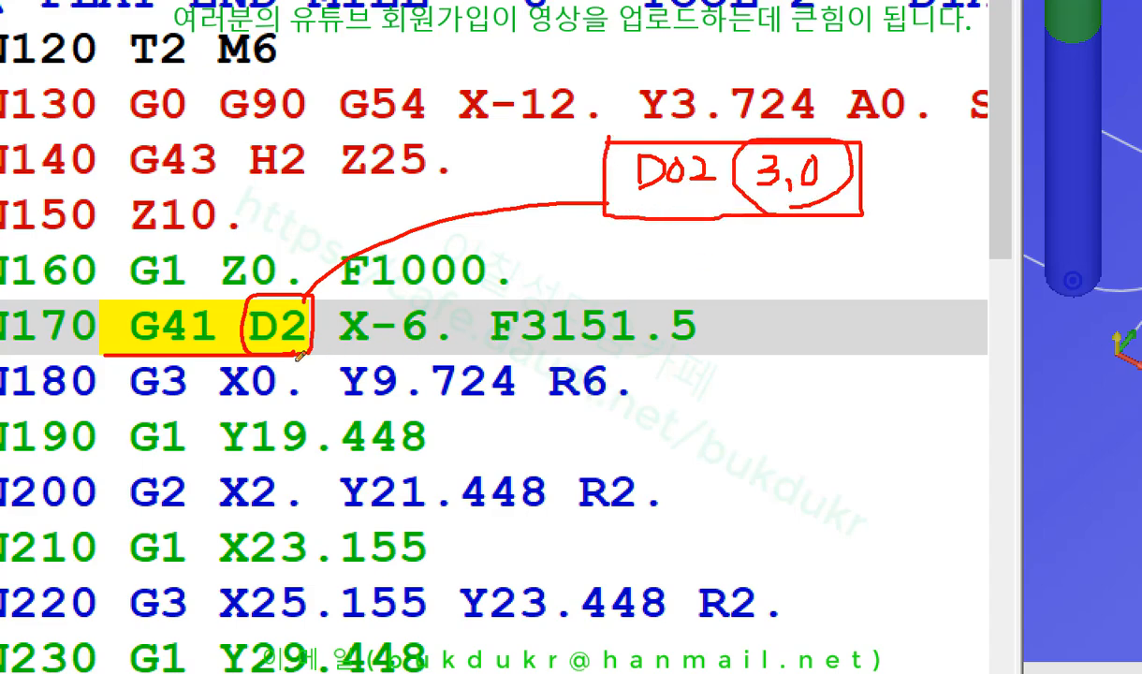
mouse_move(290, 353)
left_mouse_down()
mouse_move(240, 323)
mouse_move(281, 271)
mouse_move(307, 305)
mouse_move(289, 350)
left_mouse_up()
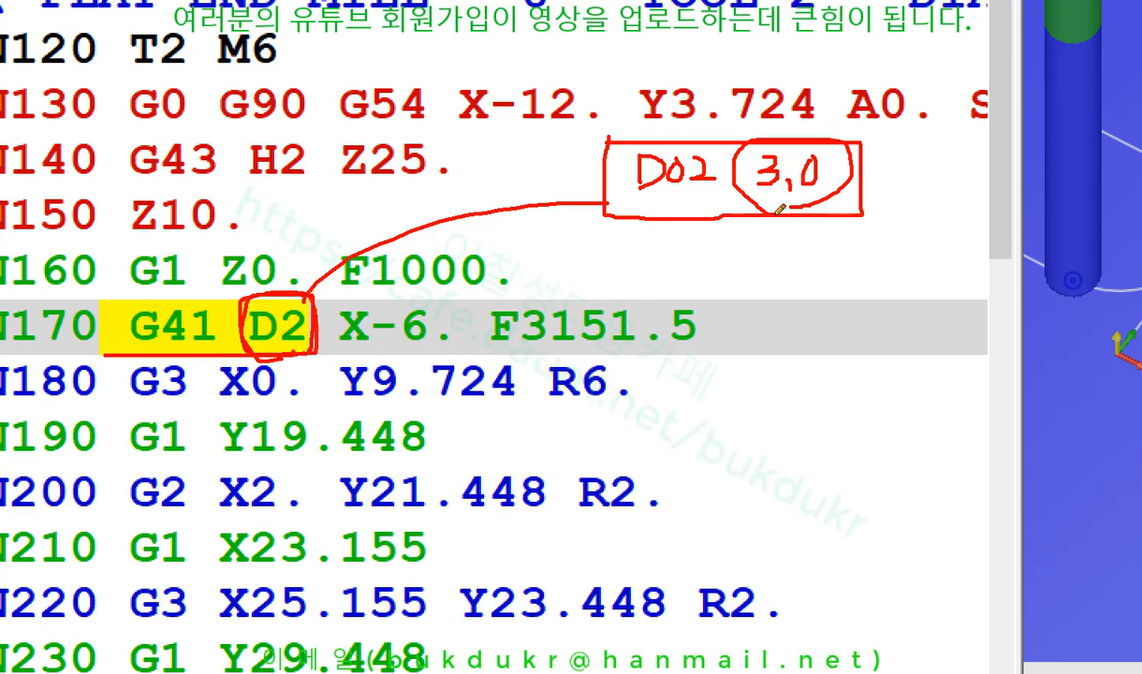
left_click_drag(745, 206, 843, 205)
left_click_drag(736, 207, 859, 206)
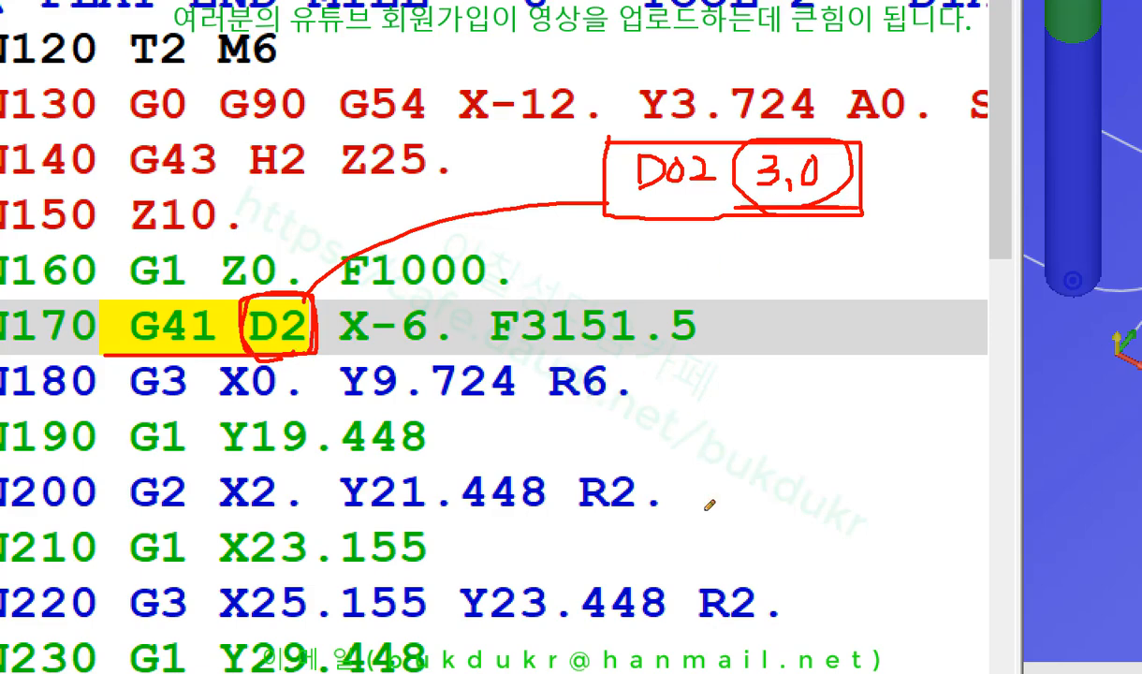
Step: Box R2. in block N200, sketch a rounded inside corner beside the code and draw an arrow pointing to R2
mouse_move(574, 530)
left_mouse_down()
mouse_move(613, 464)
mouse_move(668, 519)
mouse_move(617, 527)
left_mouse_up()
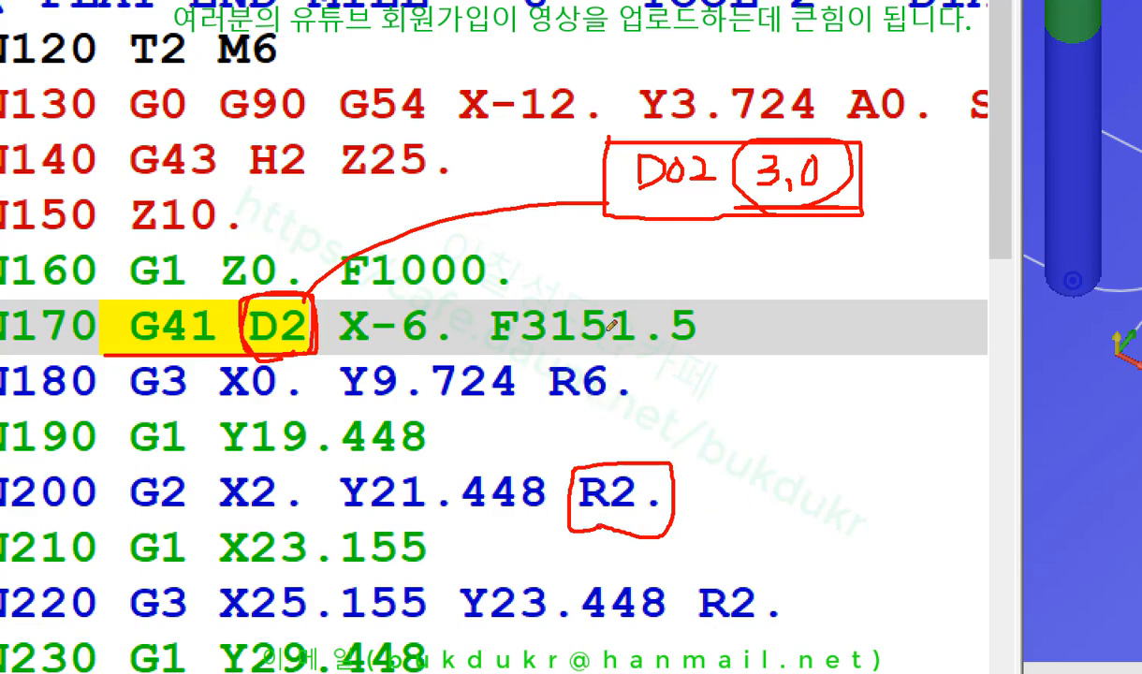
mouse_move(700, 431)
left_mouse_down()
mouse_move(897, 417)
mouse_move(907, 197)
left_mouse_up()
mouse_move(905, 400)
left_mouse_down()
mouse_move(879, 430)
mouse_move(900, 413)
left_mouse_up()
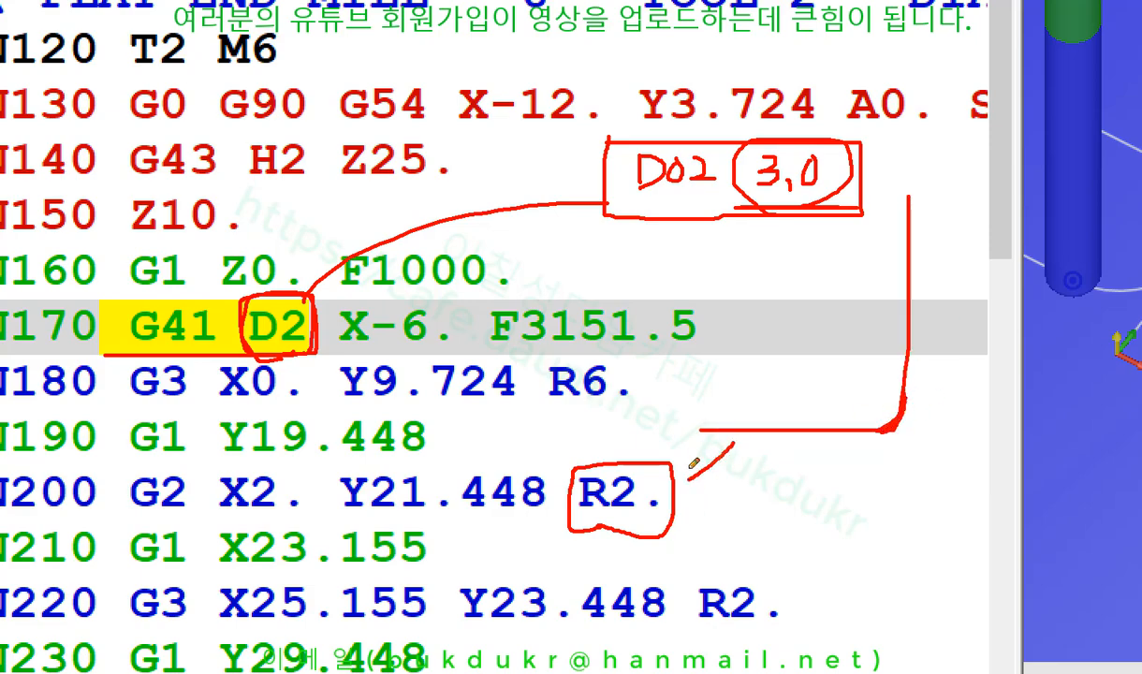
left_click_drag(733, 444, 683, 484)
left_click_drag(694, 466, 714, 487)
Step: Retrace the sketched corner's vertical wall, draw the tool circle inside the corner and emphasize the corner arc
mouse_move(884, 423)
left_mouse_down()
mouse_move(898, 412)
mouse_move(903, 306)
left_mouse_up()
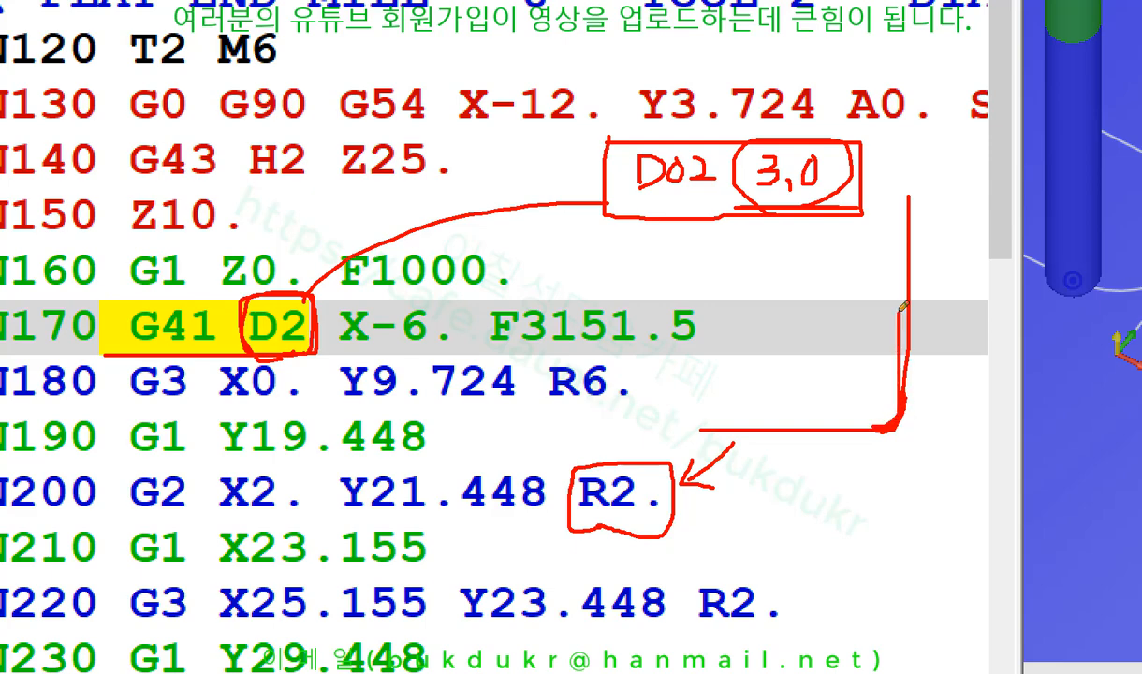
mouse_move(821, 400)
left_mouse_down()
mouse_move(747, 281)
mouse_move(851, 364)
mouse_move(821, 400)
left_mouse_up()
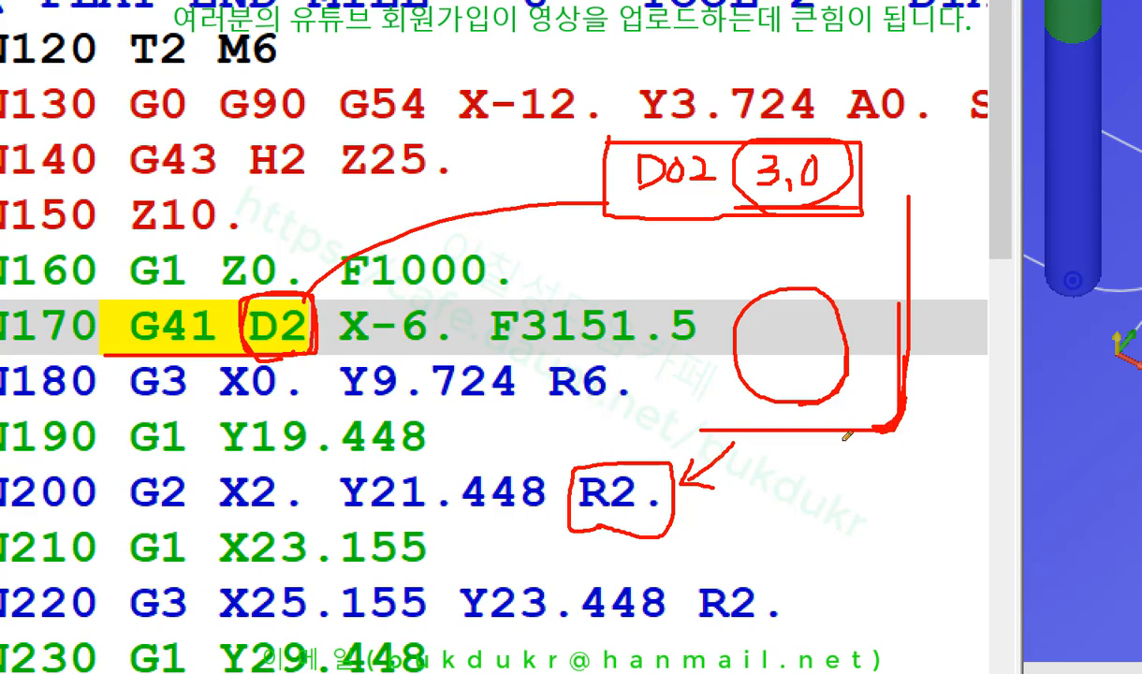
mouse_move(887, 427)
left_mouse_down()
mouse_move(909, 367)
mouse_move(883, 442)
left_mouse_up()
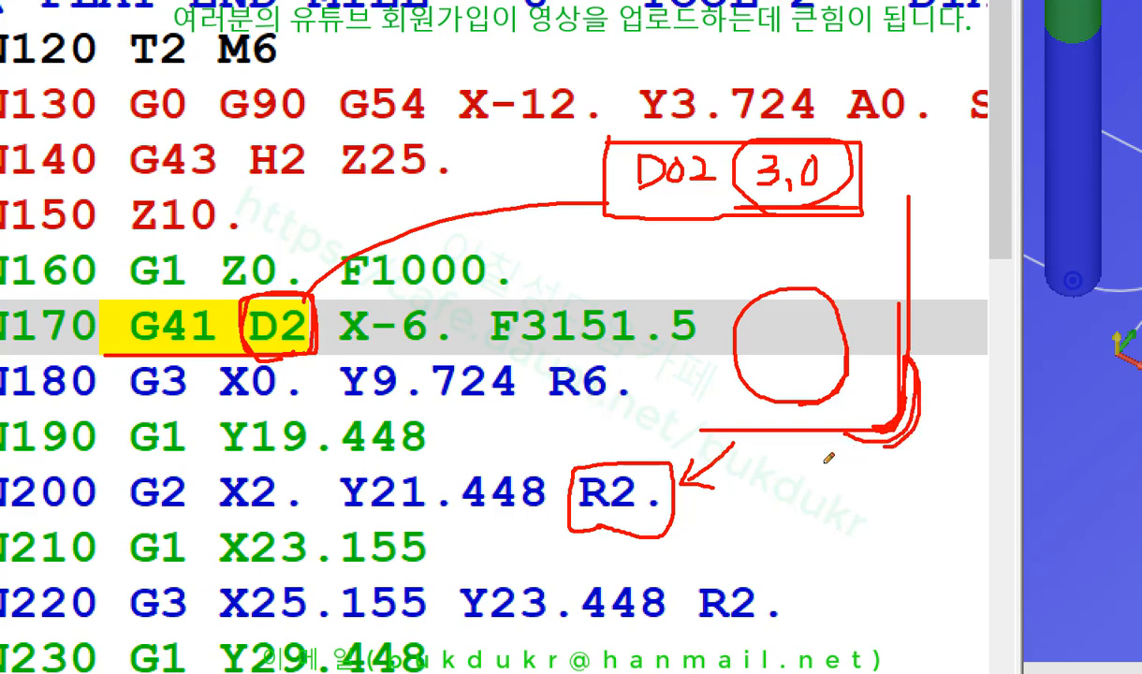
Step: Underline G2 X2. Y21.448 in block N200 and cross out its R2. value
left_click_drag(120, 513, 538, 514)
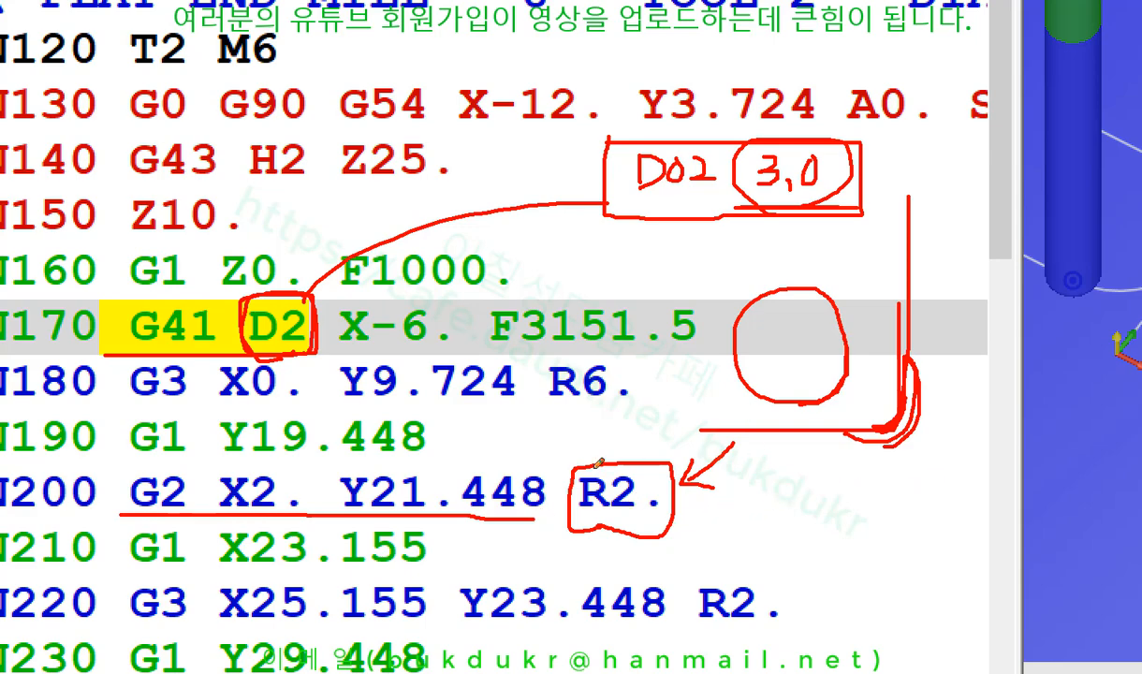
left_click_drag(627, 445, 587, 565)
left_click_drag(578, 445, 649, 519)
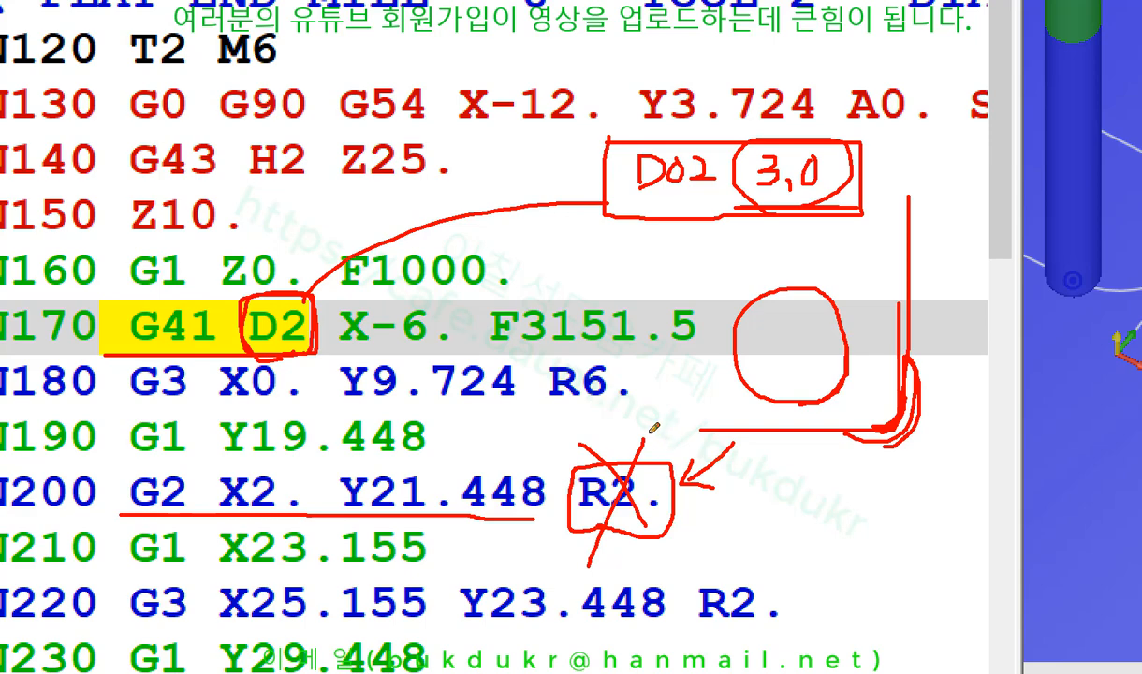
left_click_drag(636, 427, 581, 505)
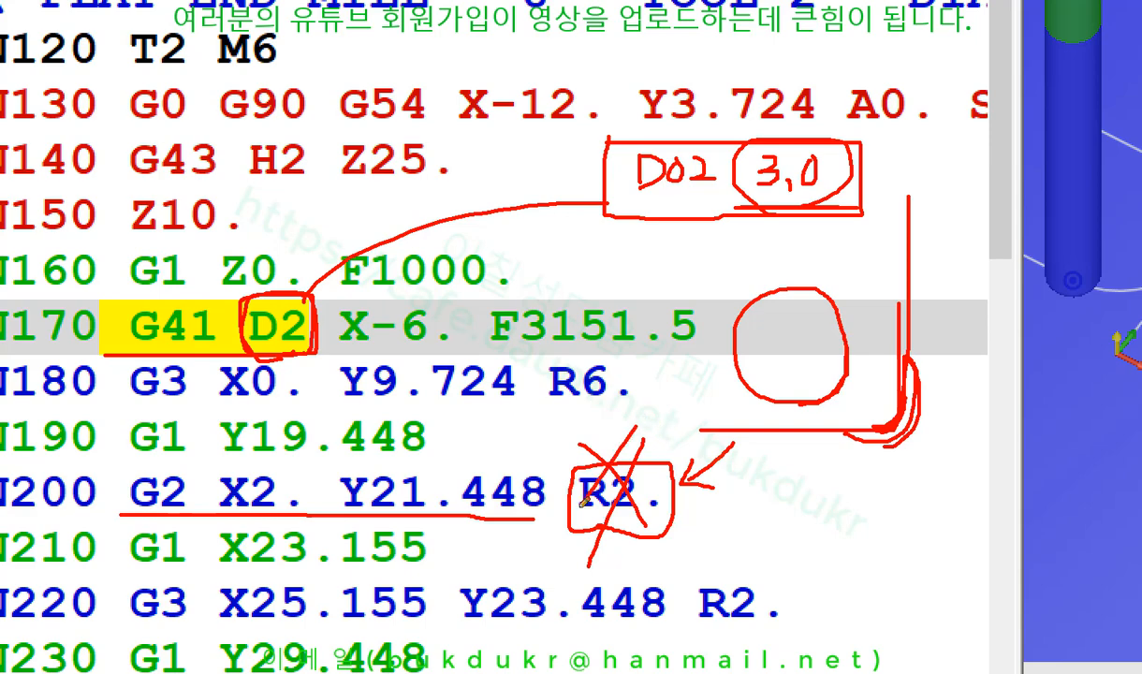
Step: Close the annotation overlay and return to the R2 slotted profile in Mastercam
right_click(697, 383)
left_click(740, 541)
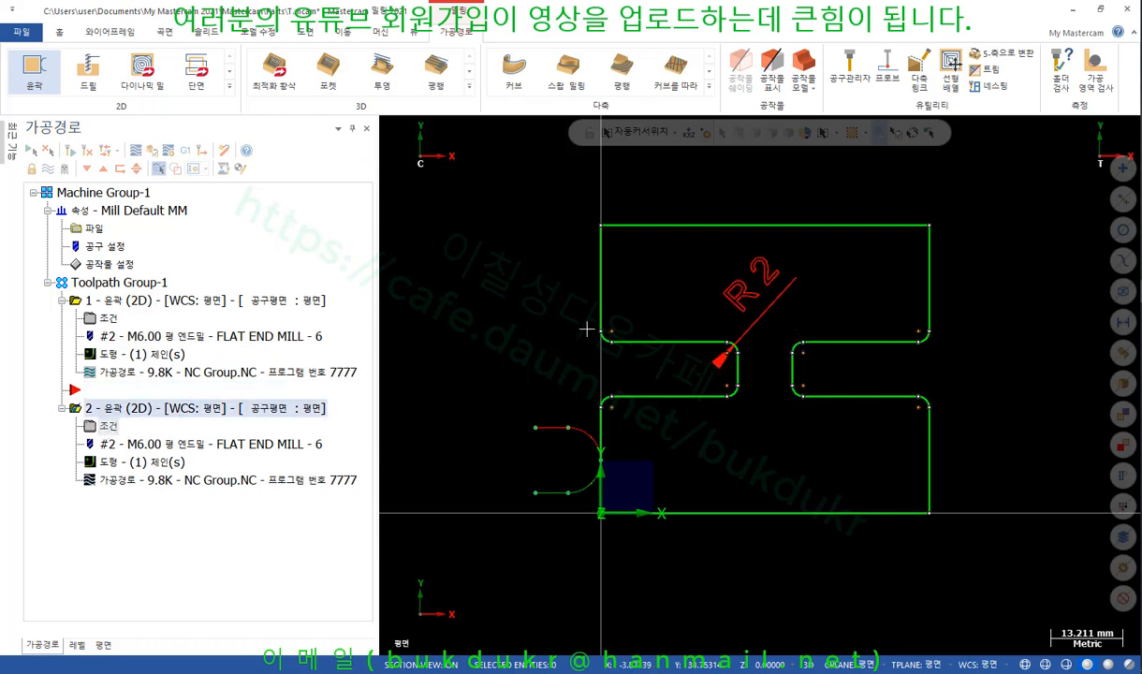
scroll(648, 318, "down", 1)
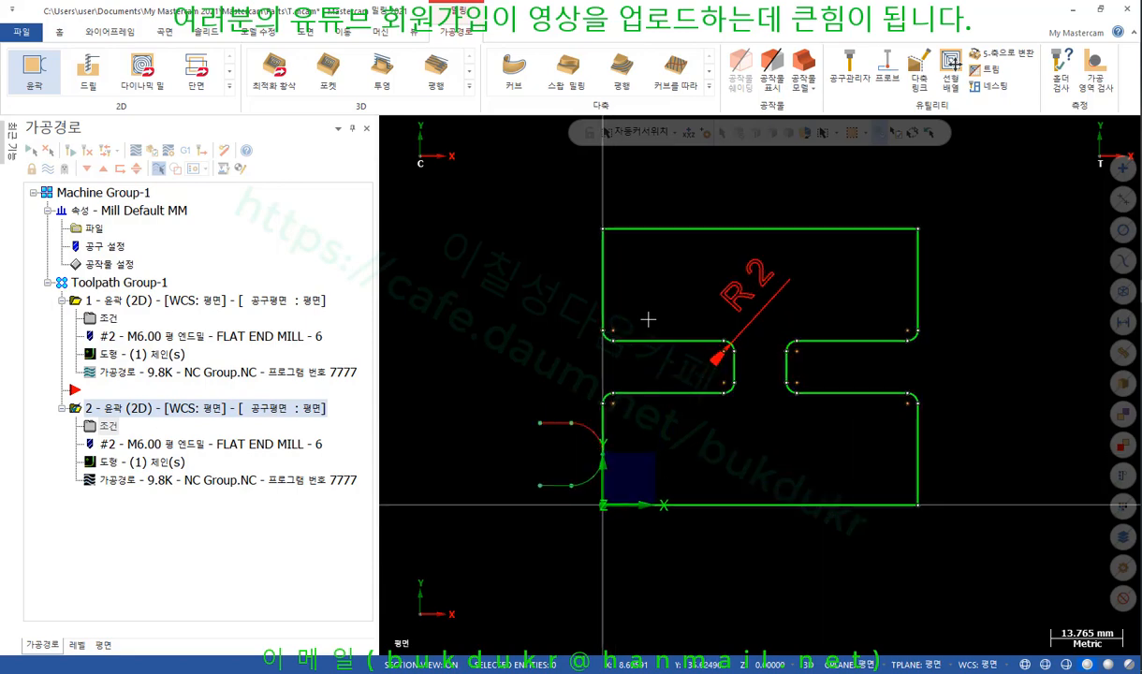
Step: Open the cut parameters of the second 2D contour operation and place the dialog so the R2 profile stays visible beside it
left_click(139, 303)
double_click(108, 409)
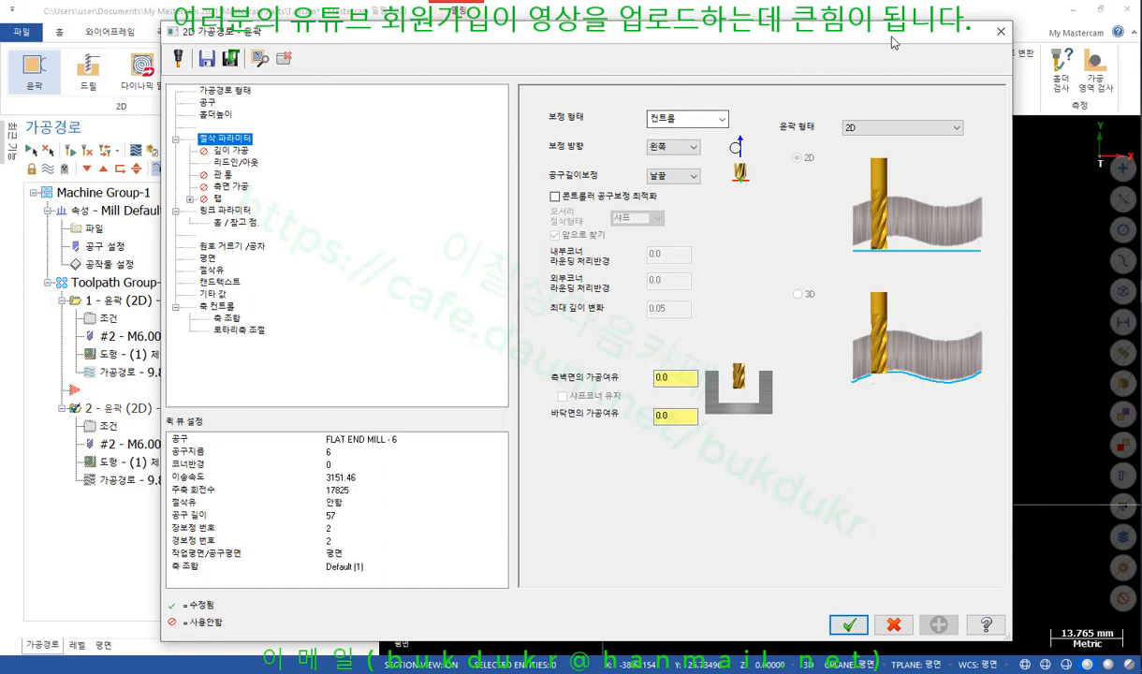
left_click_drag(891, 38, 445, 44)
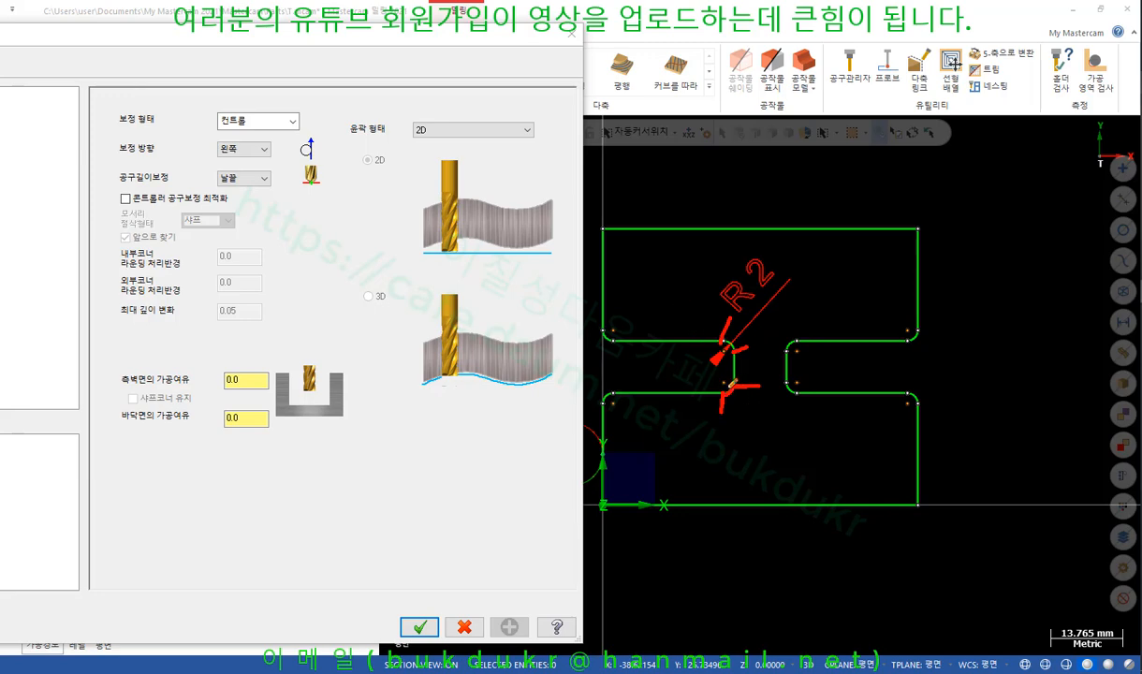
Step: Mark and encircle the slot's inner R2 corners, link them to the 콘트롤러 공구보정 최적화 option and box that option
mouse_move(754, 403)
left_mouse_down()
mouse_move(737, 419)
mouse_move(753, 420)
mouse_move(725, 245)
mouse_move(768, 447)
left_mouse_up()
left_click_drag(680, 456, 823, 456)
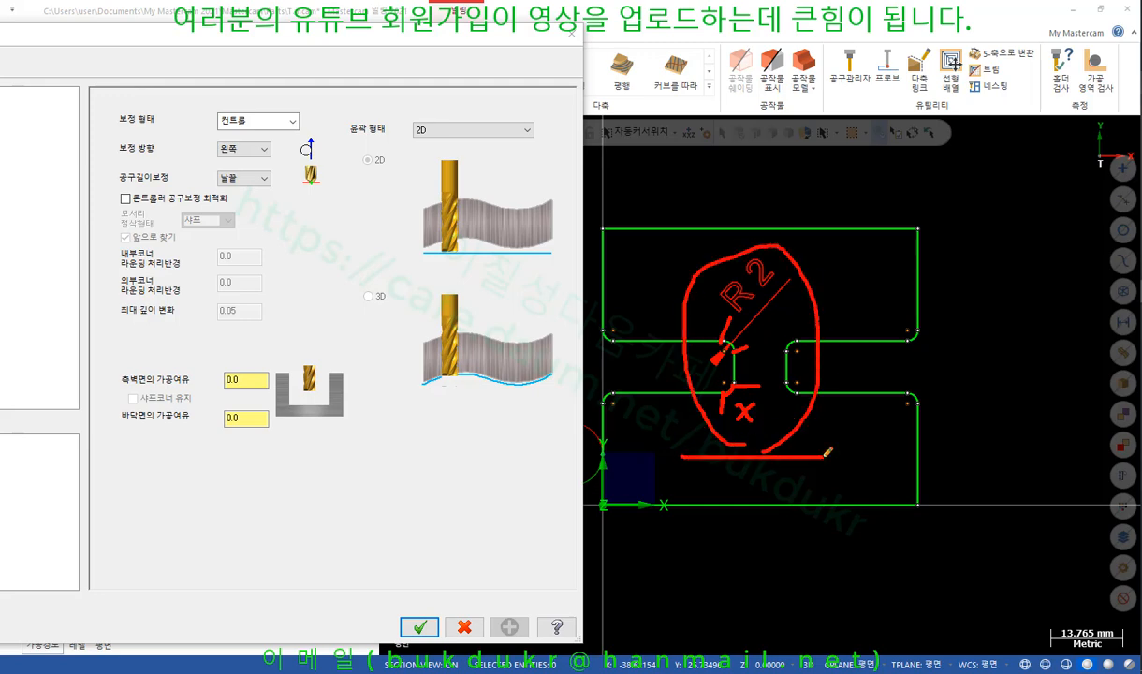
mouse_move(737, 255)
left_mouse_down()
mouse_move(719, 208)
mouse_move(369, 161)
mouse_move(117, 207)
left_mouse_up()
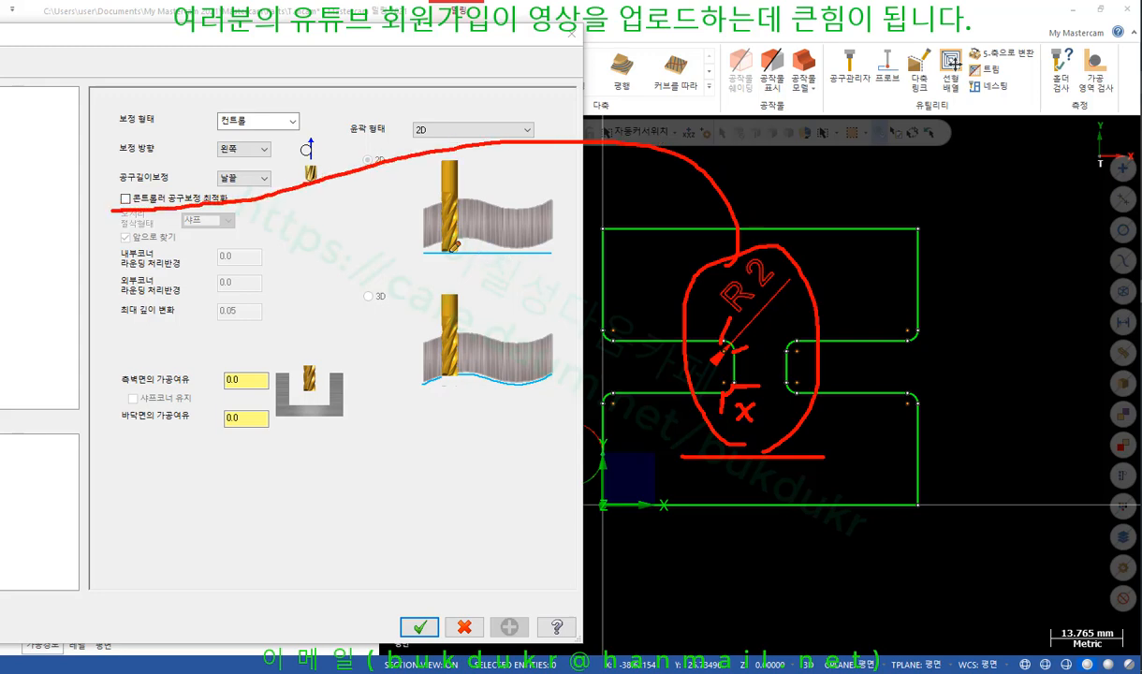
mouse_move(118, 208)
left_mouse_down()
mouse_move(108, 190)
mouse_move(226, 200)
left_mouse_up()
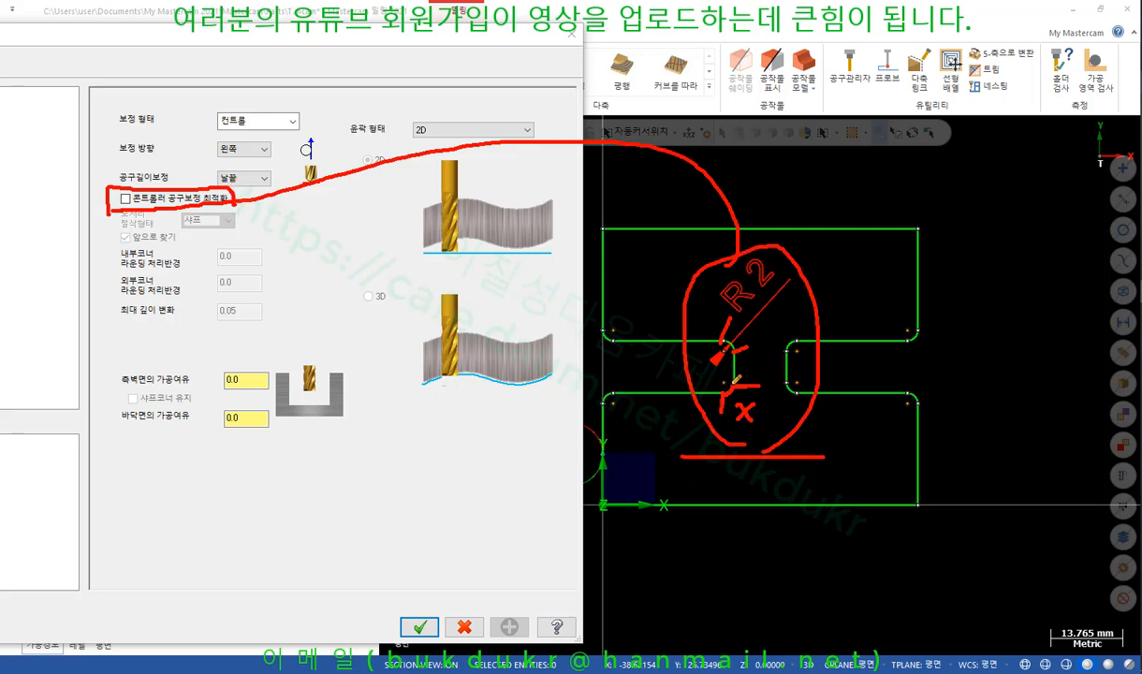
Step: Sketch the tool circle and path lines at the slot's inner end, then close the annotation overlay
mouse_move(706, 403)
left_mouse_down()
mouse_move(740, 372)
mouse_move(728, 410)
mouse_move(755, 413)
left_mouse_up()
mouse_move(664, 382)
left_mouse_down()
mouse_move(709, 382)
mouse_move(618, 351)
left_mouse_up()
right_click(956, 308)
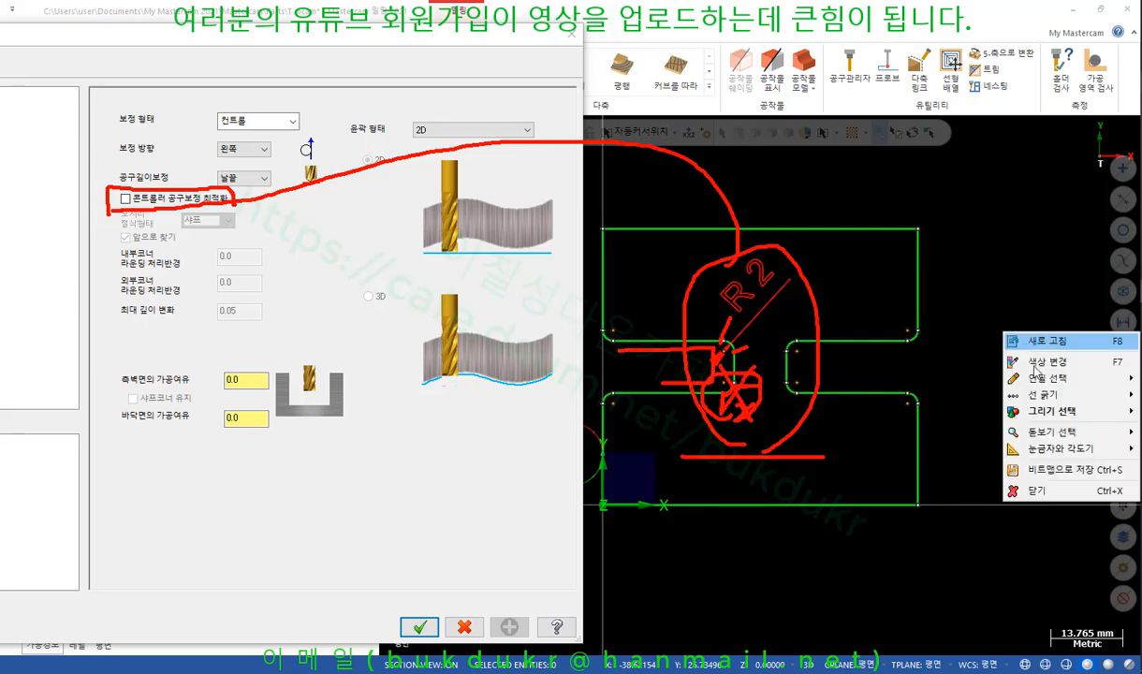
left_click(992, 471)
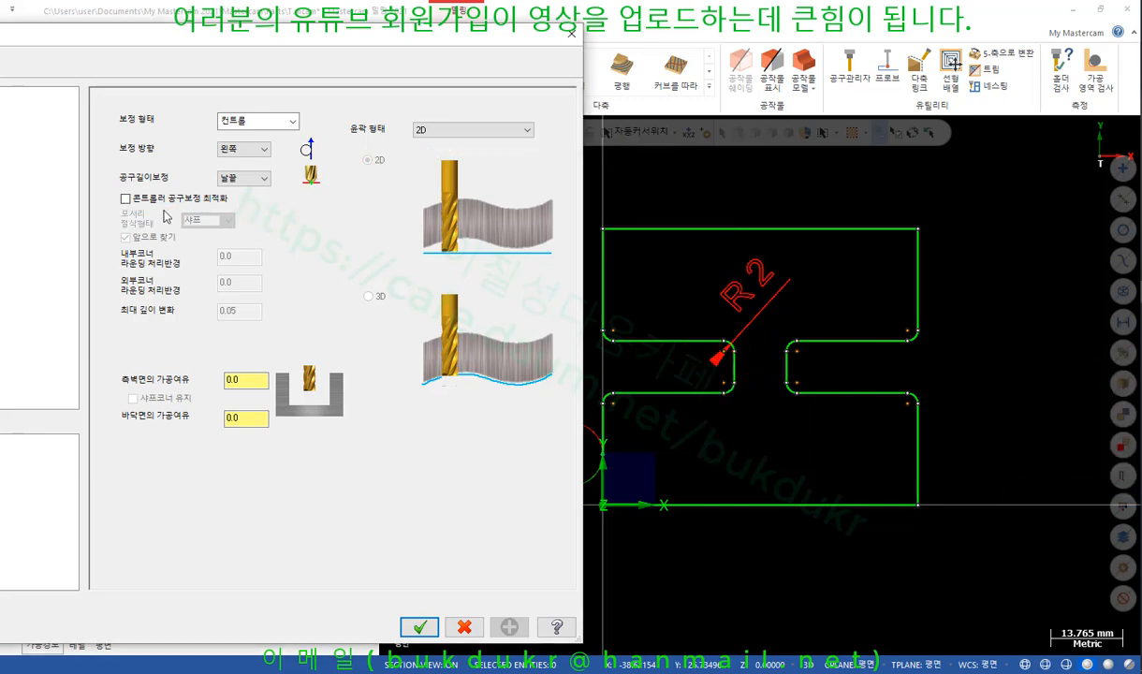
Step: Enable controller cutter-compensation optimization (콘트롤러 공구보정 최적화) for the second contour and regenerate its toolpath
left_click(126, 198)
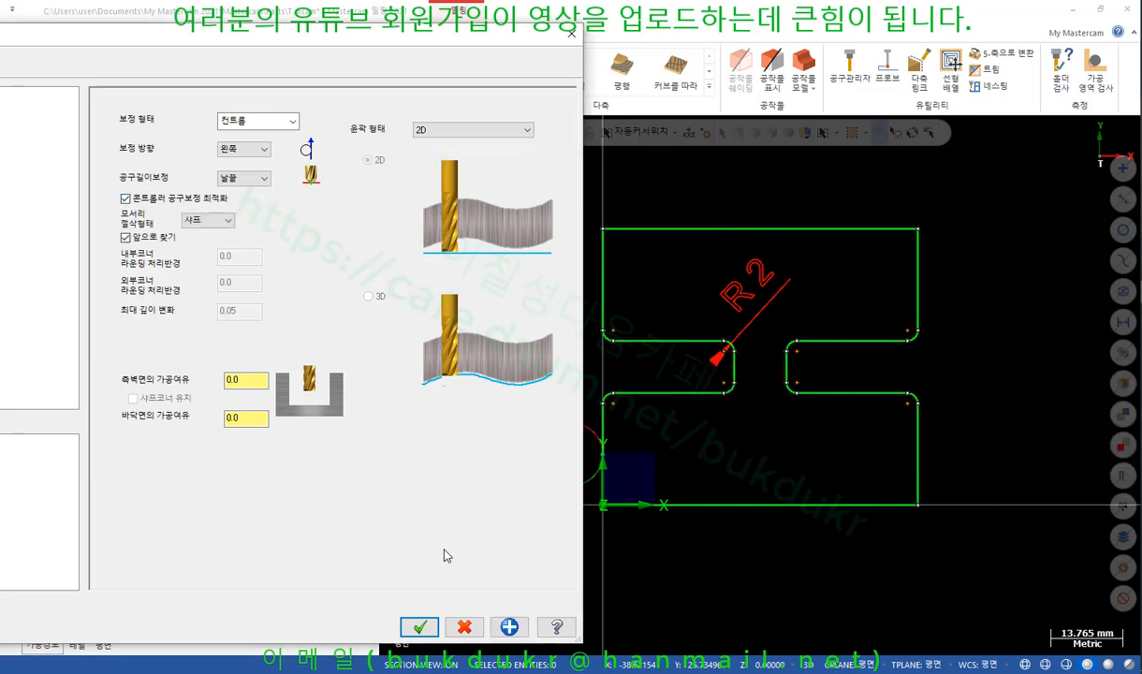
left_click(419, 626)
left_click(72, 152)
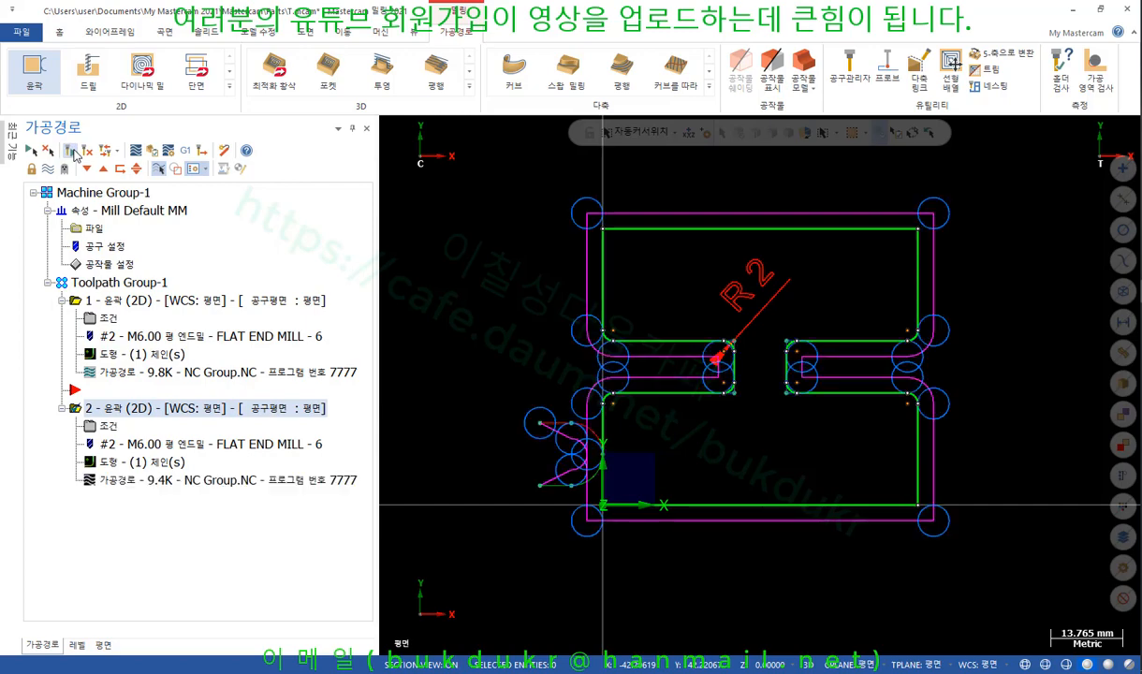
Step: Annotate the inner corner arc and the squared toolpath at the end of the slot, then close the annotation overlay
scroll(549, 346, "up", 1)
scroll(646, 397, "up", 7)
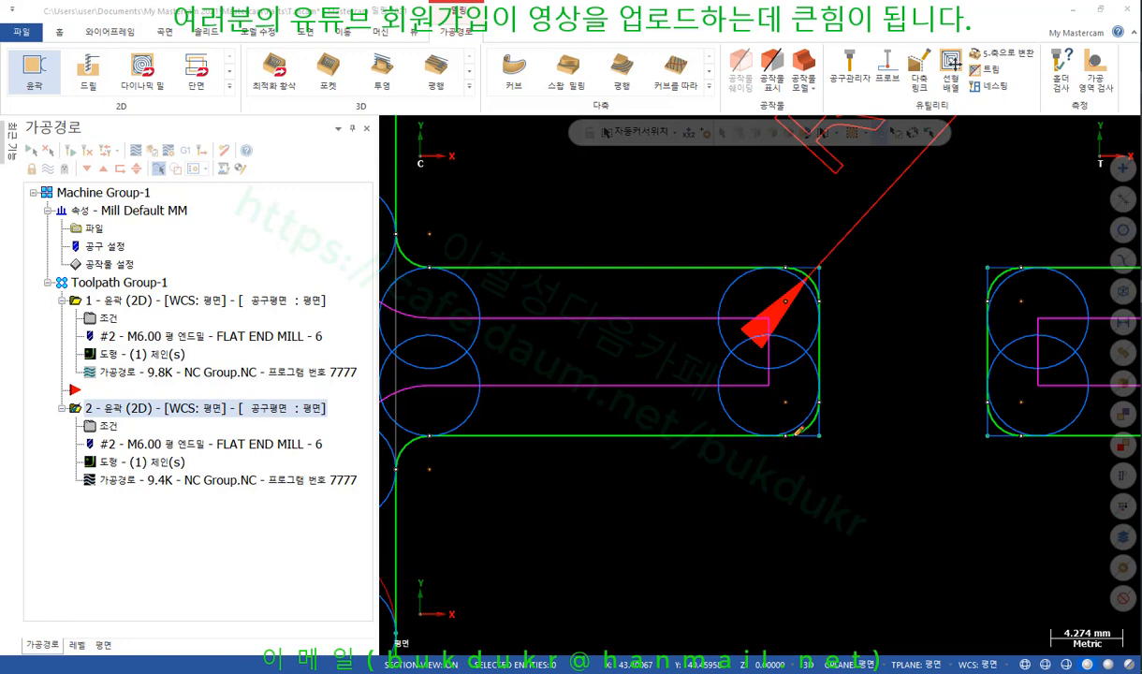
left_click_drag(798, 432, 819, 421)
mouse_move(453, 382)
left_mouse_down()
mouse_move(761, 378)
mouse_move(767, 326)
mouse_move(470, 316)
left_mouse_up()
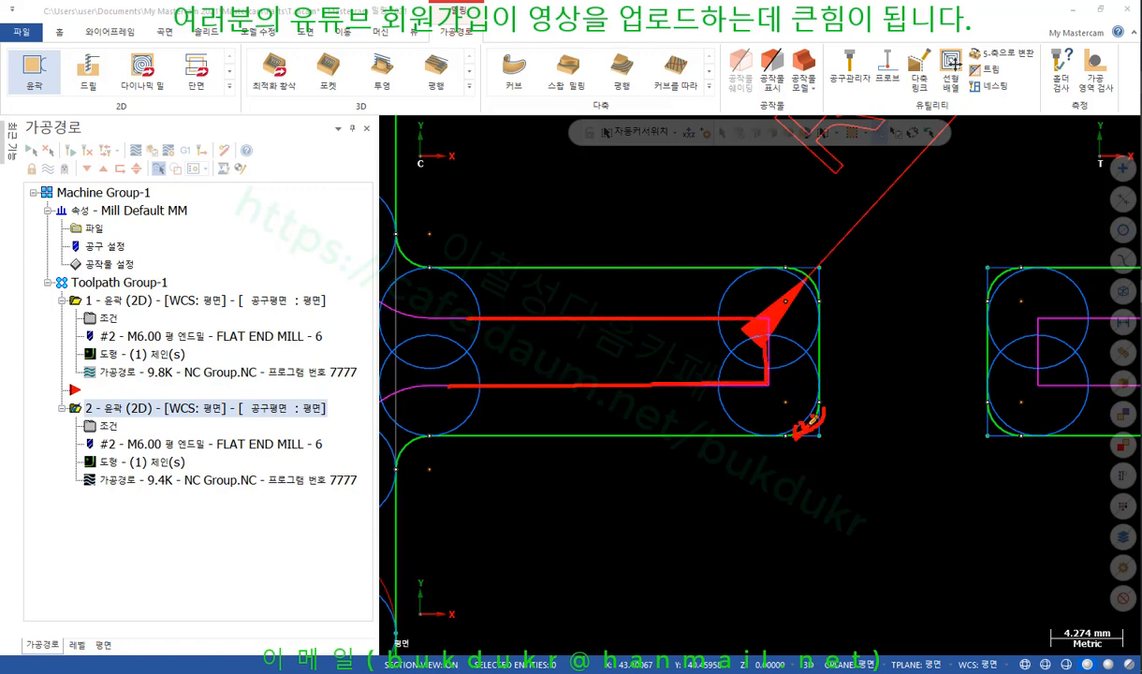
right_click(864, 323)
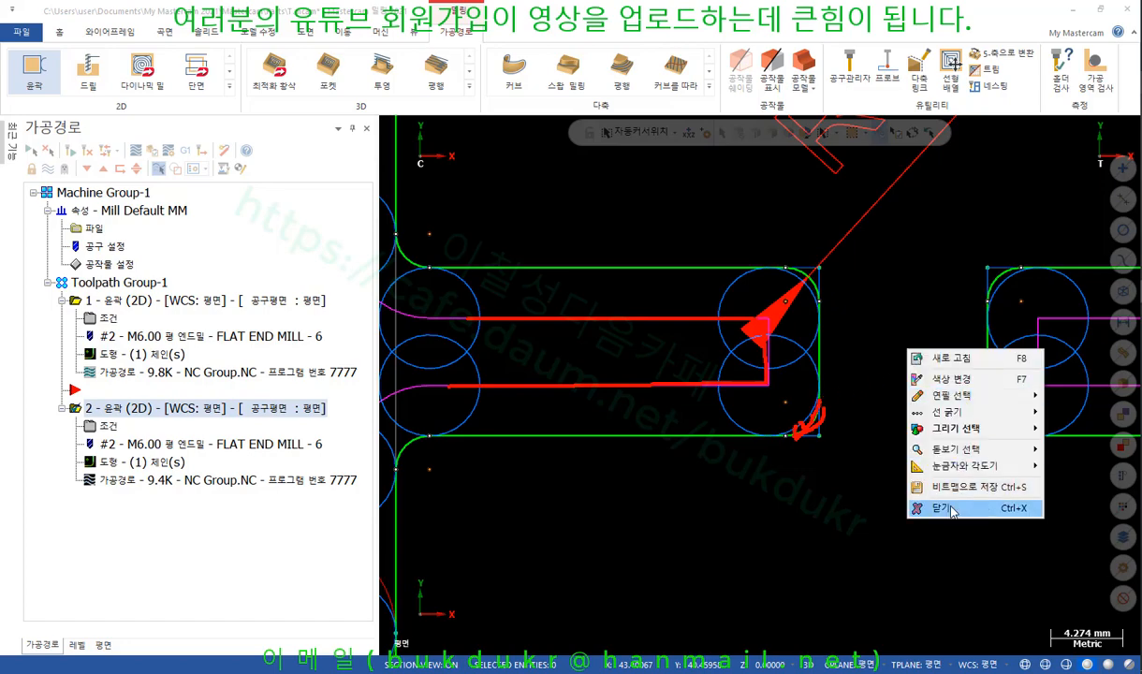
left_click(894, 487)
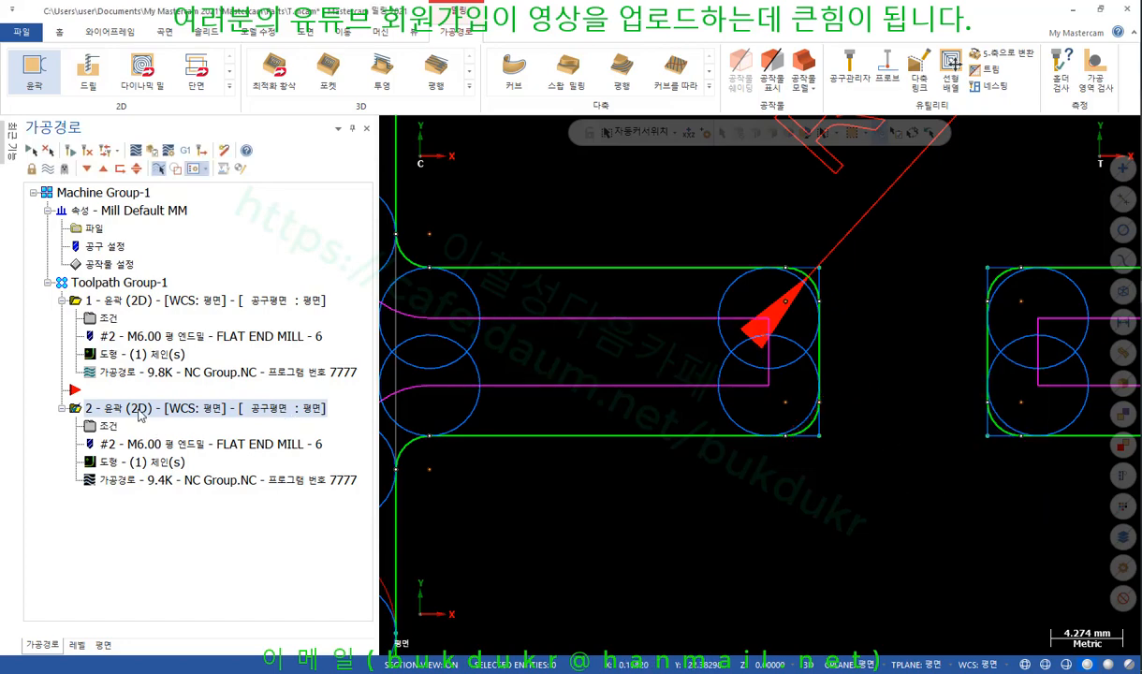
Step: Post only the second contour operation with the NC file set to 메세지 출력, saving it over the existing 2.NC
left_click(184, 150)
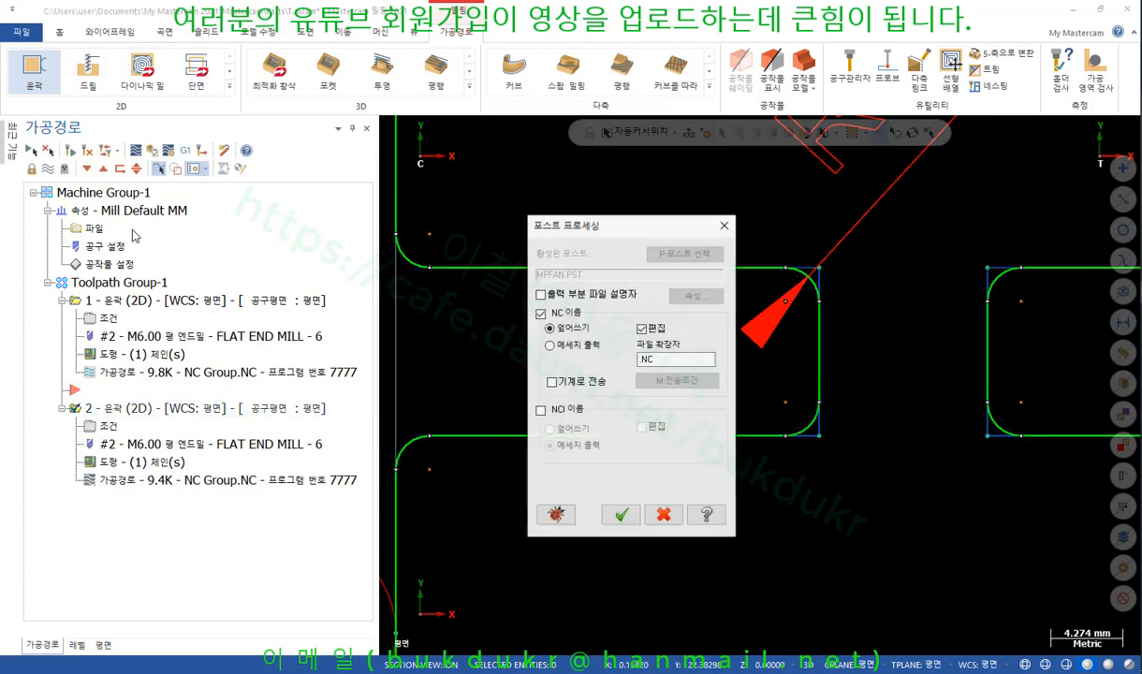
left_click(563, 348)
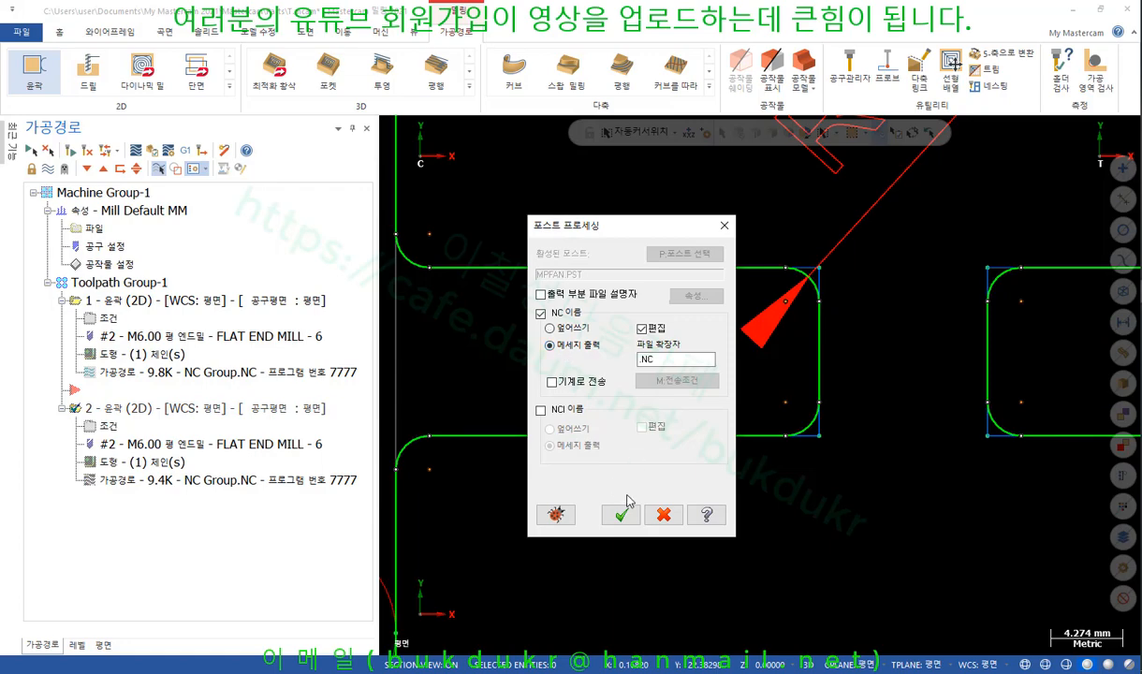
left_click(621, 516)
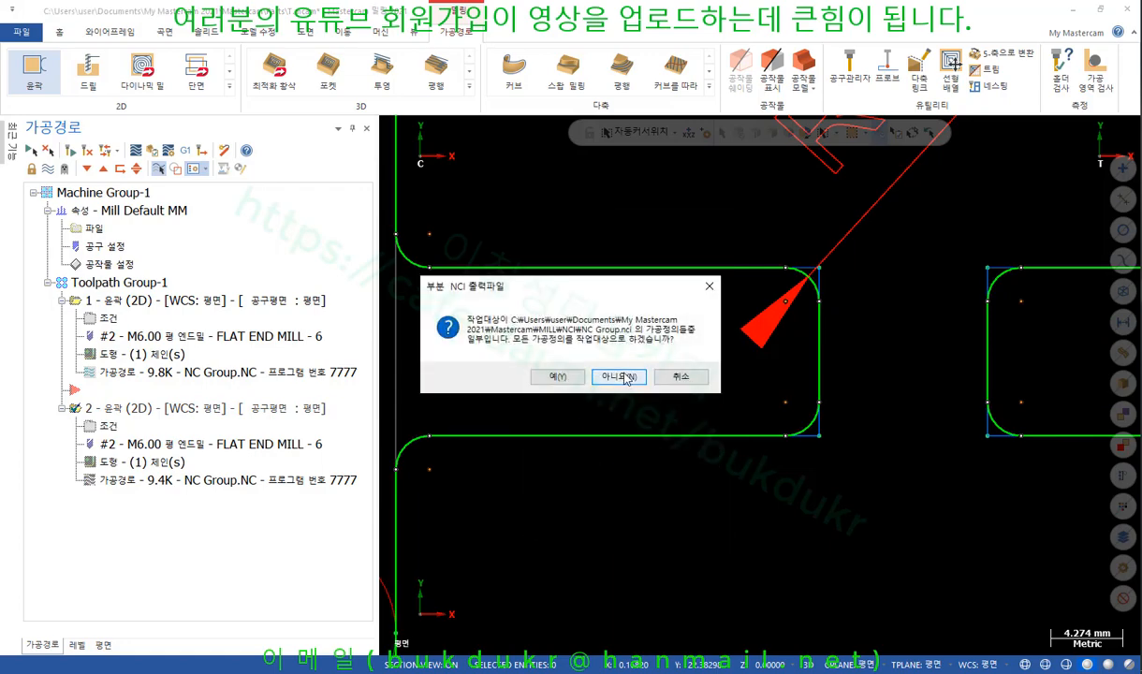
left_click(592, 361)
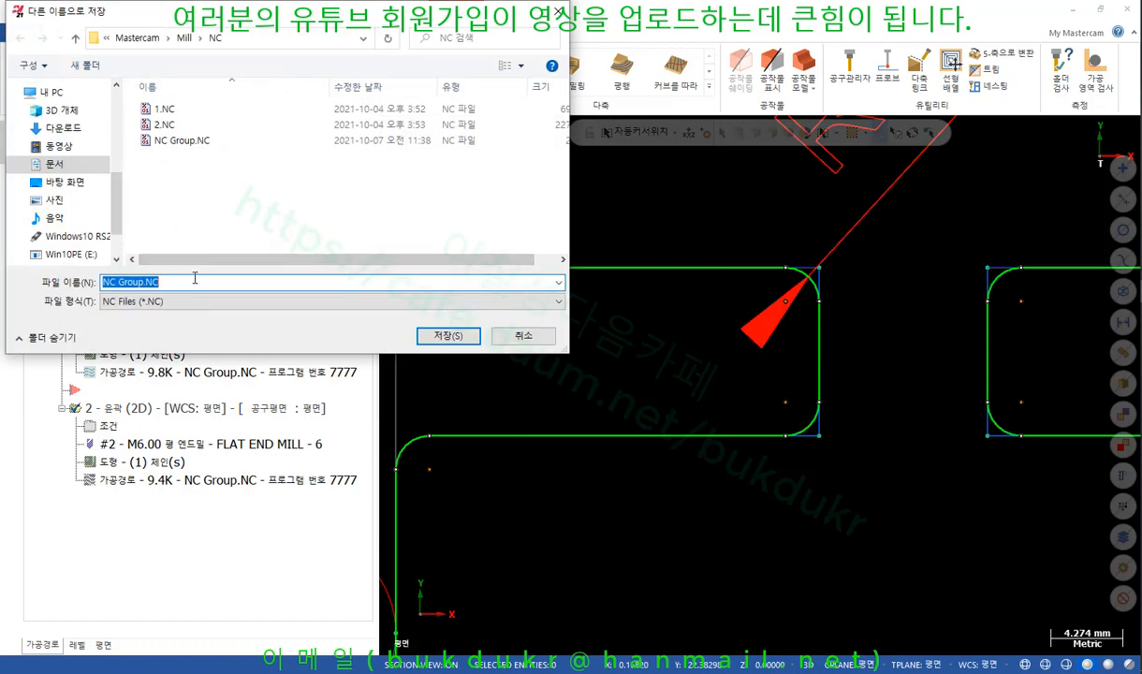
type("2")
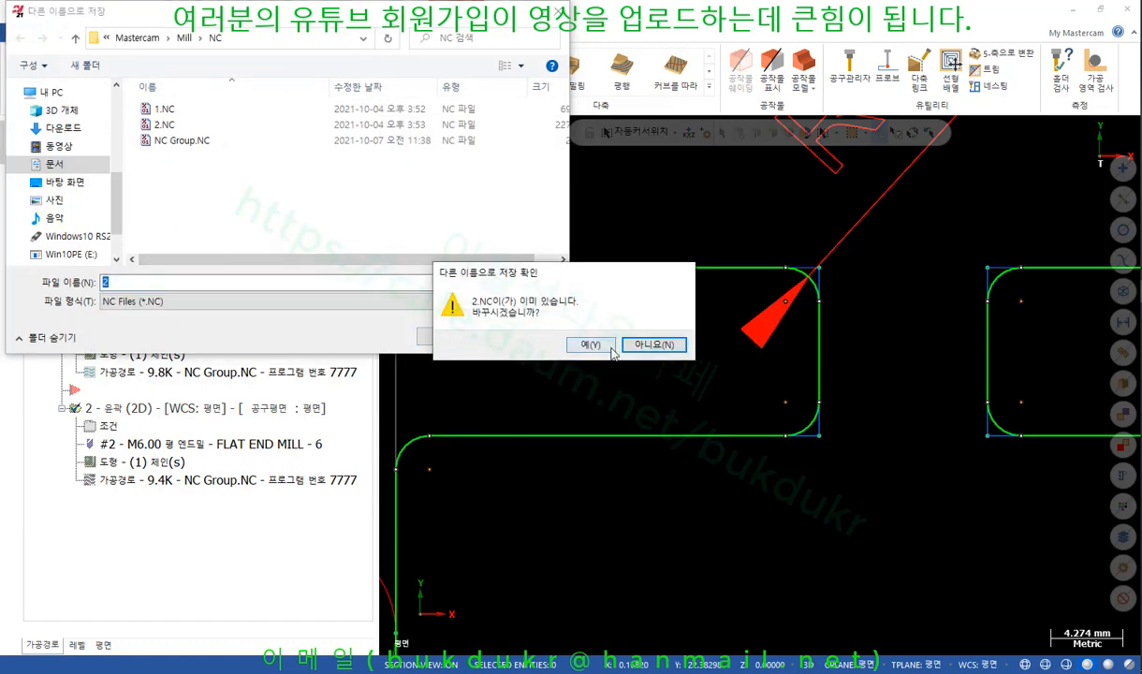
left_click(589, 345)
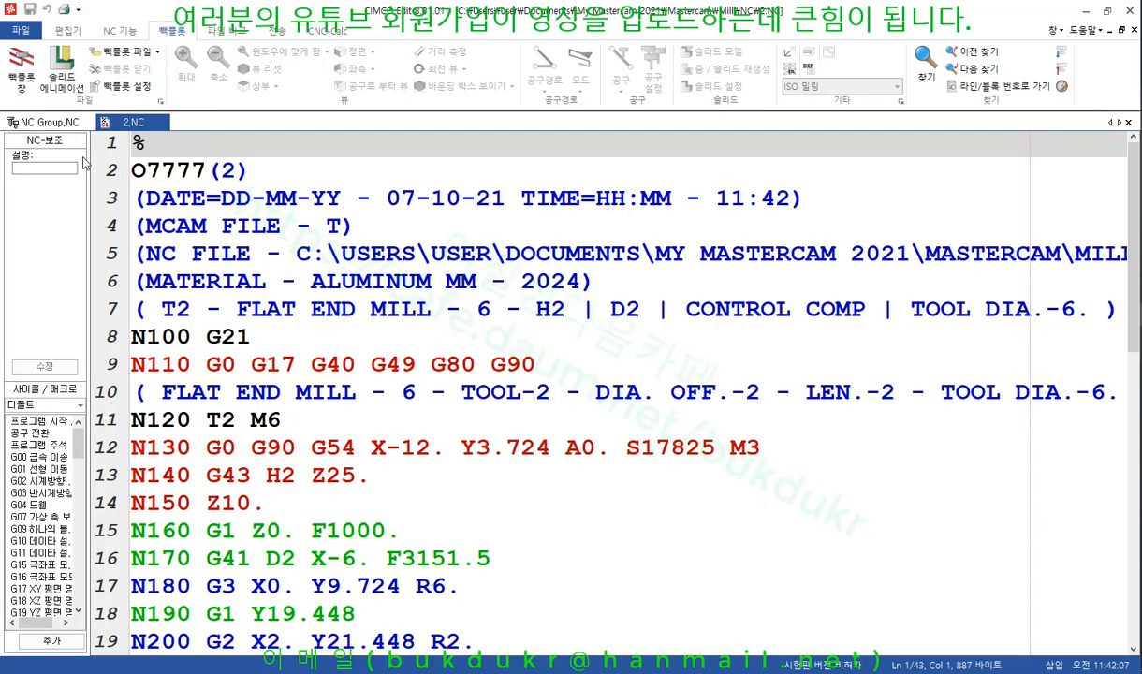
Step: Switch to NC Group.NC in CIMCO Edit and examine the R2 arc in block N200 with its backplot
left_click(53, 124)
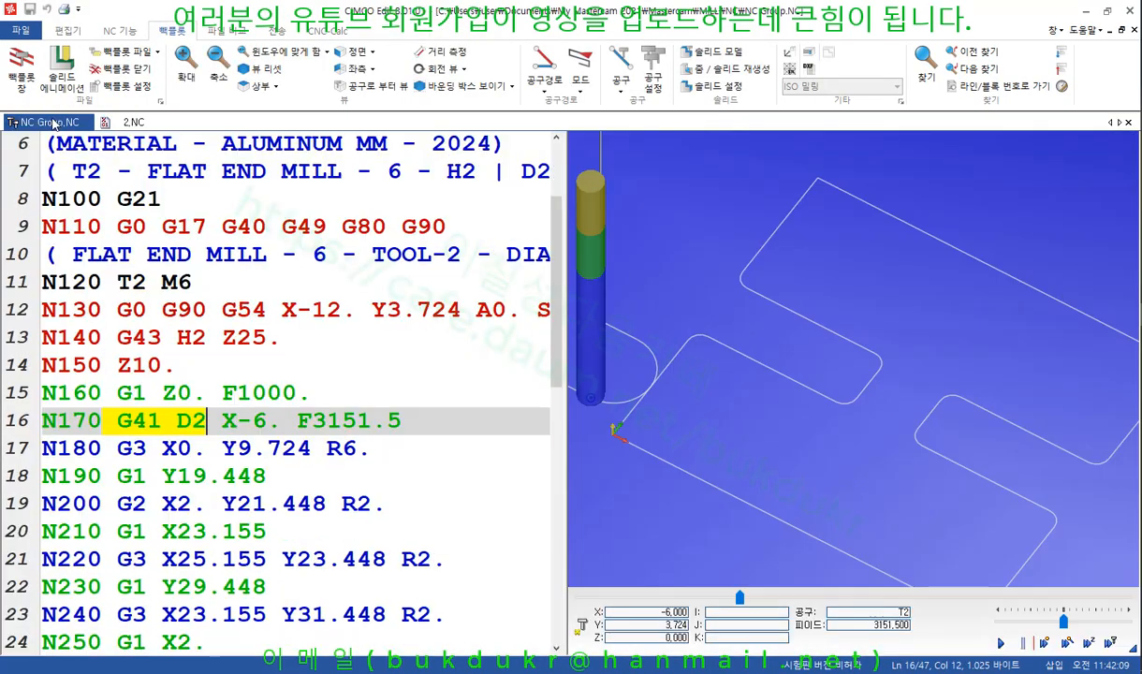
scroll(658, 335, "down", 2)
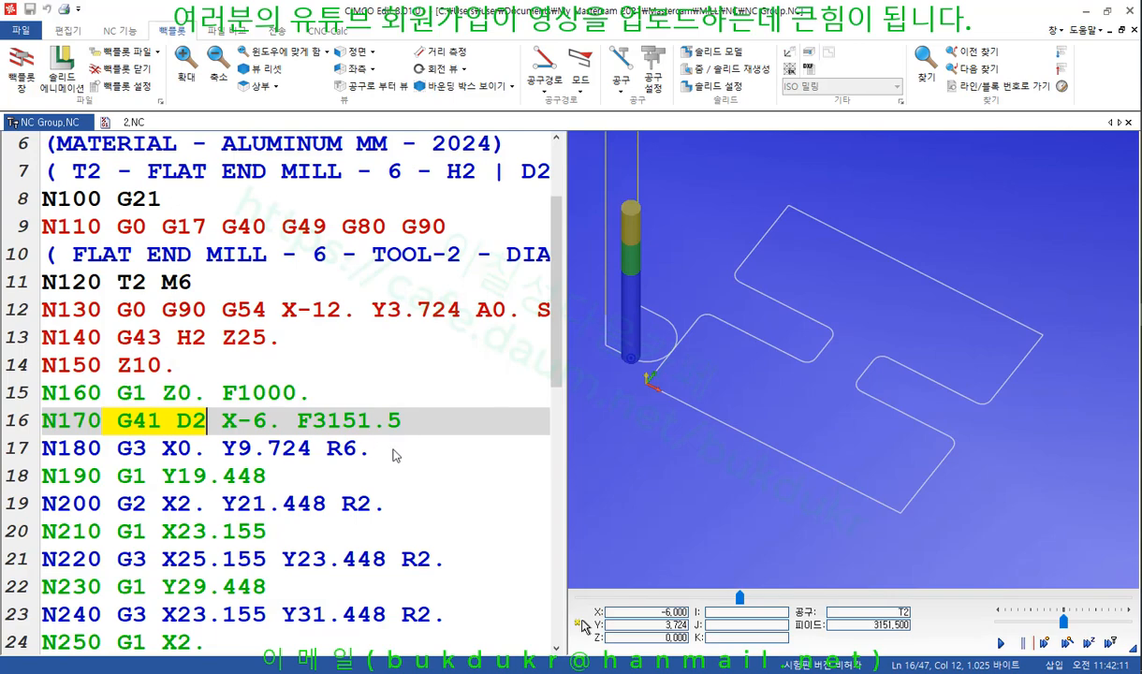
left_click(394, 507)
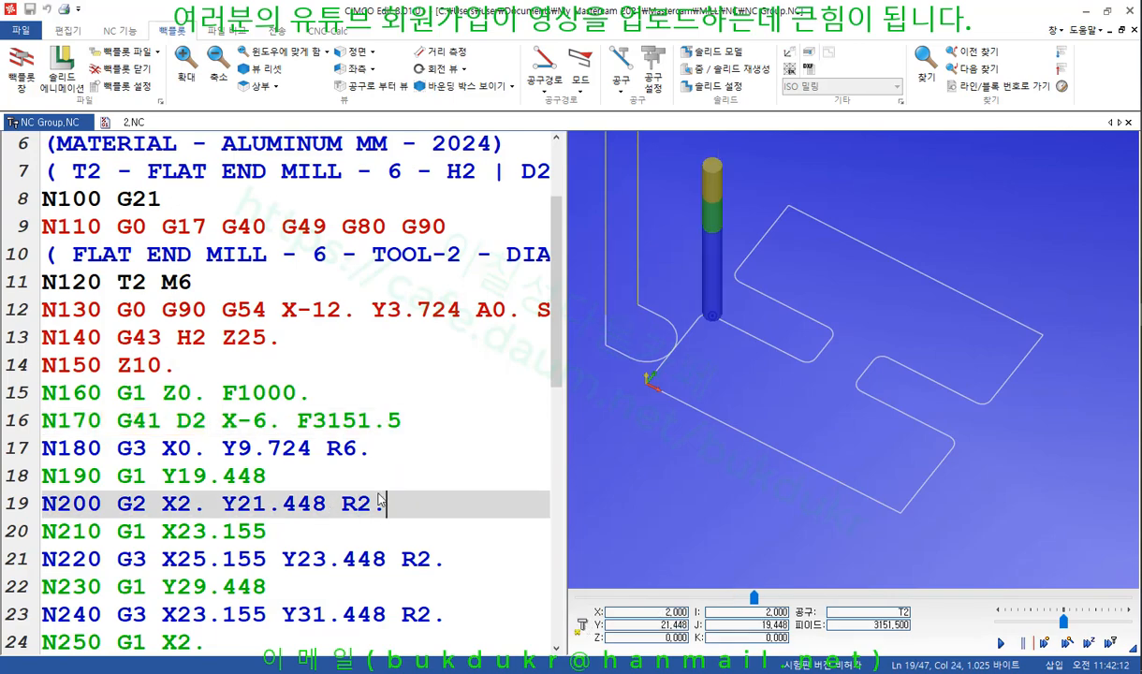
Step: Review the slot blocks of 2.NC around N220 and open a backplot of that program
left_click(133, 122)
scroll(408, 238, "down", 8)
scroll(533, 474, "up", 4)
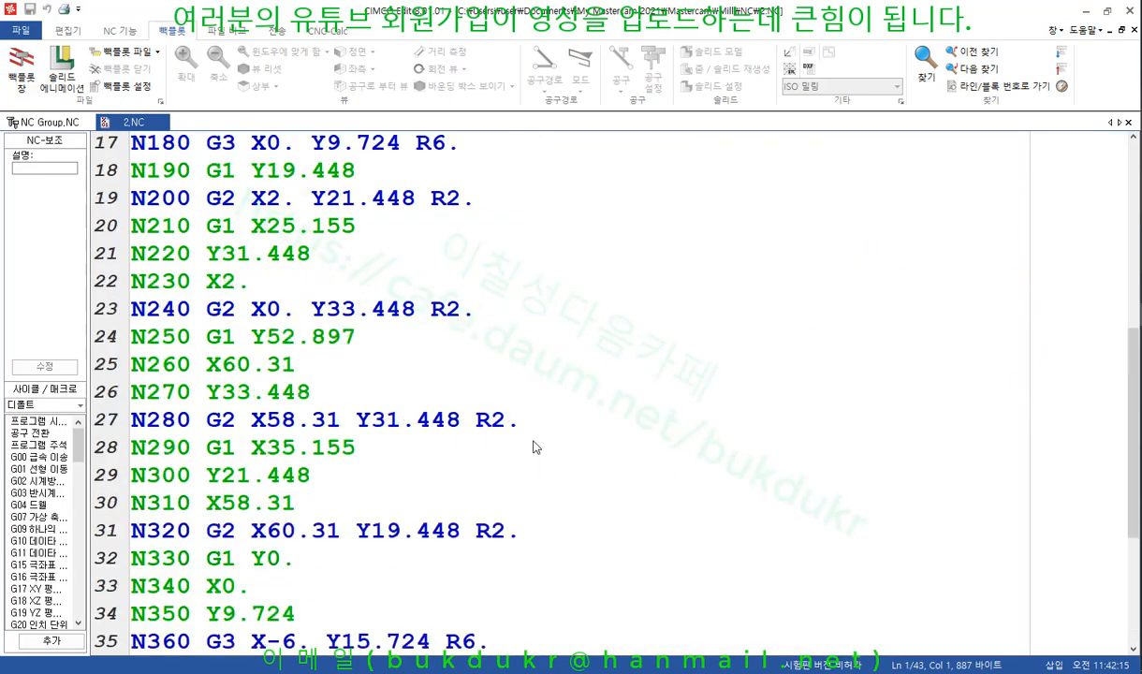
left_click(523, 364)
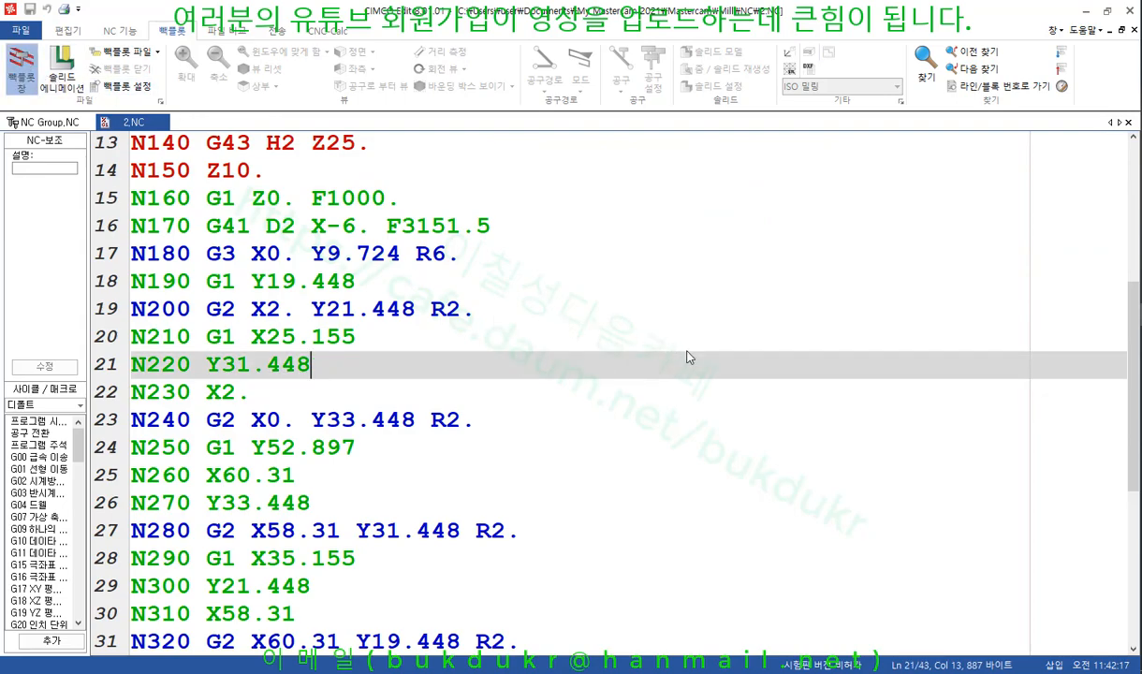
scroll(844, 361, "down", 2)
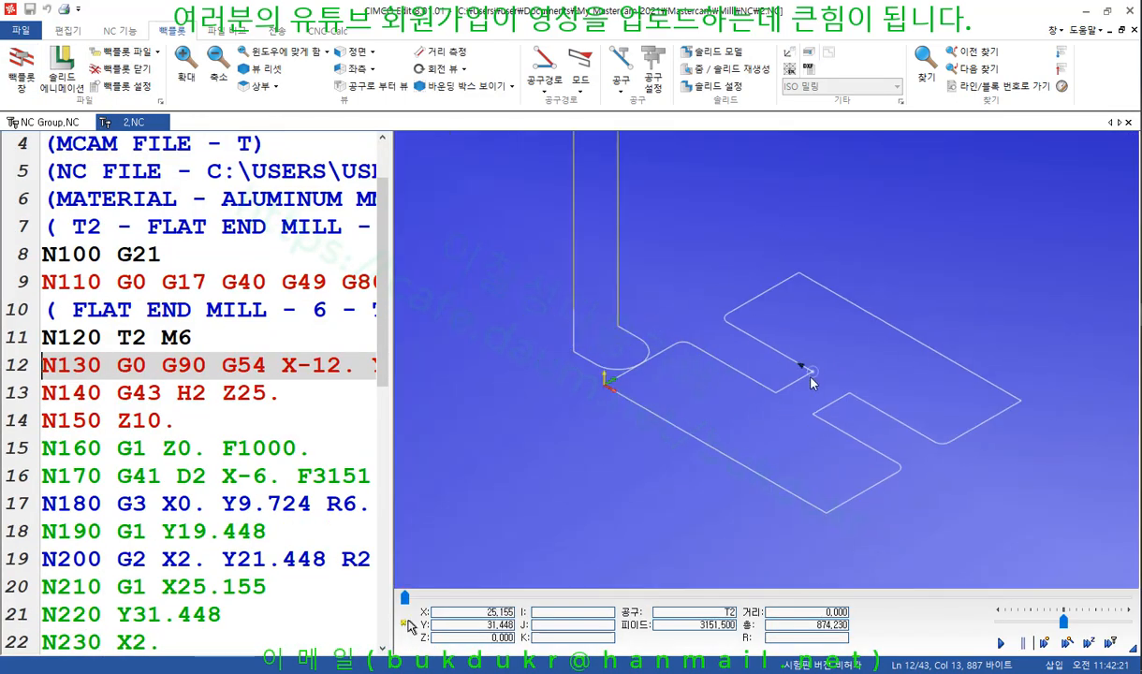
Step: Compare the inner slot corners in the NC Group.NC backplot with those in the 2.NC backplot
left_click(62, 122)
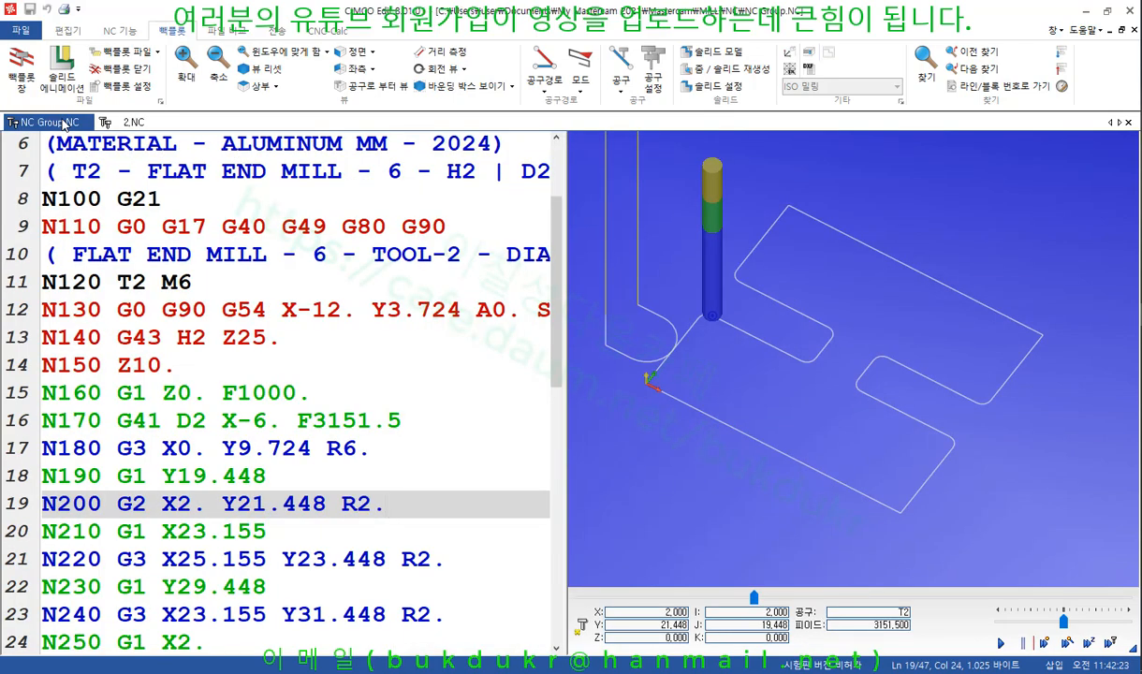
scroll(743, 253, "up", 2)
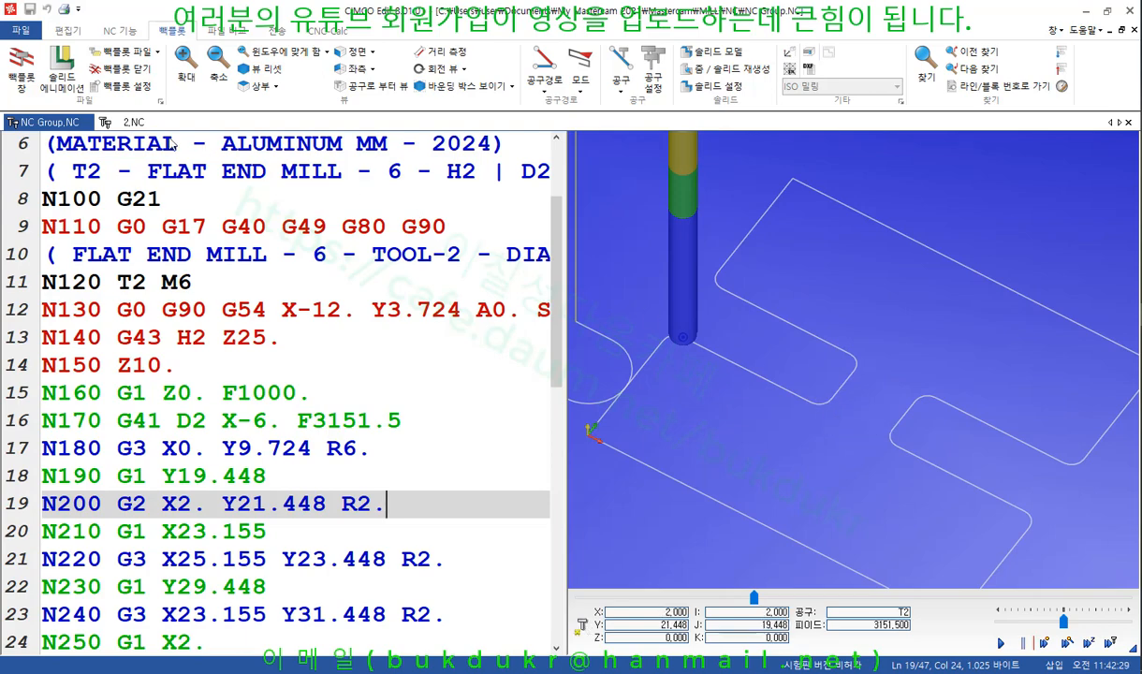
left_click(134, 123)
scroll(760, 365, "up", 1)
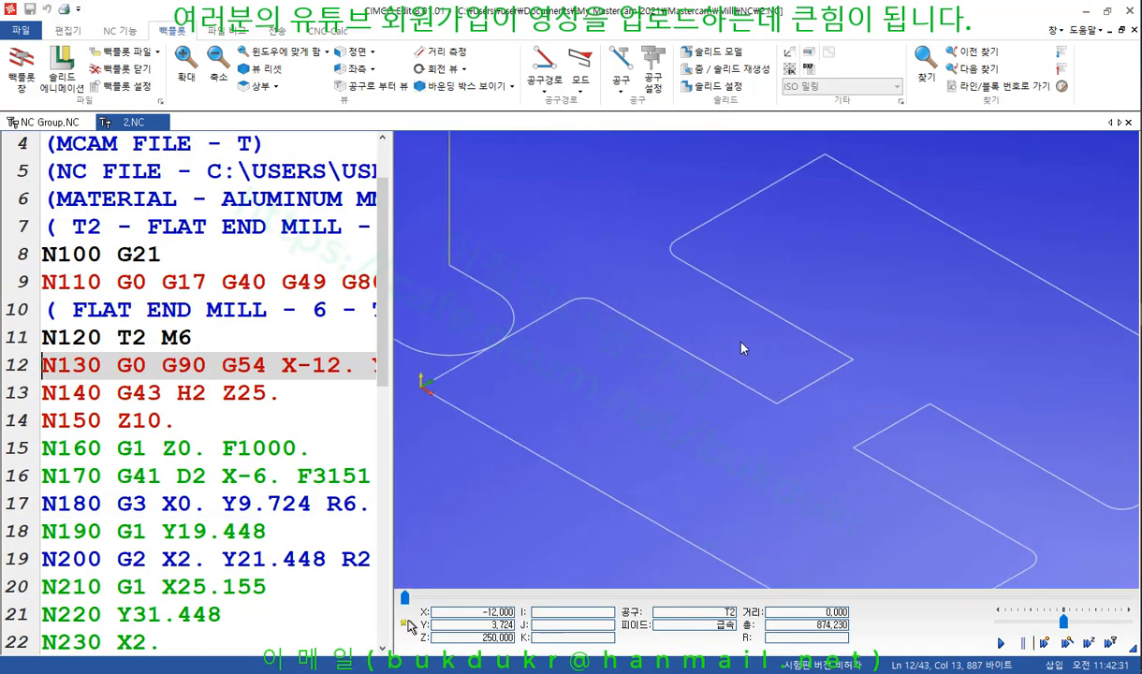
left_click_drag(745, 316, 769, 372)
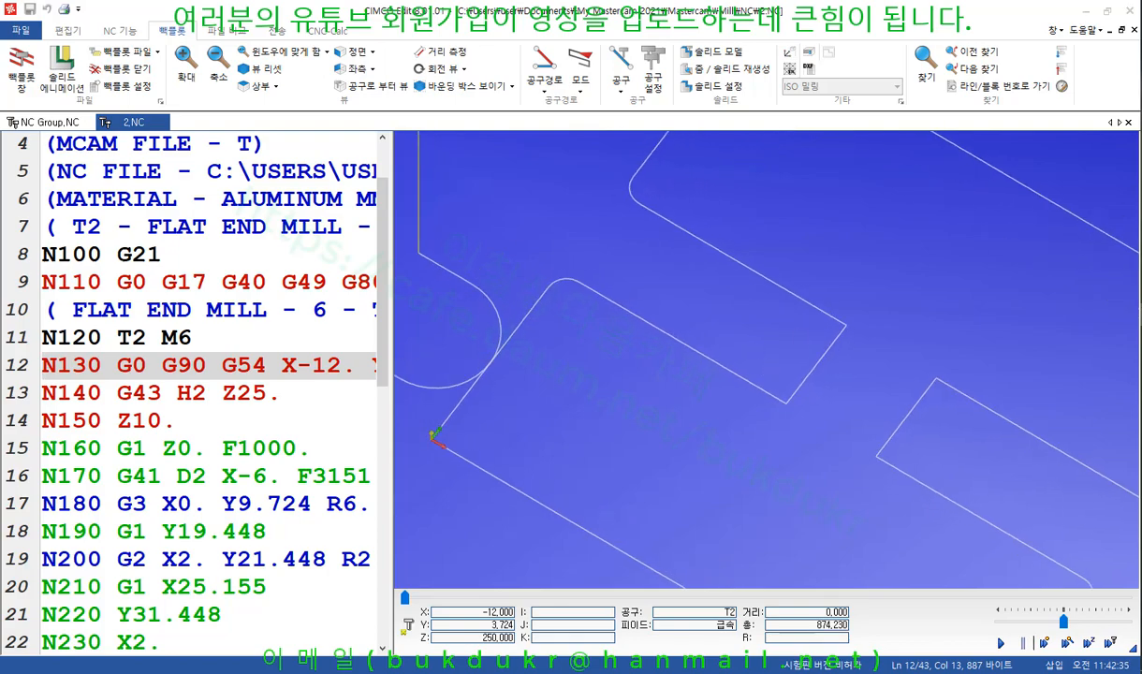
Step: Circle the two sharp inner slot corners in the 2.NC backplot, then close the annotation overlay
left_click_drag(771, 400, 789, 432)
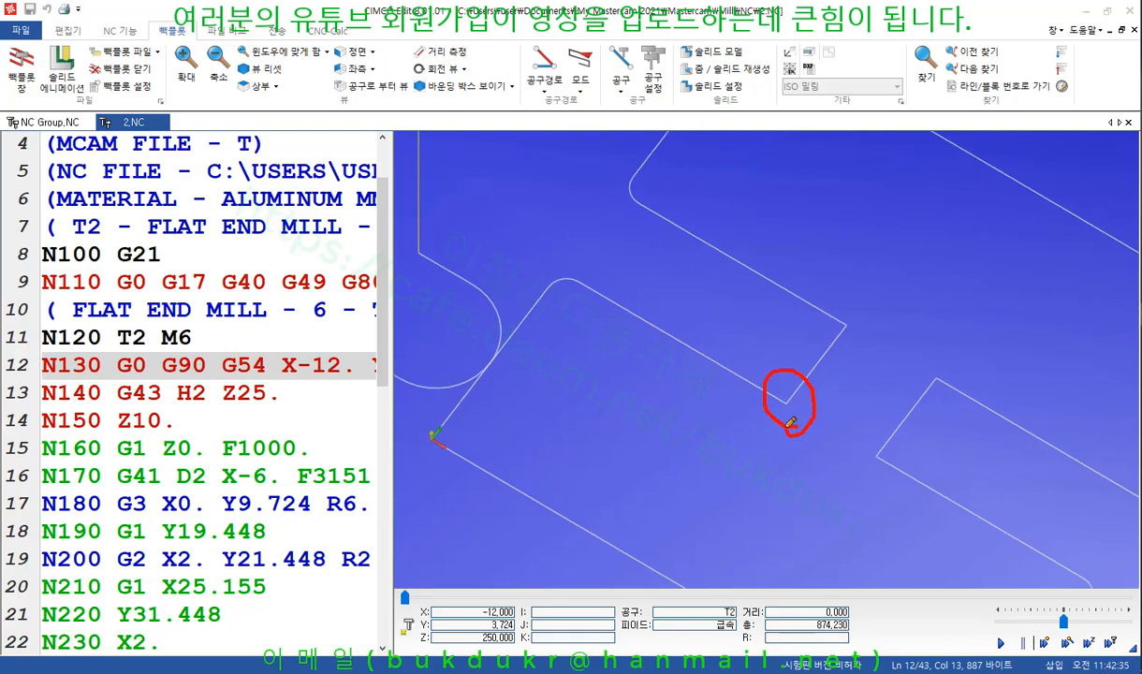
left_click_drag(853, 339, 872, 335)
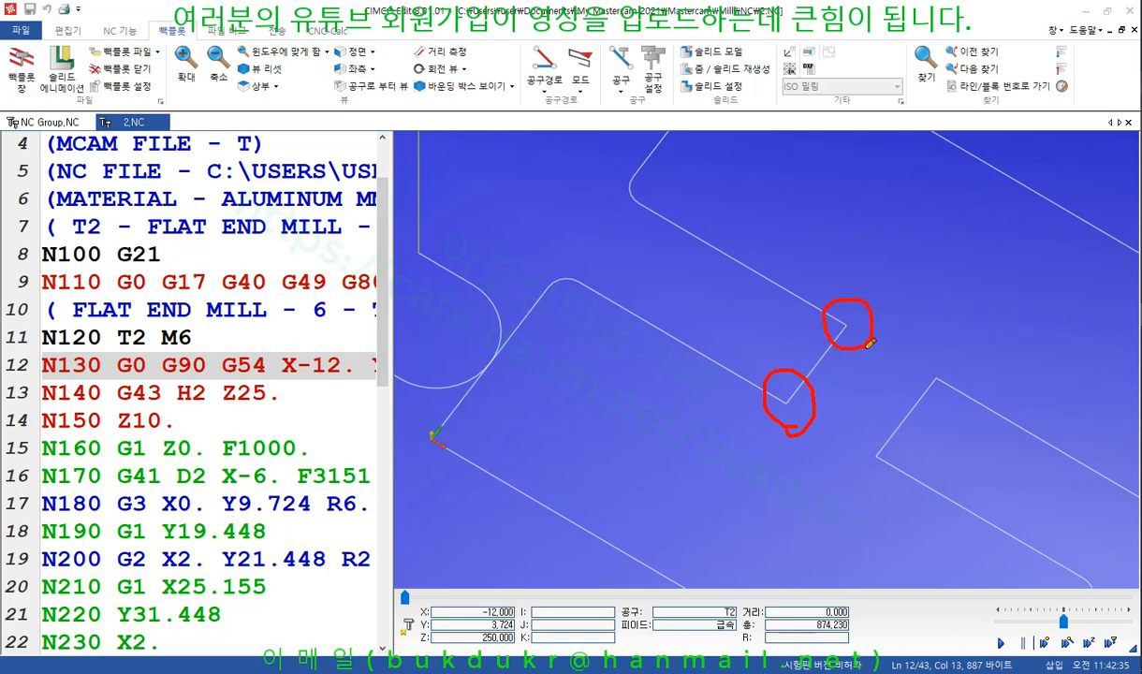
right_click(796, 221)
left_click(843, 382)
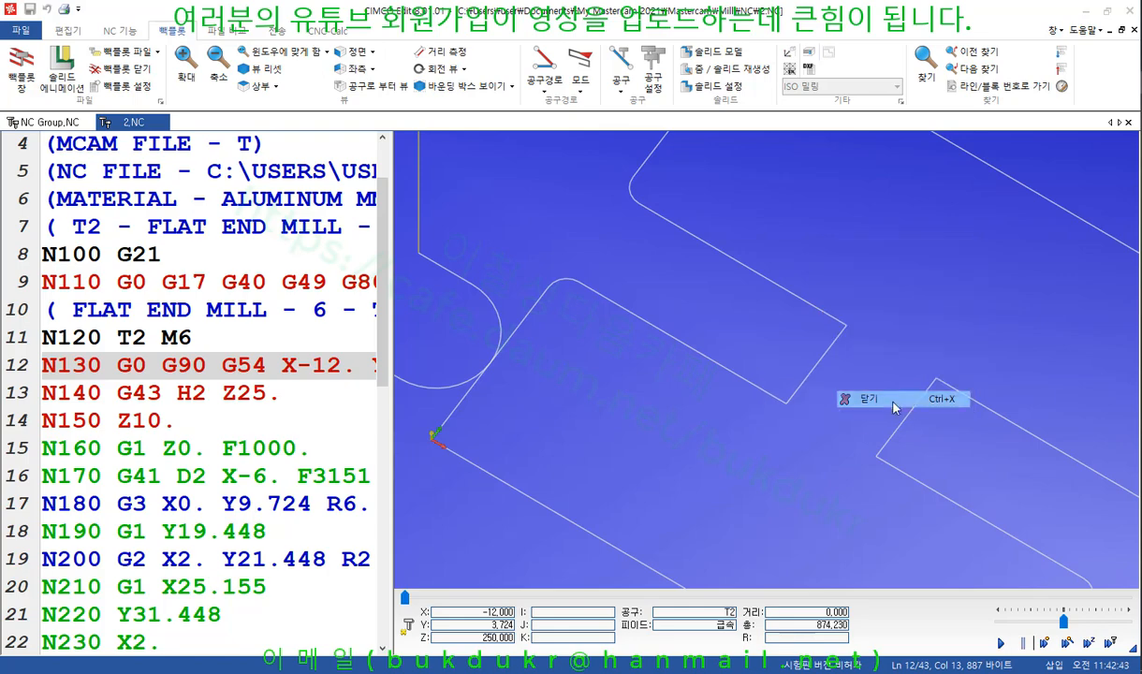
Step: Place the simulated tool at the slot corners of blocks N210 and N220 in 2.NC, then compare with the NC Group.NC code
left_click(789, 412)
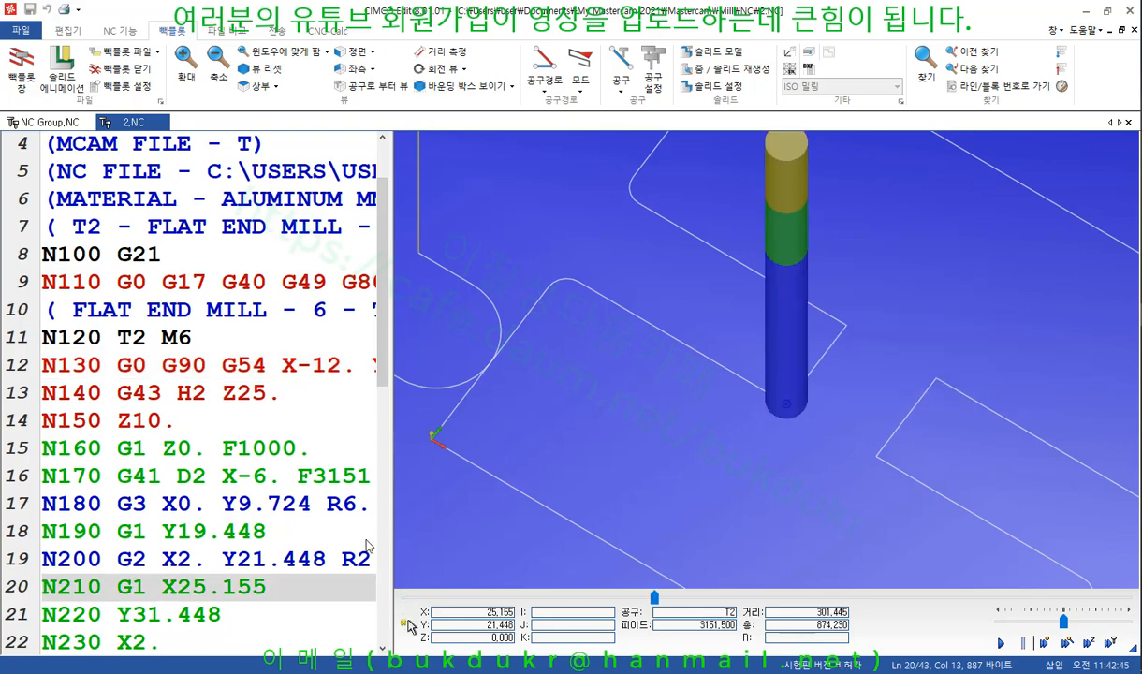
scroll(267, 517, "down", 2)
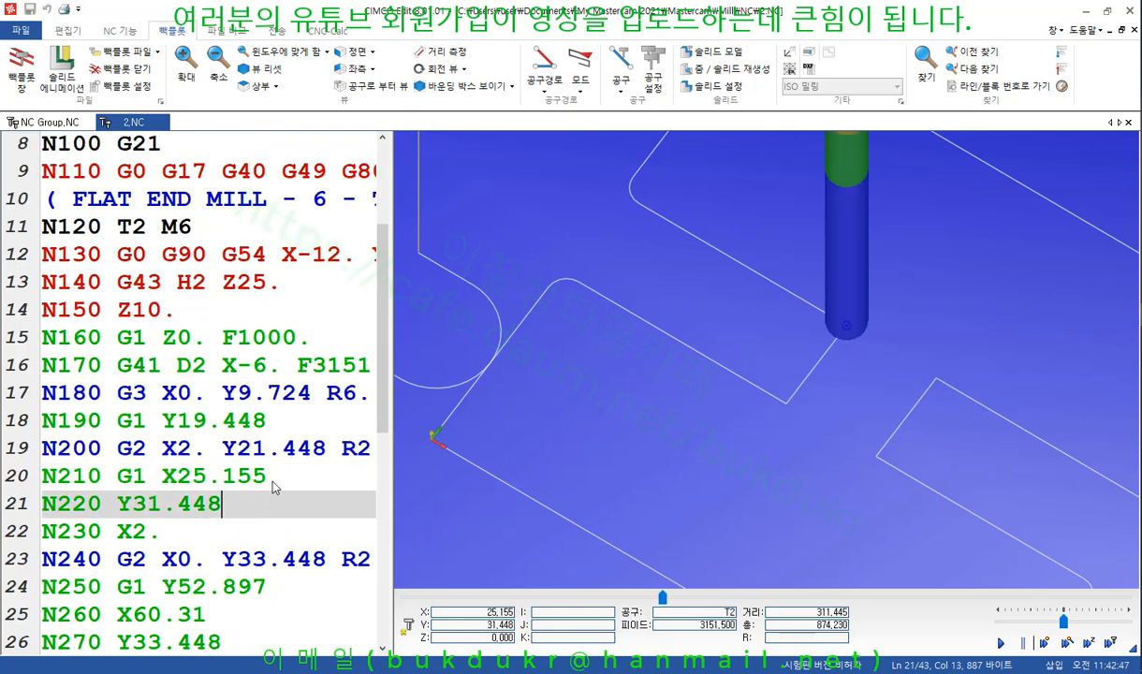
left_click(45, 121)
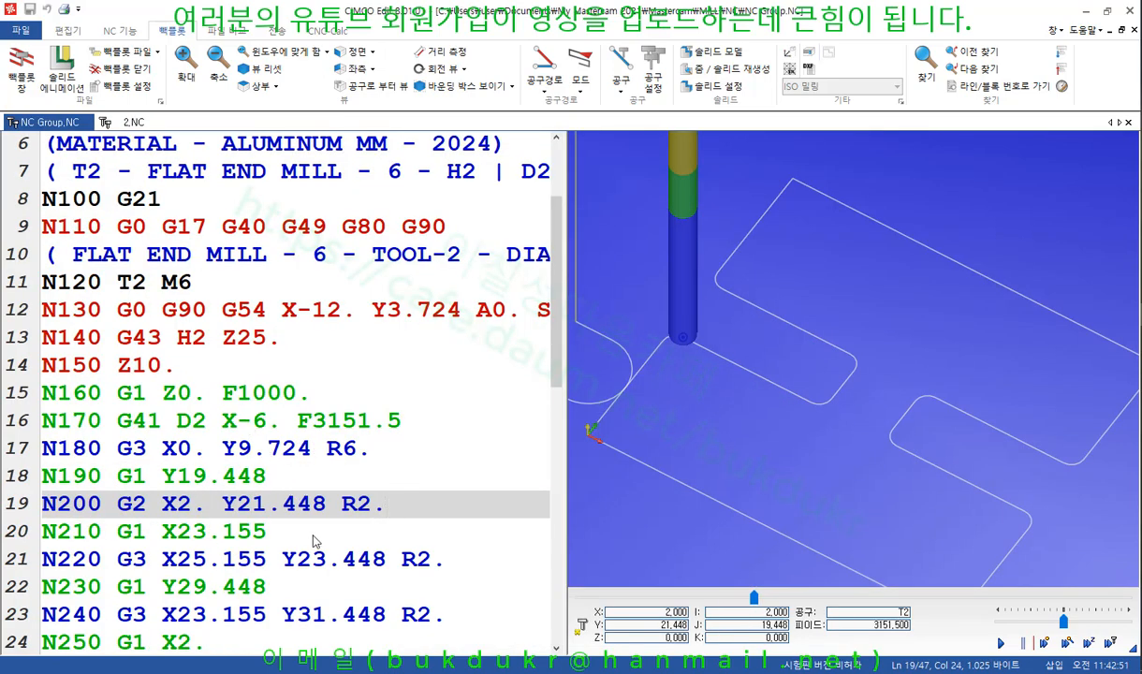
Step: Place the simulated tool at the end of block N210 in NC Group.NC and check it against the R2 arc of N220
left_click(811, 412)
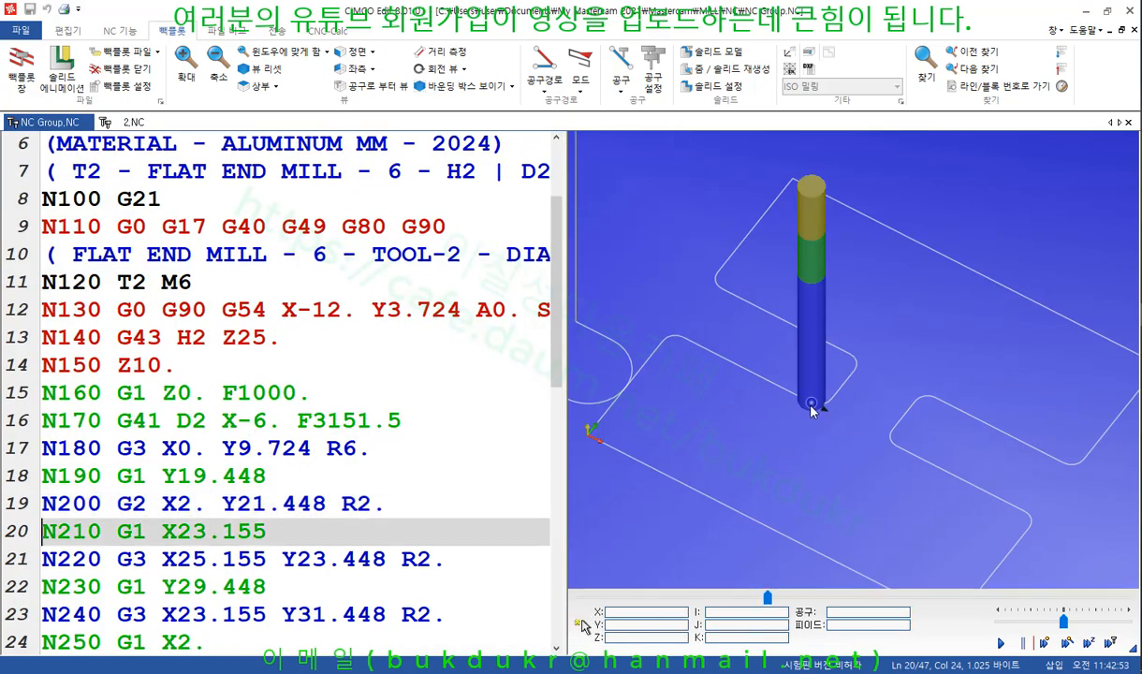
left_click(356, 561)
left_click(328, 538)
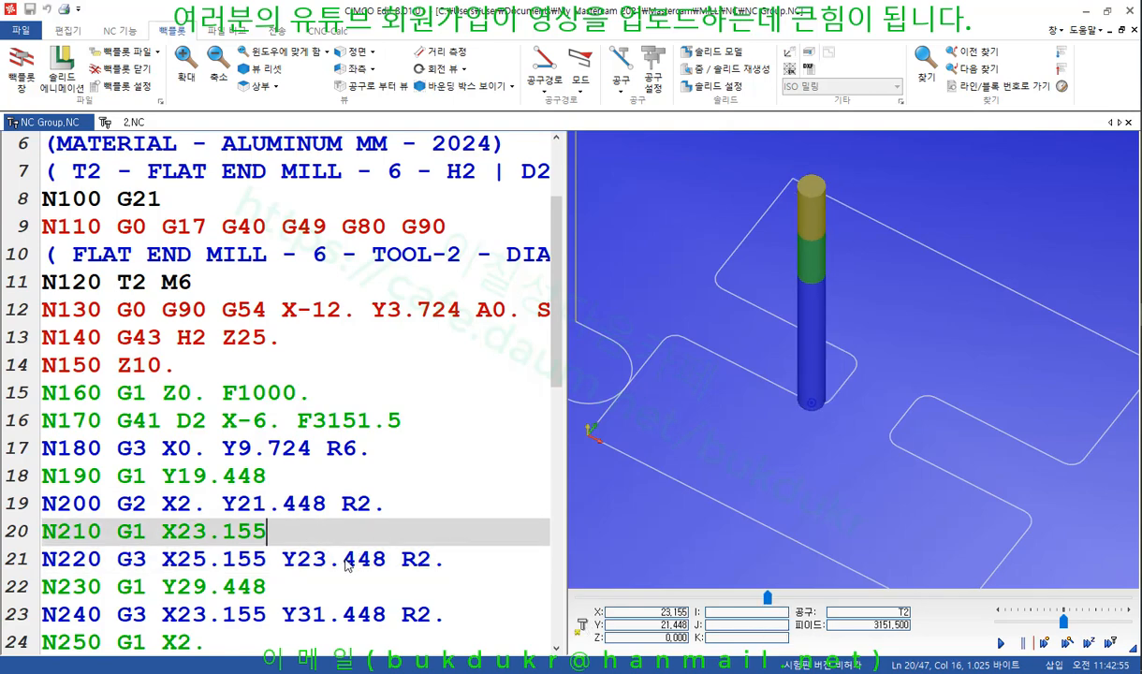
left_click(354, 560)
left_click(333, 538)
left_click(355, 561)
Step: Check the tool positions of blocks N210 and N220 at the sharp slot corners in the 2.NC backplot
left_click(133, 121)
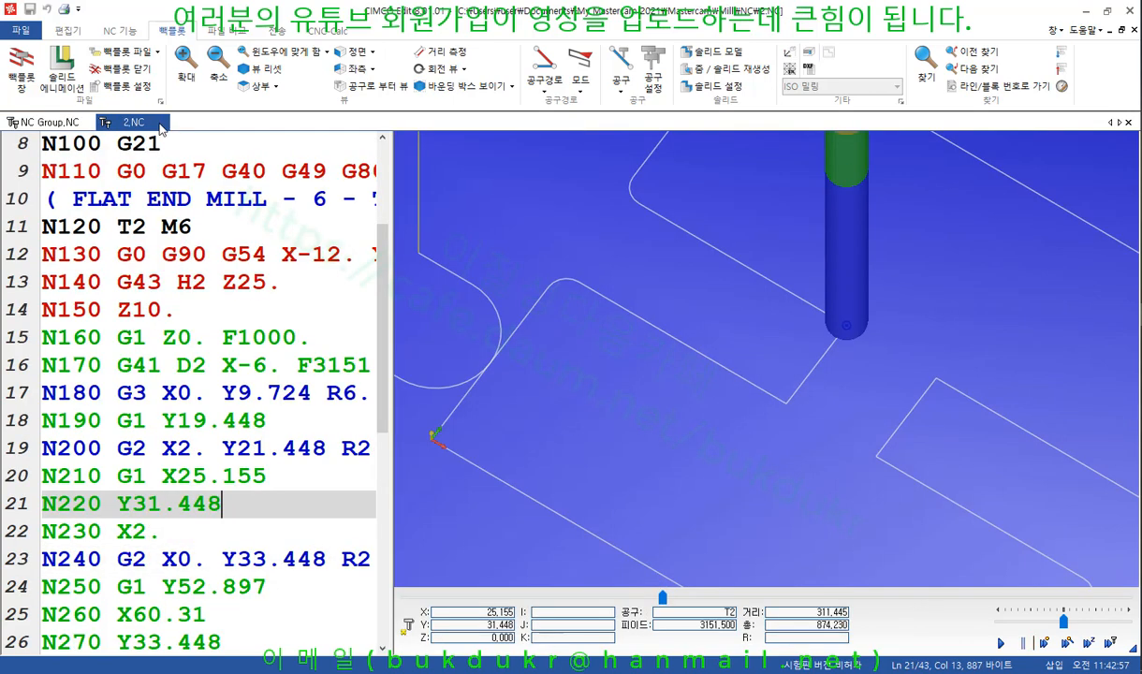
left_click(288, 477)
left_click(290, 496)
left_click(273, 478)
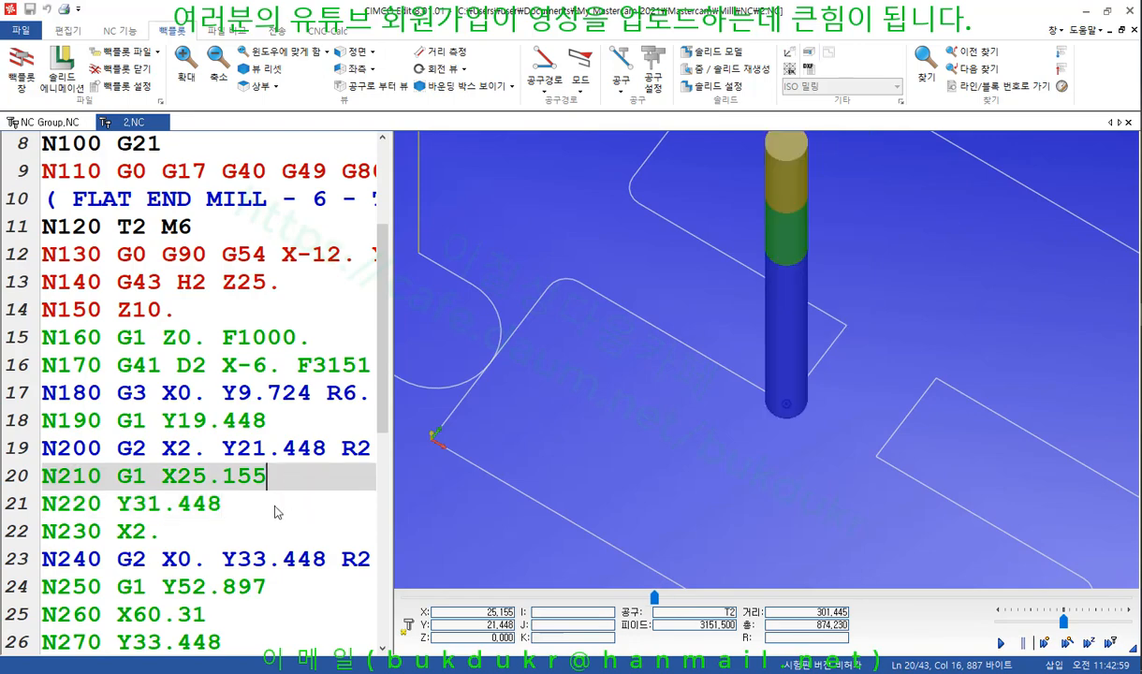
left_click(265, 505)
left_click(273, 481)
Step: Switch to the Mastercam 2021 textbook PDF in Adobe Acrobat and underline 샤프 and 전체 in the corner-style table on page 486
key("alt+Tab")
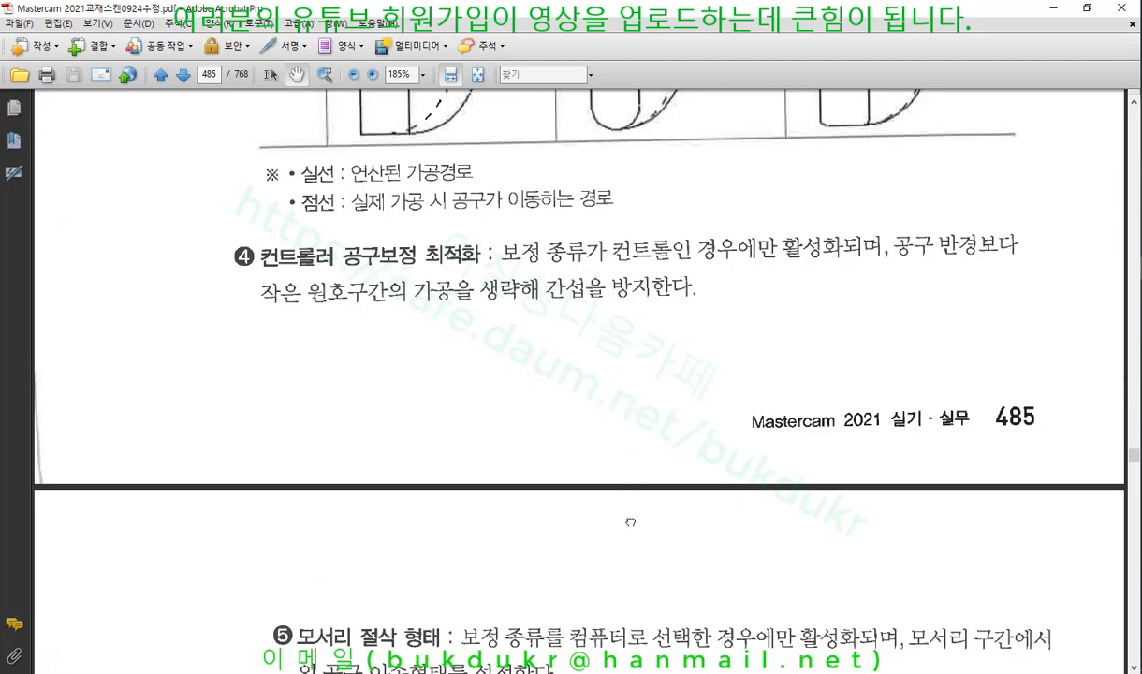
scroll(630, 521, "down", 5)
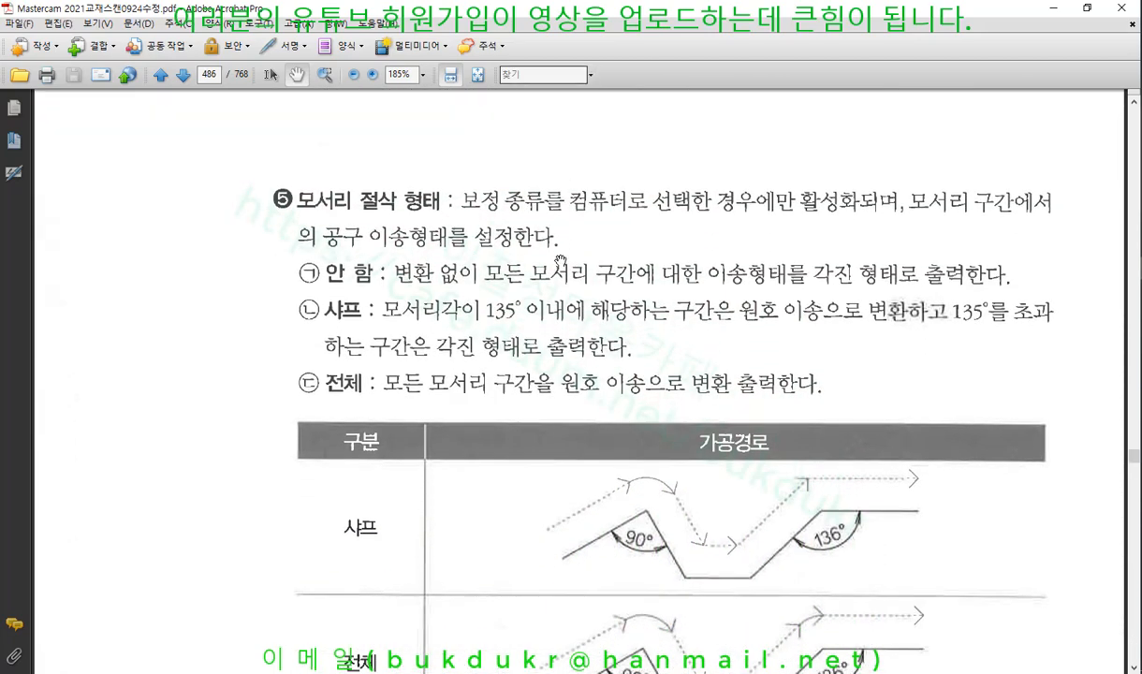
scroll(559, 262, "down", 2)
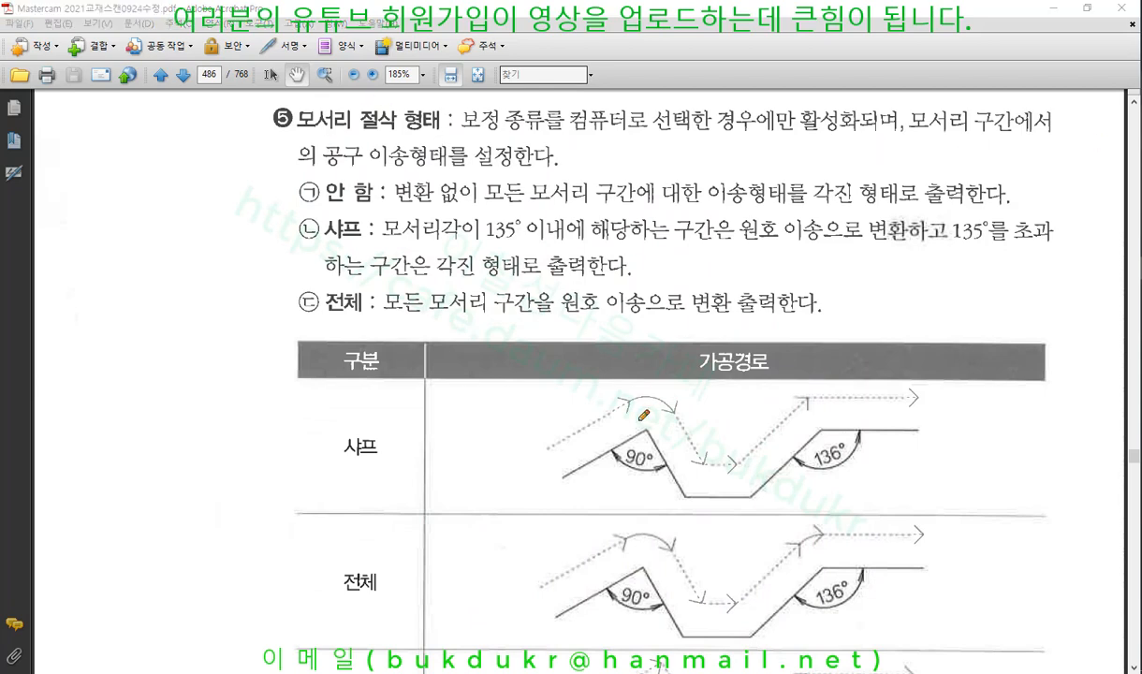
left_click_drag(335, 462, 404, 462)
left_click_drag(343, 595, 384, 595)
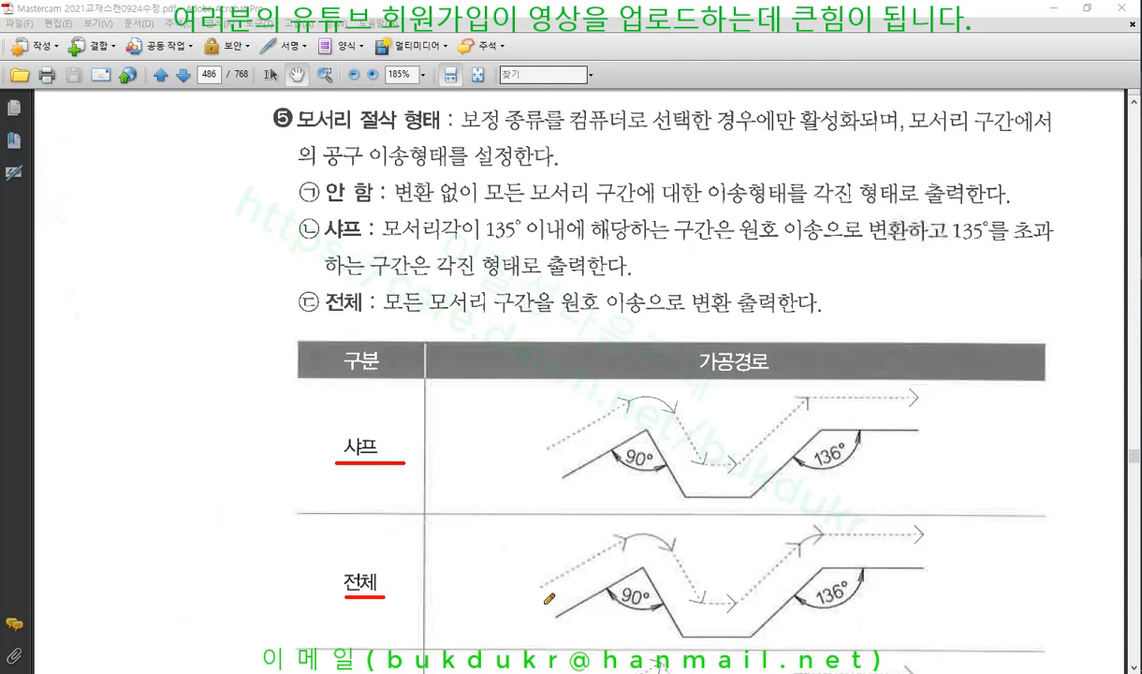
Step: Draw arrows to the wireframe lines in the 샤프 and 전체 rows and underline their corner angle labels
left_click_drag(541, 602, 551, 619)
mouse_move(550, 449)
left_mouse_down()
mouse_move(582, 468)
mouse_move(571, 473)
left_mouse_up()
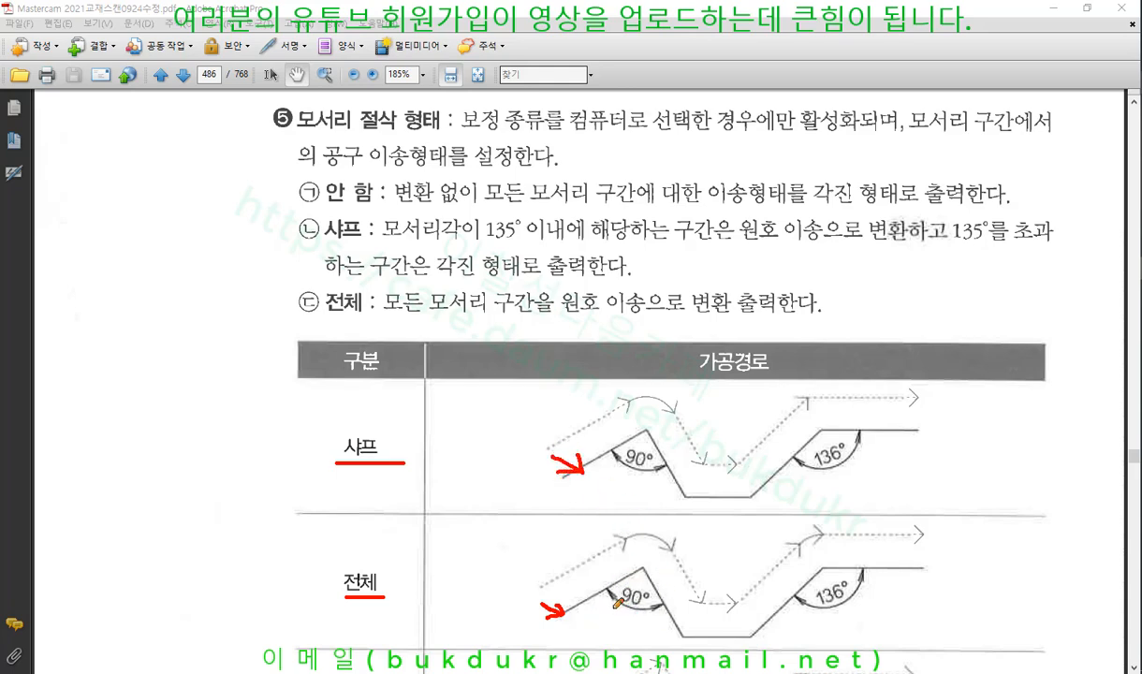
left_click_drag(617, 593, 652, 604)
left_click_drag(811, 604, 859, 590)
left_click_drag(812, 470, 861, 446)
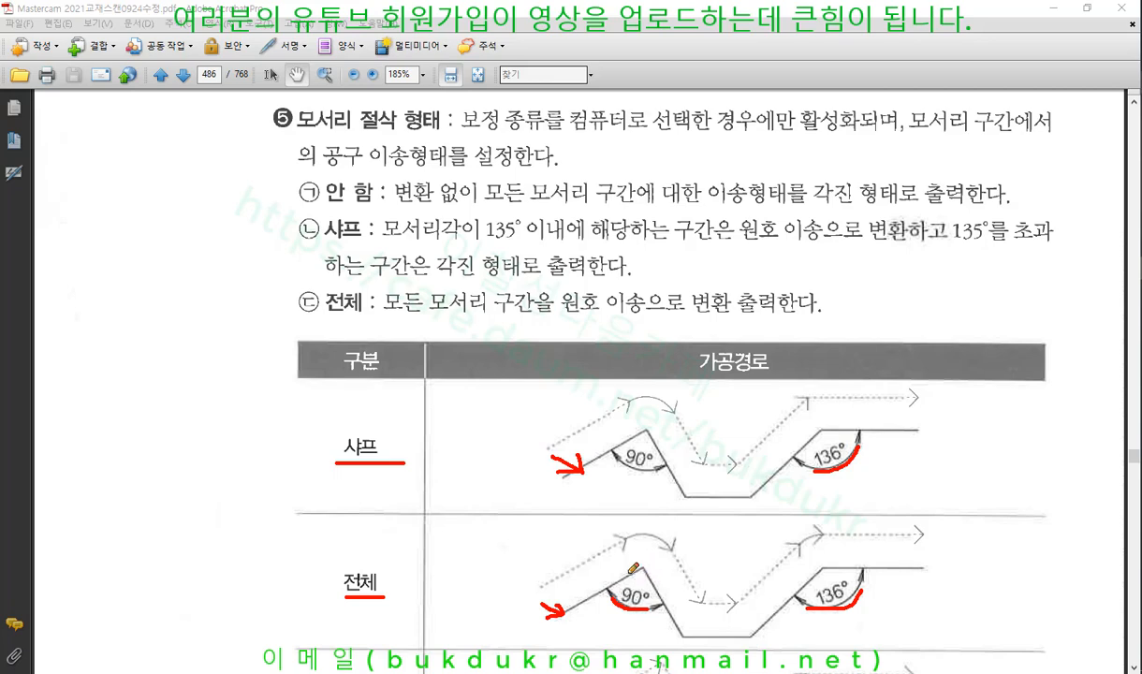
Step: Mark the profile corners and the rounded 90° toolpath corner in the 전체 row, then close the annotation overlay
left_click_drag(637, 566, 648, 568)
mouse_move(678, 627)
left_mouse_down()
mouse_move(750, 637)
mouse_move(756, 628)
left_mouse_up()
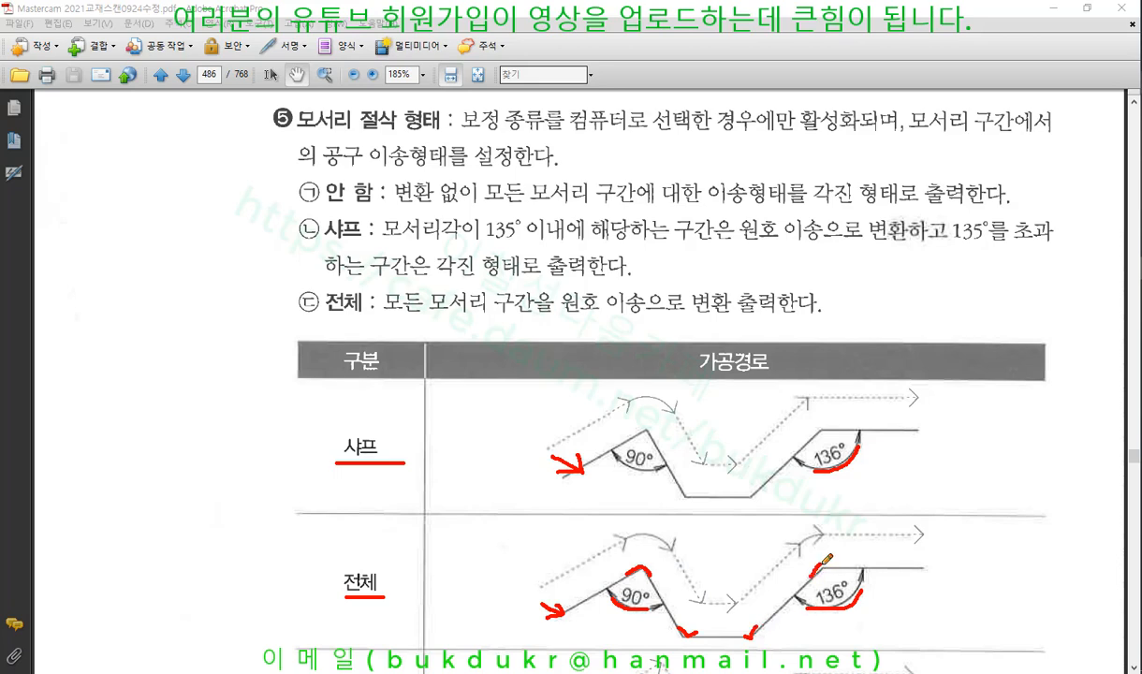
left_click_drag(821, 564, 849, 566)
left_click_drag(629, 534, 669, 539)
left_click_drag(619, 539, 650, 520)
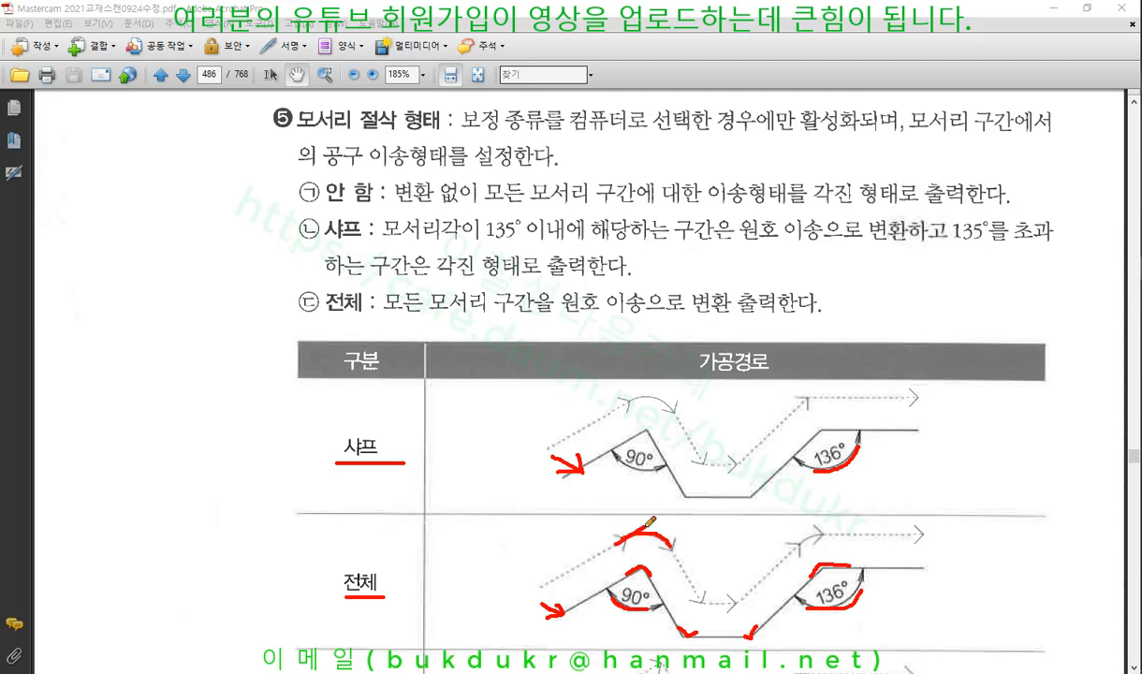
right_click(496, 458)
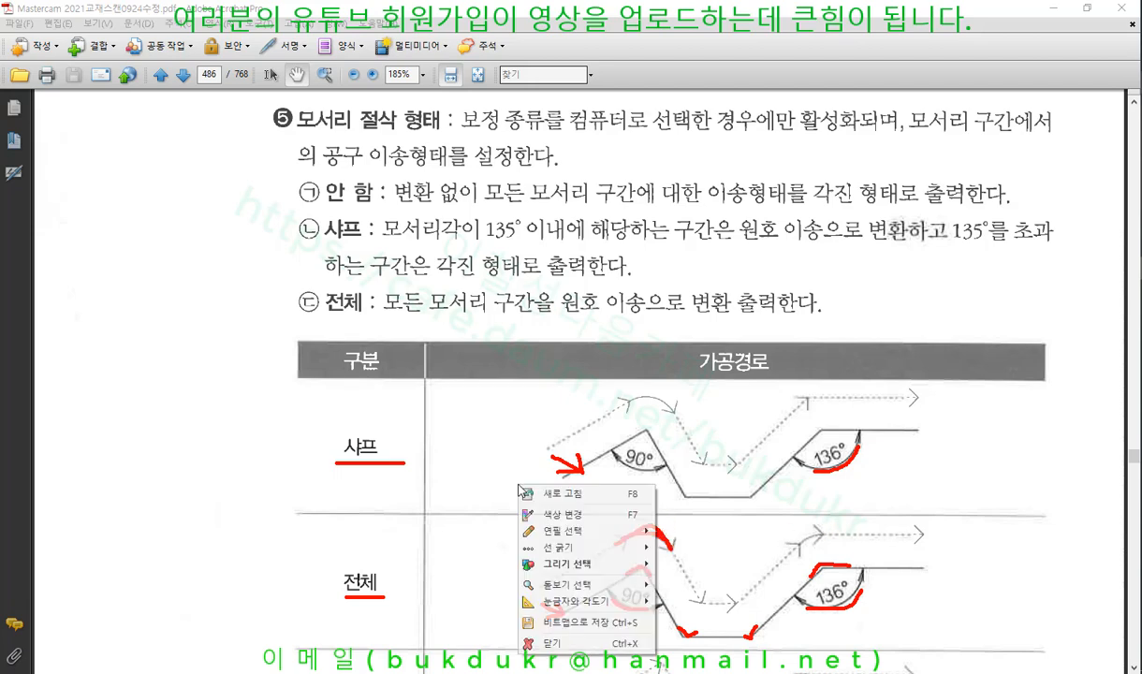
left_click(545, 640)
Step: Mark the sharp toolpath corners in the 안 함 row and contrast them with the rounded 90° corner in the 전체 row
scroll(576, 437, "down", 3)
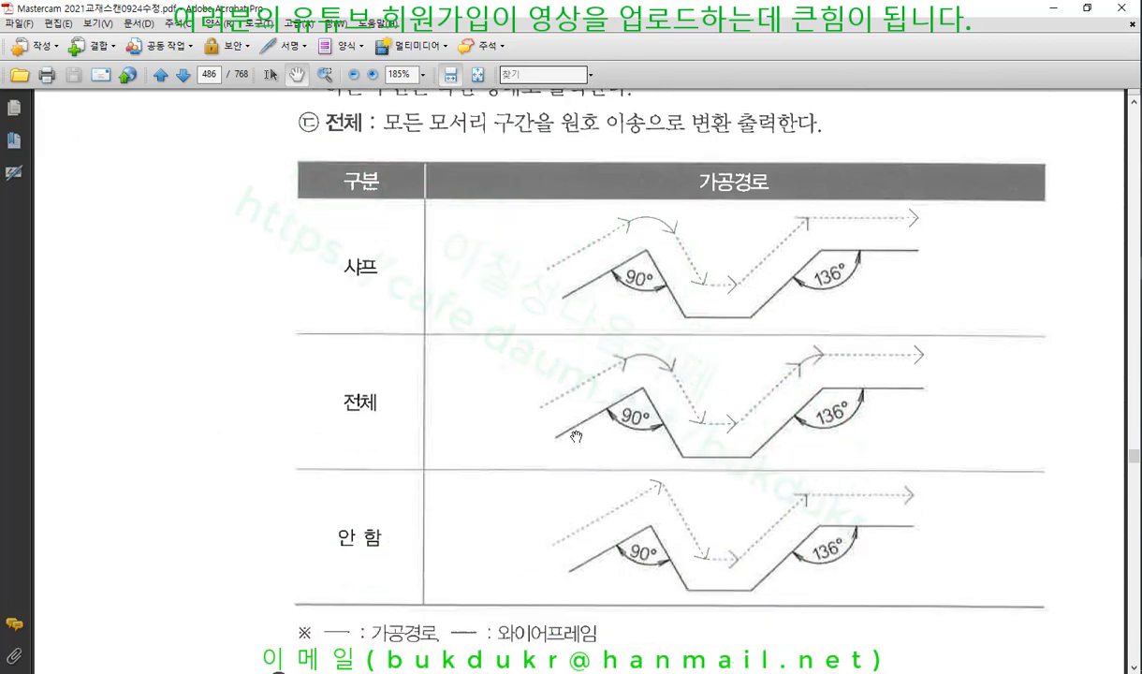
scroll(951, 245, "up", 1)
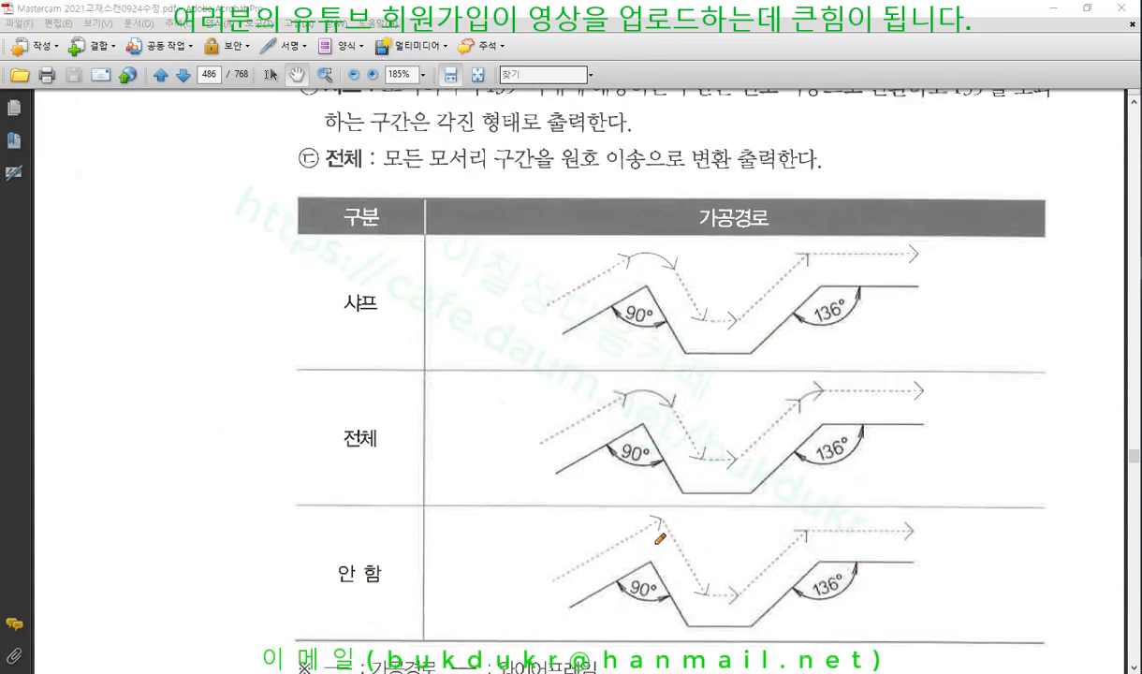
left_click_drag(652, 526, 670, 535)
left_click_drag(803, 532, 826, 530)
mouse_move(623, 394)
left_mouse_down()
mouse_move(642, 388)
mouse_move(674, 404)
left_mouse_up()
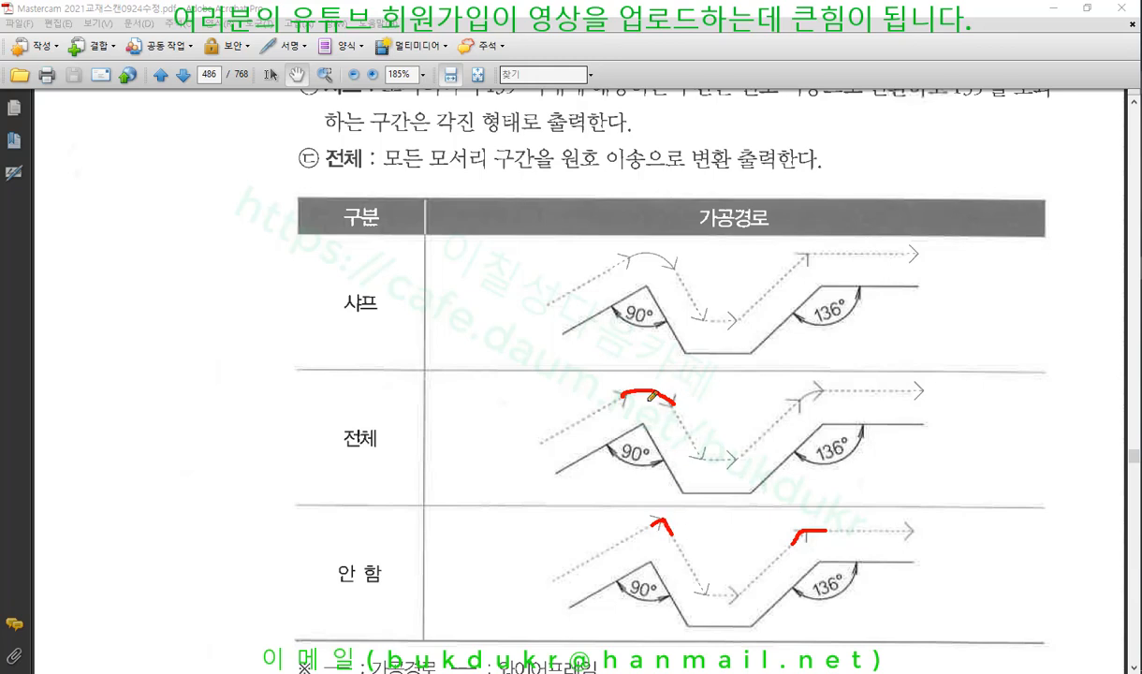
mouse_move(630, 391)
left_mouse_down()
mouse_move(649, 378)
mouse_move(665, 389)
mouse_move(642, 362)
mouse_move(752, 372)
left_mouse_up()
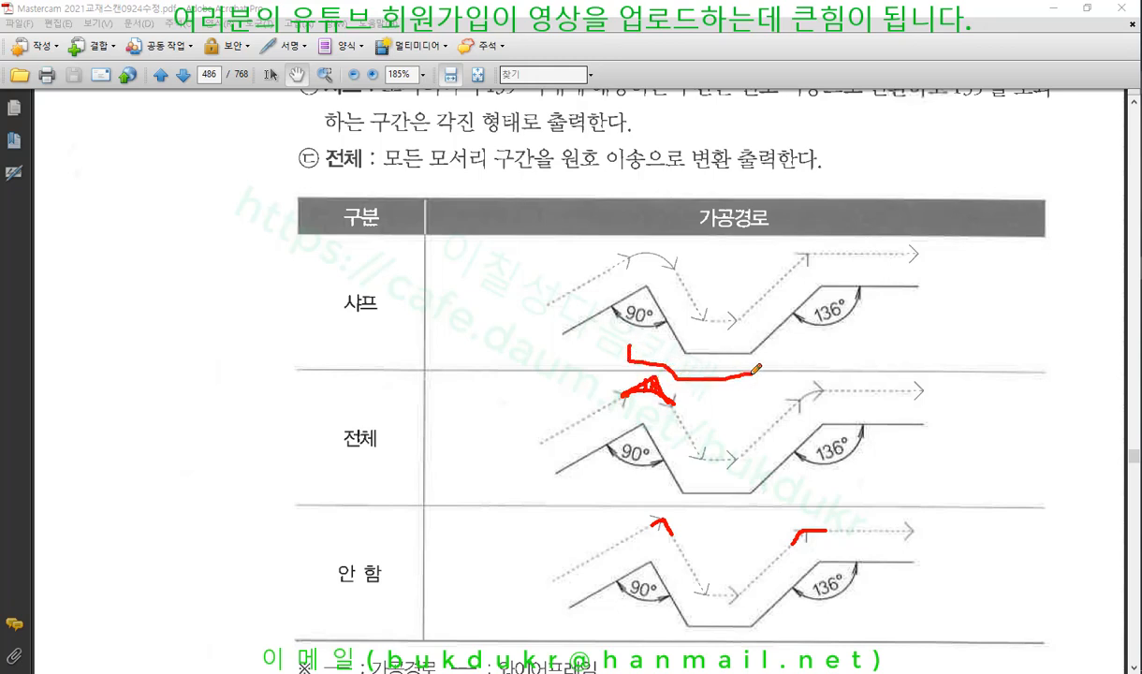
left_click_drag(628, 349, 624, 329)
mouse_move(625, 541)
left_mouse_down()
mouse_move(661, 520)
mouse_move(676, 545)
left_mouse_up()
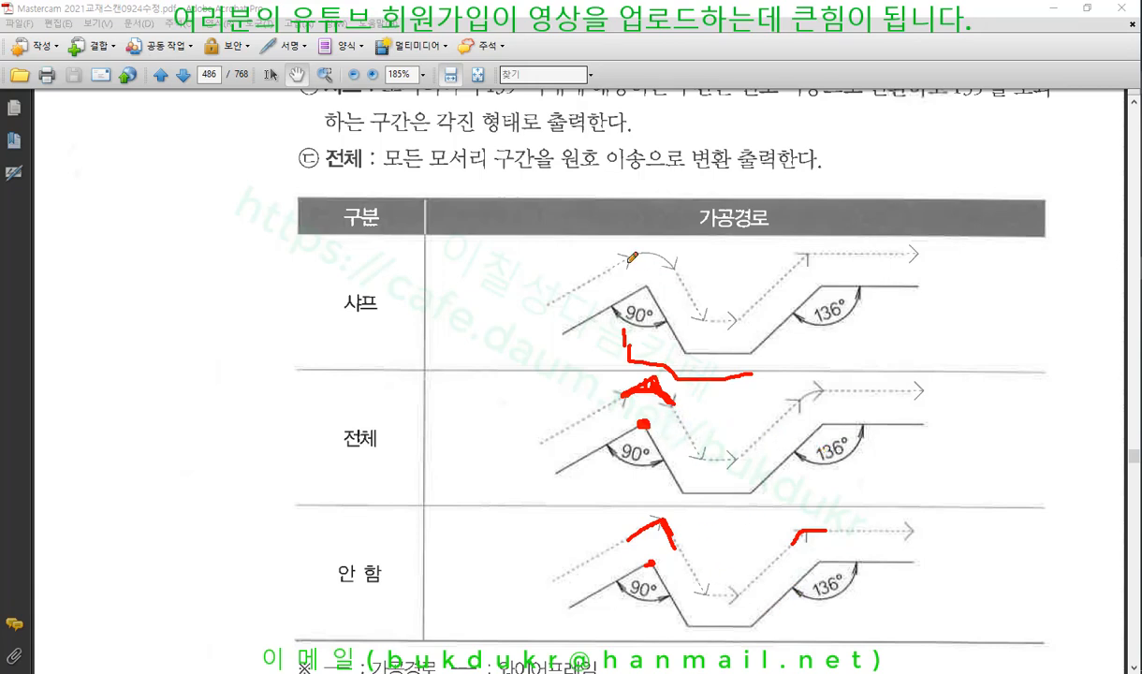
Step: Trace the rounded path and edges at the 90° corner in the 샤프 row, and circle and trace the 136° corner
left_click_drag(627, 262, 662, 258)
mouse_move(823, 297)
left_mouse_down()
mouse_move(823, 276)
mouse_move(830, 290)
left_mouse_up()
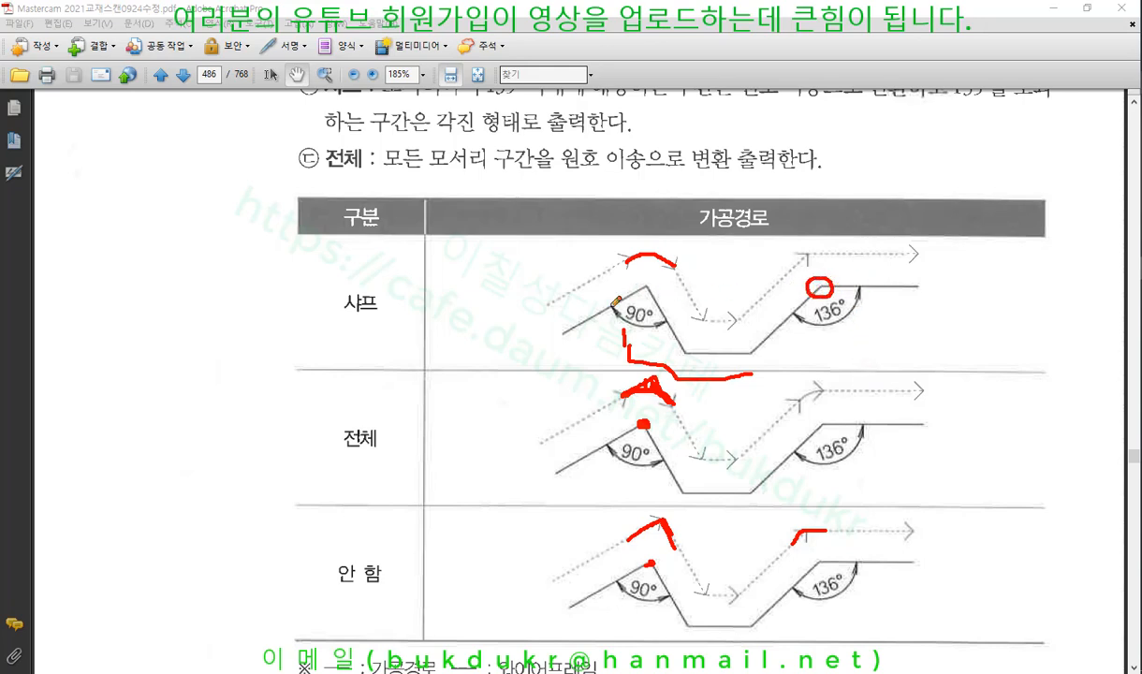
mouse_move(603, 310)
left_mouse_down()
mouse_move(625, 297)
mouse_move(658, 306)
left_mouse_up()
mouse_move(783, 321)
left_mouse_down()
mouse_move(807, 290)
mouse_move(917, 282)
left_mouse_up()
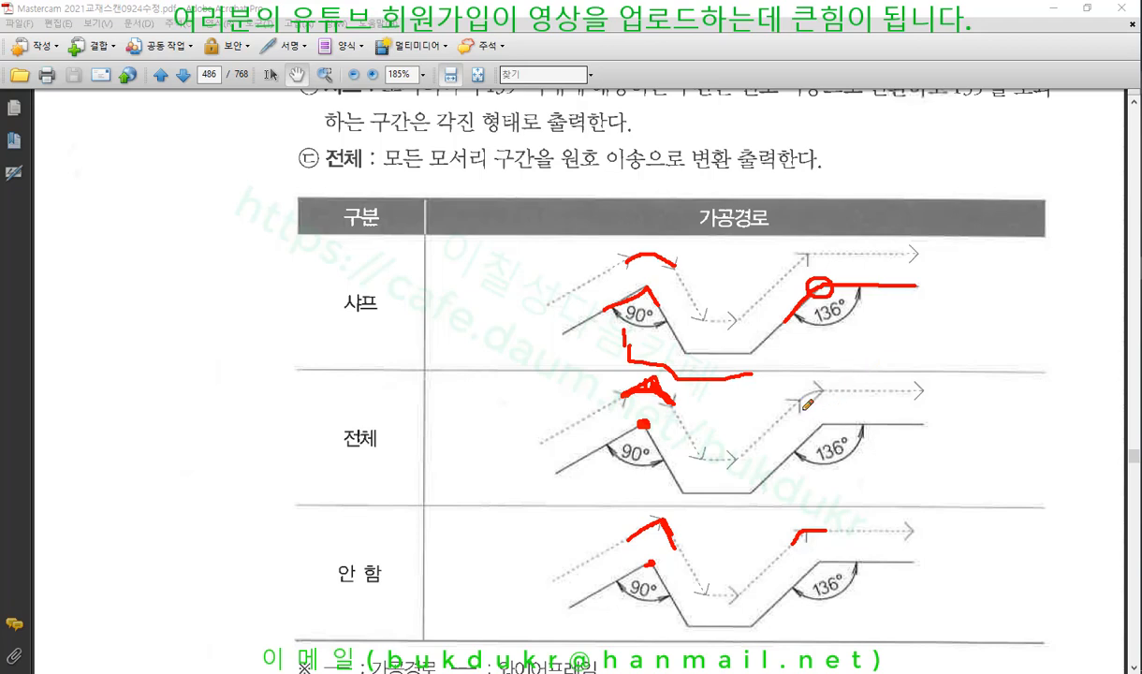
Step: Box the rounded 136° path corner in the 전체 row and write an underlined 135° with an arrow to that angle
mouse_move(801, 410)
left_mouse_down()
mouse_move(794, 386)
mouse_move(824, 382)
mouse_move(811, 408)
left_mouse_up()
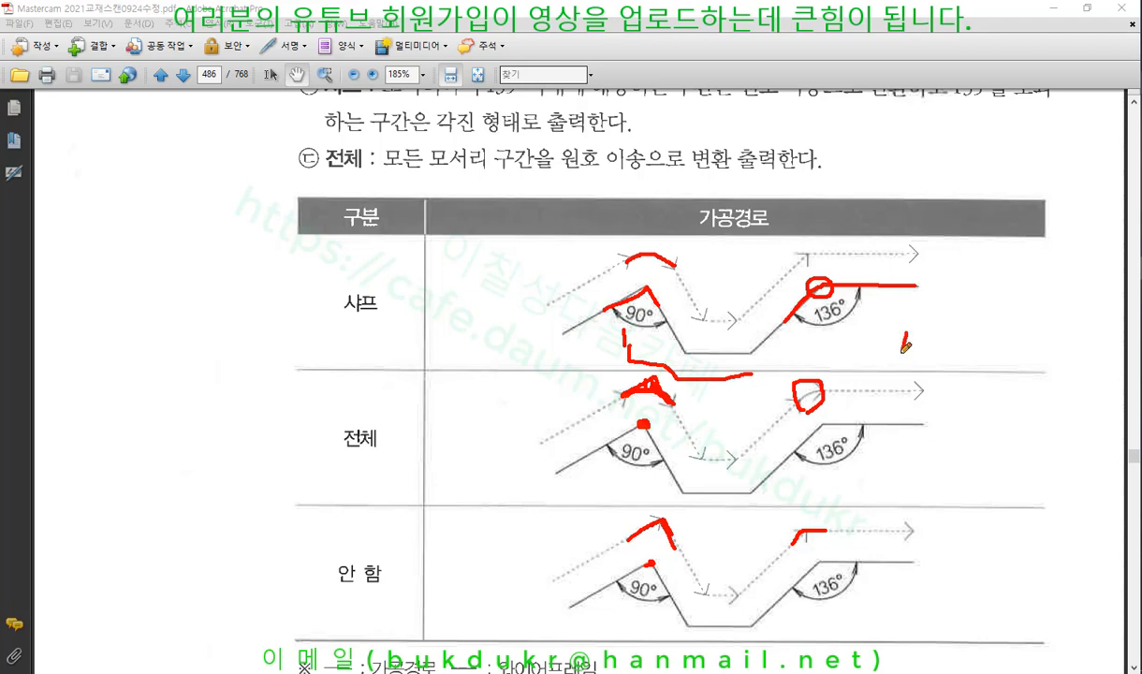
mouse_move(898, 367)
left_mouse_down()
mouse_move(911, 337)
mouse_move(915, 367)
mouse_move(939, 350)
mouse_move(939, 364)
mouse_move(964, 327)
mouse_move(980, 330)
left_mouse_up()
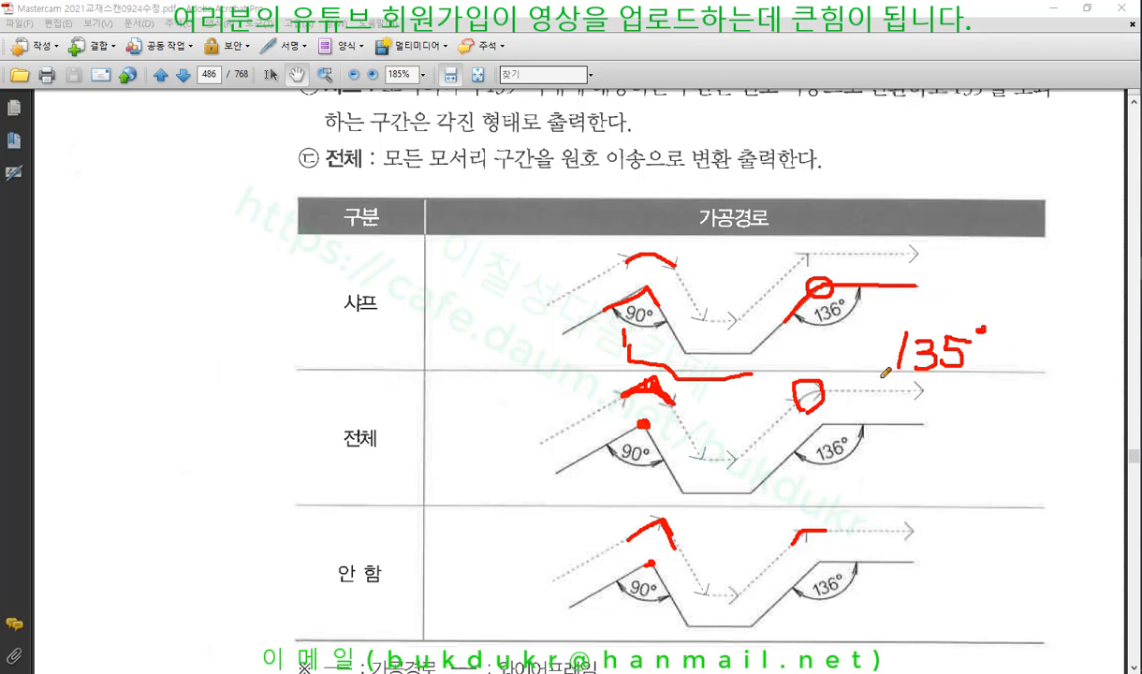
mouse_move(877, 377)
left_mouse_down()
mouse_move(1007, 377)
mouse_move(932, 482)
mouse_move(859, 466)
left_mouse_up()
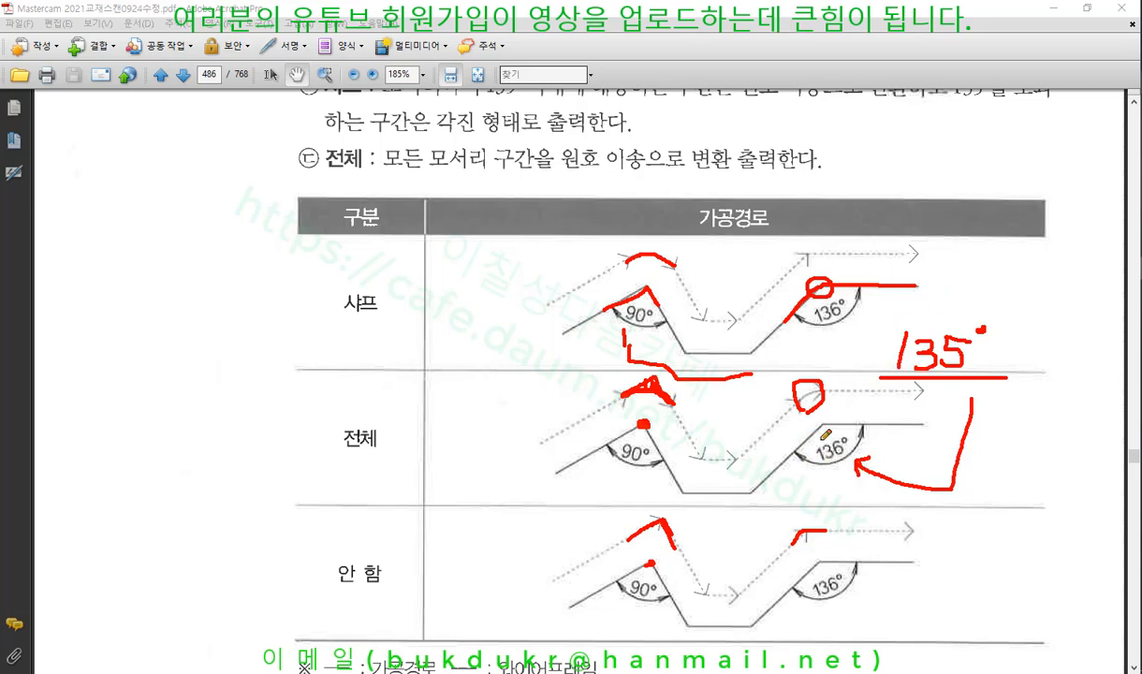
Step: Trace the edges and angle of the 136° corner in the 전체 row and sketch flatter edges from its vertex
left_click_drag(823, 426, 778, 477)
mouse_move(807, 440)
left_mouse_down()
mouse_move(870, 423)
mouse_move(828, 450)
mouse_move(810, 452)
mouse_move(854, 426)
left_mouse_up()
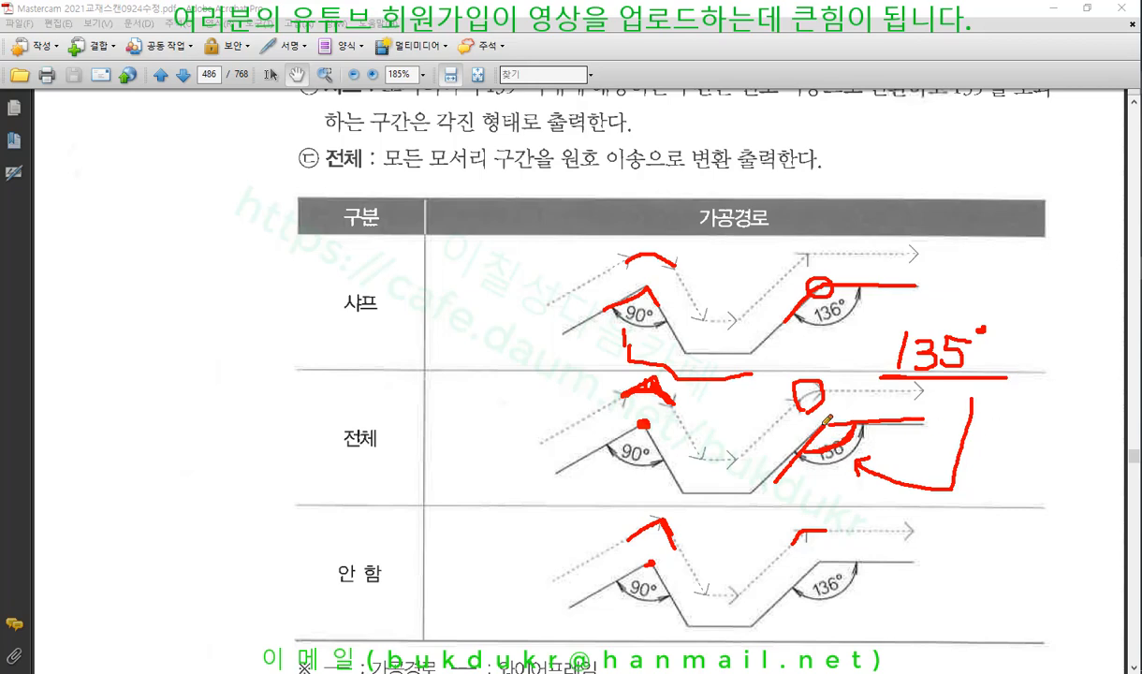
left_click_drag(826, 420, 724, 485)
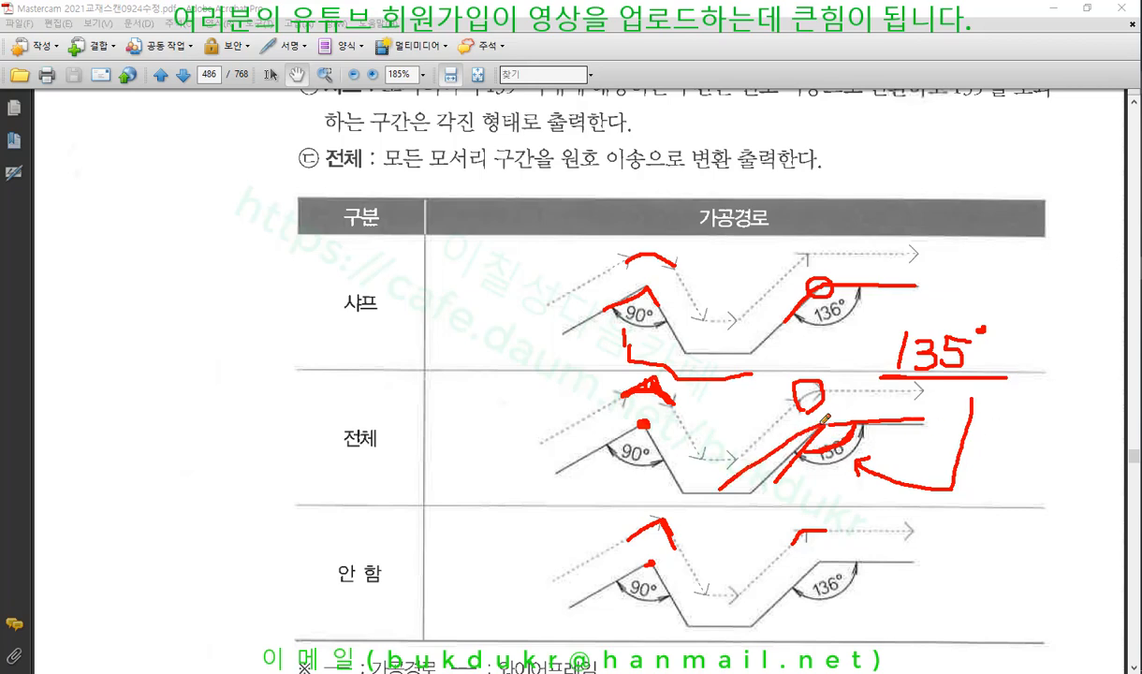
left_click_drag(828, 419, 733, 466)
left_click_drag(827, 421, 869, 421)
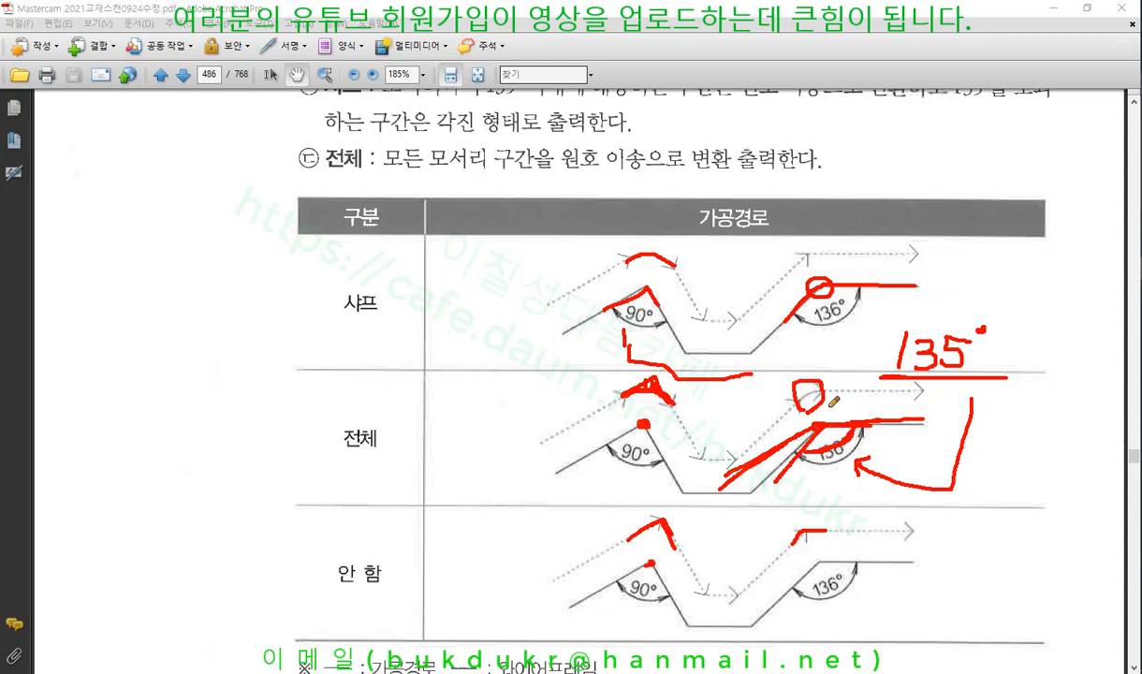
Step: Box the 136° path corner in the 샤프 row, box the 샤프 and 전체 labels, and underline 안 함
mouse_move(802, 267)
left_mouse_down()
mouse_move(790, 253)
mouse_move(820, 249)
mouse_move(802, 267)
left_mouse_up()
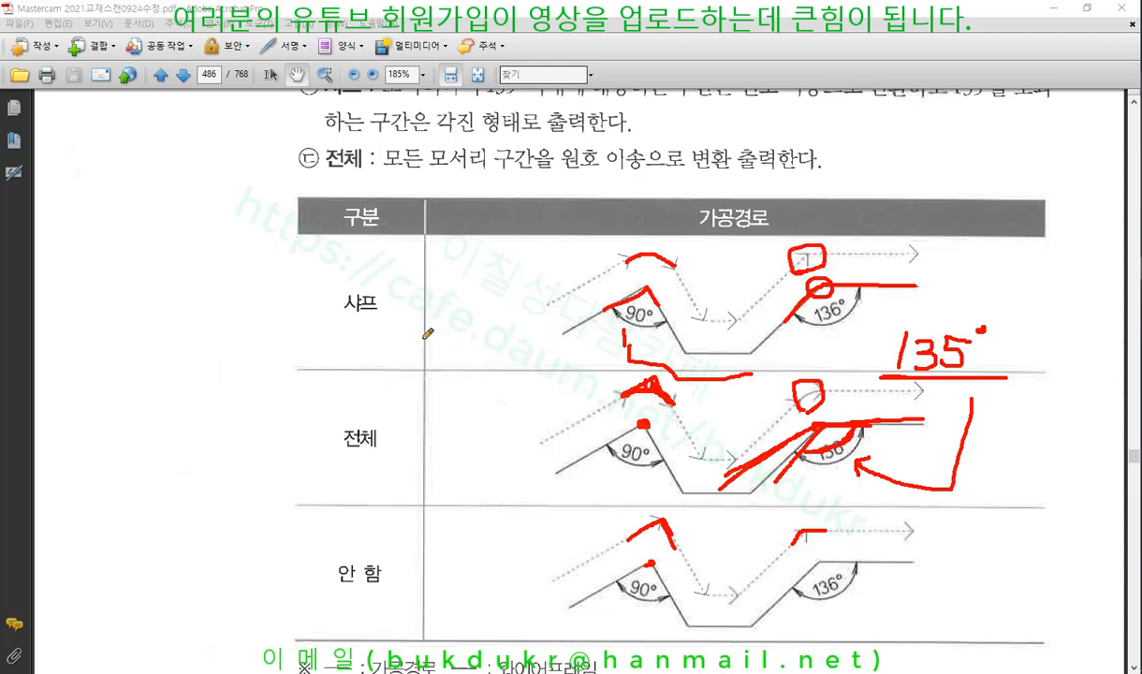
mouse_move(324, 323)
left_mouse_down()
mouse_move(385, 322)
mouse_move(400, 283)
mouse_move(391, 318)
left_mouse_up()
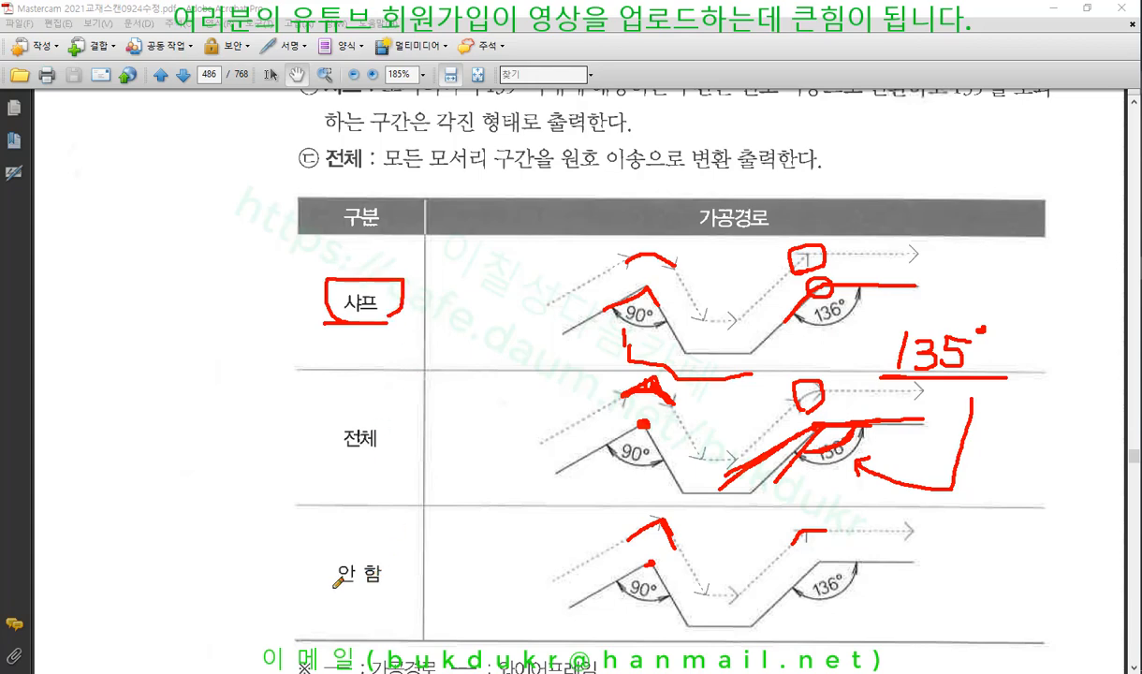
left_click_drag(324, 589, 381, 586)
left_click_drag(338, 451, 381, 447)
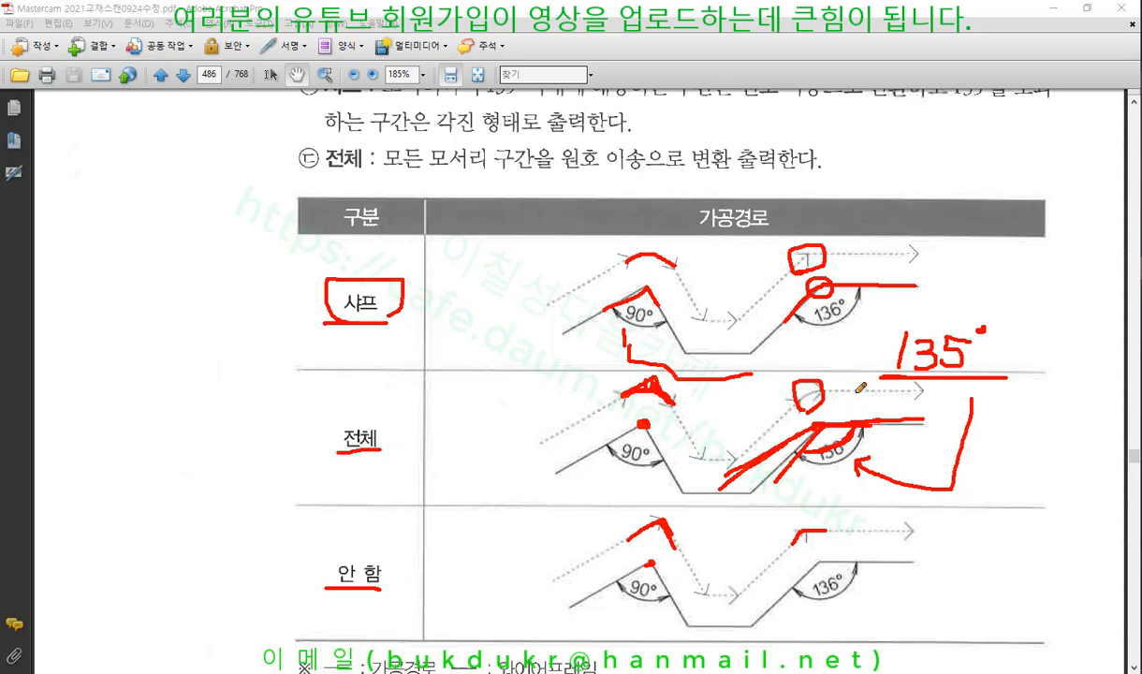
mouse_move(330, 457)
left_mouse_down()
mouse_move(391, 419)
mouse_move(331, 453)
left_mouse_up()
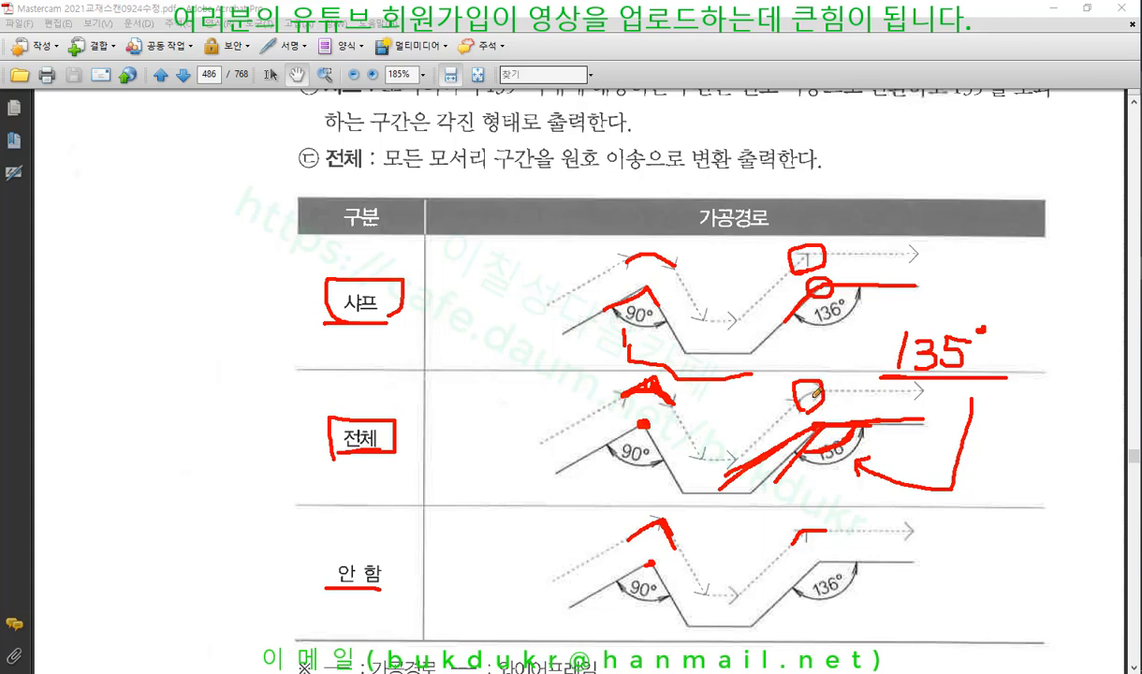
Step: Sketch an enlarged callout of the 전체 row's 136° corner arc, marking its two ends and its length with arrows
mouse_move(803, 380)
left_mouse_down()
mouse_move(806, 349)
mouse_move(1001, 283)
left_mouse_up()
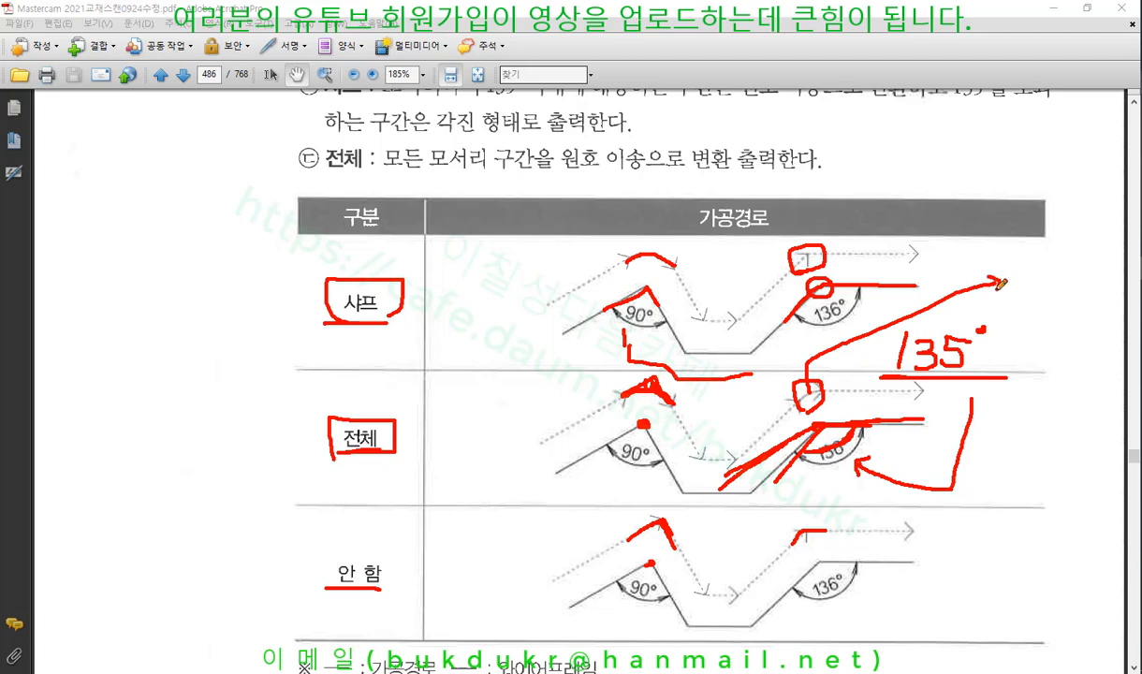
left_click_drag(1012, 291, 1082, 269)
left_click_drag(1021, 288, 1089, 266)
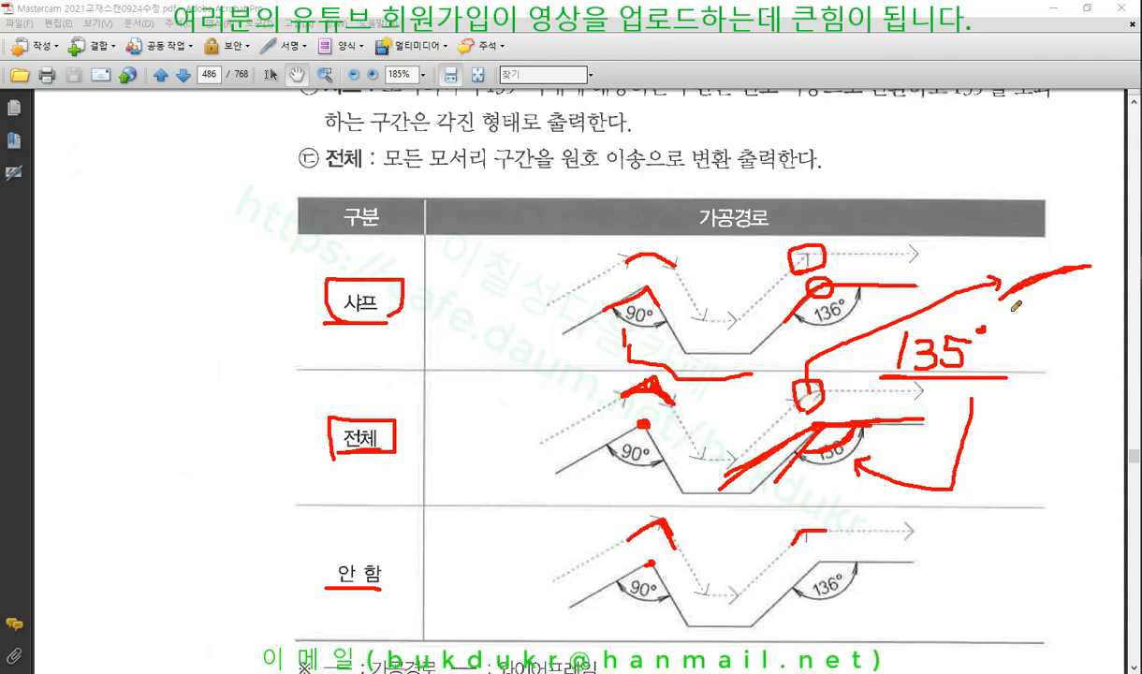
left_click_drag(1039, 290, 1061, 342)
left_click_drag(1000, 289, 1018, 303)
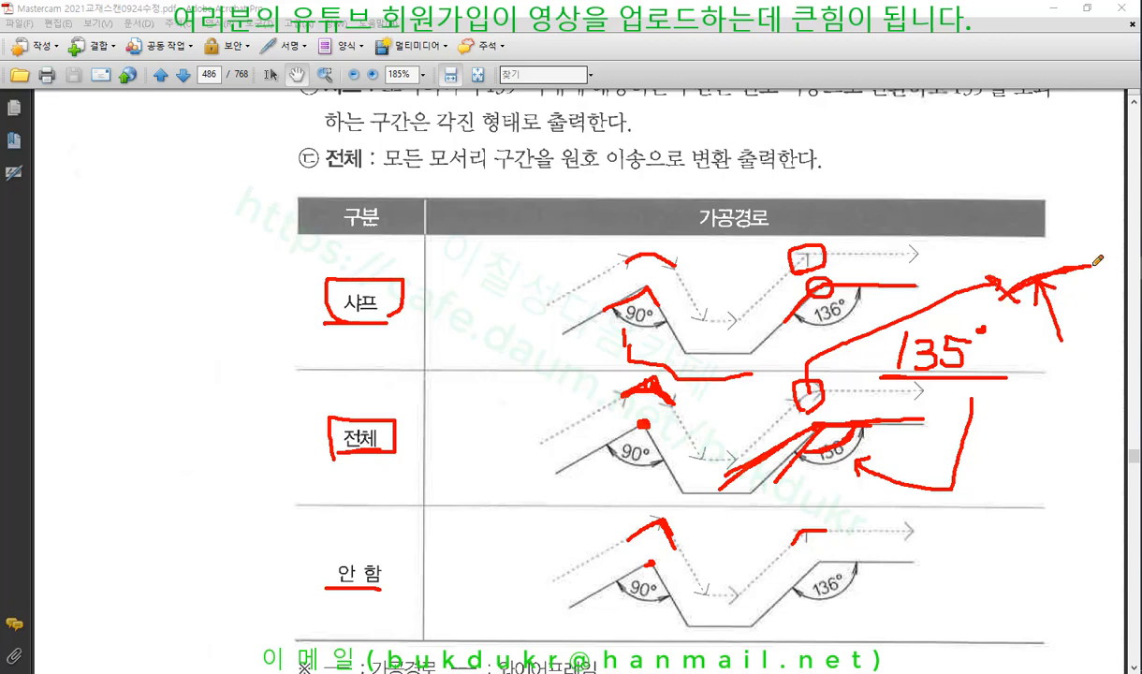
left_click_drag(1092, 245, 1095, 277)
mouse_move(1016, 261)
left_mouse_down()
mouse_move(1072, 245)
mouse_move(1066, 260)
mouse_move(1031, 267)
left_mouse_up()
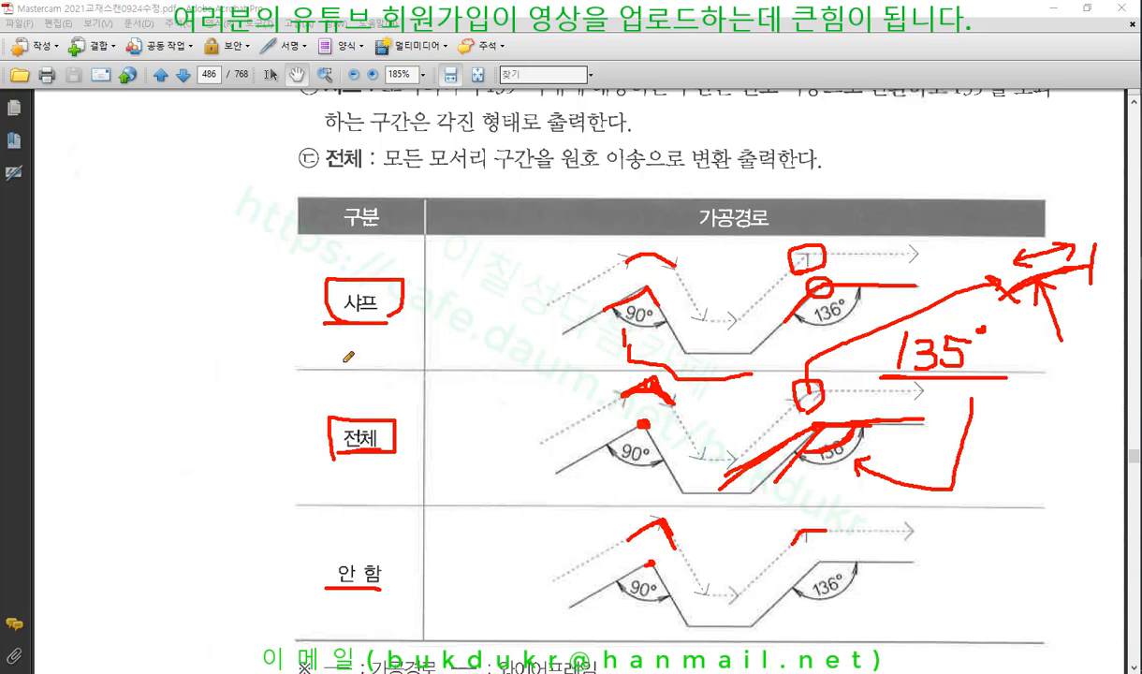
Step: Box the 안 함 label and draw an arrow pointing to the 전체 label
mouse_move(327, 585)
left_mouse_down()
mouse_move(329, 562)
mouse_move(386, 561)
mouse_move(389, 589)
left_mouse_up()
left_click_drag(272, 430, 321, 429)
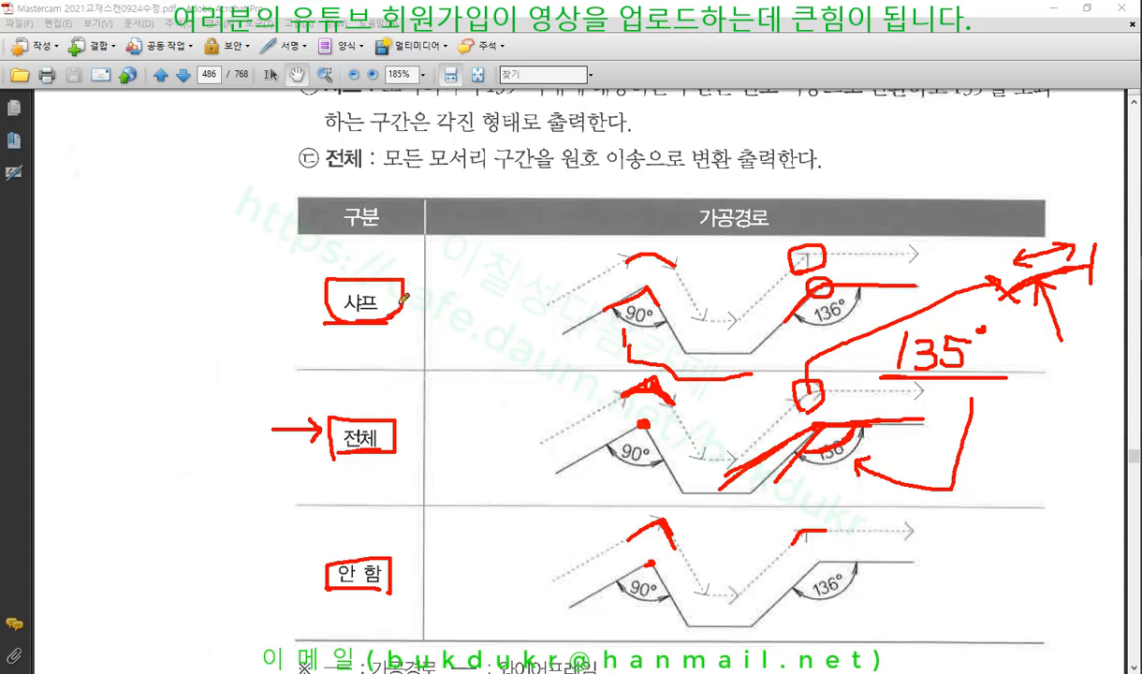
Step: Circle the handwritten 135°, trace the 샤프 row's path past its 136° corner, and underline and check-mark the 샤프 label
mouse_move(889, 334)
left_mouse_down()
mouse_move(964, 298)
mouse_move(873, 371)
mouse_move(888, 330)
left_mouse_up()
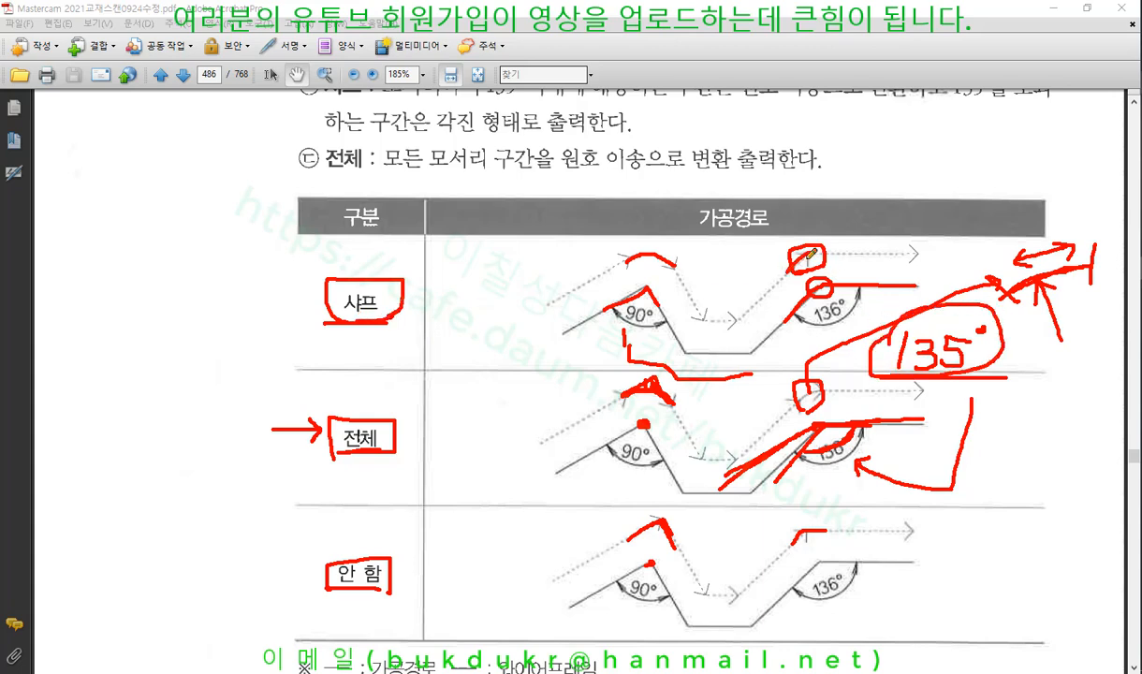
left_click_drag(828, 254, 875, 253)
left_click_drag(312, 329, 426, 328)
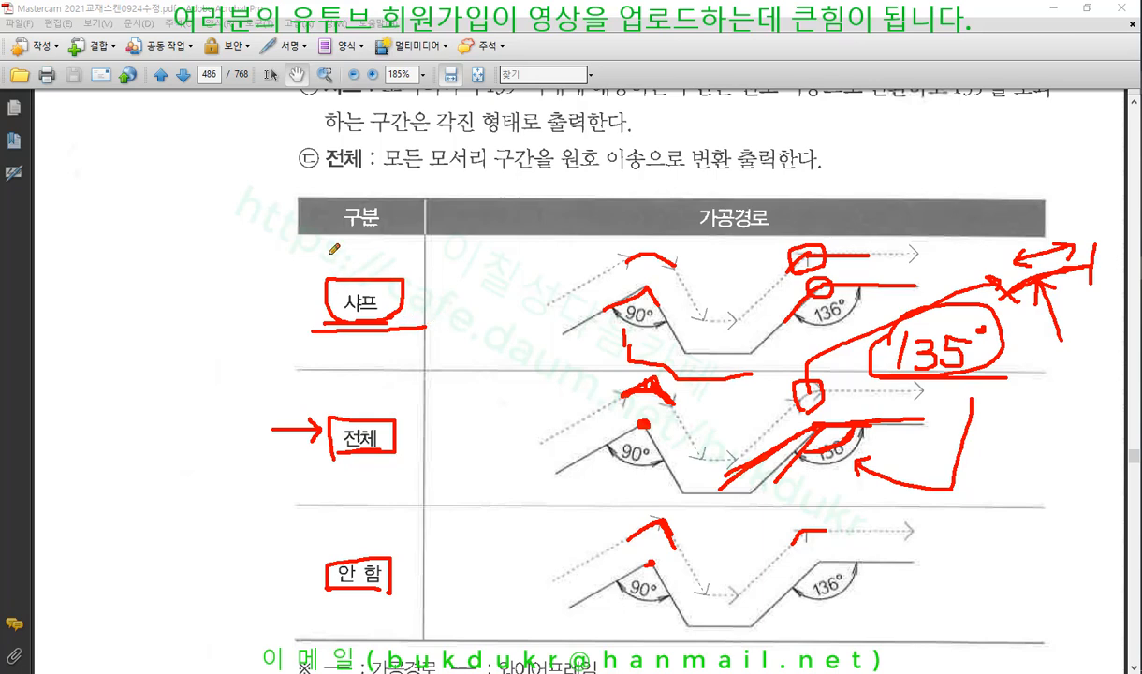
left_click_drag(329, 252, 380, 242)
Step: Draw a second box around the 안 함 label and trace that row's tool path around the 90° corner
left_click_drag(320, 590, 399, 596)
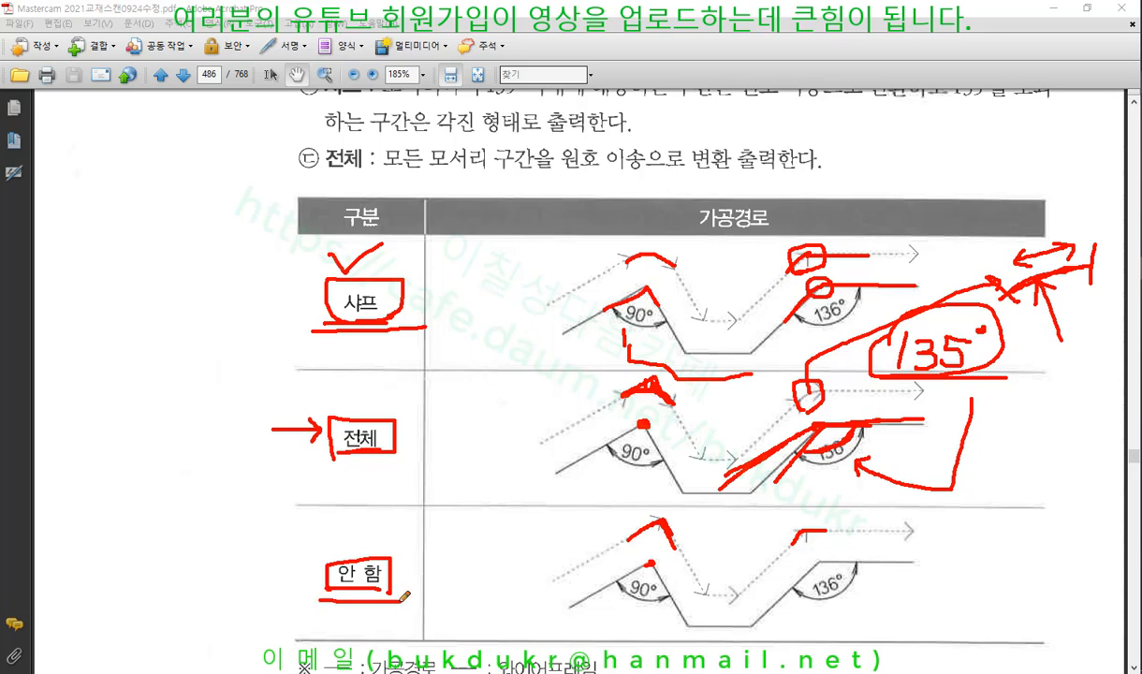
mouse_move(317, 608)
left_mouse_down()
mouse_move(315, 557)
mouse_move(398, 554)
mouse_move(401, 616)
left_mouse_up()
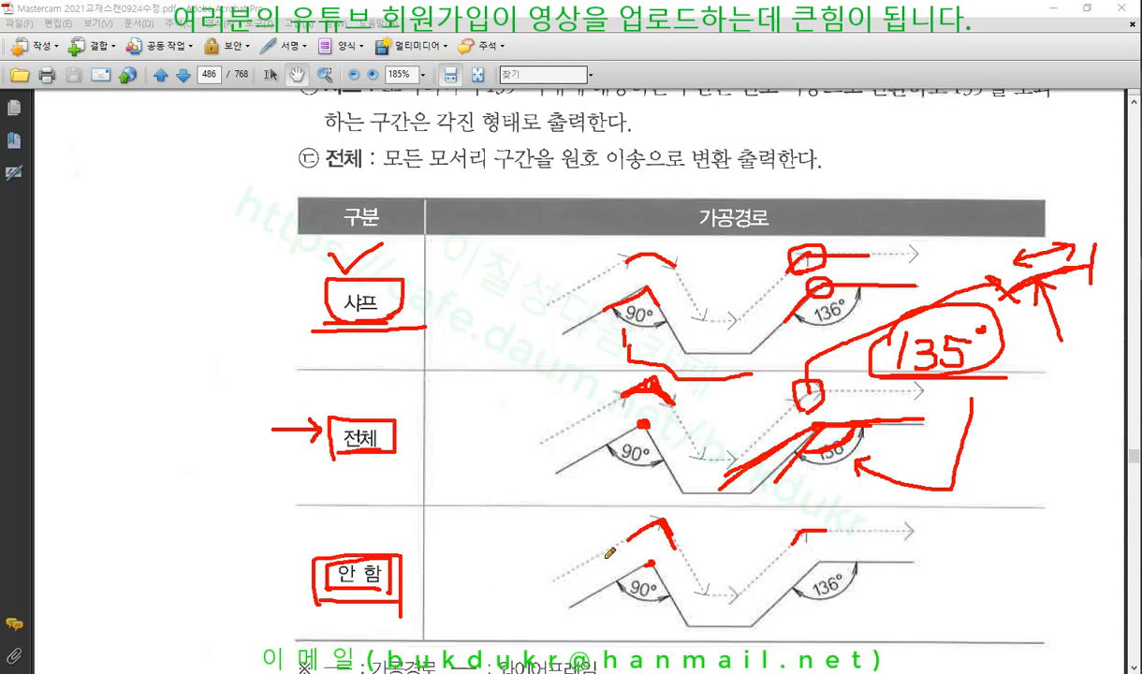
mouse_move(648, 523)
left_mouse_down()
mouse_move(638, 526)
mouse_move(655, 530)
mouse_move(635, 526)
mouse_move(654, 527)
left_mouse_up()
mouse_move(556, 574)
left_mouse_down()
mouse_move(655, 524)
mouse_move(693, 570)
left_mouse_up()
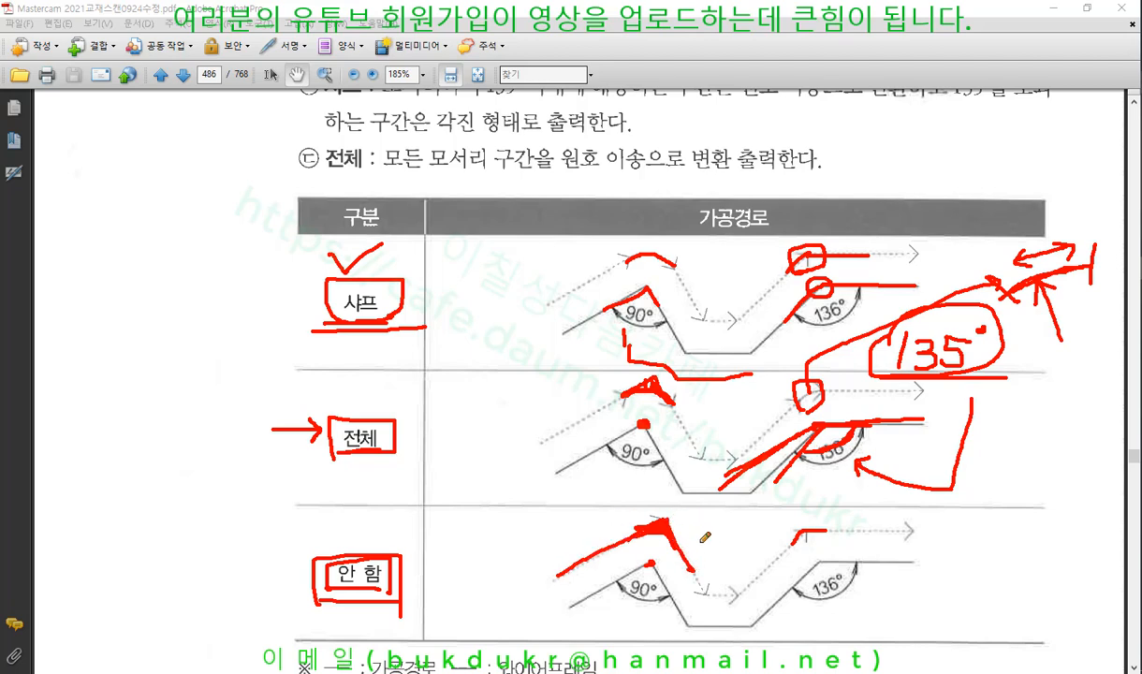
Step: Trace the tool path in the 전체 row, draw an arrow to the 안 함 label, and circle the 샤프 label
mouse_move(557, 433)
left_mouse_down()
mouse_move(609, 398)
mouse_move(676, 401)
left_mouse_up()
mouse_move(542, 437)
left_mouse_down()
mouse_move(646, 379)
mouse_move(679, 433)
mouse_move(738, 451)
mouse_move(733, 407)
mouse_move(796, 367)
left_mouse_up()
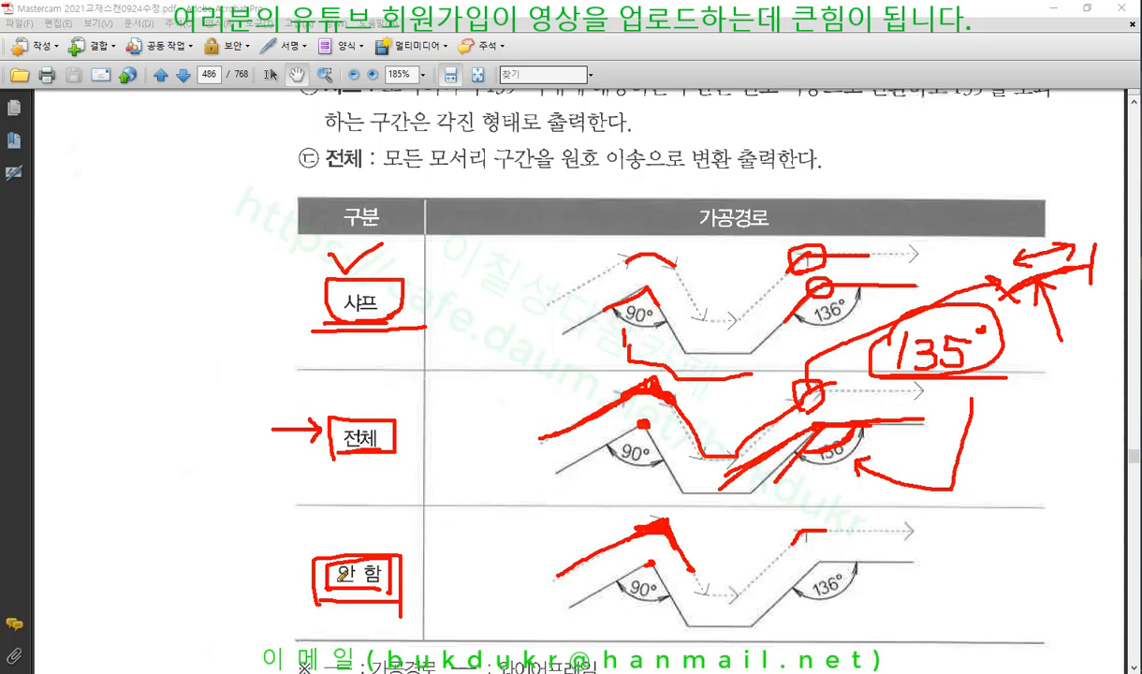
mouse_move(276, 538)
left_mouse_down()
mouse_move(322, 556)
mouse_move(296, 568)
mouse_move(313, 537)
left_mouse_up()
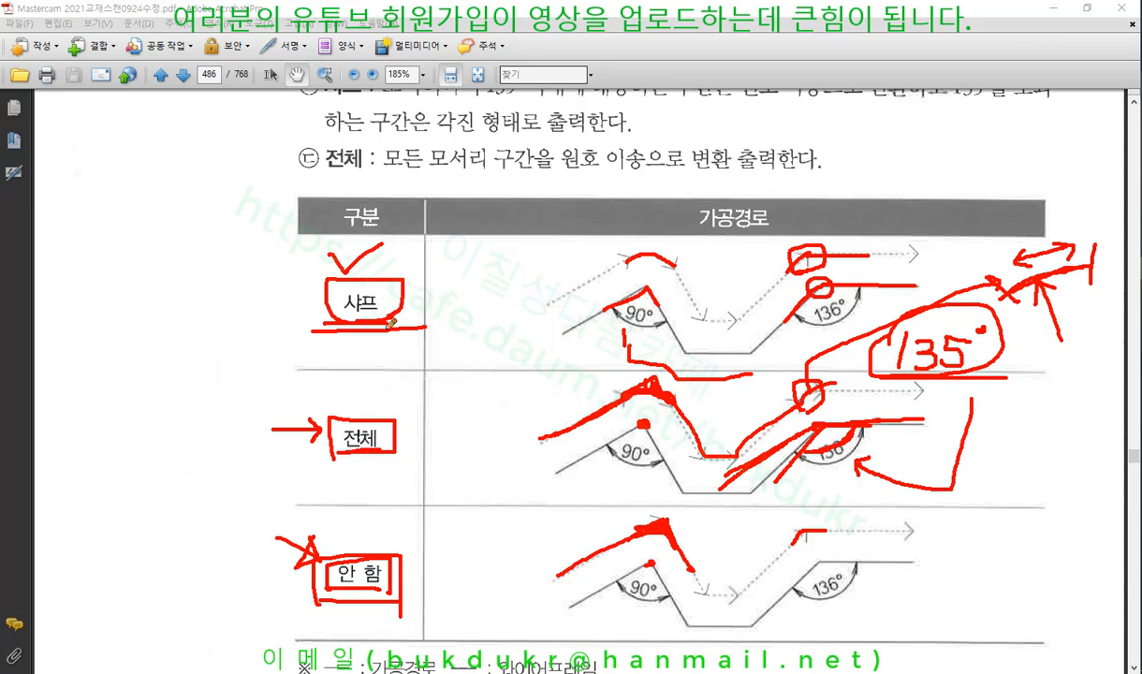
mouse_move(369, 327)
left_mouse_down()
mouse_move(304, 264)
mouse_move(391, 250)
mouse_move(359, 321)
left_mouse_up()
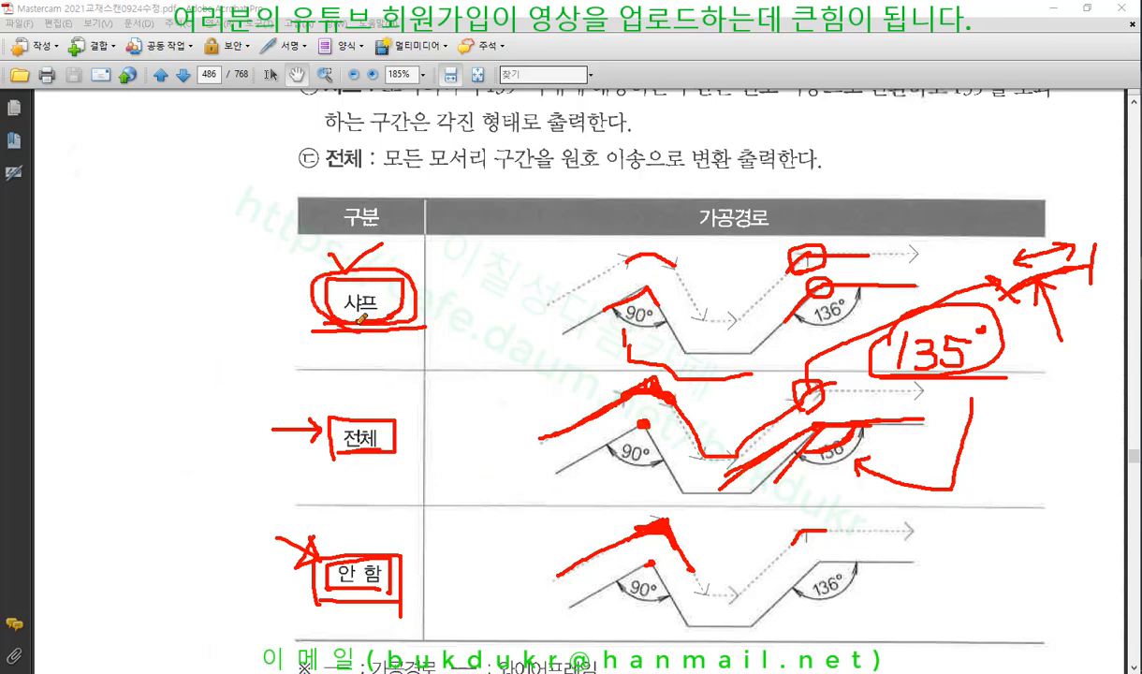
Step: Clear the annotations and underline the description of 모서리 절삭 형태 above the table
right_click(511, 263)
left_click(538, 416)
scroll(524, 405, "up", 3)
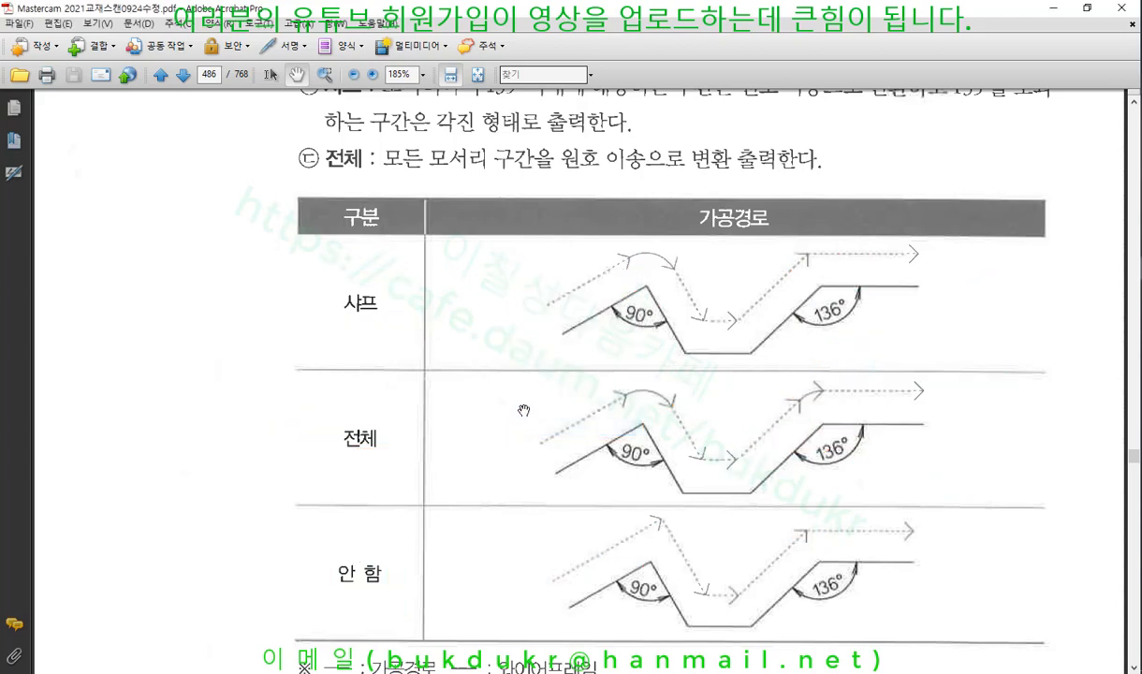
scroll(524, 402, "up", 3)
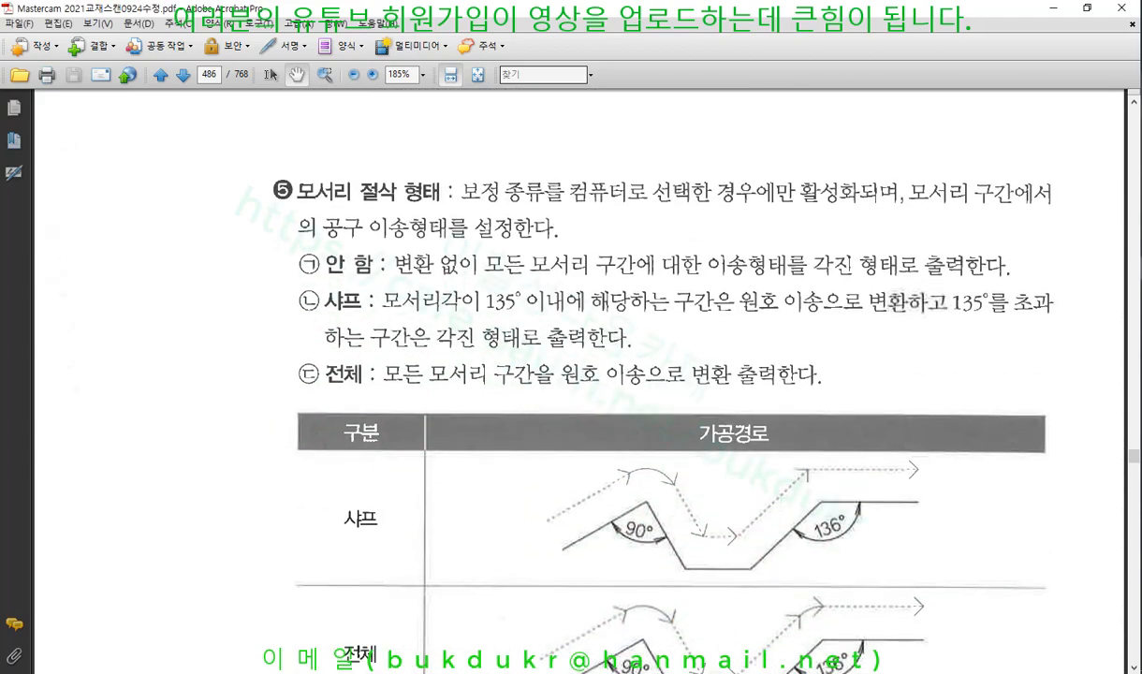
left_click_drag(458, 198, 1045, 209)
left_click_drag(303, 239, 553, 240)
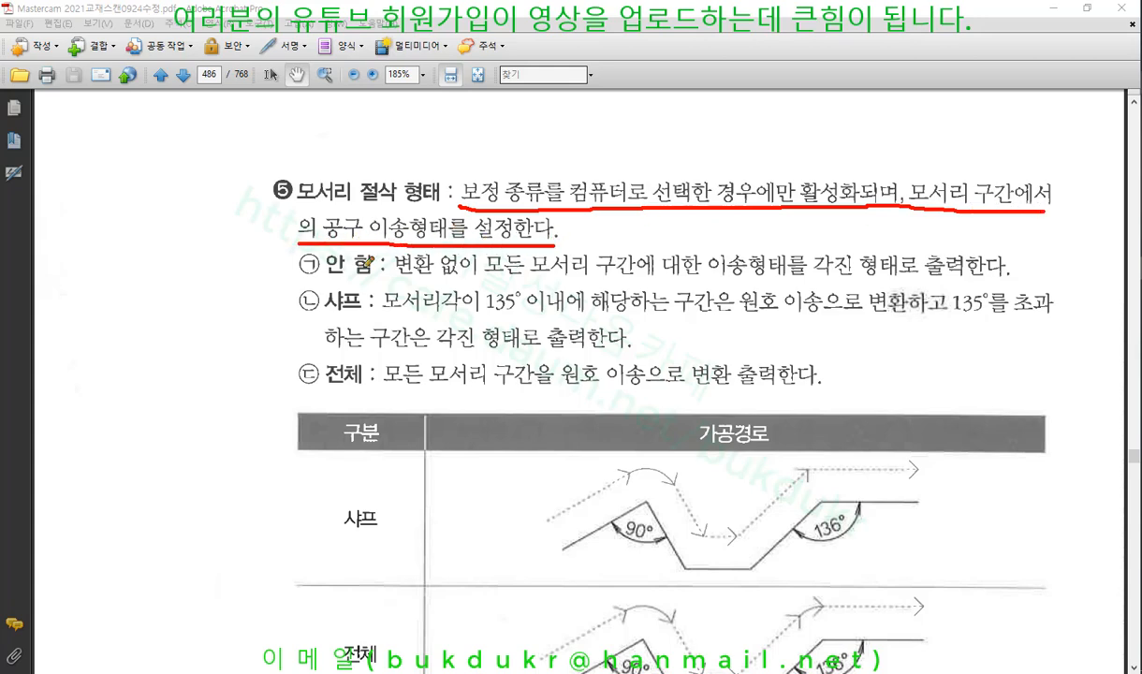
Step: Underline the definitions of 안 함, 샤프 and 전체 in the list of corner cutting types
left_click_drag(321, 272, 660, 277)
left_click_drag(797, 276, 1023, 276)
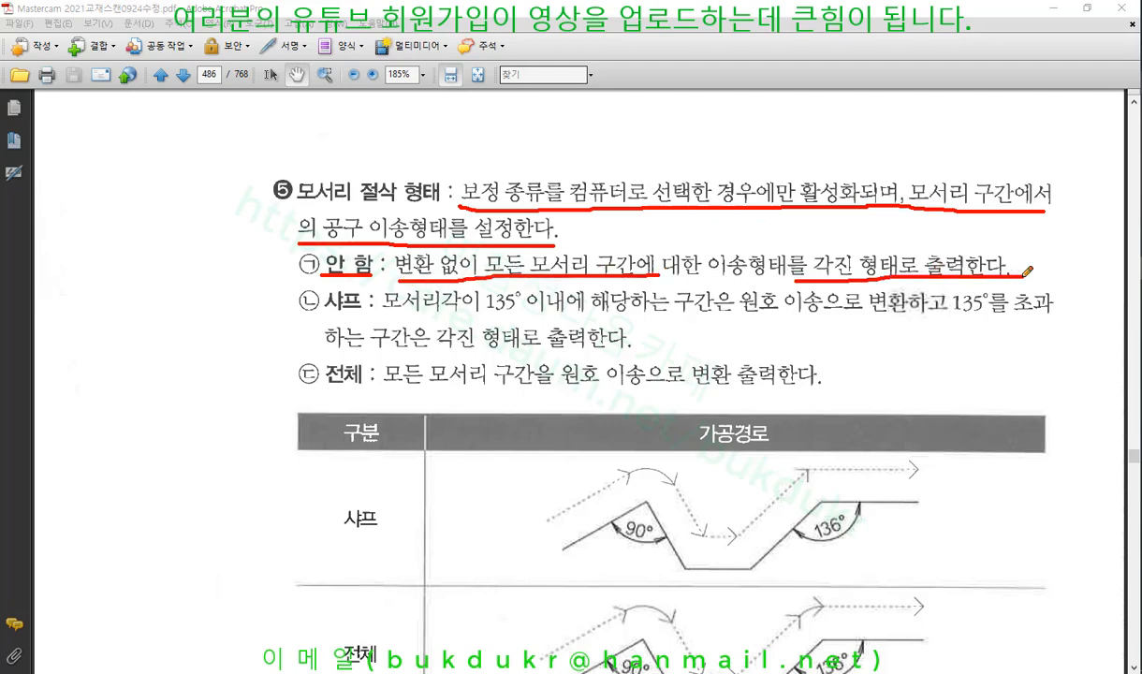
left_click_drag(323, 318, 1048, 324)
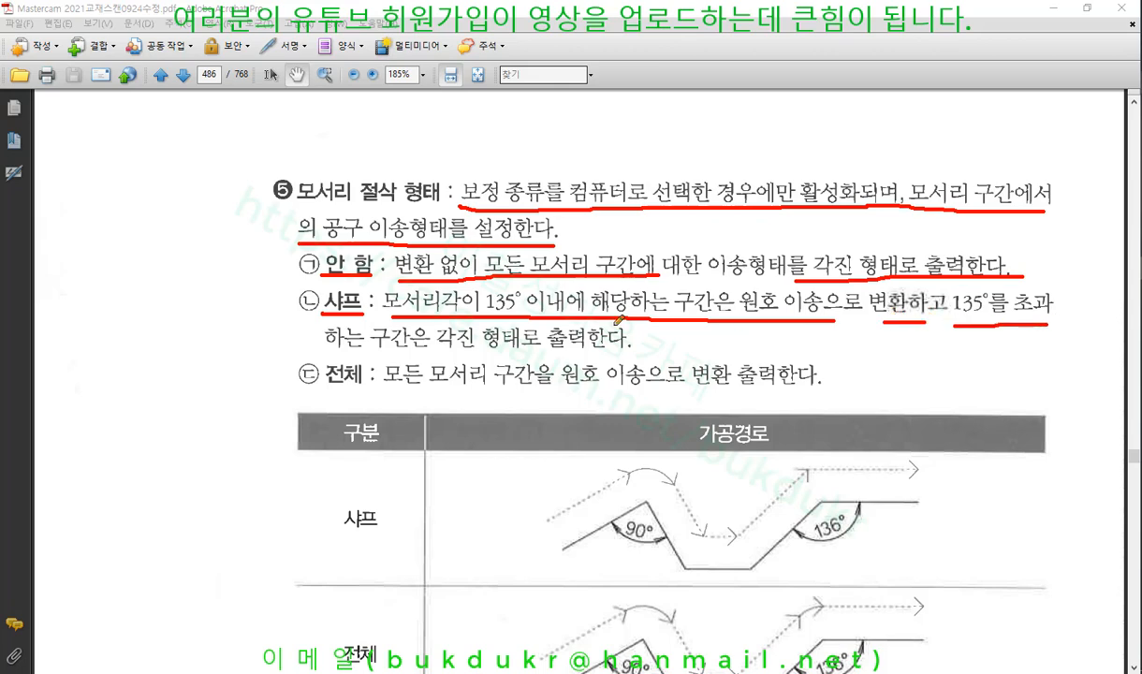
left_click_drag(331, 353, 623, 349)
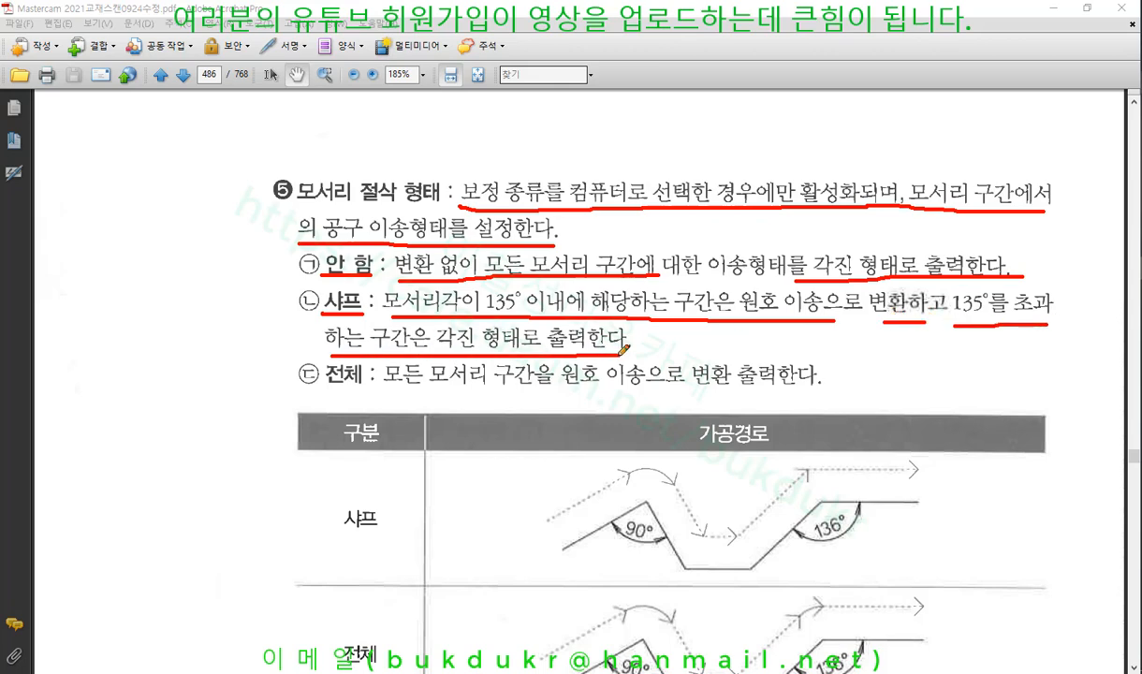
left_click_drag(317, 391, 820, 384)
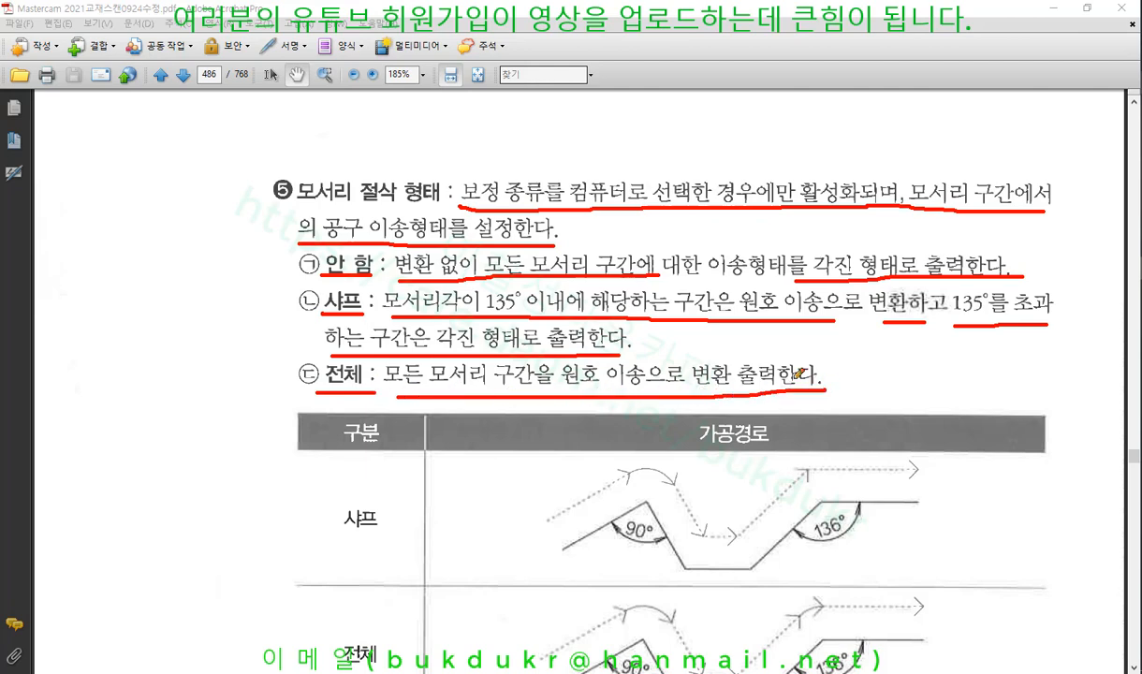
Step: Clear the annotations, switch to Mastercam, and decline the autosave overwrite of T.mcam
right_click(668, 151)
left_click(701, 315)
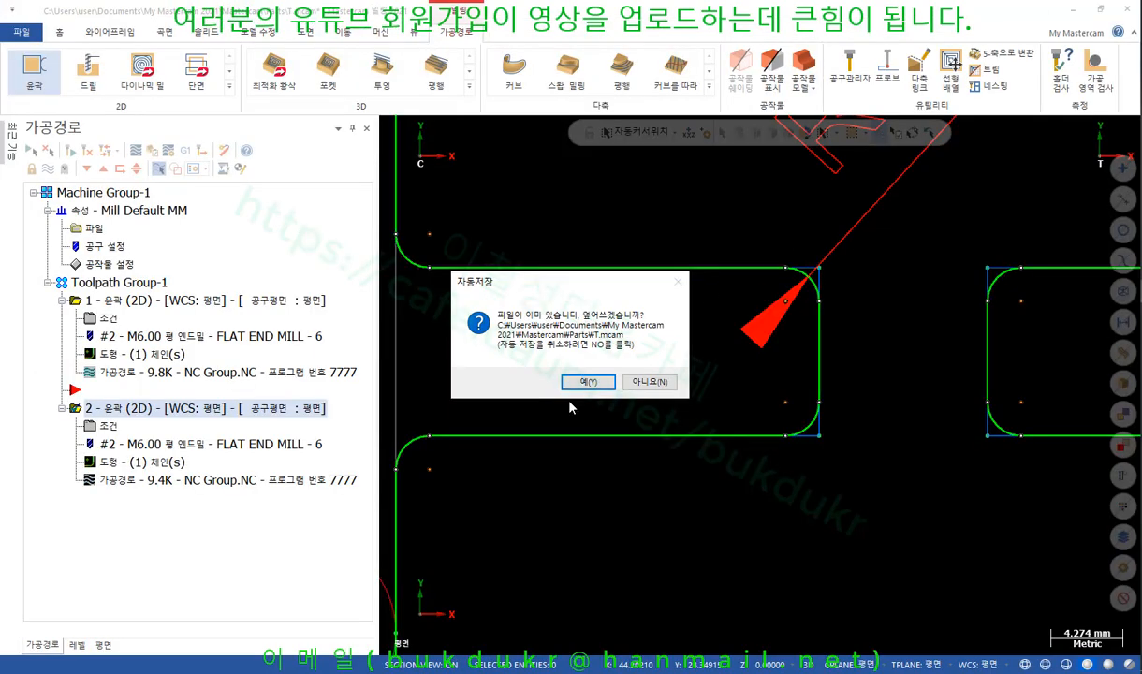
left_click(645, 381)
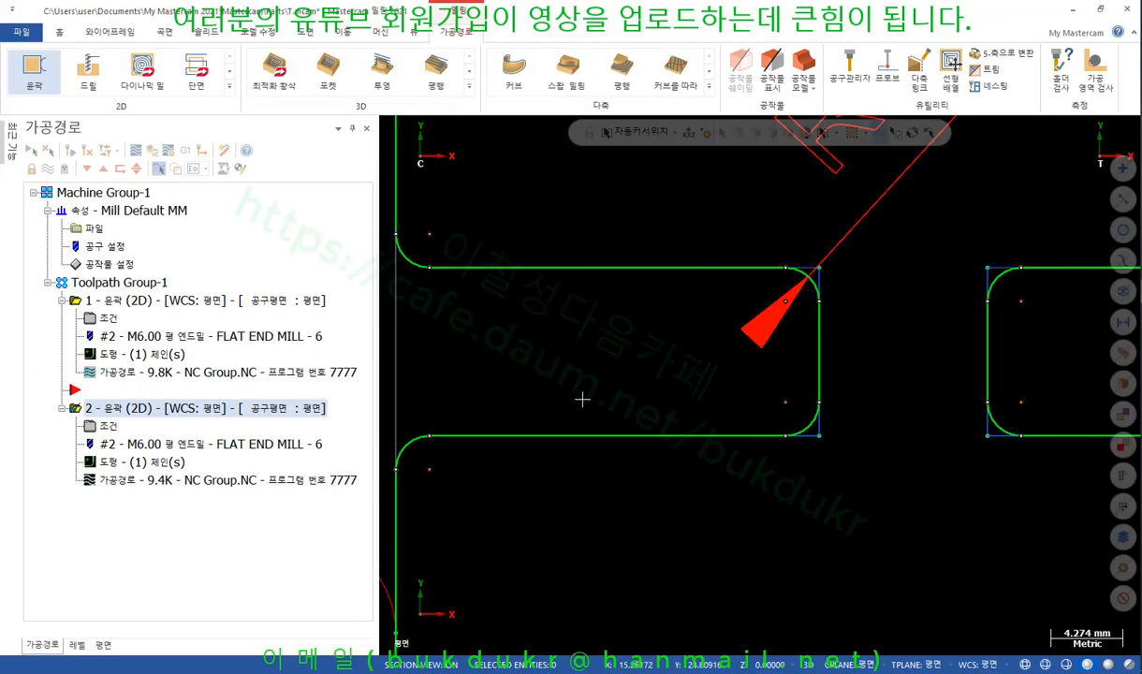
Step: Draw a two-point line from the midpoint of the part's upper edge, about 38 mm long at 315°, crossing the notch's upper edge
scroll(578, 397, "down", 5)
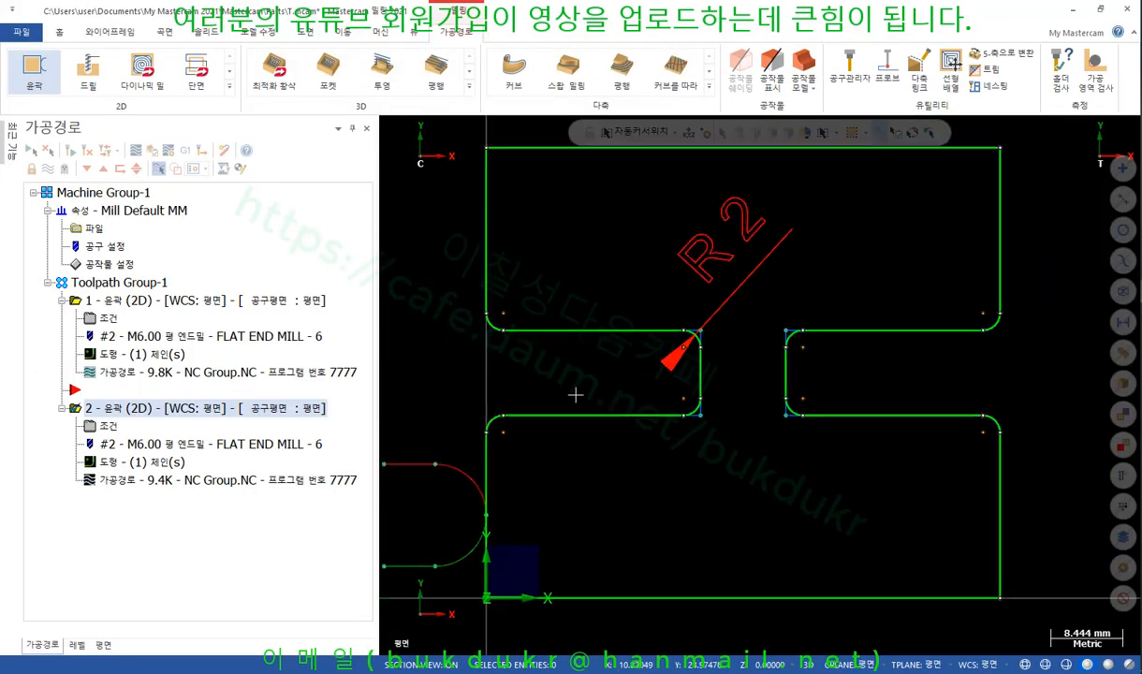
scroll(714, 292, "up", 1)
scroll(837, 250, "up", 1)
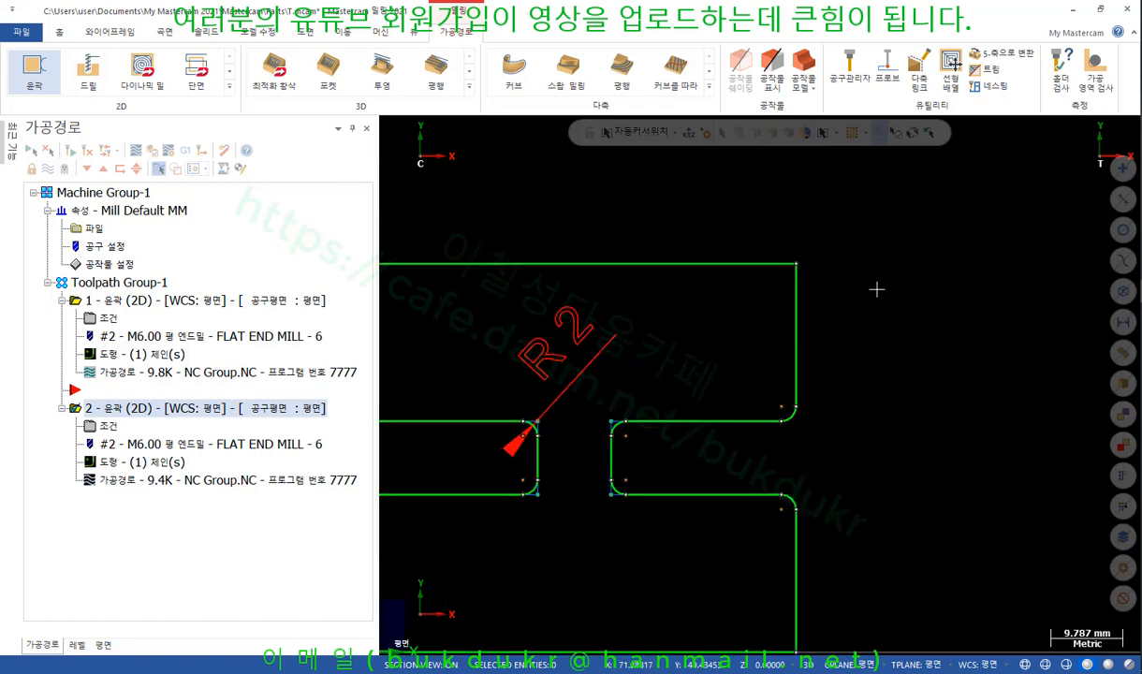
scroll(922, 255, "down", 1)
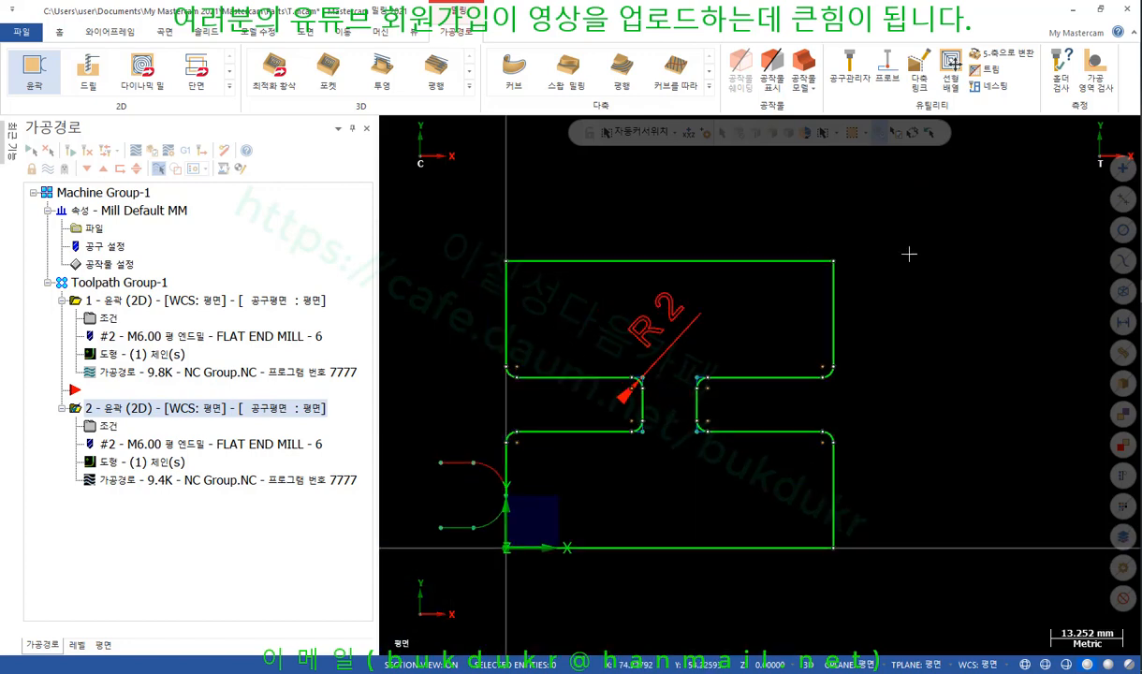
left_click(109, 32)
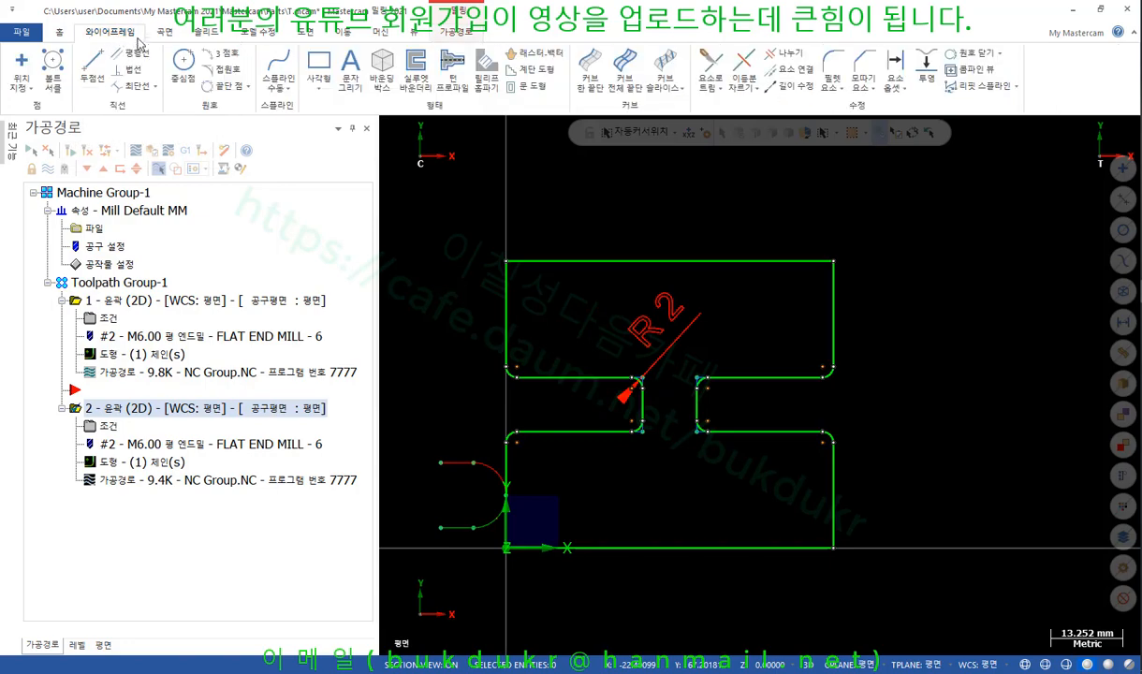
left_click(92, 67)
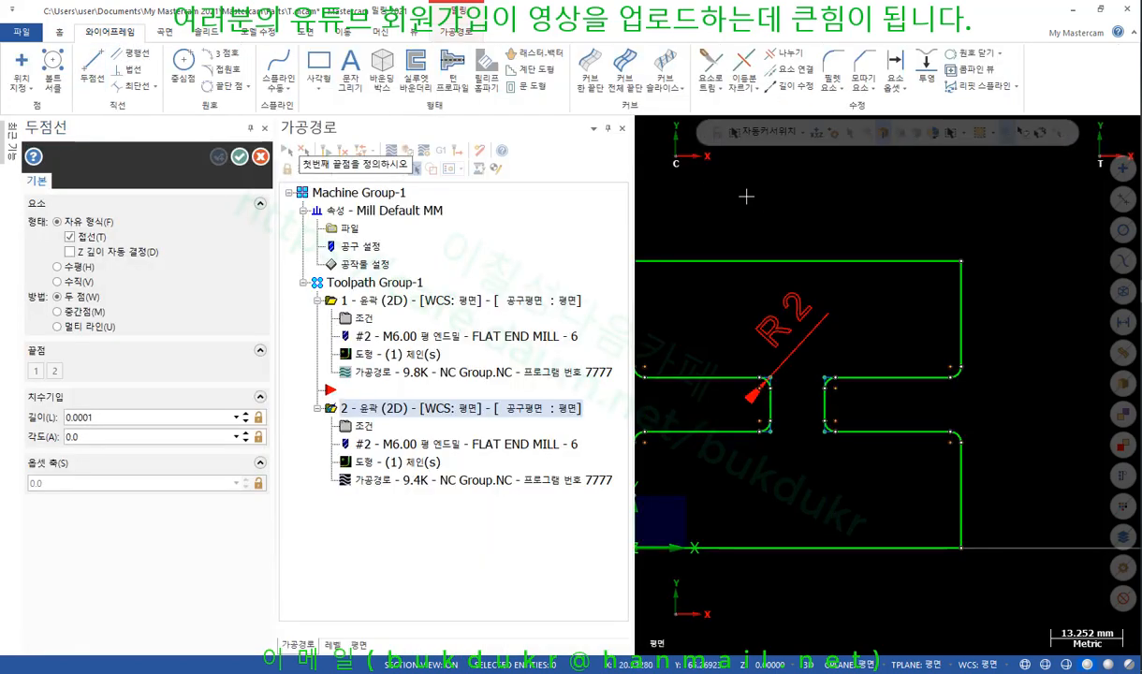
left_click(796, 264)
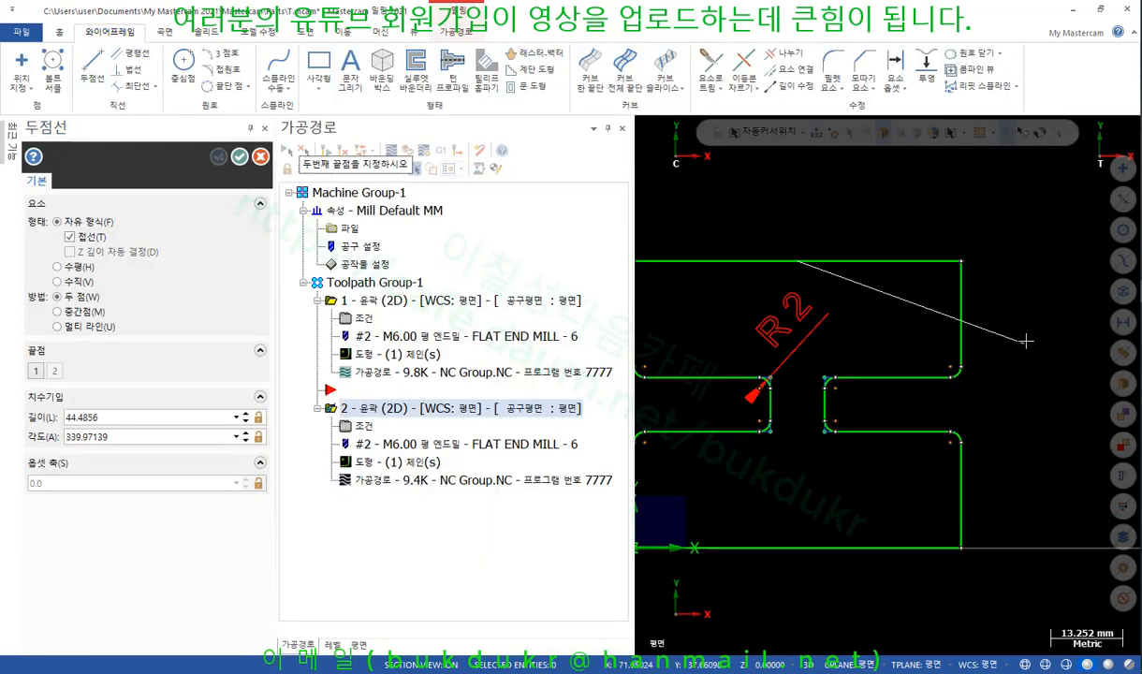
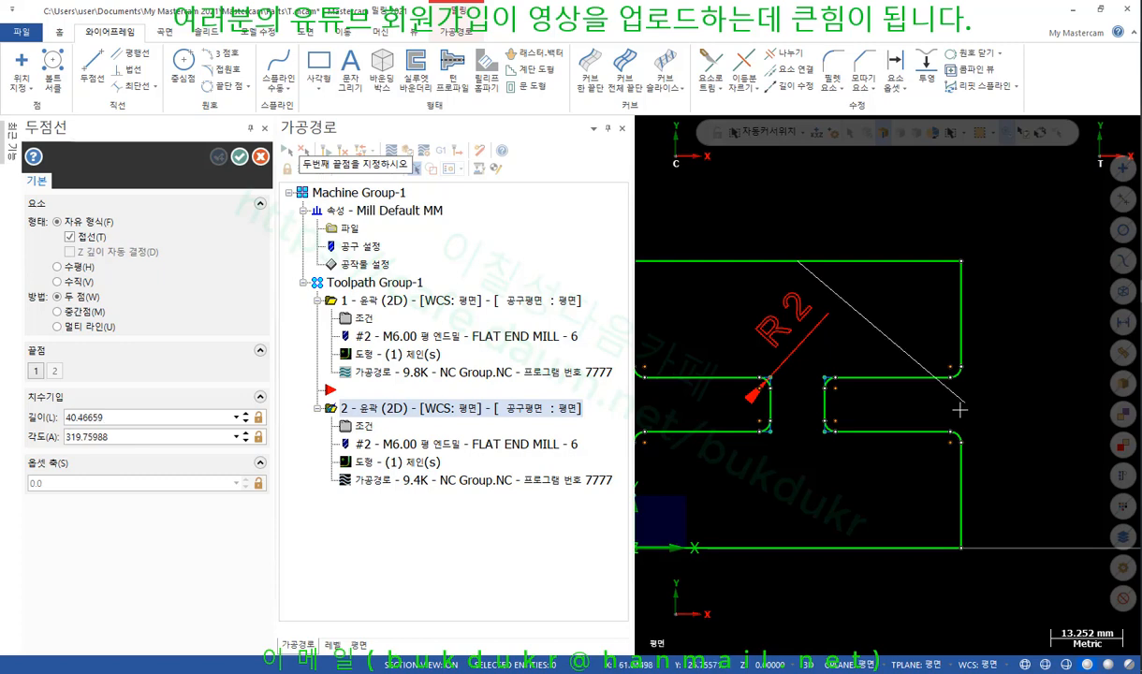
left_click(943, 408)
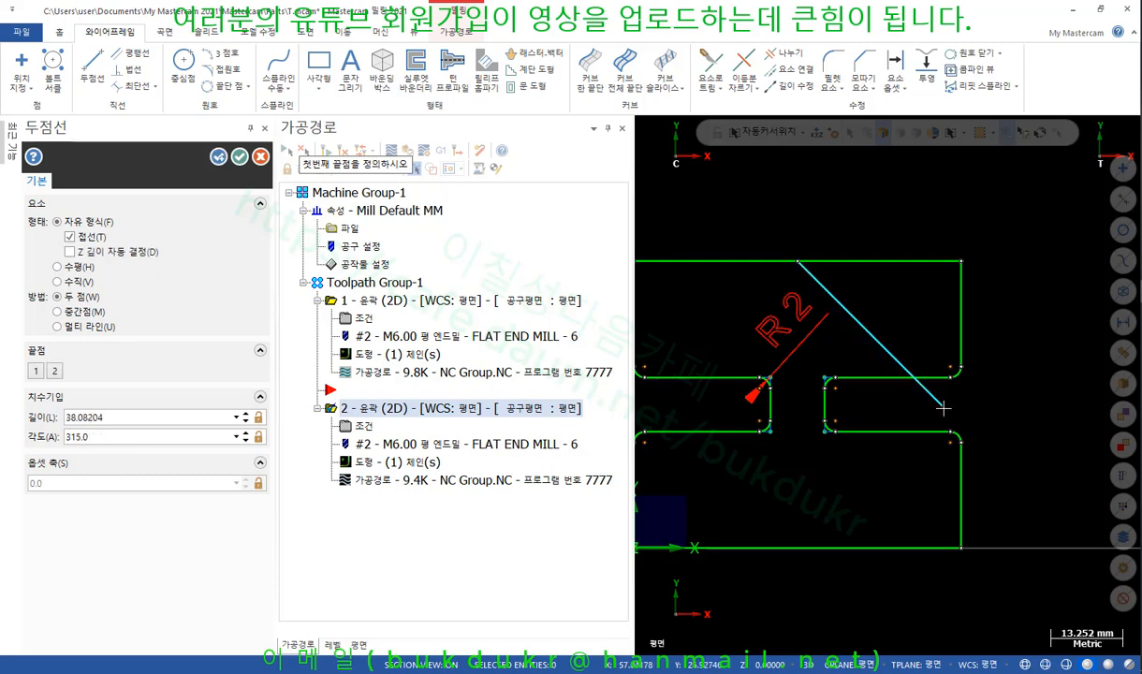
double_click(131, 436)
type("1")
left_click(240, 156)
scroll(690, 259, "up", 1)
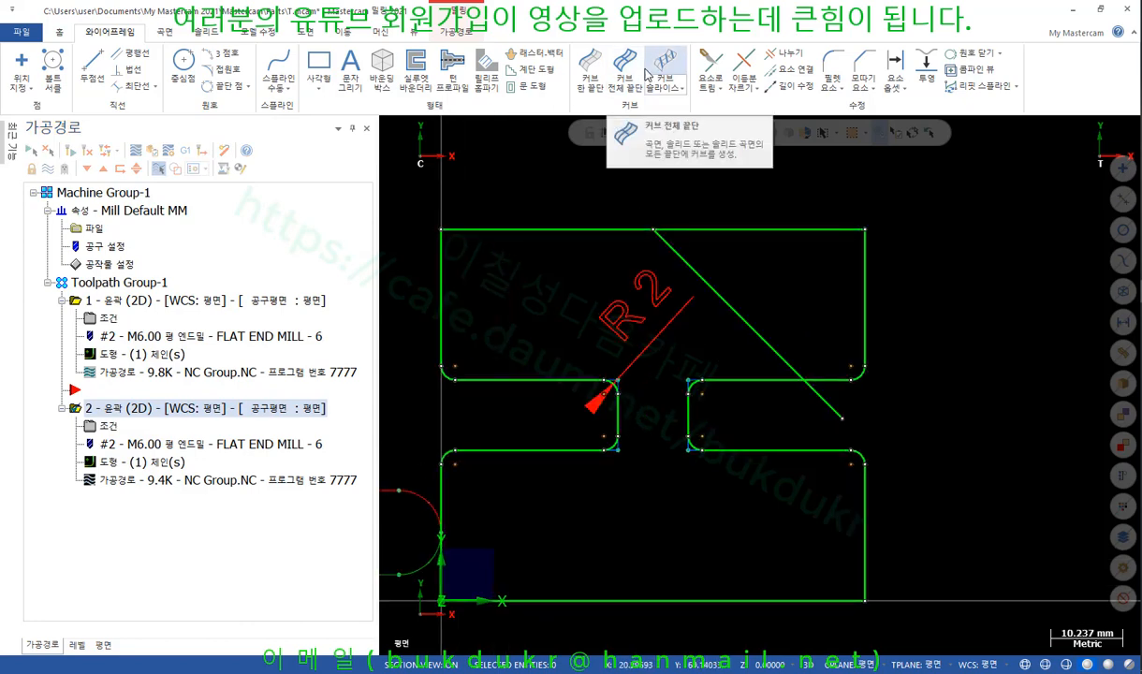
Step: Dimension the angle between the upper edge and the sloped line, and delete the R2 radius dimension
left_click(303, 32)
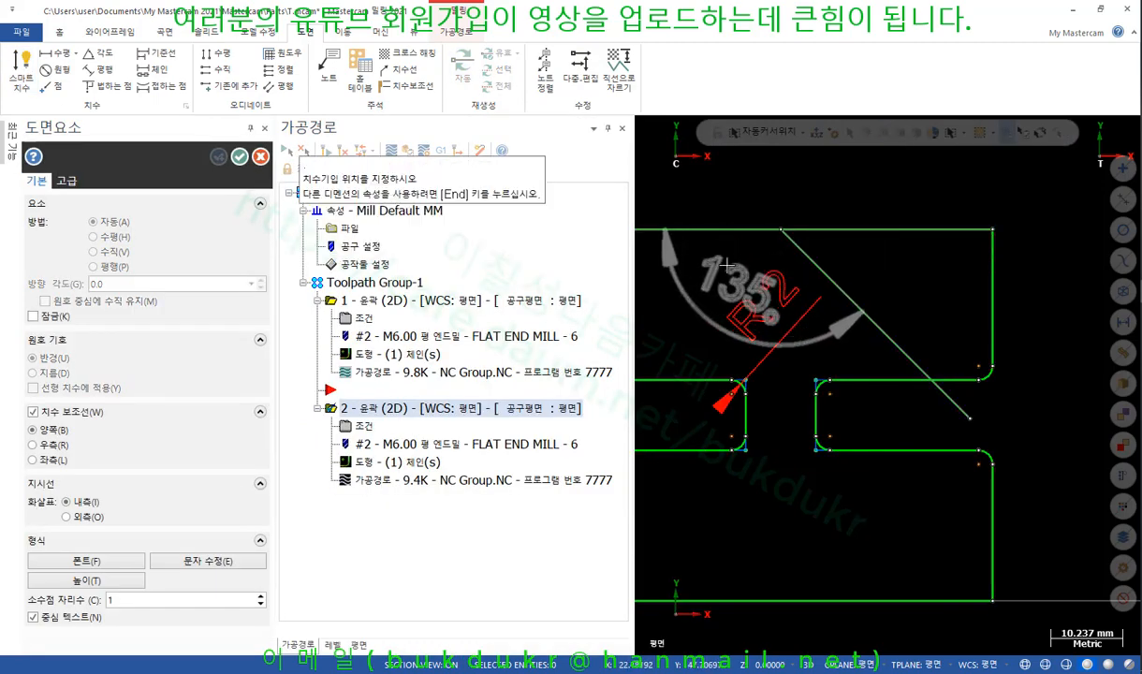
left_click(745, 279)
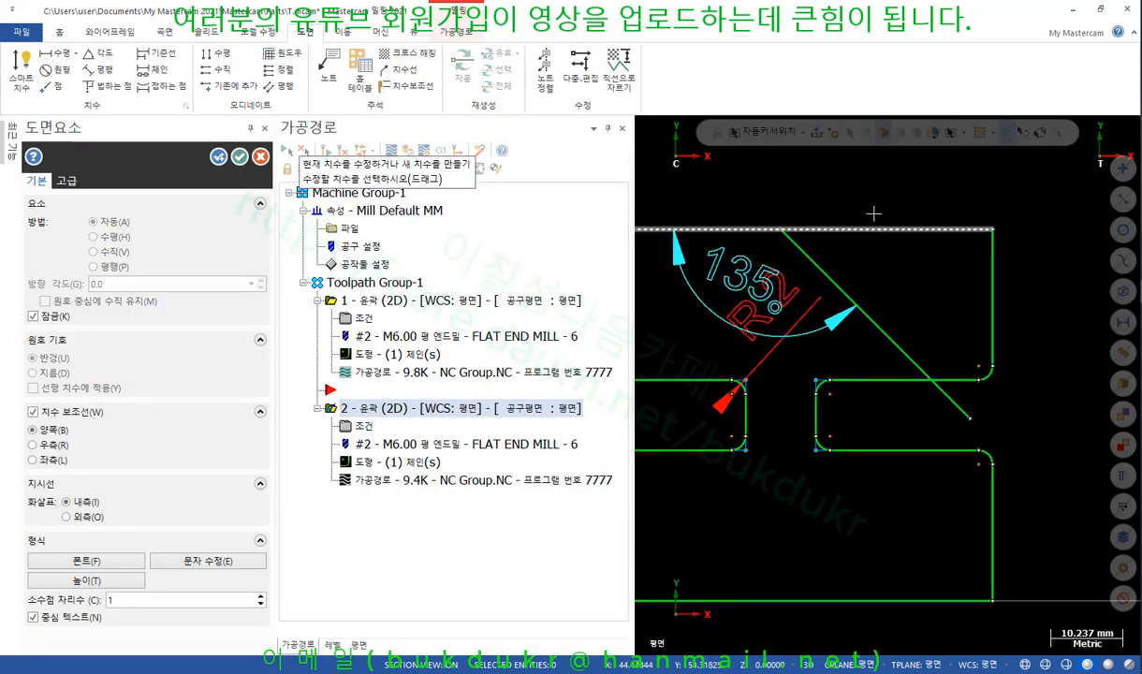
left_click(240, 156)
left_click(595, 271)
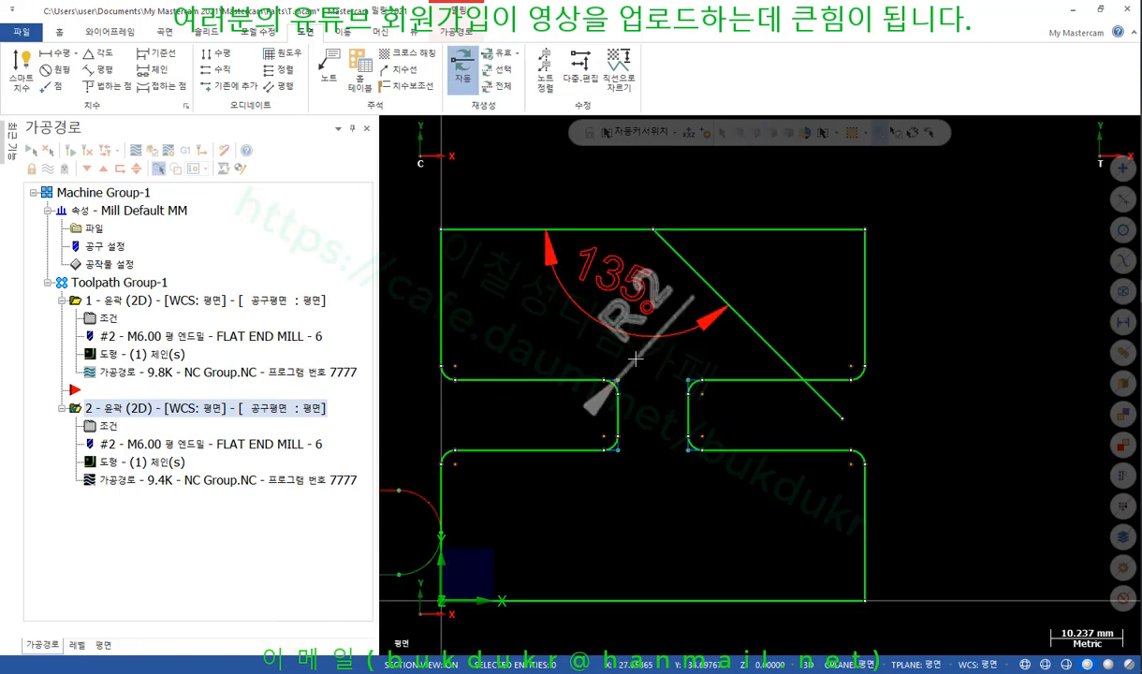
key("Escape")
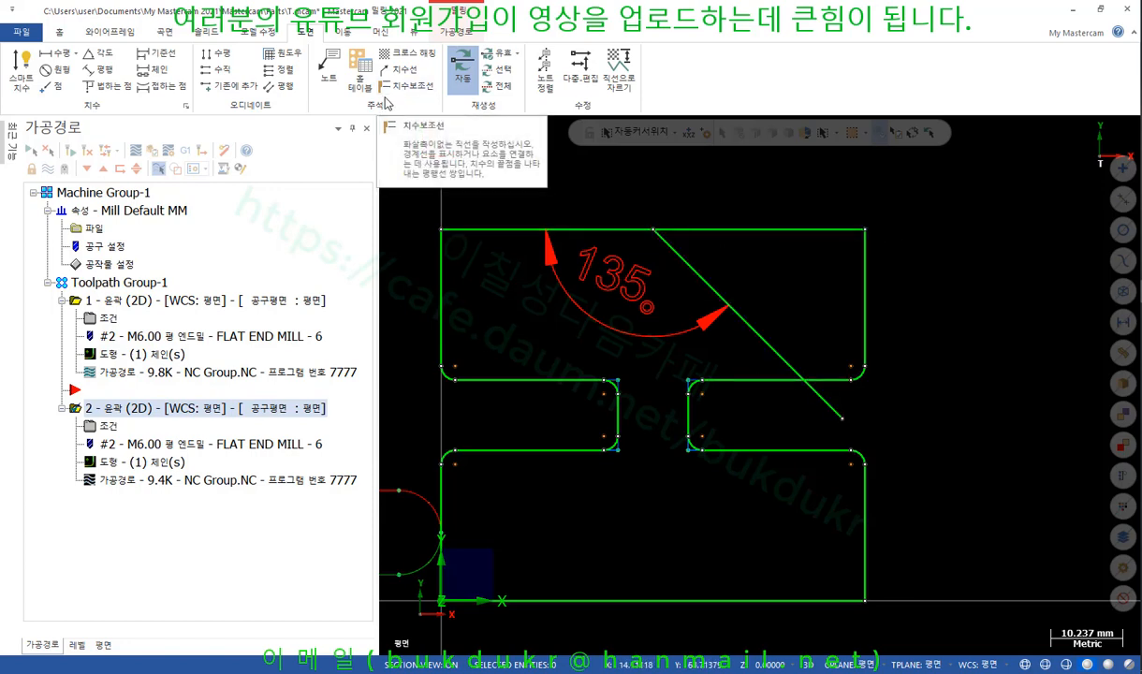
Step: Trim the sloped line with the part's upper edge and with the notch's upper edge using two-entity trim
left_click(113, 36)
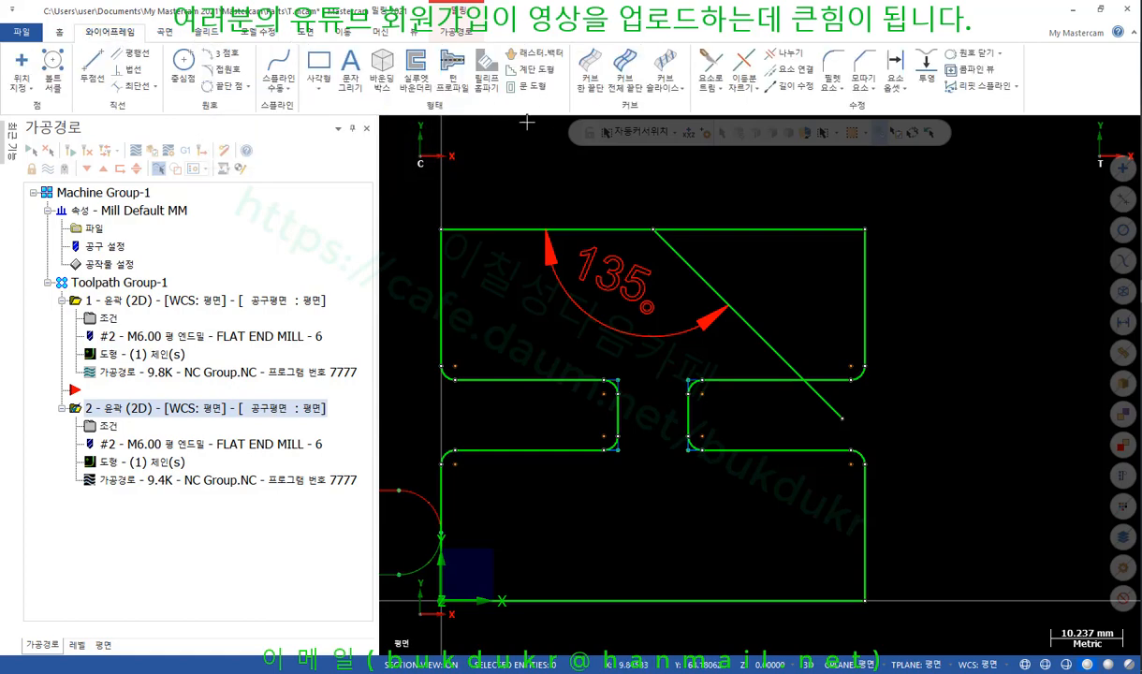
left_click(711, 67)
left_click(57, 280)
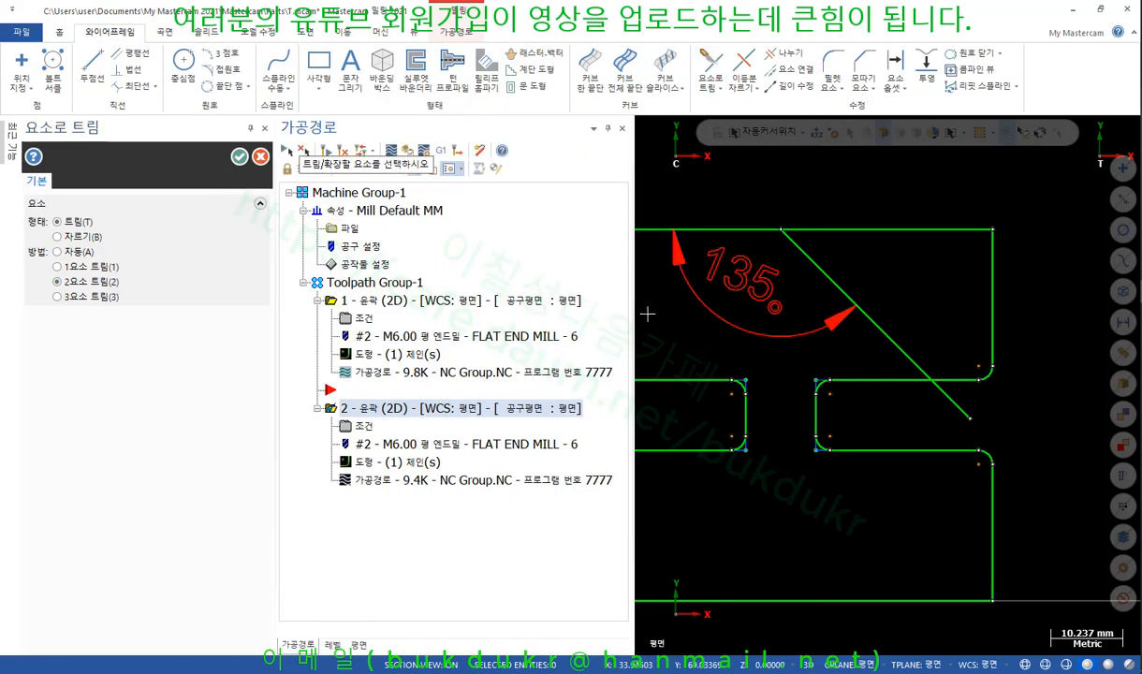
left_click(697, 229)
left_click(807, 253)
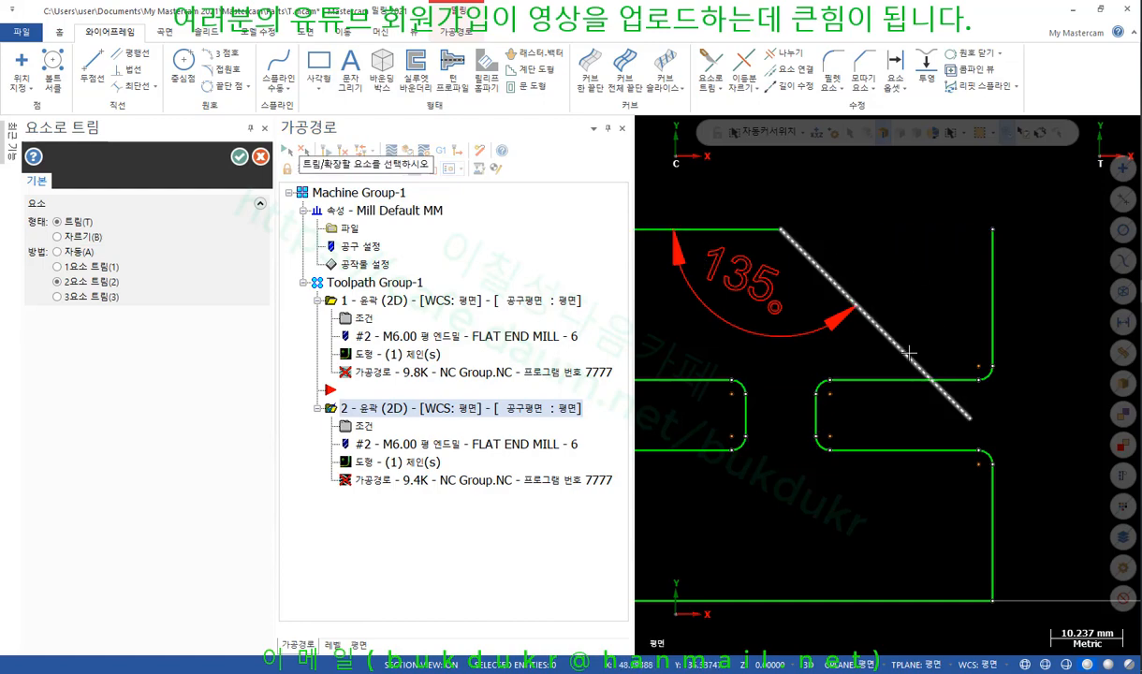
key("Escape")
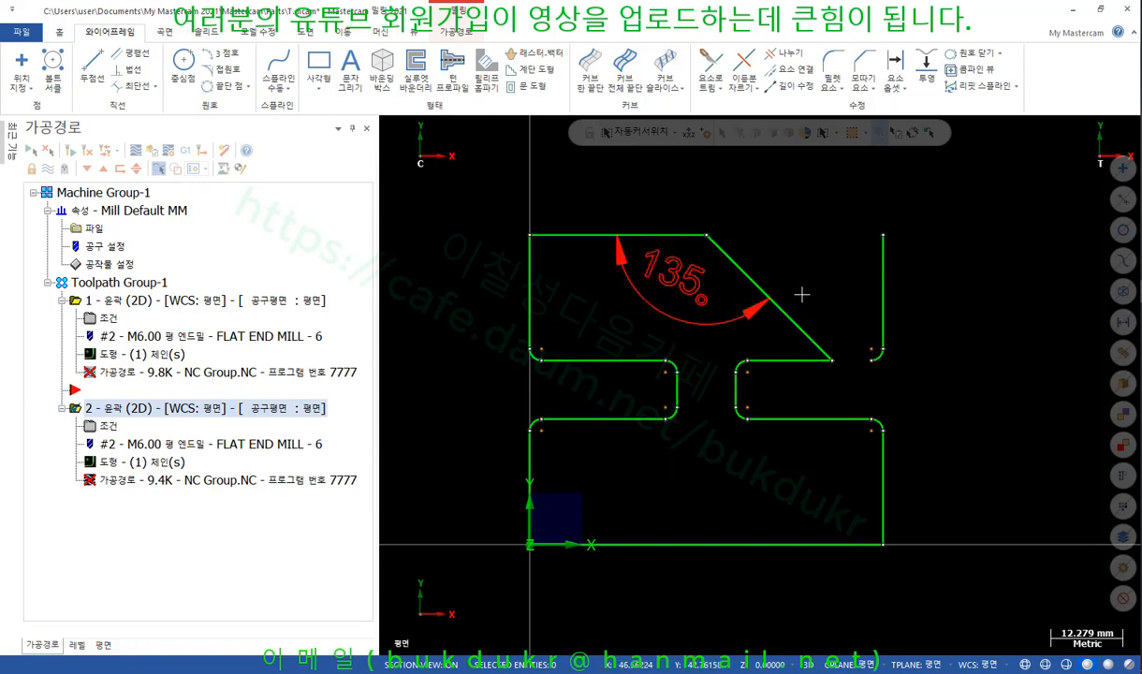
scroll(801, 295, "up", 1)
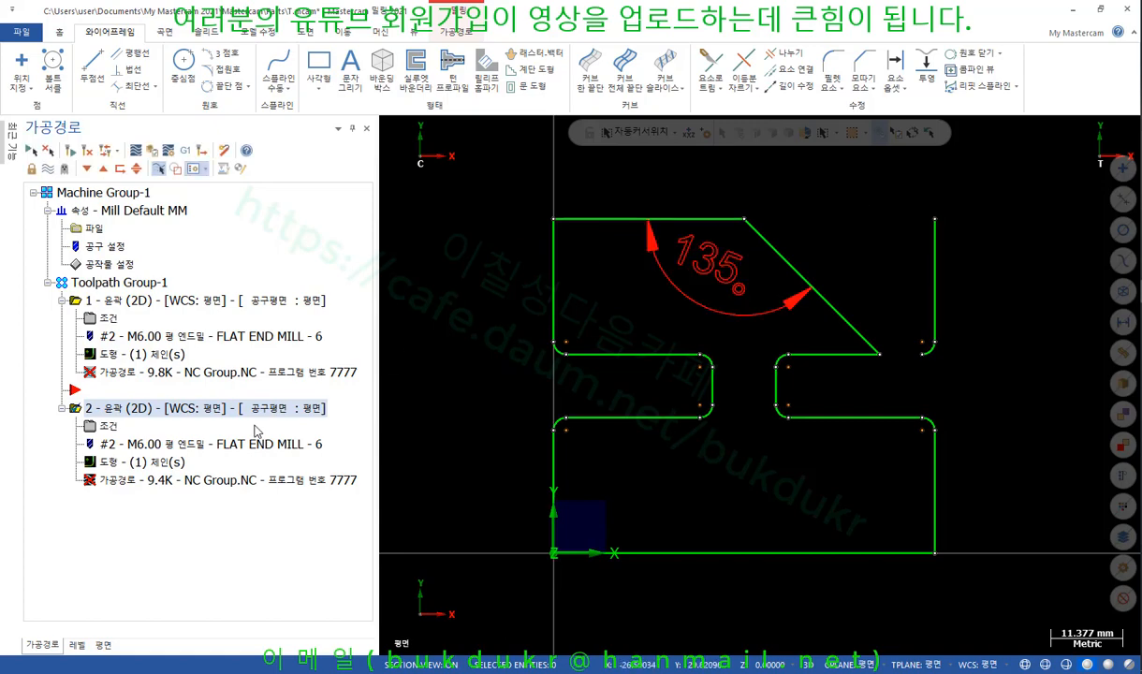
Step: Regenerate the second contour operation and backplot its full toolpath around the modified part
left_click(71, 150)
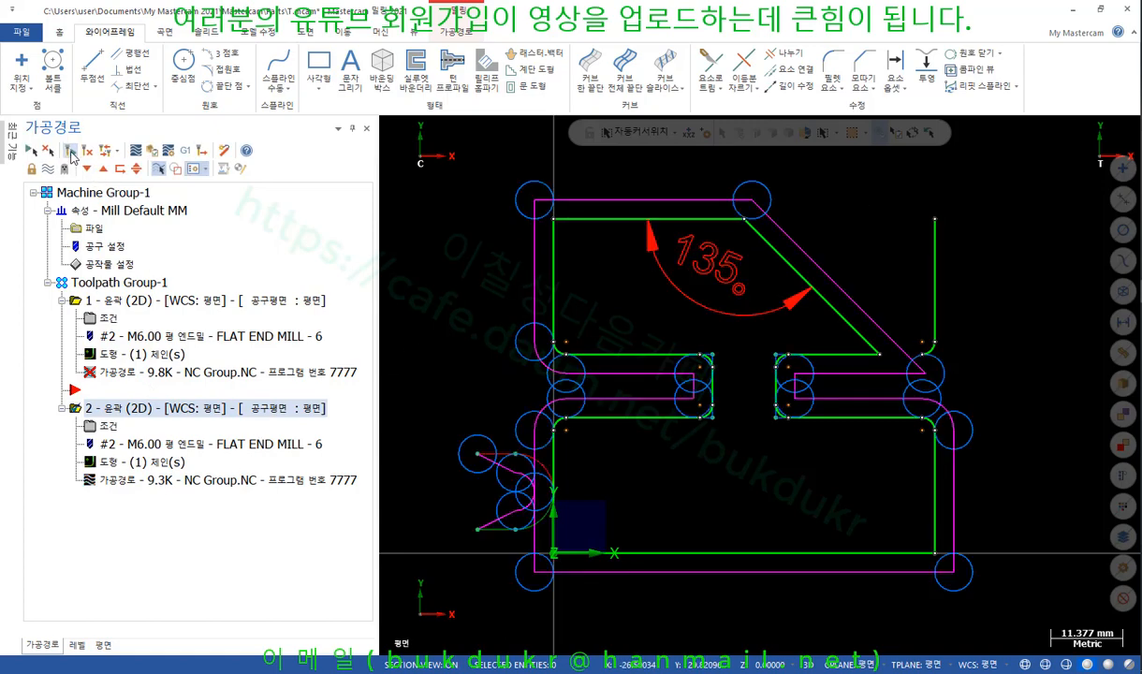
left_click(136, 150)
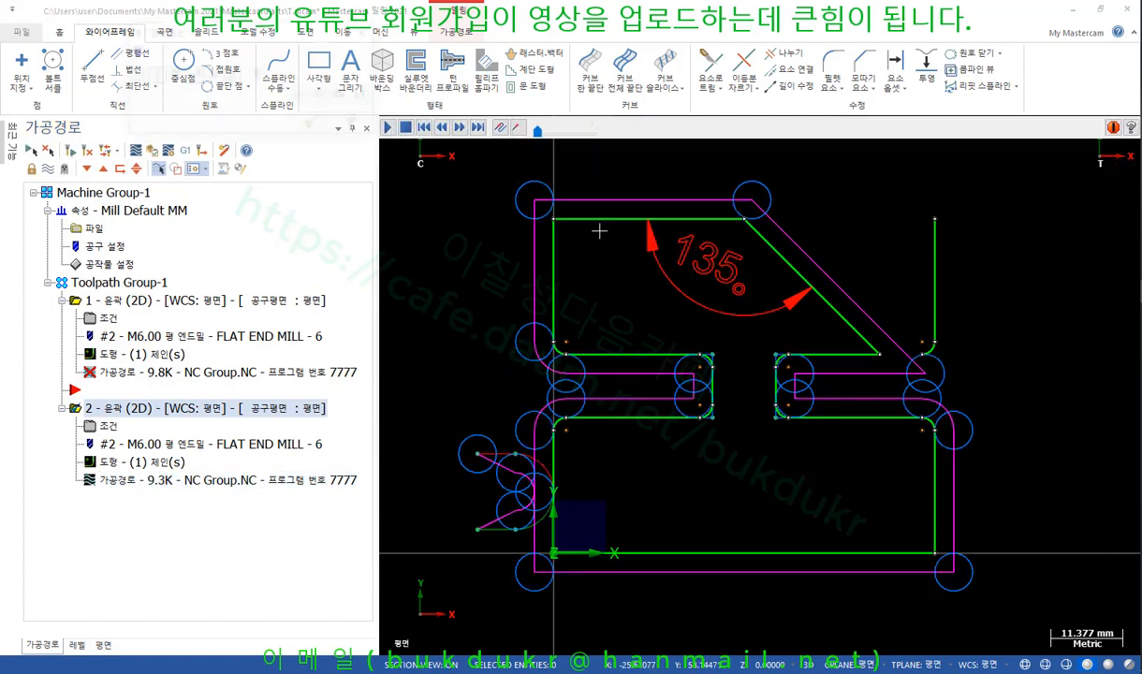
mouse_move(615, 134)
left_mouse_down()
mouse_move(805, 133)
mouse_move(1074, 160)
left_mouse_up()
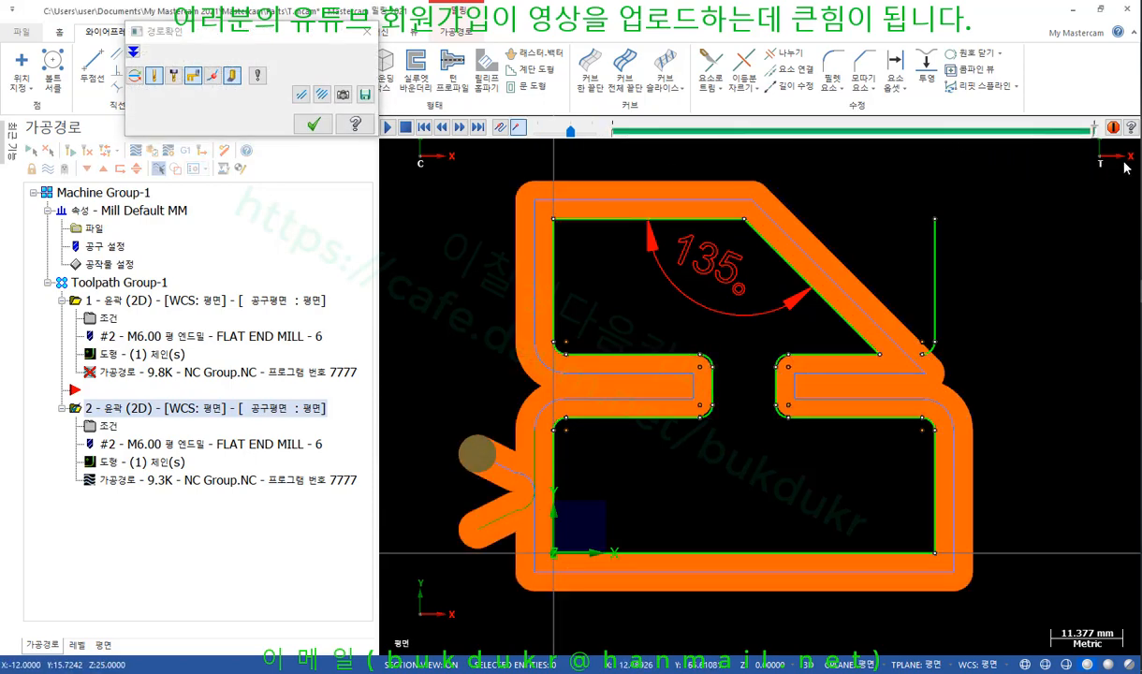
left_click(313, 123)
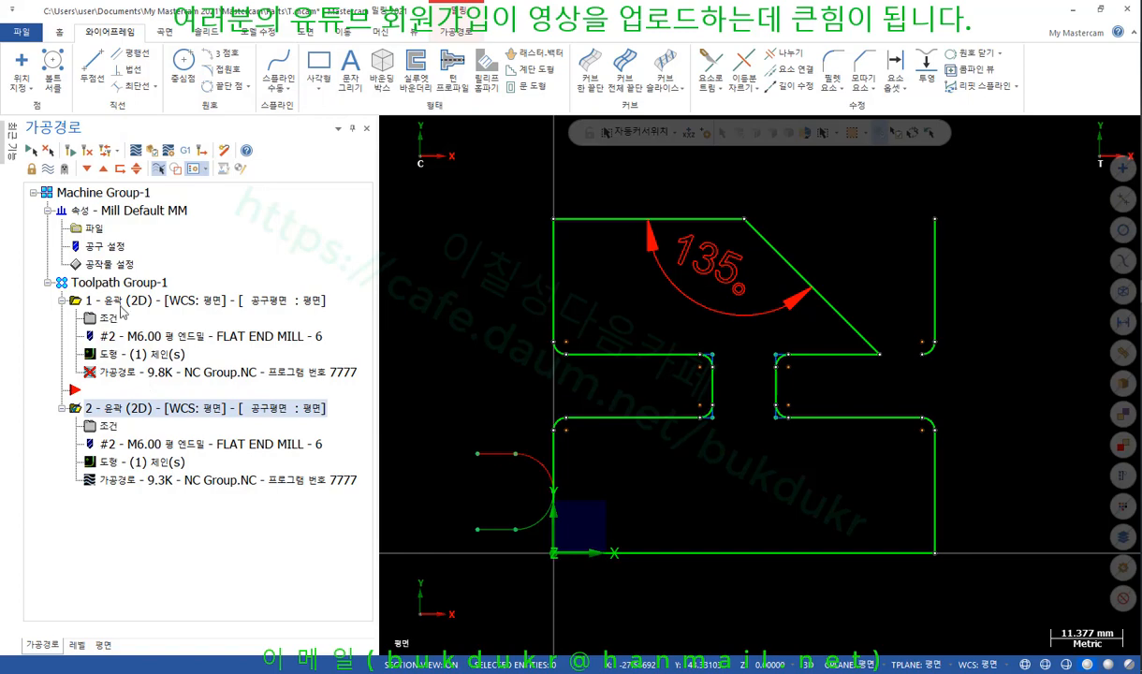
Step: Regenerate the first contour operation and backplot its full toolpath
left_click(121, 304)
left_click(69, 148)
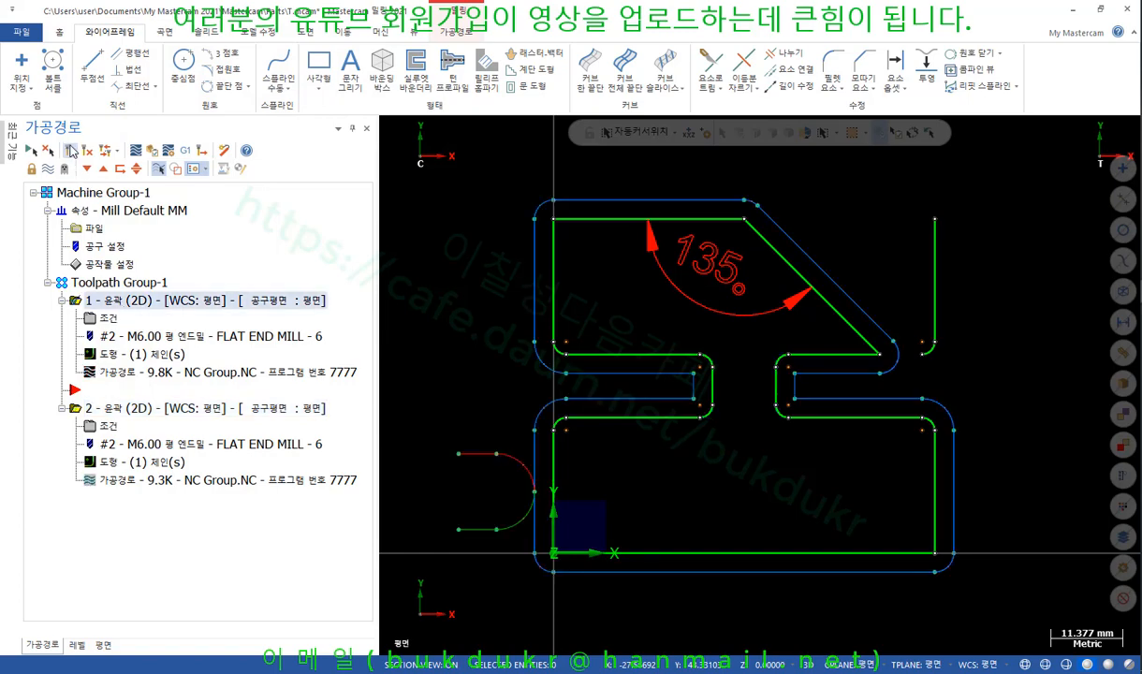
left_click(126, 373)
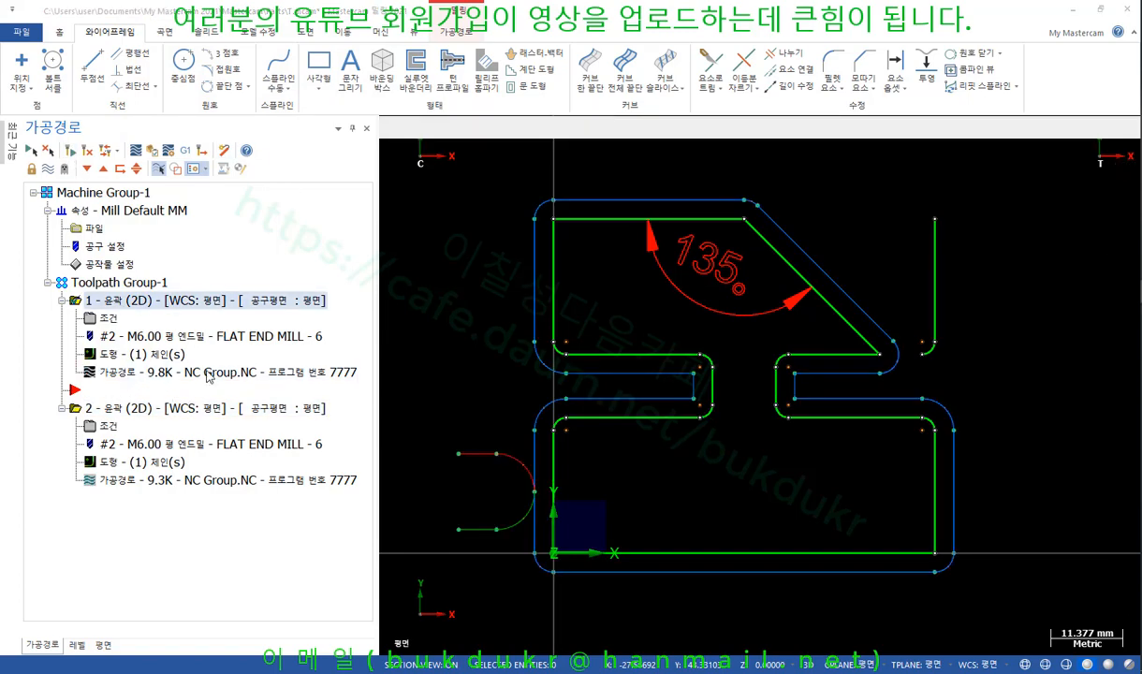
left_click(612, 128)
mouse_move(612, 132)
left_mouse_down()
mouse_move(884, 142)
mouse_move(1091, 133)
left_mouse_up()
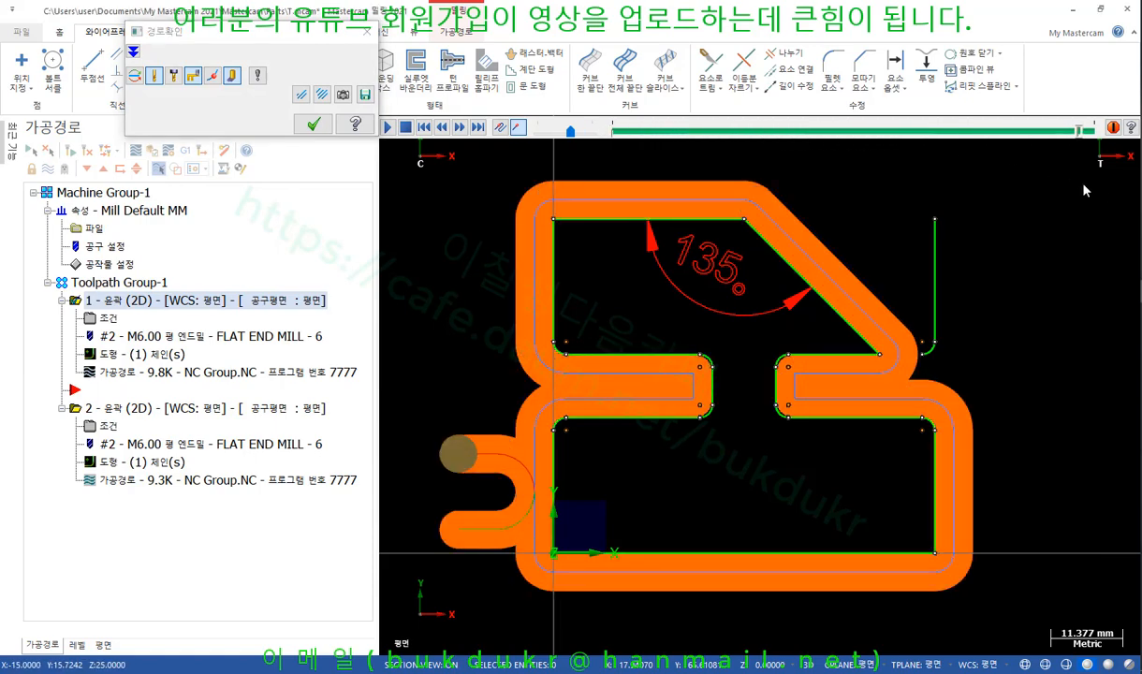
Step: Inspect the backplotted 90° and 135° corners, circle the 135° corner's path, clear the mark and close the backplot
scroll(553, 295, "up", 5)
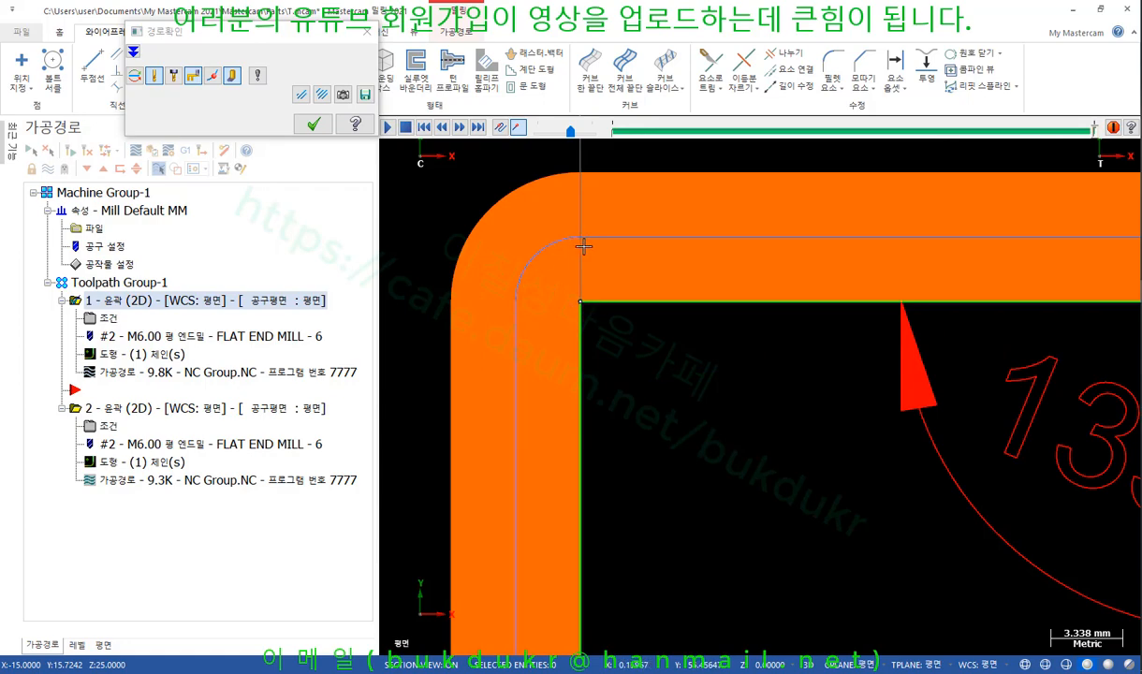
scroll(473, 300, "down", 2)
scroll(474, 300, "down", 2)
scroll(881, 273, "up", 5)
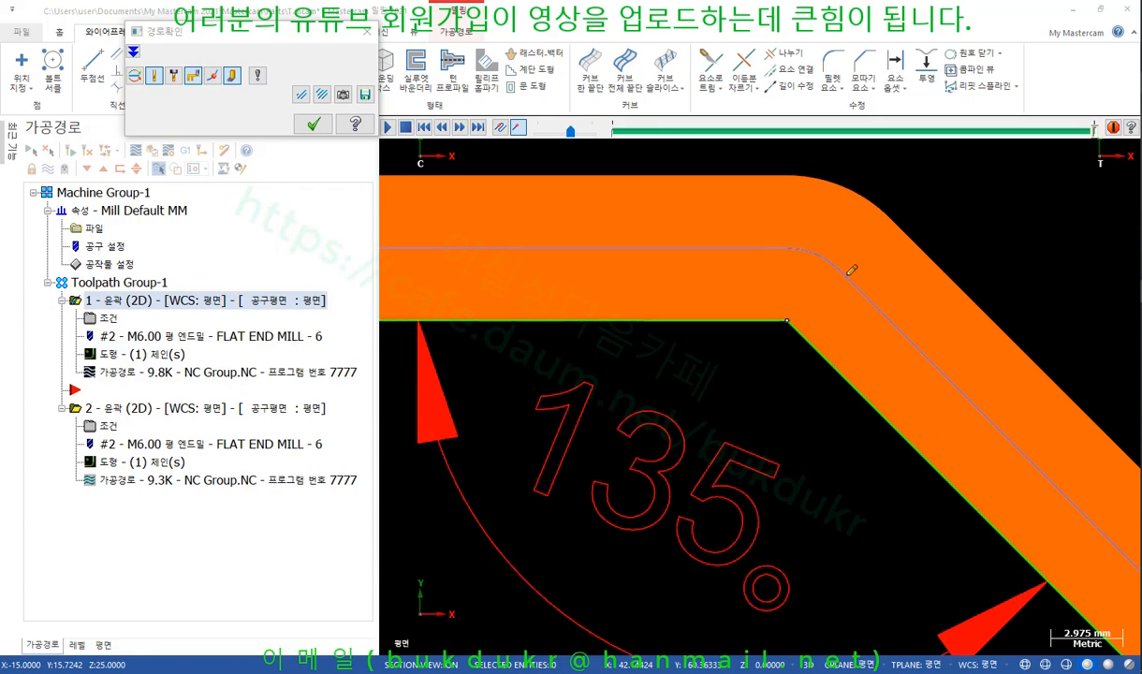
mouse_move(796, 281)
left_mouse_down()
mouse_move(769, 221)
mouse_move(844, 282)
left_mouse_up()
right_click(957, 176)
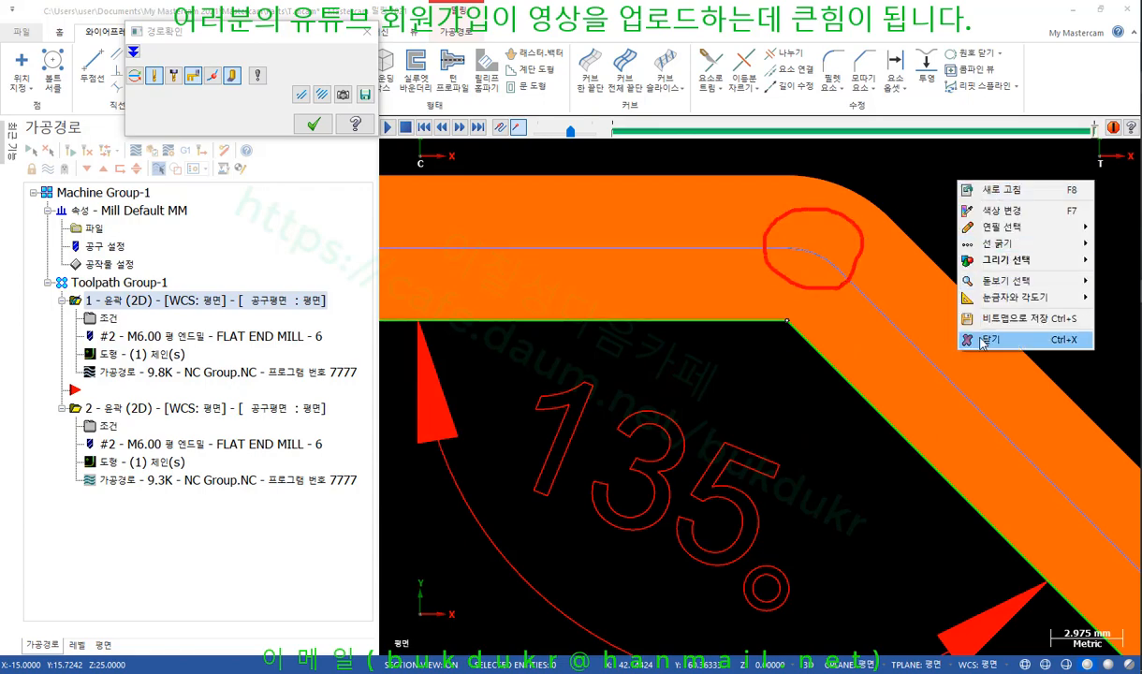
left_click(964, 334)
scroll(794, 234, "down", 3)
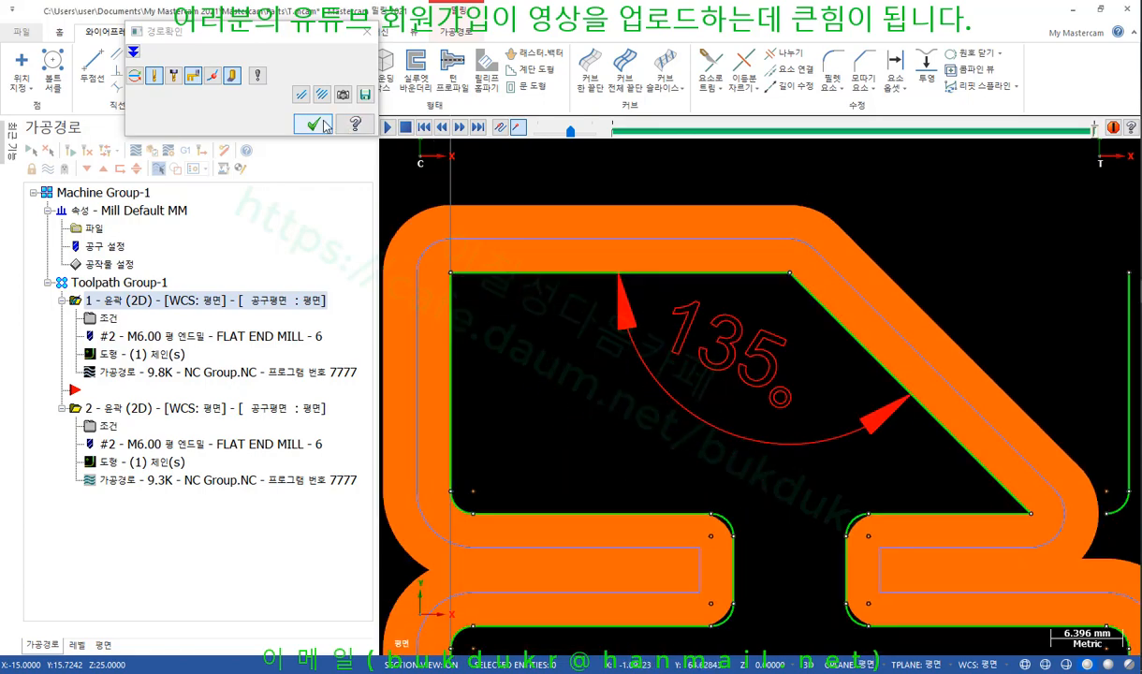
left_click(314, 124)
Step: Set the first contour operation's corner cutting style to 안함 and regenerate its toolpath
left_click(108, 318)
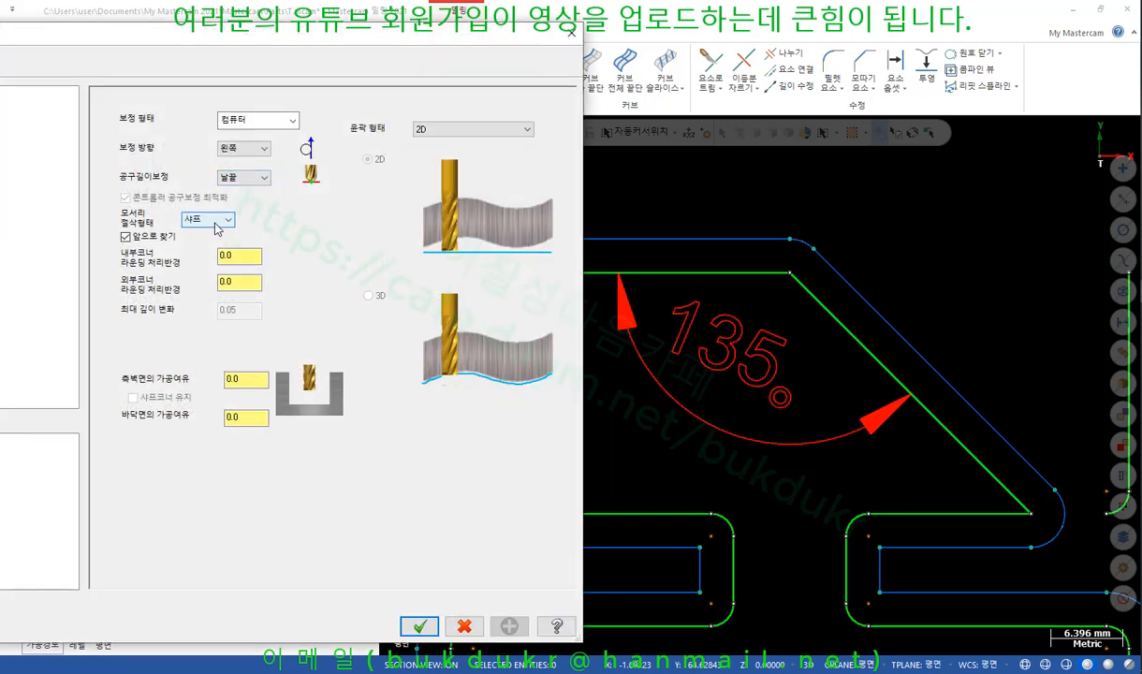
left_click(215, 221)
left_click(201, 236)
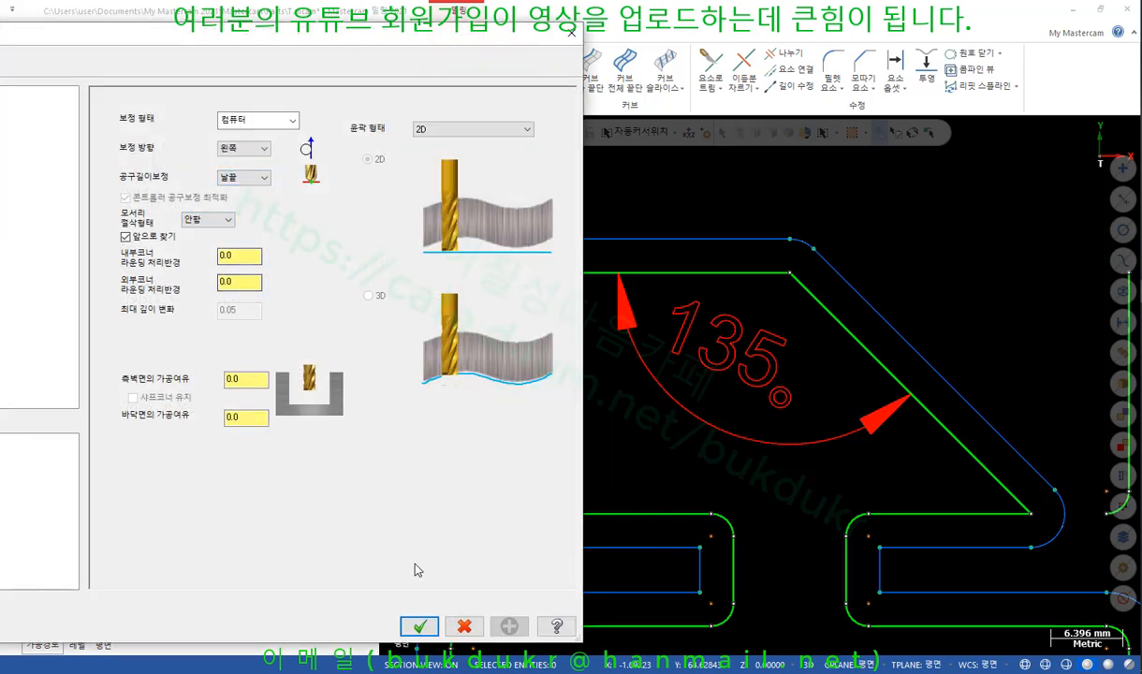
left_click(420, 626)
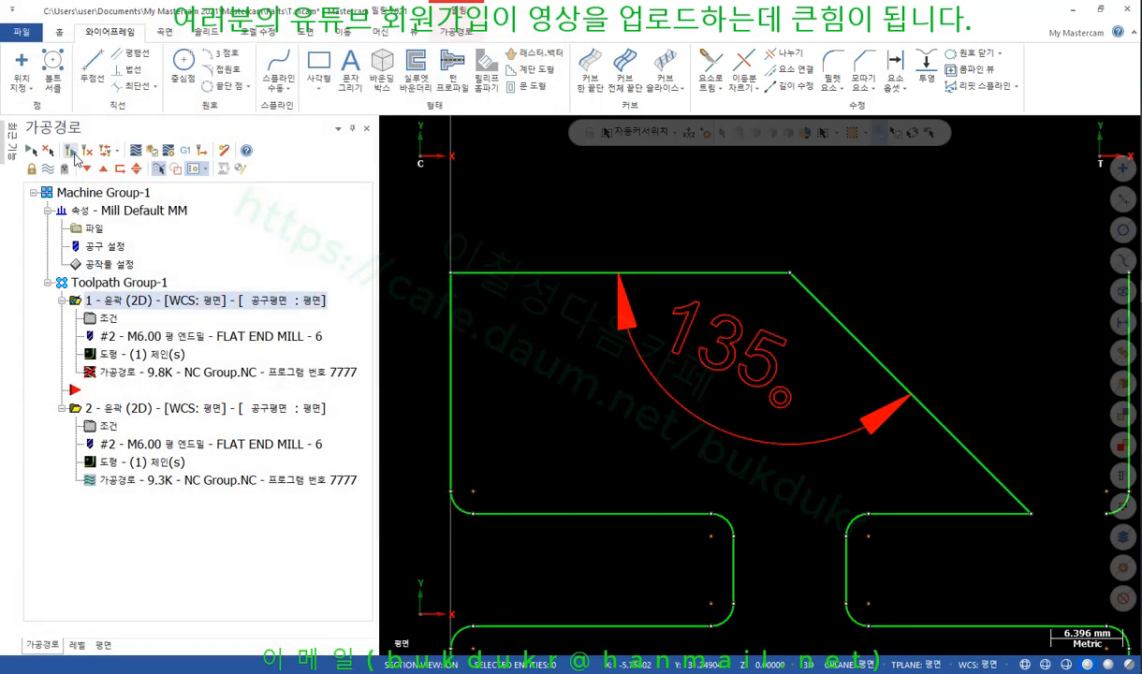
left_click(70, 151)
Step: Circle the toolpath corners at both ends of the part's upper edge, and clear the marks
scroll(739, 178, "down", 1)
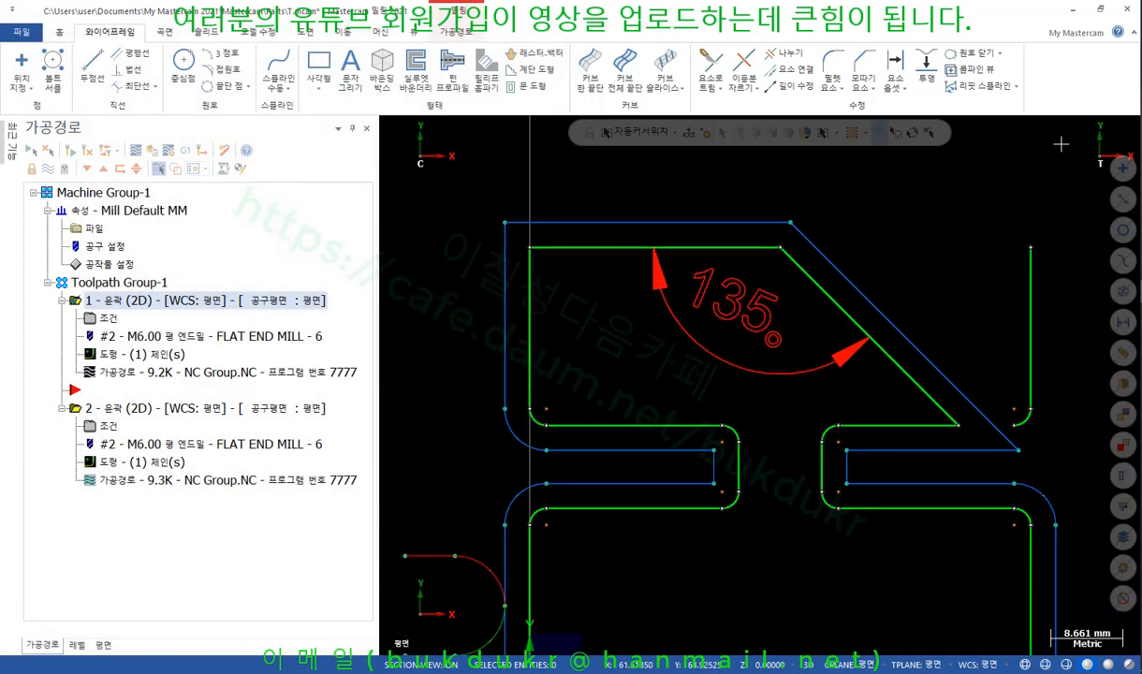
left_click_drag(801, 251, 810, 217)
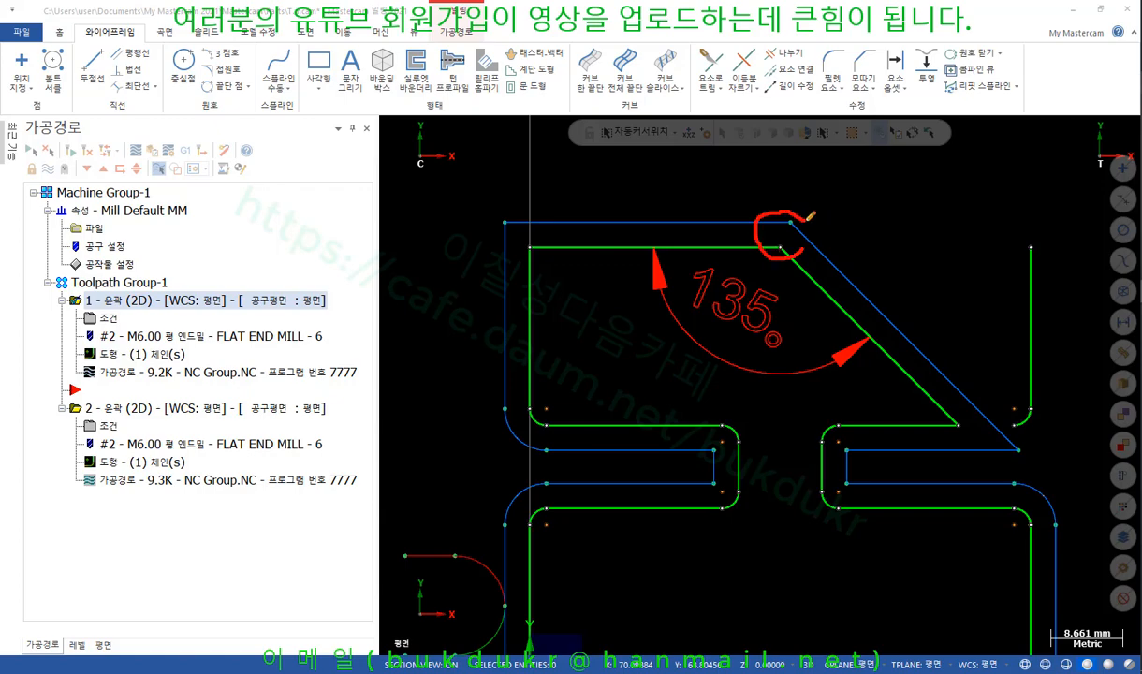
mouse_move(519, 257)
left_mouse_down()
mouse_move(472, 230)
mouse_move(549, 250)
left_mouse_up()
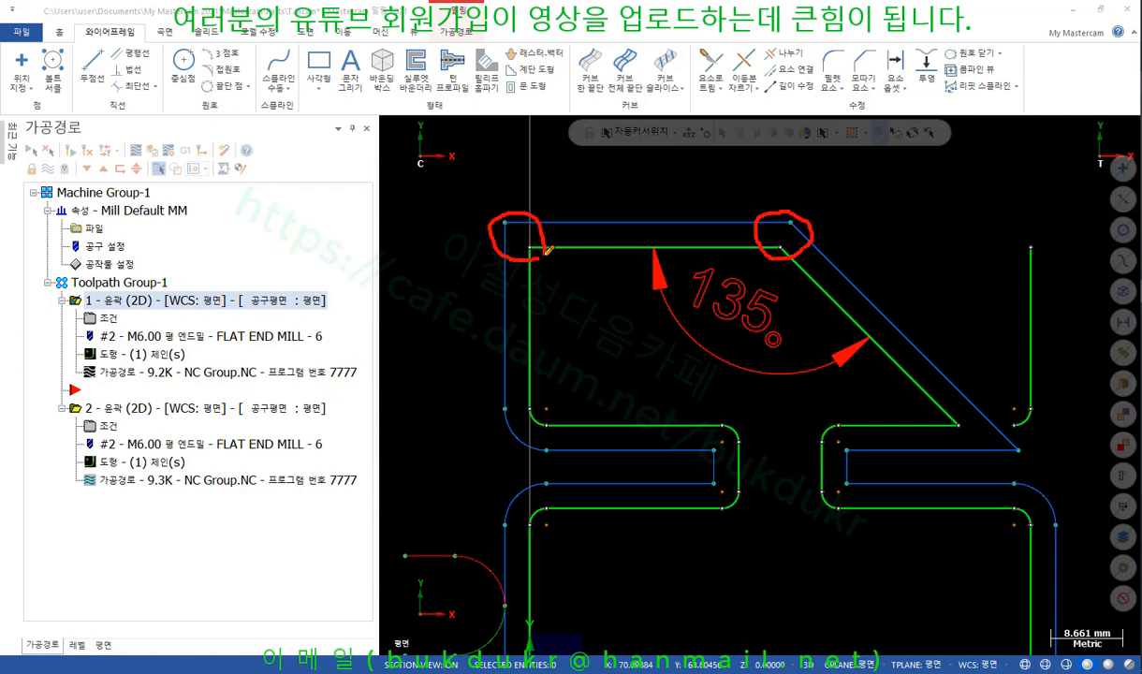
right_click(618, 185)
left_click(655, 423)
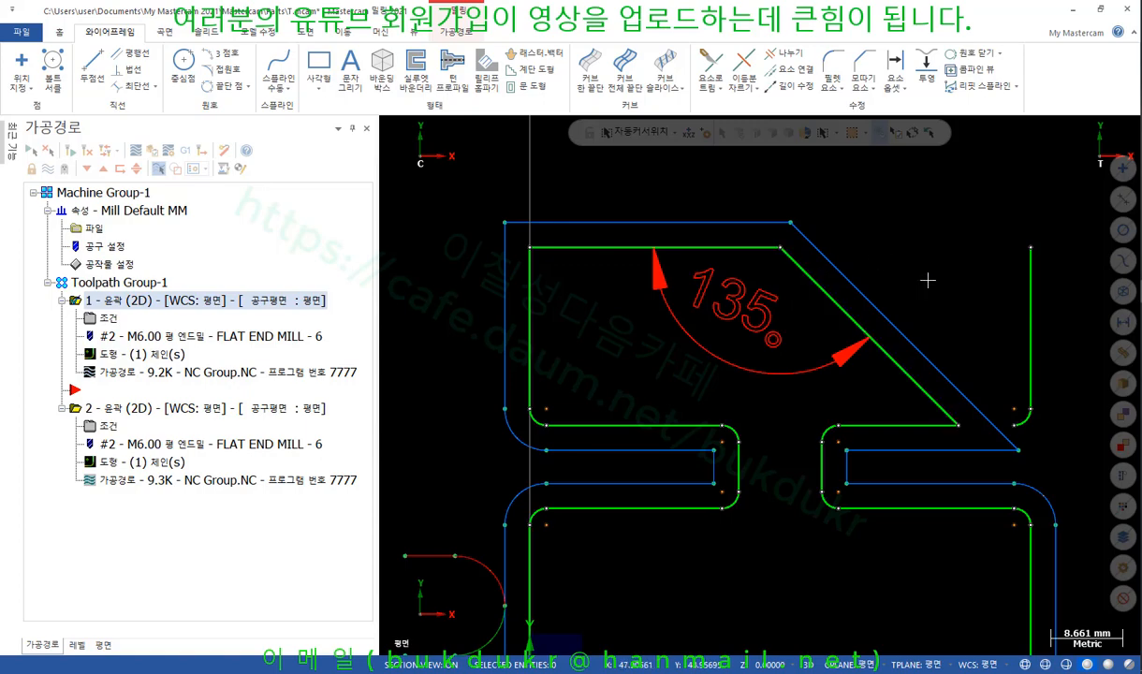
Step: Draw a two-point line about 35.4 mm long at 142.7° from the fillet's lower end beside the notch to the 135° corner vertex
scroll(1060, 378, "up", 1)
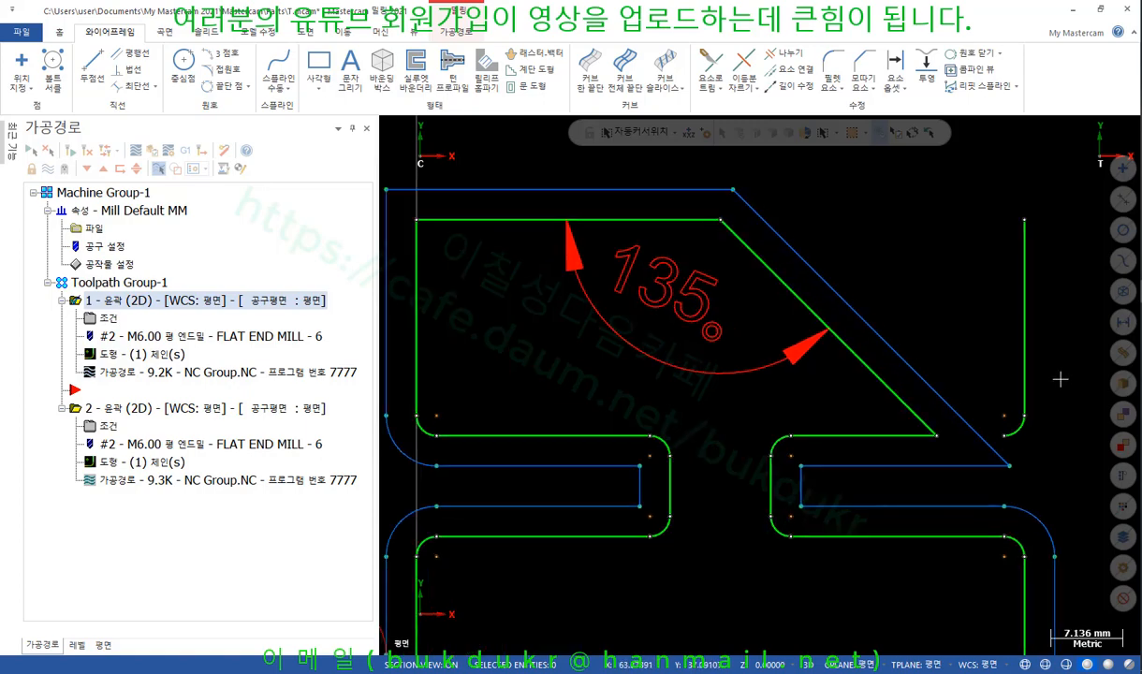
left_click(93, 63)
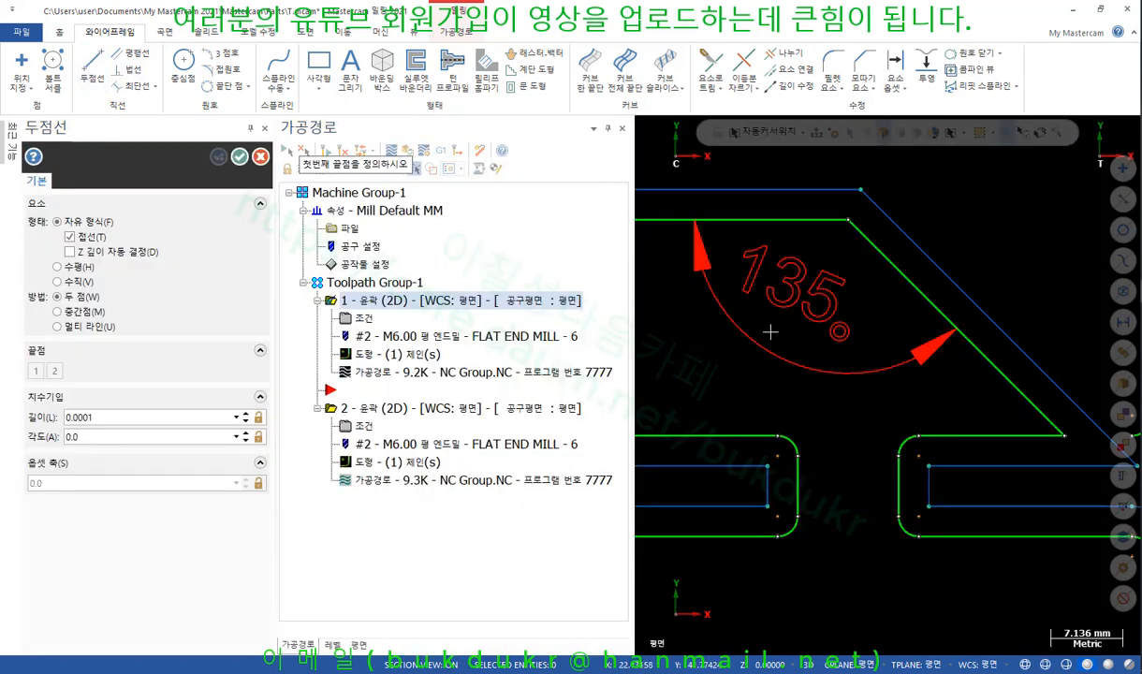
middle_click_drag(769, 332, 671, 329)
left_click(1020, 429)
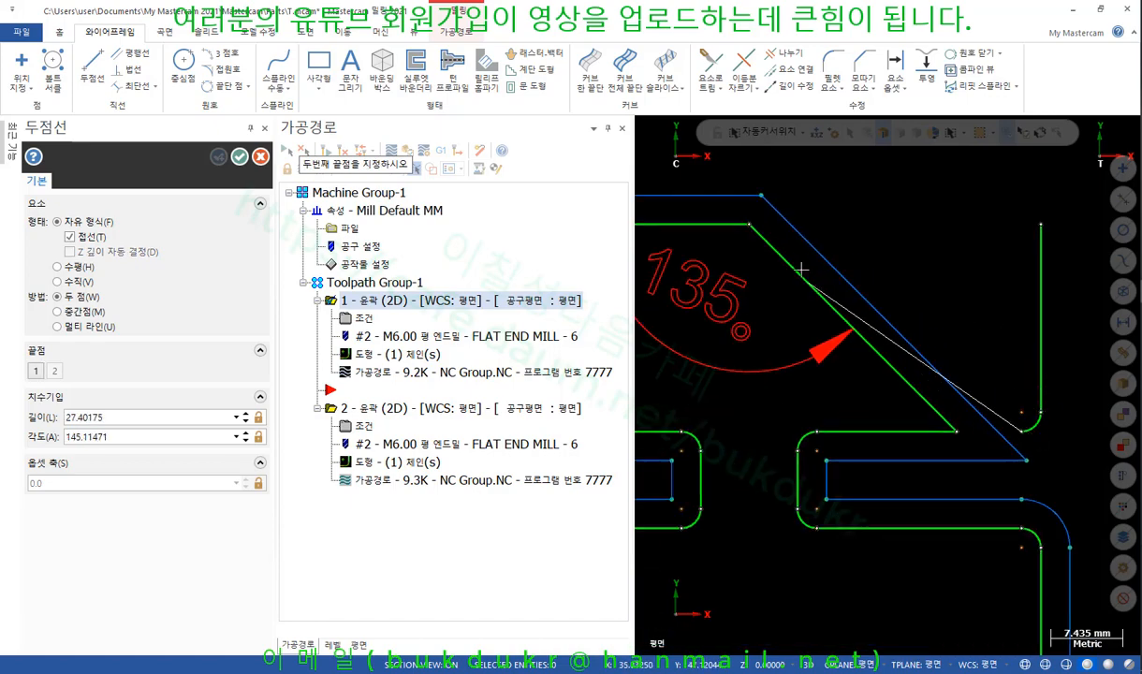
left_click(753, 227)
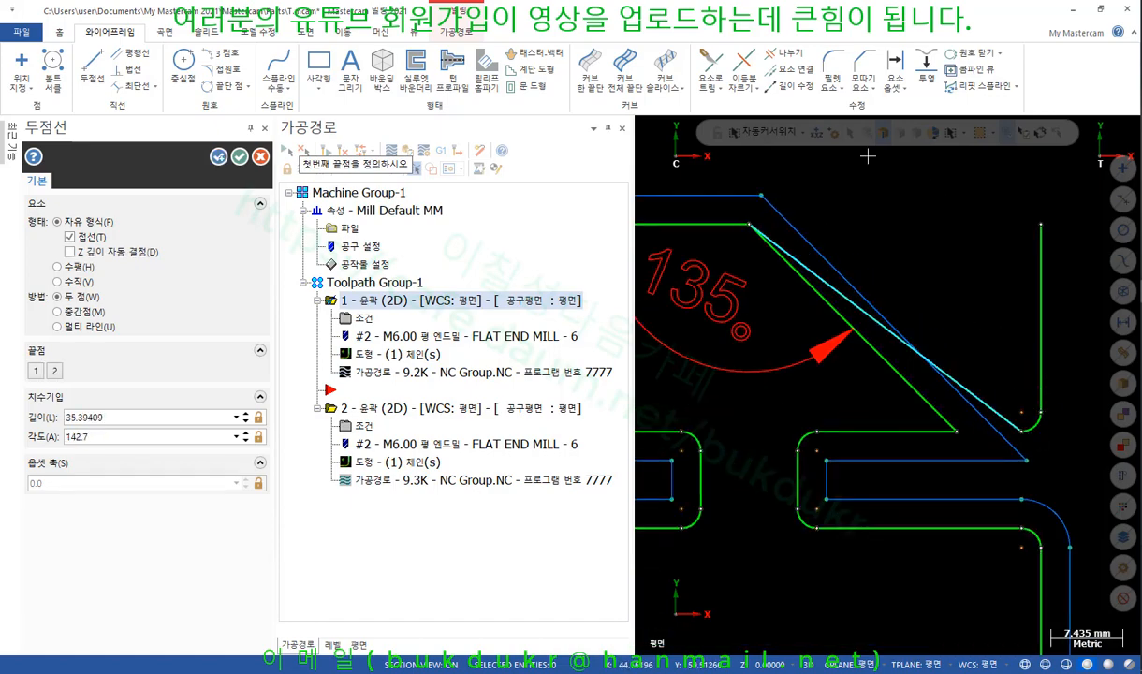
left_click(240, 157)
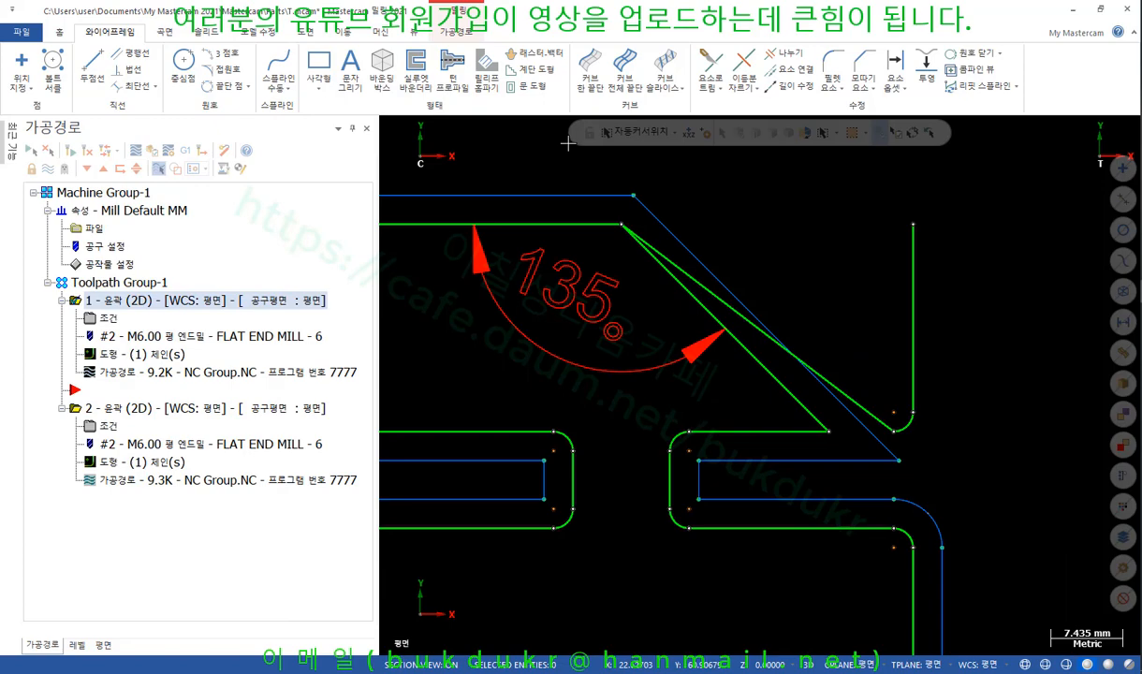
Step: Extend the notch's upper edge to the new sloped line using two-entity trim
left_click(709, 65)
left_click(897, 433)
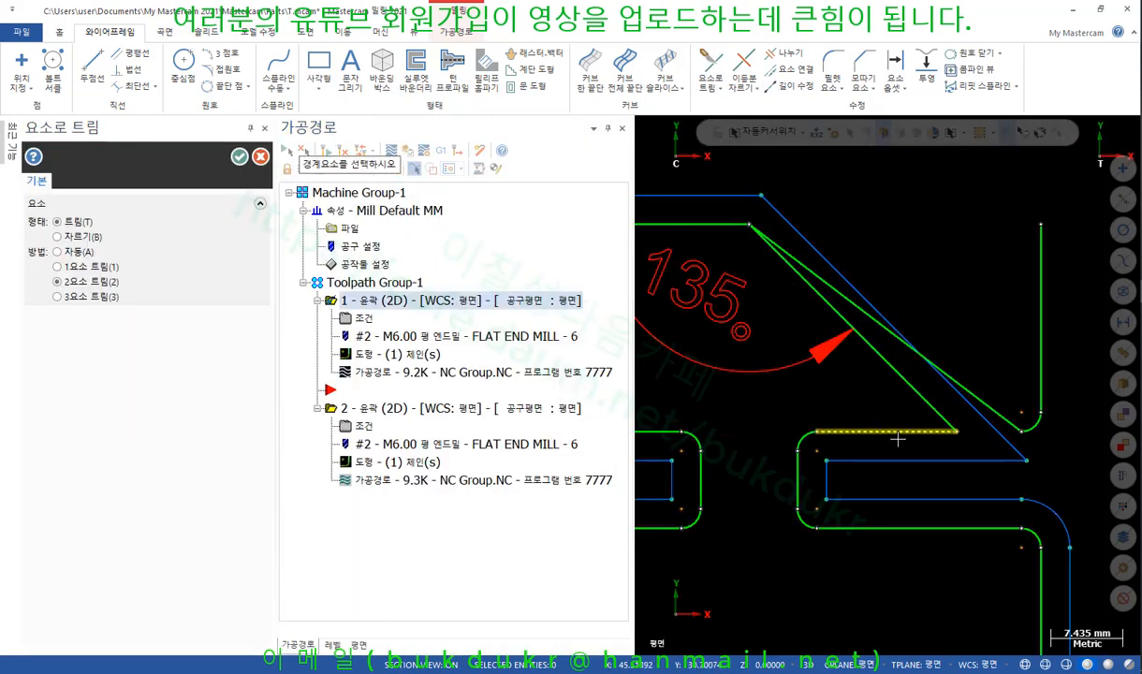
left_click(1009, 412)
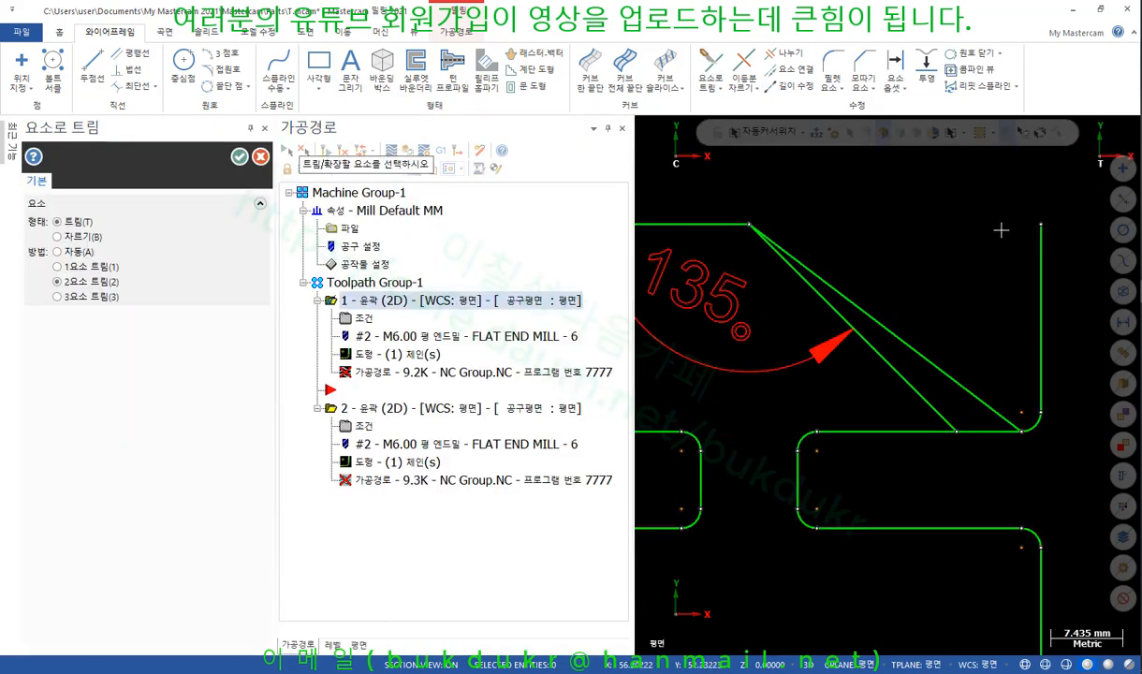
left_click(238, 157)
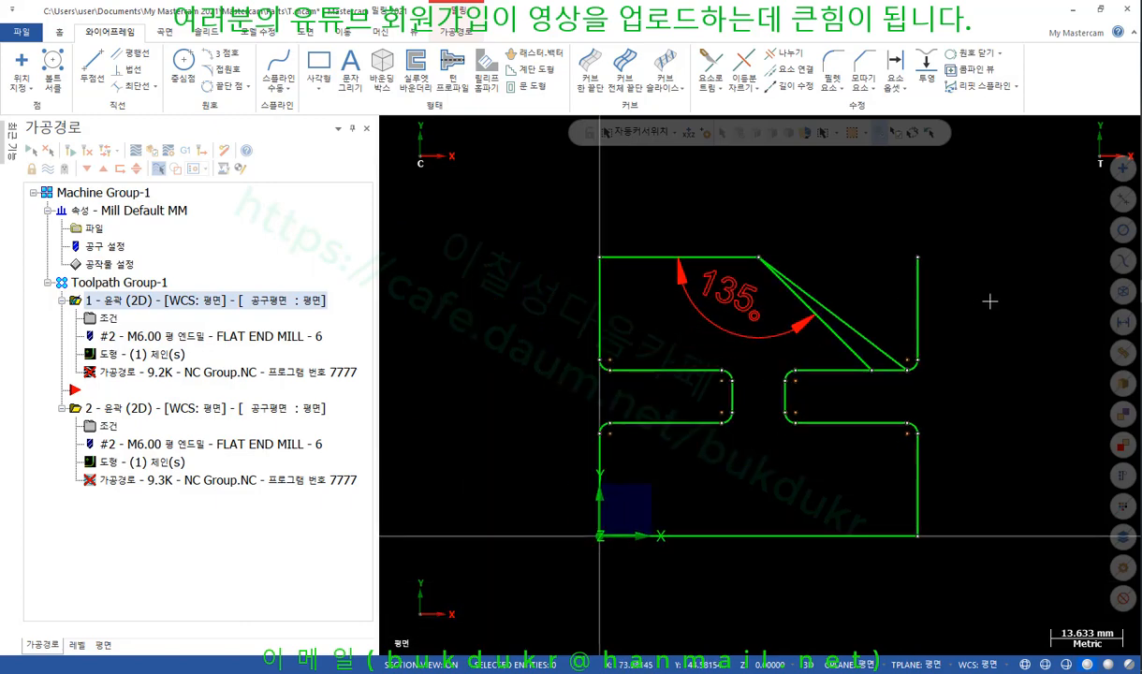
Step: Dimension the angle between the part's upper edge and the new outer sloped line, placing it below the part
left_click(838, 337)
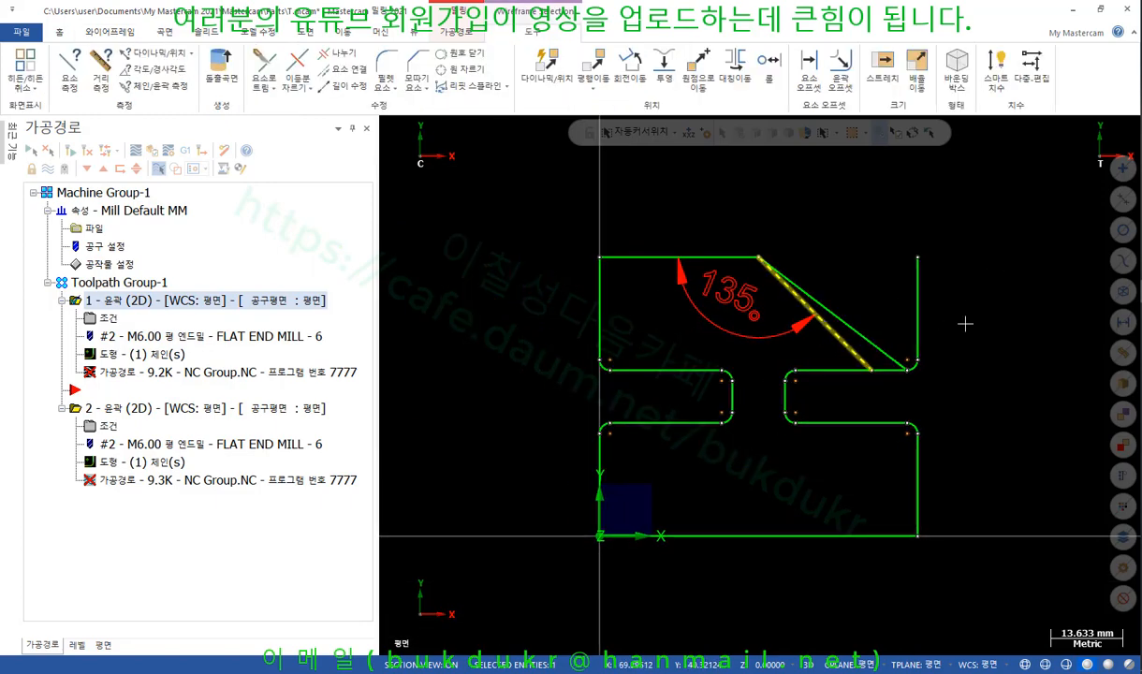
left_click(866, 328)
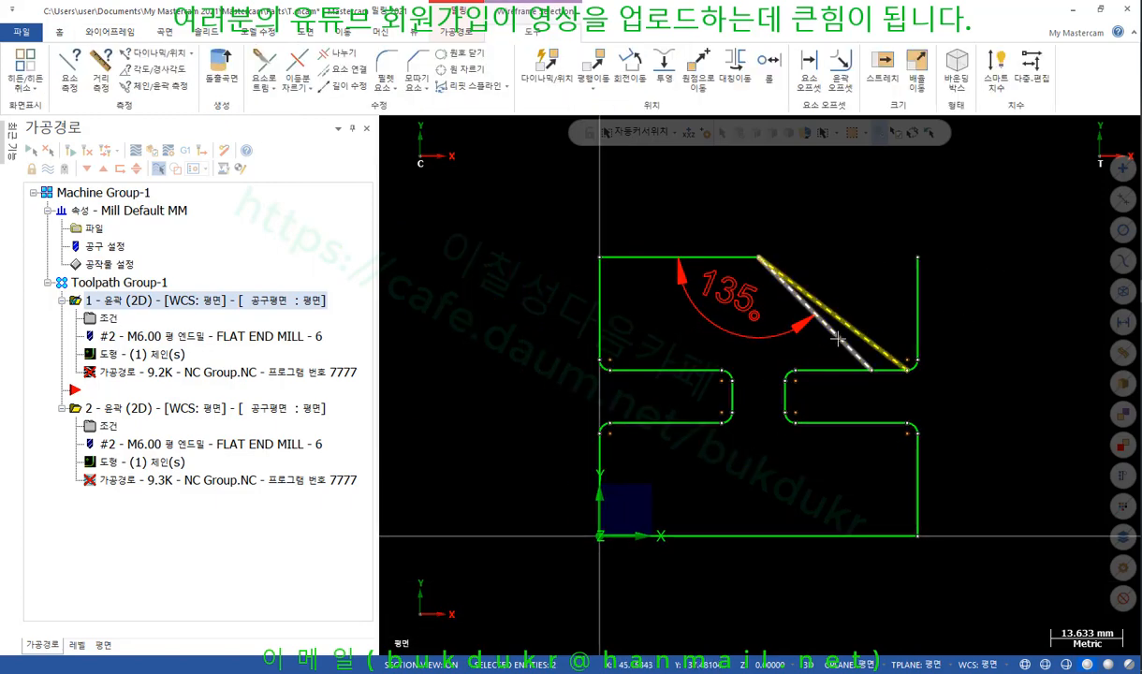
left_click(840, 339)
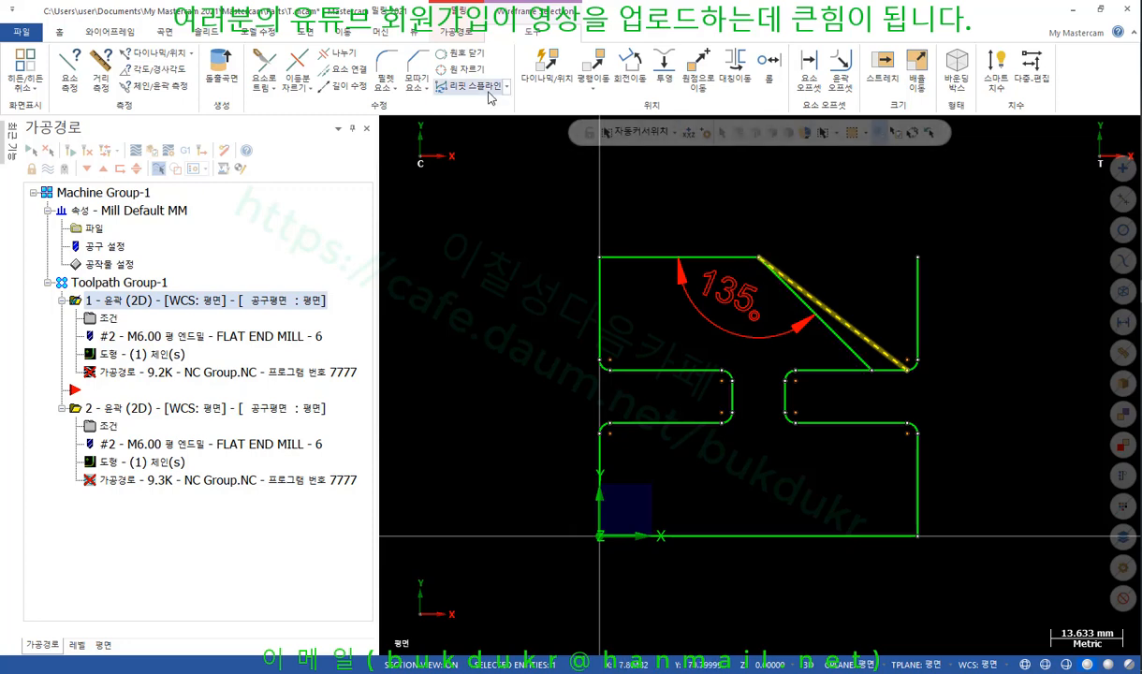
left_click(304, 32)
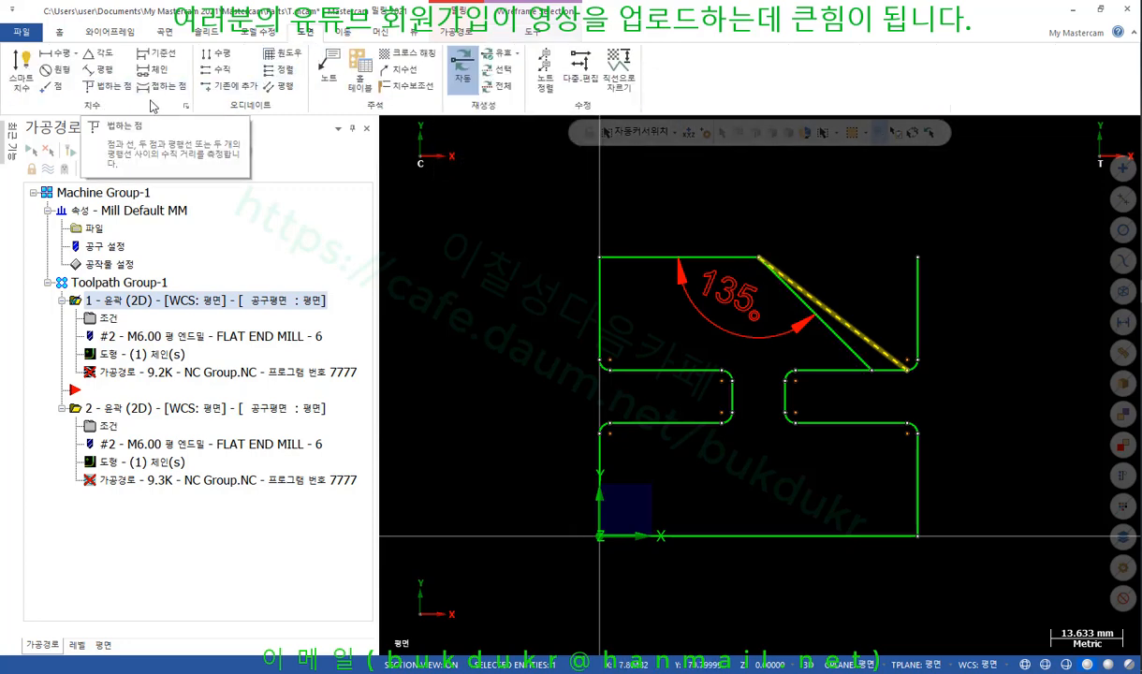
left_click(21, 71)
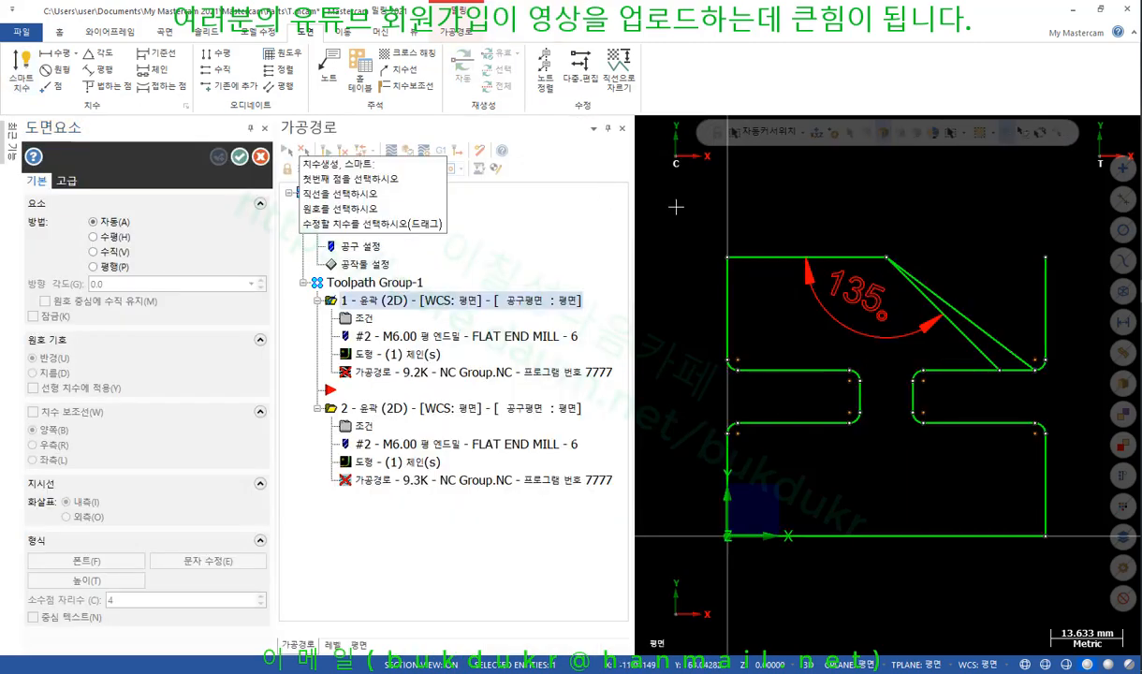
left_click(837, 255)
left_click(993, 336)
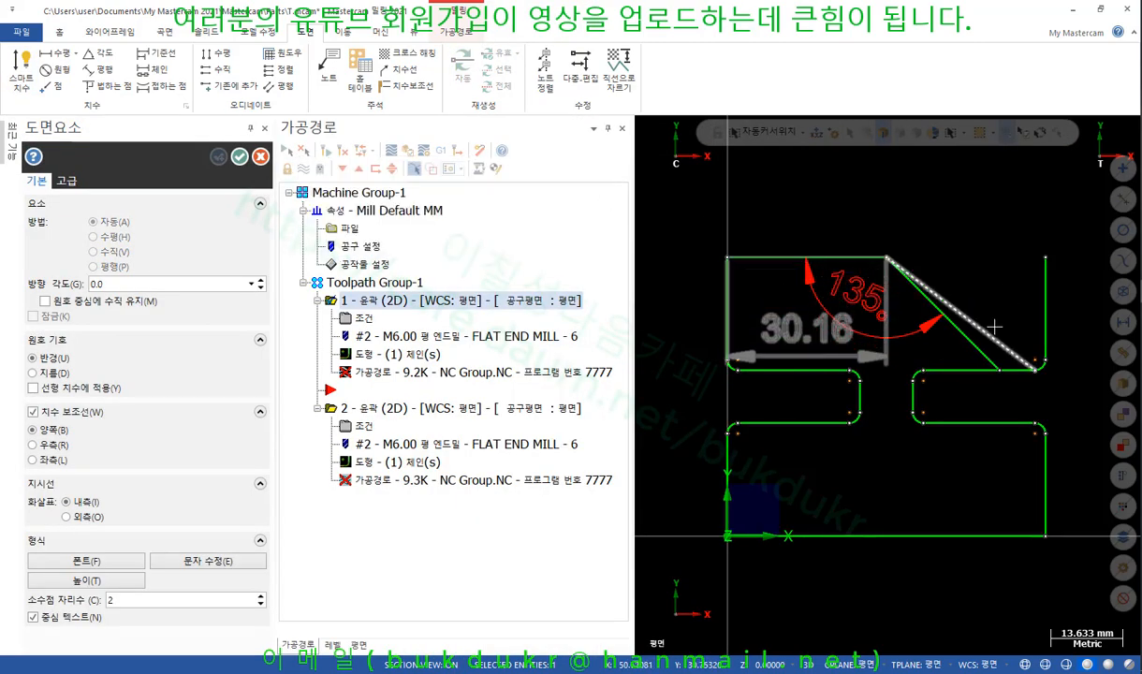
left_click(960, 587)
left_click(239, 156)
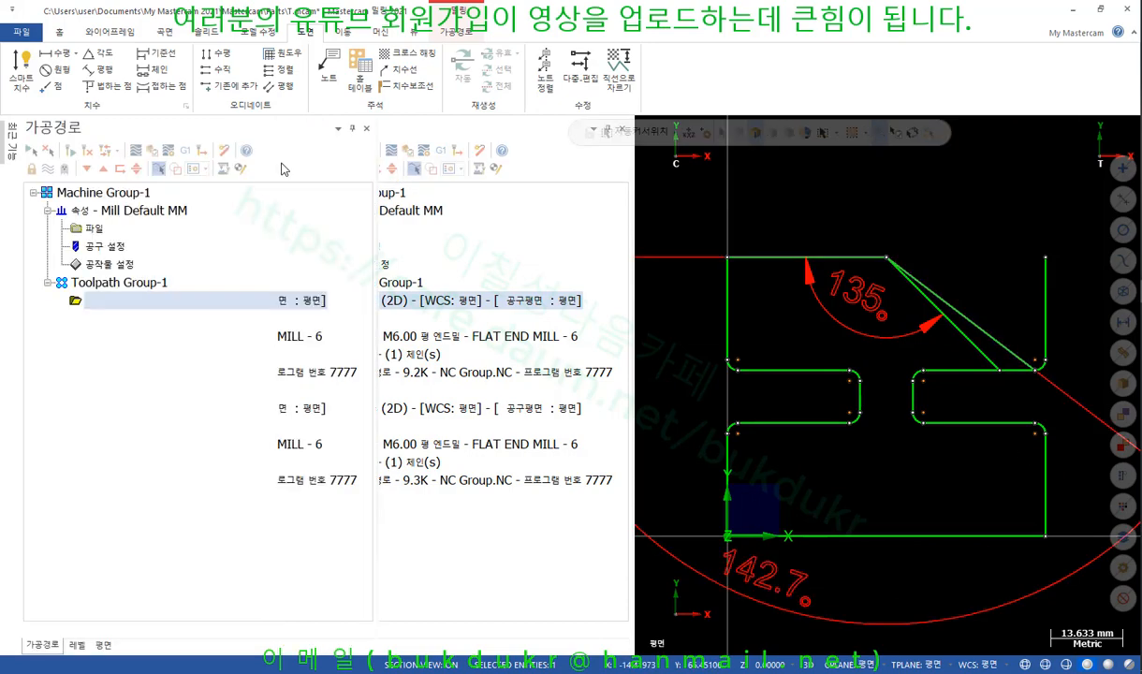
scroll(726, 260, "up", 2)
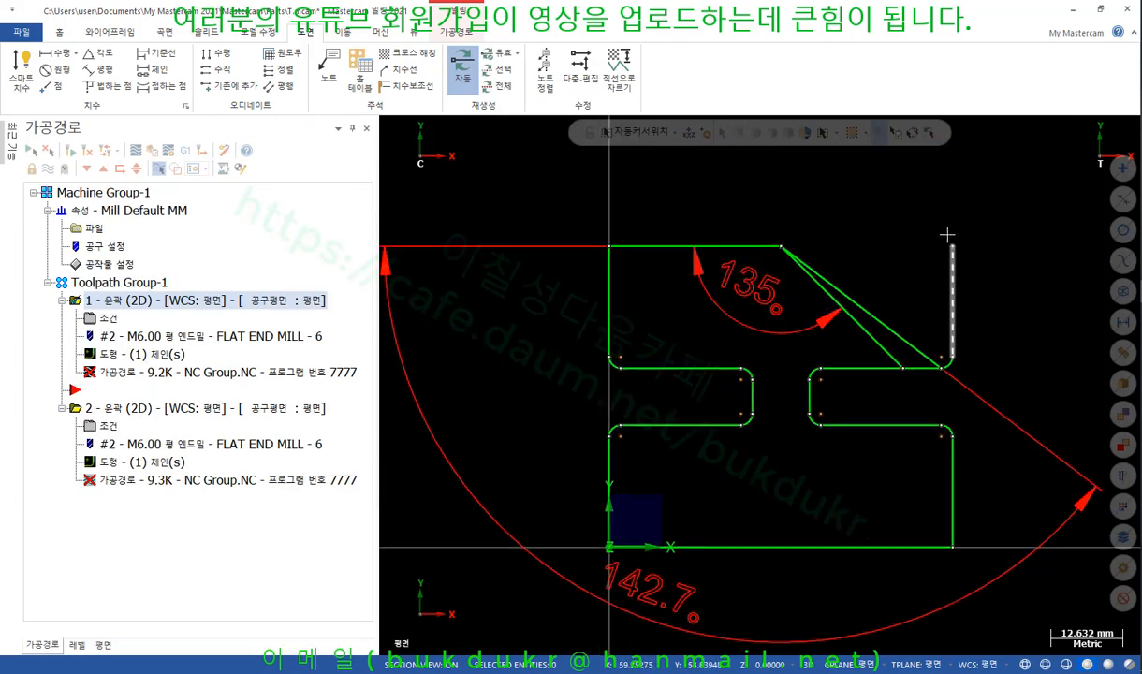
scroll(815, 376, "up", 3)
scroll(869, 218, "down", 5)
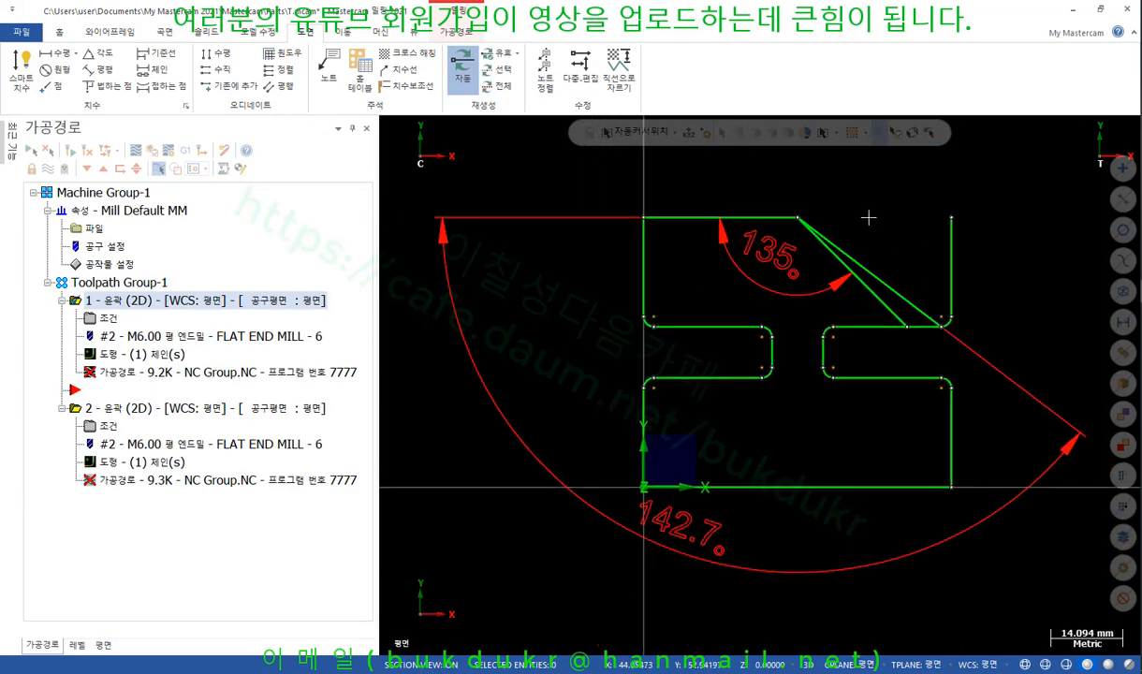
Step: Try to set the outer sloped line's angle to 136° in its line properties
scroll(869, 218, "up", 1)
scroll(868, 218, "up", 2)
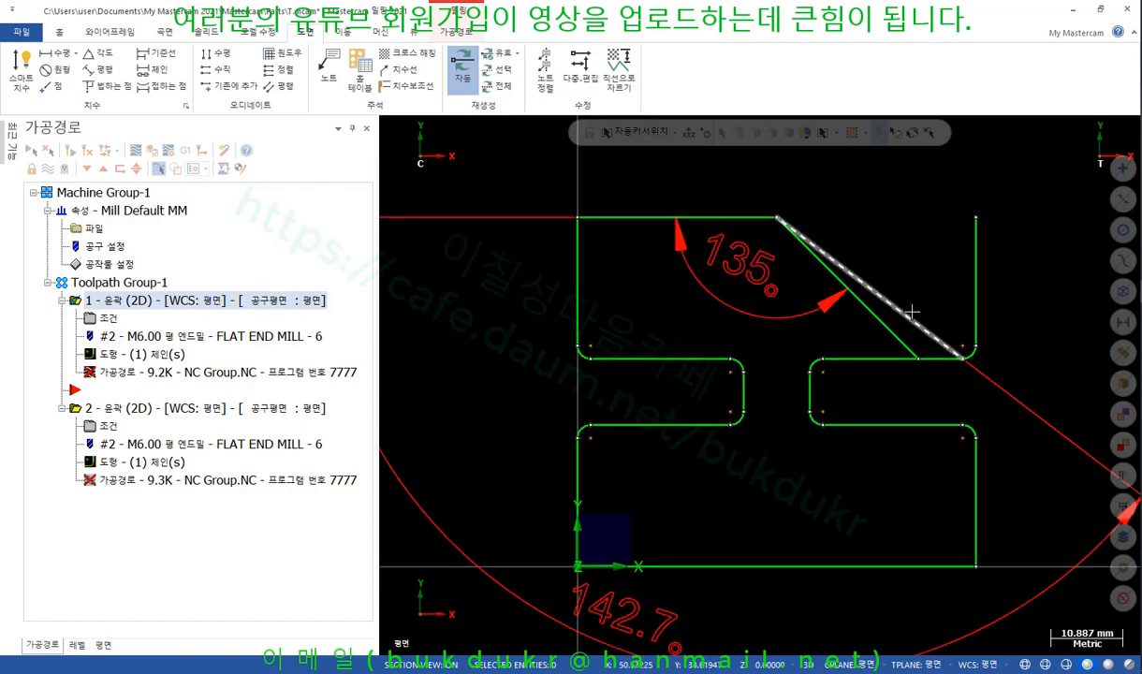
left_click(871, 294)
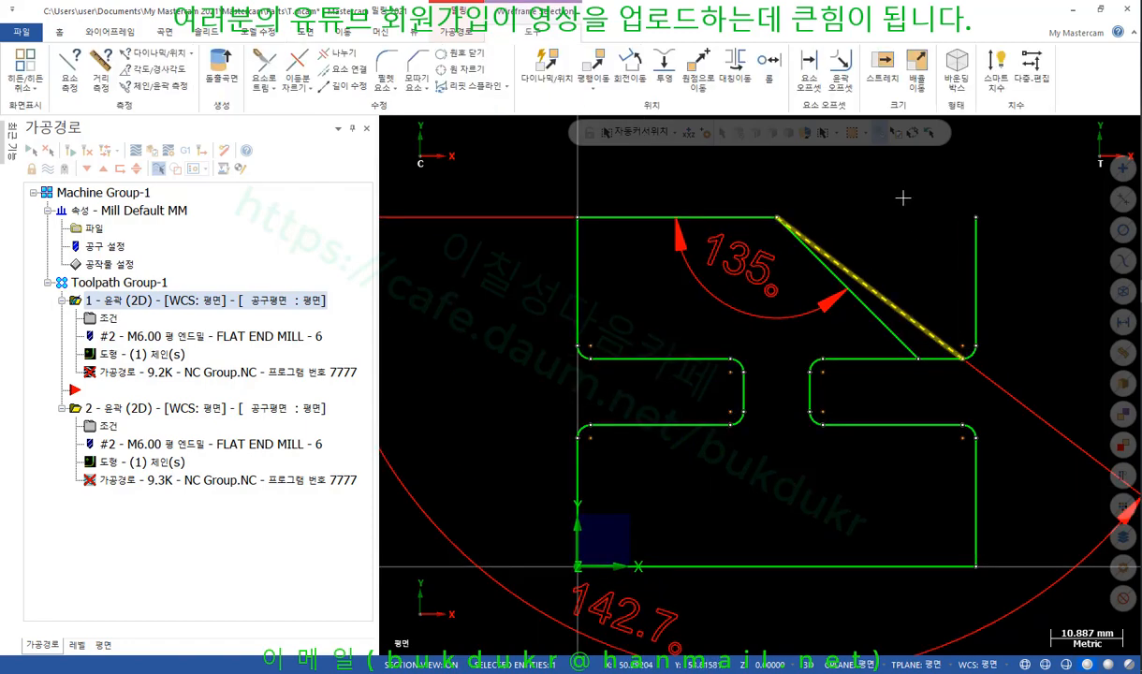
key("F4")
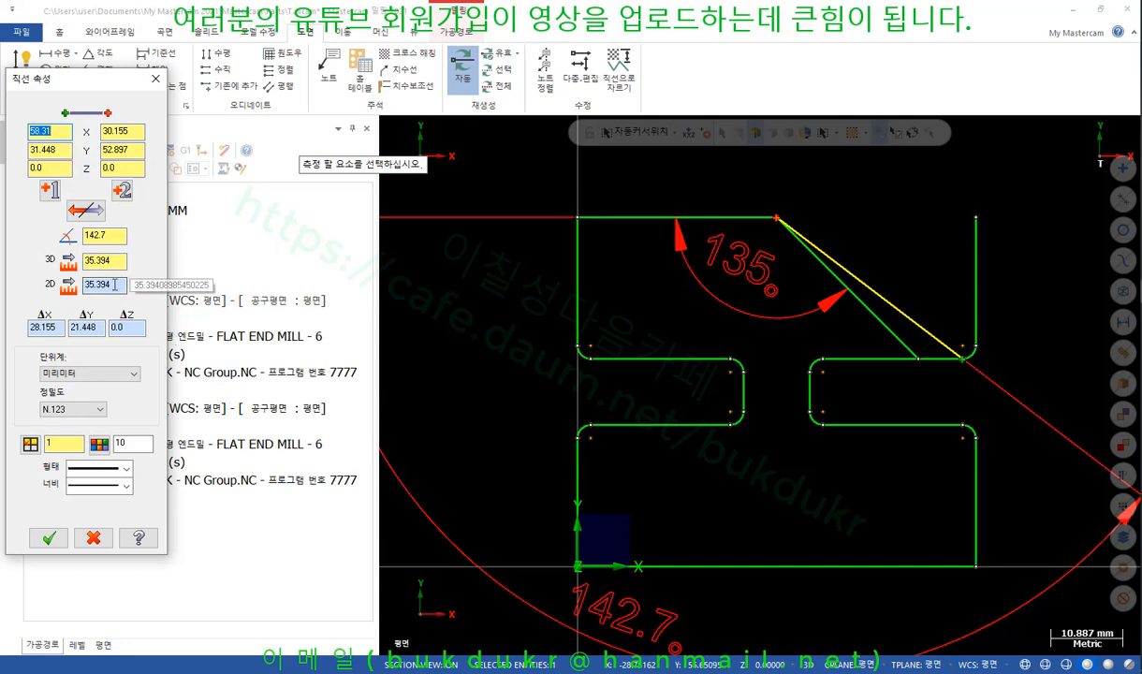
left_click(119, 235)
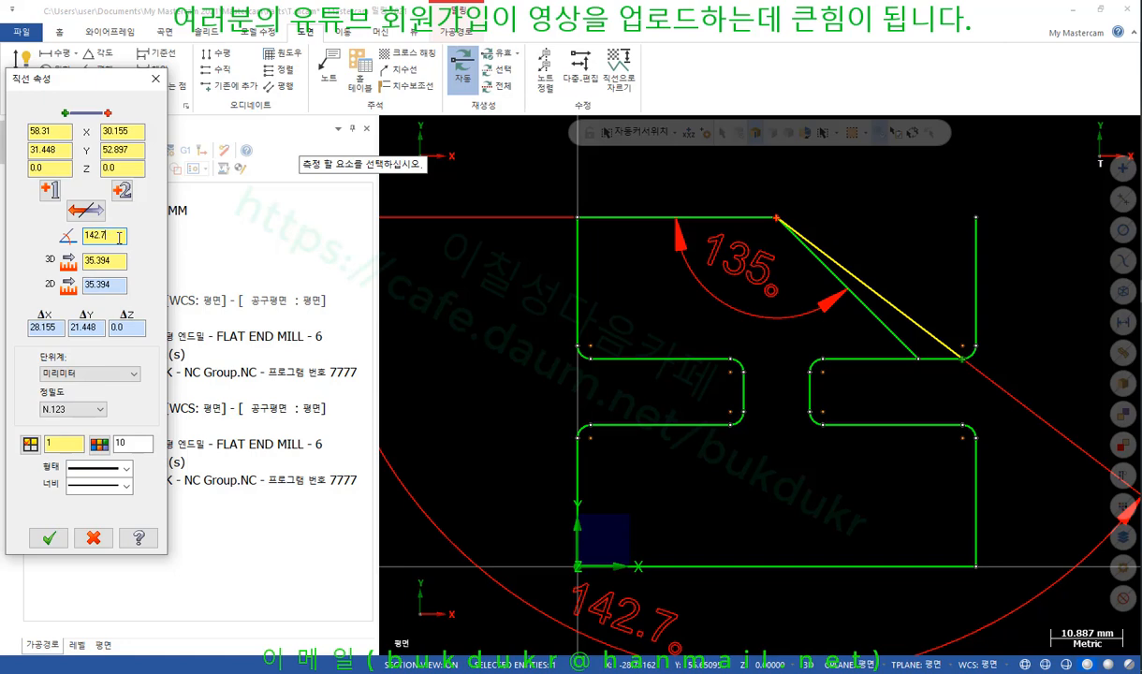
left_click_drag(119, 236, 28, 255)
type("136")
key("Return")
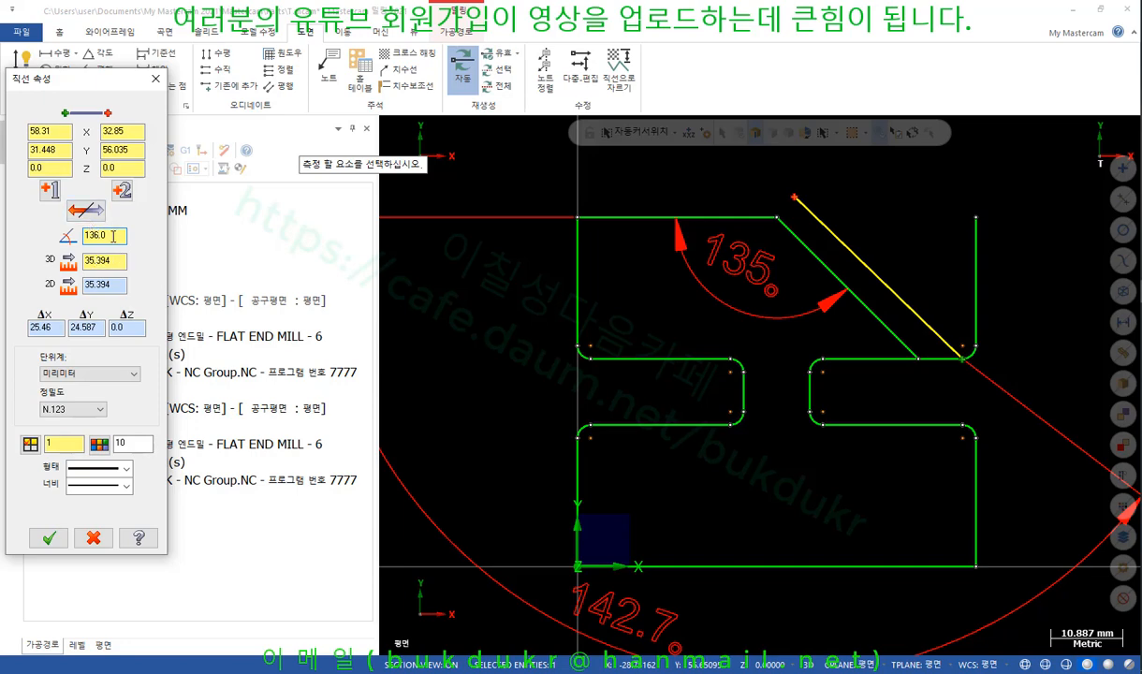
left_click(155, 78)
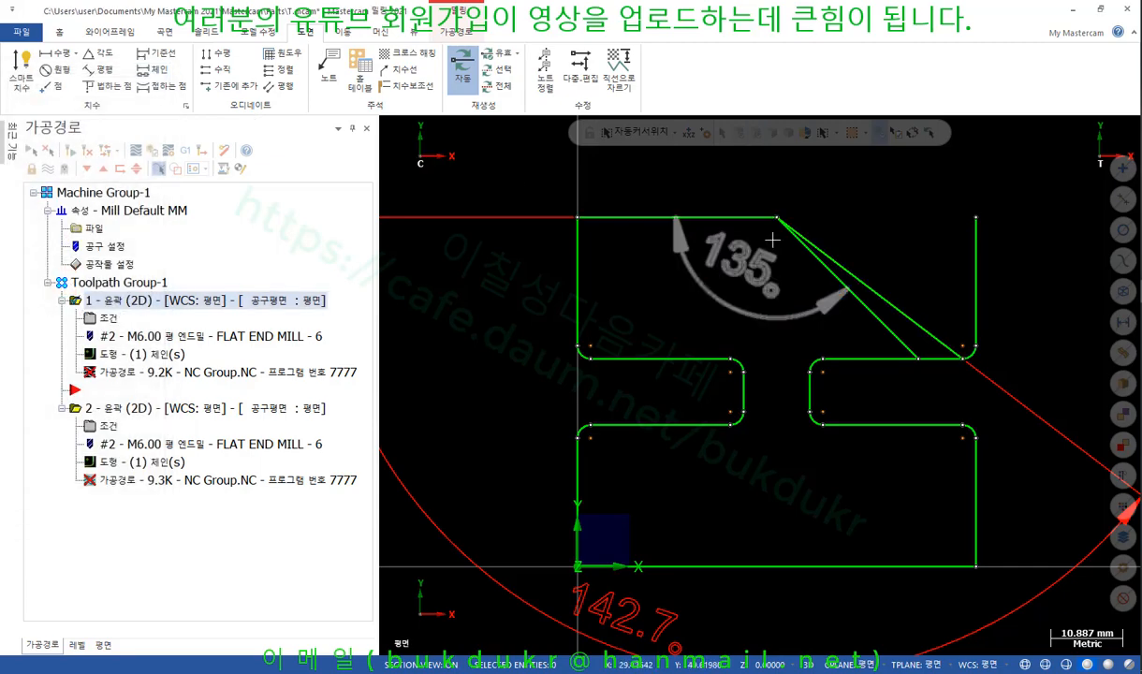
Step: Swap the outer sloped line's endpoints in its properties, and circle its start at the upper-edge vertex, clearing the mark
left_click(805, 239)
key("F4")
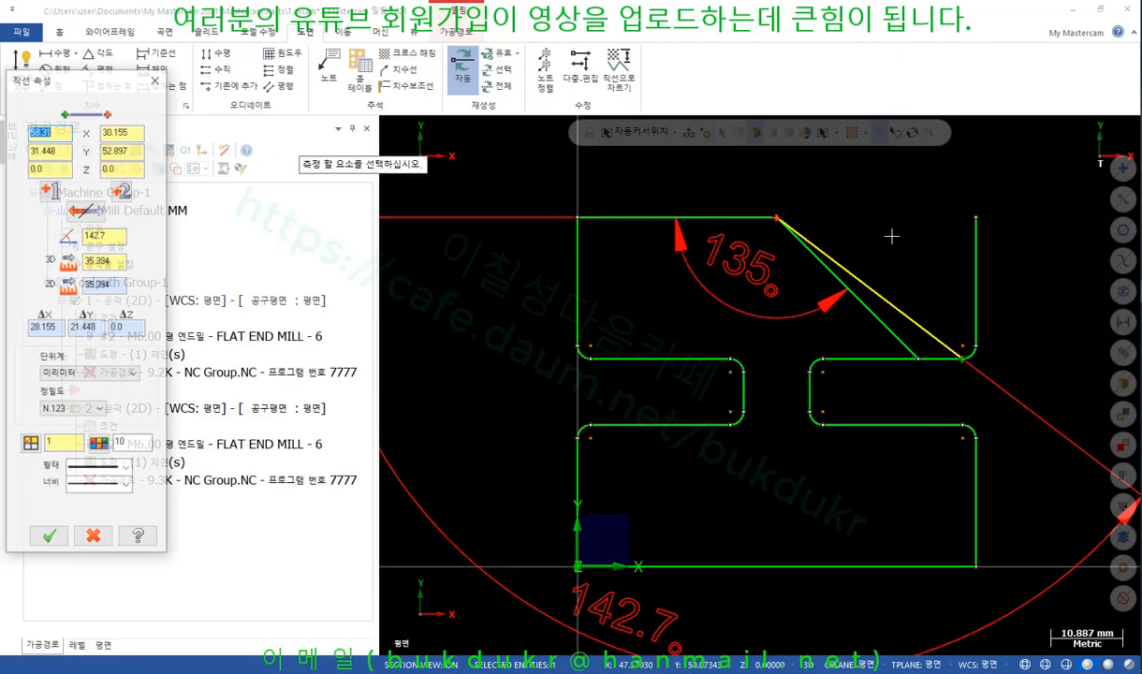
left_click(88, 214)
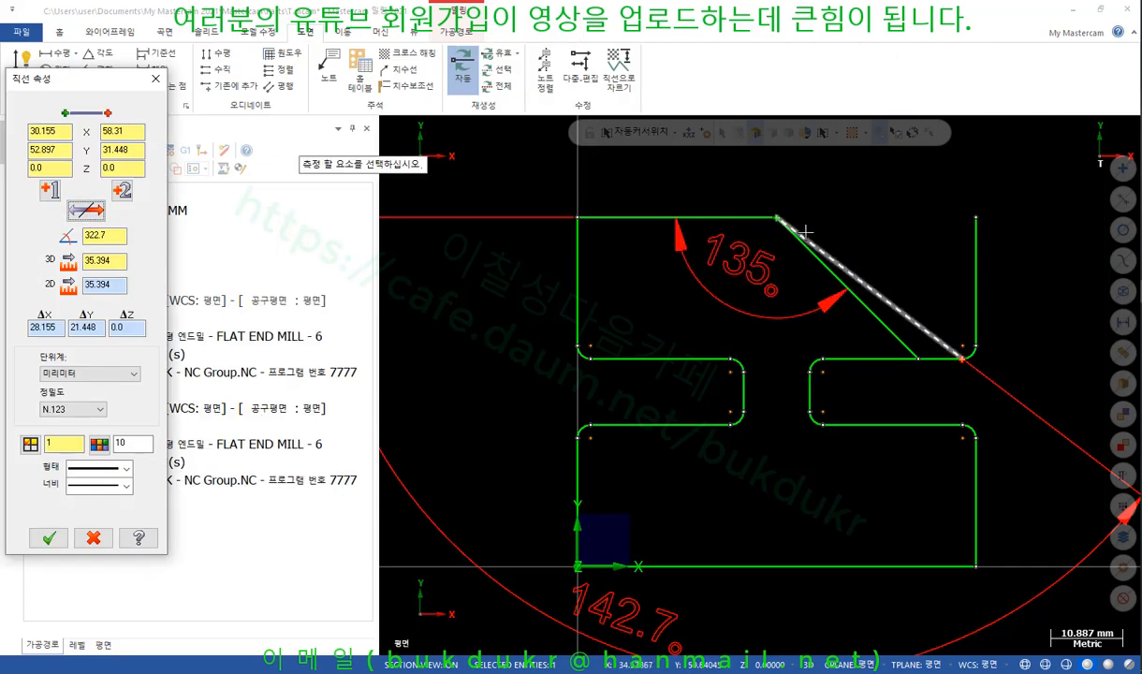
scroll(913, 231, "up", 1)
scroll(948, 243, "up", 1)
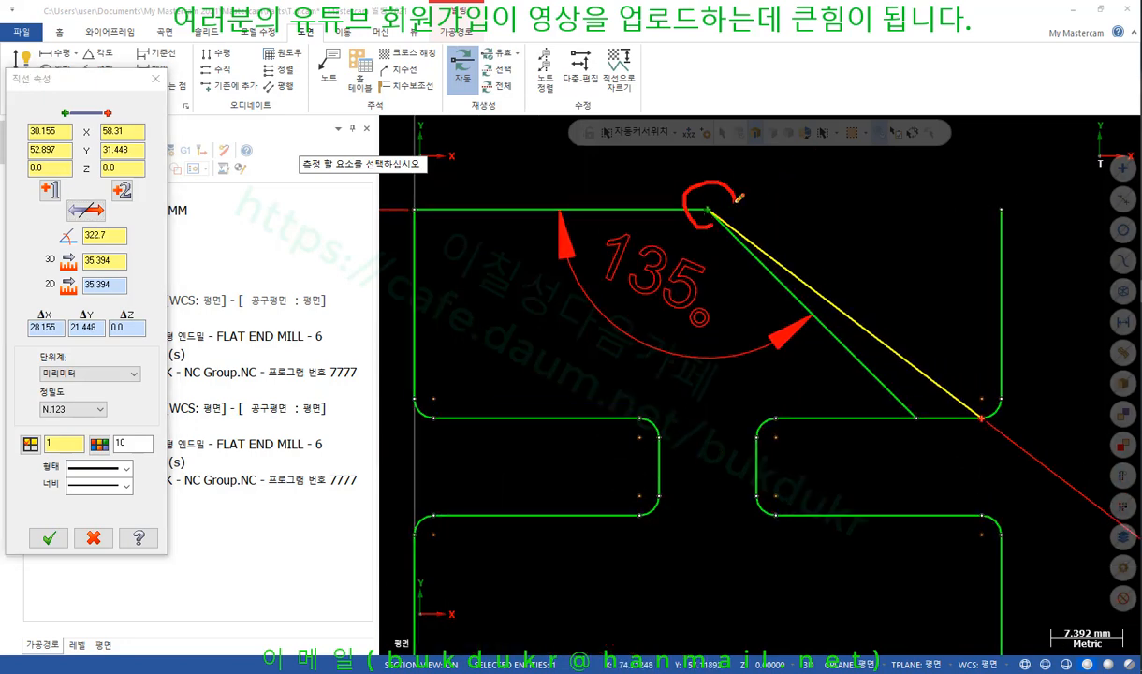
right_click(844, 211)
left_click(899, 365)
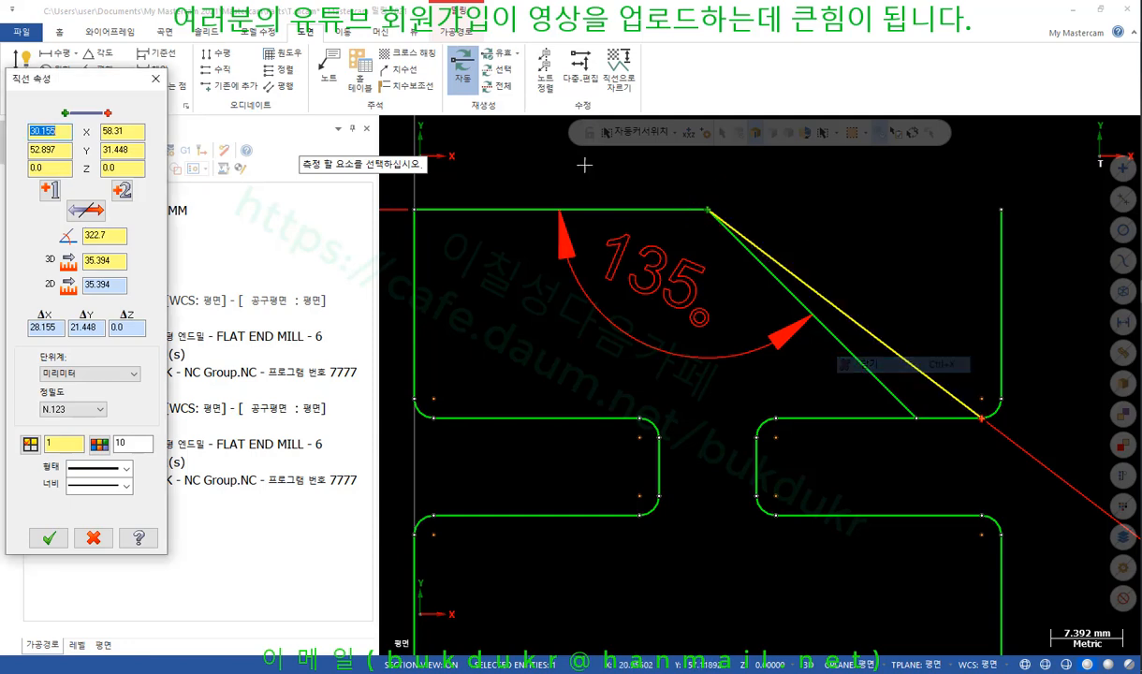
Step: Set the outer sloped line's angle to 180+136 and apply the line properties
left_click(103, 235)
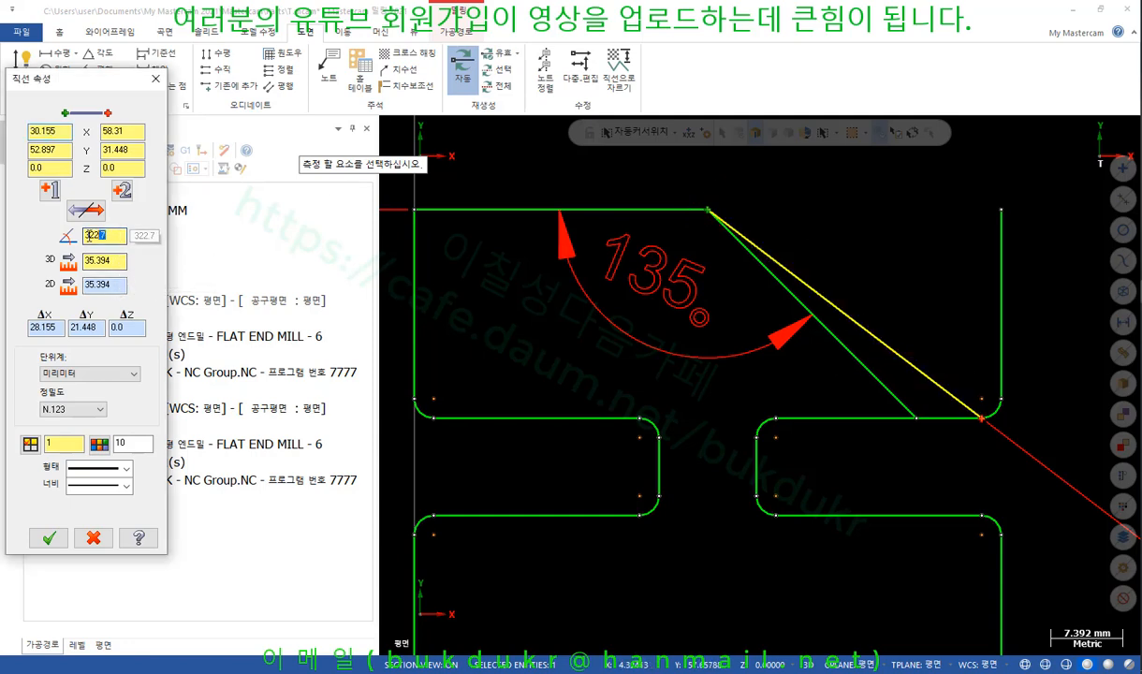
type("18")
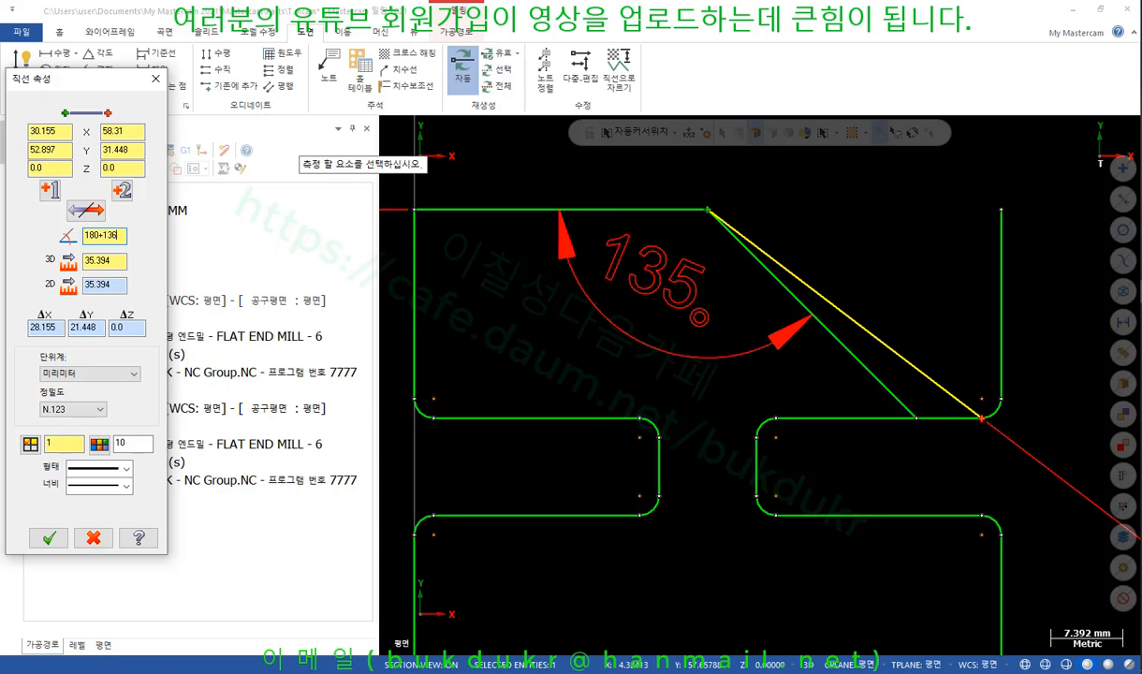
type("0+136")
key("Return")
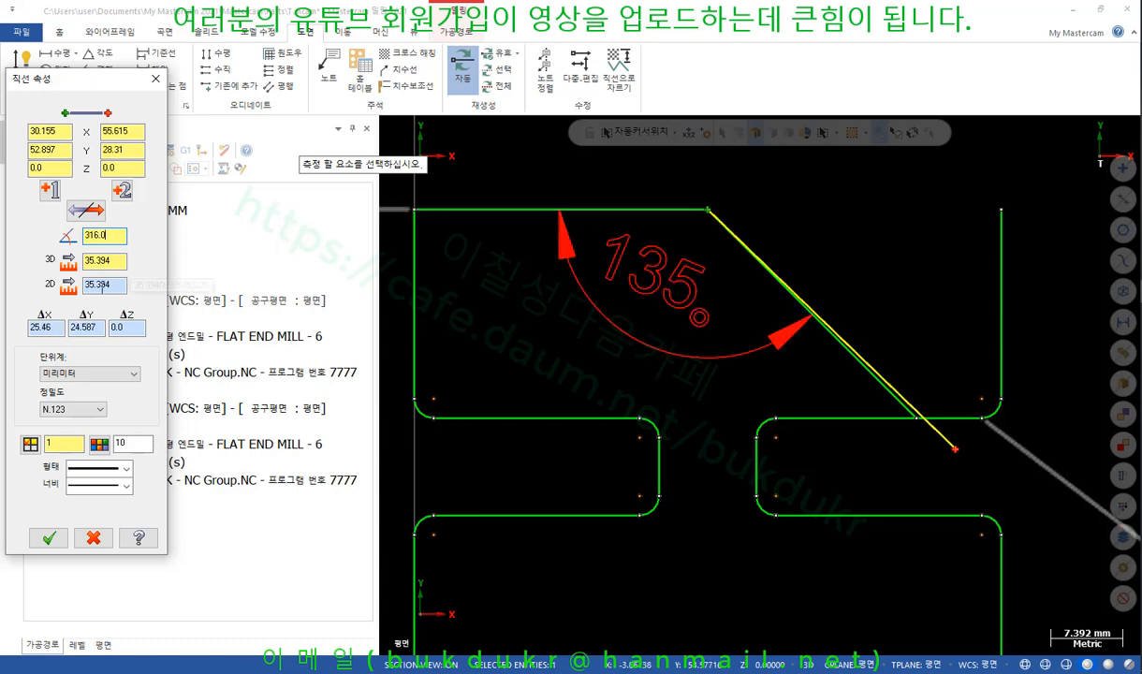
scroll(936, 428, "up", 3)
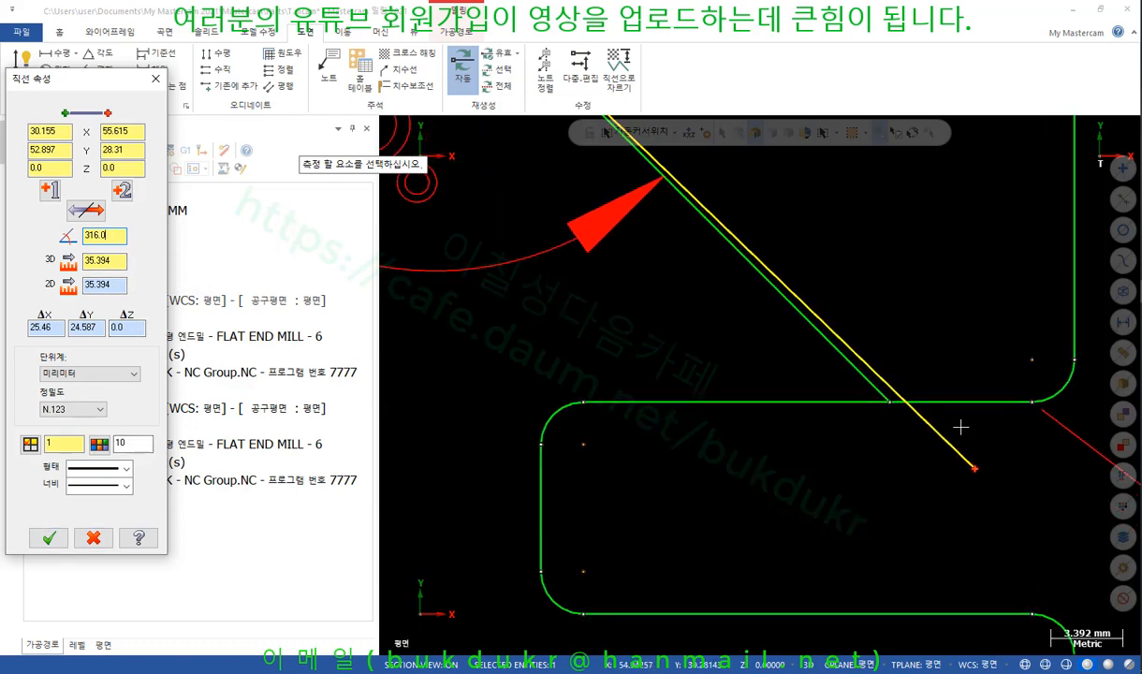
scroll(868, 403, "down", 3)
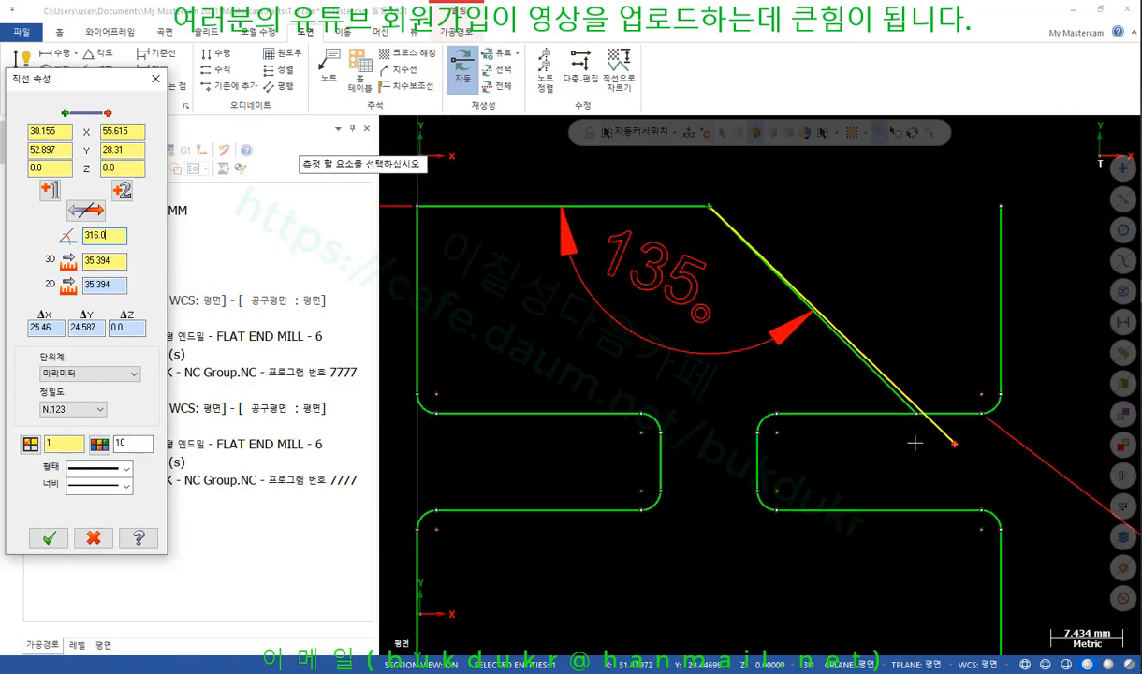
left_click(50, 538)
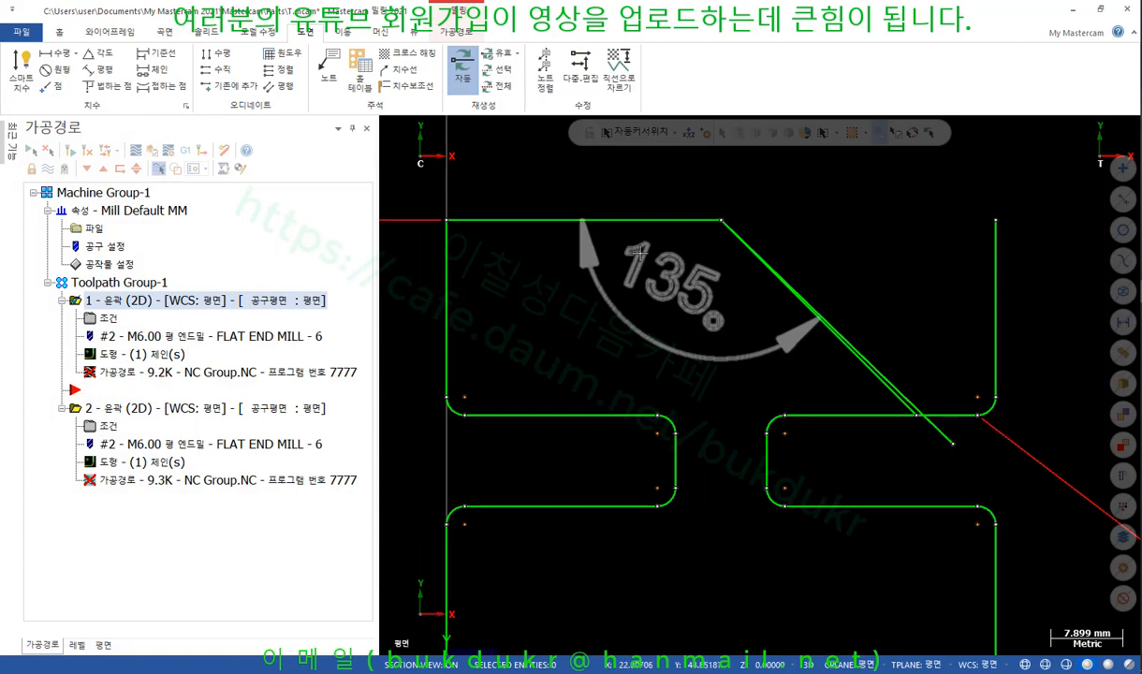
Step: Trim the outer sloped line and the notch's upper edge to their intersection using two-entity trim
left_click(112, 32)
left_click(691, 80)
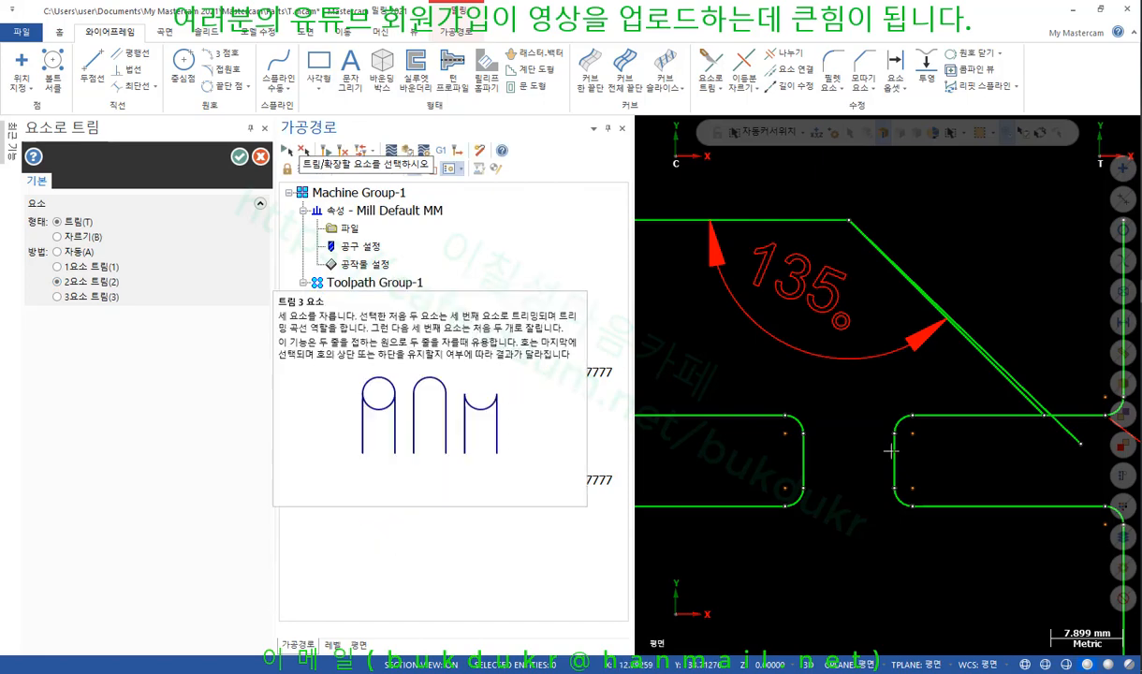
left_click(1027, 394)
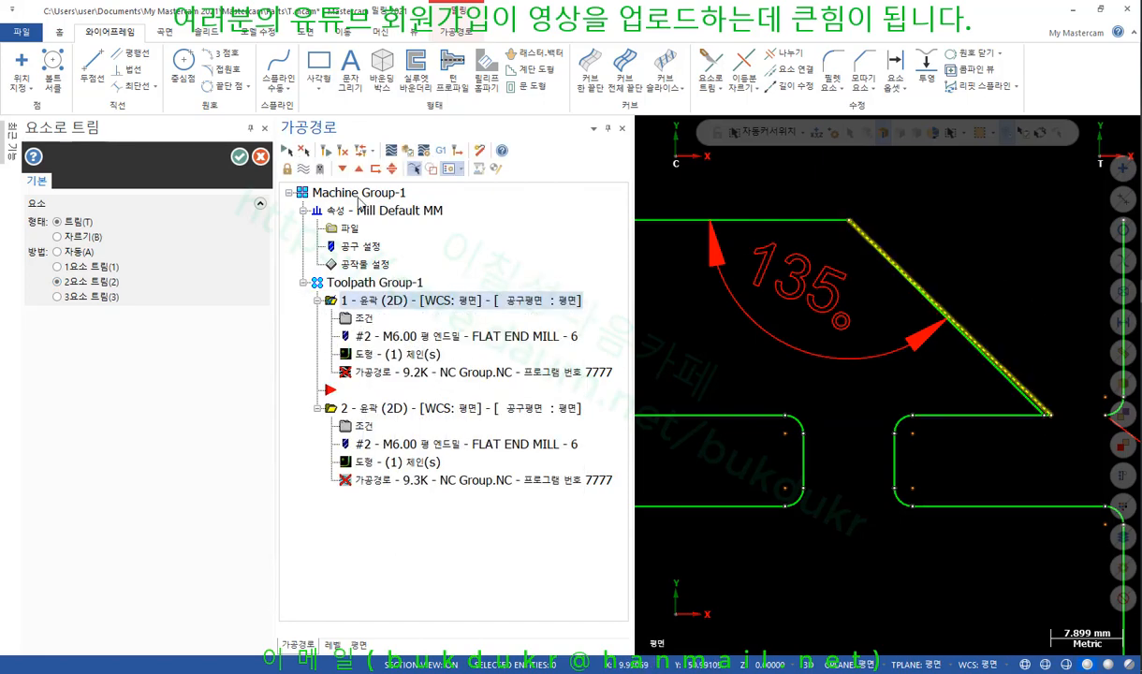
left_click(239, 157)
Step: Dimension the angle between the part's upper edge and the outer sloped line, placing it just below the 135° dimension
scroll(907, 316, "up", 3)
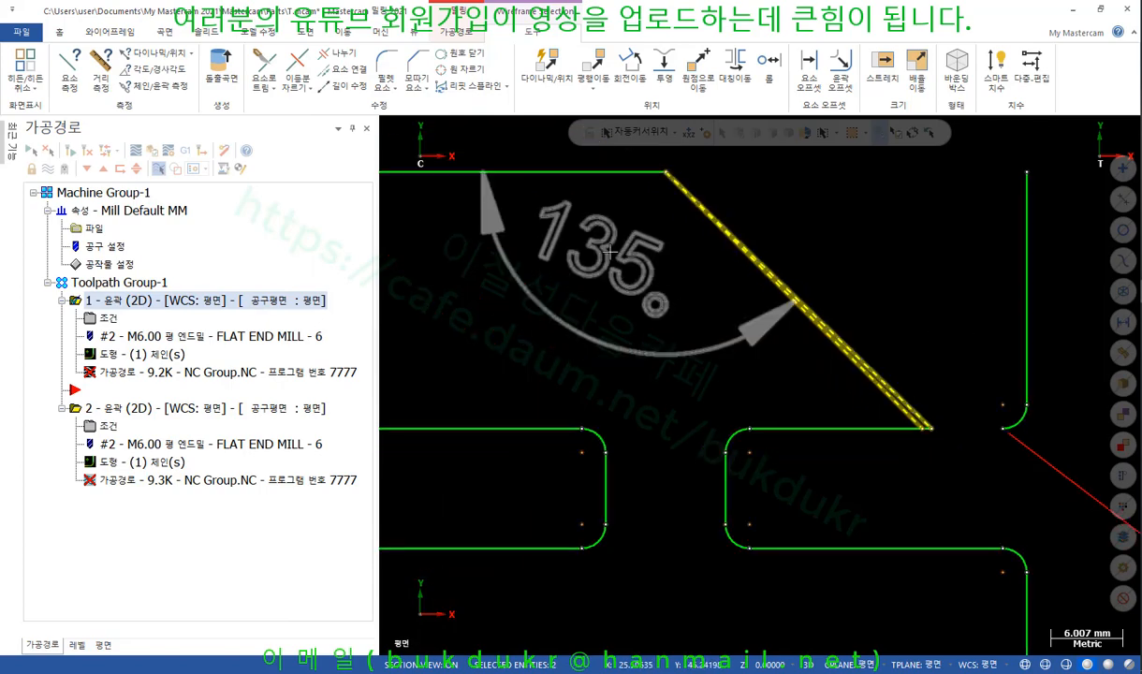
scroll(955, 339, "down", 5)
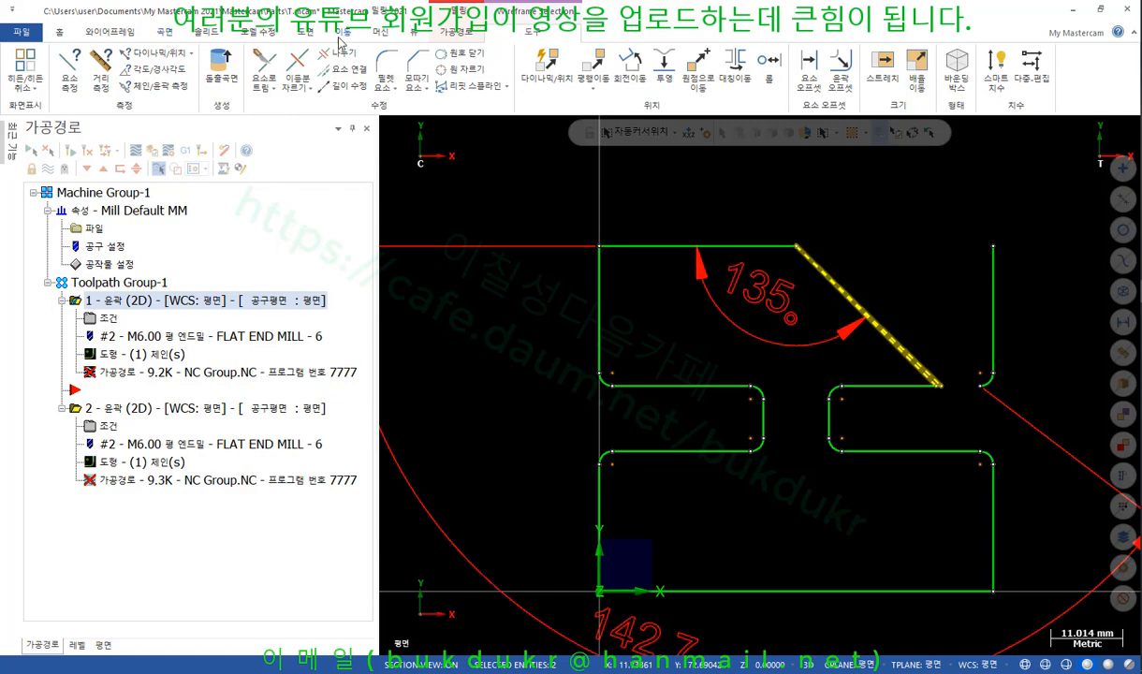
left_click(306, 31)
left_click(20, 70)
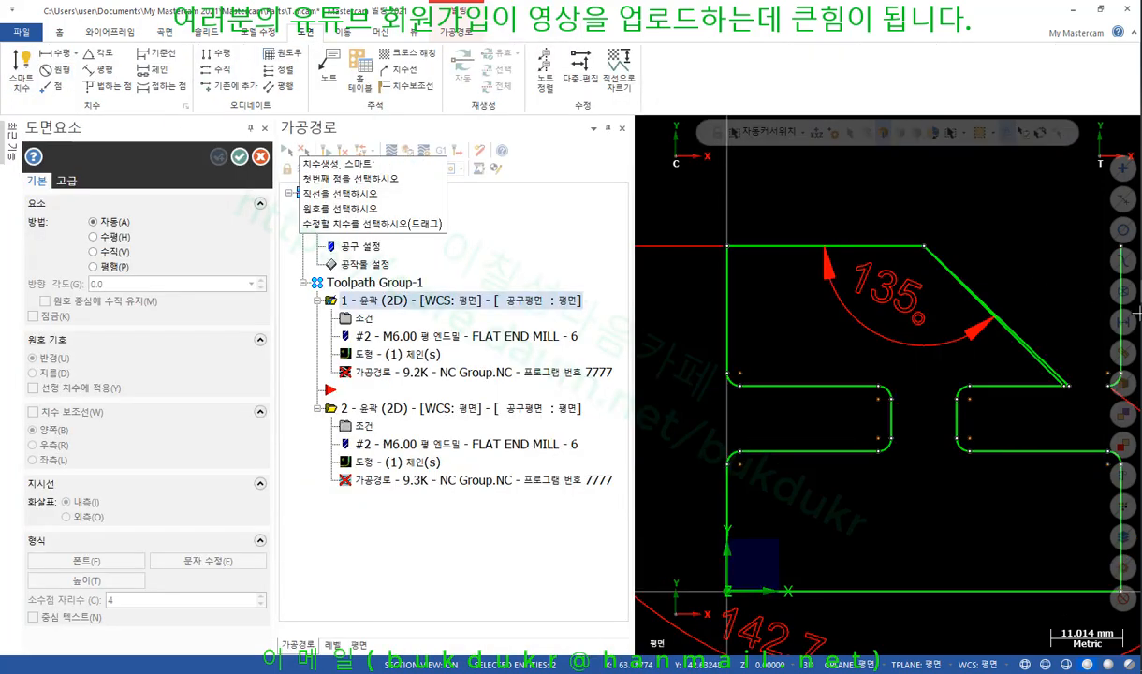
left_click(936, 385)
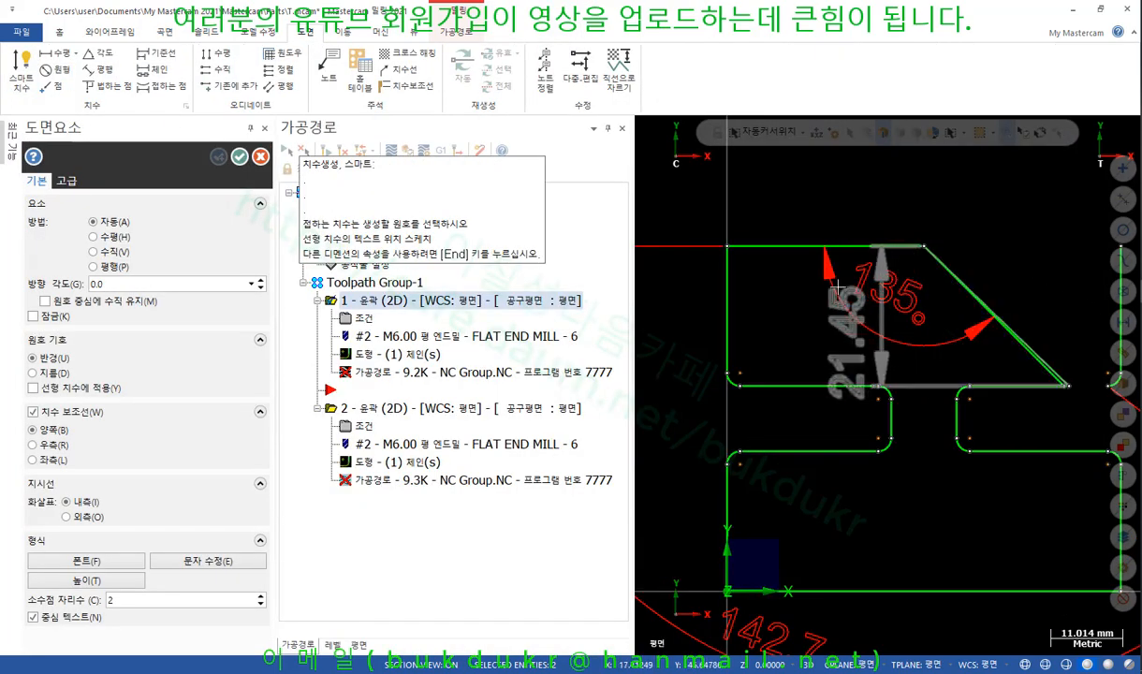
left_click(746, 245)
left_click(862, 363)
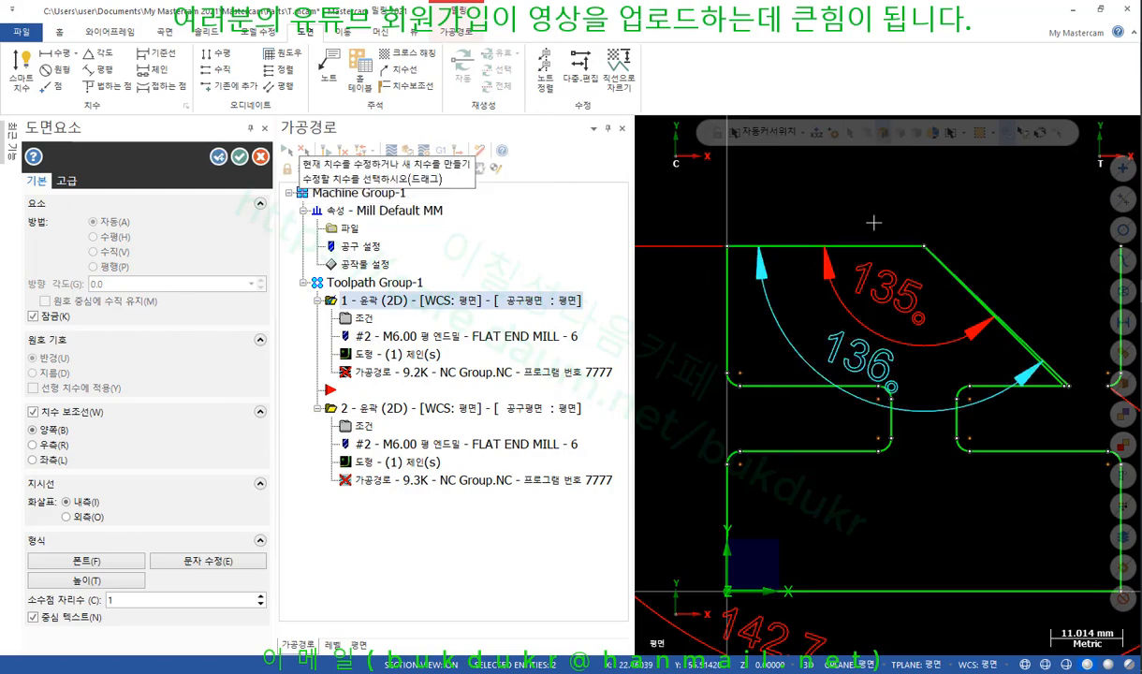
left_click(239, 156)
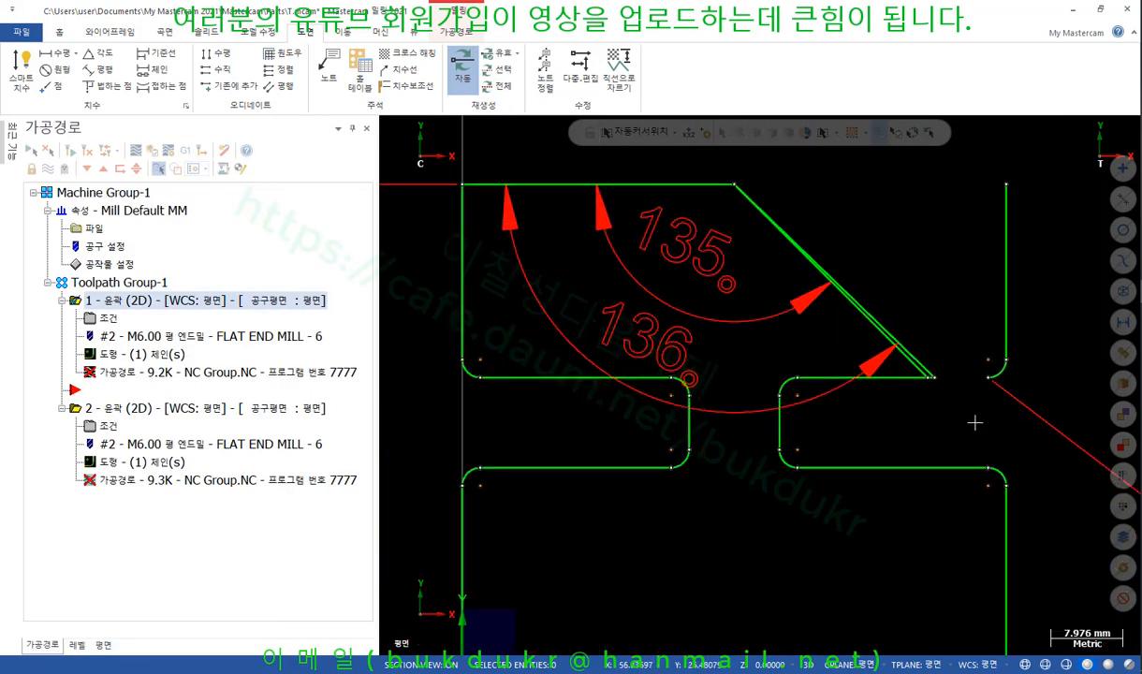
Step: Delete the leftover vertical edge with its fillet and the old 142.7° angle dimension
scroll(941, 281, "down", 3)
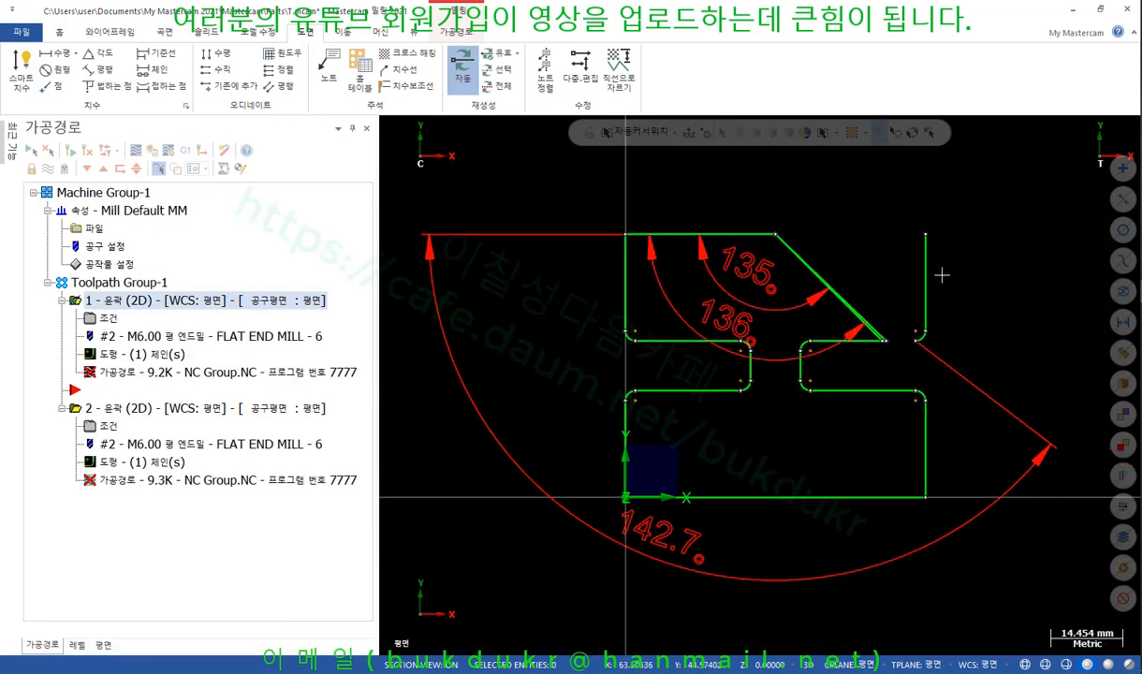
left_click_drag(897, 216, 952, 320)
left_click(936, 355)
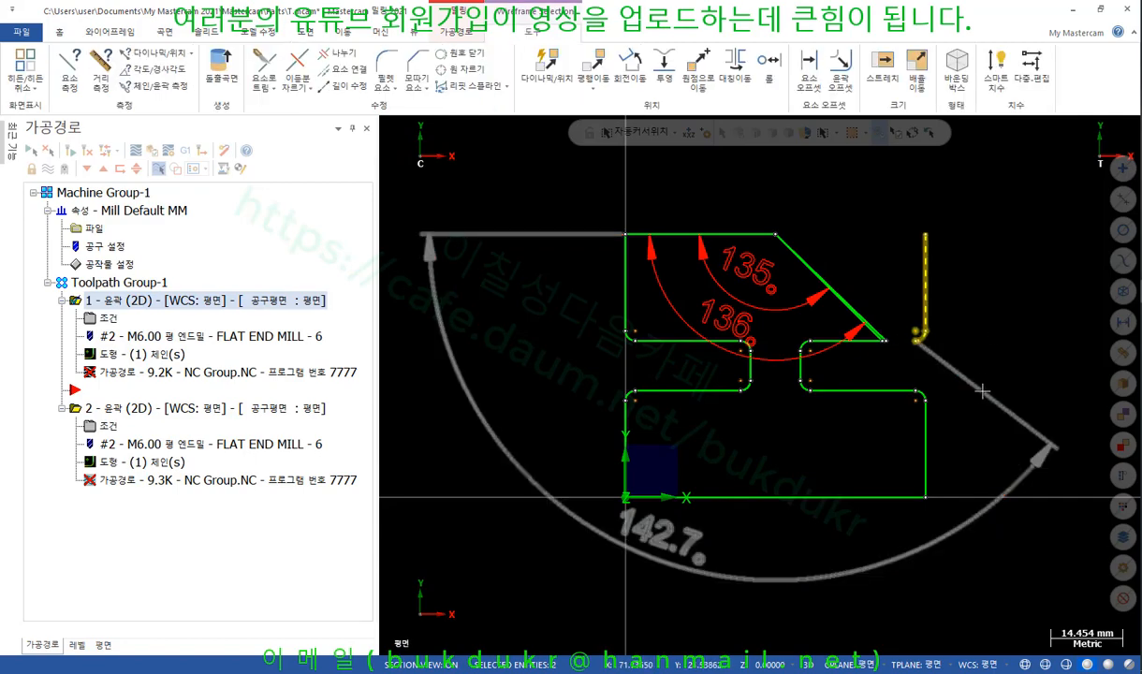
key("Delete")
scroll(739, 263, "up", 2)
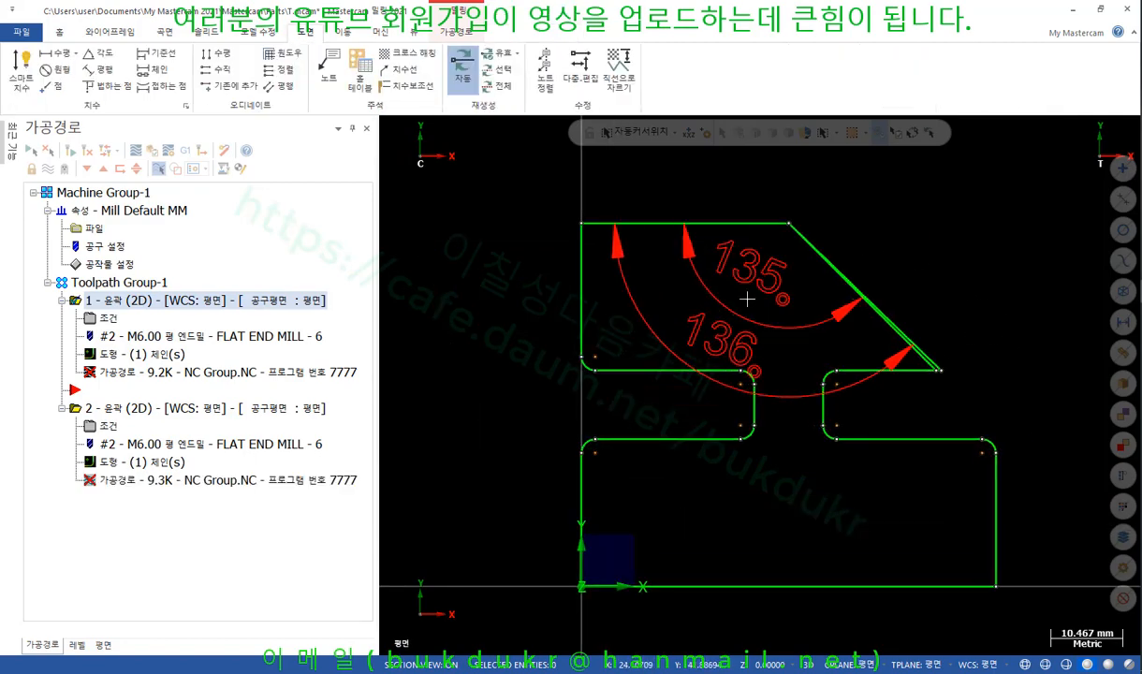
Step: Rechain all geometry of the first 2D contour operation from the left edge along the outer diagonal, and regenerate its toolpath
left_click(70, 150)
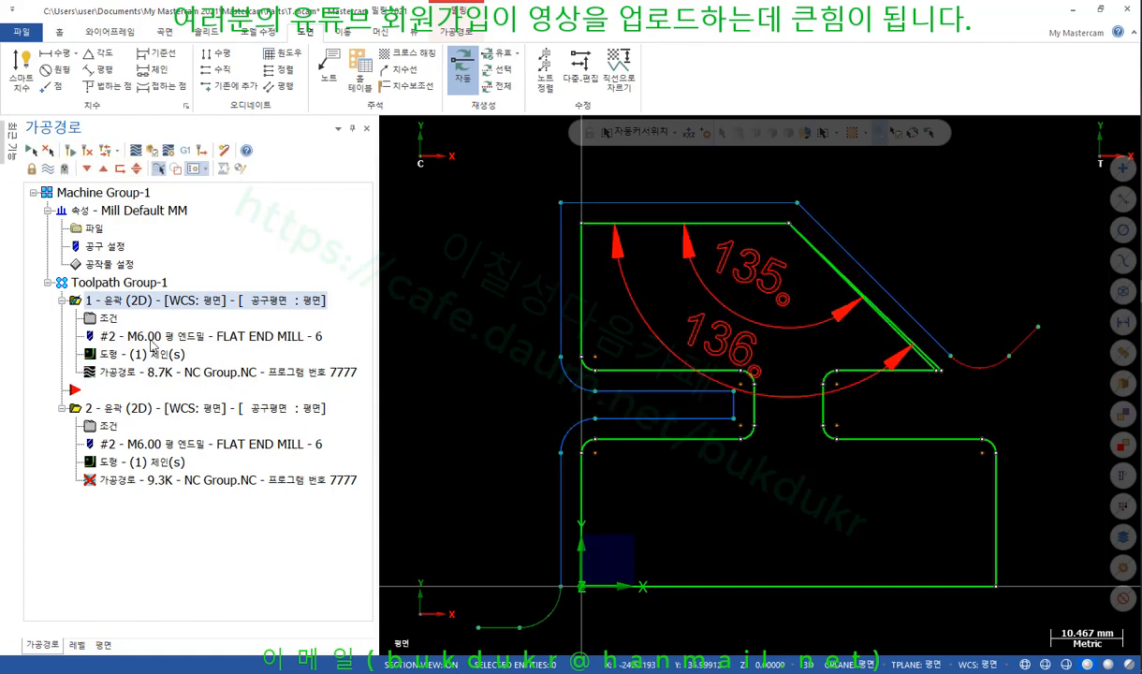
left_click(124, 359)
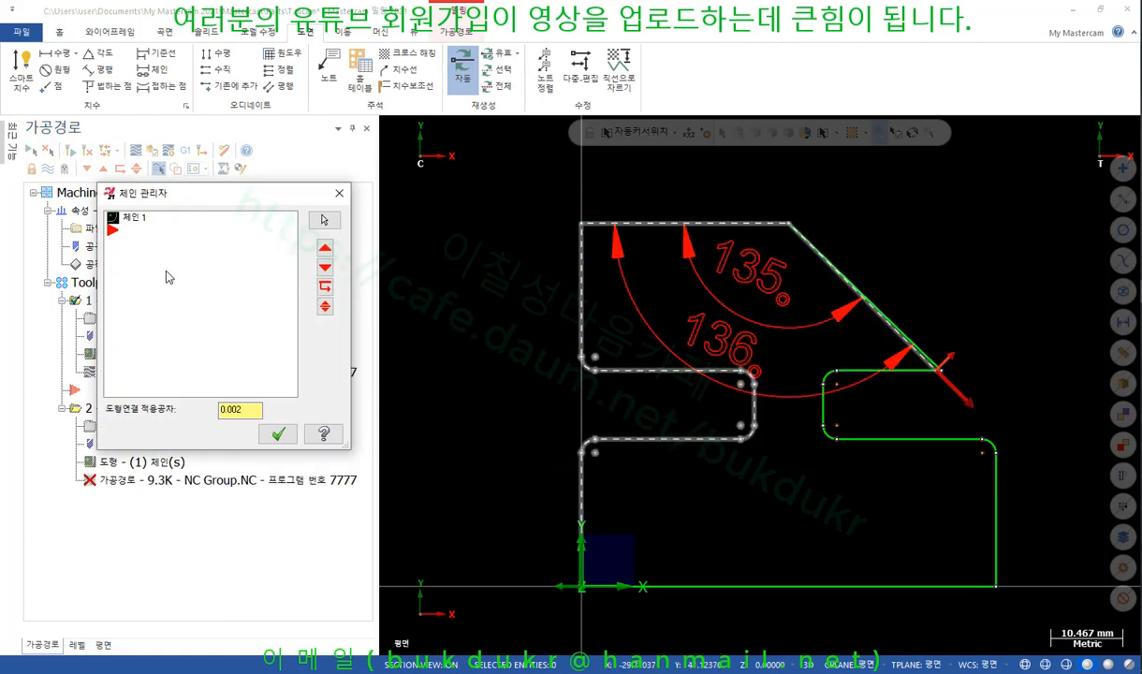
right_click(161, 259)
left_click(234, 316)
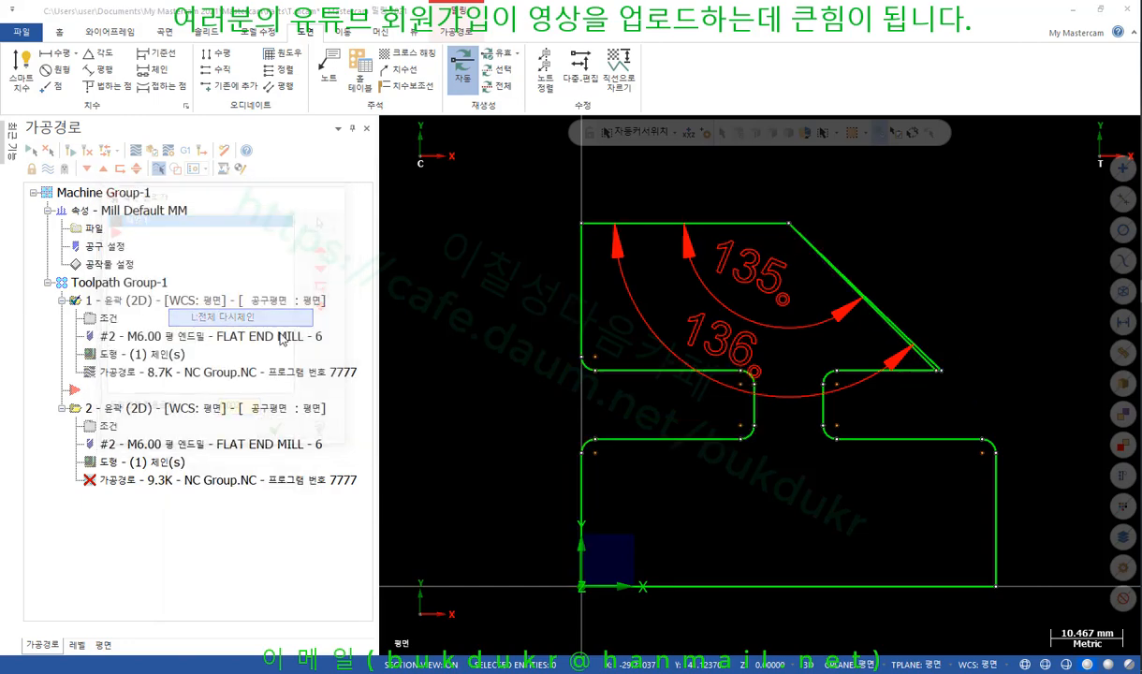
left_click(587, 561)
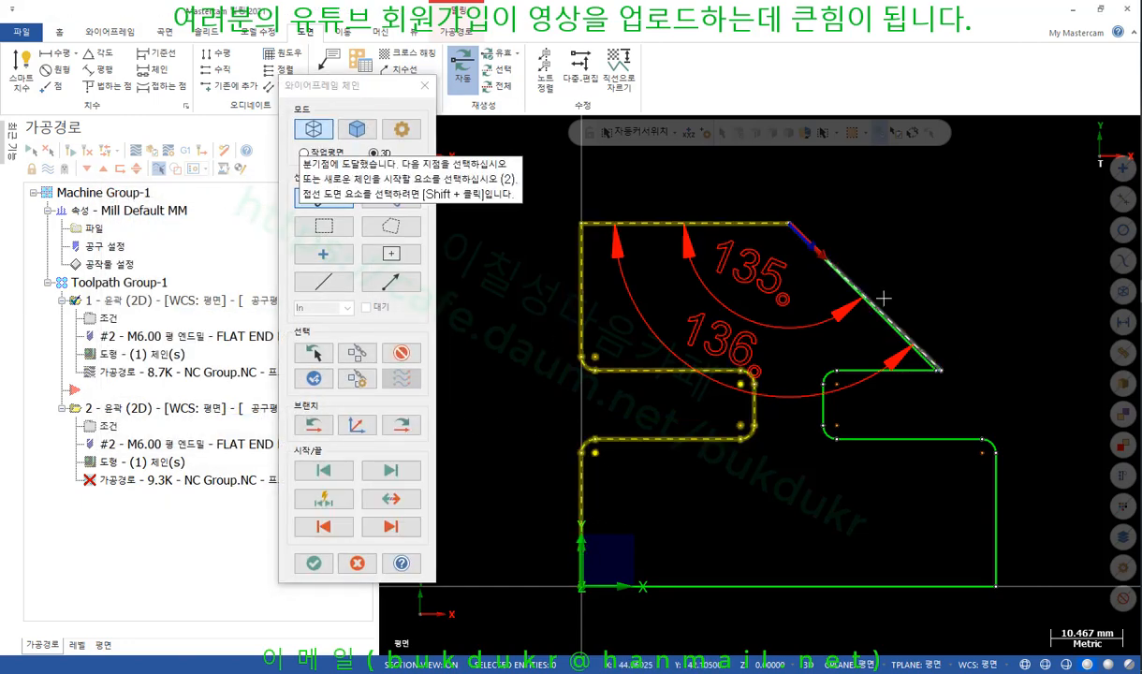
scroll(883, 299, "up", 4)
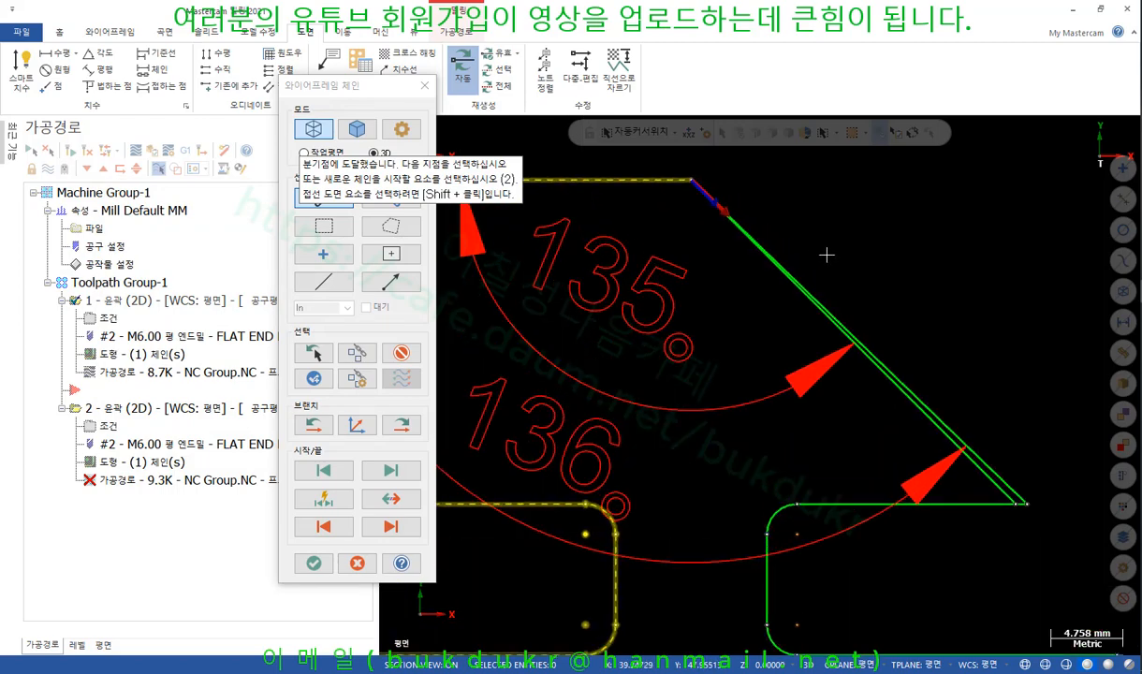
scroll(843, 245, "down", 3)
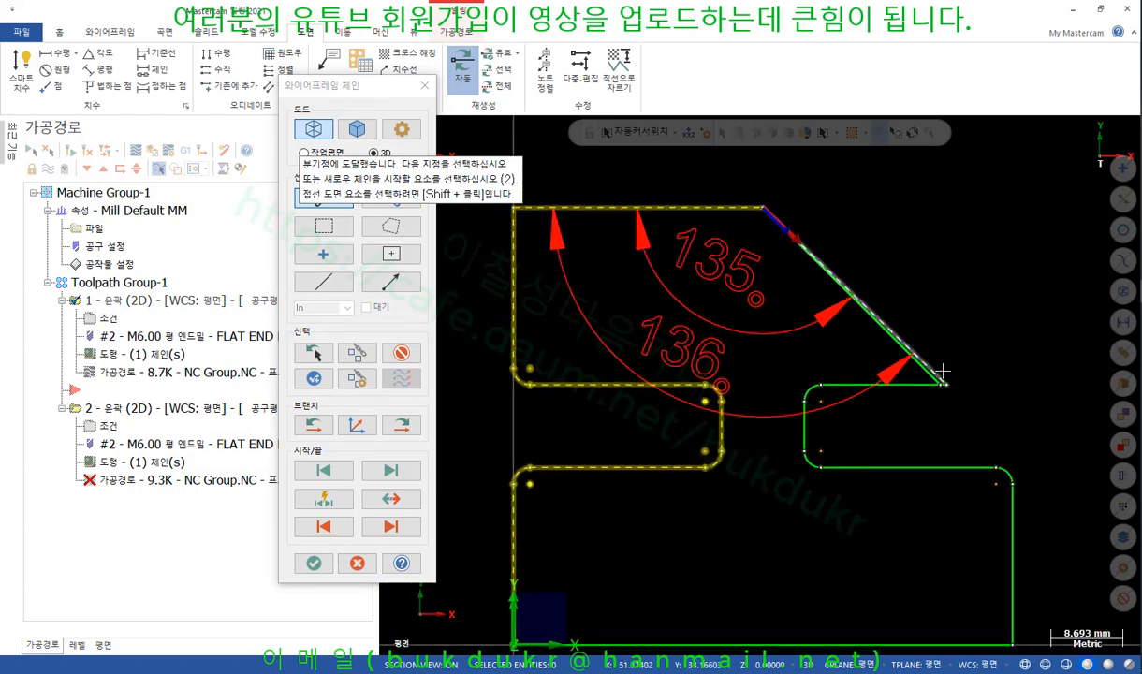
left_click(938, 376)
scroll(900, 331, "down", 2)
left_click(313, 562)
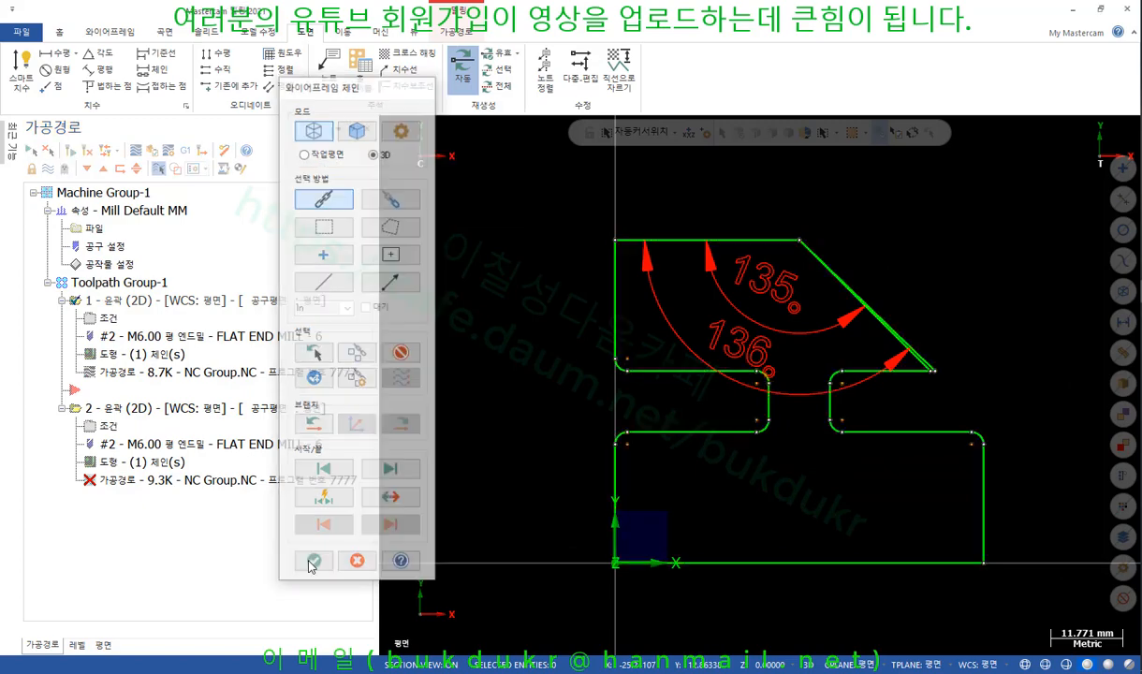
left_click(278, 433)
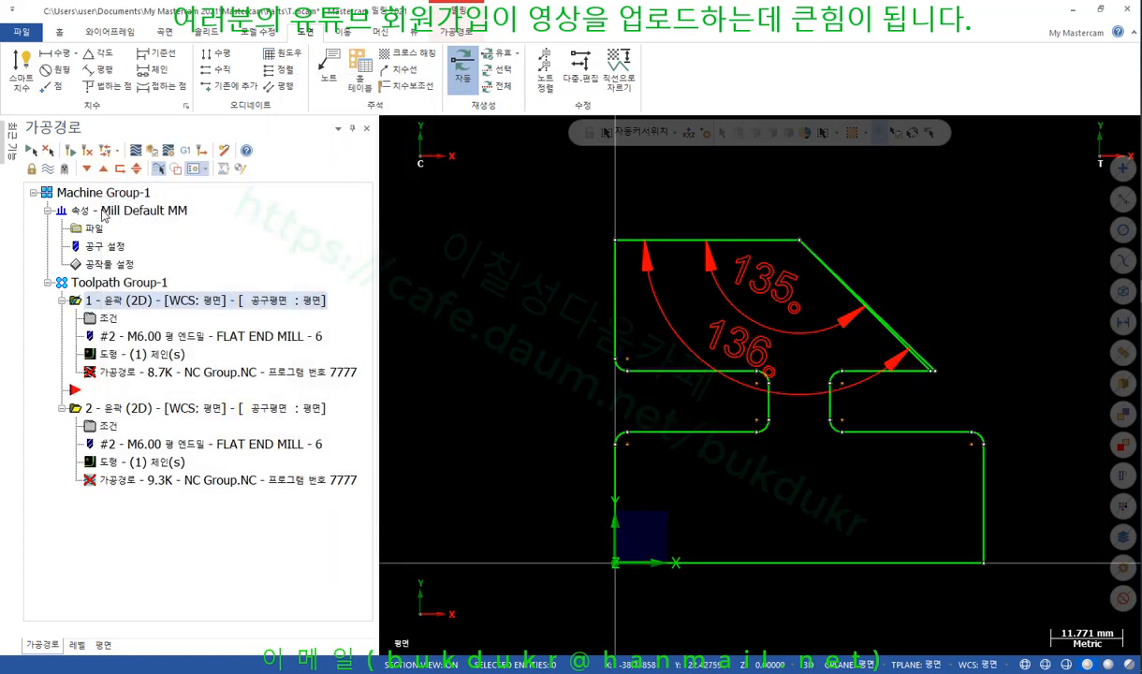
left_click(73, 148)
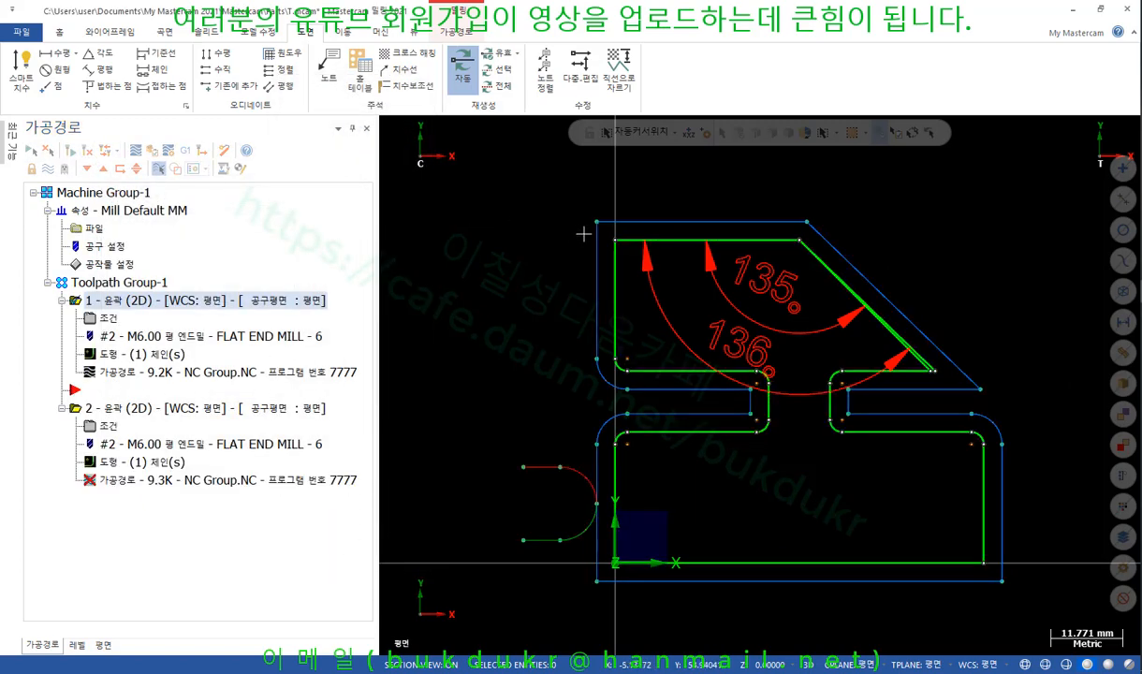
scroll(862, 239, "up", 2)
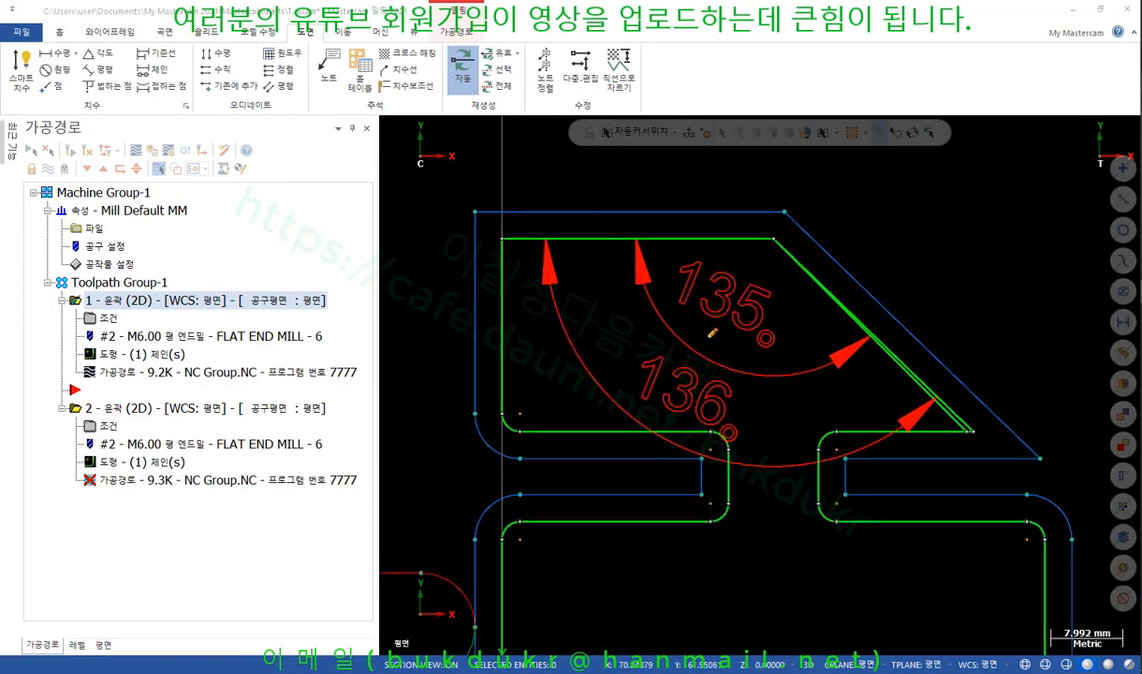
left_click_drag(661, 311, 760, 342)
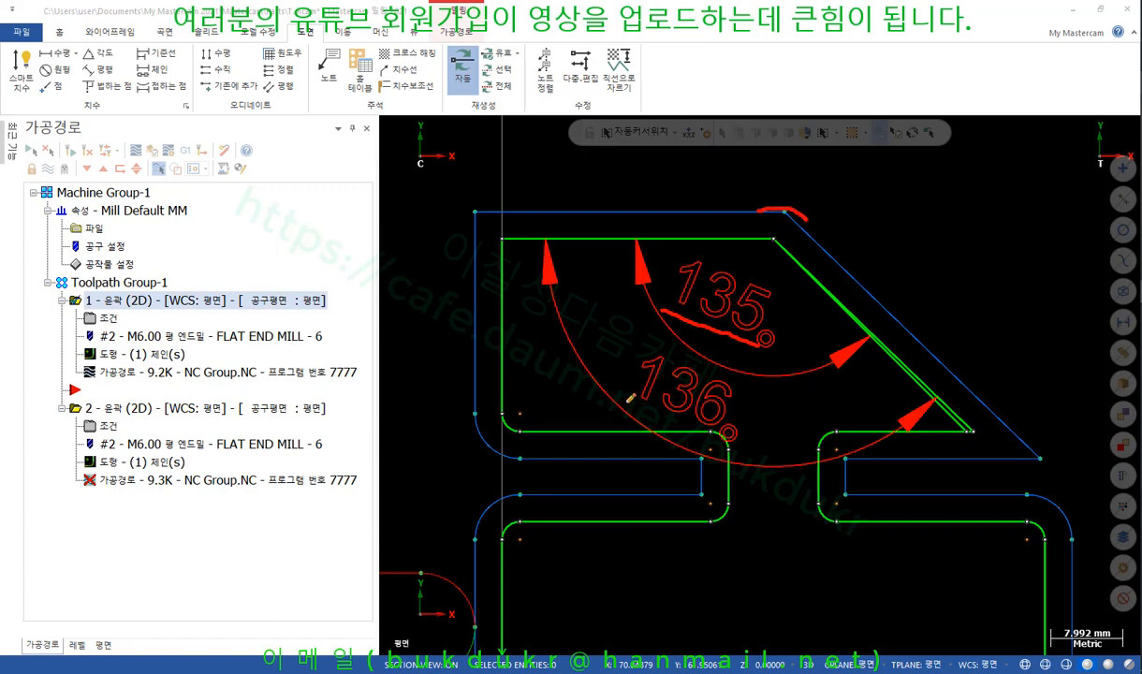
left_click_drag(627, 402, 696, 426)
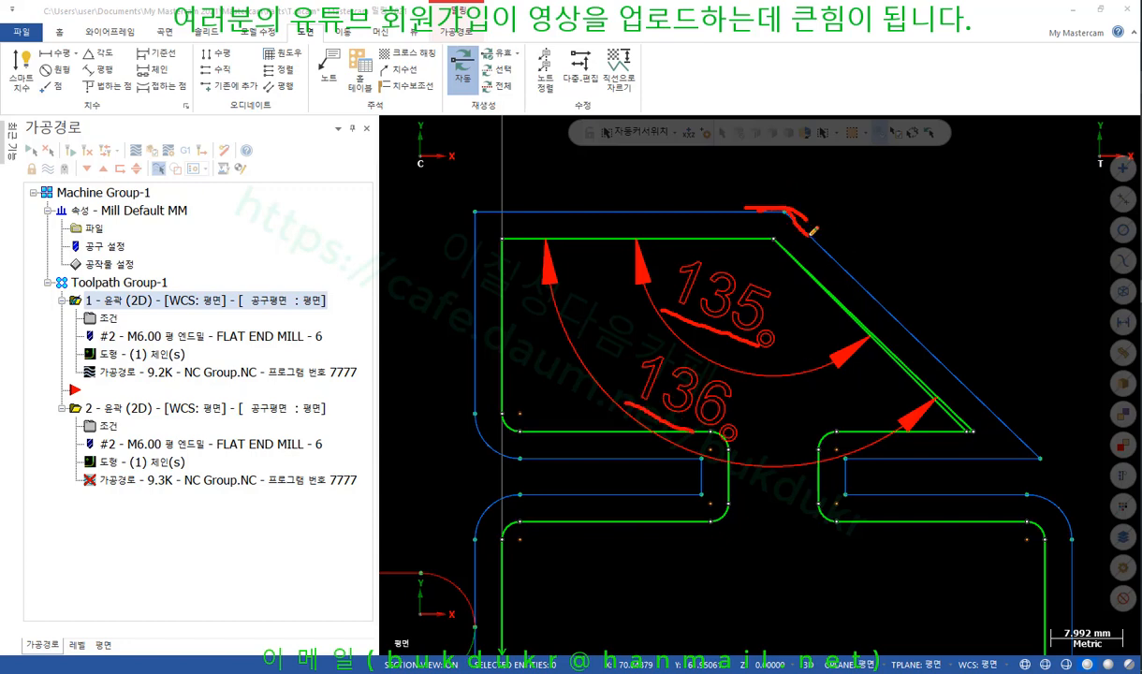
mouse_move(973, 427)
left_mouse_down()
mouse_move(998, 451)
mouse_move(1045, 453)
left_mouse_up()
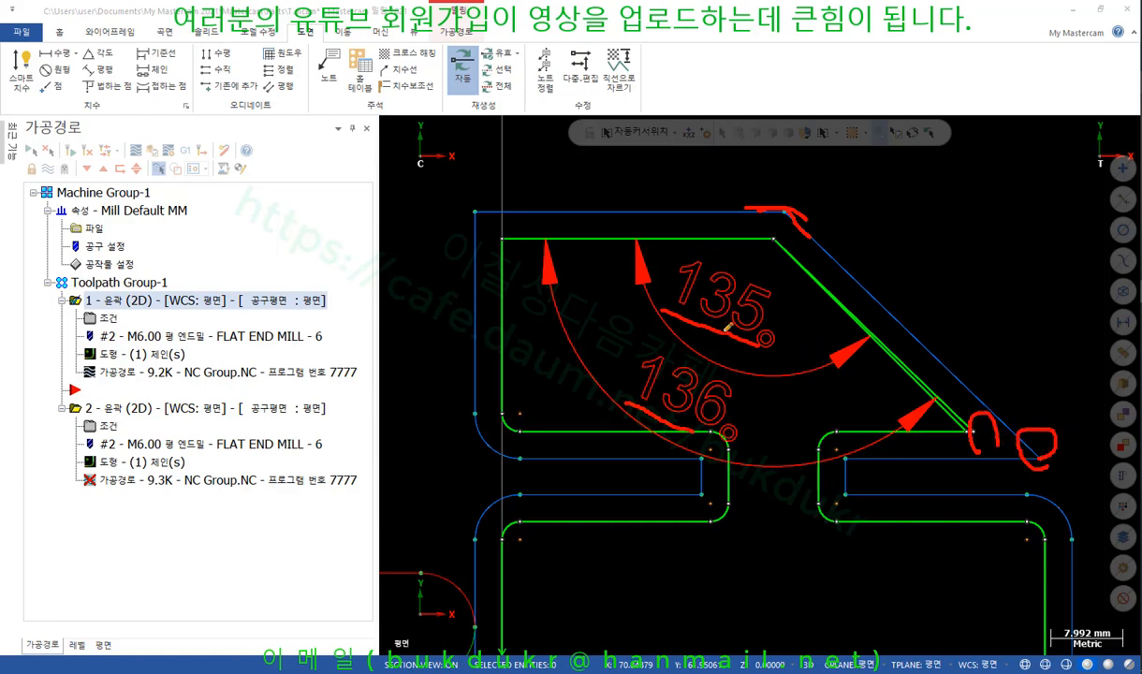
mouse_move(672, 304)
left_mouse_down()
mouse_move(736, 329)
mouse_move(619, 281)
mouse_move(779, 335)
left_mouse_up()
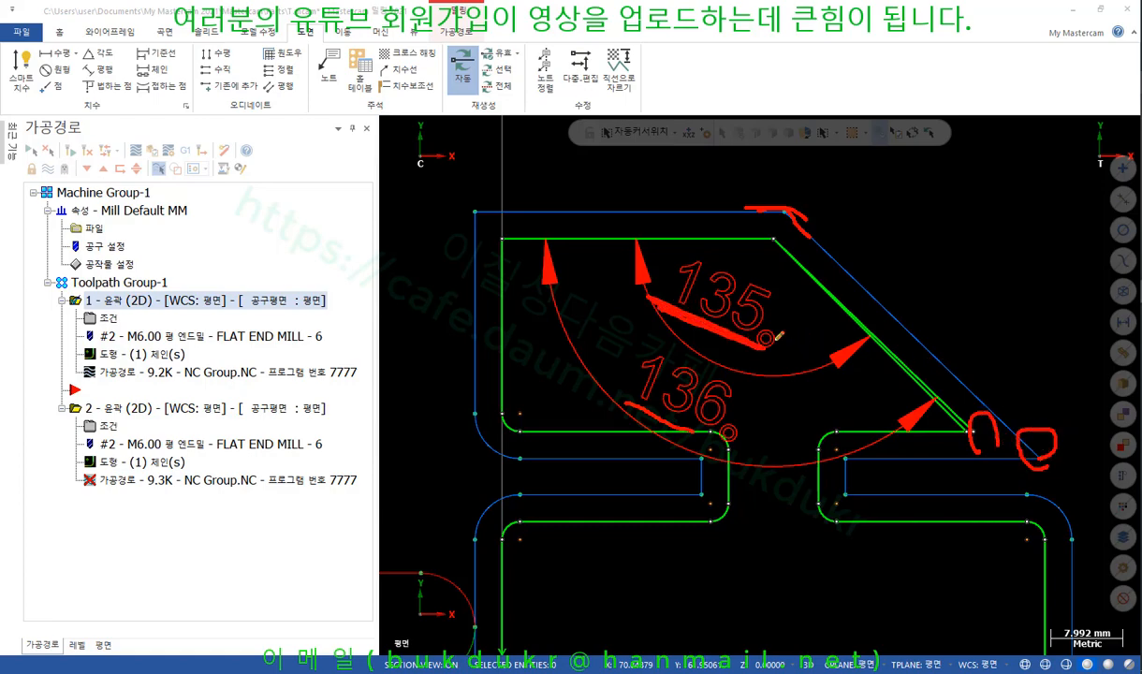
right_click(944, 223)
left_click(1006, 381)
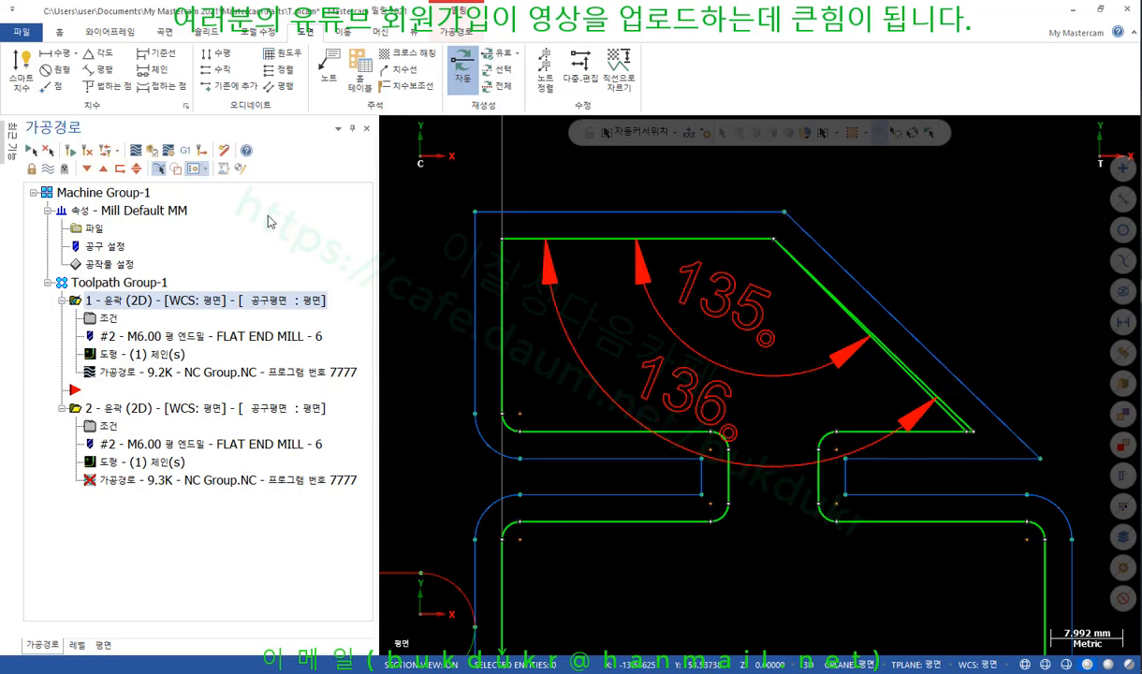
Step: Set the first contour operation's corner rolling type to 샤프 (Sharp) and regenerate its toolpath
left_click(107, 318)
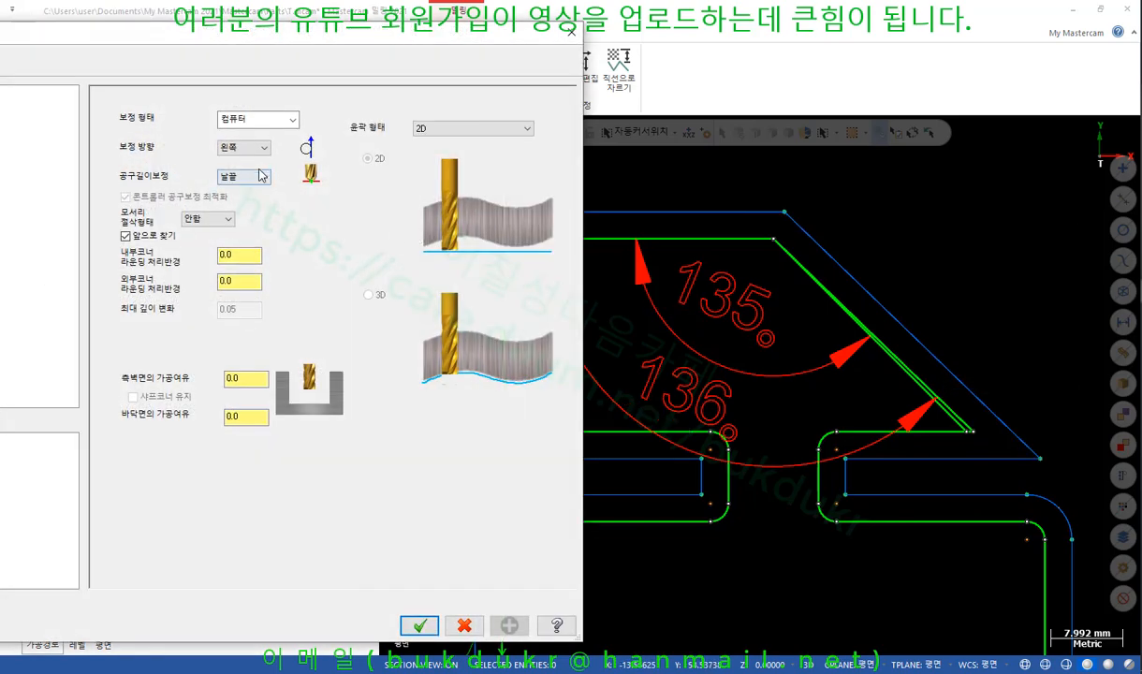
left_click(225, 219)
left_click(214, 237)
left_click(420, 625)
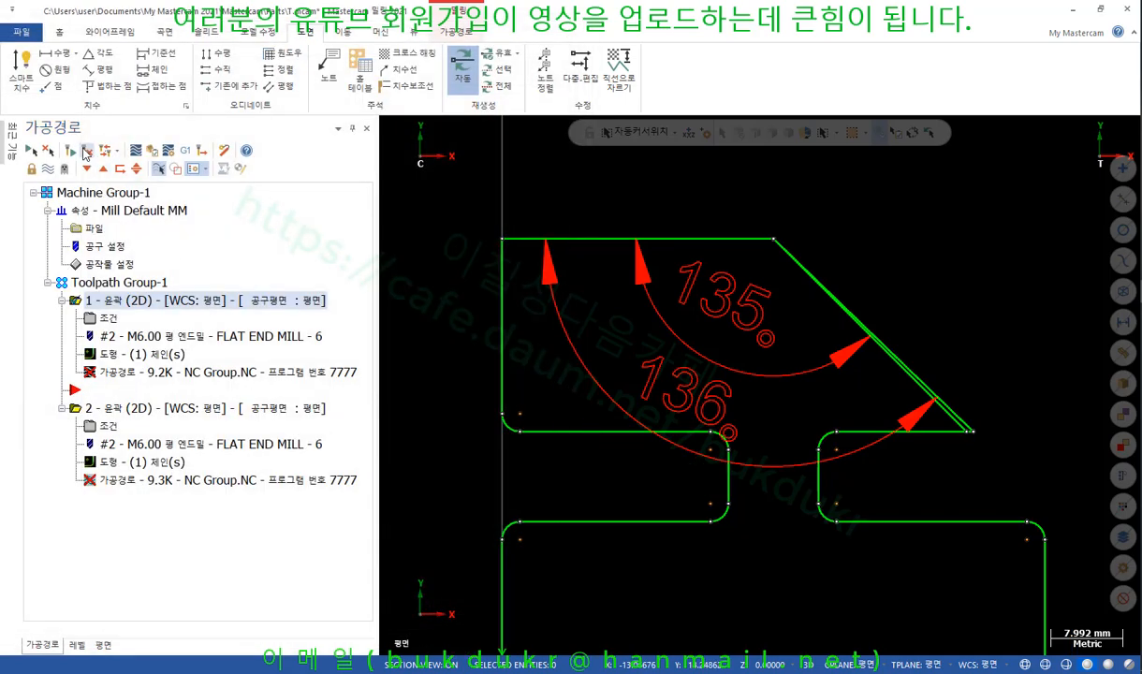
left_click(69, 152)
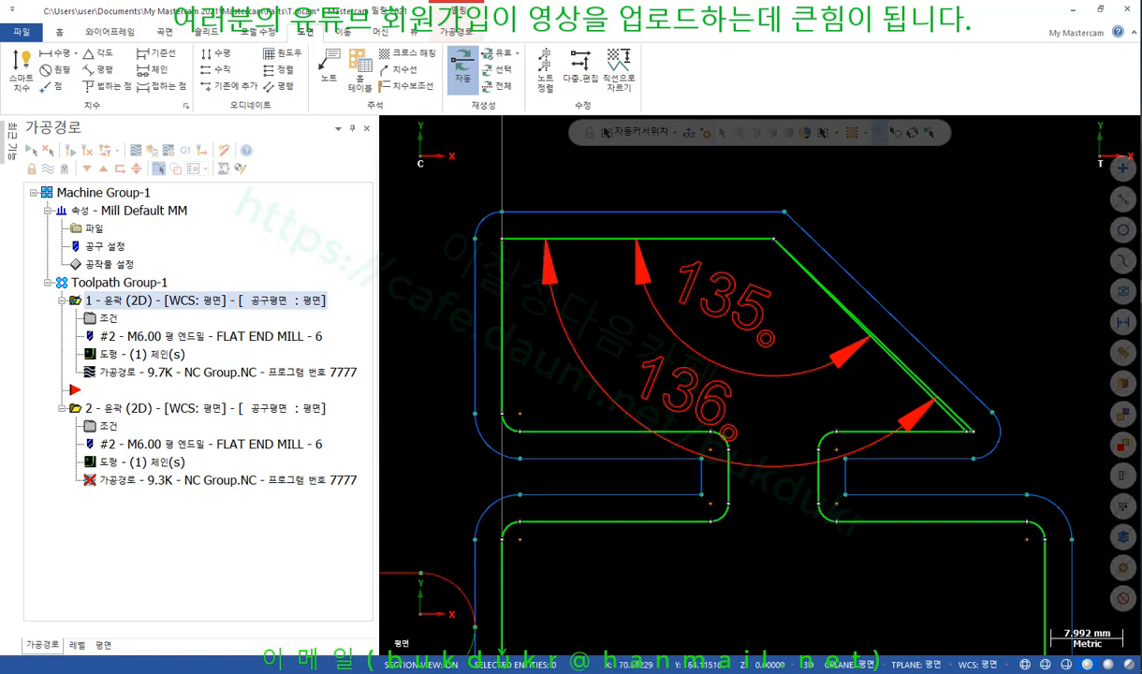
mouse_move(475, 253)
left_mouse_down()
mouse_move(523, 208)
mouse_move(496, 263)
left_mouse_up()
mouse_move(990, 412)
left_mouse_down()
mouse_move(968, 438)
mouse_move(1006, 444)
left_mouse_up()
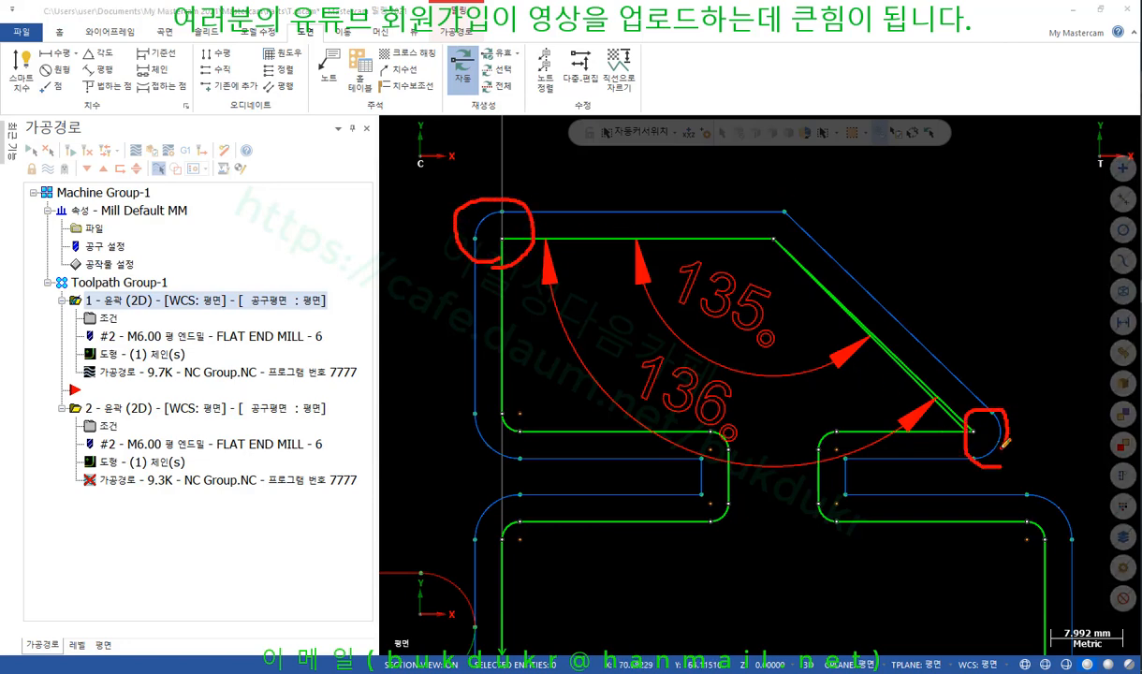
mouse_move(816, 259)
left_mouse_down()
mouse_move(747, 179)
mouse_move(816, 266)
left_mouse_up()
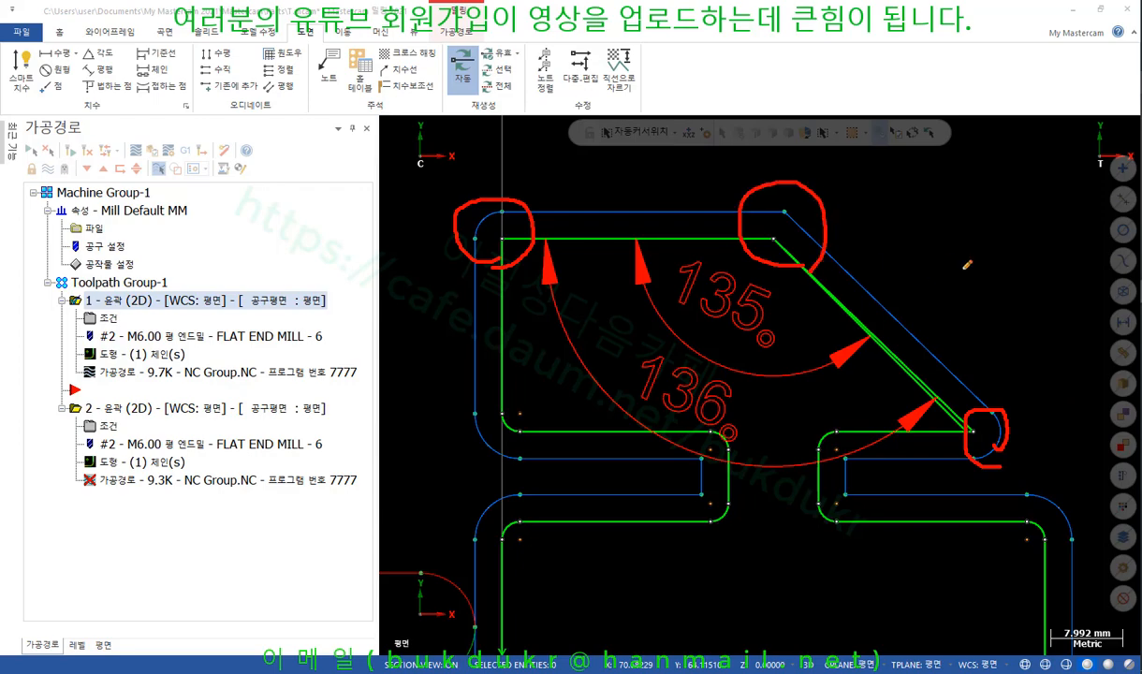
right_click(997, 226)
left_click(1021, 500)
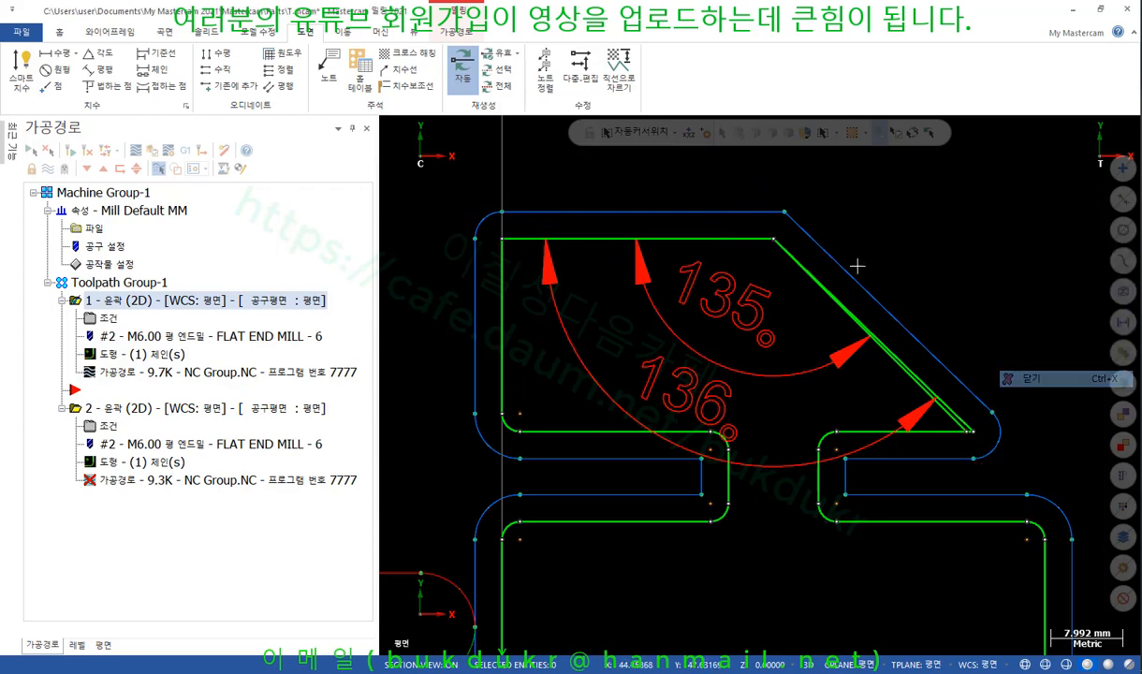
Step: Set the first contour operation's corner rolling type to 전체 (All) and regenerate its toolpath
left_click(108, 321)
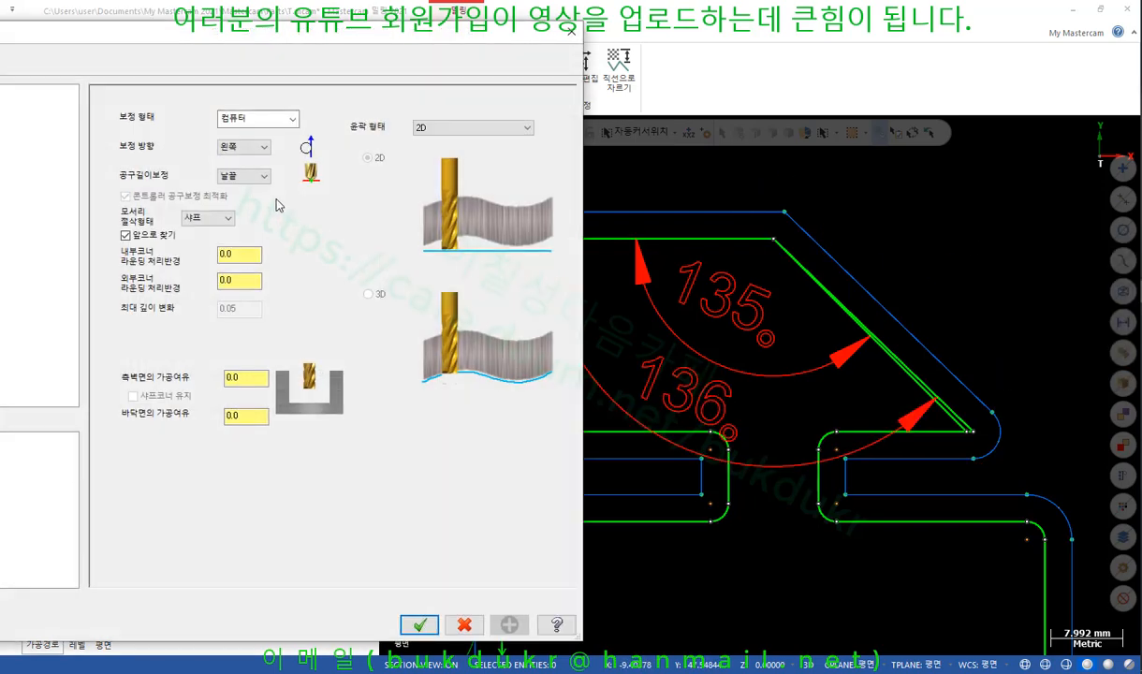
left_click(208, 217)
left_click(201, 245)
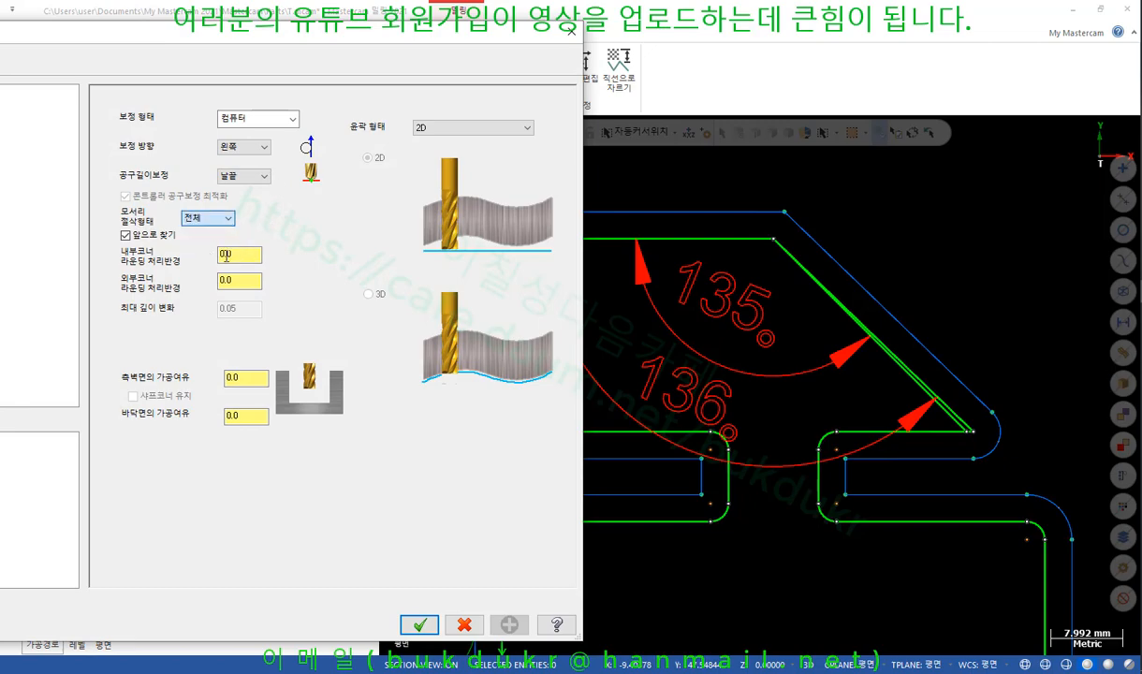
left_click(464, 624)
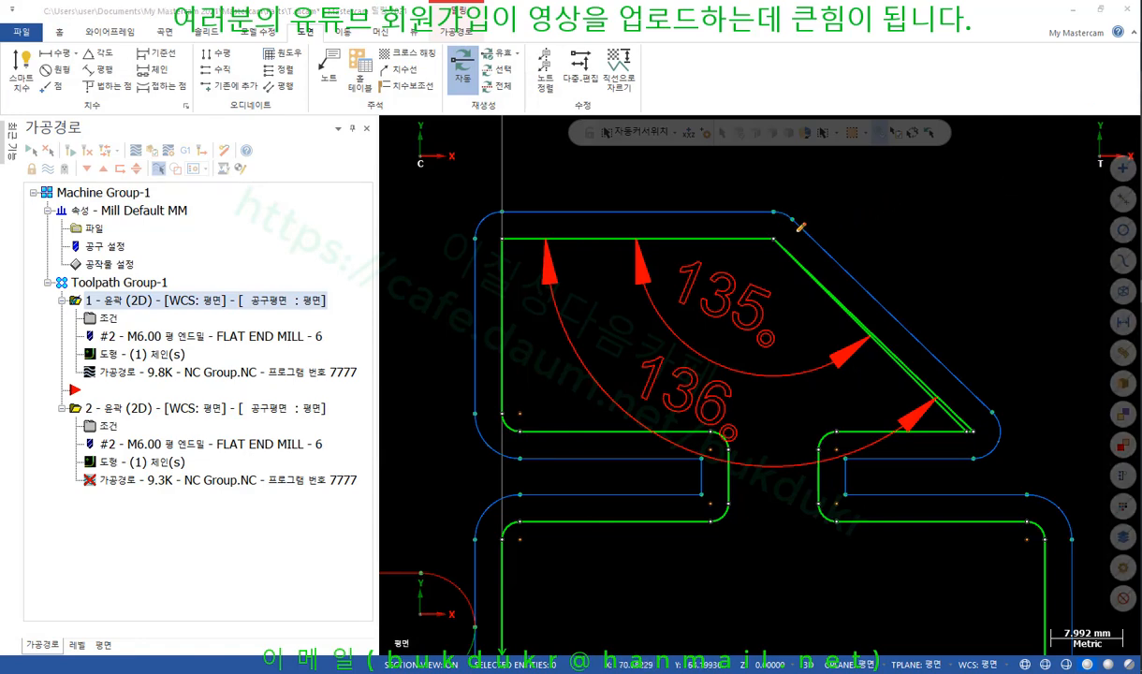
mouse_move(800, 226)
left_mouse_down()
mouse_move(754, 201)
mouse_move(814, 216)
mouse_move(853, 190)
left_mouse_up()
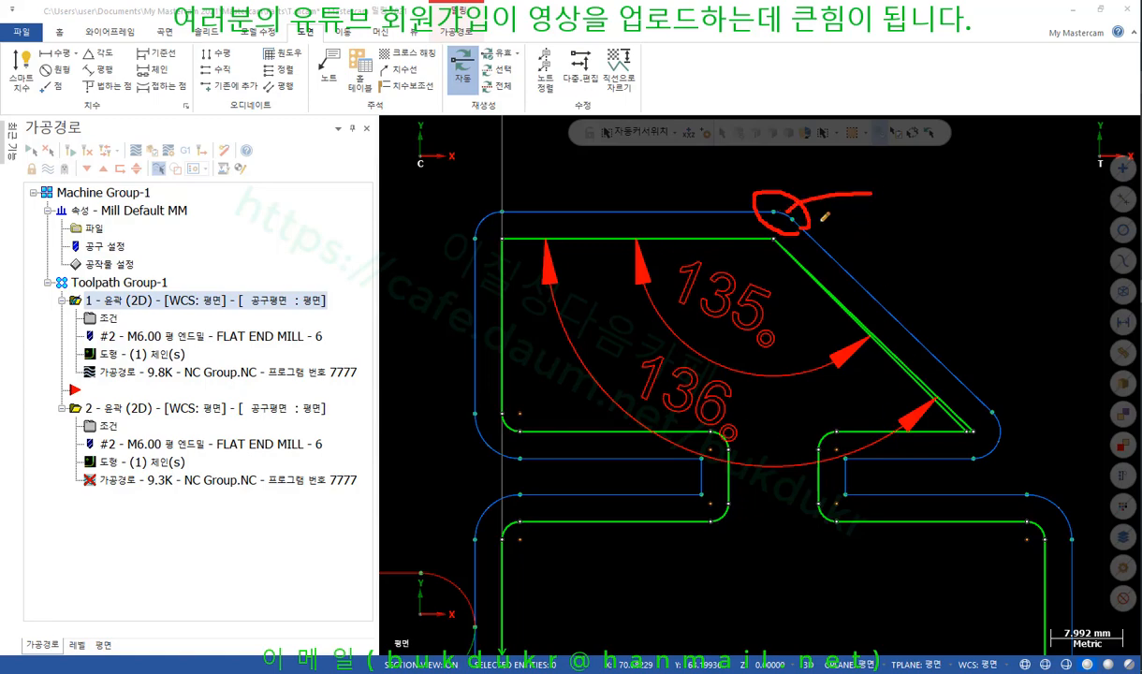
right_click(934, 214)
left_click(949, 255)
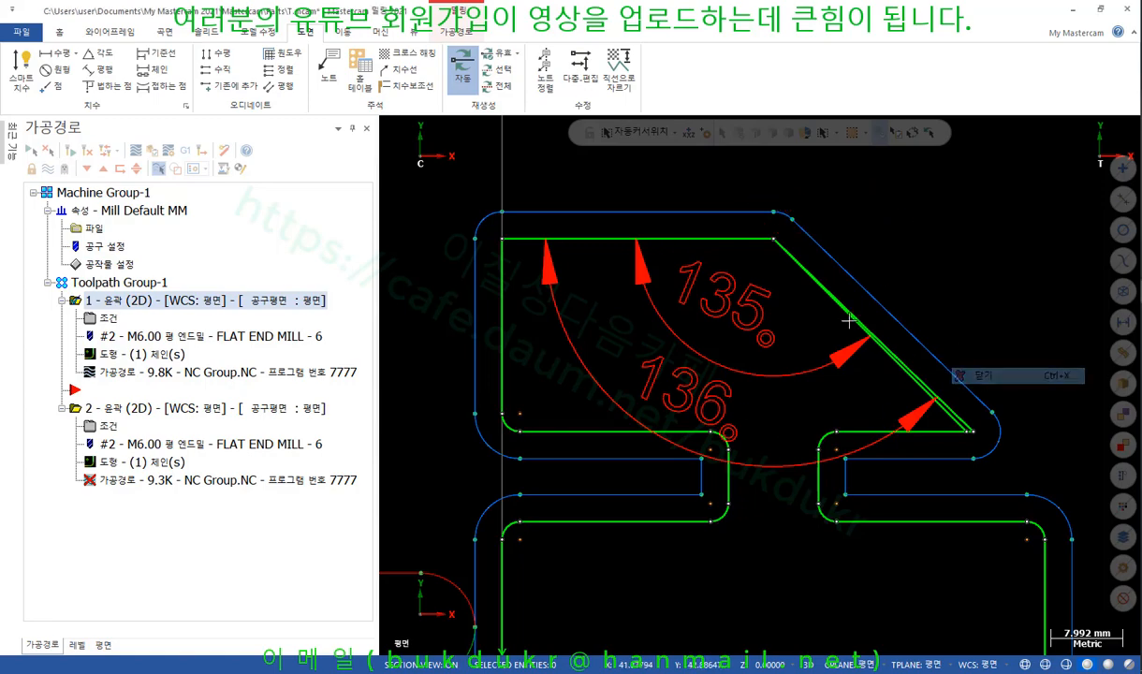
Step: Draw two crossing lines: about 74.5 mm at 340° from the profile's upper-left corner, and about 60.7 mm at 155° from the diagonals' lower end
scroll(949, 257, "up", 1)
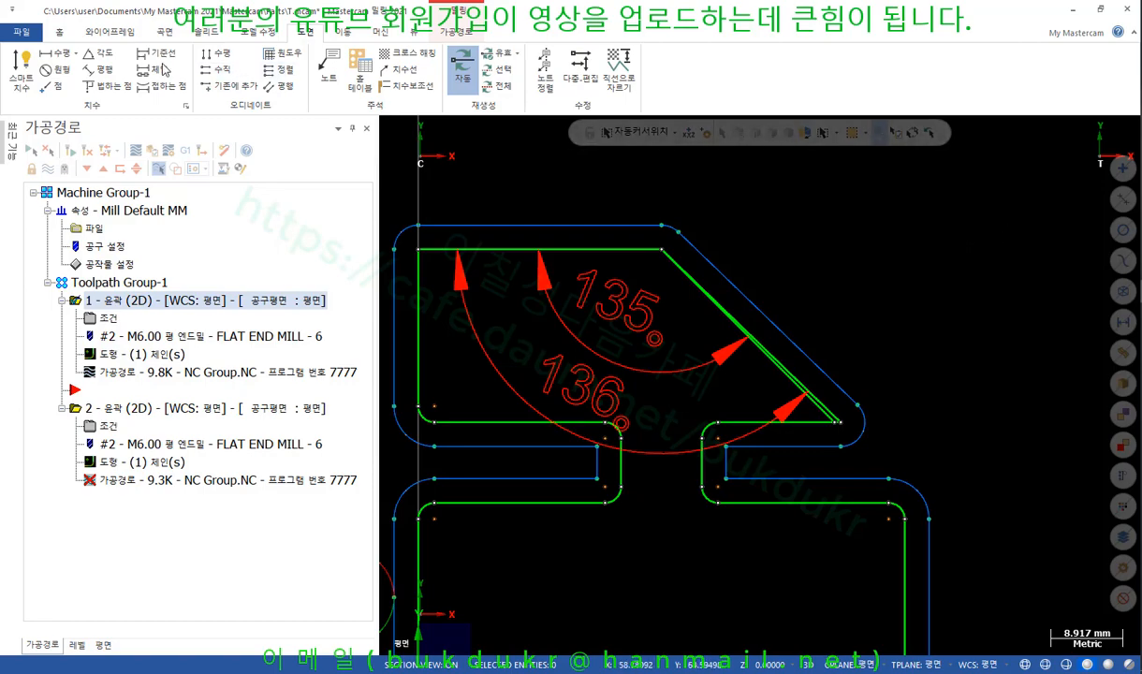
left_click(107, 33)
left_click(96, 63)
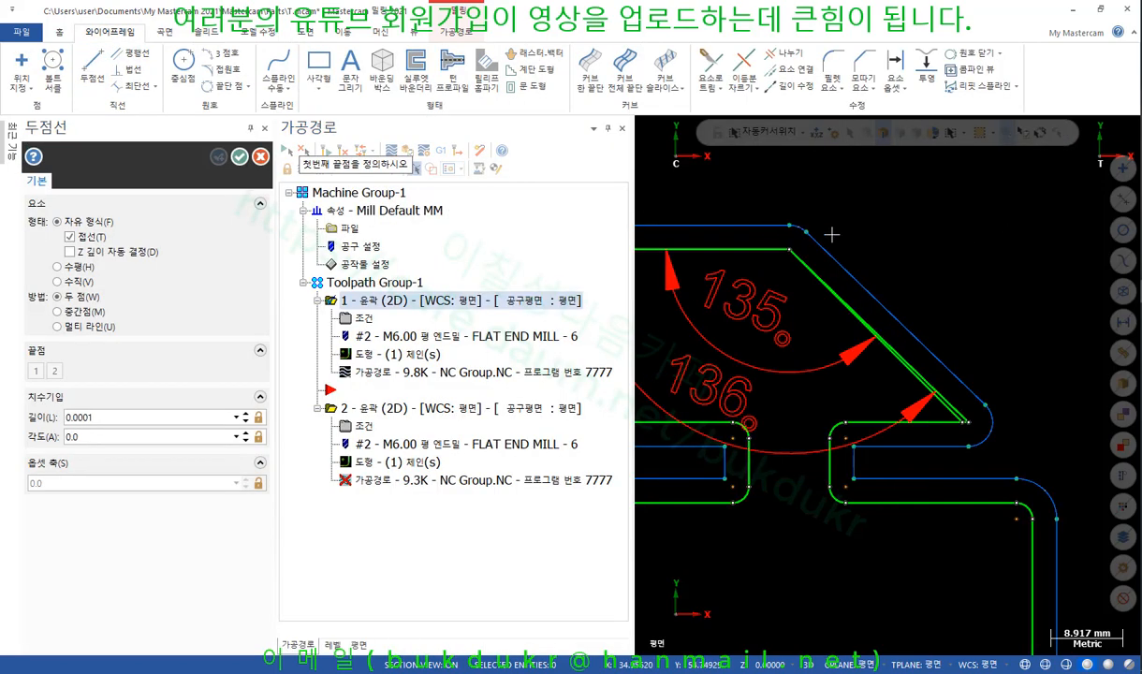
scroll(655, 253, "down", 2)
left_click(656, 254)
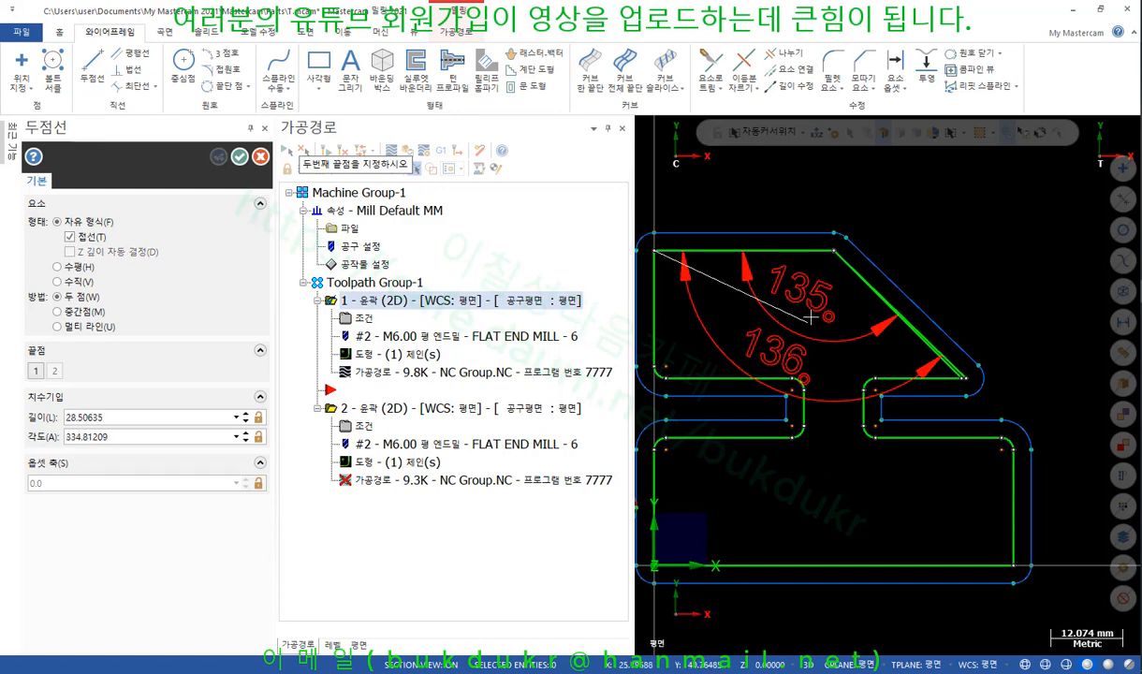
left_click(1069, 404)
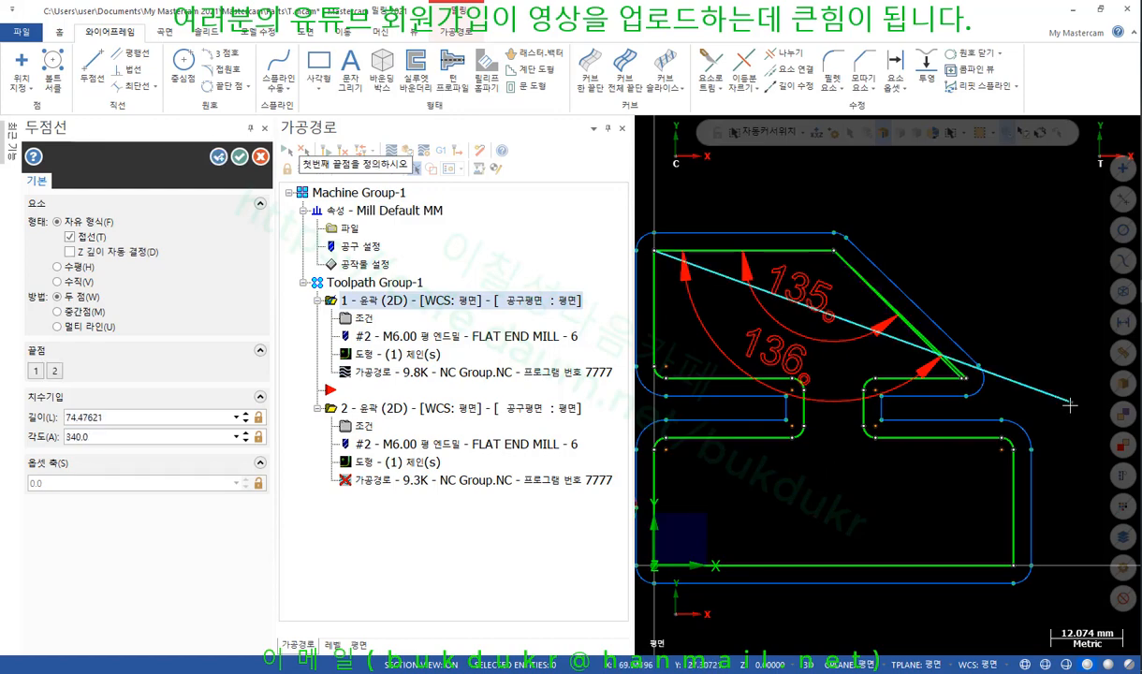
left_click(964, 377)
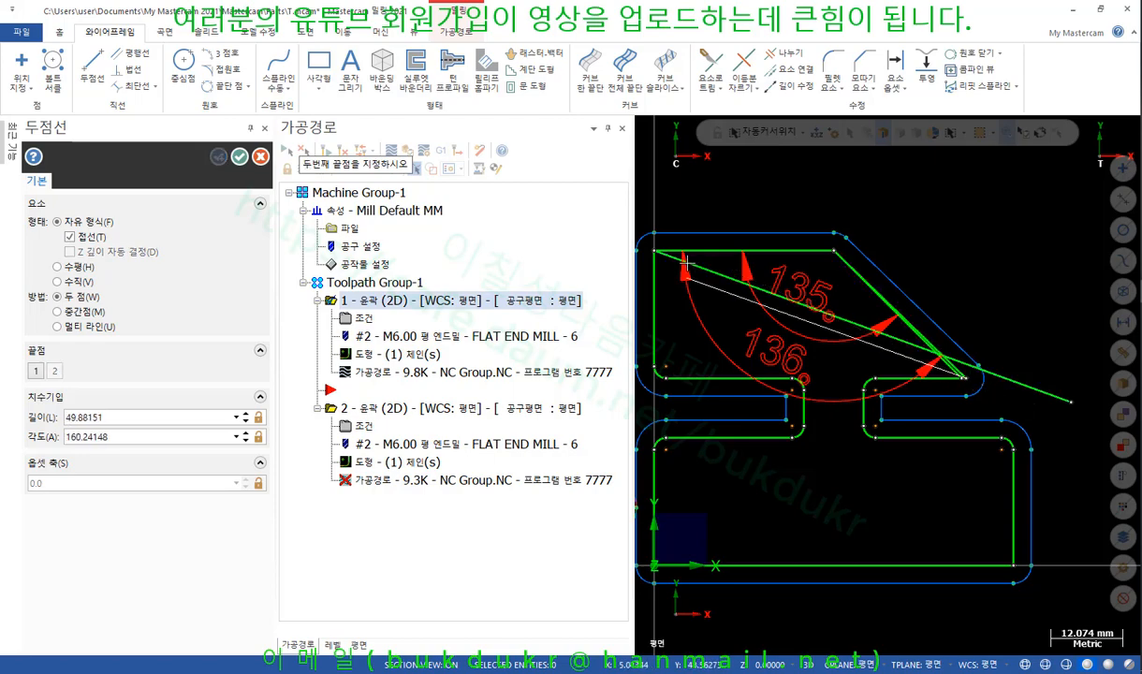
left_click(638, 225)
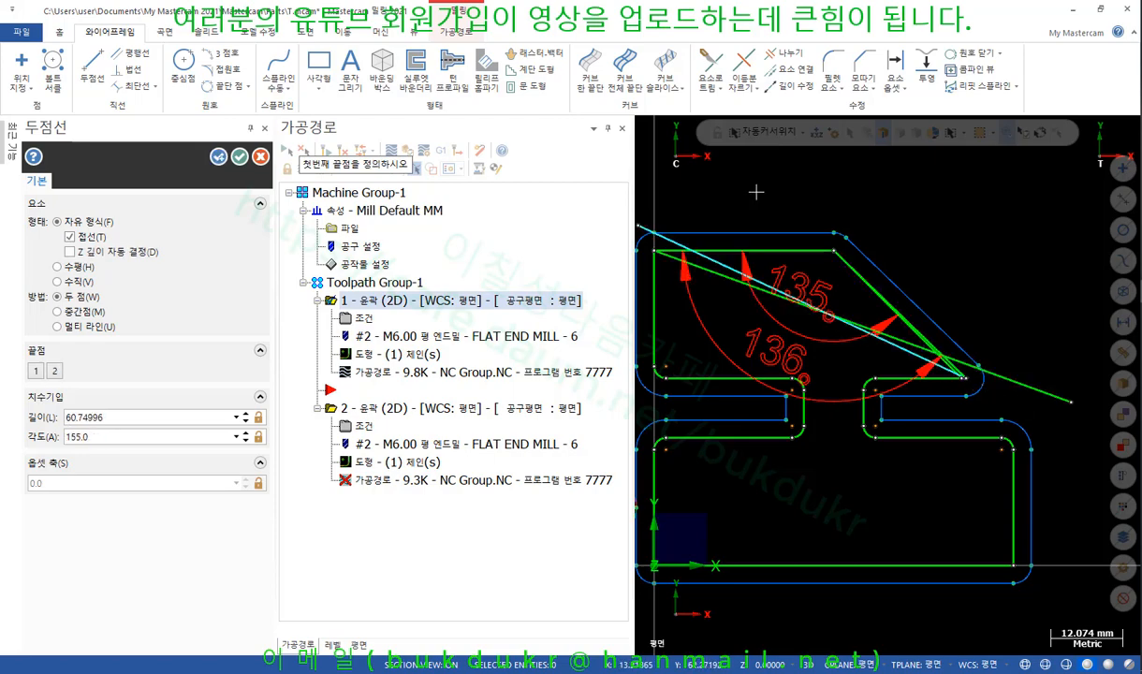
left_click(239, 156)
Step: Trim the two new crossing lines to each other with the two-entity trim, keeping the upper-left and lower-right portions
scroll(833, 244, "up", 3)
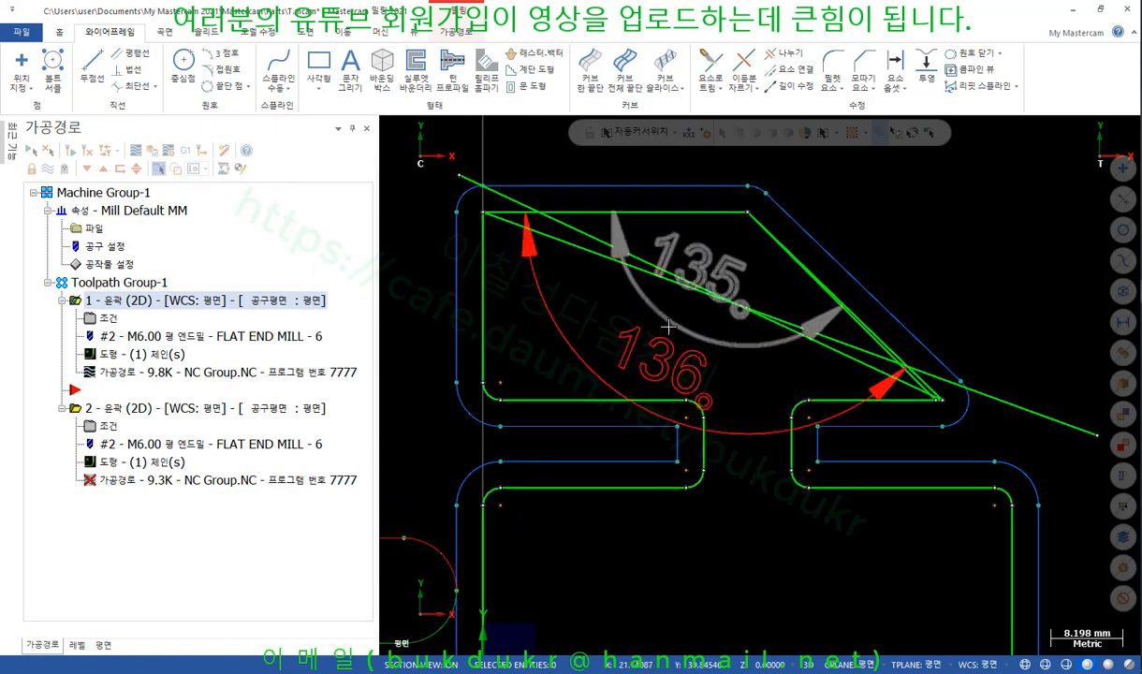
left_click(709, 66)
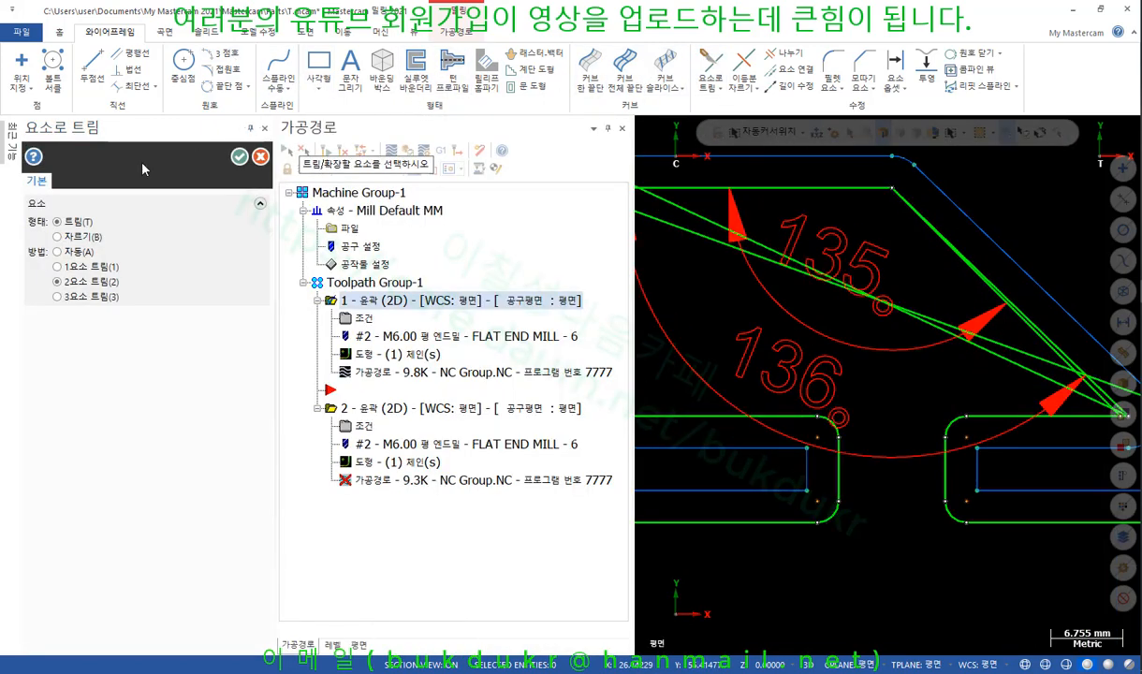
left_click(716, 246)
left_click(969, 344)
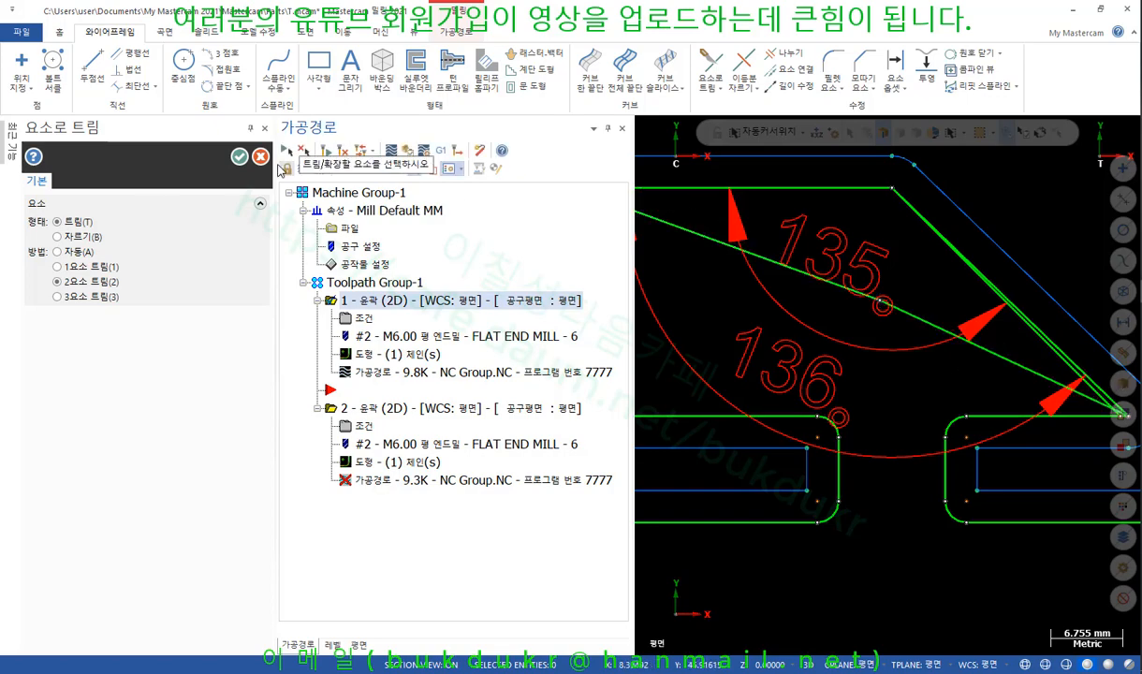
Step: Finish the trim and delete the profile's old horizontal top edge together with the two nearly coincident diagonals
left_click(239, 156)
left_click(703, 196)
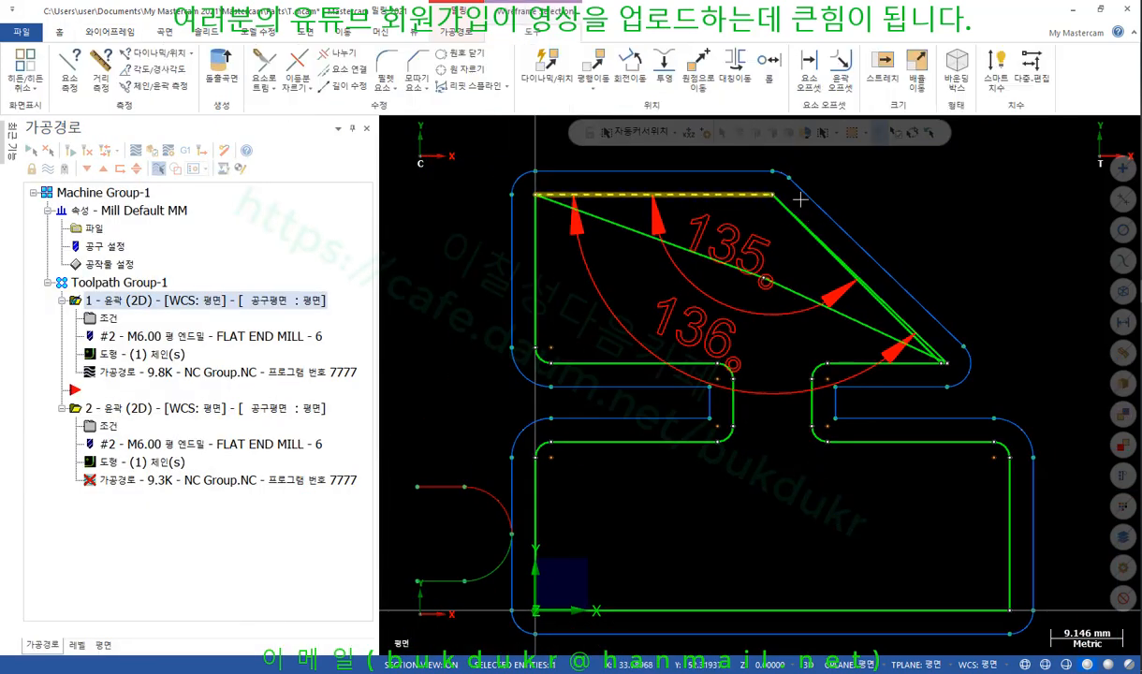
left_click(796, 216)
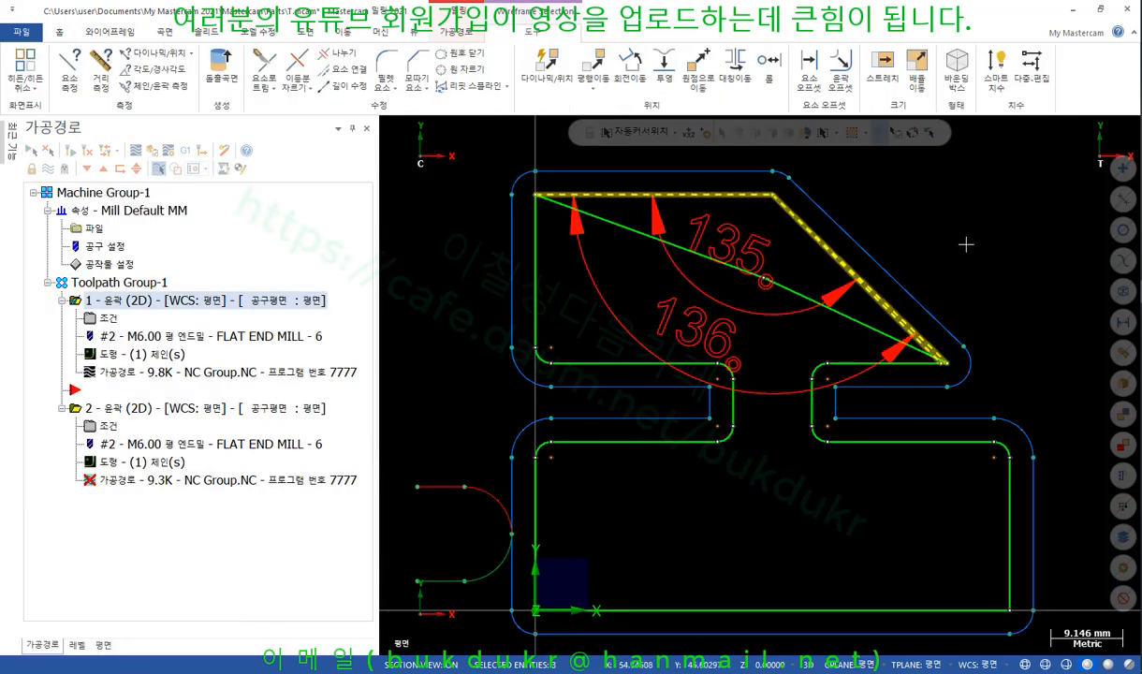
key("Delete")
Step: Remove the 135° and 136° angle dimensions from the profile
left_click(239, 264)
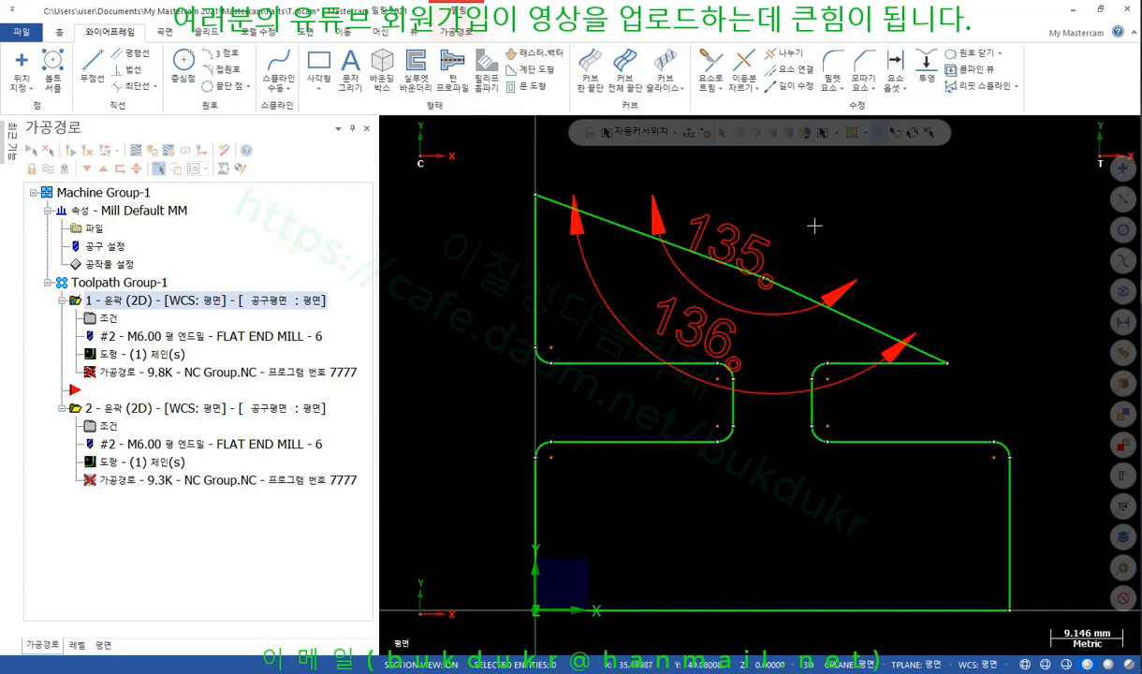
left_click(717, 218)
key("Escape")
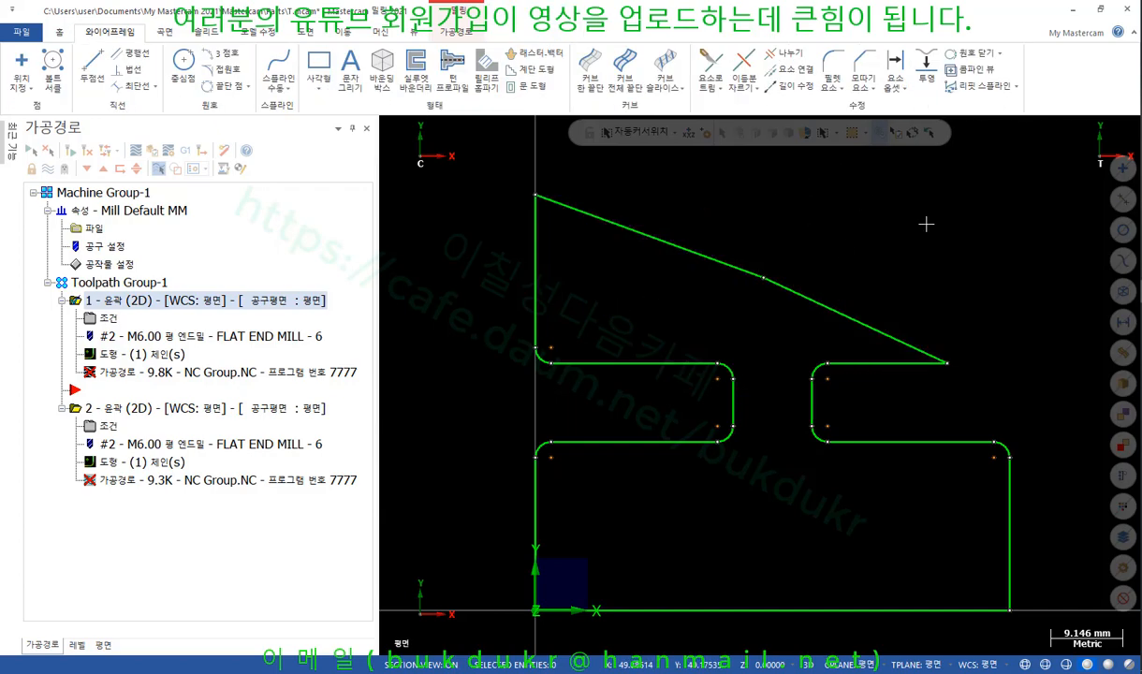
Step: Add a smart angle dimension between the two new sloping top lines, placing its text below their shared corner
left_click(297, 31)
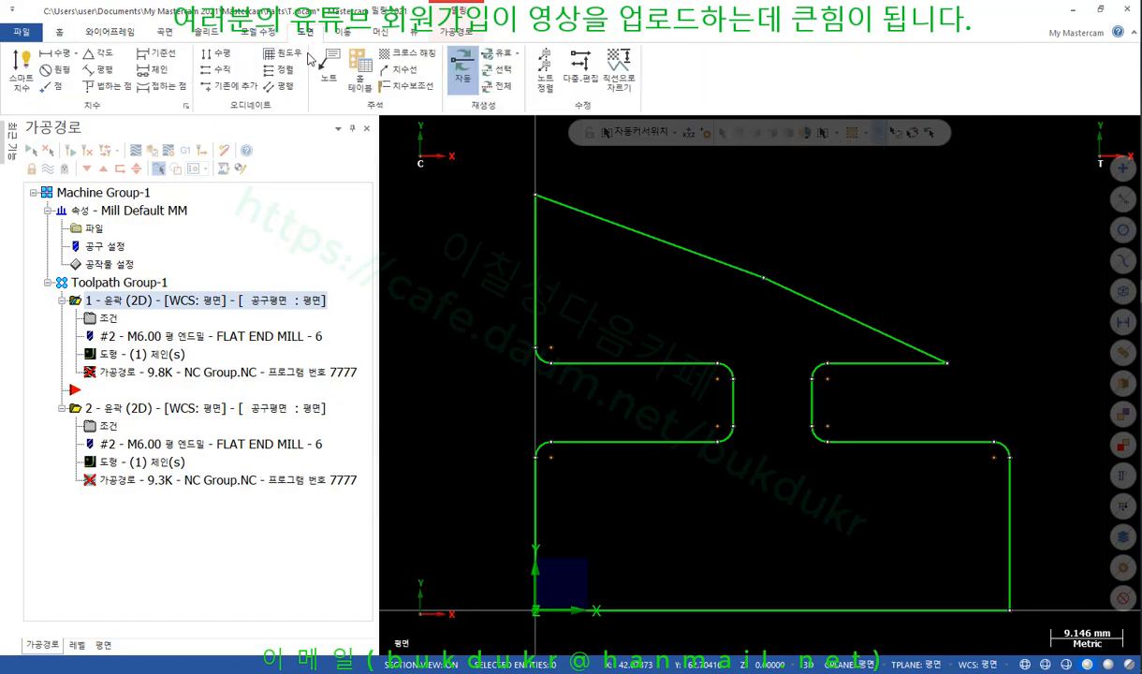
left_click(26, 69)
left_click(804, 246)
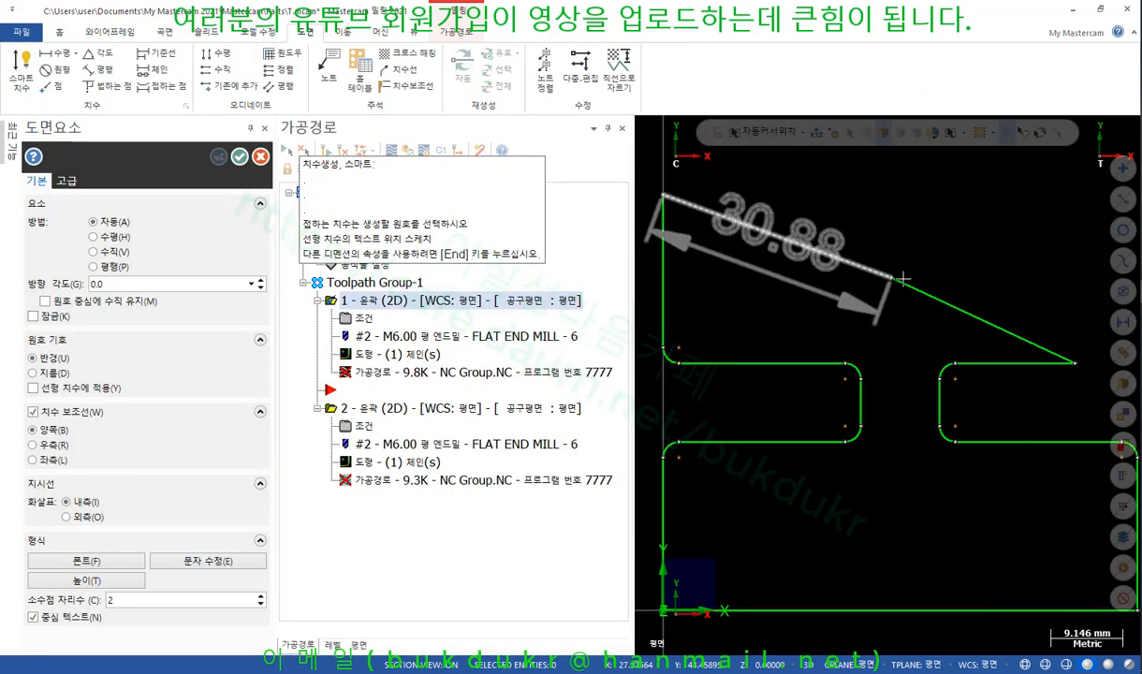
left_click(938, 299)
left_click(910, 541)
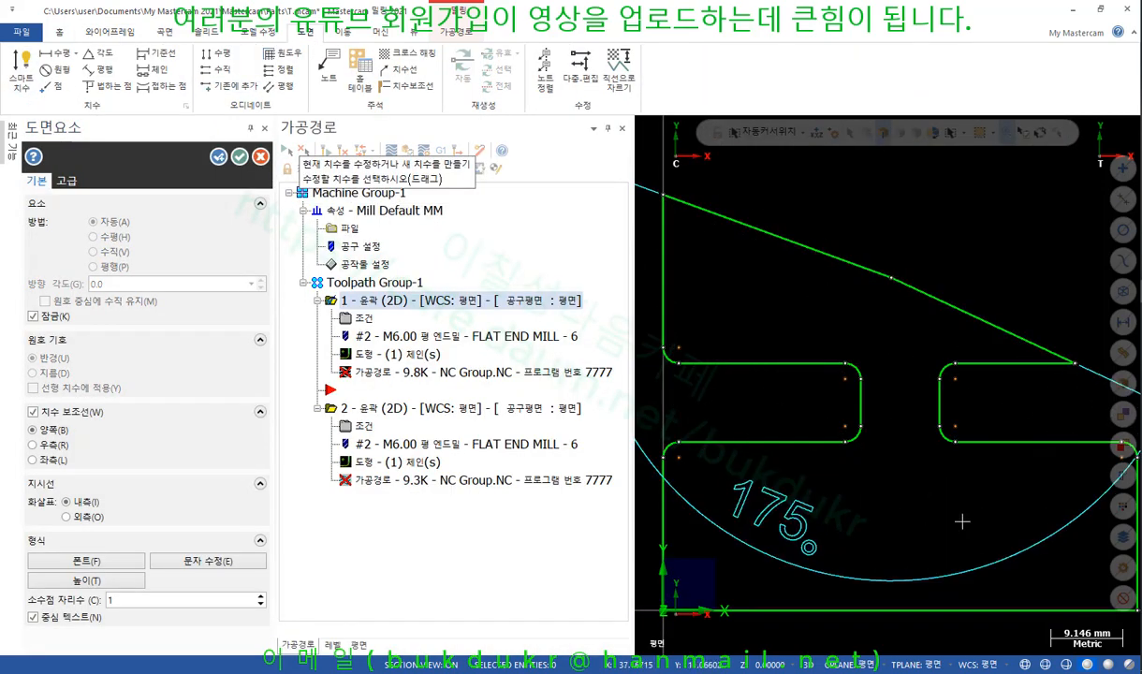
scroll(914, 348, "down", 2)
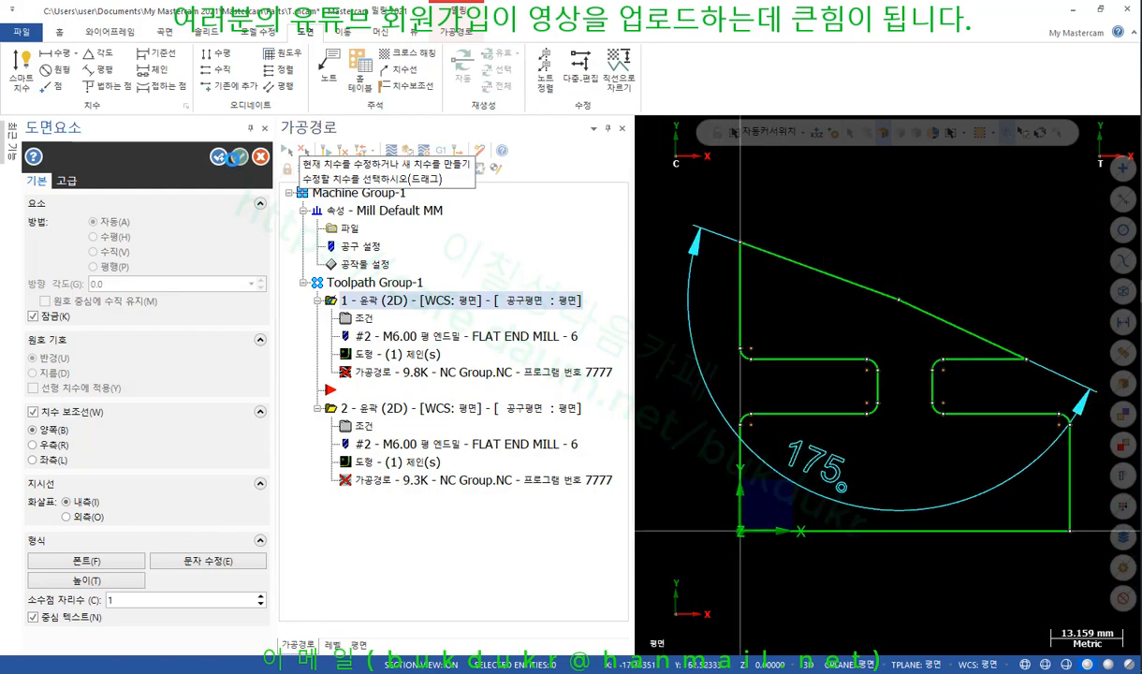
key("Escape")
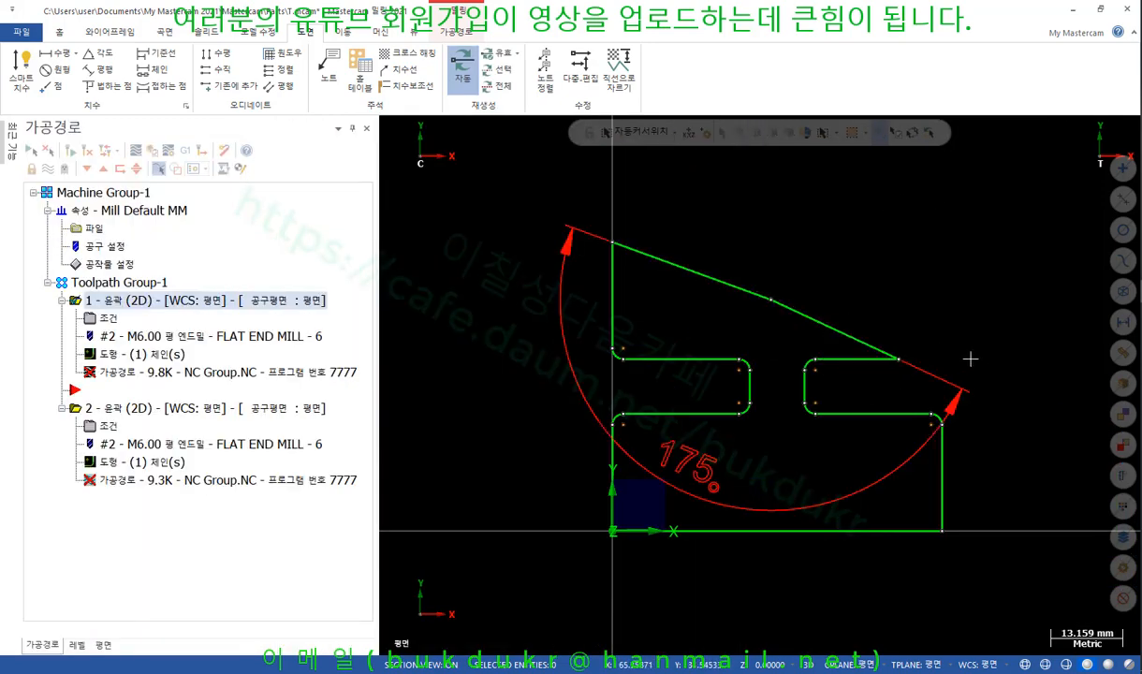
Step: Check the first contour operation's chain in the chain manager and regenerate its toolpath
left_click(110, 358)
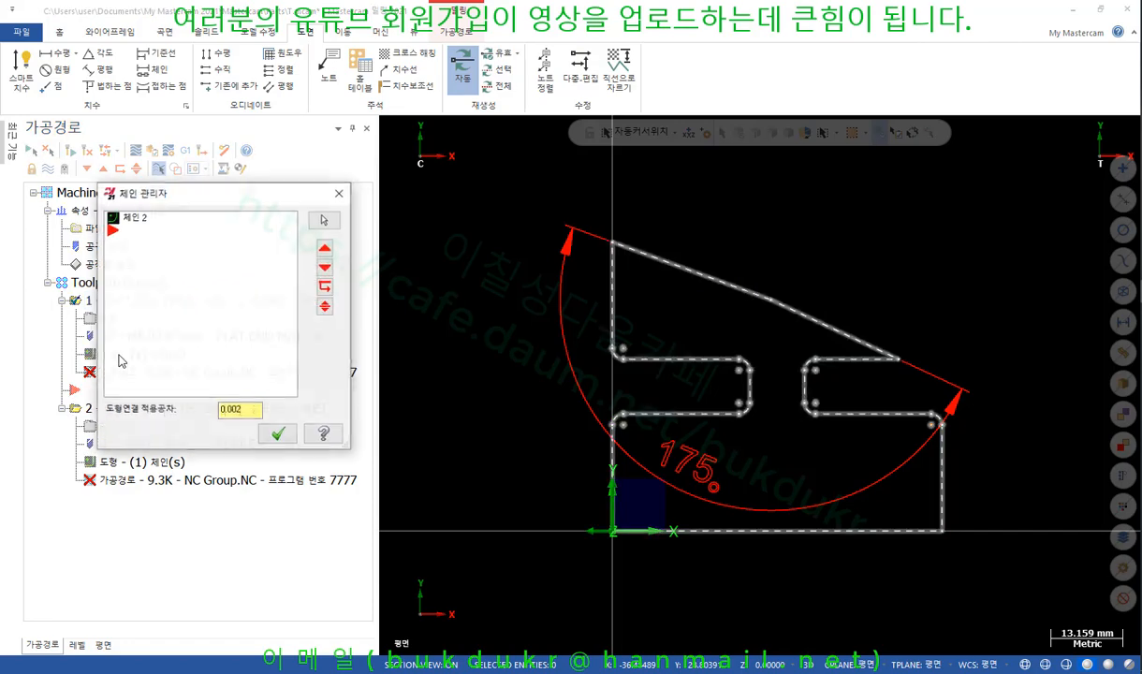
left_click(265, 418)
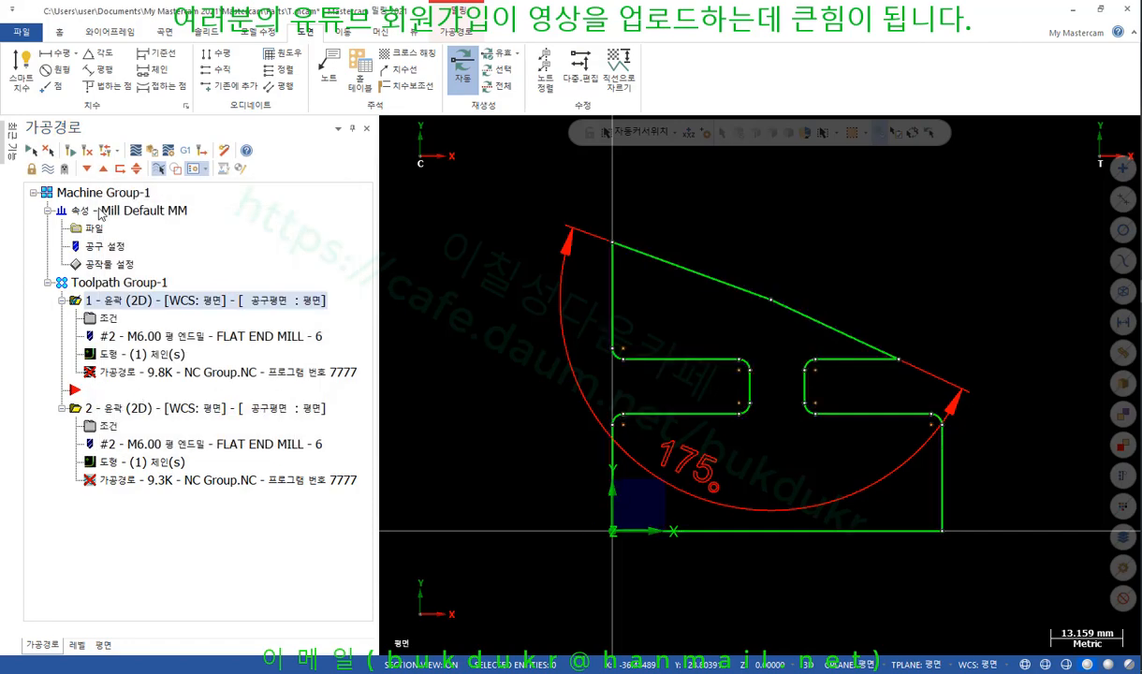
left_click(71, 151)
Step: Circle the tiny toolpath segment at the shallow corner with the screen pen and write an underlined "전체" beside it
scroll(832, 319, "up", 3)
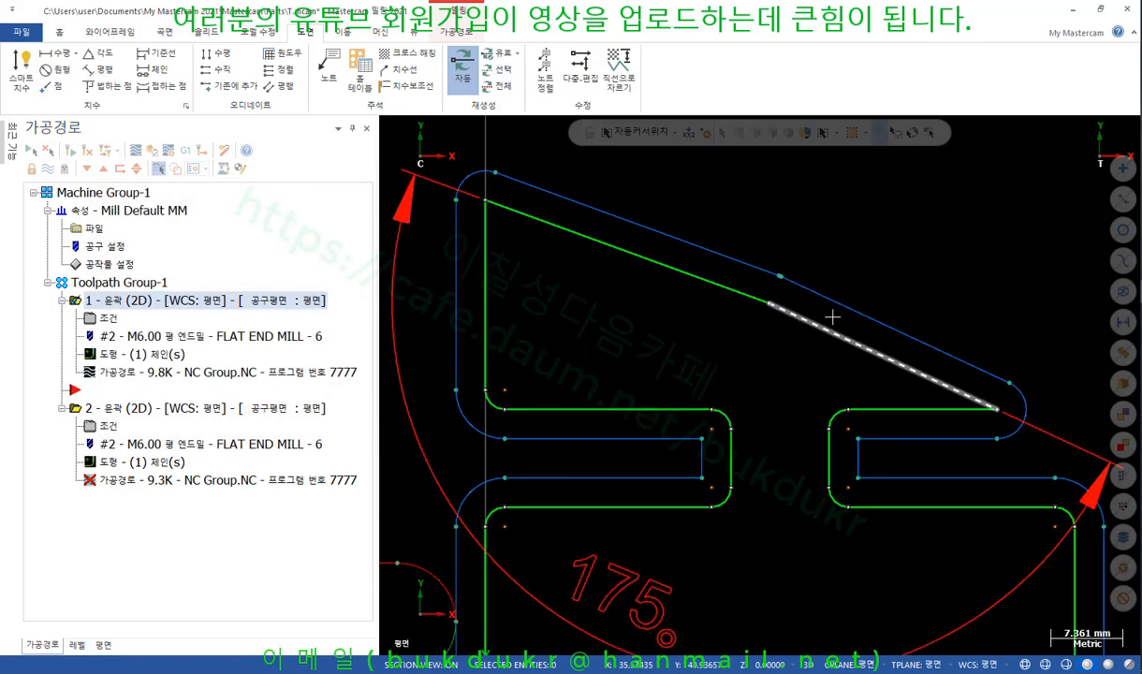
scroll(749, 304, "up", 2)
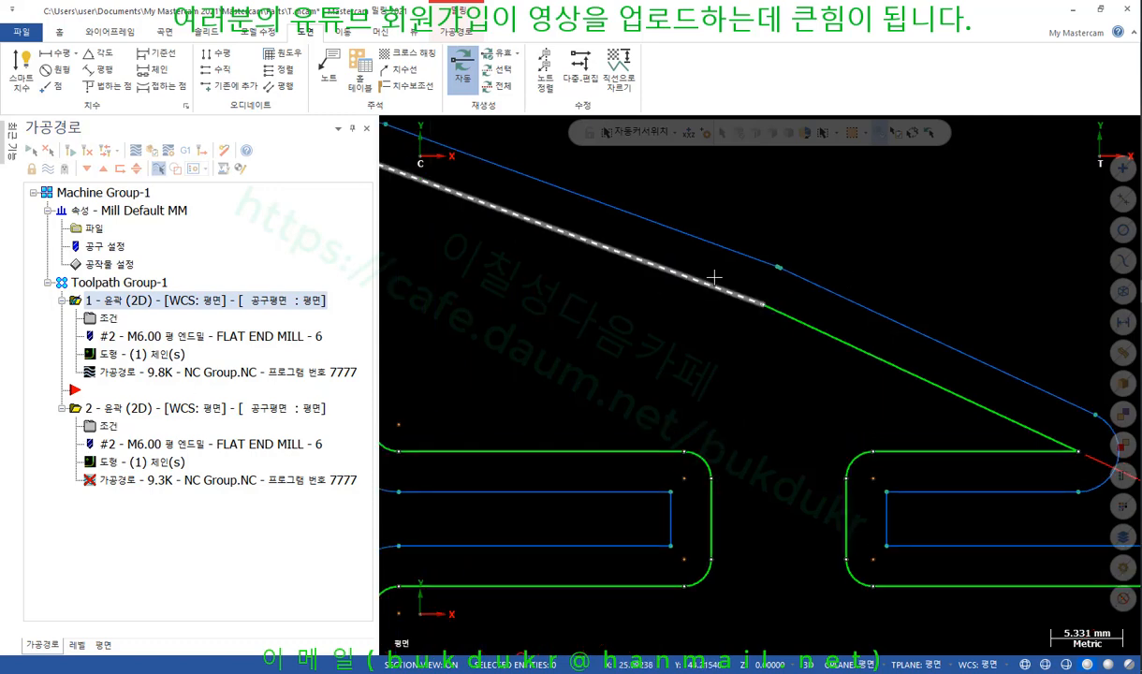
scroll(758, 264, "up", 10)
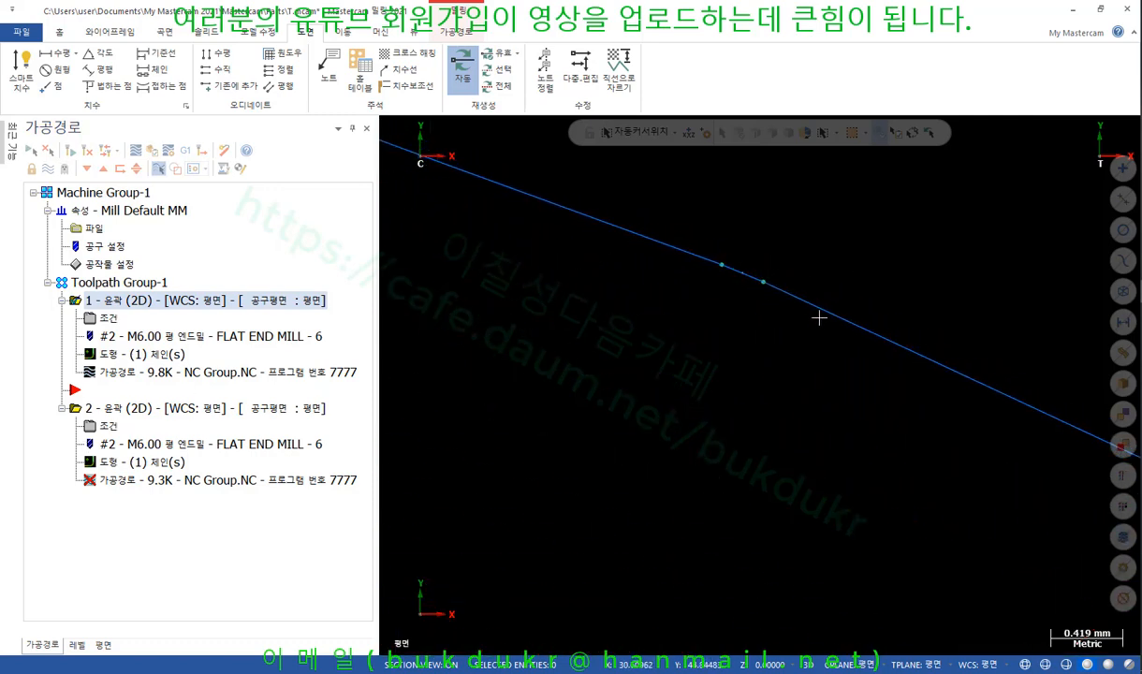
mouse_move(744, 299)
left_mouse_down()
mouse_move(754, 204)
mouse_move(760, 321)
left_mouse_up()
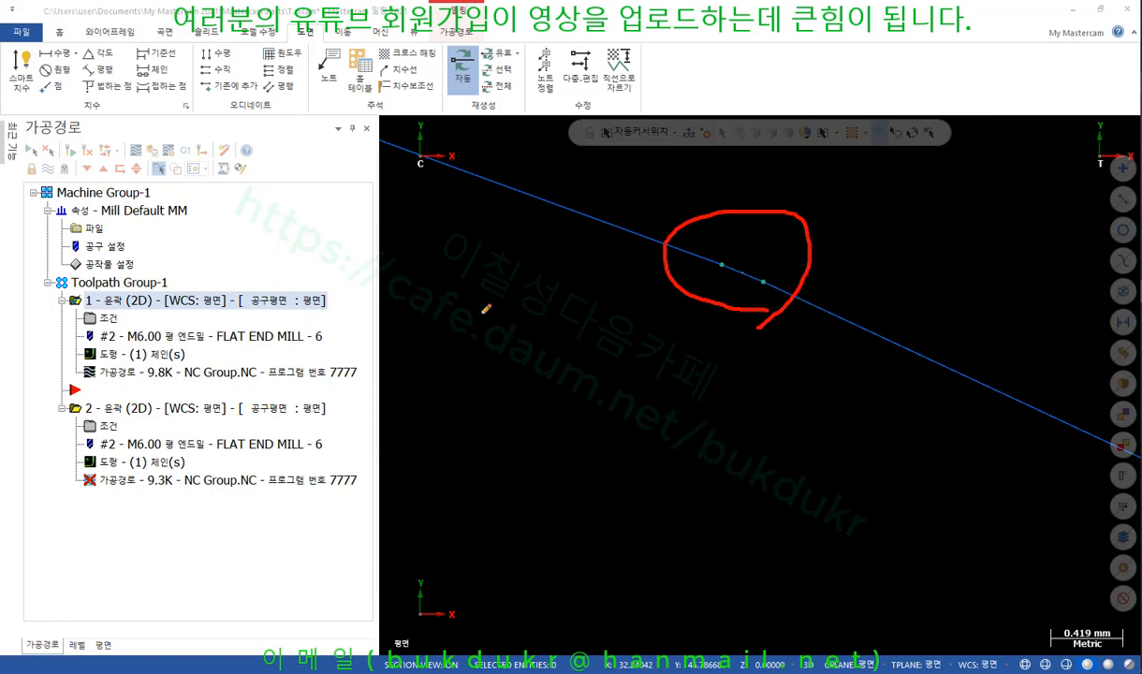
left_click_drag(484, 316, 535, 387)
left_click_drag(558, 326, 562, 370)
left_click_drag(486, 404, 610, 404)
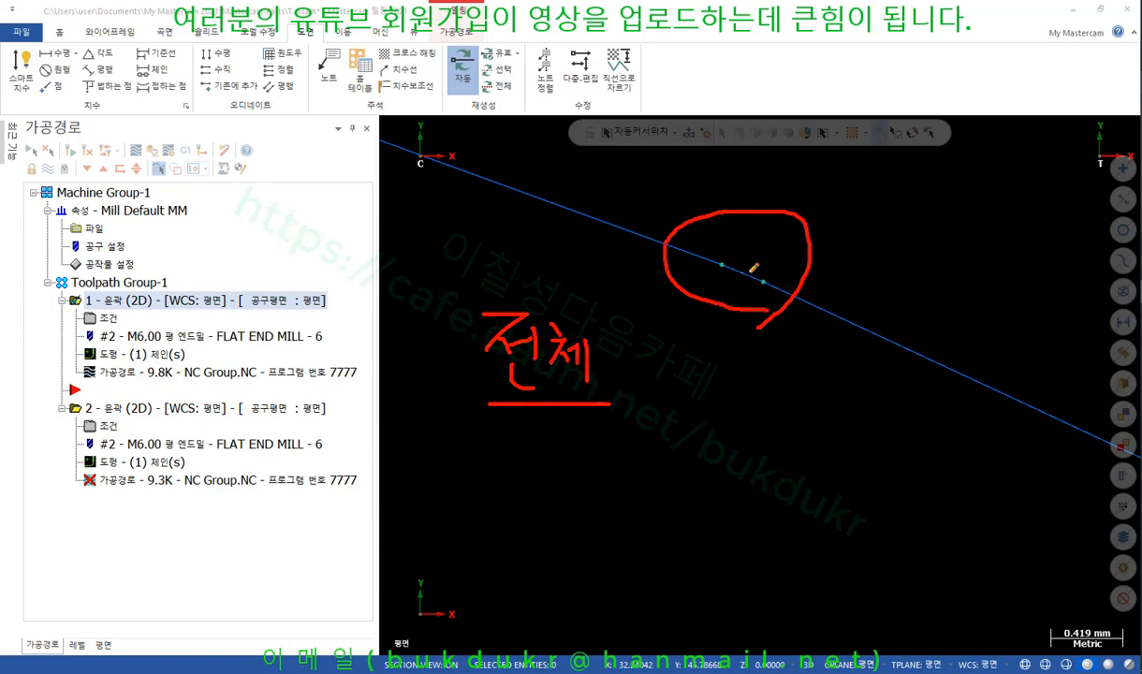
Step: Draw a leader from the circled toolpath segment with the screen pen and label it "원호"
mouse_move(750, 266)
left_mouse_down()
mouse_move(897, 211)
mouse_move(922, 177)
left_mouse_up()
left_click_drag(902, 221, 947, 221)
mouse_move(914, 235)
left_mouse_down()
mouse_move(914, 258)
mouse_move(944, 245)
left_mouse_up()
left_click_drag(962, 192, 967, 262)
left_click_drag(997, 175, 1000, 187)
mouse_move(979, 203)
left_mouse_down()
mouse_move(1013, 202)
mouse_move(998, 227)
mouse_move(998, 273)
left_mouse_up()
left_click_drag(944, 281, 1054, 278)
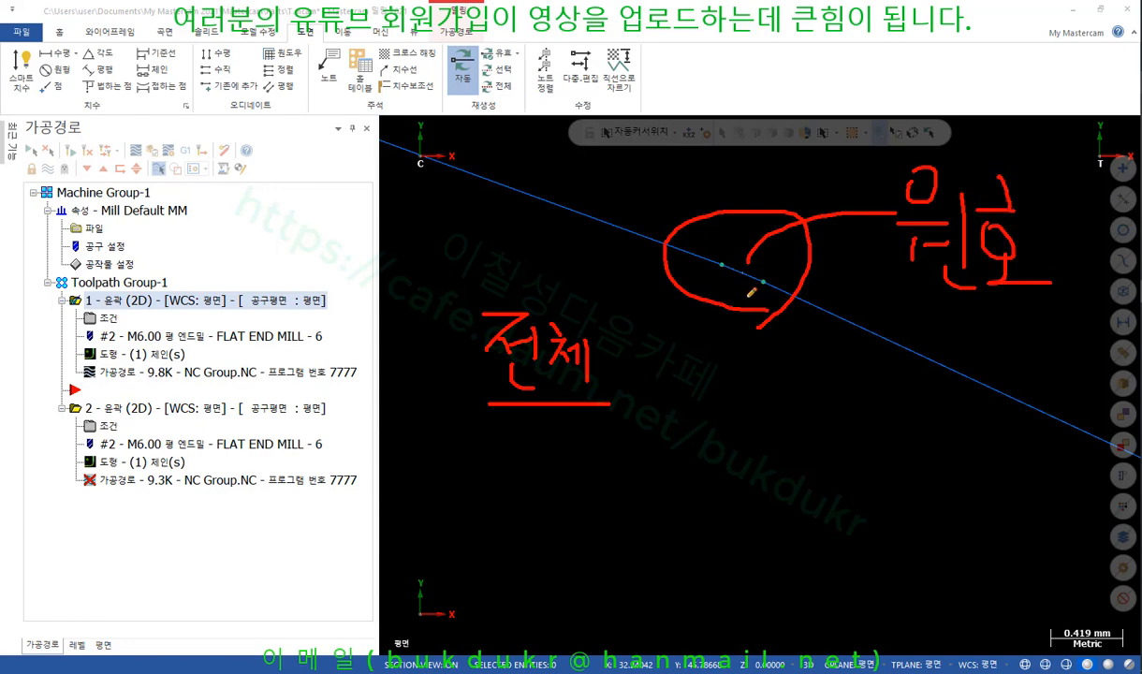
Step: Write "수평" below the toolpath, circle it, and close the screen pen to clear all annotations
left_click_drag(758, 358, 723, 410)
left_click_drag(746, 378, 767, 408)
mouse_move(697, 438)
left_mouse_down()
mouse_move(792, 433)
mouse_move(770, 523)
left_mouse_up()
mouse_move(777, 365)
left_mouse_down()
mouse_move(779, 379)
mouse_move(847, 363)
left_mouse_up()
mouse_move(819, 375)
left_mouse_down()
mouse_move(819, 429)
mouse_move(859, 418)
left_mouse_up()
mouse_move(856, 390)
left_mouse_down()
mouse_move(868, 390)
mouse_move(873, 409)
left_mouse_up()
mouse_move(885, 377)
left_mouse_down()
mouse_move(884, 447)
mouse_move(840, 474)
left_mouse_up()
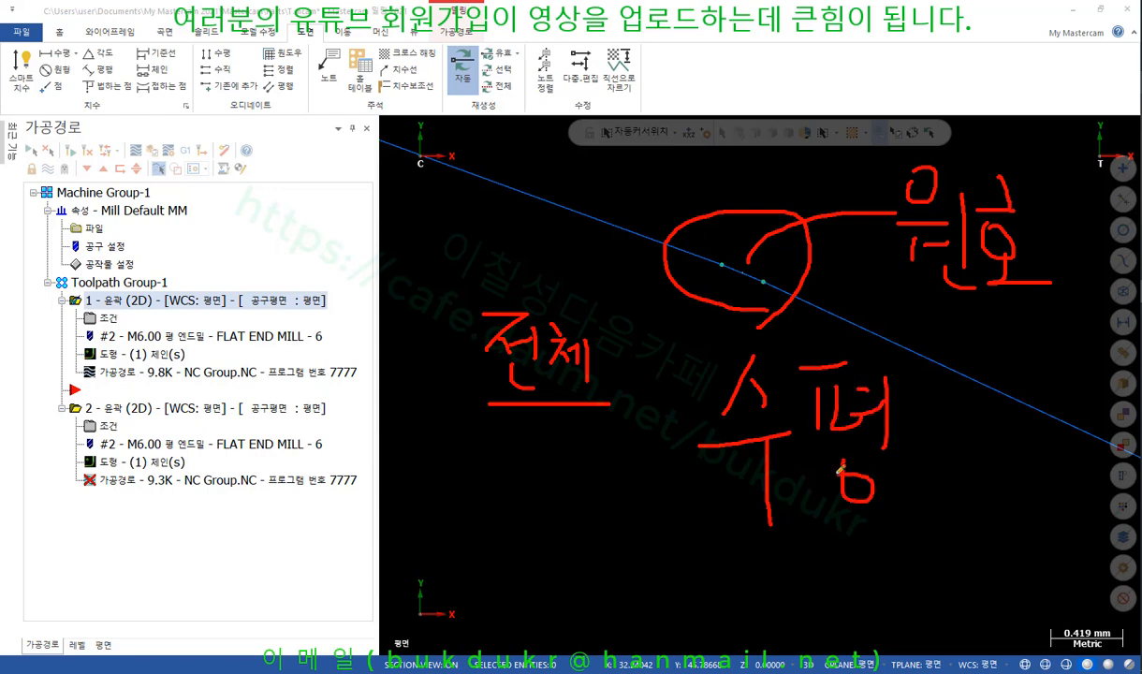
mouse_move(837, 536)
left_mouse_down()
mouse_move(717, 359)
mouse_move(917, 515)
mouse_move(838, 535)
left_mouse_up()
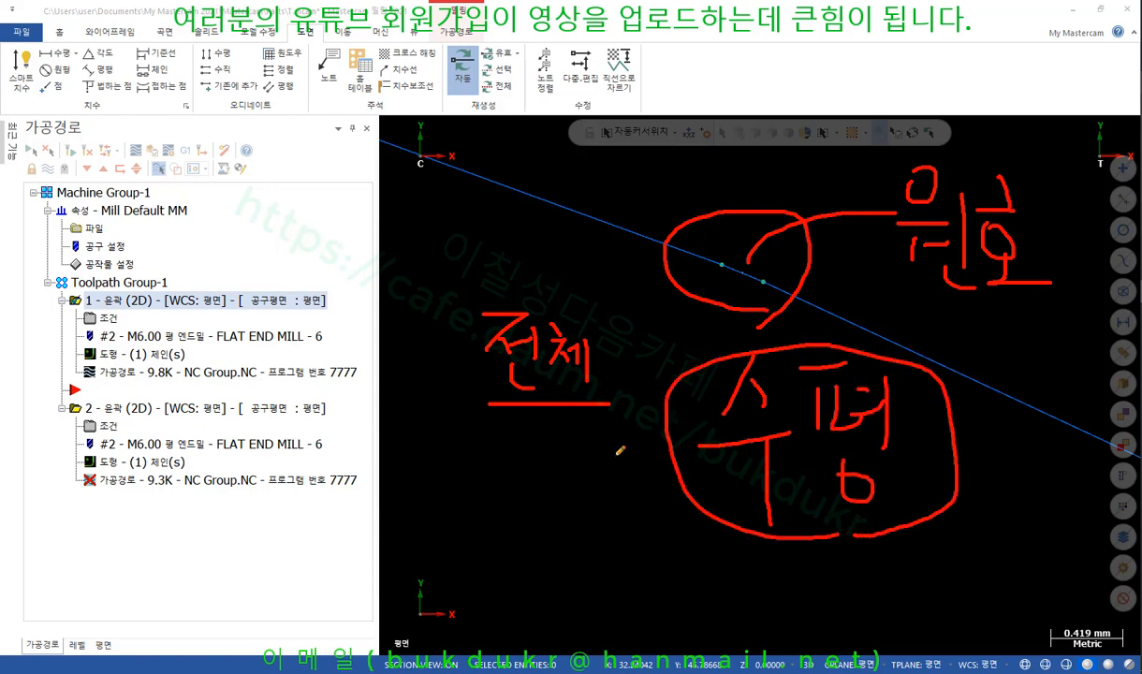
right_click(610, 274)
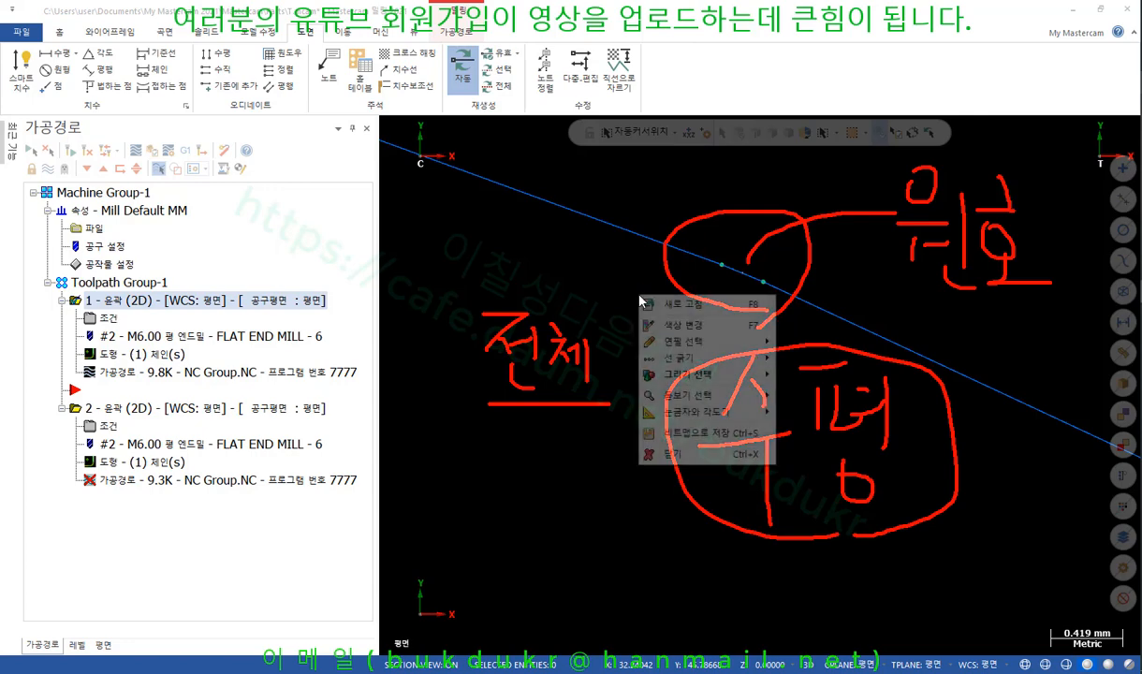
left_click(657, 451)
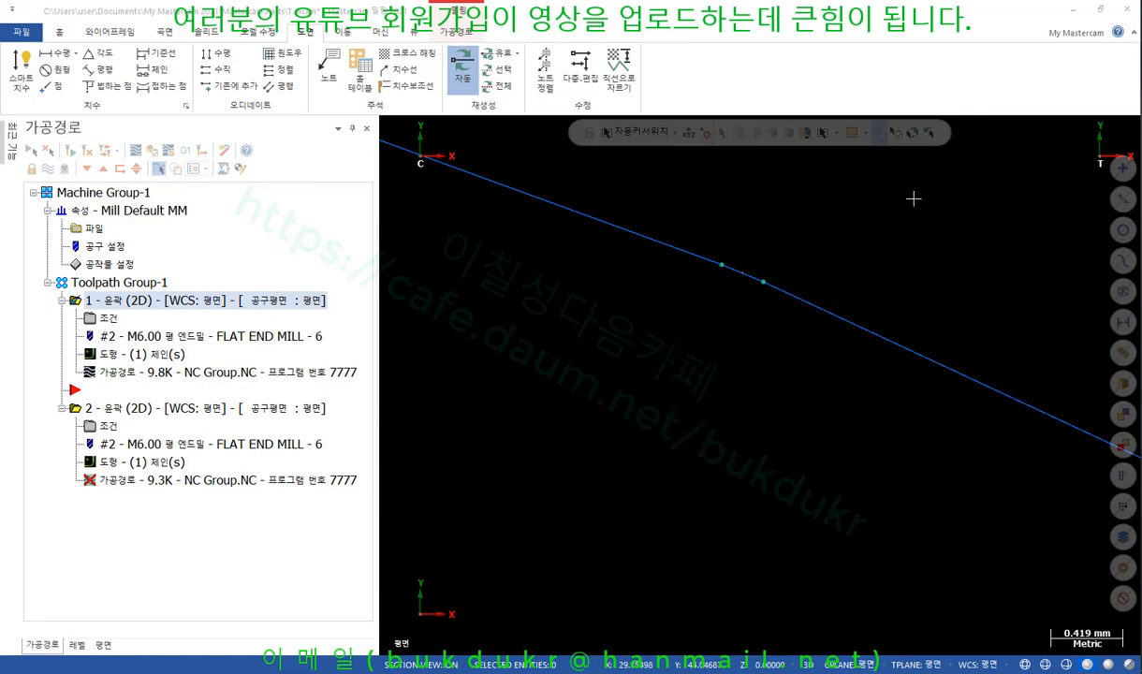
Step: Analyze the first contour toolpath at the shallow corner with the toolpath analysis, examining the move type and radius of the short segment
scroll(768, 277, "down", 2)
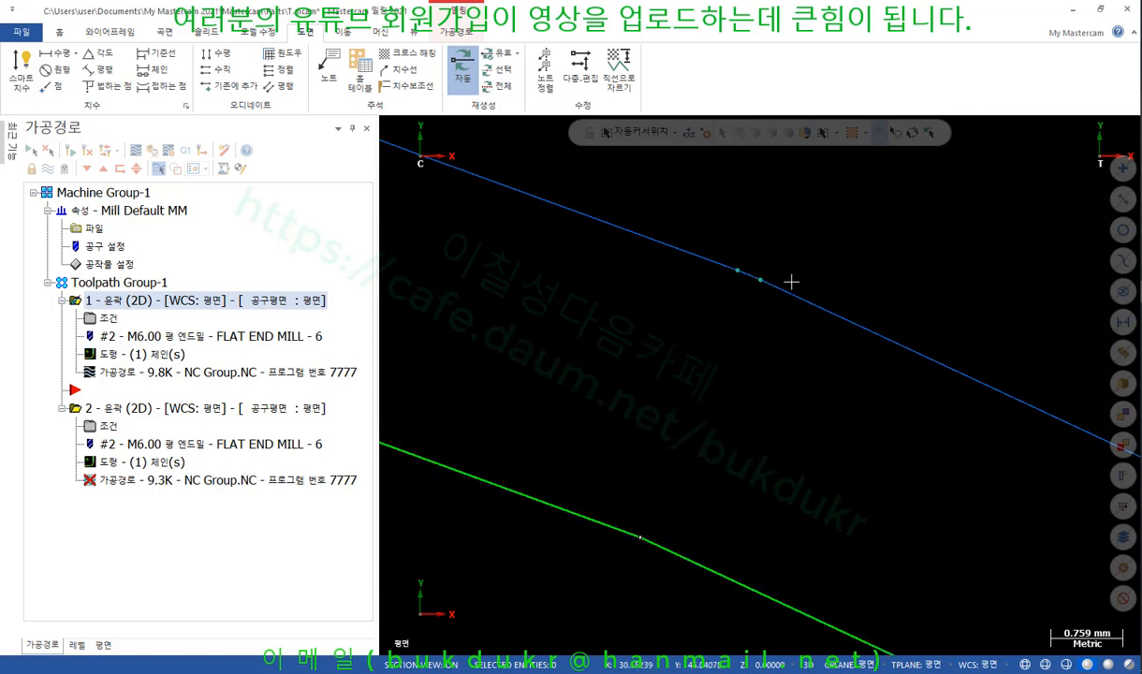
scroll(796, 290, "up", 2)
scroll(799, 293, "up", 2)
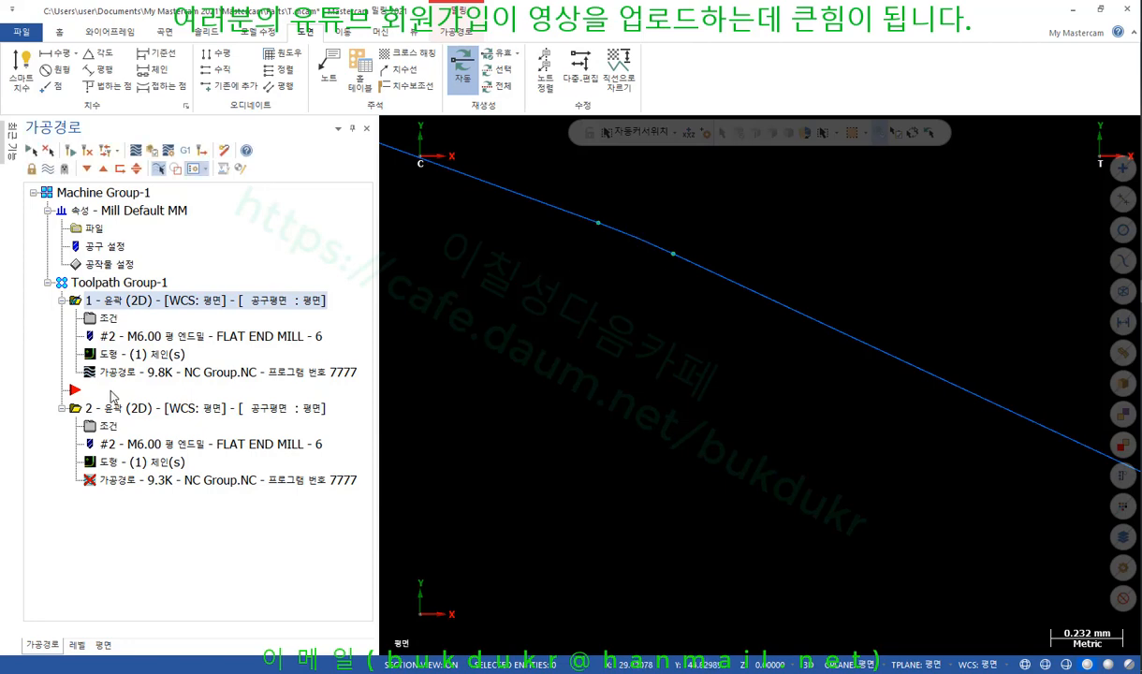
left_click(60, 33)
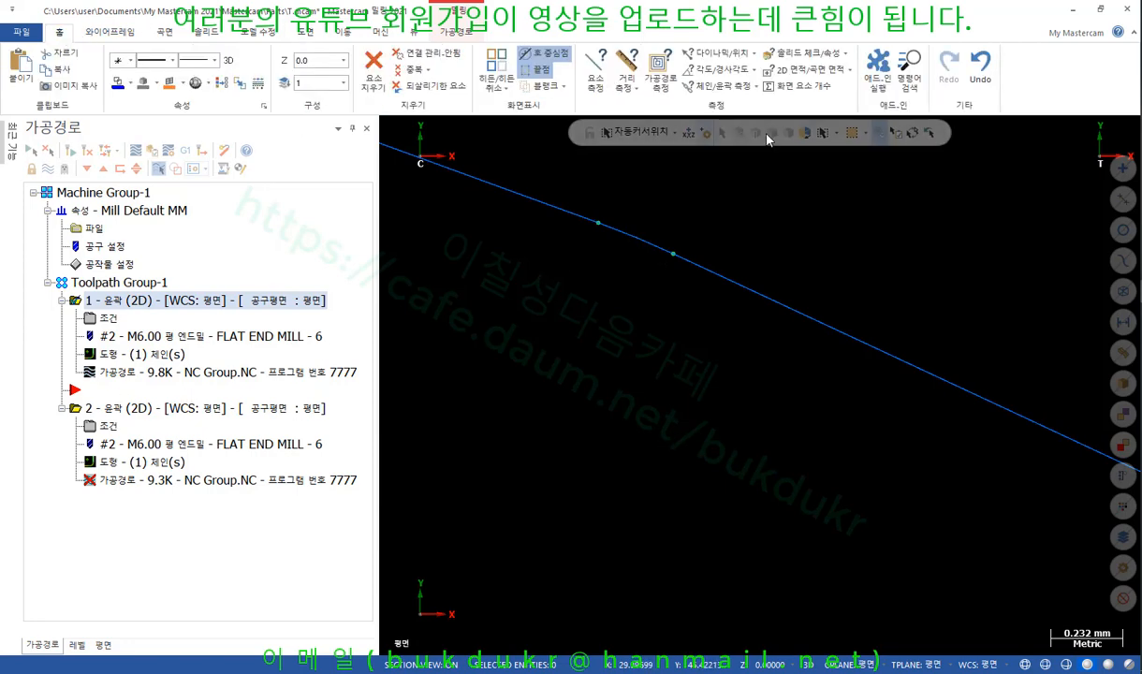
left_click(660, 68)
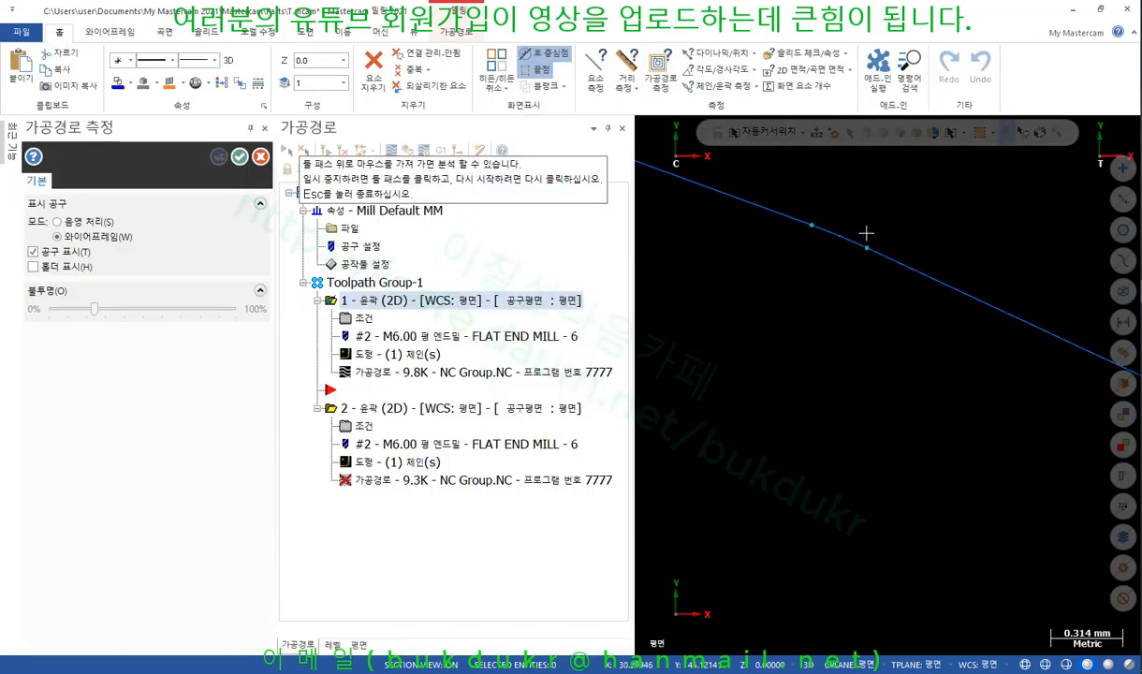
mouse_move(849, 238)
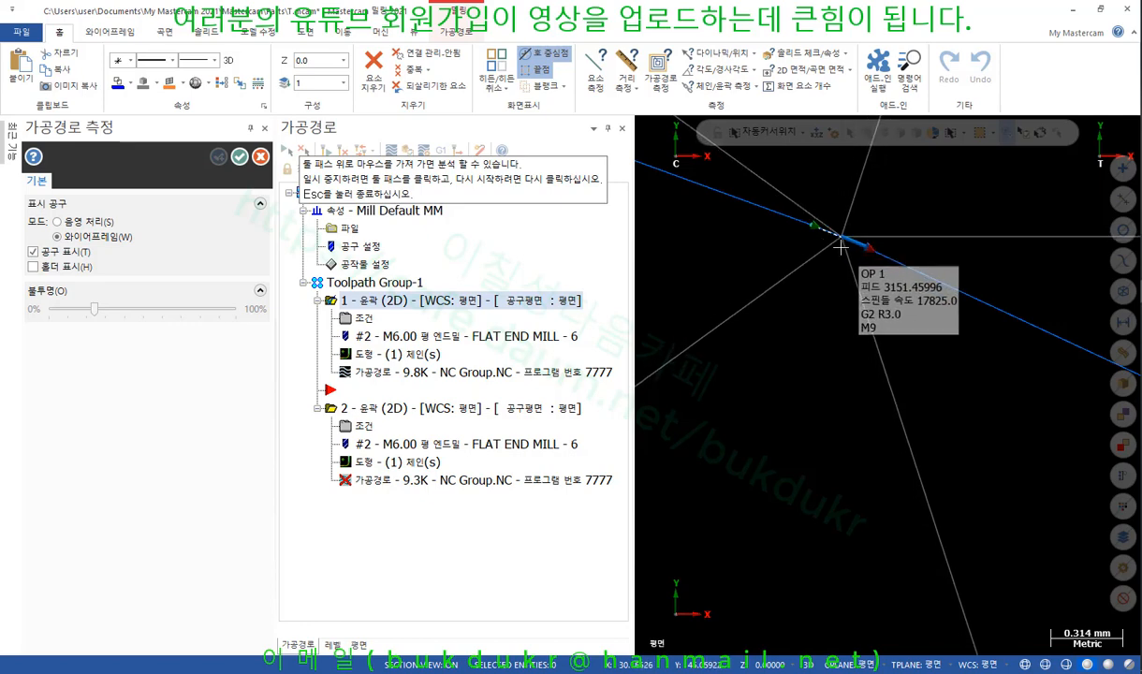
scroll(830, 305, "down", 1)
scroll(830, 304, "down", 1)
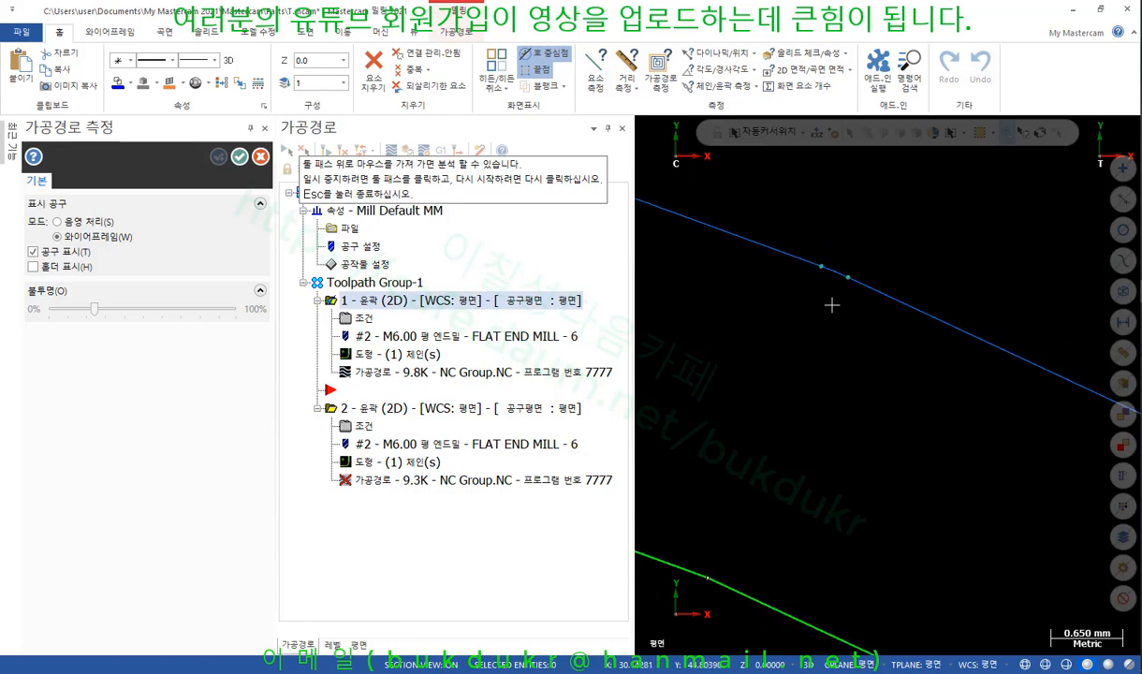
scroll(938, 305, "down", 5)
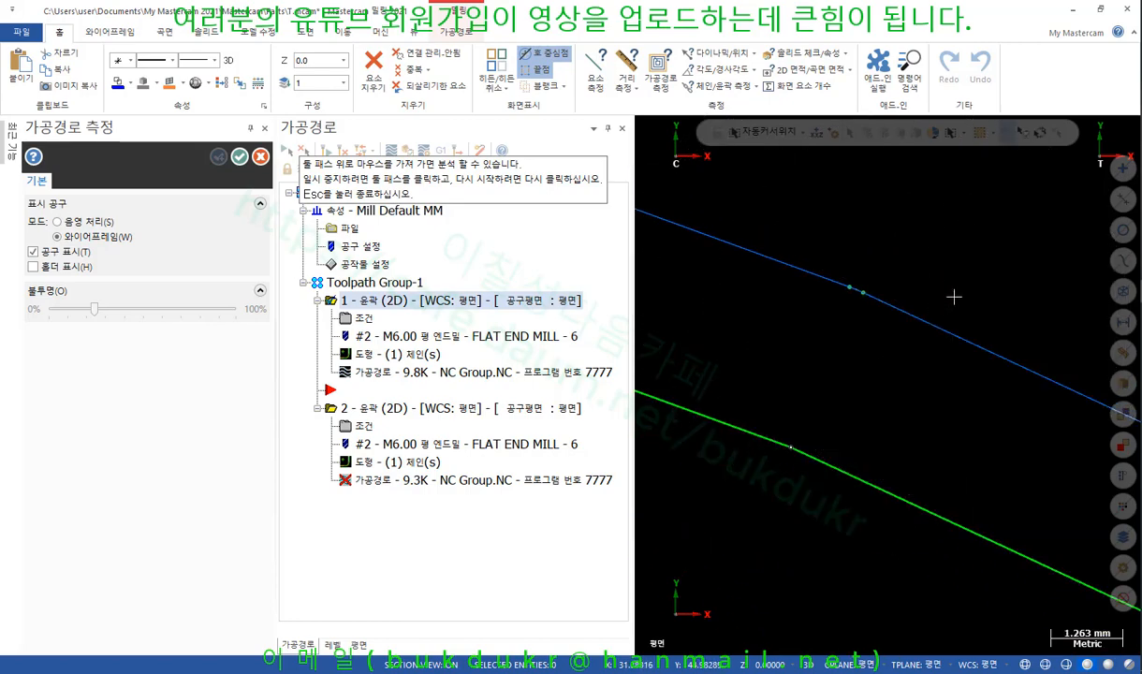
scroll(953, 294, "up", 5)
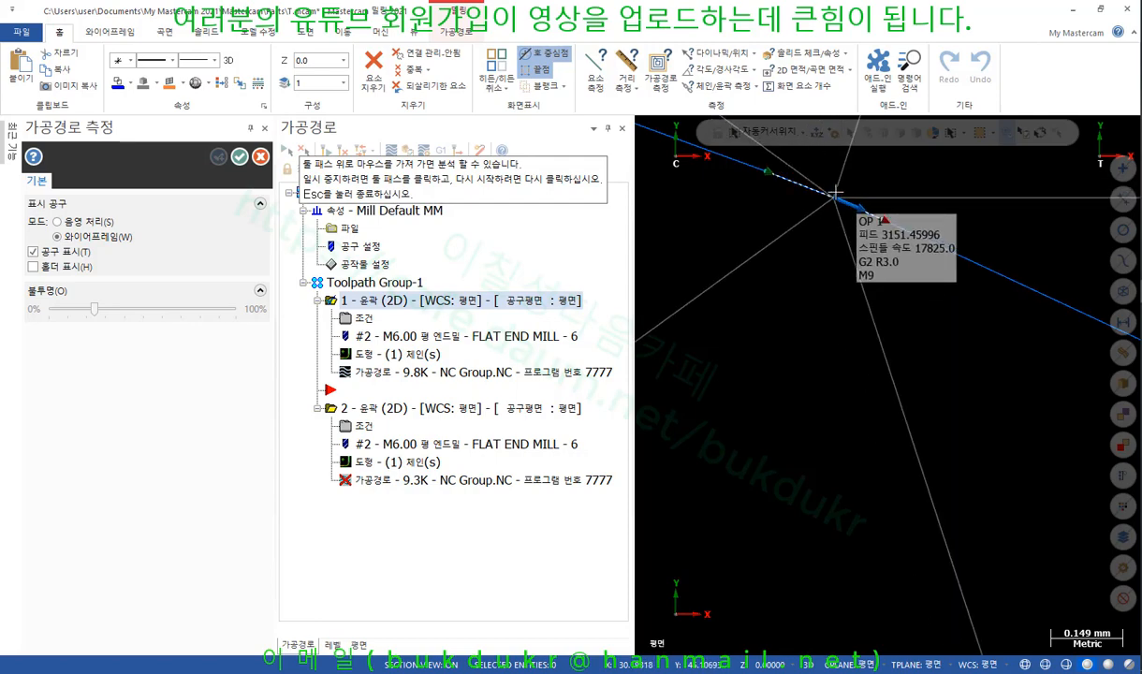
scroll(842, 191, "down", 5)
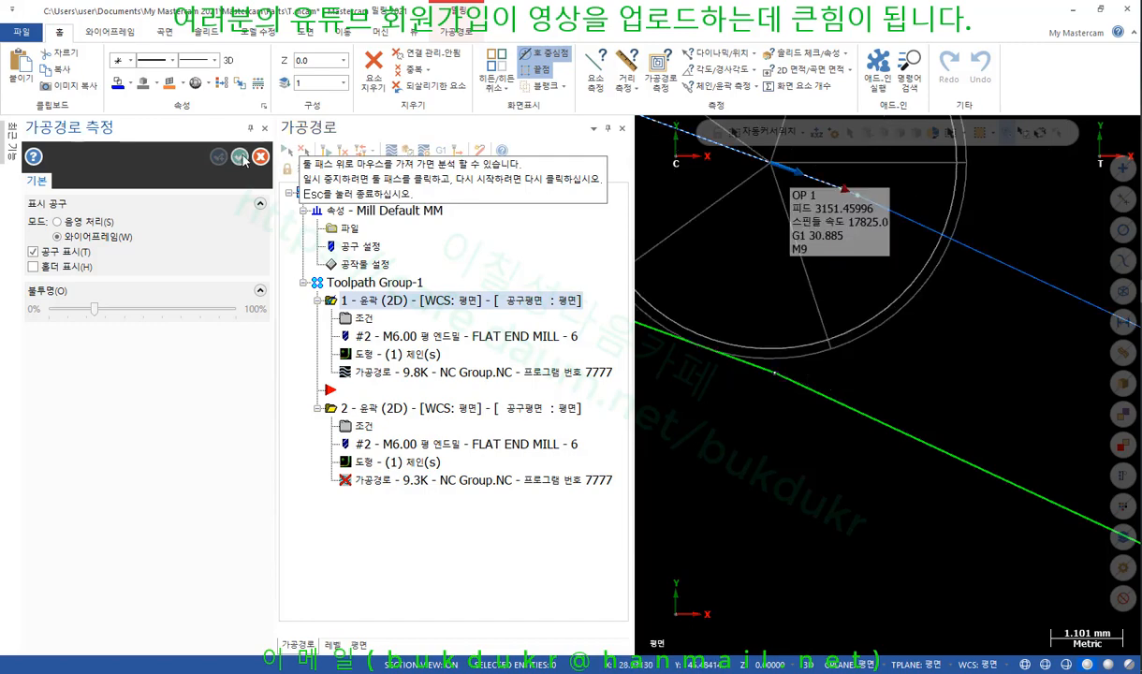
key("Escape")
Step: Measure the distance between the two endpoints of the small corner arc on the toolpath
scroll(762, 227, "down", 1)
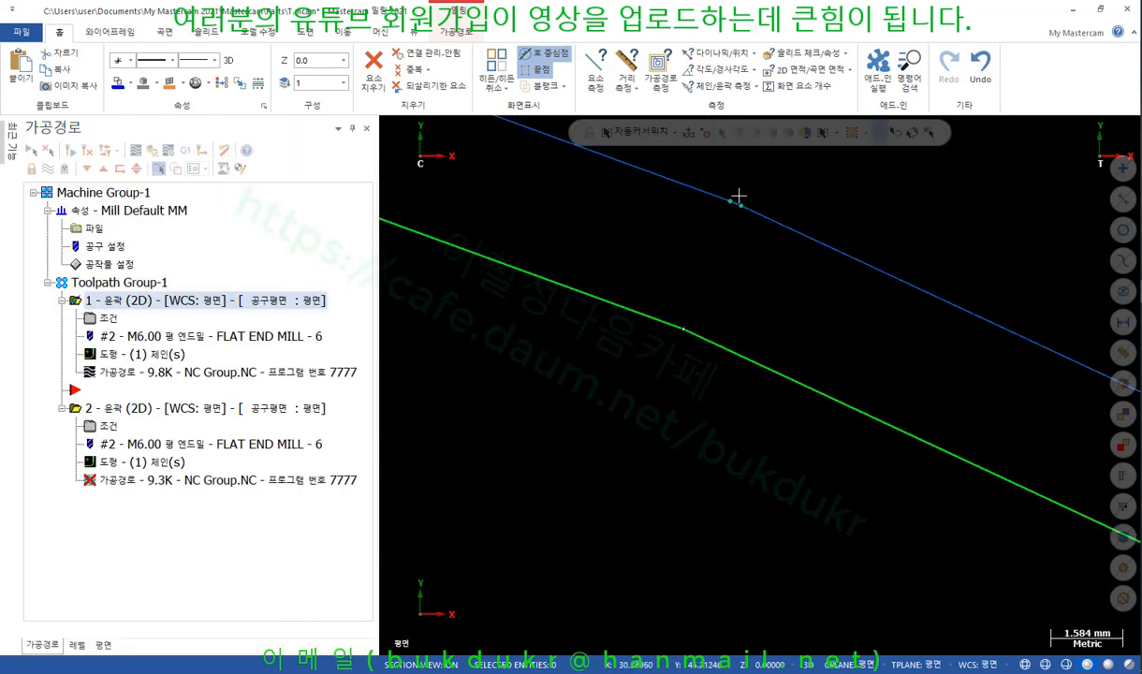
scroll(744, 196, "up", 4)
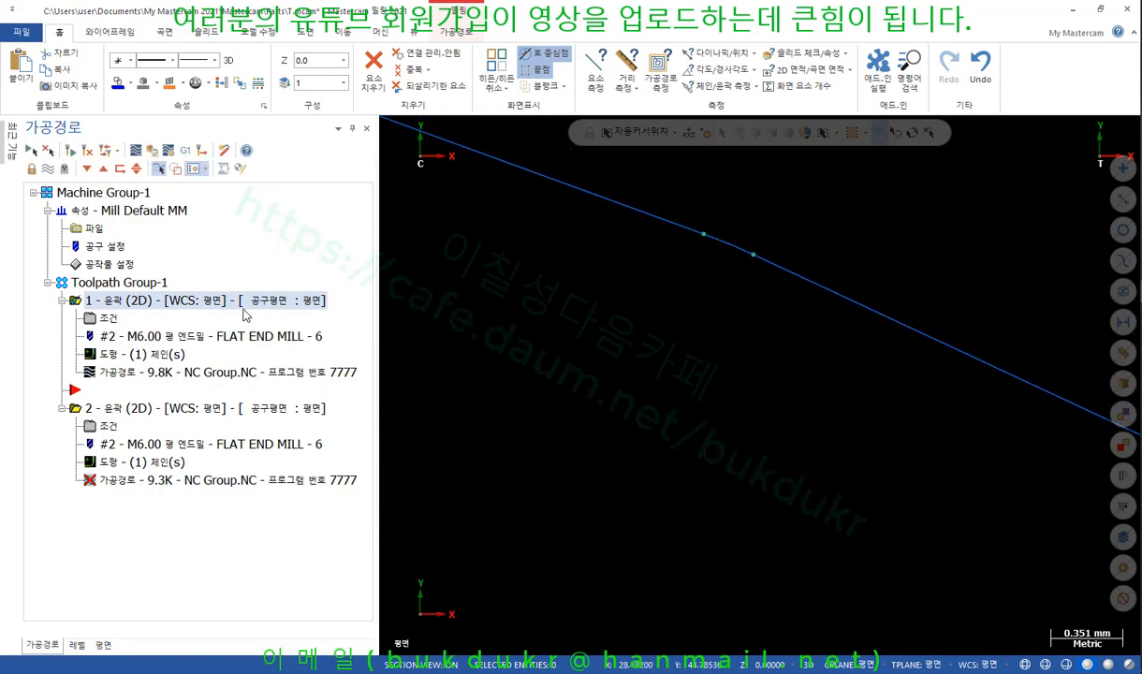
left_click(626, 67)
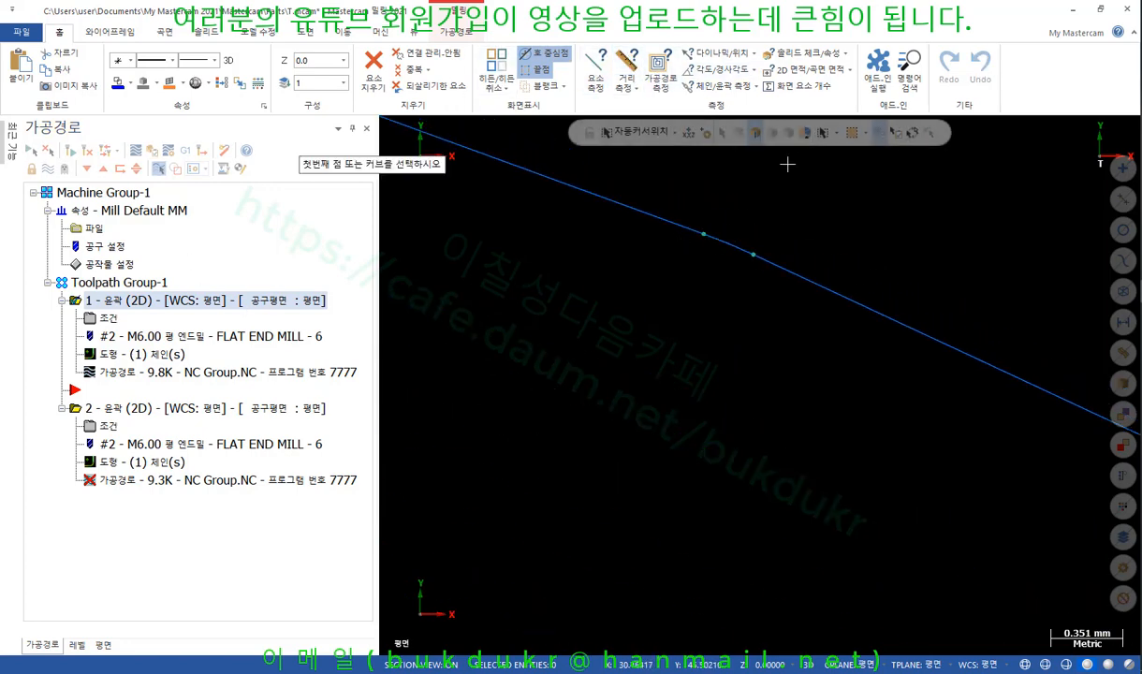
left_click(703, 233)
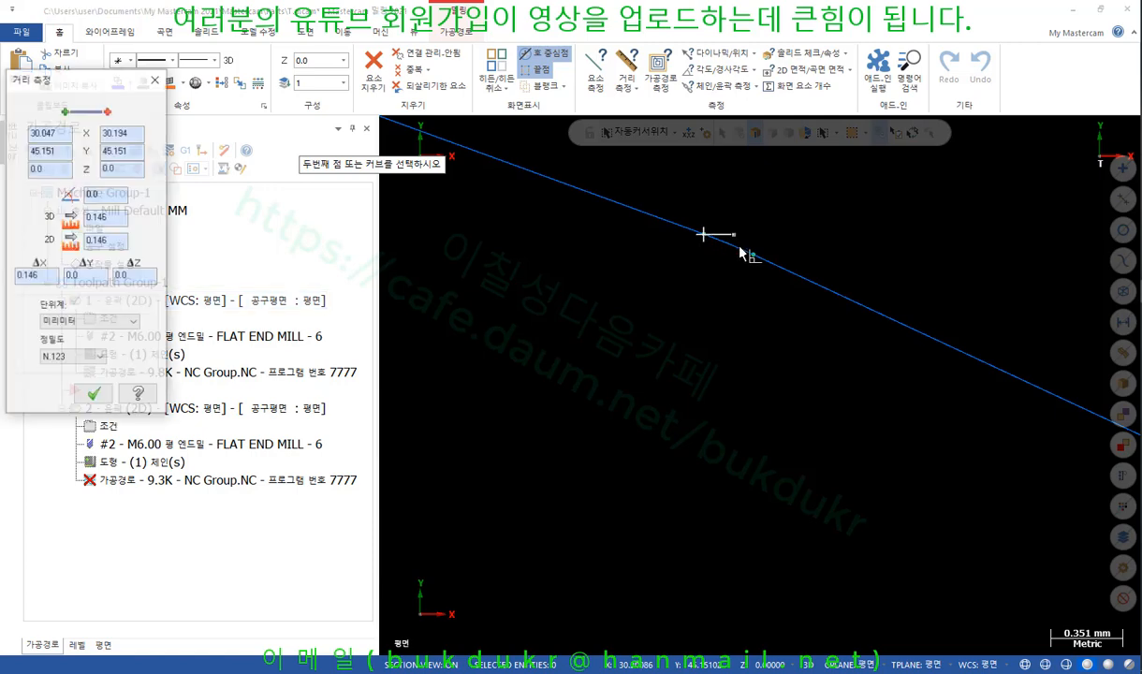
left_click(754, 254)
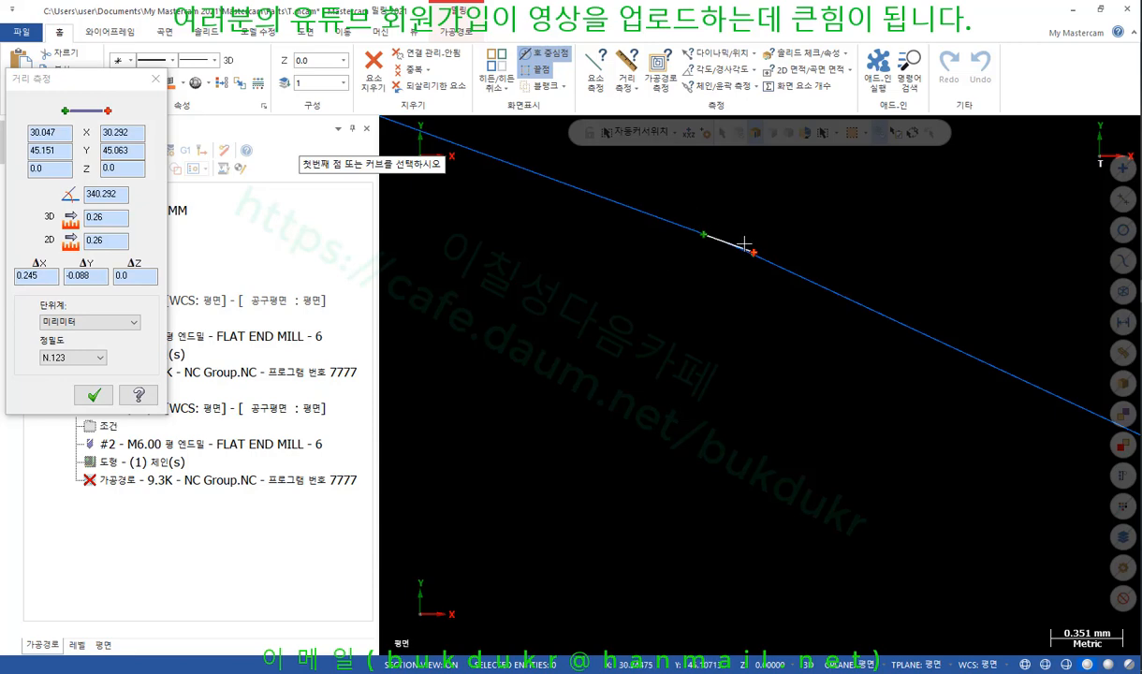
Step: Backplot the first contour toolpath through to its end and turn off the swept tool shading around the shallow corner
key("Escape")
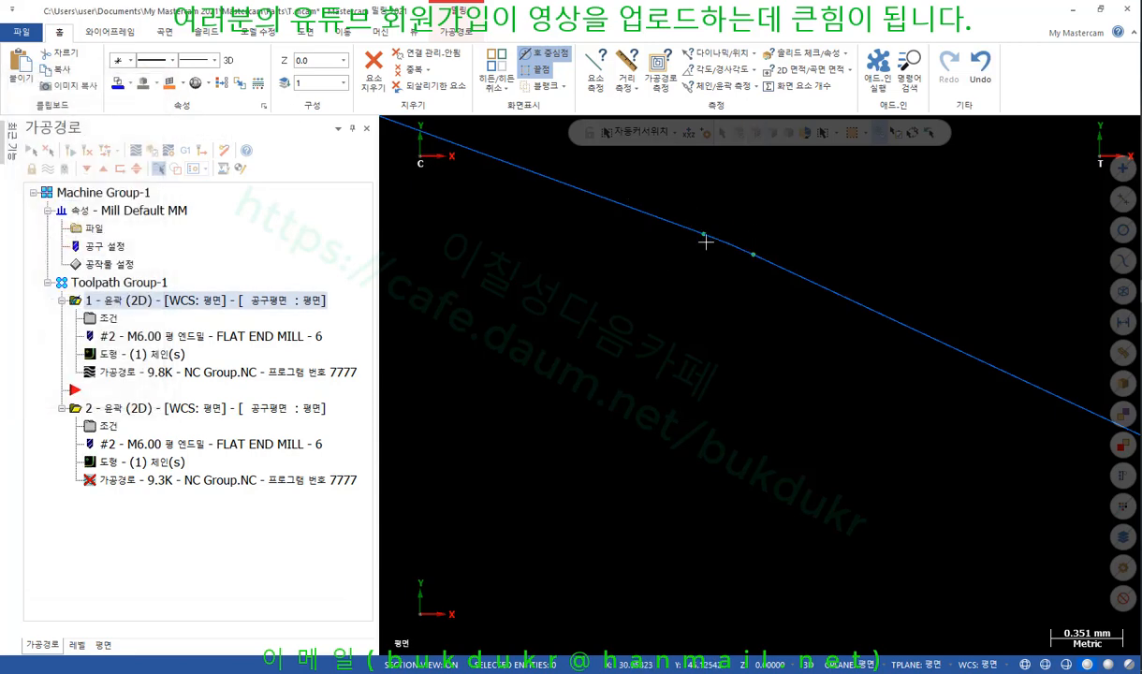
scroll(762, 251, "down", 5)
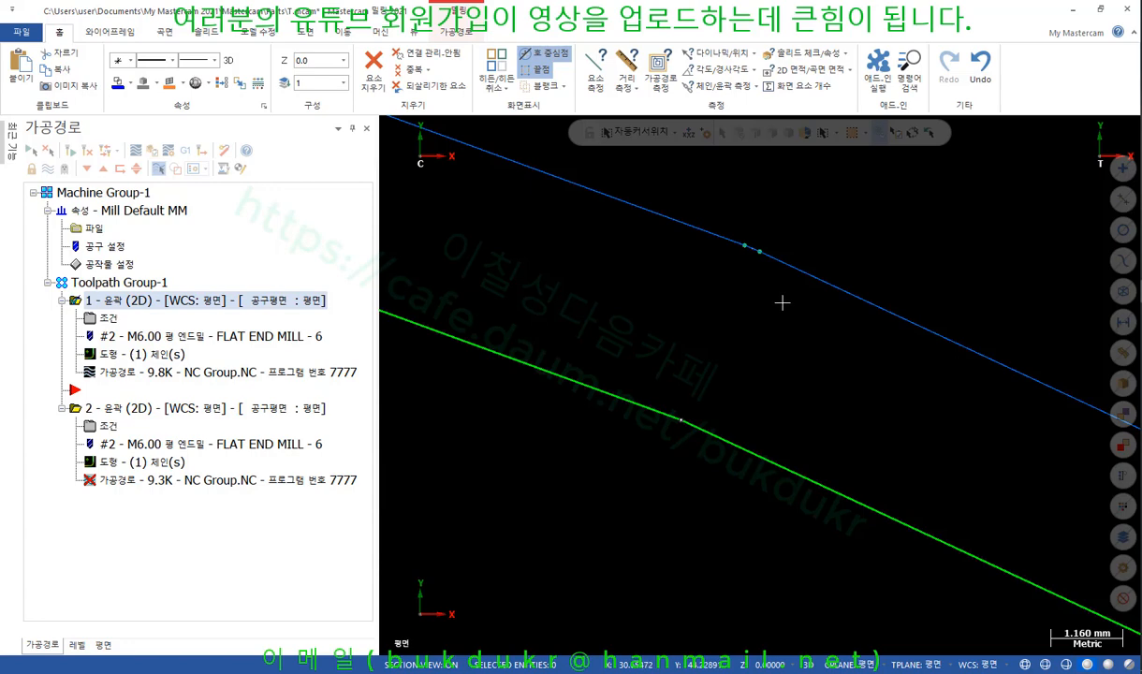
scroll(762, 273, "up", 8)
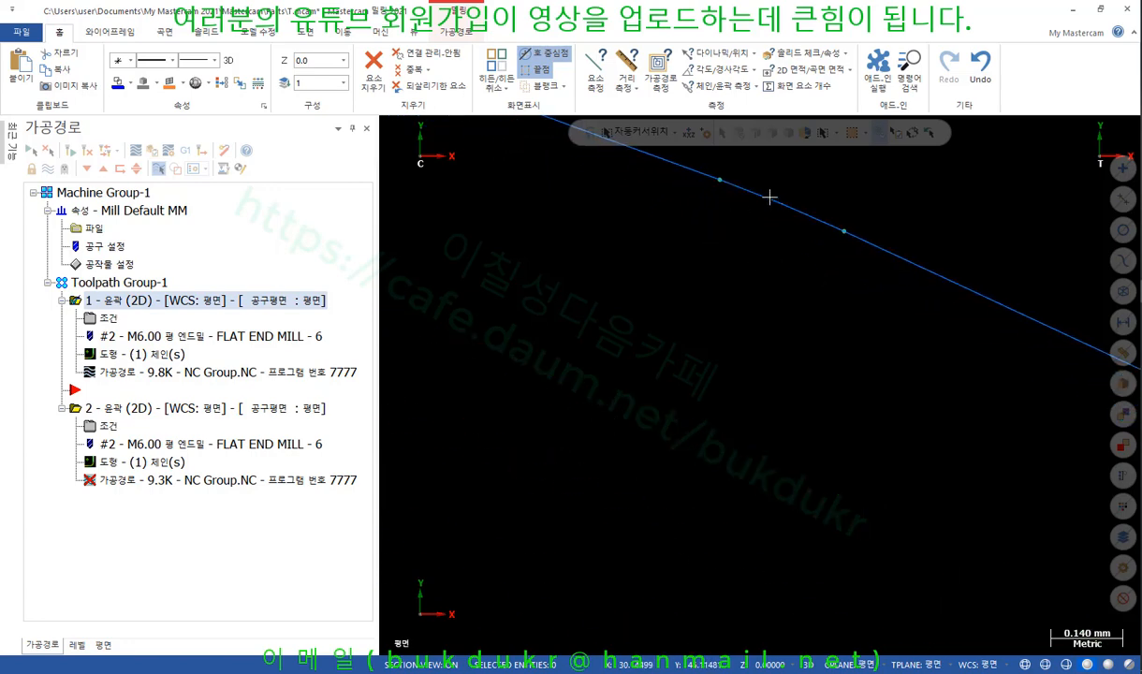
scroll(796, 243, "down", 3)
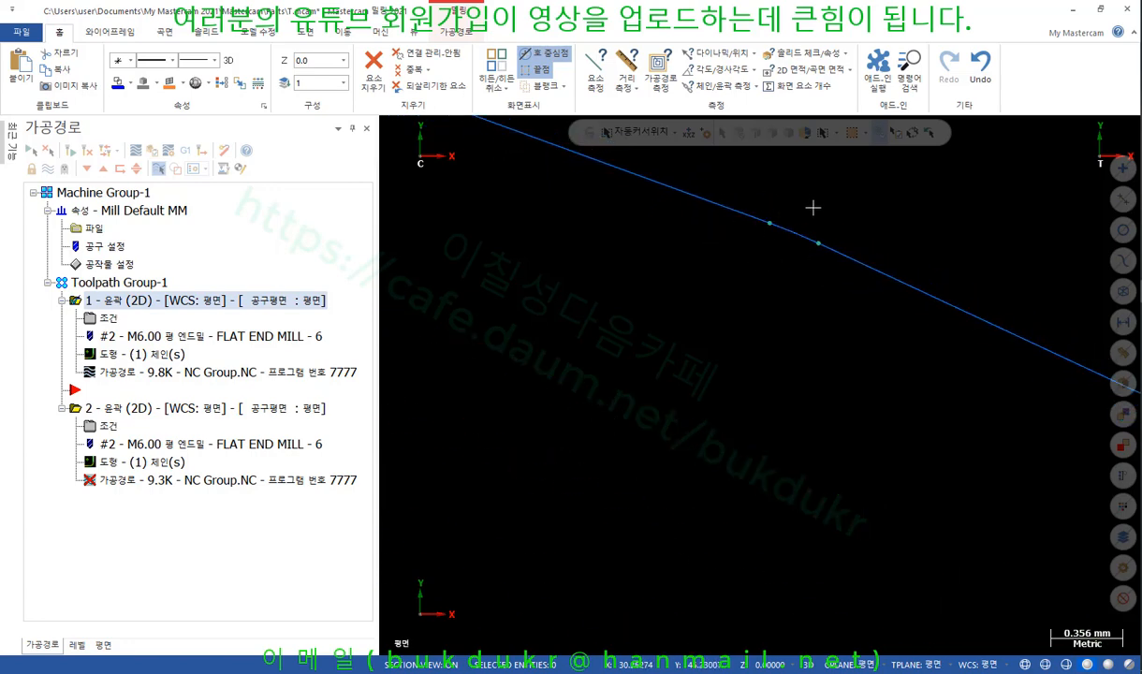
scroll(790, 221, "down", 2)
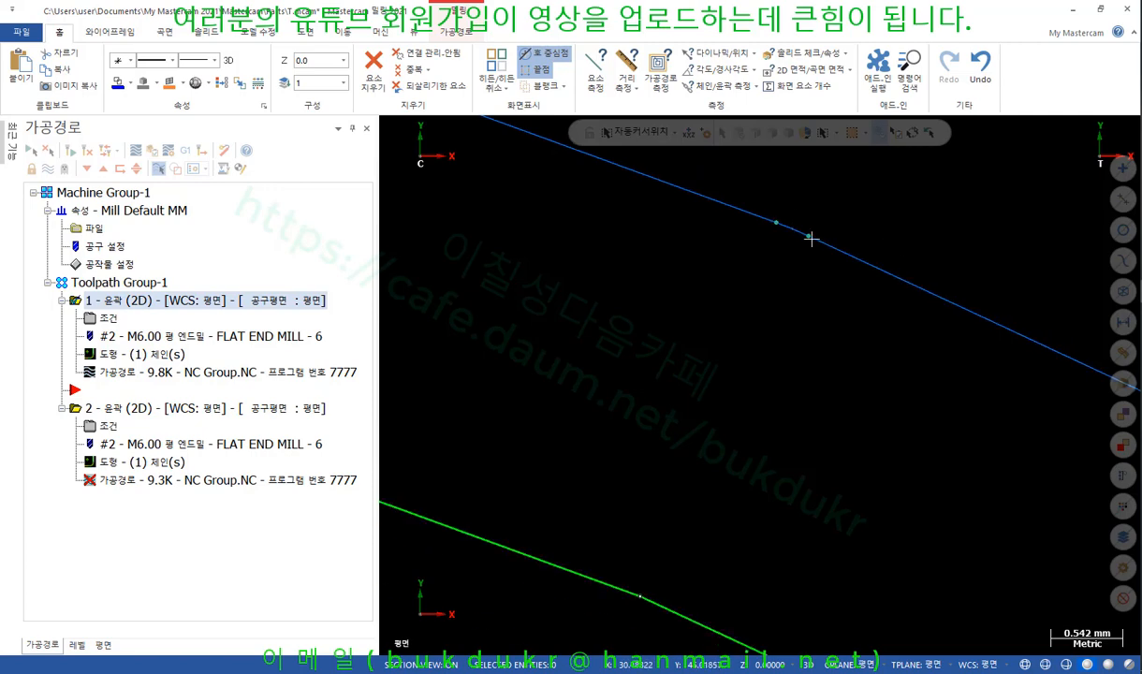
left_click(134, 370)
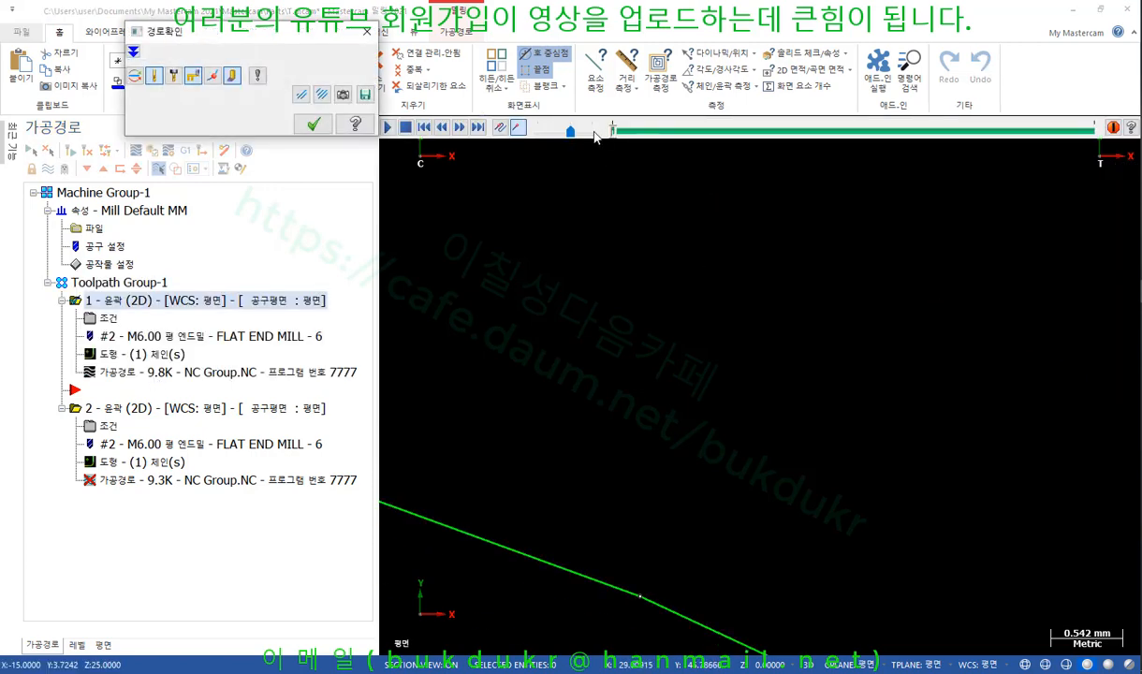
left_click_drag(613, 134, 1120, 109)
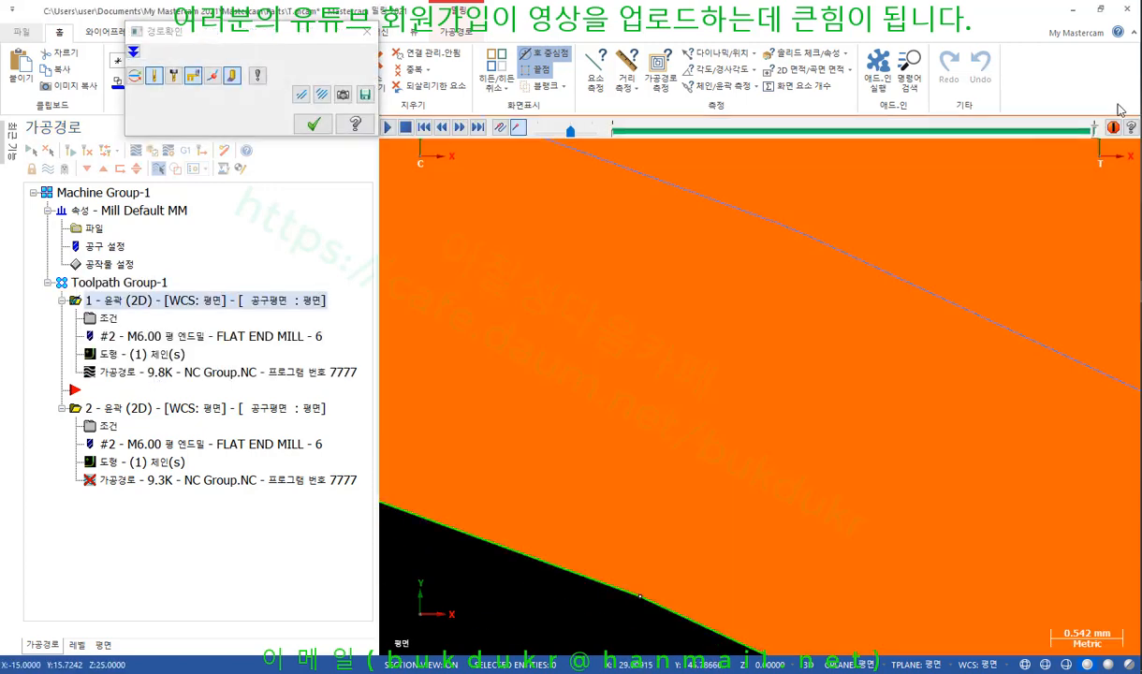
left_click(232, 75)
scroll(687, 242, "down", 1)
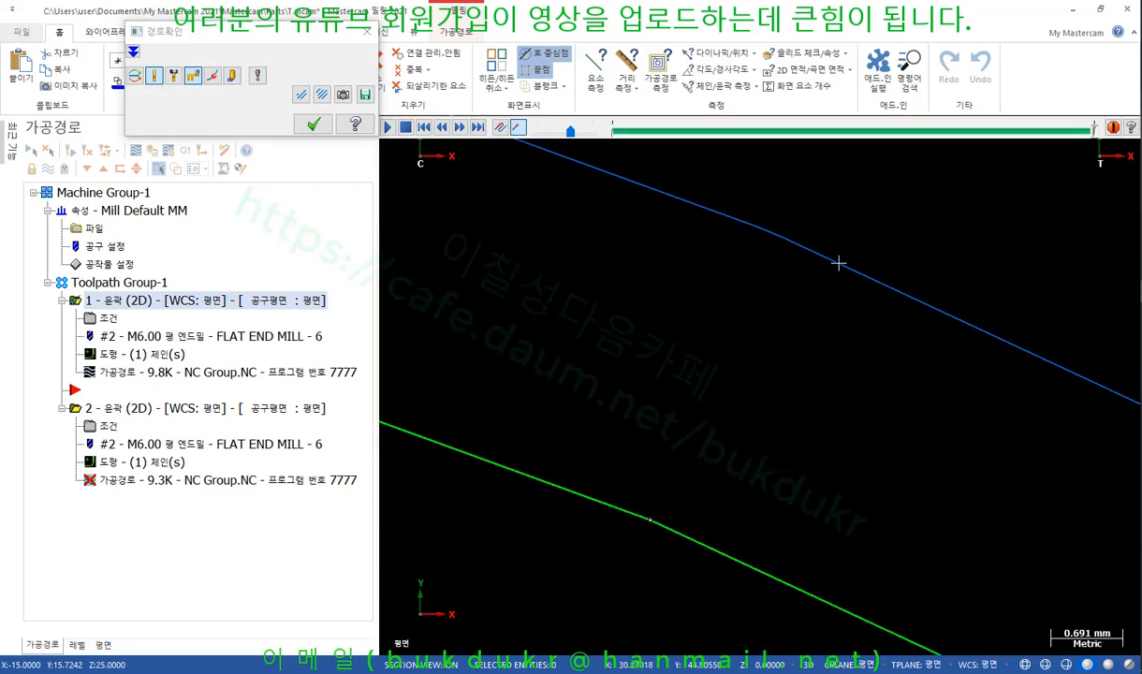
Step: Save the backplotted first toolpath as geometry, close the backplot, and hide the toolpath display
left_click(364, 94)
left_click(85, 156)
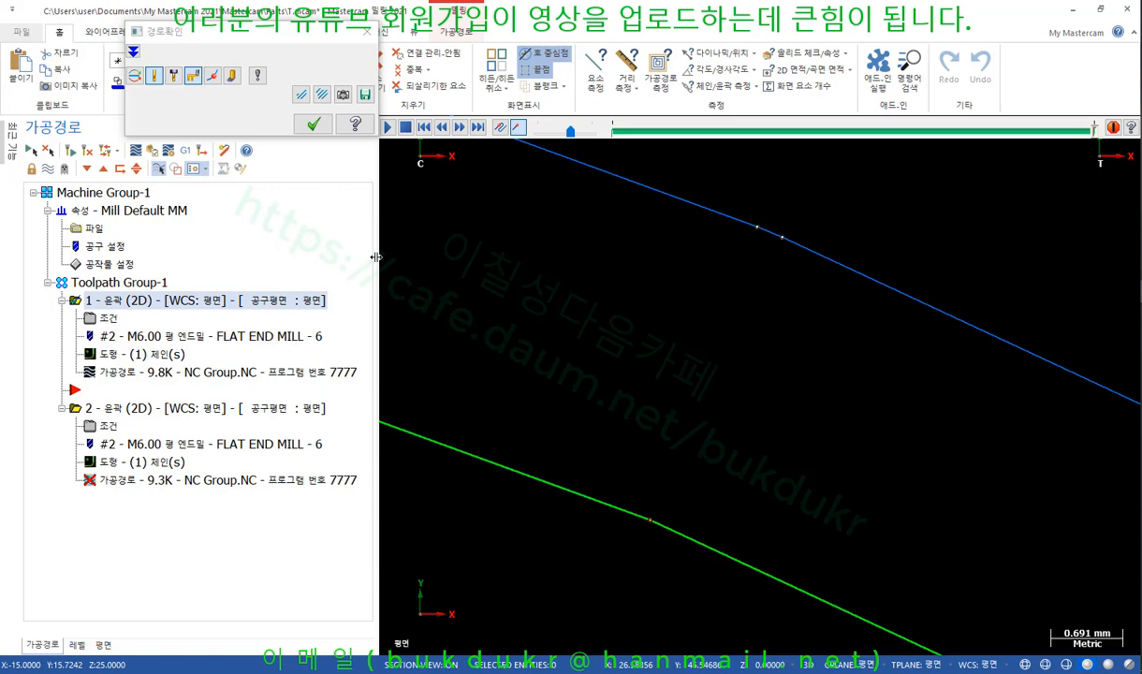
left_click(313, 124)
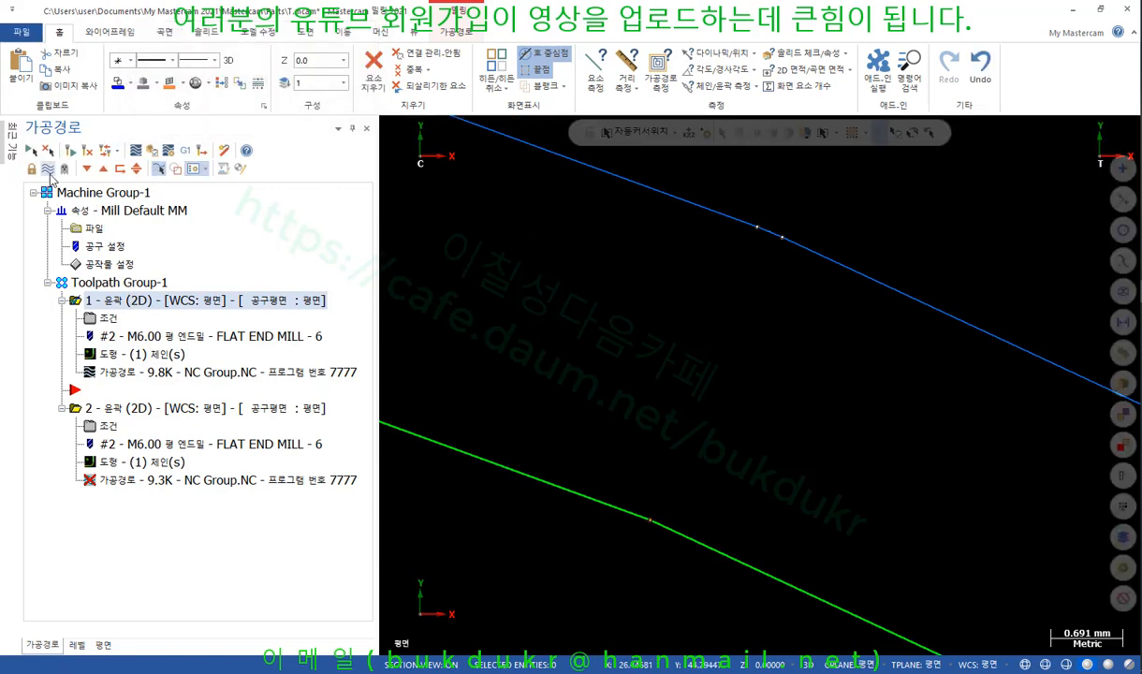
Step: Analyze the saved corner arc's properties, examining its radius, sweep angle and centre relative to the part corner
scroll(763, 214, "up", 4)
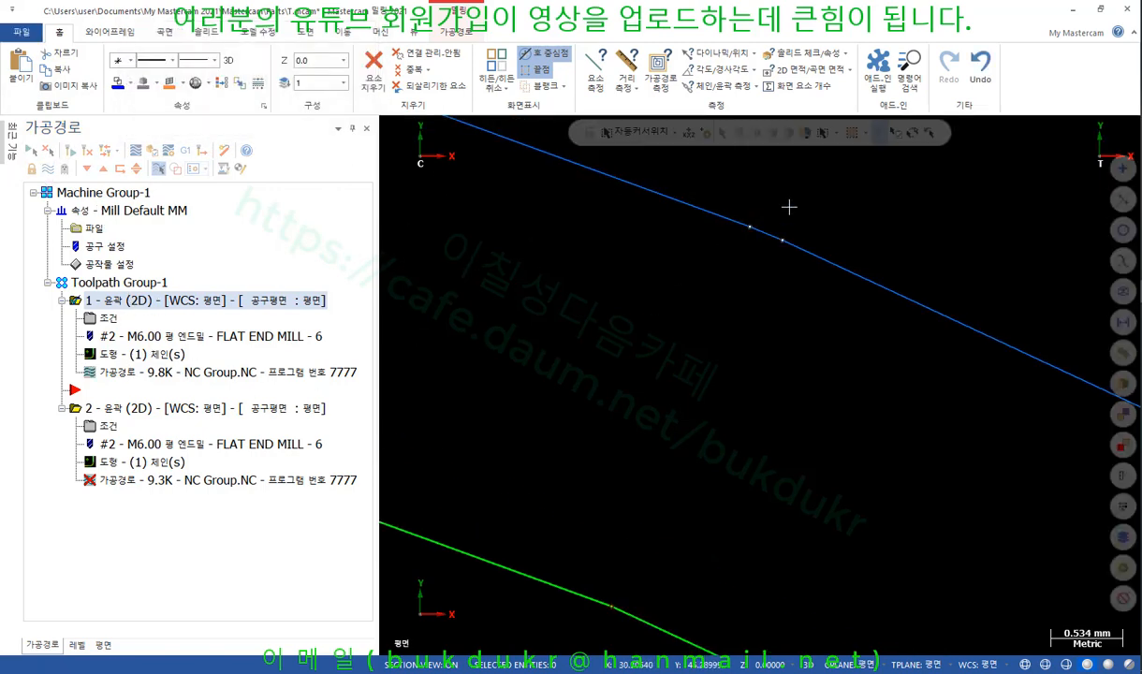
left_click(744, 267)
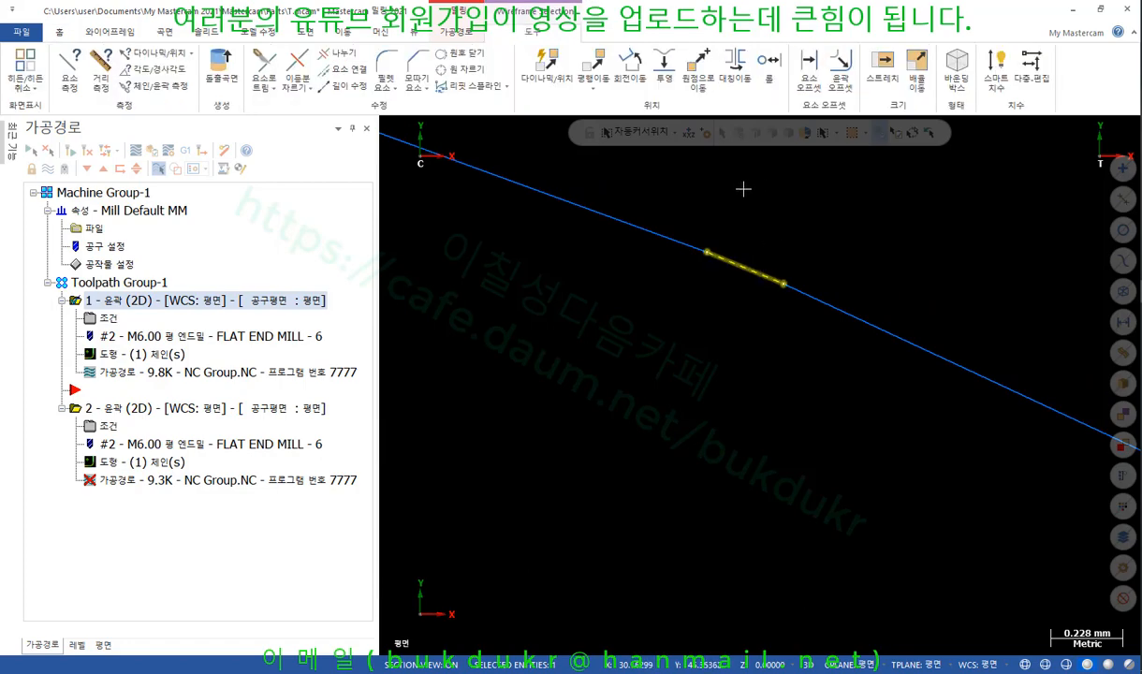
key("F4")
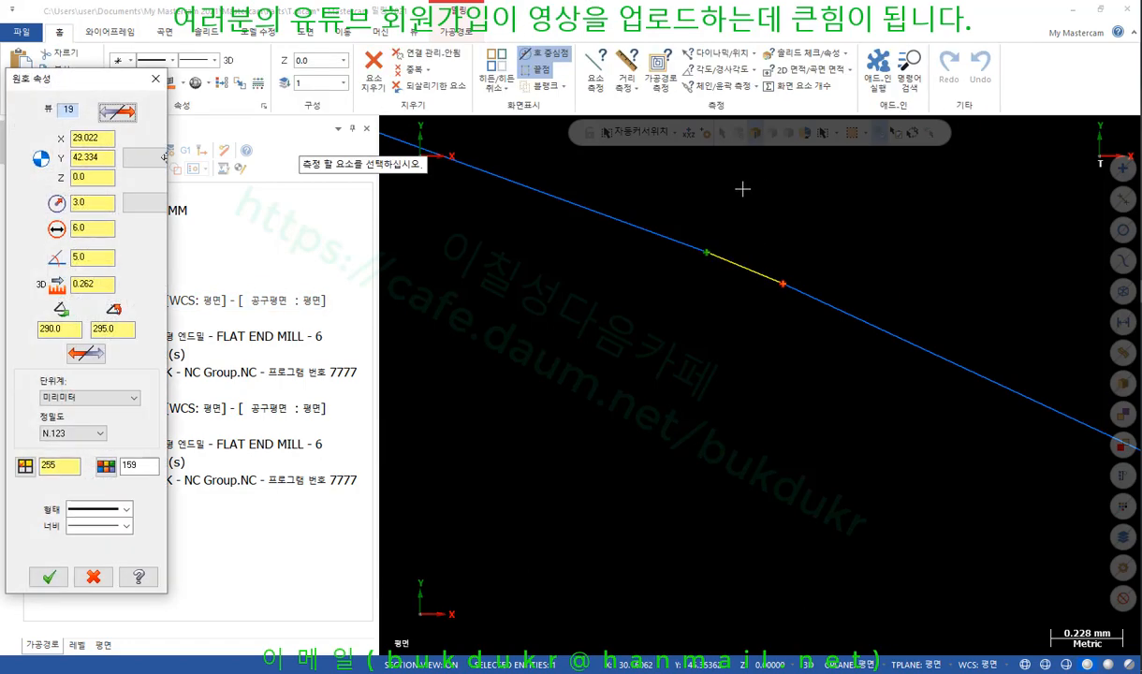
left_click(106, 203)
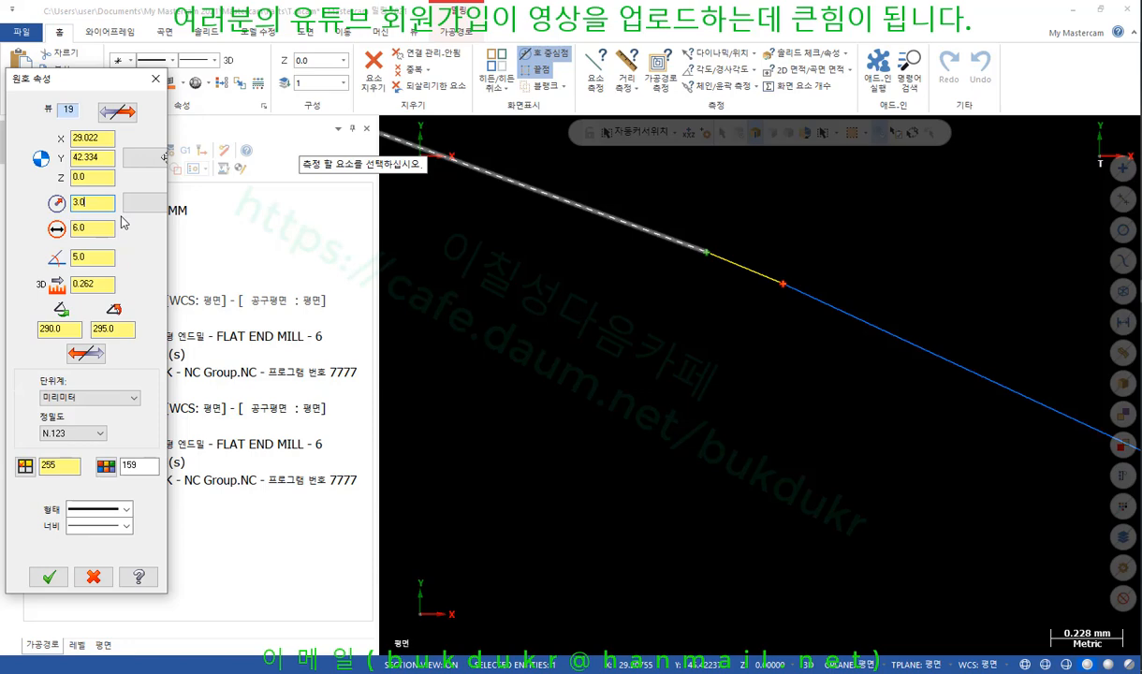
scroll(810, 244, "down", 4)
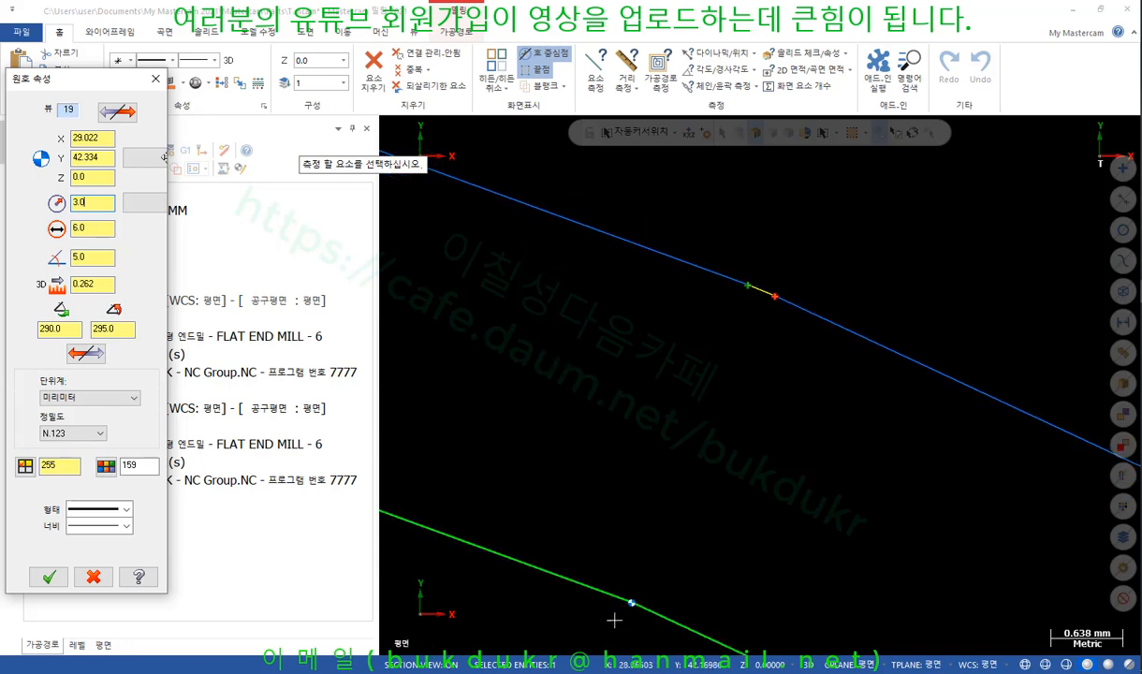
scroll(633, 248, "down", 2)
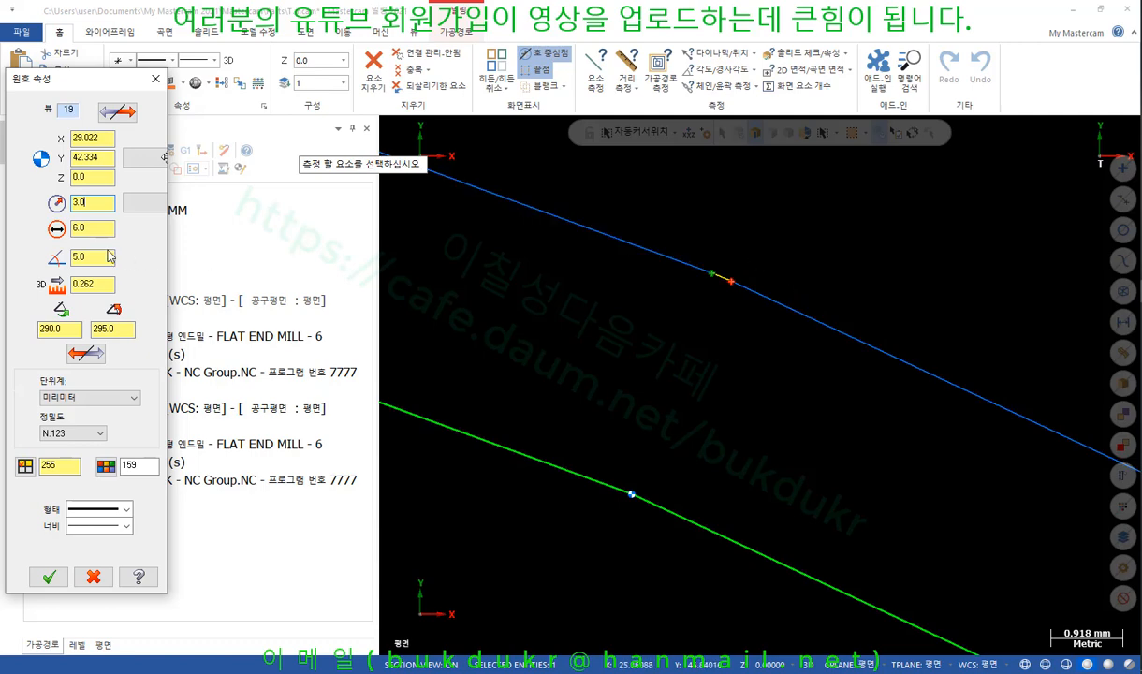
left_click(56, 203)
scroll(726, 292, "up", 4)
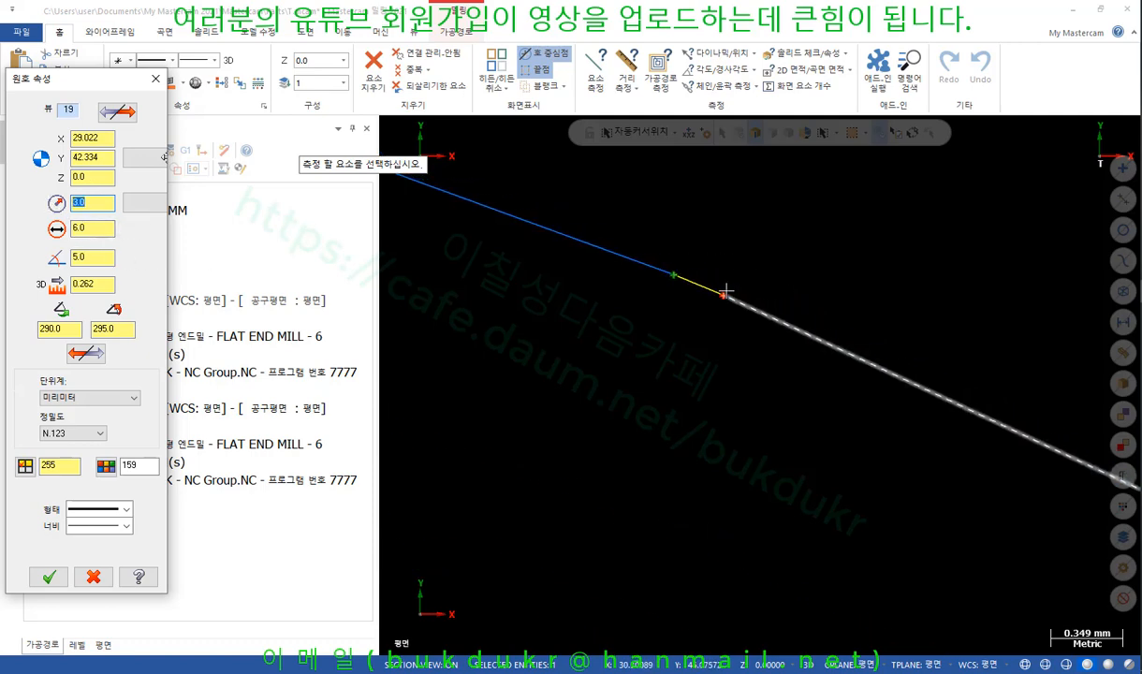
scroll(726, 292, "up", 3)
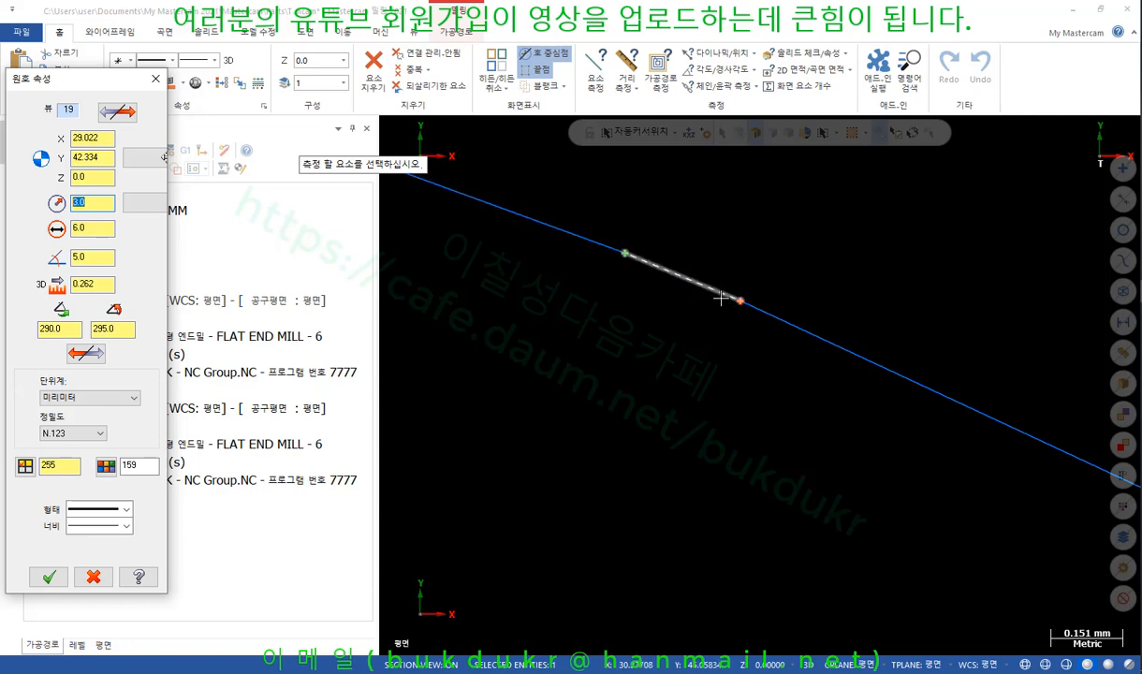
left_click(93, 577)
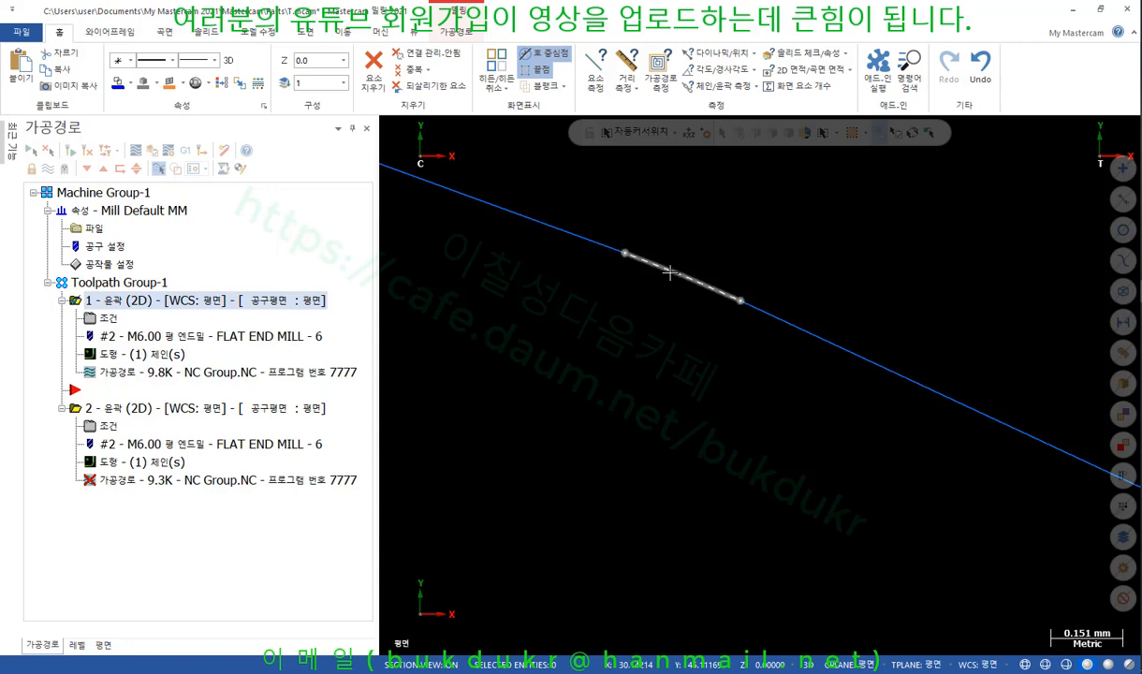
Step: Set the first contour operation's corner rolling option to 샤프 (sharp) and regenerate its toolpath
scroll(793, 237, "down", 2)
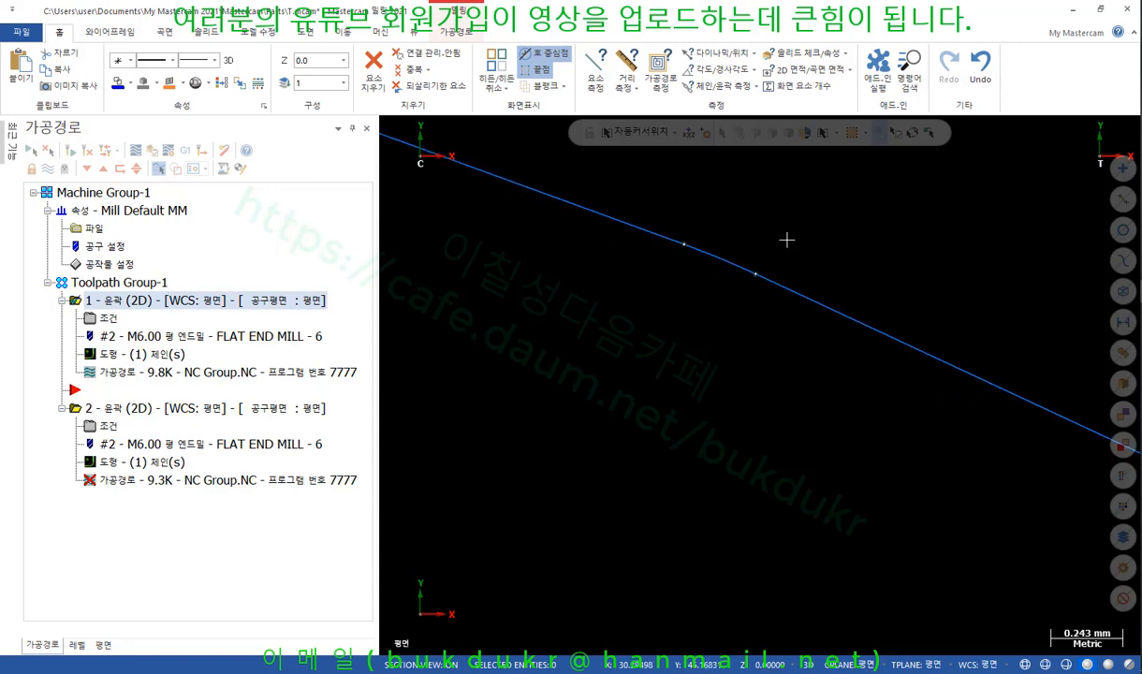
scroll(794, 237, "down", 1)
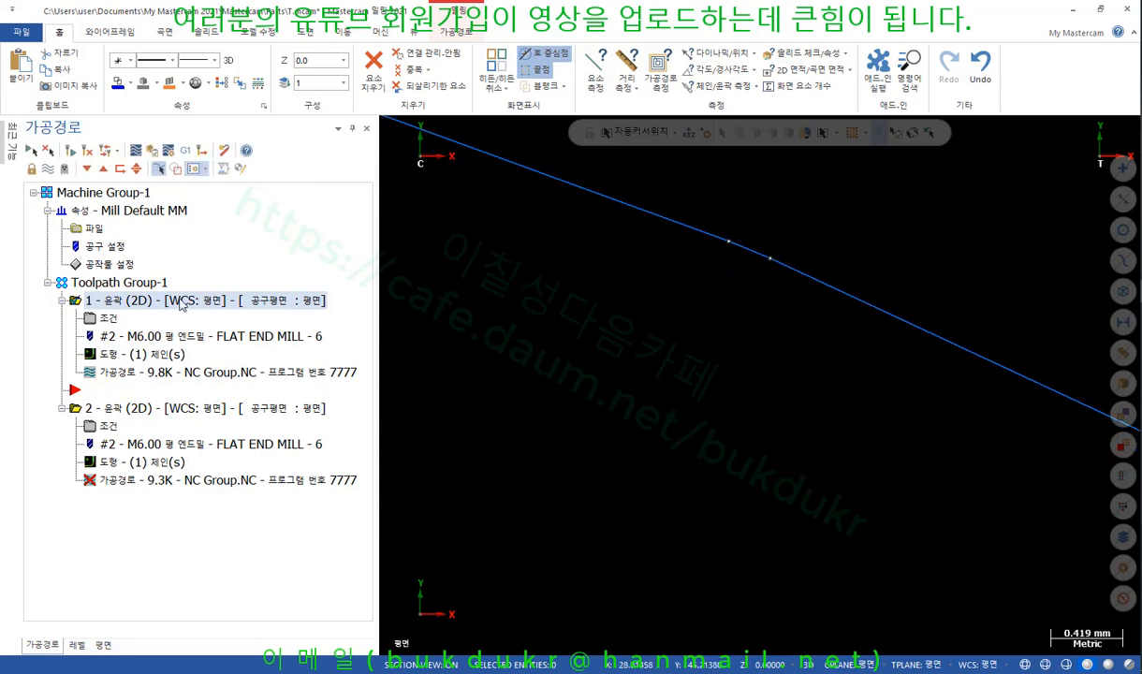
left_click(110, 319)
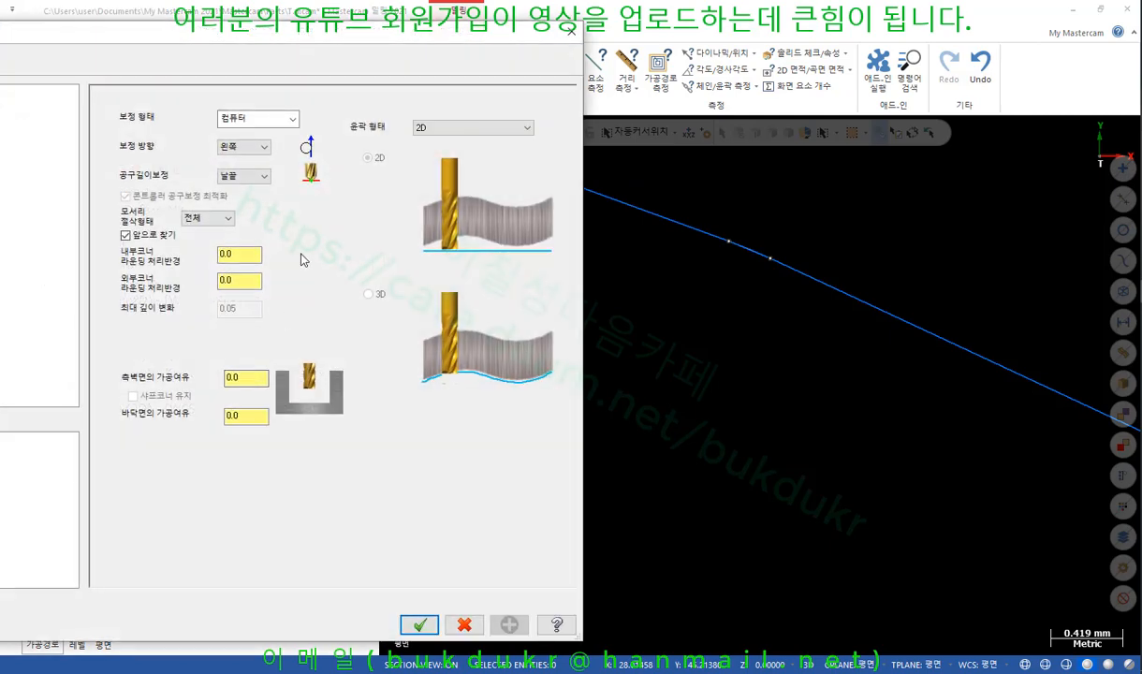
left_click(214, 217)
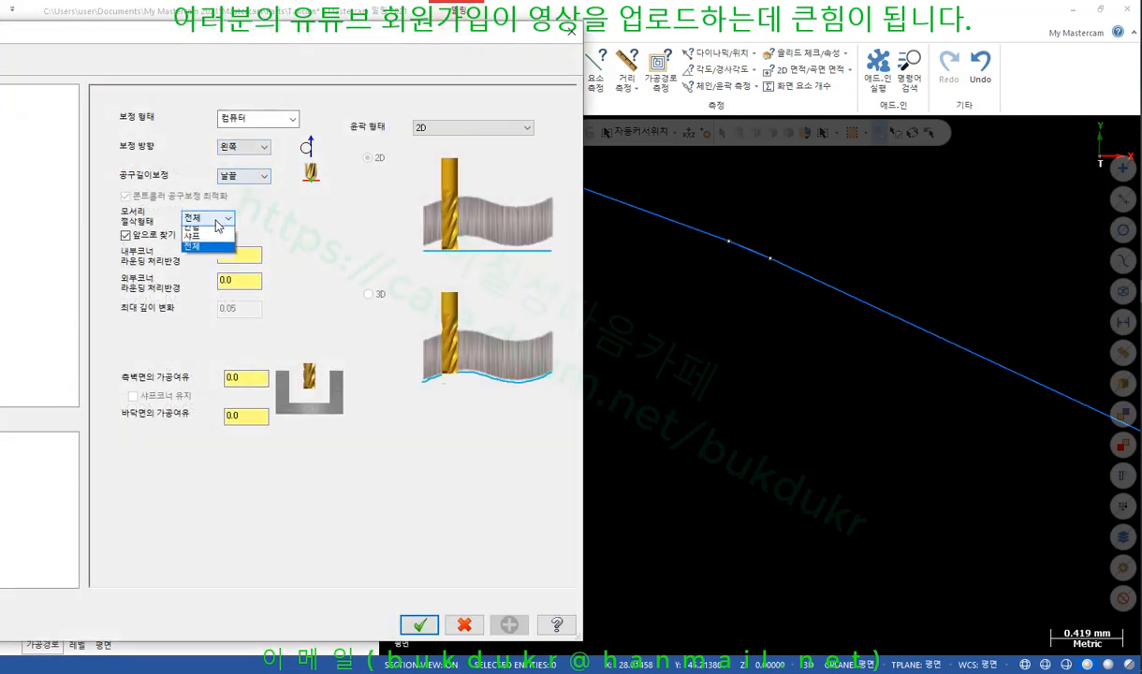
left_click(209, 232)
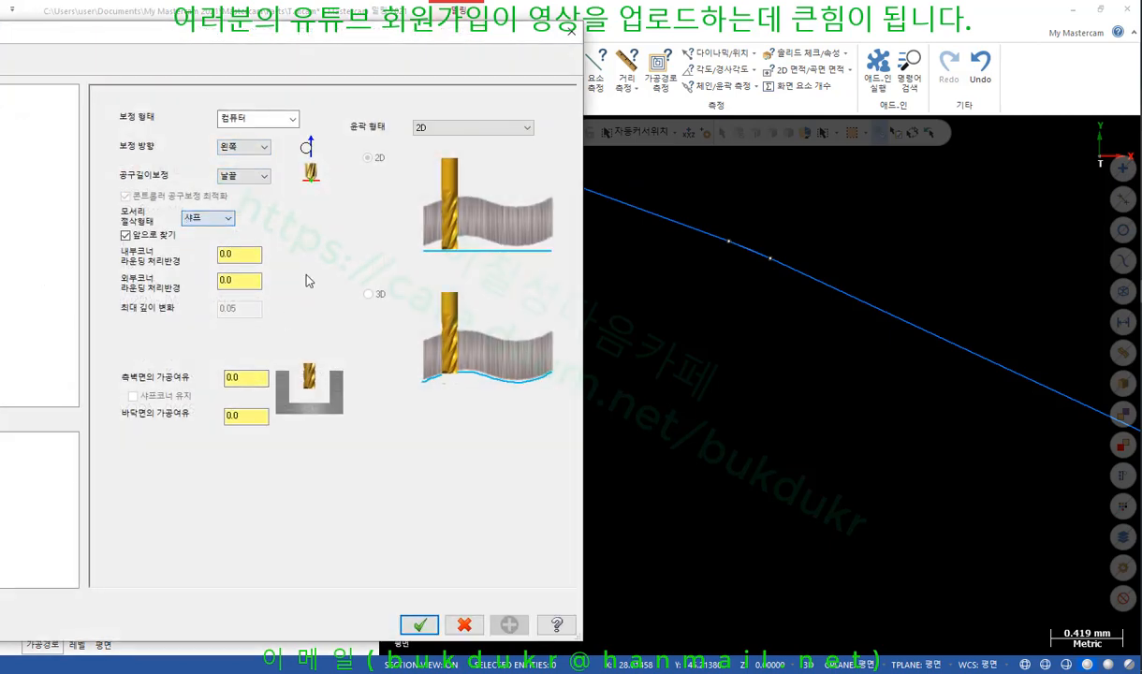
left_click(419, 624)
left_click(71, 150)
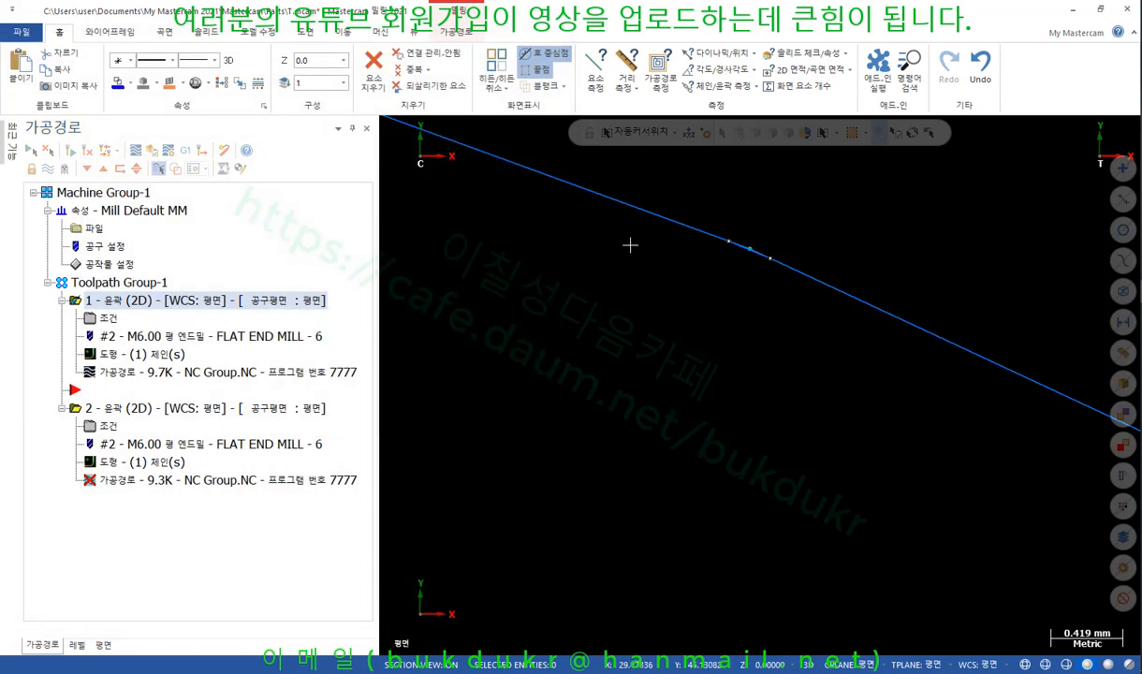
Step: With the screen pen, label the pointed corner path "각", underline it, cross out the saved arc path, and close the pen
scroll(698, 226, "up", 2)
scroll(783, 252, "up", 7)
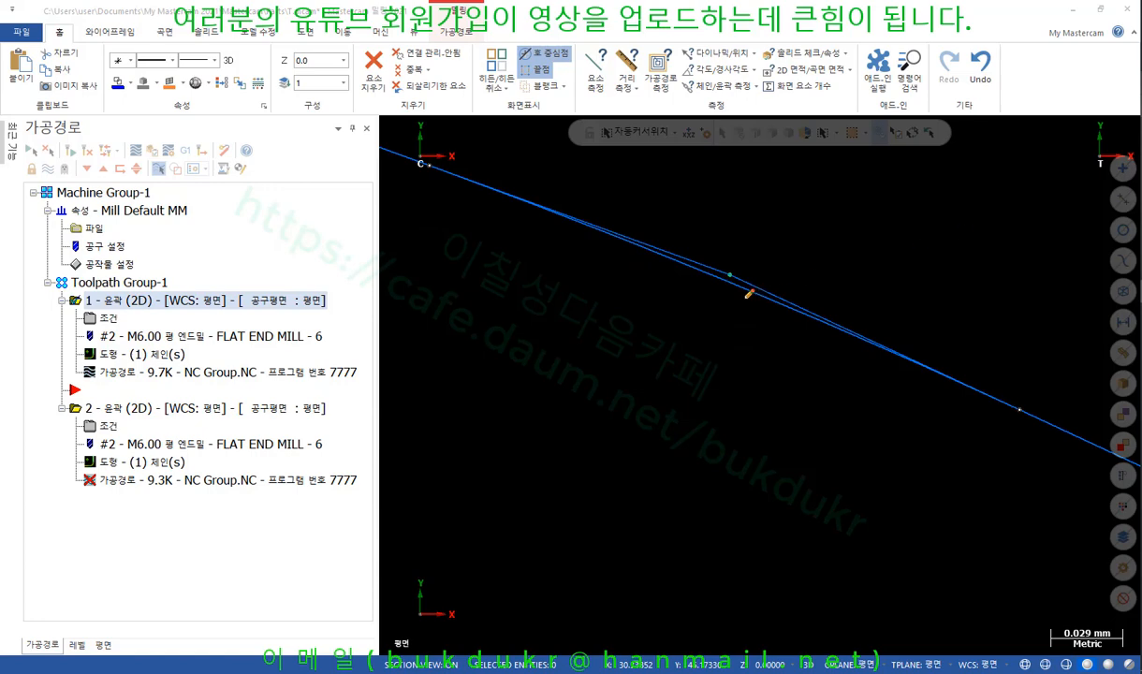
left_click_drag(740, 284, 689, 456)
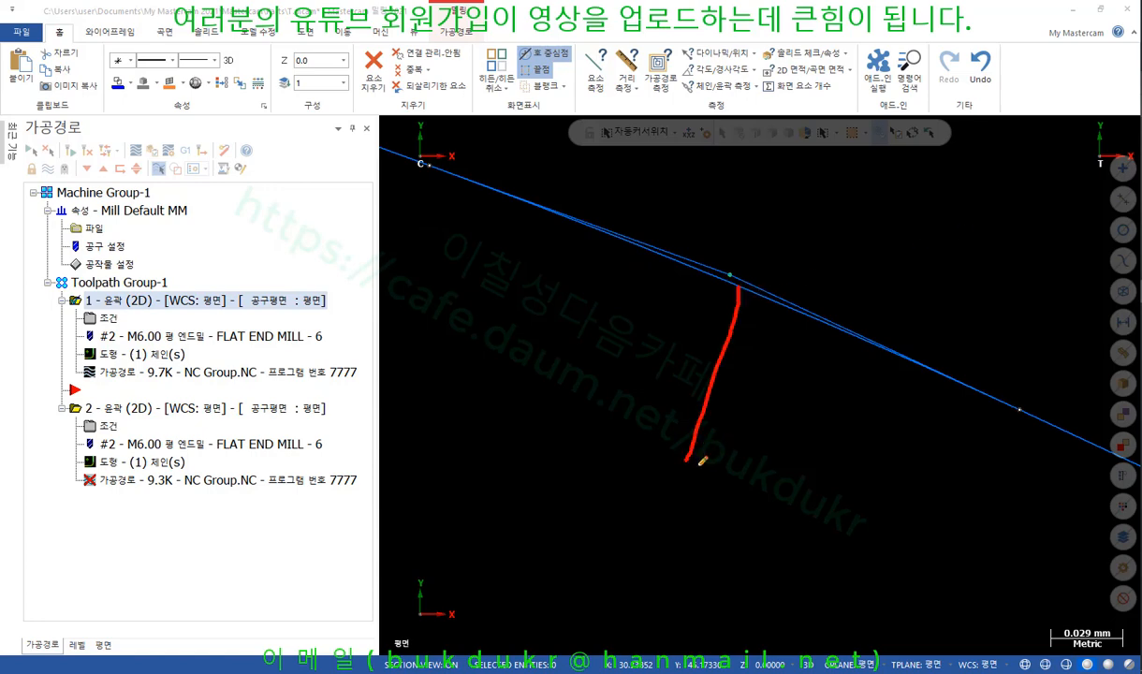
mouse_move(719, 272)
left_mouse_down()
mouse_move(920, 189)
mouse_move(903, 207)
left_mouse_up()
mouse_move(917, 171)
left_mouse_down()
mouse_move(924, 200)
mouse_move(947, 194)
mouse_move(944, 251)
left_mouse_up()
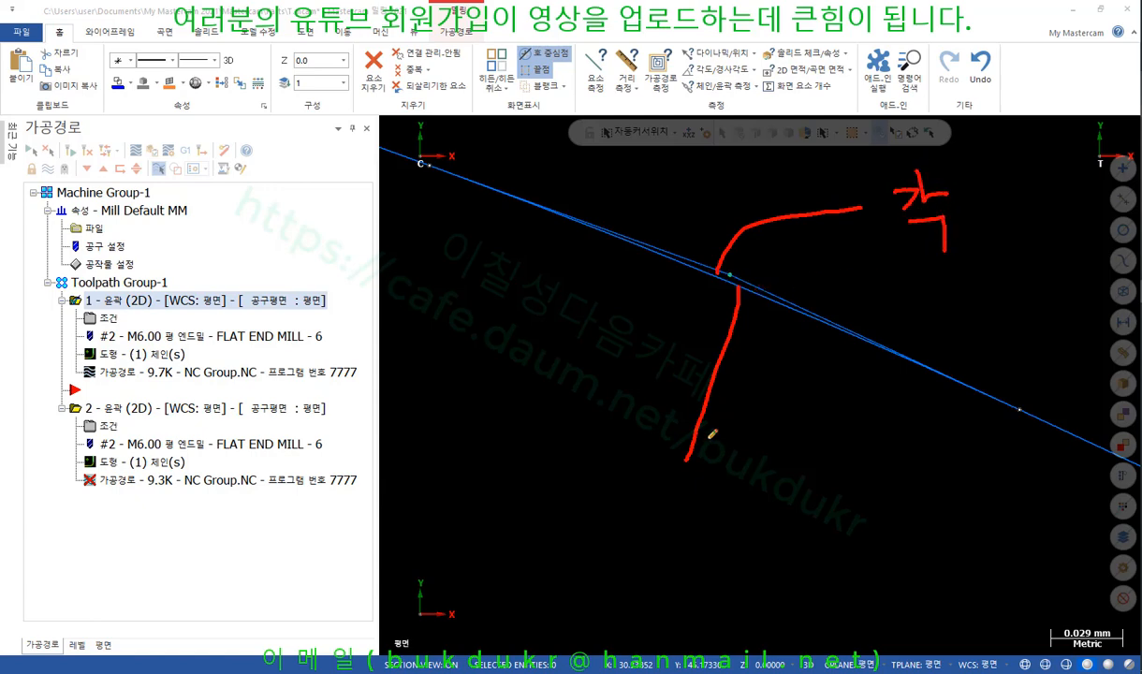
mouse_move(711, 444)
left_mouse_down()
mouse_move(653, 483)
mouse_move(717, 508)
left_mouse_up()
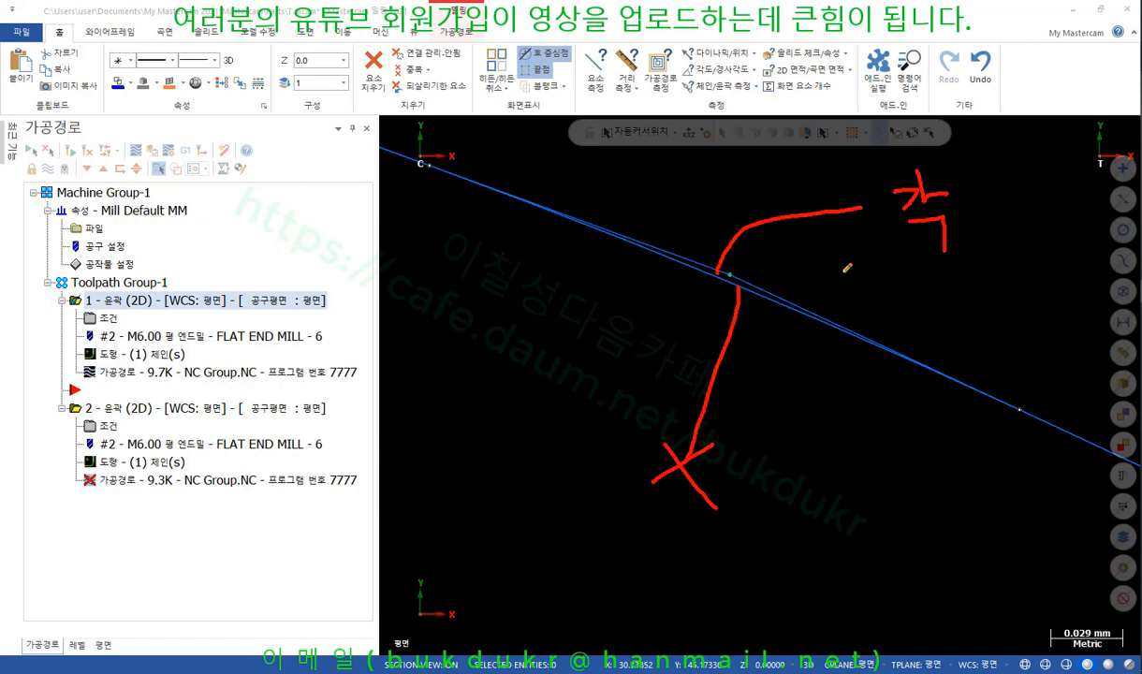
left_click_drag(860, 264, 967, 260)
right_click(578, 229)
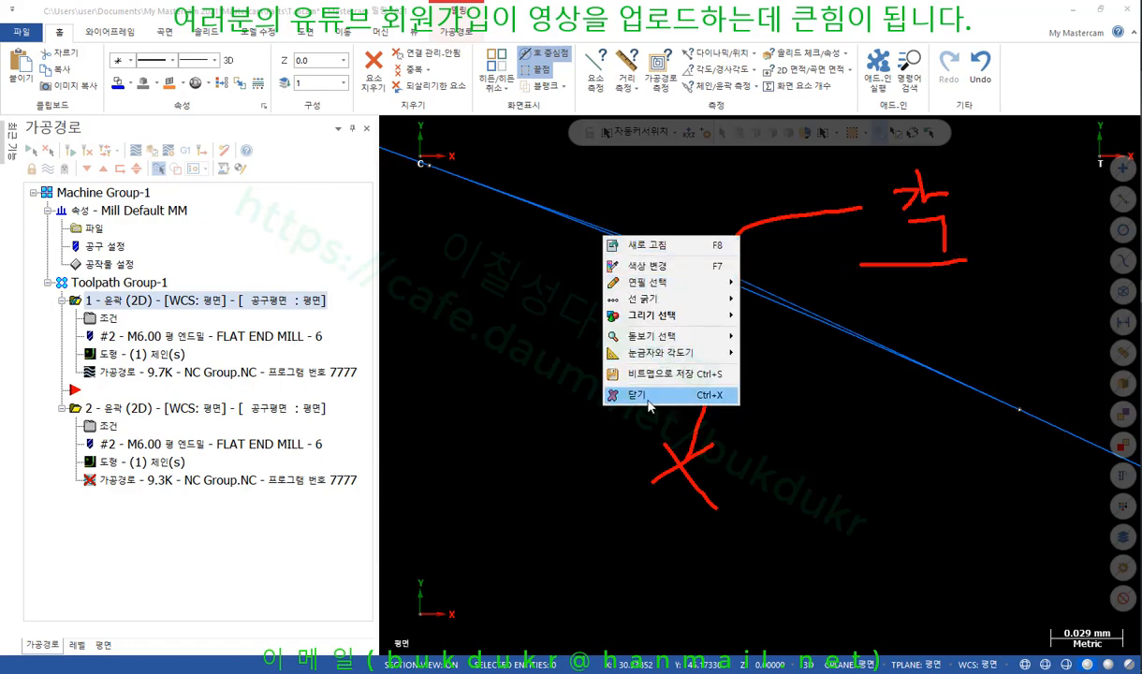
left_click(627, 393)
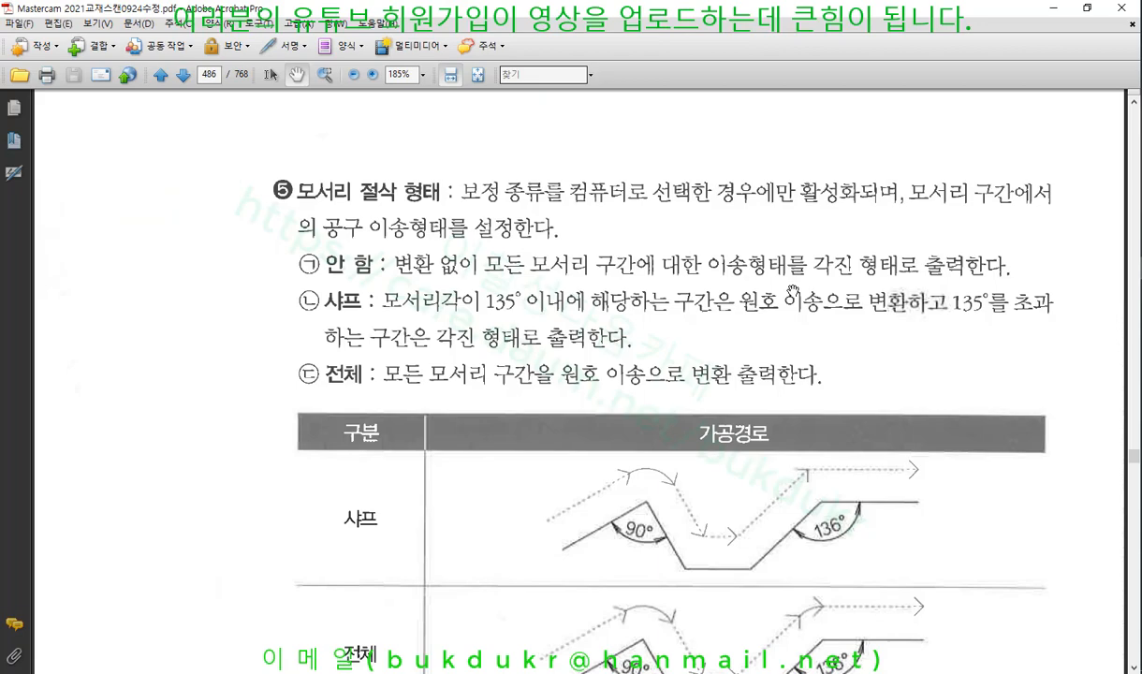
Step: Switch to the textbook PDF in Acrobat and review the 샤프 and 전체 corner toolpath diagrams
scroll(655, 348, "down", 10)
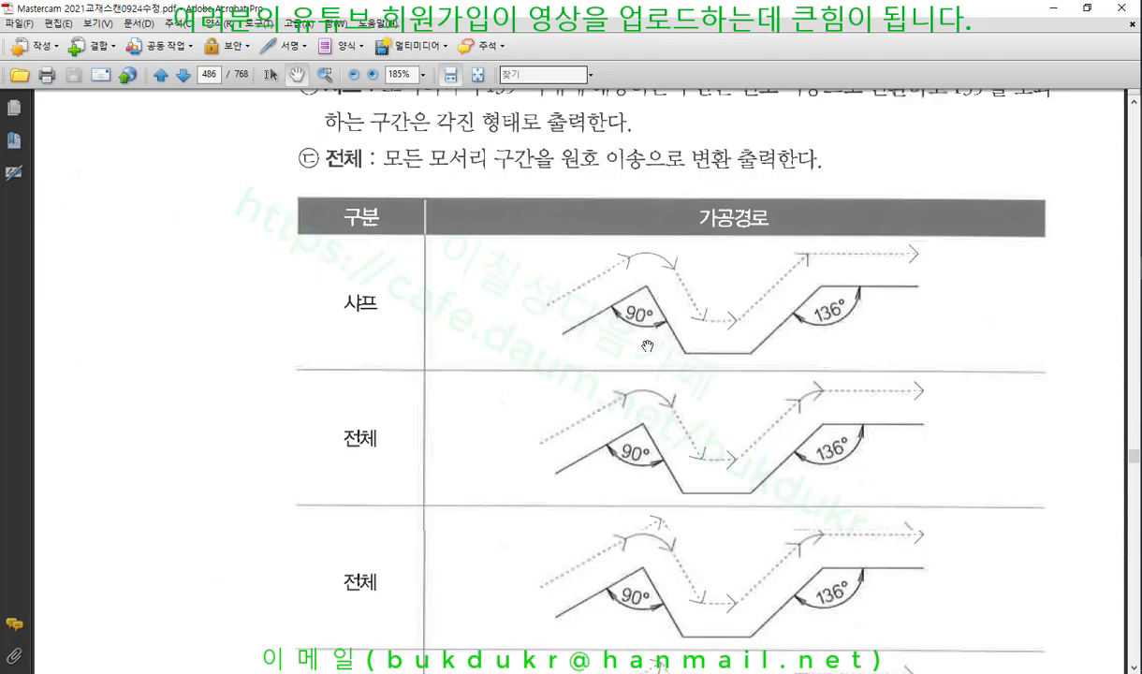
scroll(655, 349, "down", 3)
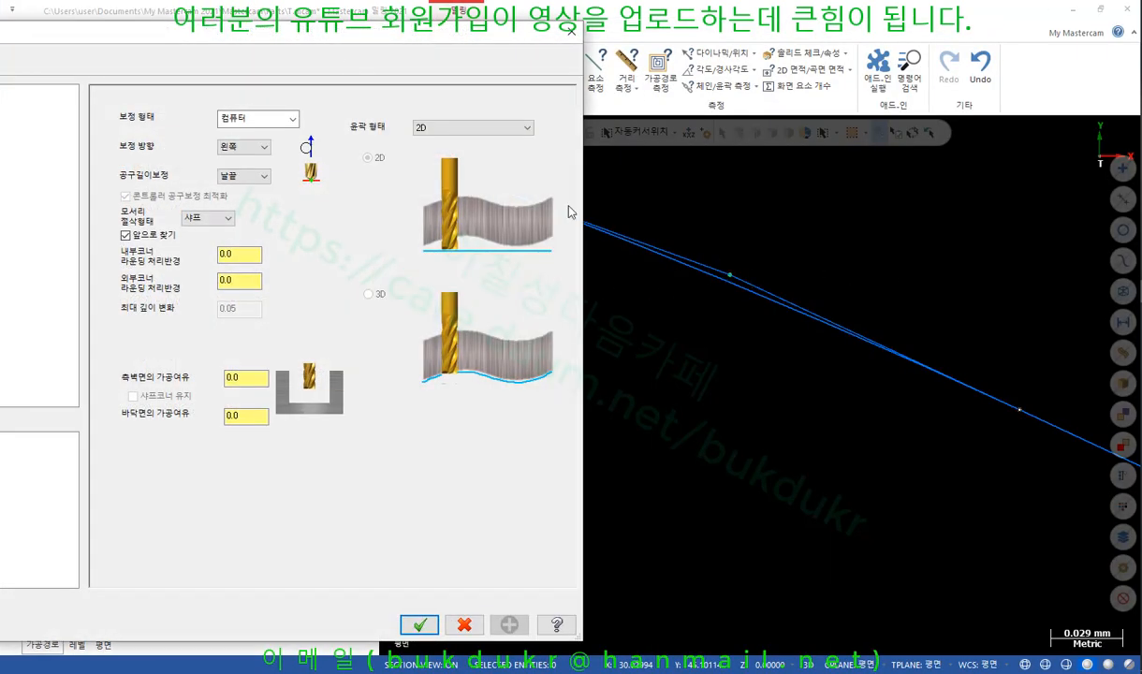
Step: Reposition the contour parameters dialog, underline the 앞으로 찾기 option with the screen pen, and close the pen
left_click_drag(322, 37, 800, 42)
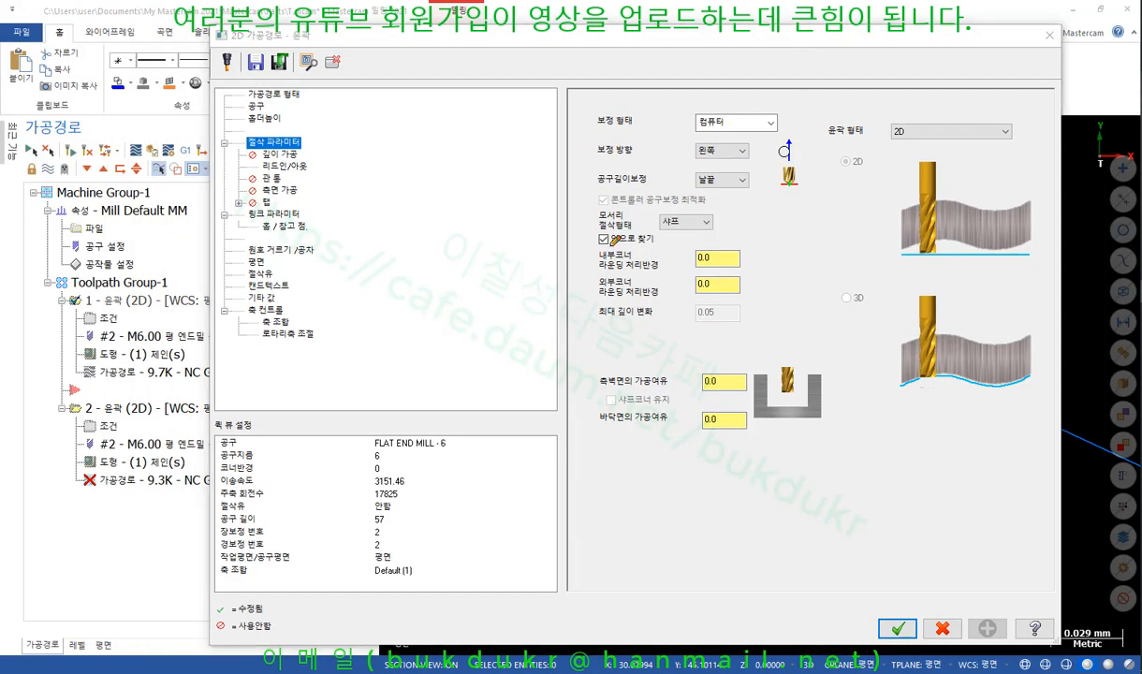
left_click_drag(591, 249, 653, 249)
left_click_drag(672, 239, 792, 234)
right_click(914, 222)
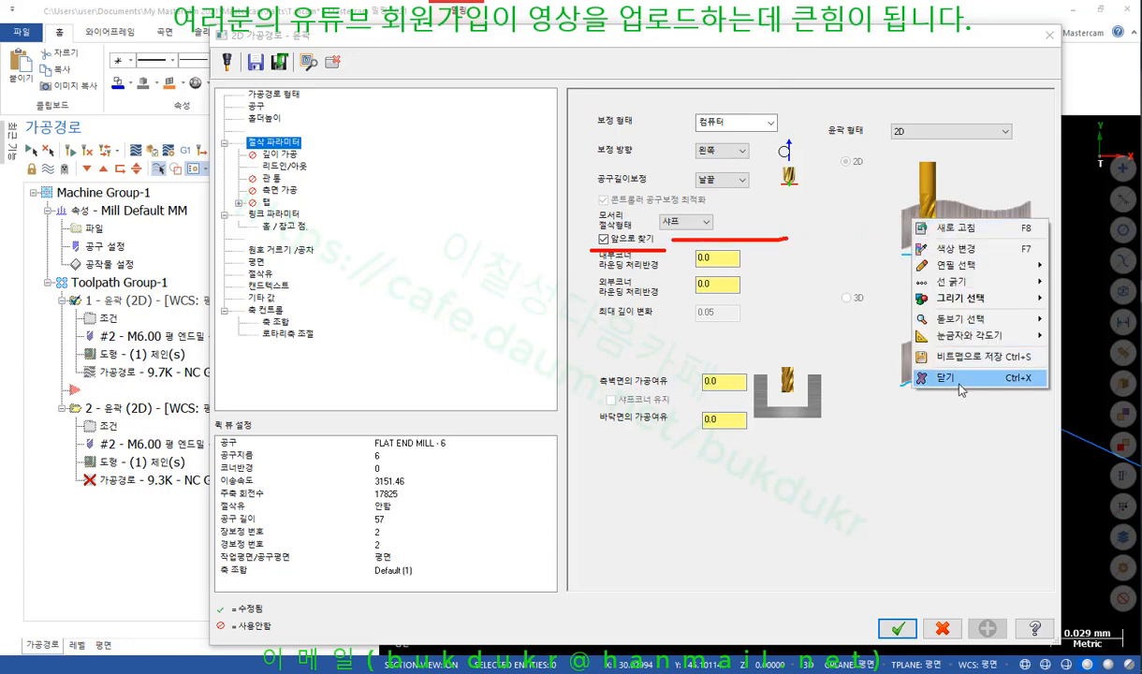
left_click(945, 378)
Step: Switch to the textbook PDF, find the cutting parameters figure on page 484, box 전체 경로 찾기 with the screen pen, and close the pen
key("alt+Tab")
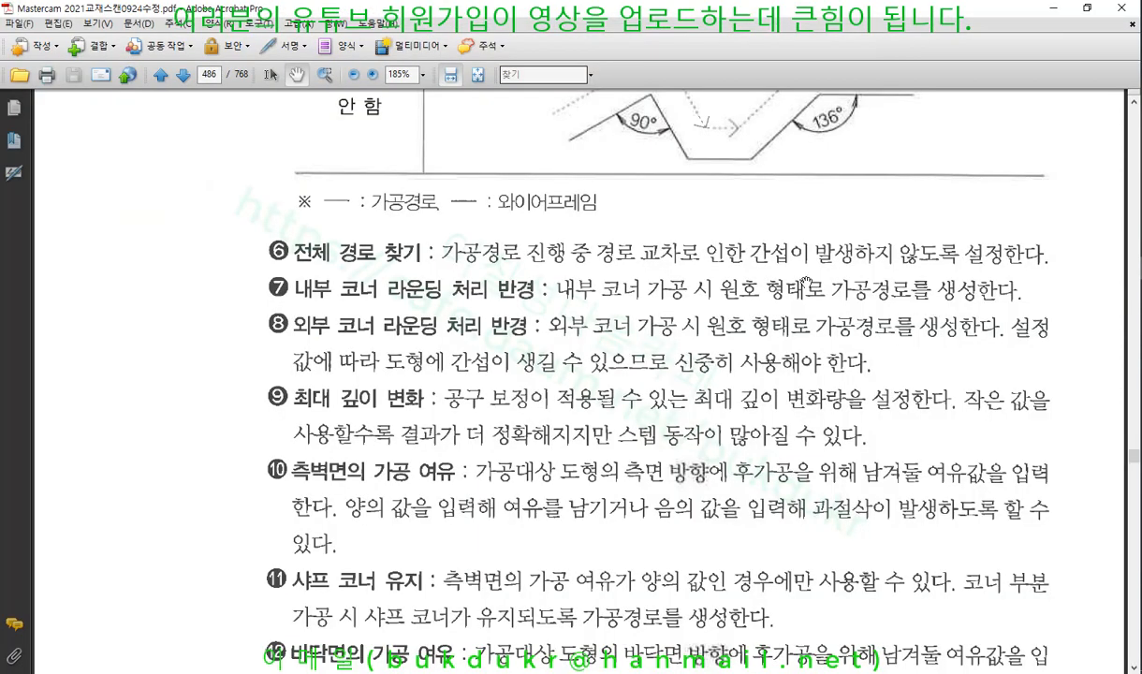
scroll(590, 224, "up", 15)
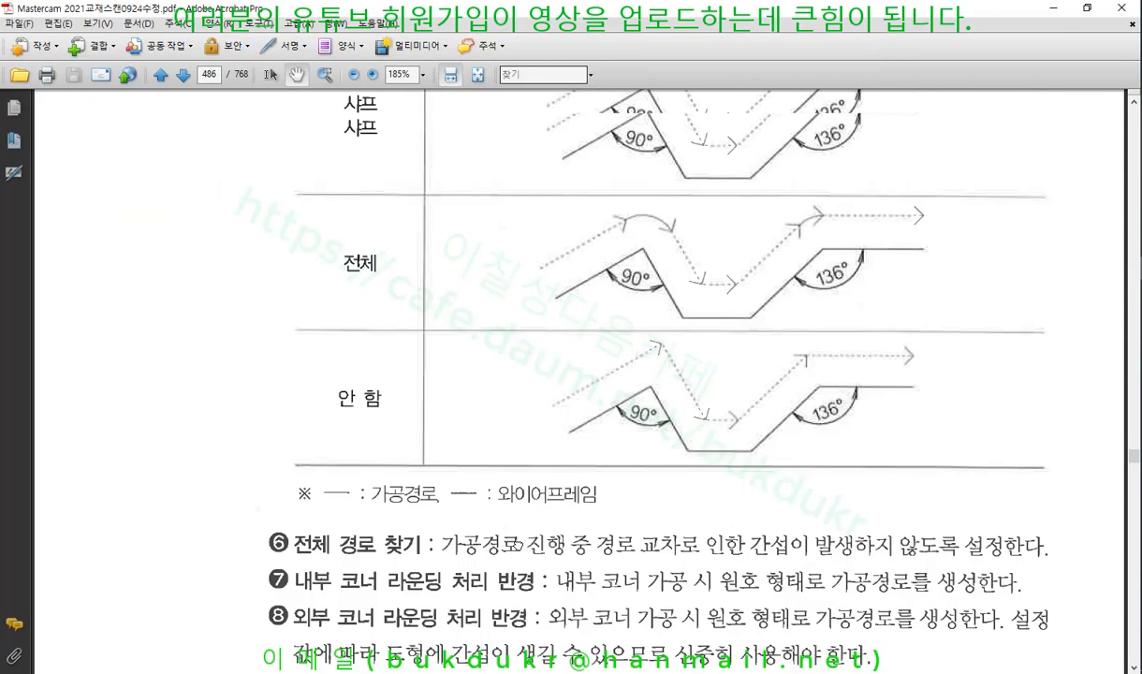
scroll(597, 218, "up", 15)
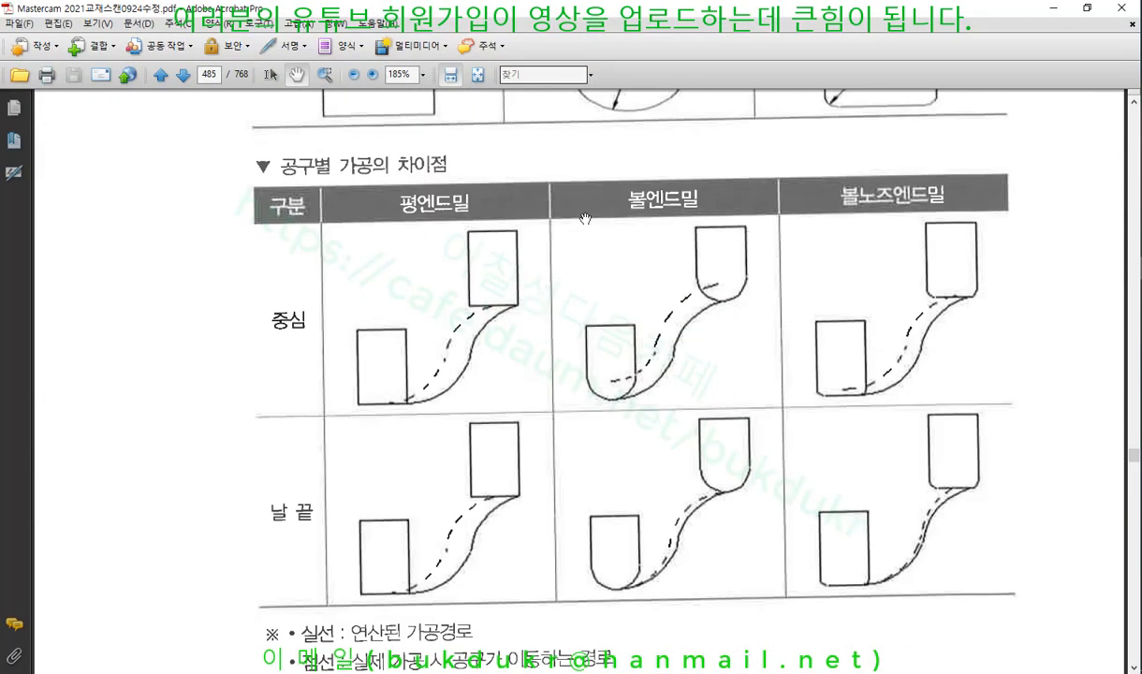
scroll(621, 489, "up", 10)
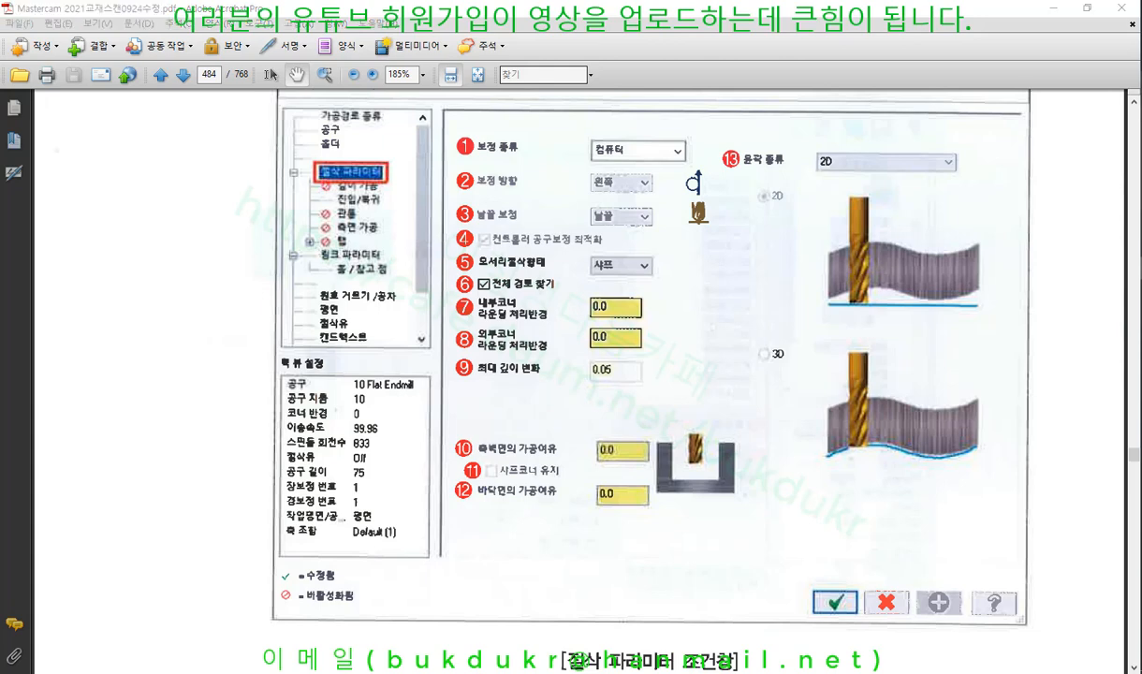
left_click_drag(459, 293, 702, 286)
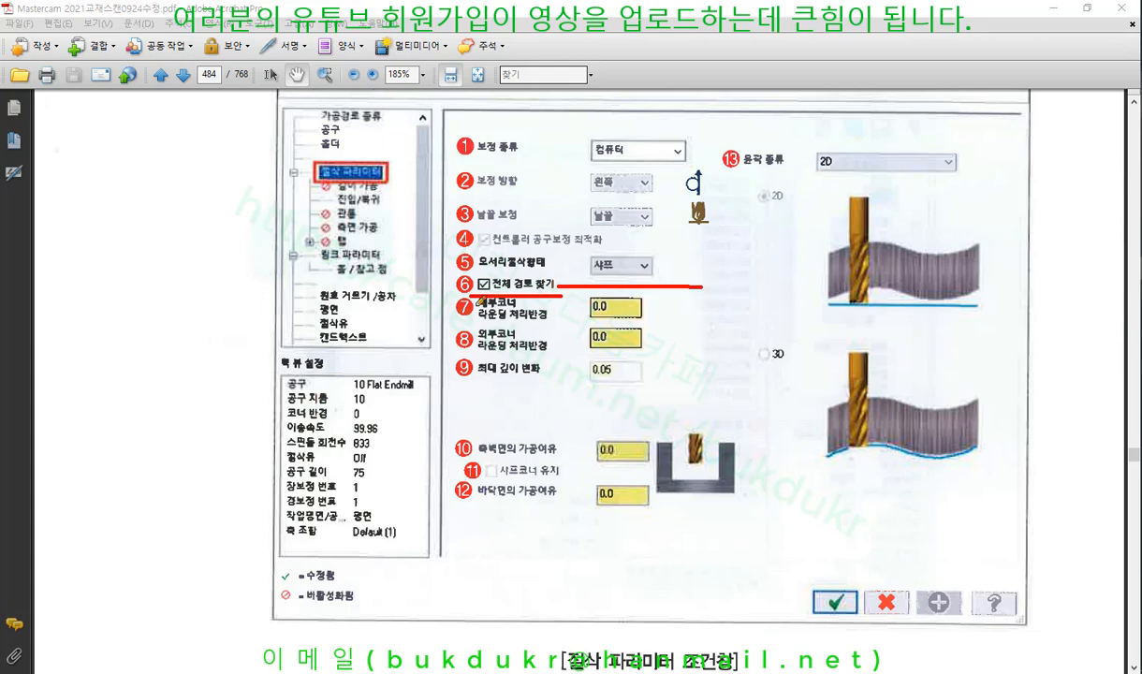
mouse_move(460, 292)
left_mouse_down()
mouse_move(451, 269)
mouse_move(526, 254)
mouse_move(566, 290)
left_mouse_up()
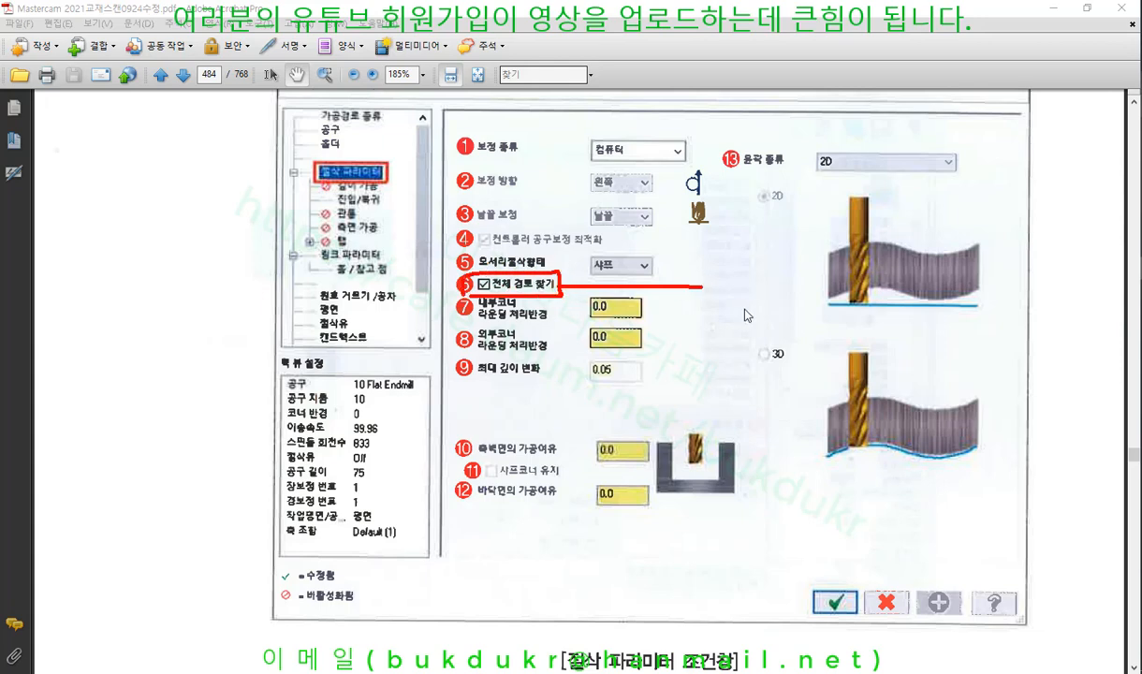
right_click(711, 292)
left_click(749, 450)
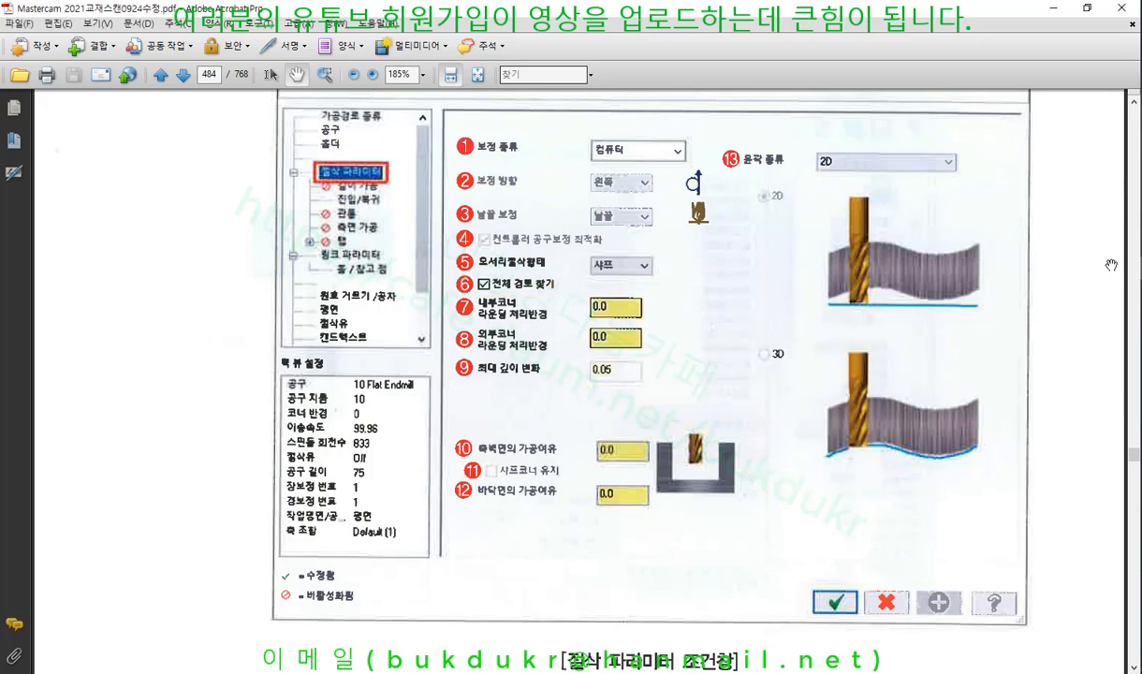
Step: Switch back to Mastercam, accept the contour parameters with 앞으로 찾기 enabled, and decline the autosave overwrite of T.mcam
left_click(1140, 271)
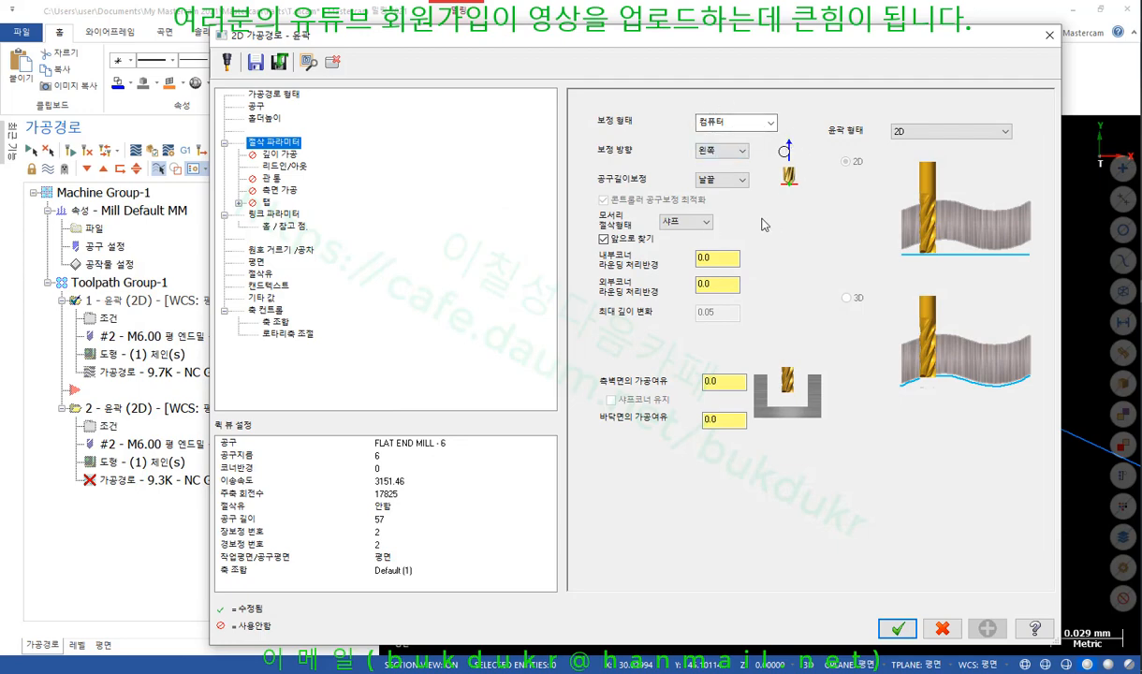
left_click(604, 238)
left_click(896, 628)
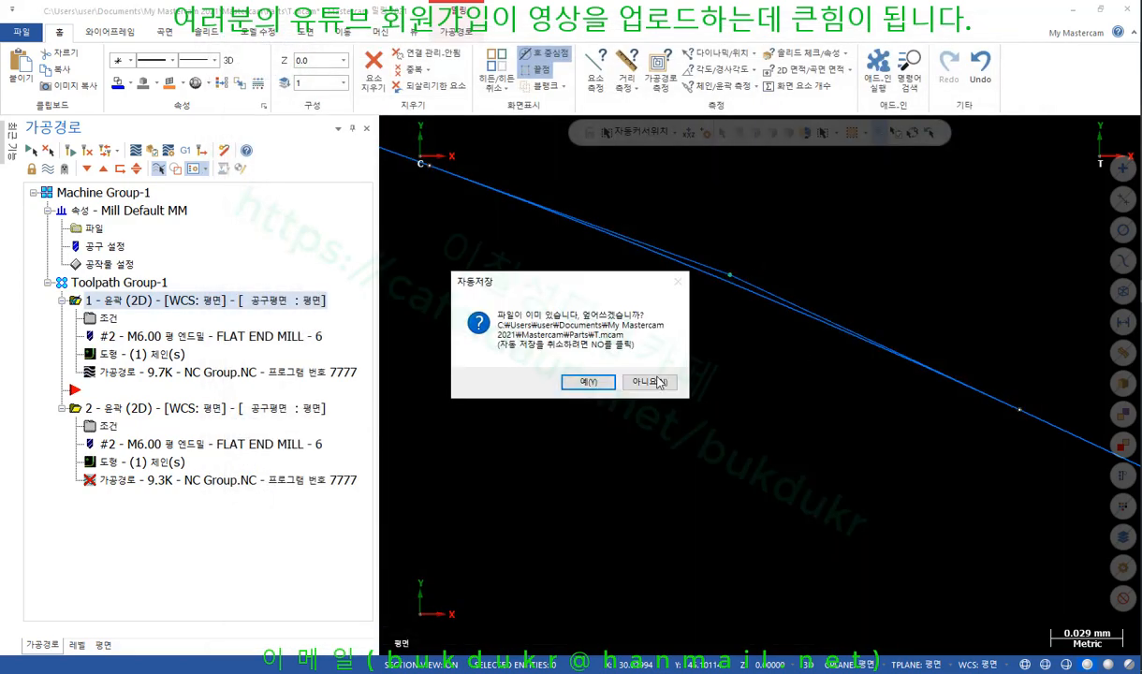
left_click(650, 383)
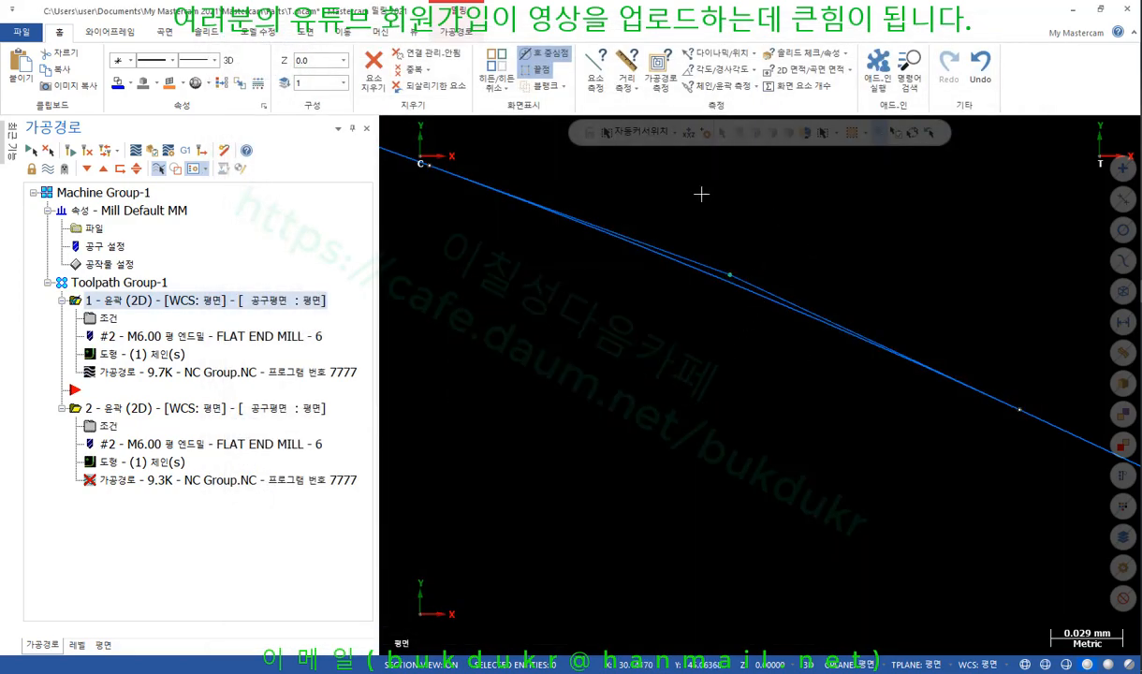
Step: Change the first contour operation's tool to FLAT END MILL - 10 and regenerate its toolpath
scroll(777, 263, "down", 2)
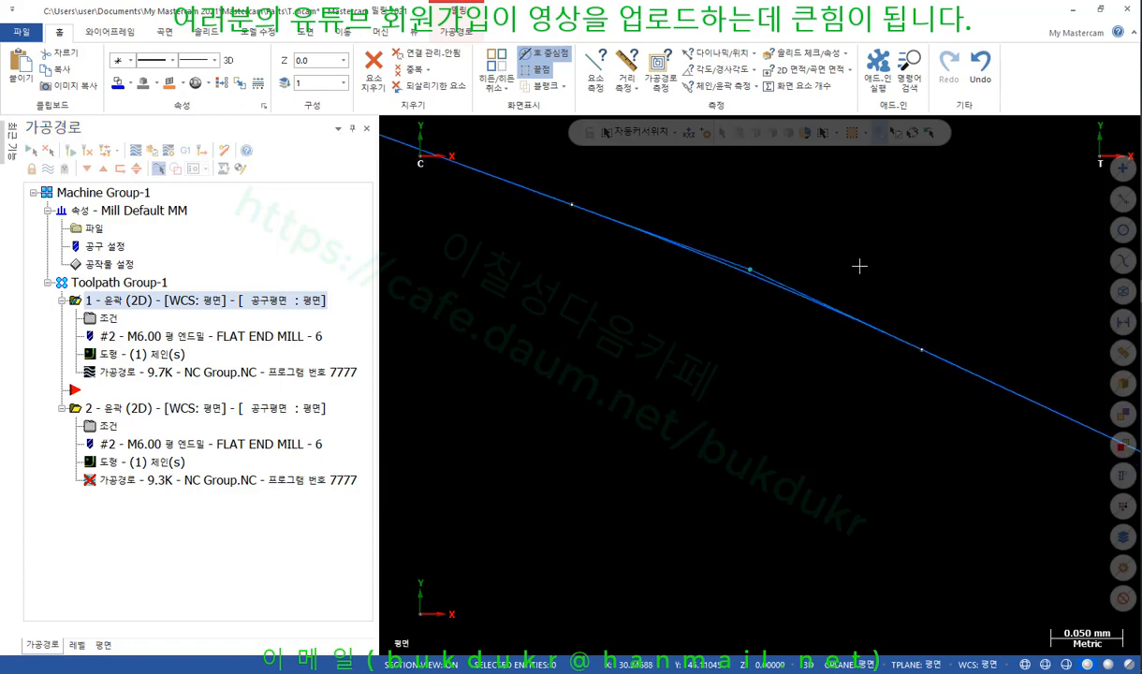
scroll(861, 264, "down", 15)
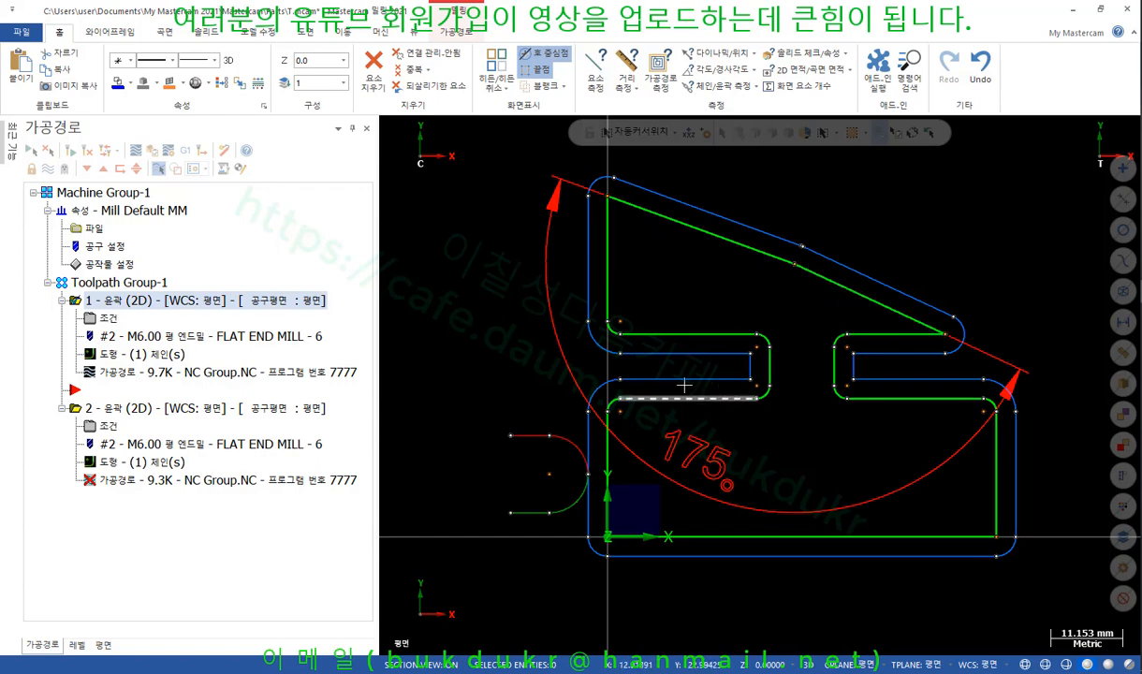
double_click(138, 337)
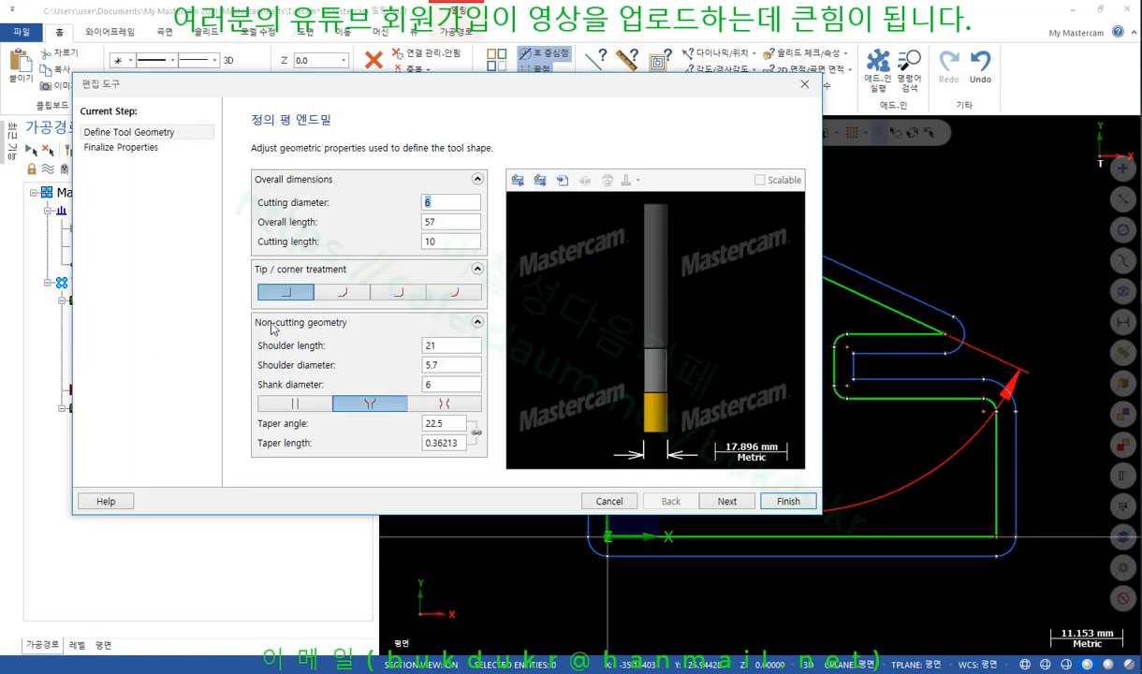
left_click(111, 318)
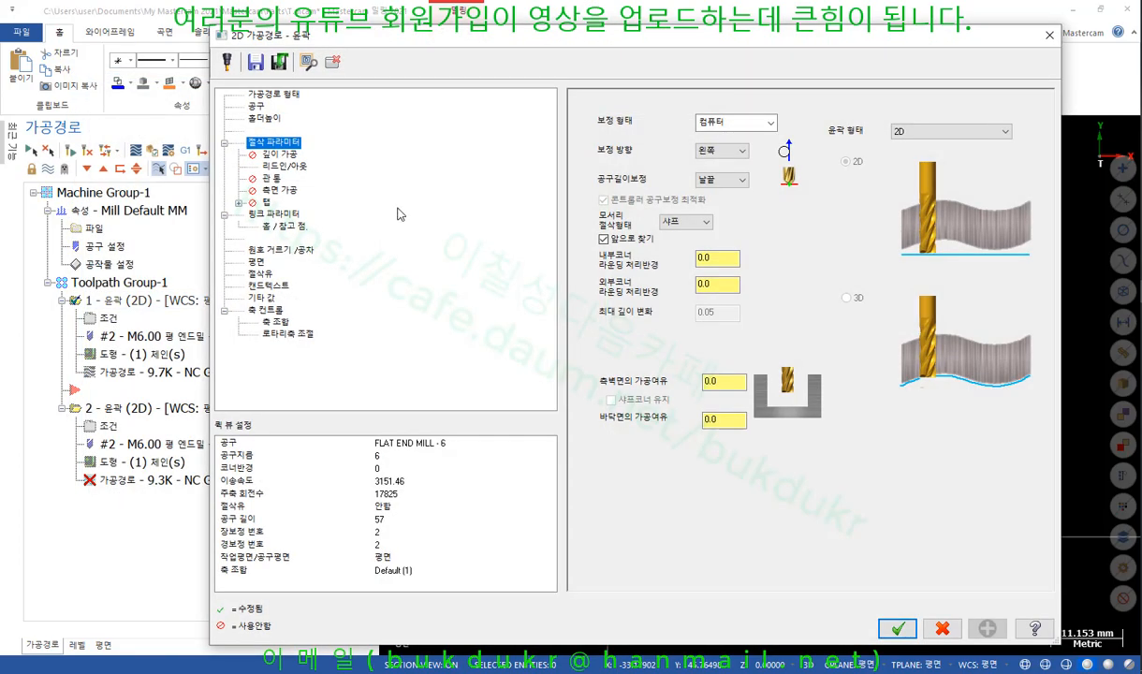
left_click(257, 106)
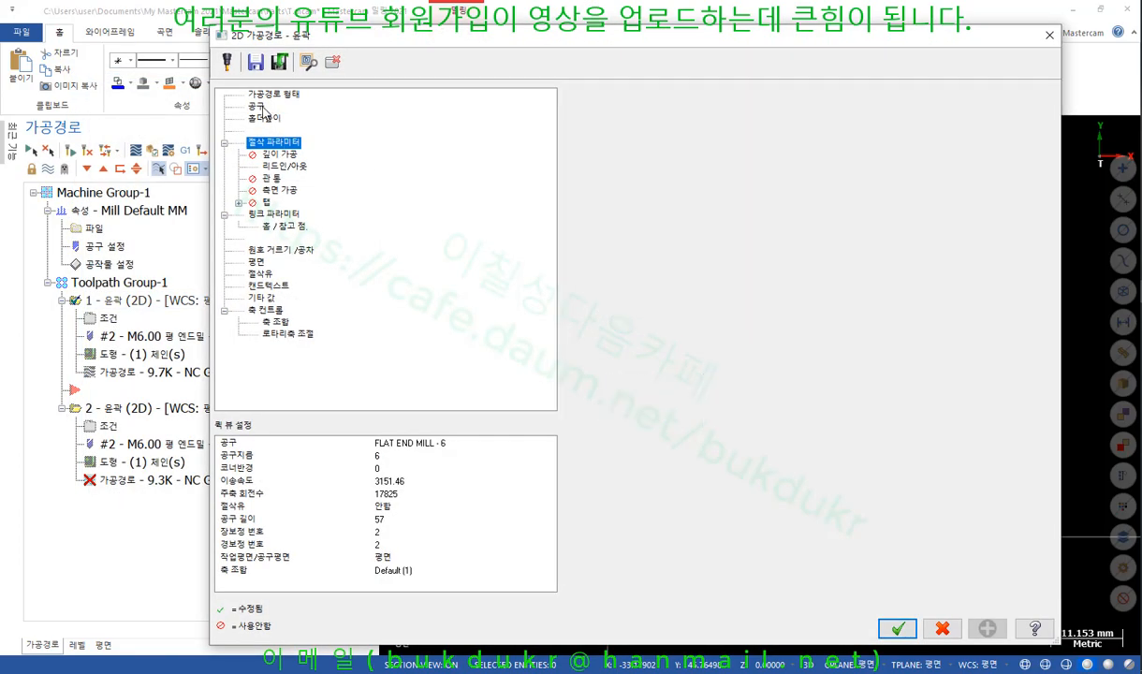
left_click(674, 138)
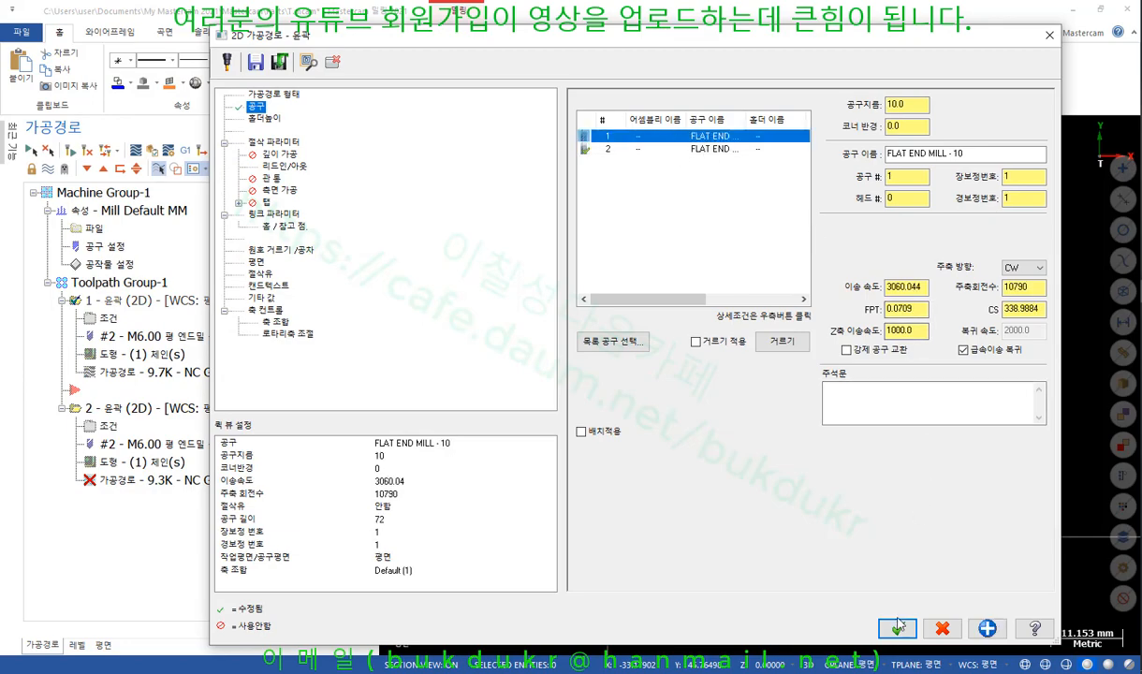
key("Return")
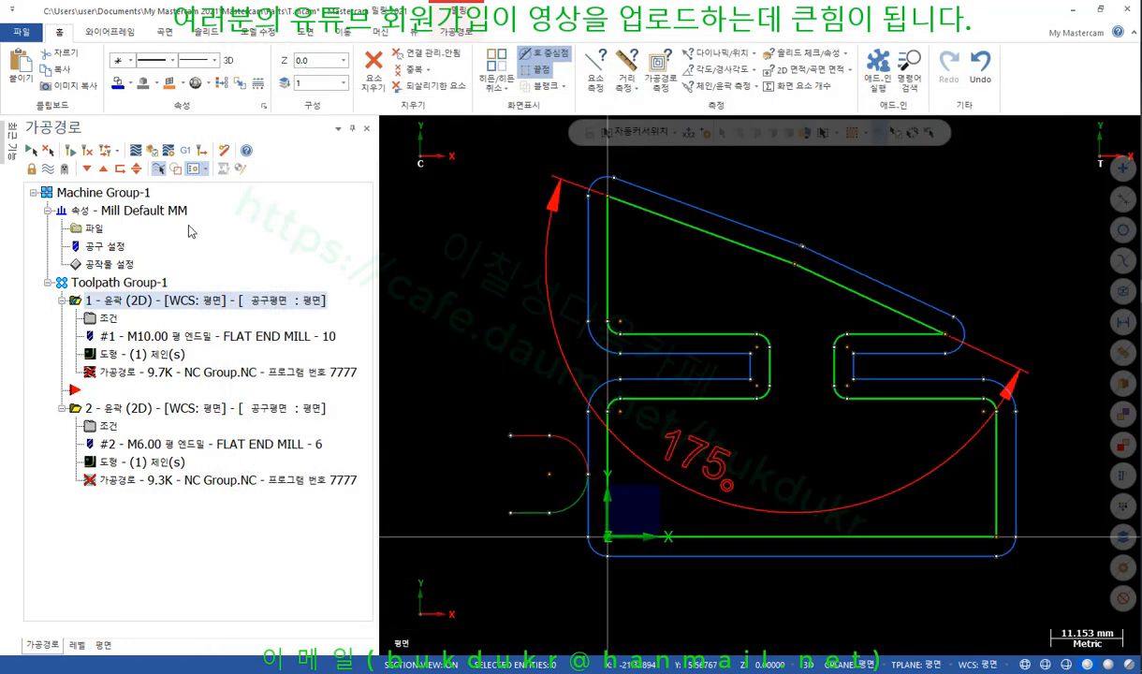
left_click(71, 151)
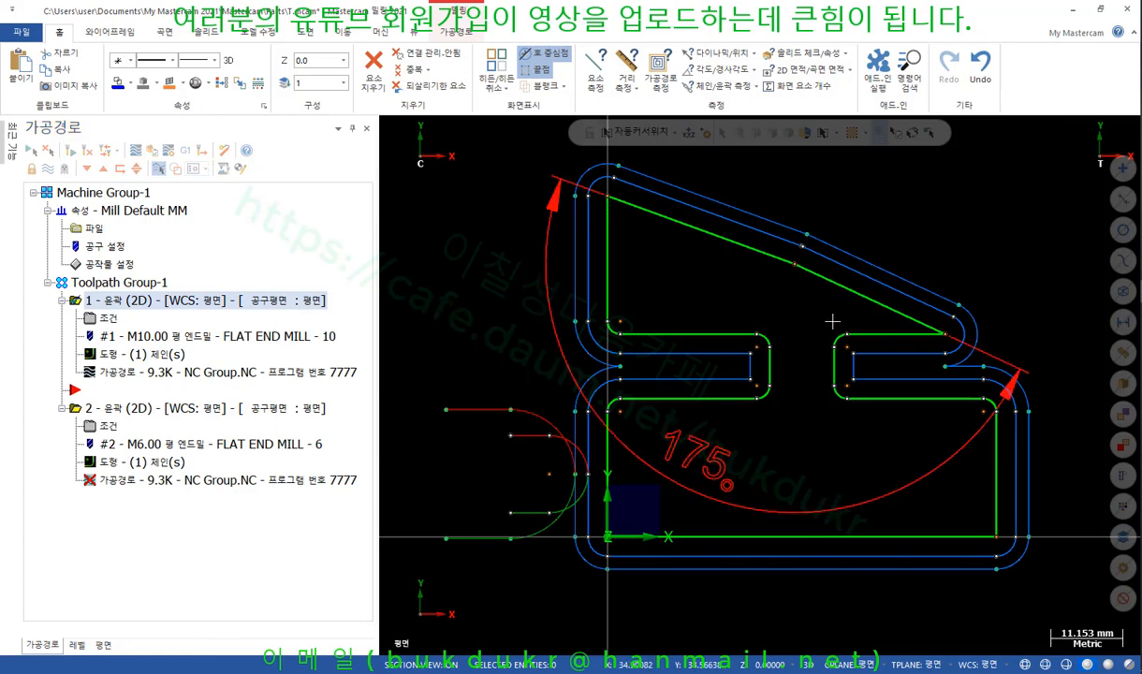
Step: Hide level 255, which holds the saved toolpath geometry, and return to the toolpath list
left_click(77, 644)
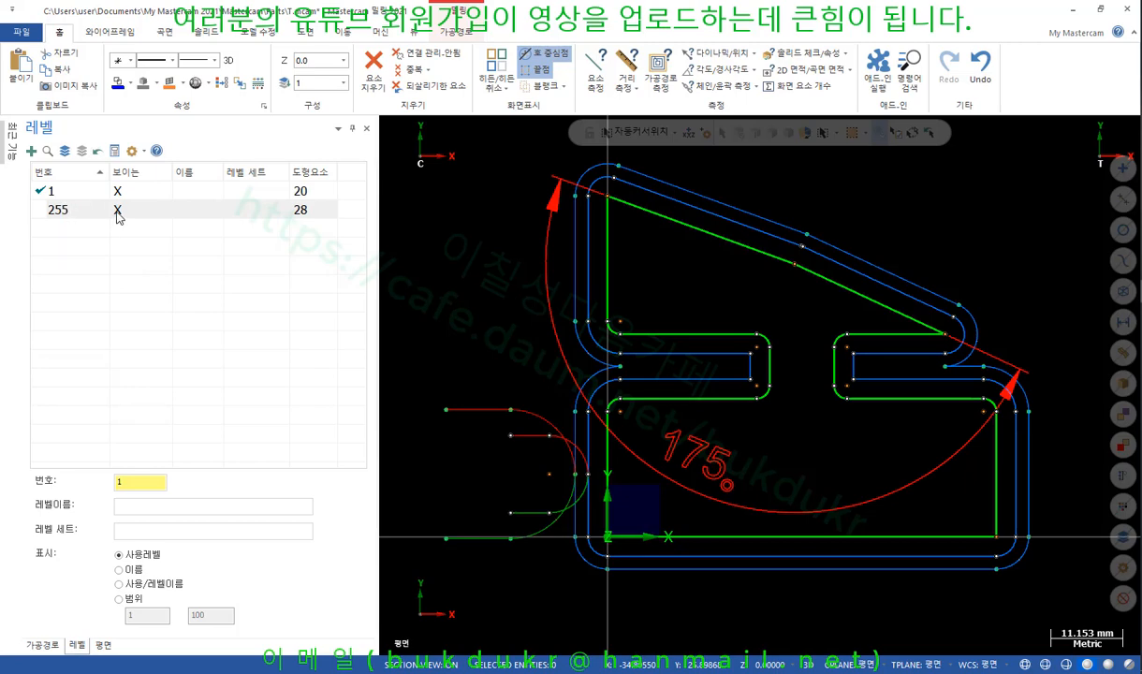
left_click(118, 213)
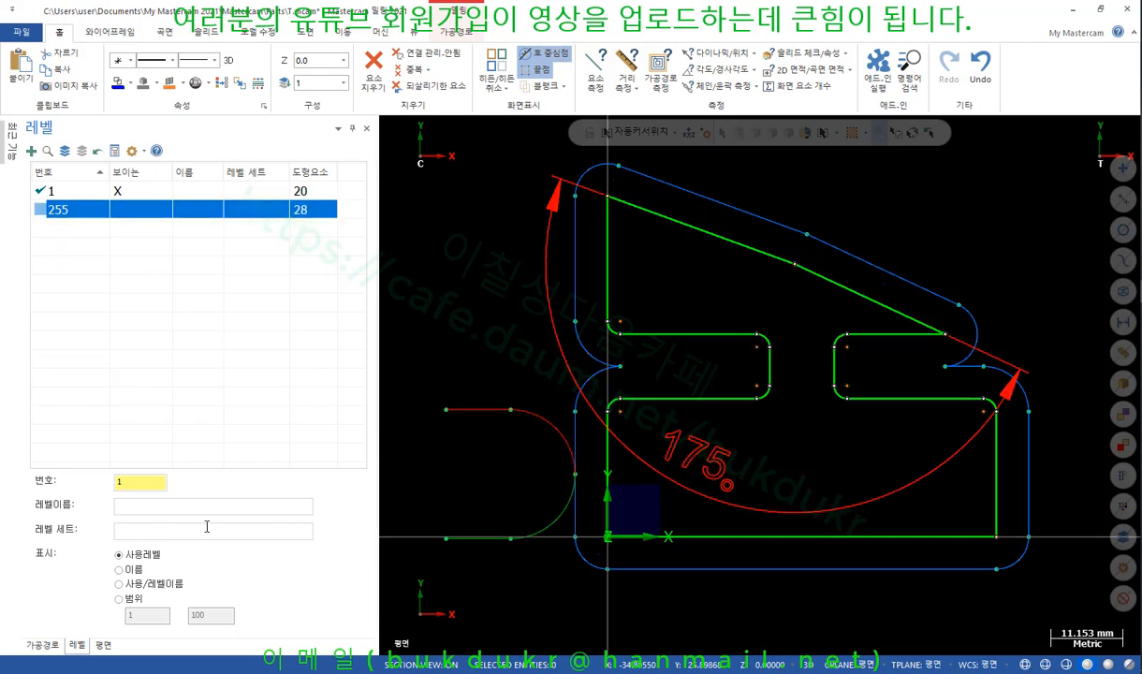
left_click(41, 644)
scroll(711, 275, "down", 2)
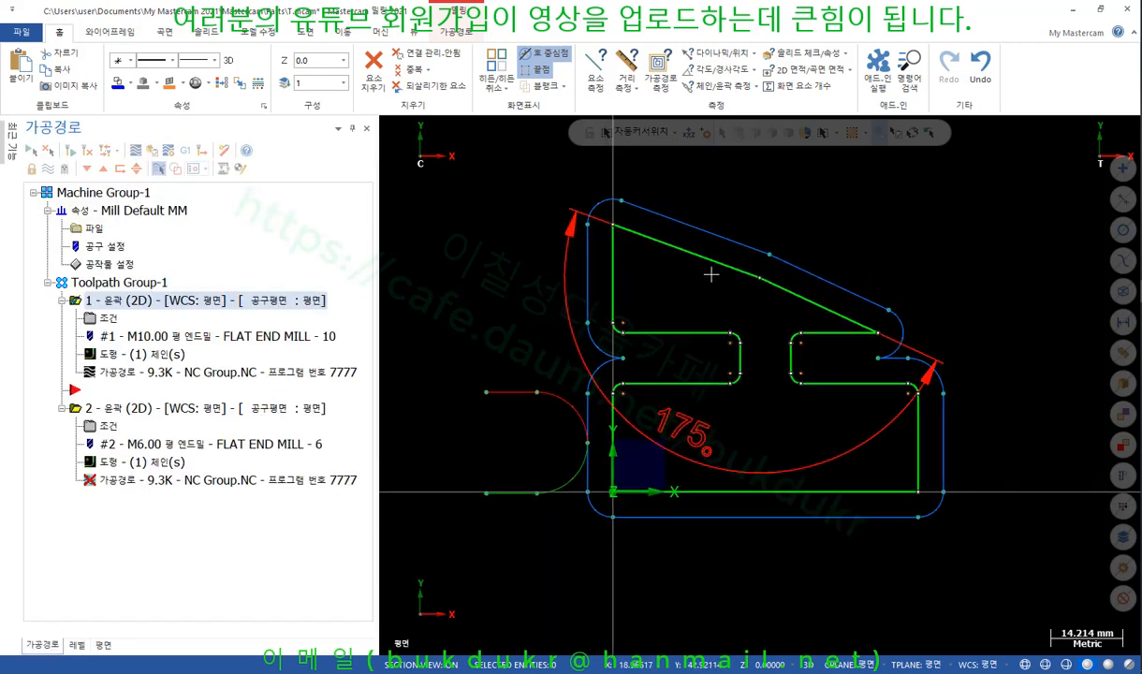
scroll(710, 275, "up", 1)
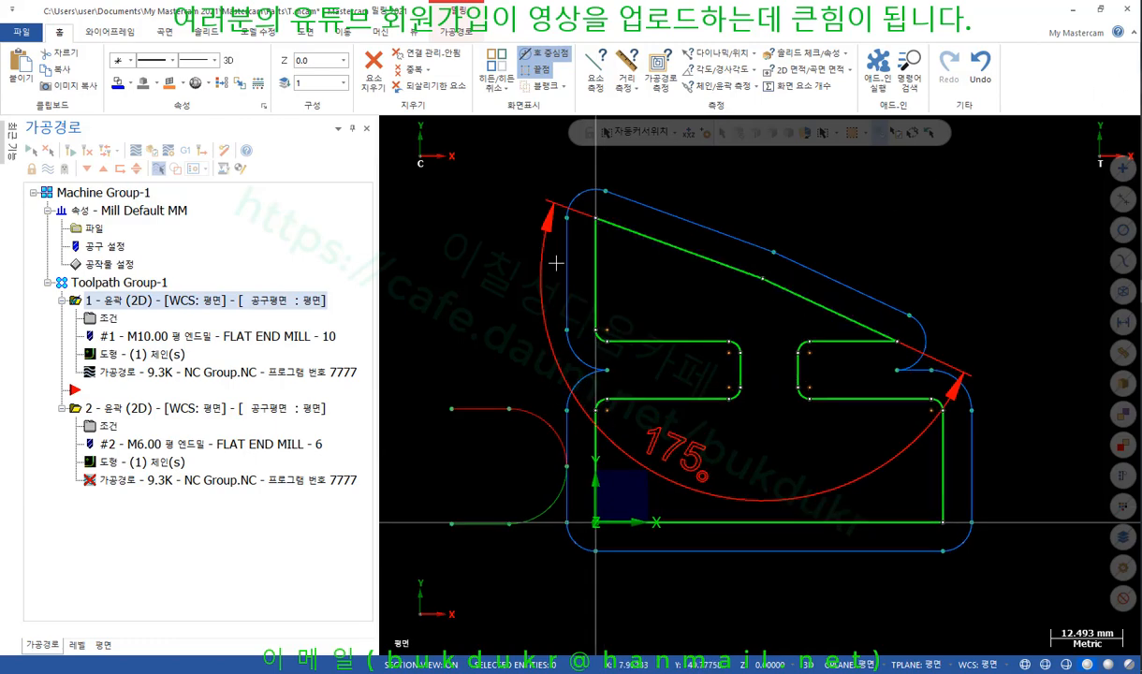
Step: Backplot the first contour operation through to its end, showing the tool's swept material around the part
left_click(162, 371)
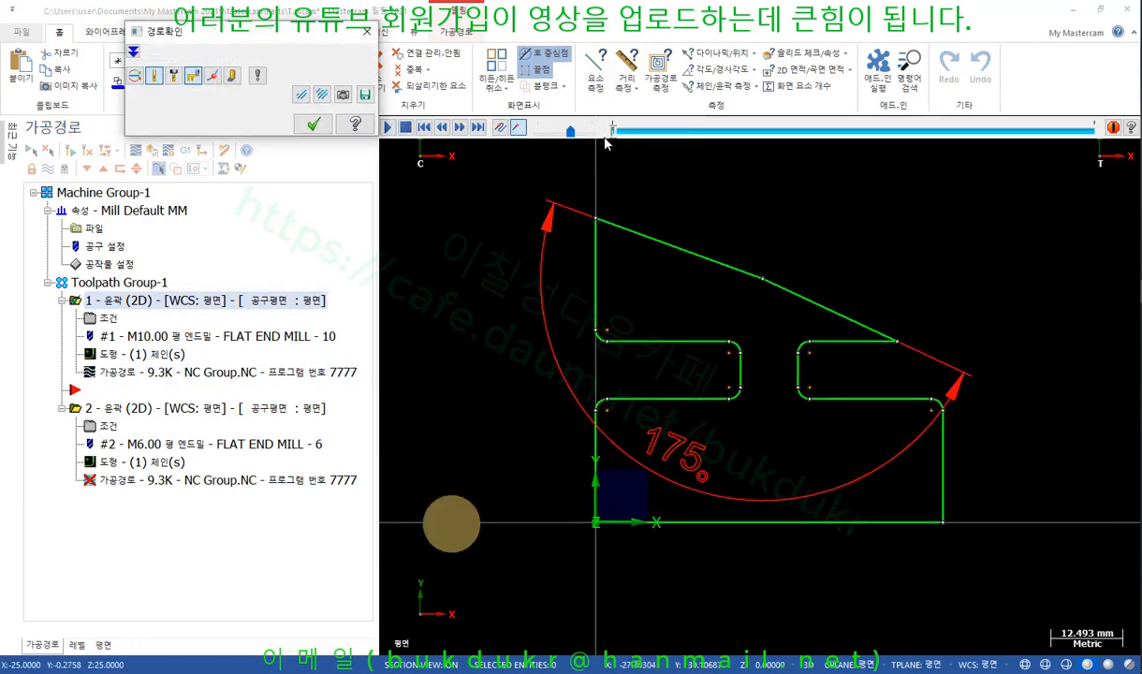
left_click_drag(619, 127, 821, 124)
left_click(239, 81)
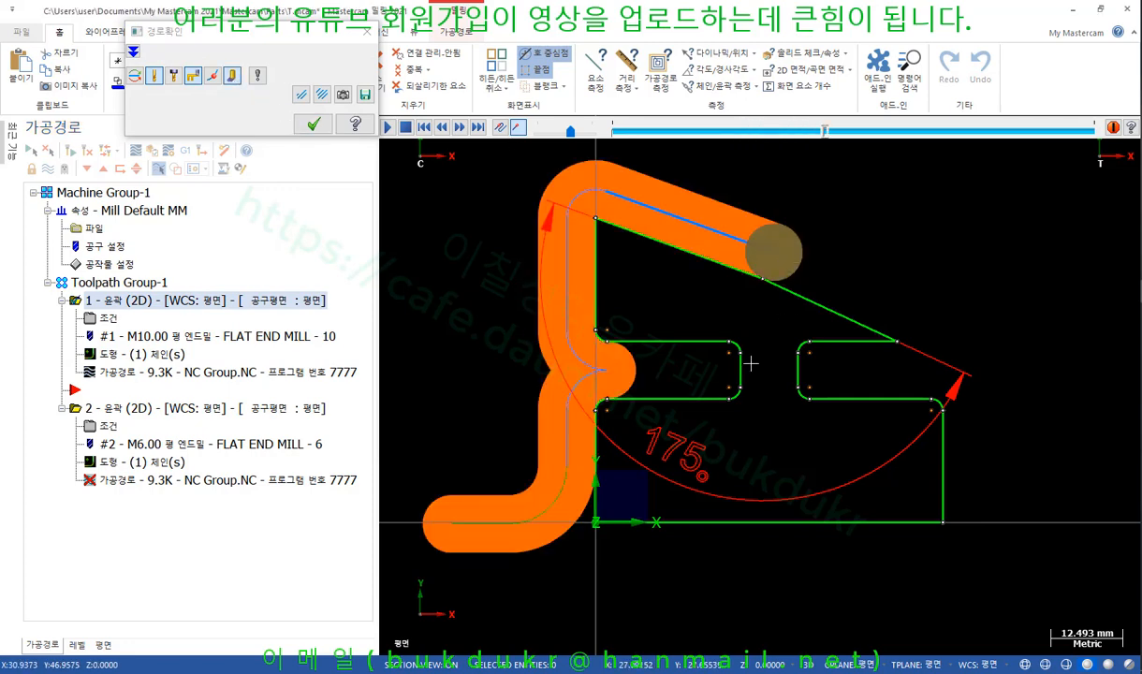
left_click_drag(828, 136, 1056, 131)
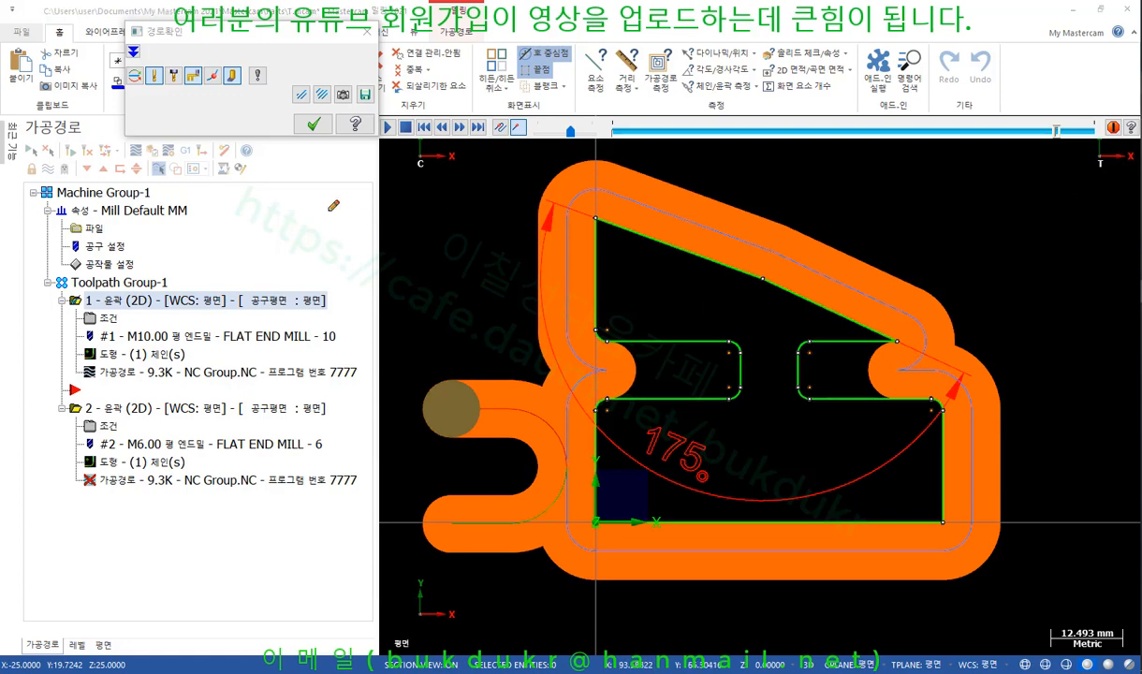
Step: With the screen pen, underline the M10.00 end mill, mark the narrow slot's walls and tool direction, then close the pen and backplot
left_click_drag(127, 343, 337, 346)
left_click_drag(663, 344, 713, 345)
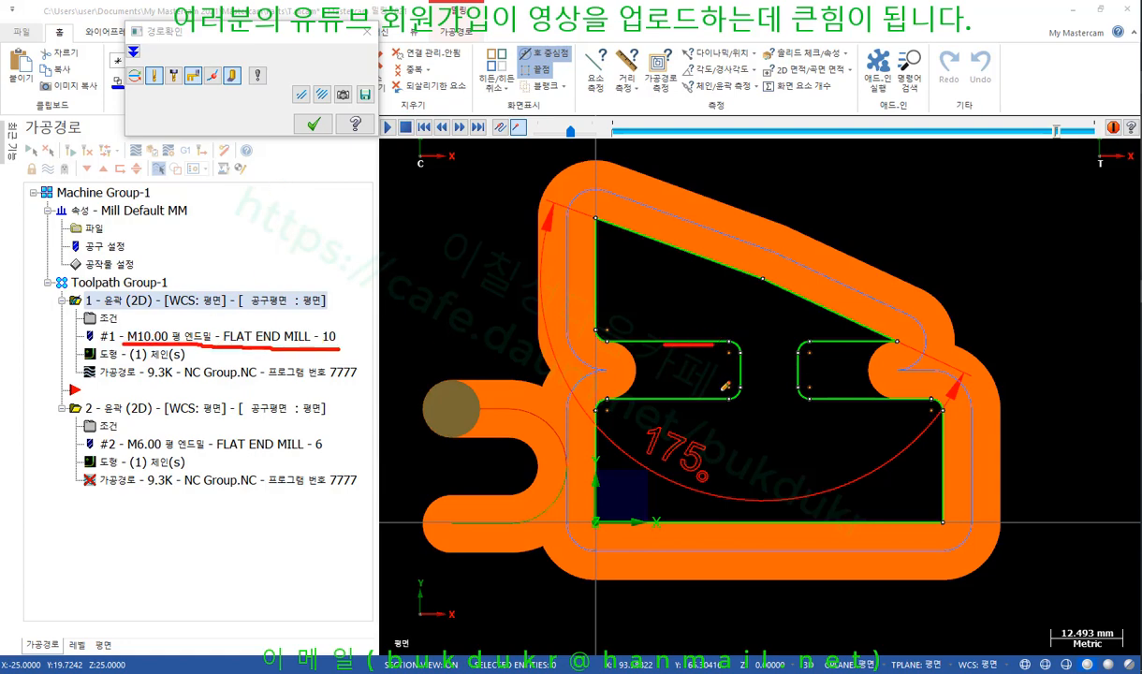
left_click_drag(668, 397, 710, 397)
left_click_drag(637, 372, 706, 361)
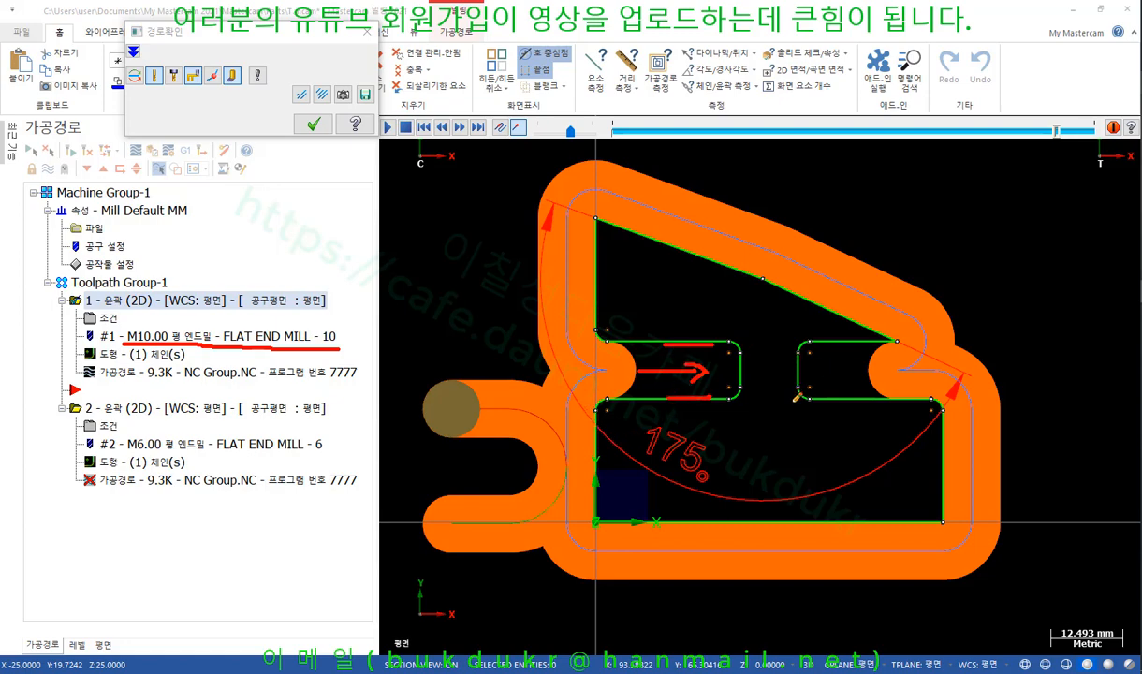
mouse_move(561, 444)
left_mouse_down()
mouse_move(567, 380)
mouse_move(625, 361)
mouse_move(636, 375)
mouse_move(713, 385)
mouse_move(608, 343)
mouse_move(674, 325)
mouse_move(619, 348)
mouse_move(702, 352)
left_mouse_up()
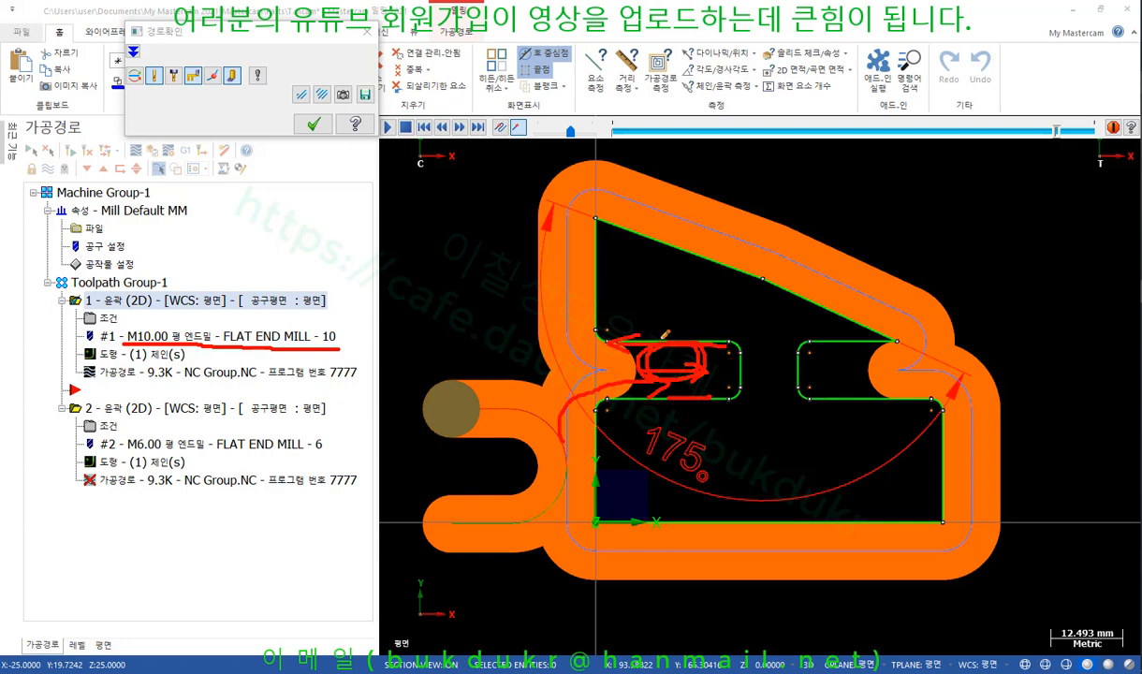
right_click(878, 199)
left_click(945, 300)
left_click(313, 124)
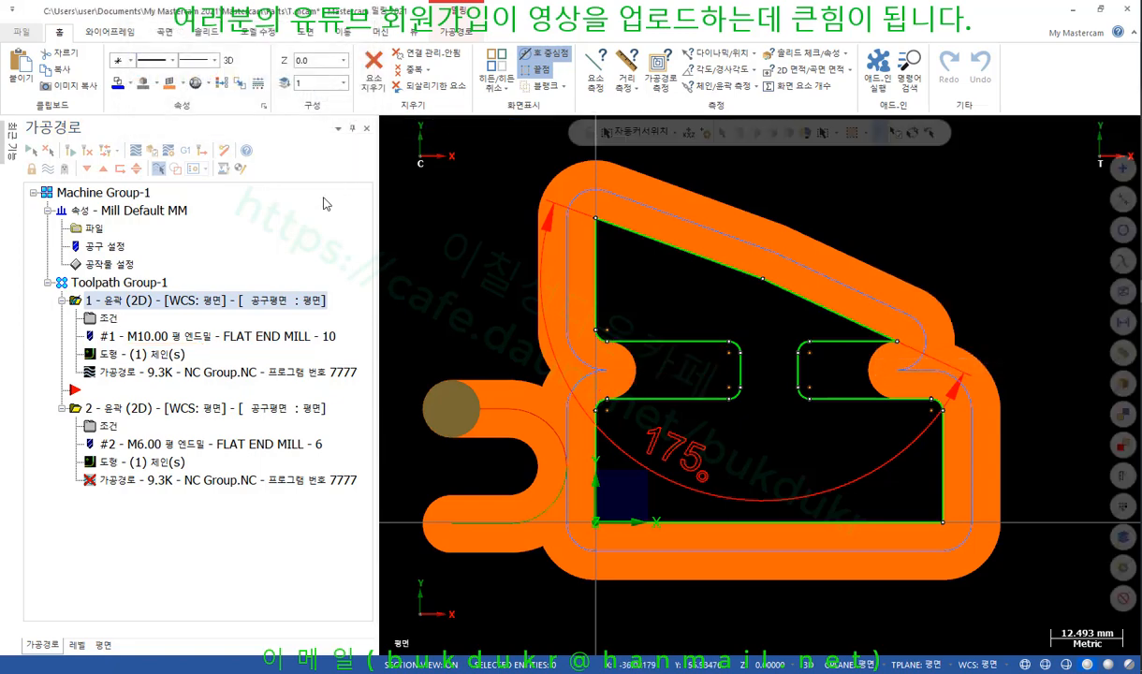
Step: Open the first contour operation's 원호 거르기/공차 settings and, with the screen pen, box the 절삭 공차 values and write out 0.025 large
left_click(107, 320)
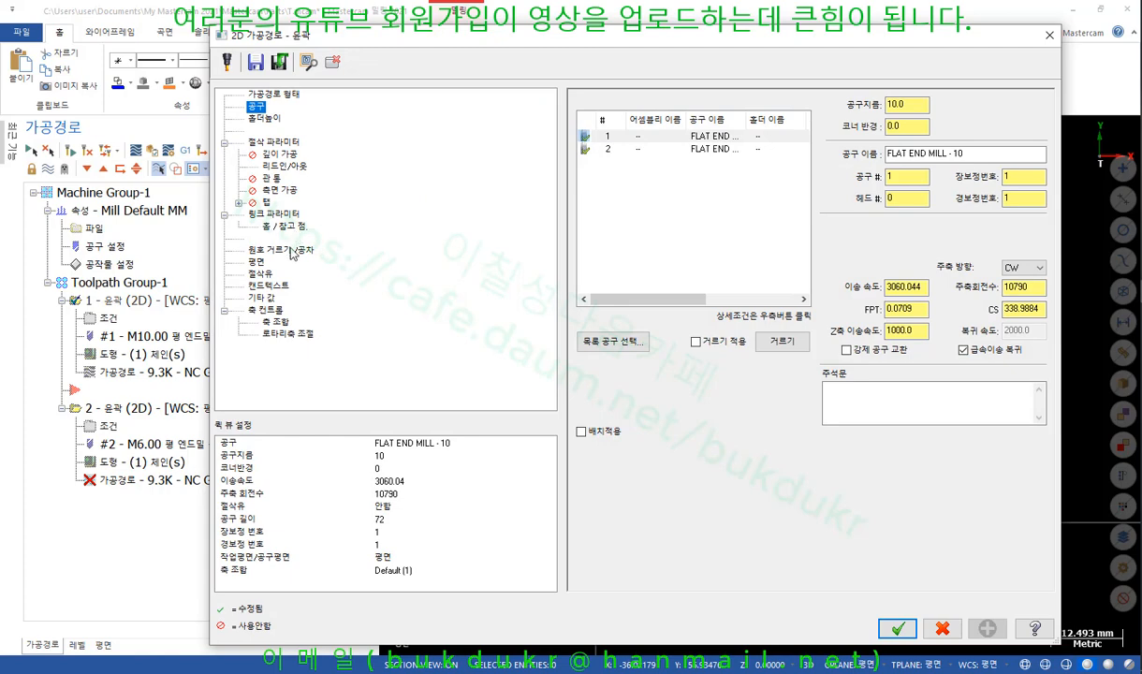
left_click(290, 251)
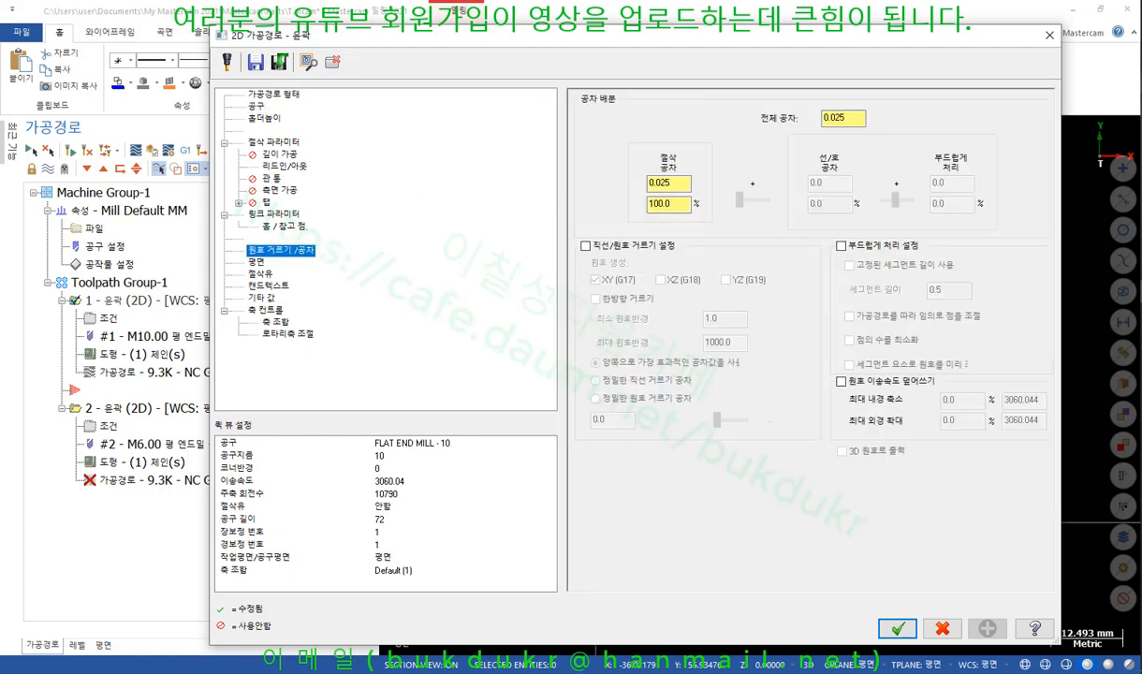
mouse_move(685, 223)
left_mouse_down()
mouse_move(608, 221)
mouse_move(669, 143)
mouse_move(730, 202)
mouse_move(670, 219)
left_mouse_up()
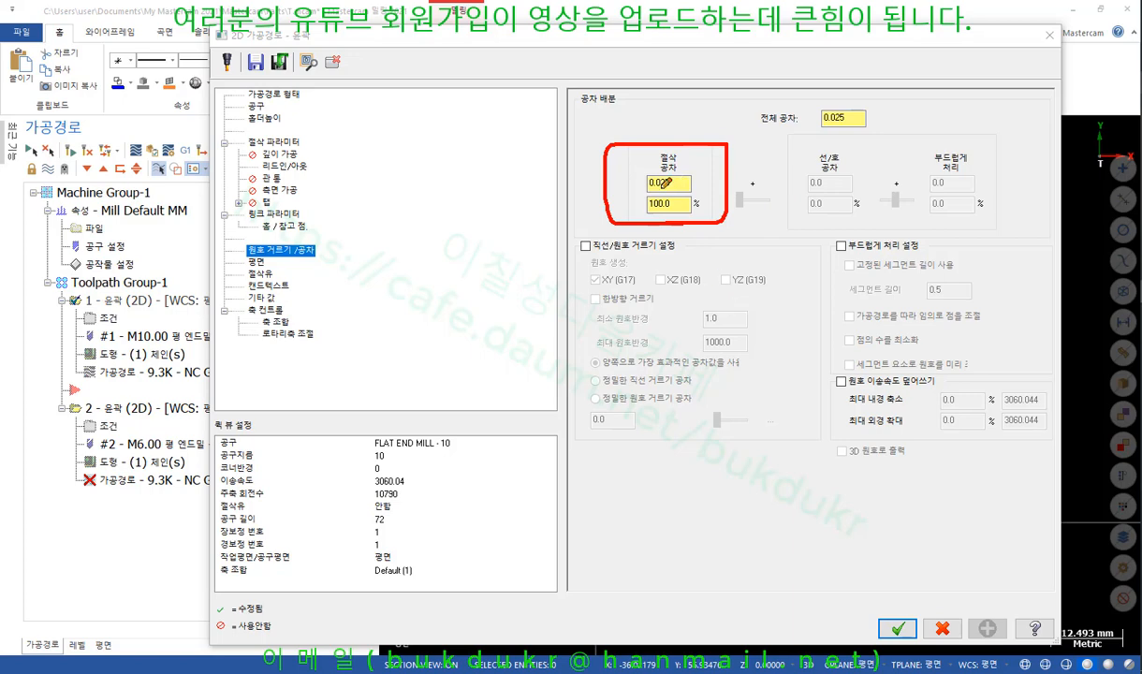
left_click_drag(426, 99, 461, 137)
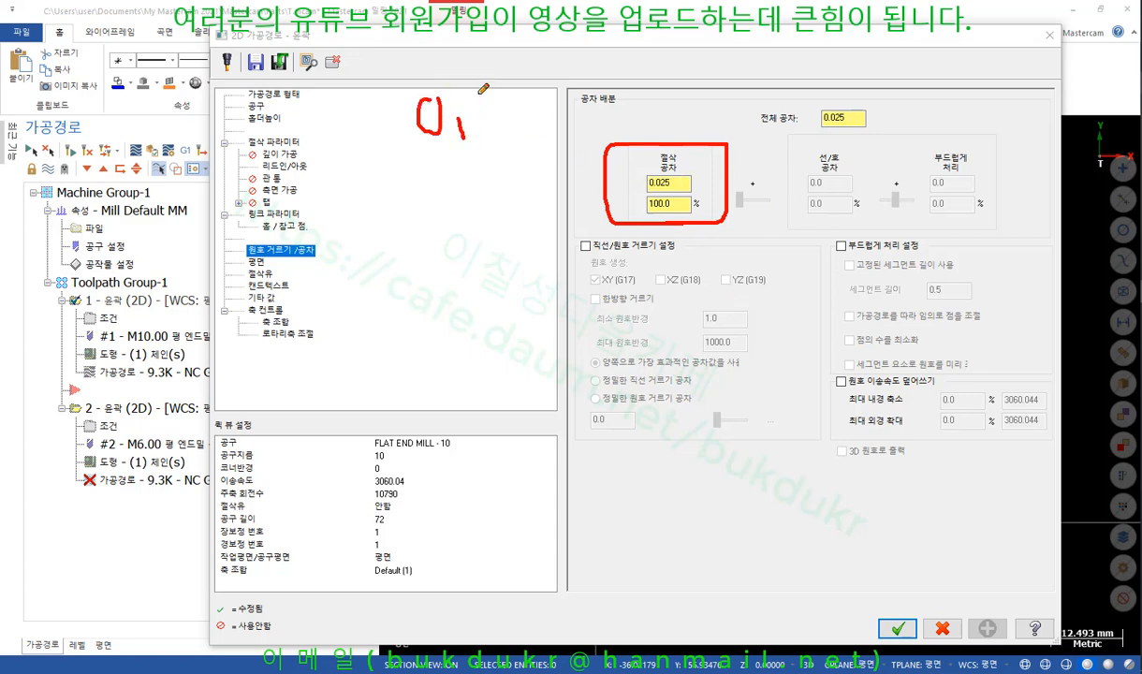
left_click_drag(488, 82, 522, 99)
mouse_move(537, 54)
left_mouse_down()
mouse_move(569, 112)
mouse_move(588, 65)
left_mouse_up()
left_click_drag(405, 161, 601, 114)
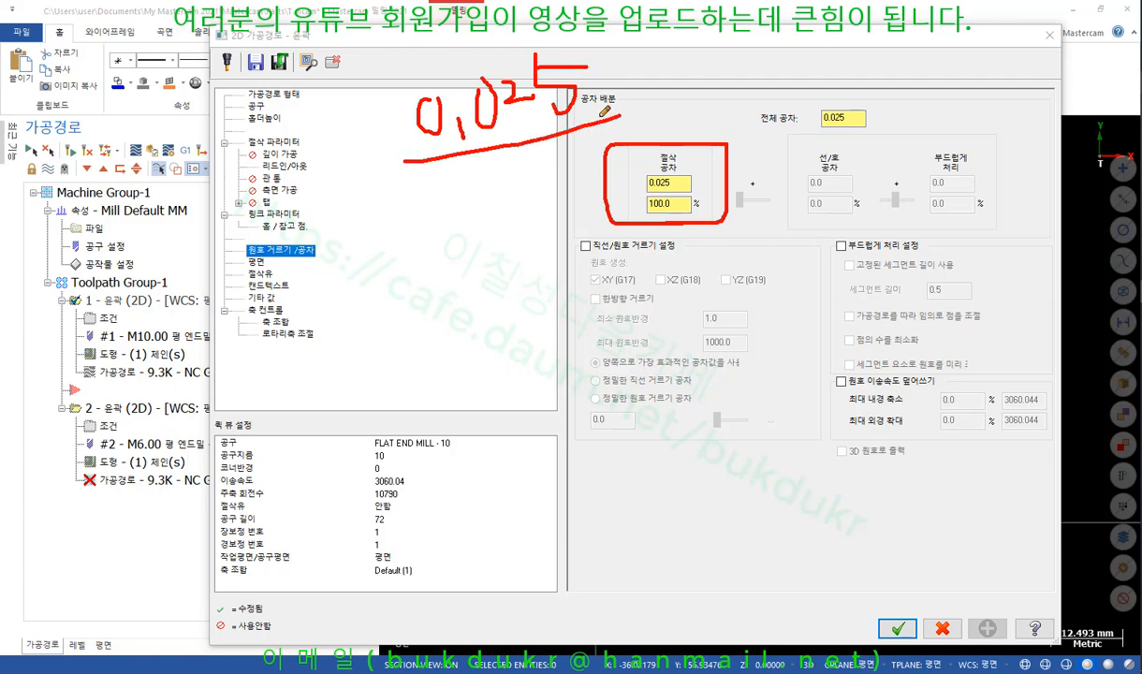
mouse_move(398, 157)
left_mouse_down()
mouse_move(478, 40)
mouse_move(614, 114)
left_mouse_up()
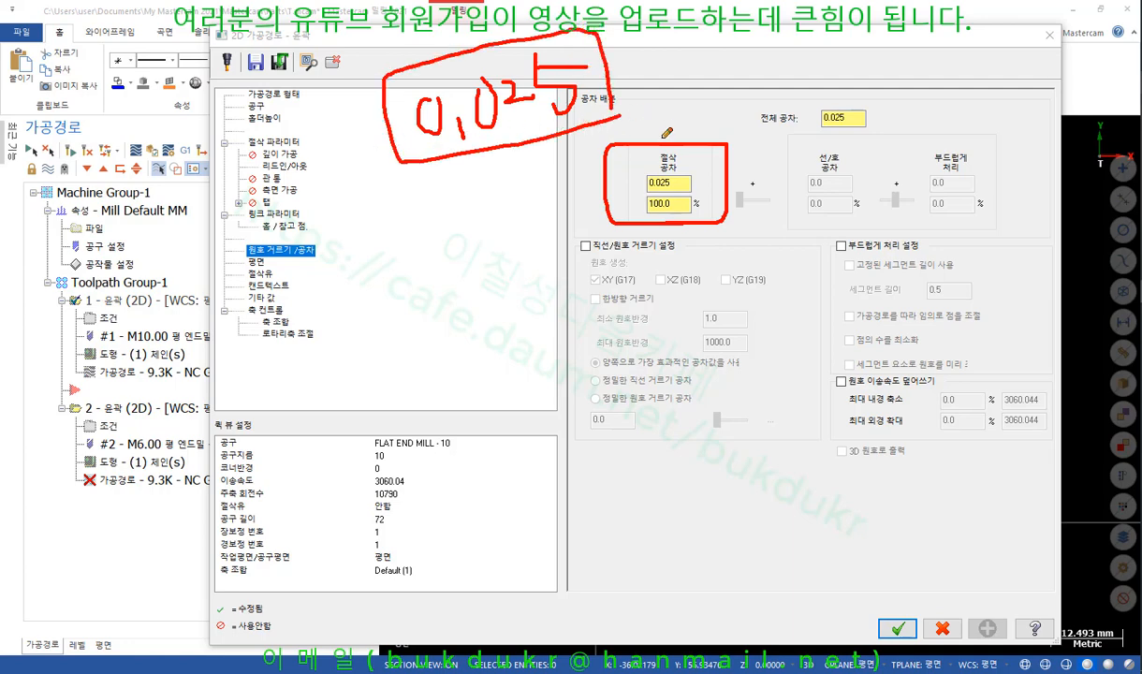
Step: Circle the 절삭 공차 values, underline the written 0.025, box the 전체 공차 value, and close the pen and the operation's parameters
mouse_move(648, 204)
left_mouse_down()
mouse_move(631, 151)
mouse_move(673, 145)
mouse_move(686, 207)
left_mouse_up()
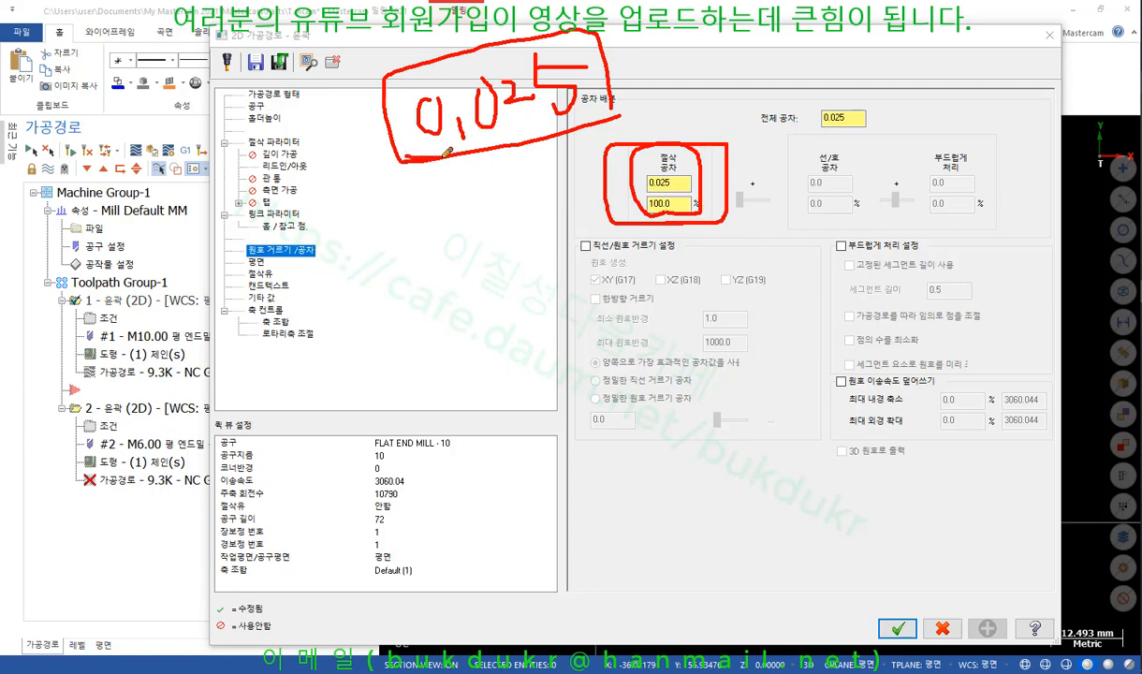
left_click_drag(447, 152, 617, 98)
mouse_move(793, 133)
left_mouse_down()
mouse_move(880, 100)
mouse_move(795, 131)
left_mouse_up()
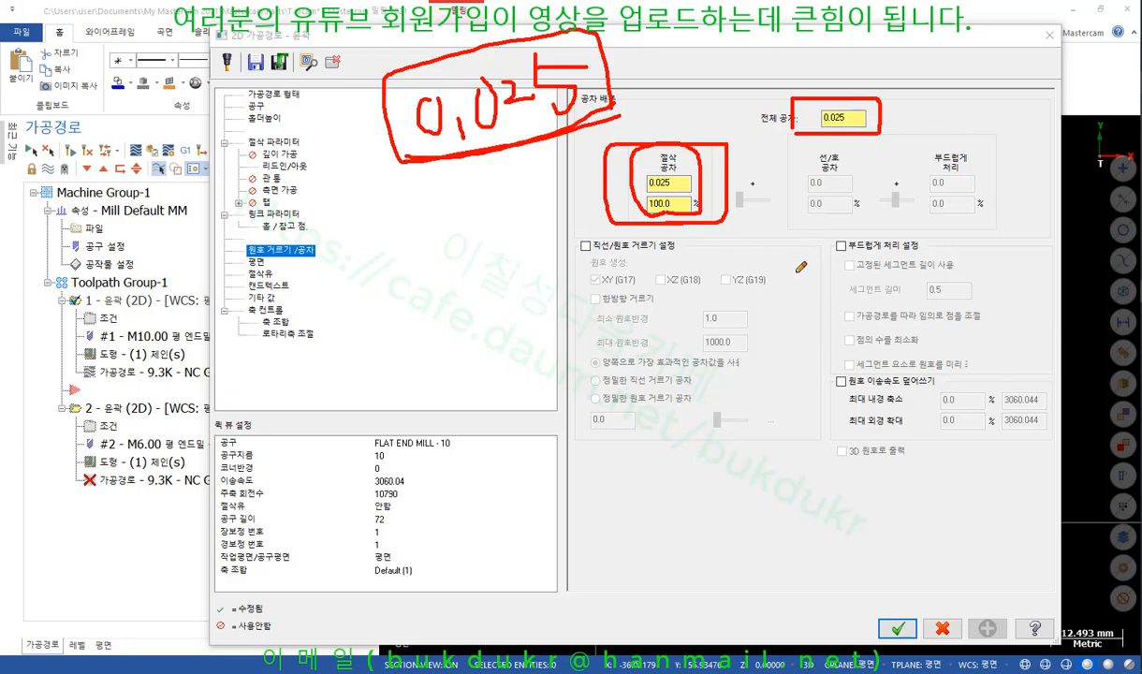
right_click(730, 142)
left_click(796, 309)
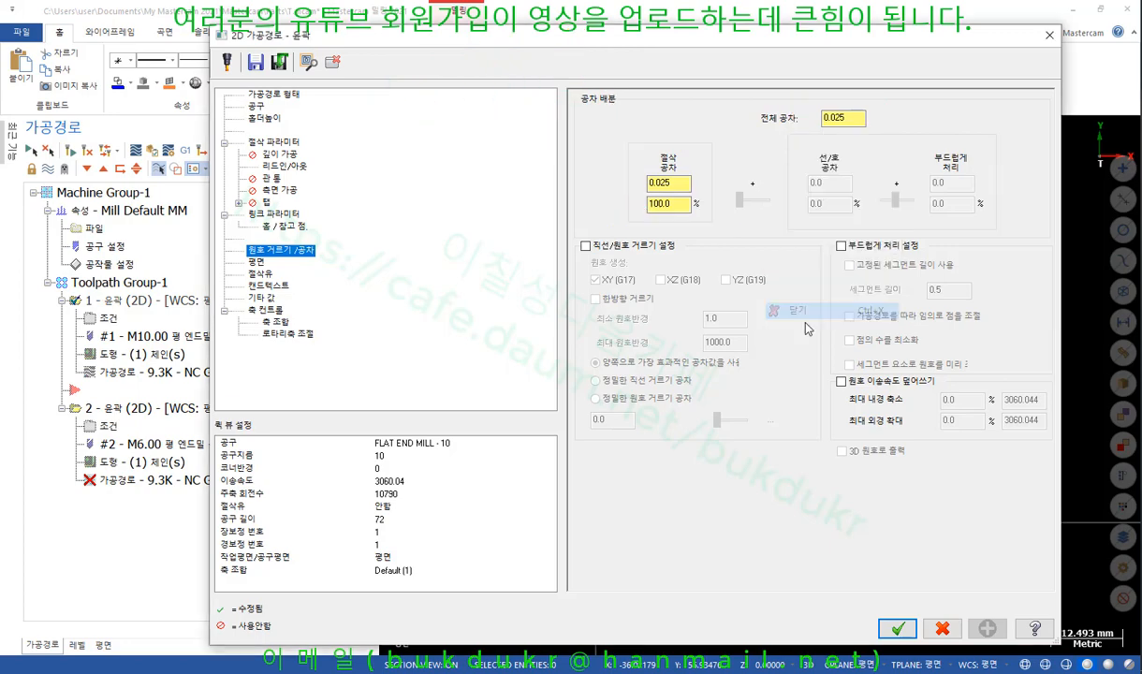
left_click(896, 628)
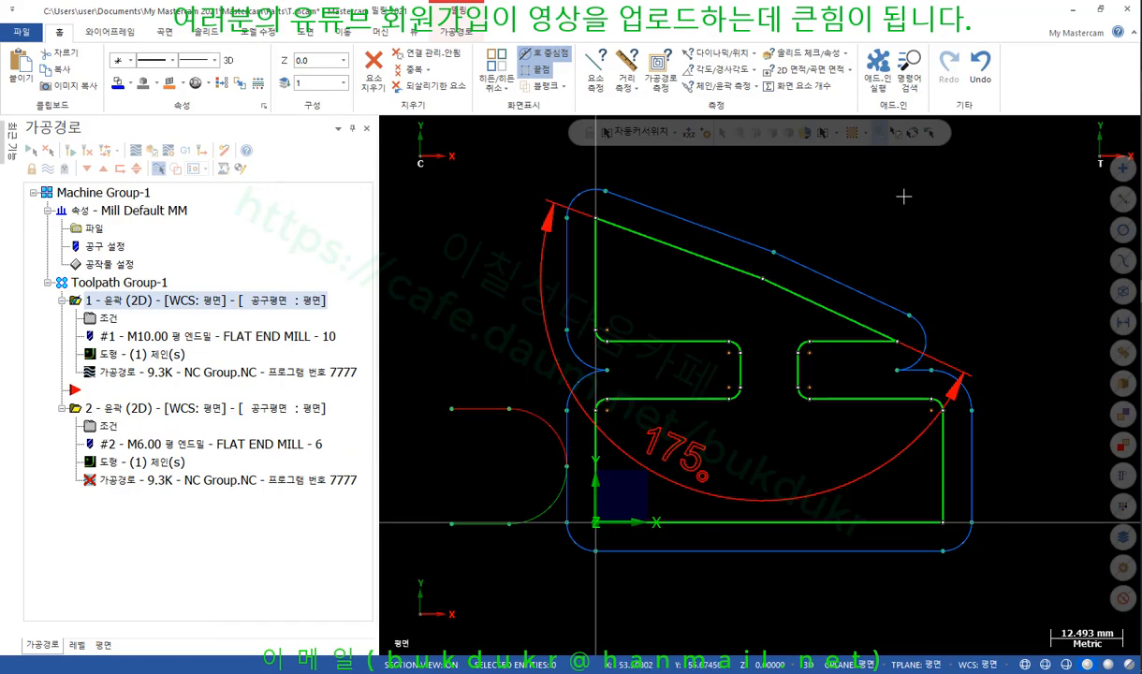
Step: Analyze the first operation's toolpath at the slot entrance and mark the slot's upper and lower walls with directional arrows
left_click(661, 67)
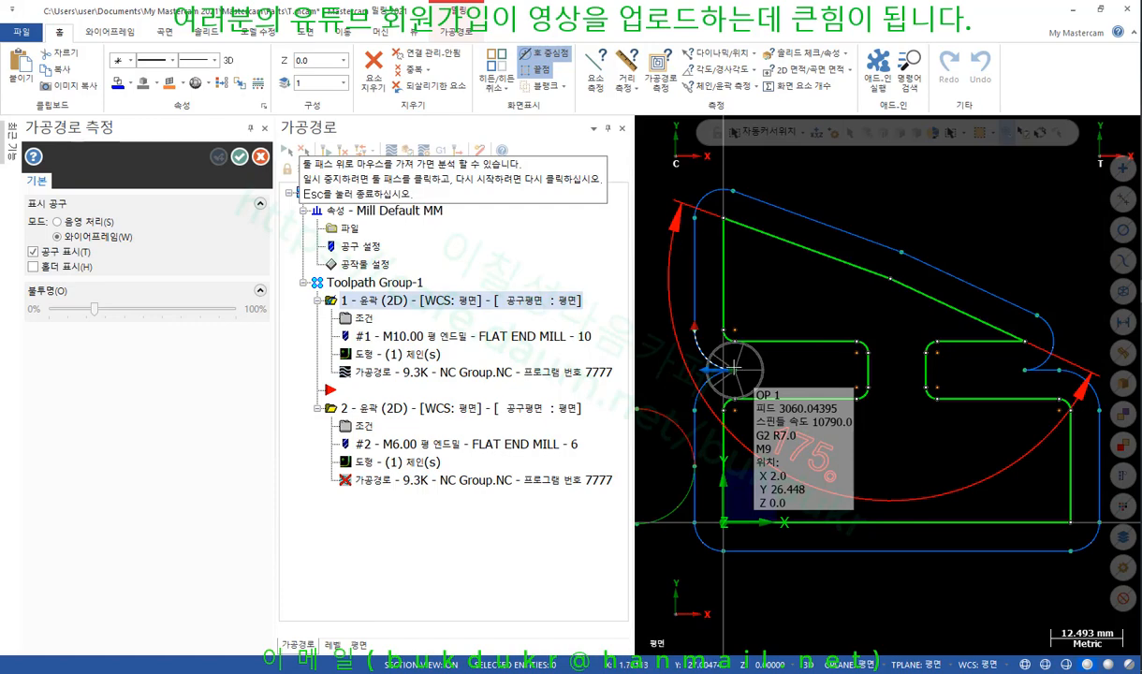
scroll(735, 368, "up", 2)
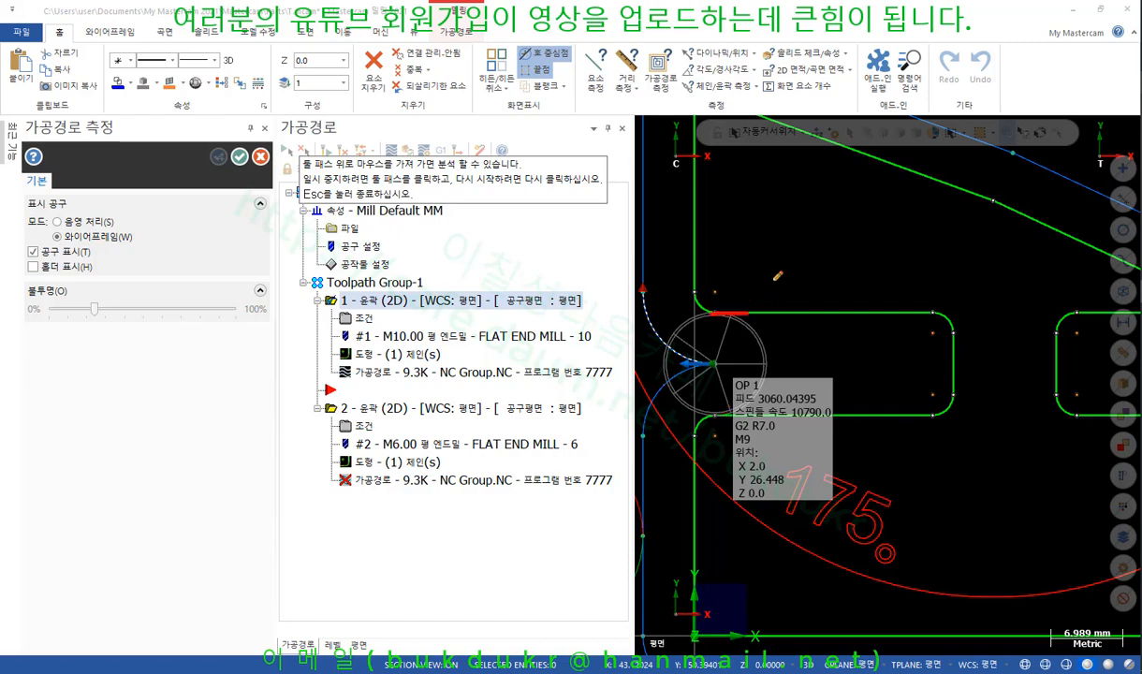
mouse_move(783, 311)
left_mouse_down()
mouse_move(776, 298)
mouse_move(785, 321)
left_mouse_up()
mouse_move(719, 413)
left_mouse_down()
mouse_move(910, 412)
mouse_move(896, 434)
left_mouse_up()
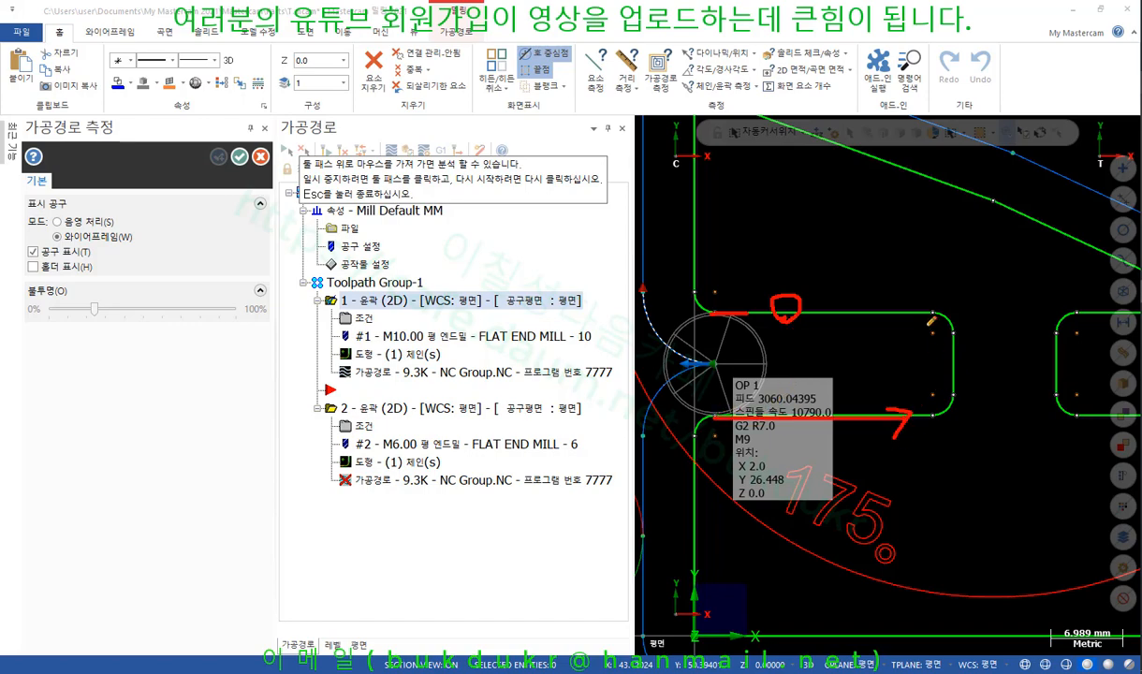
mouse_move(931, 312)
left_mouse_down()
mouse_move(818, 312)
mouse_move(837, 322)
left_mouse_up()
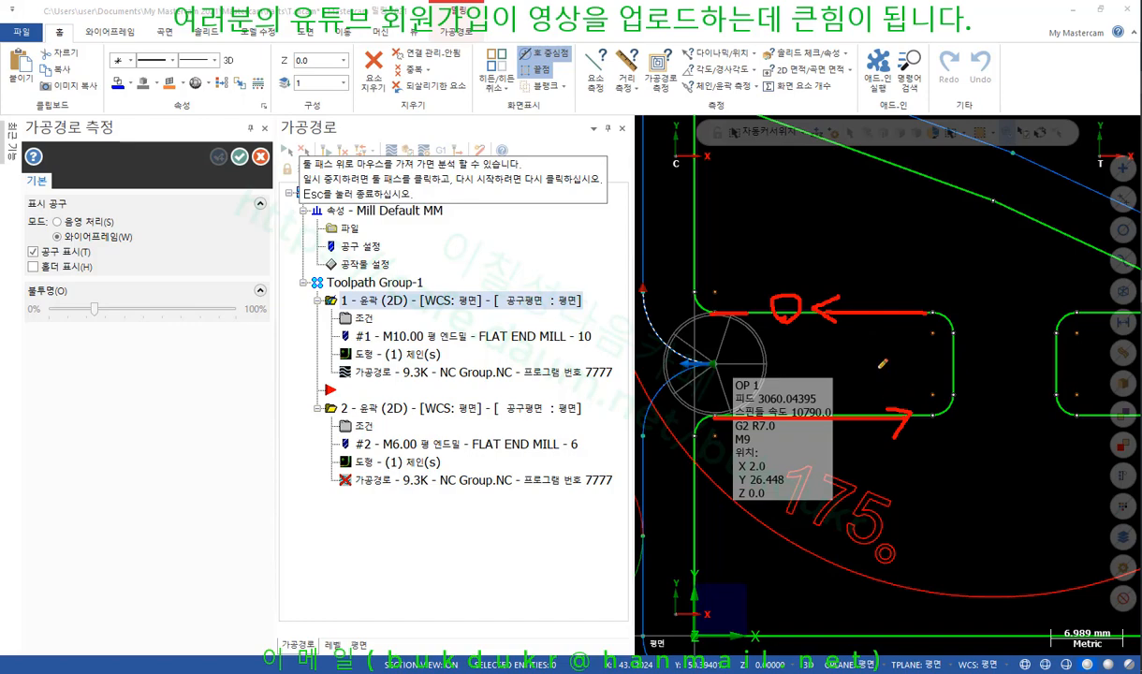
mouse_move(878, 367)
left_mouse_down()
mouse_move(883, 426)
mouse_move(809, 414)
left_mouse_up()
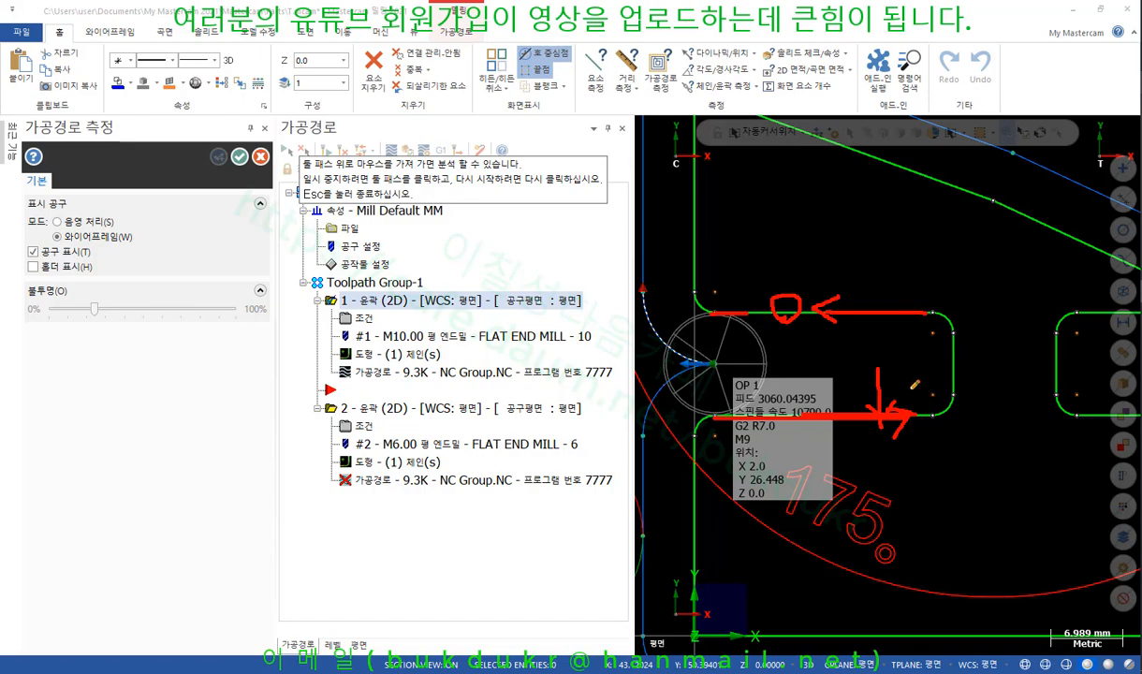
Step: With the pen, trace the tool arc and the slot's closed end, cross out the slot interior, and extend arrows along both walls
mouse_move(719, 309)
left_mouse_down()
mouse_move(741, 315)
mouse_move(763, 361)
mouse_move(706, 409)
left_mouse_up()
mouse_move(898, 343)
left_mouse_down()
mouse_move(832, 391)
mouse_move(884, 391)
left_mouse_up()
mouse_move(703, 415)
left_mouse_down()
mouse_move(910, 425)
mouse_move(966, 357)
mouse_move(954, 322)
left_mouse_up()
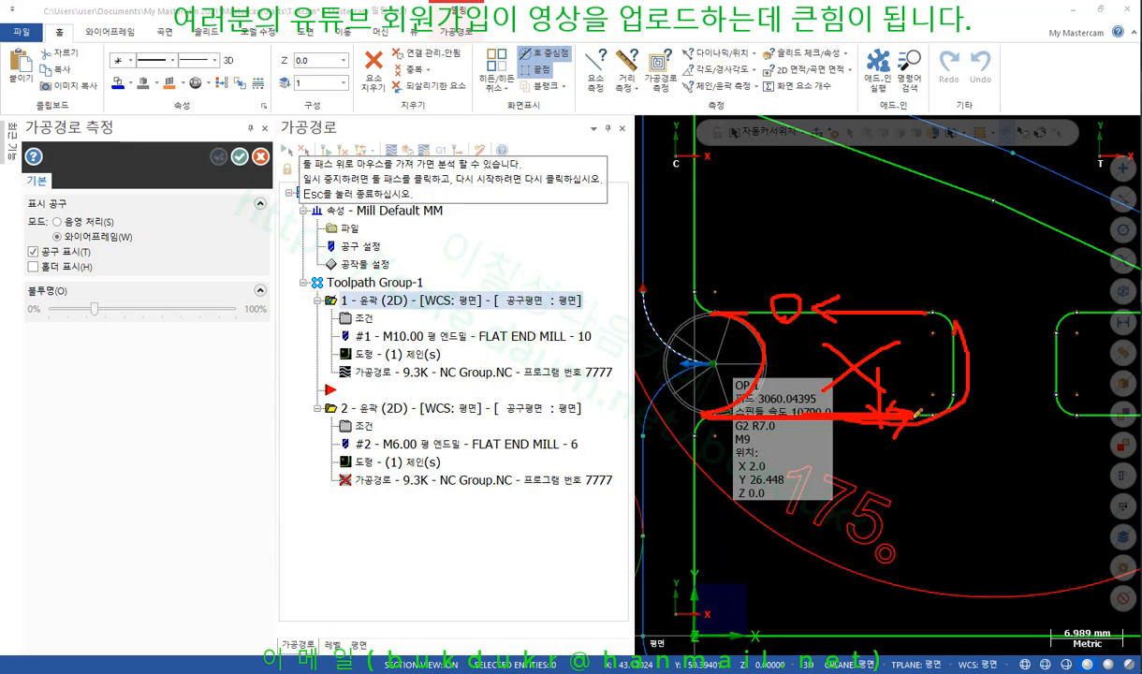
mouse_move(919, 416)
left_mouse_down()
mouse_move(1049, 414)
mouse_move(1034, 440)
left_mouse_up()
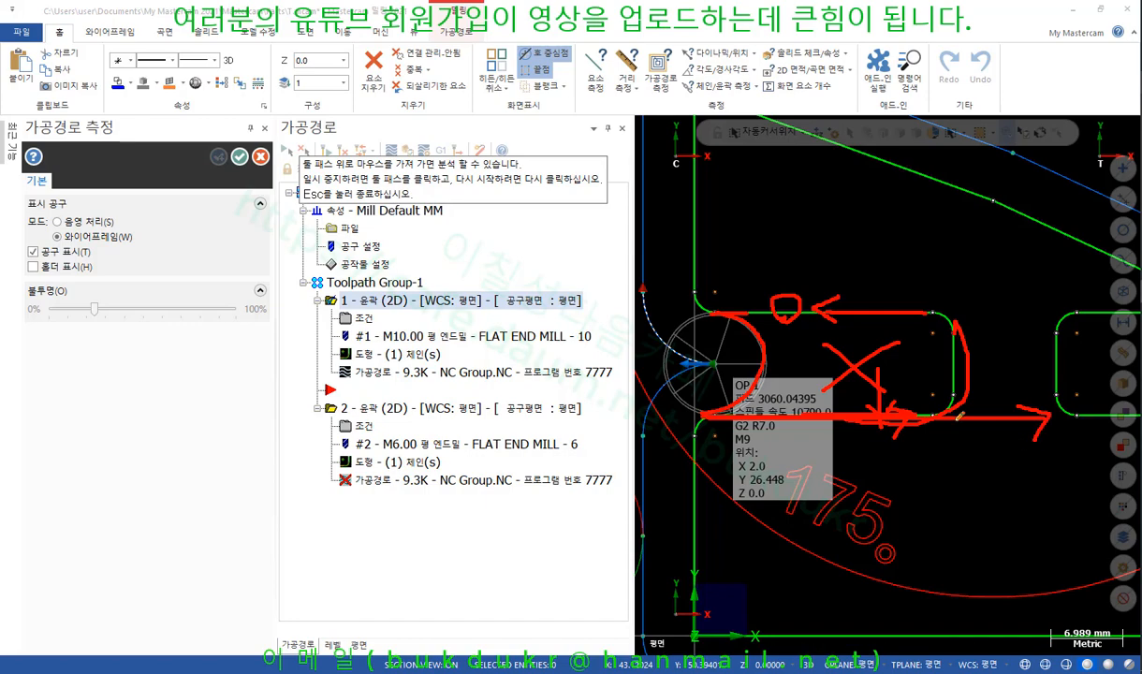
mouse_move(935, 311)
left_mouse_down()
mouse_move(643, 301)
mouse_move(661, 320)
left_mouse_up()
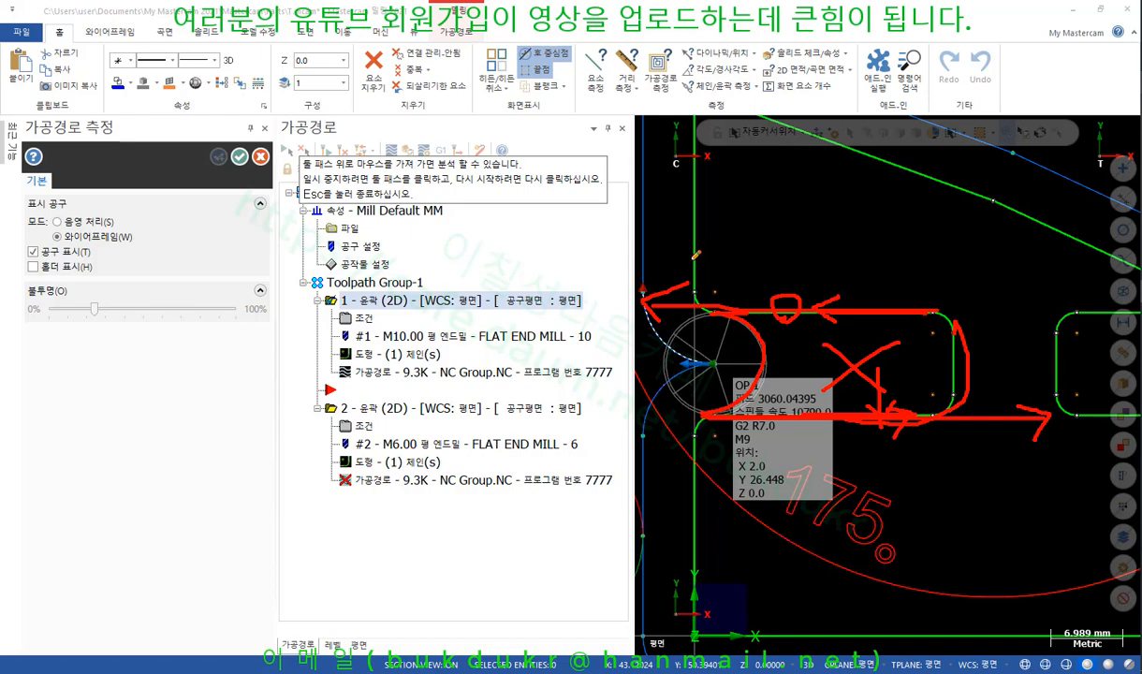
Step: Trace the upper slot wall and the outer edges below and above the slot, and close the pen and the toolpath analysis
left_click_drag(935, 325, 702, 312)
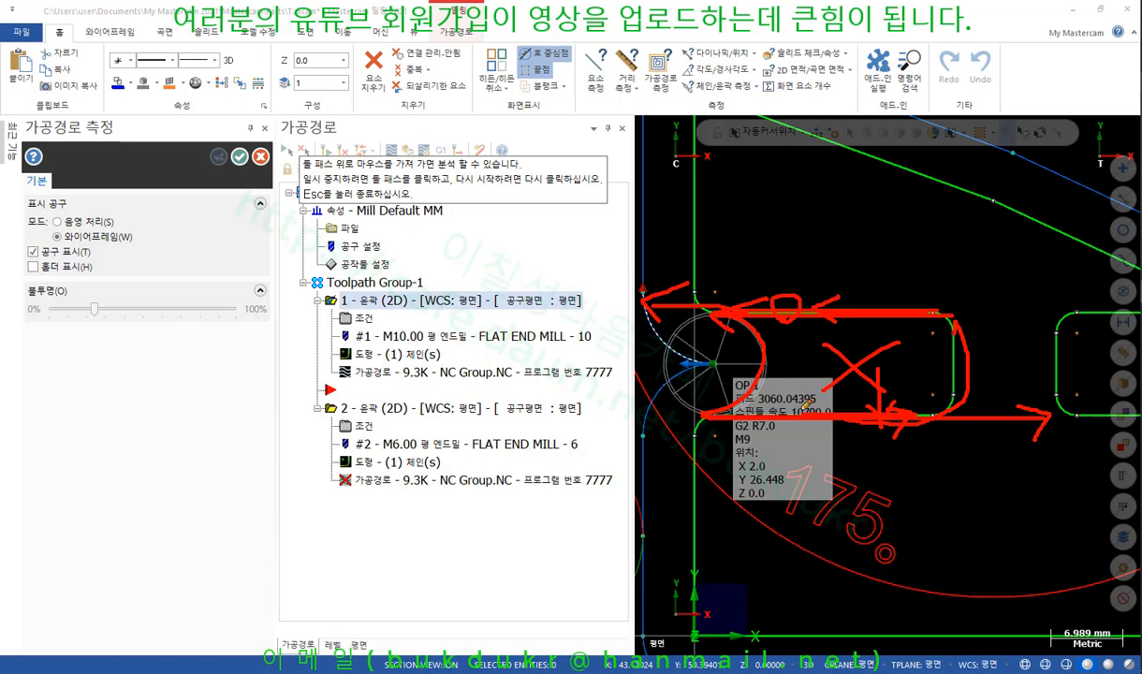
mouse_move(700, 609)
left_mouse_down()
mouse_move(697, 444)
mouse_move(725, 410)
mouse_move(762, 409)
left_mouse_up()
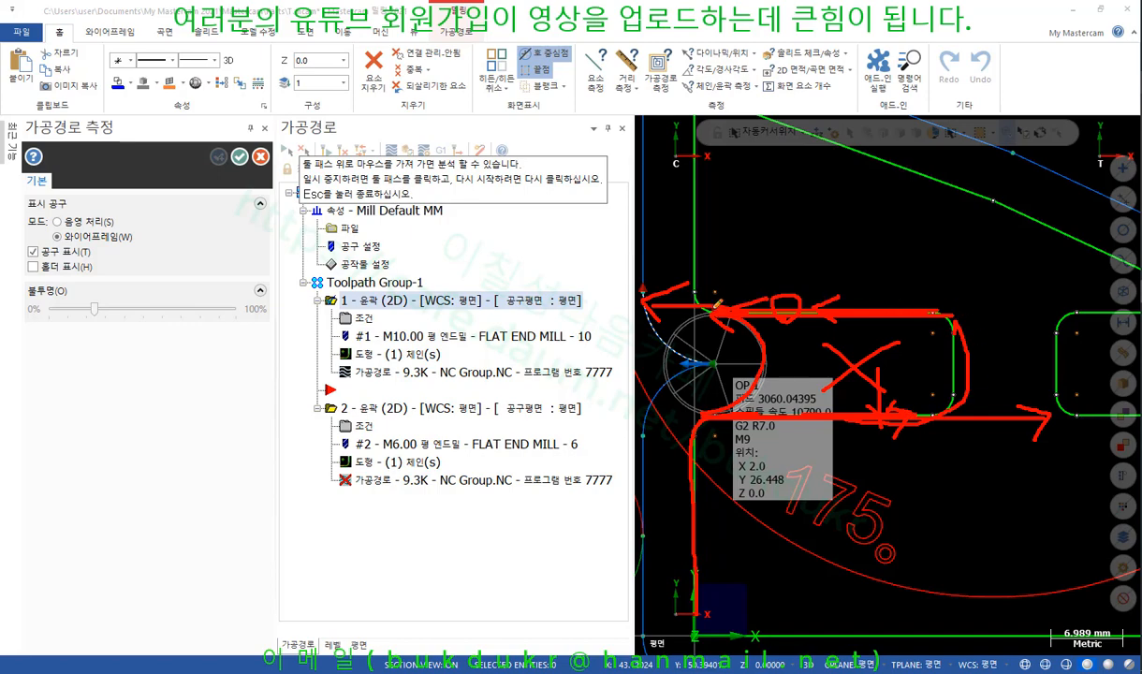
mouse_move(717, 304)
left_mouse_down()
mouse_move(691, 234)
mouse_move(693, 92)
left_mouse_up()
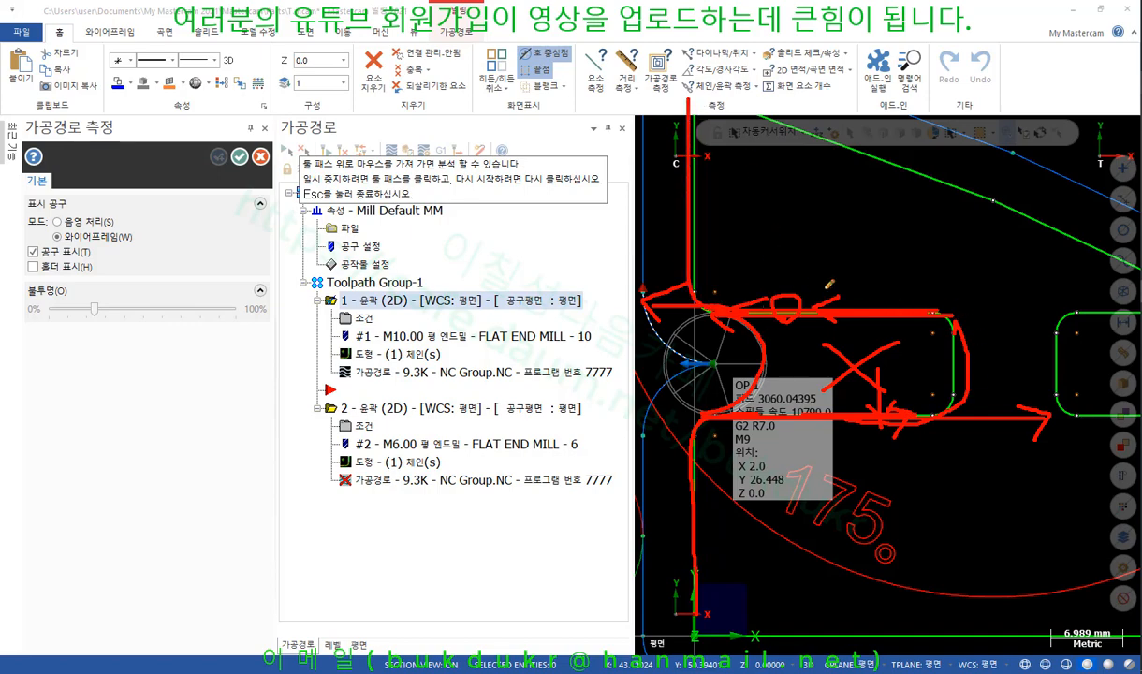
right_click(859, 201)
left_click(875, 360)
scroll(723, 337, "down", 2)
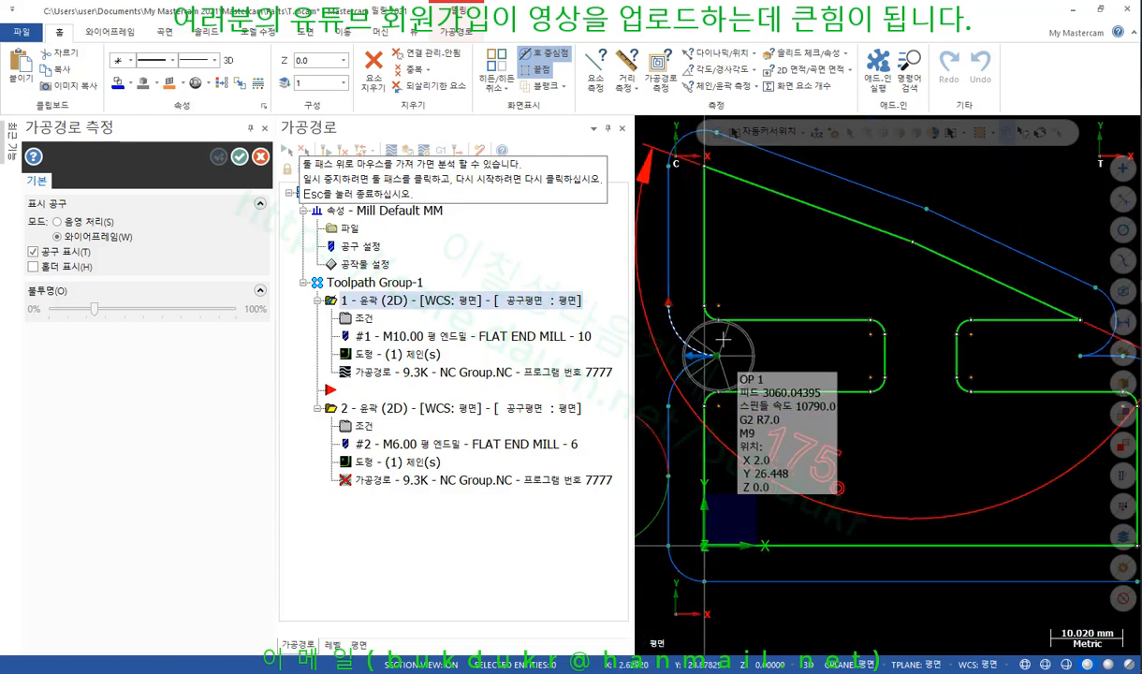
scroll(723, 337, "down", 3)
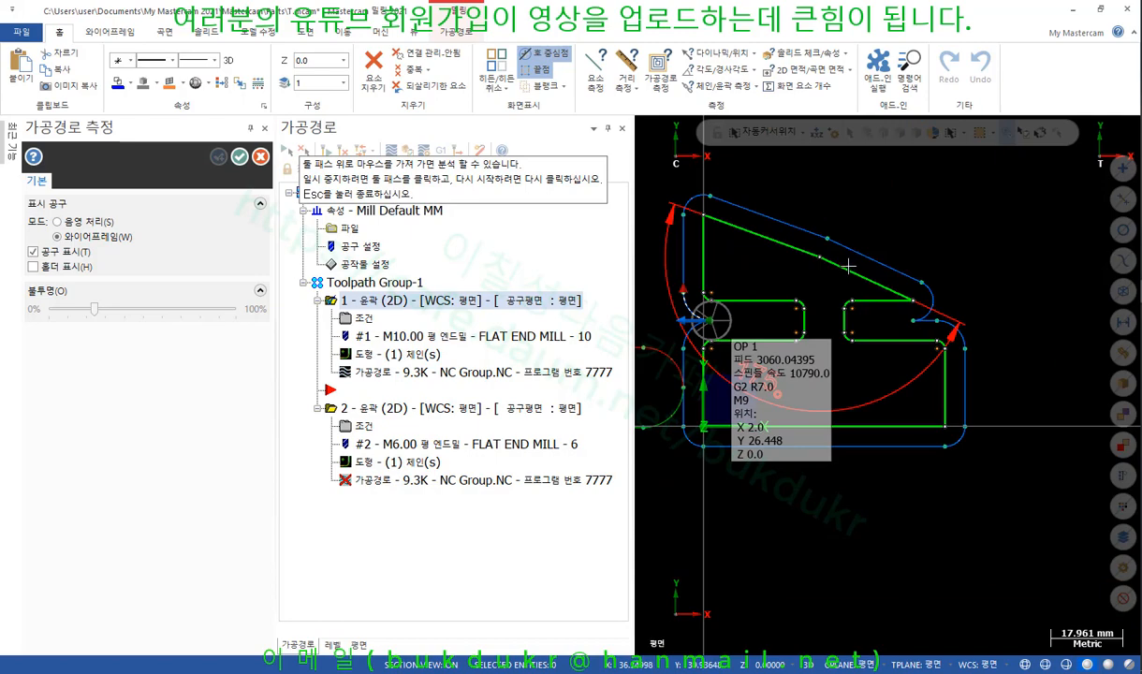
left_click(240, 156)
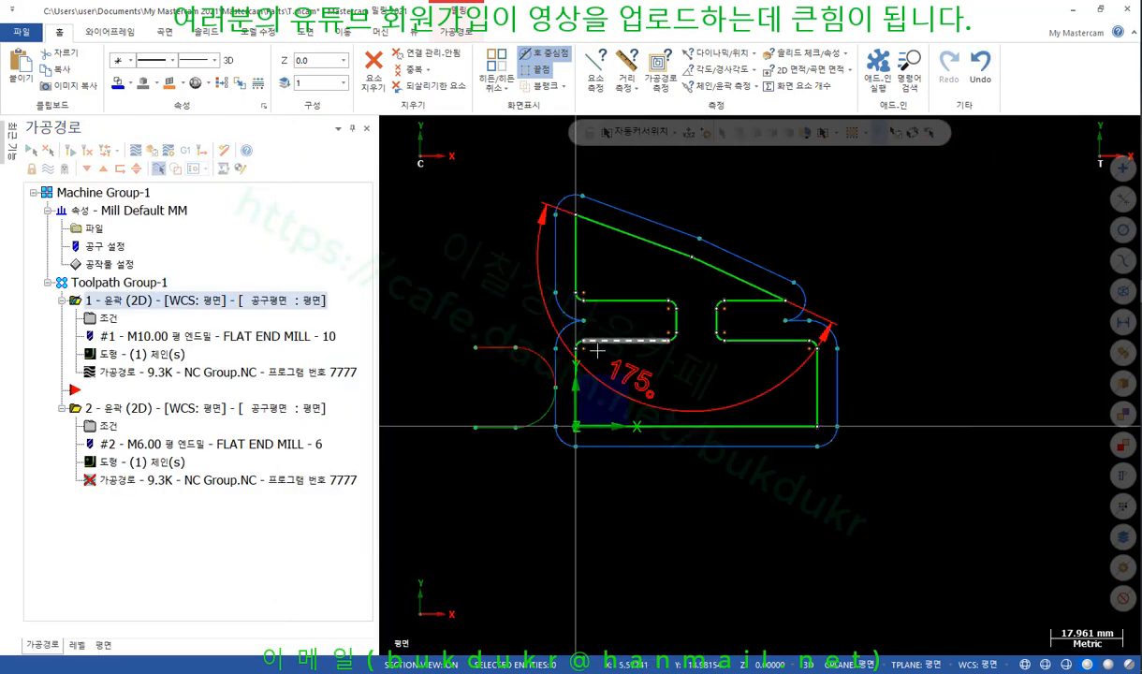
Step: Delete the second contour operation and replace it with a copy of the first contour operation
scroll(597, 350, "up", 3)
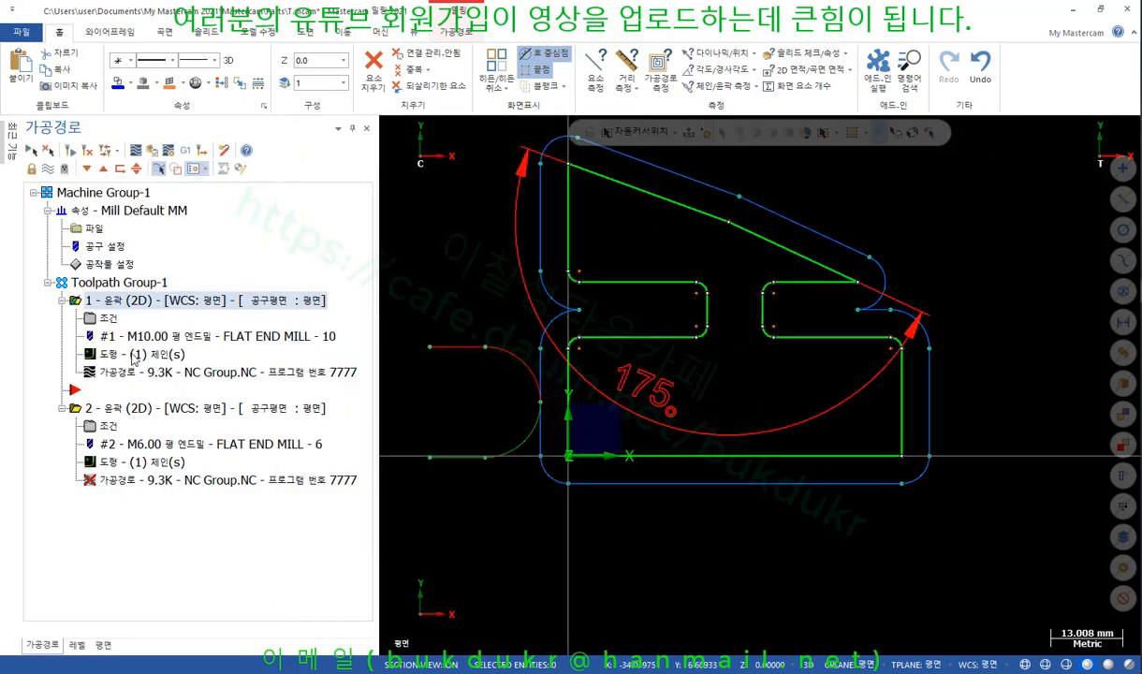
left_click(121, 409)
key("Delete")
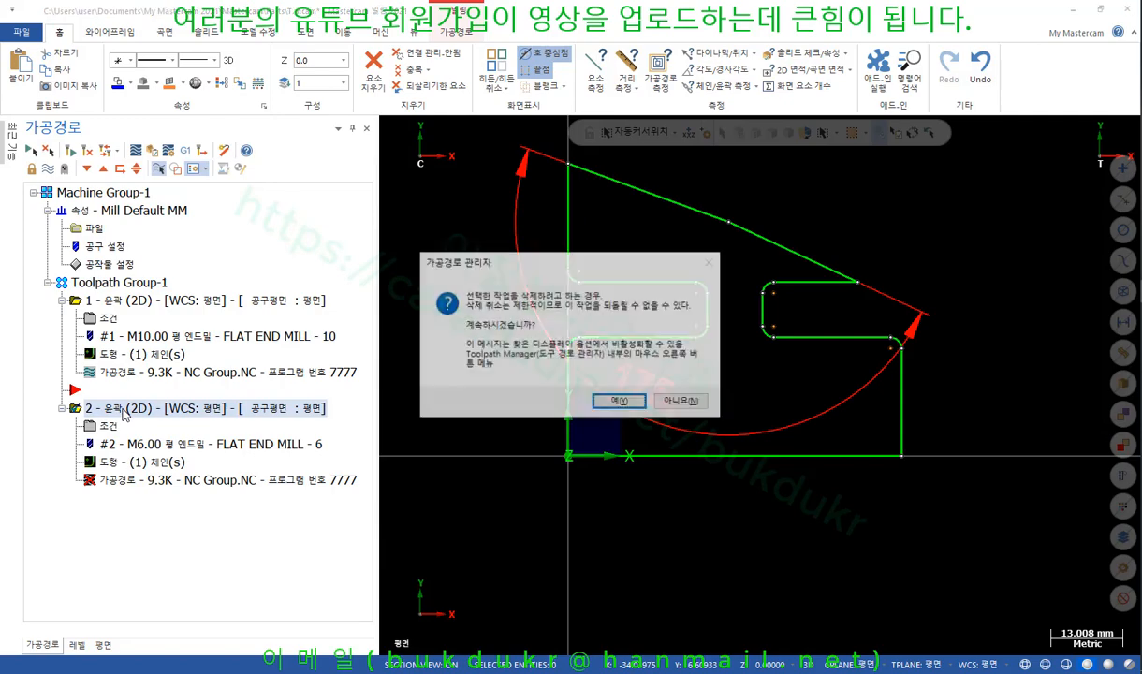
left_click(574, 385)
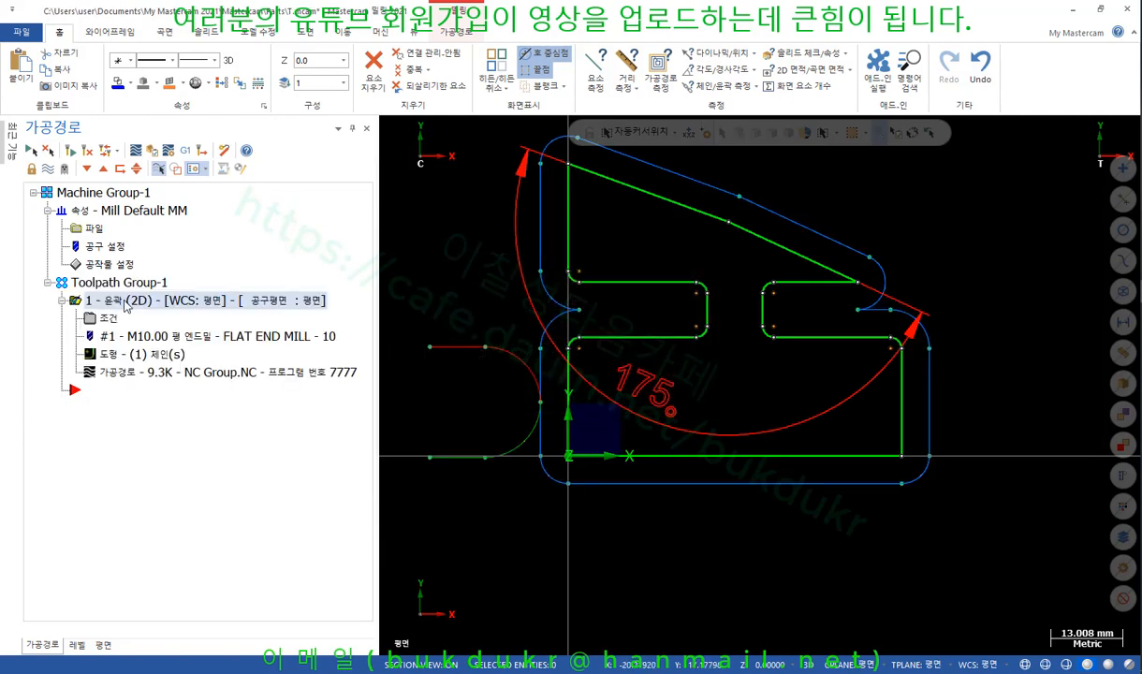
right_click(155, 421)
left_click(214, 479)
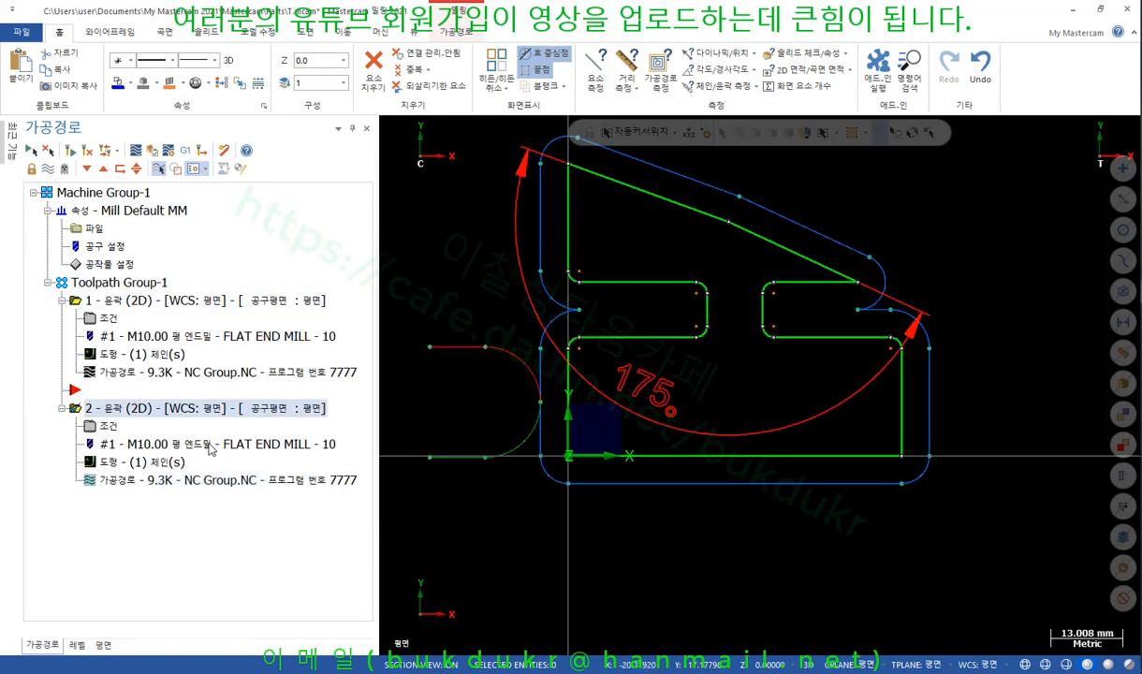
Step: Turn off 앞으로 찾기 in the copied contour operation's cut parameters and regenerate its toolpath
left_click(111, 425)
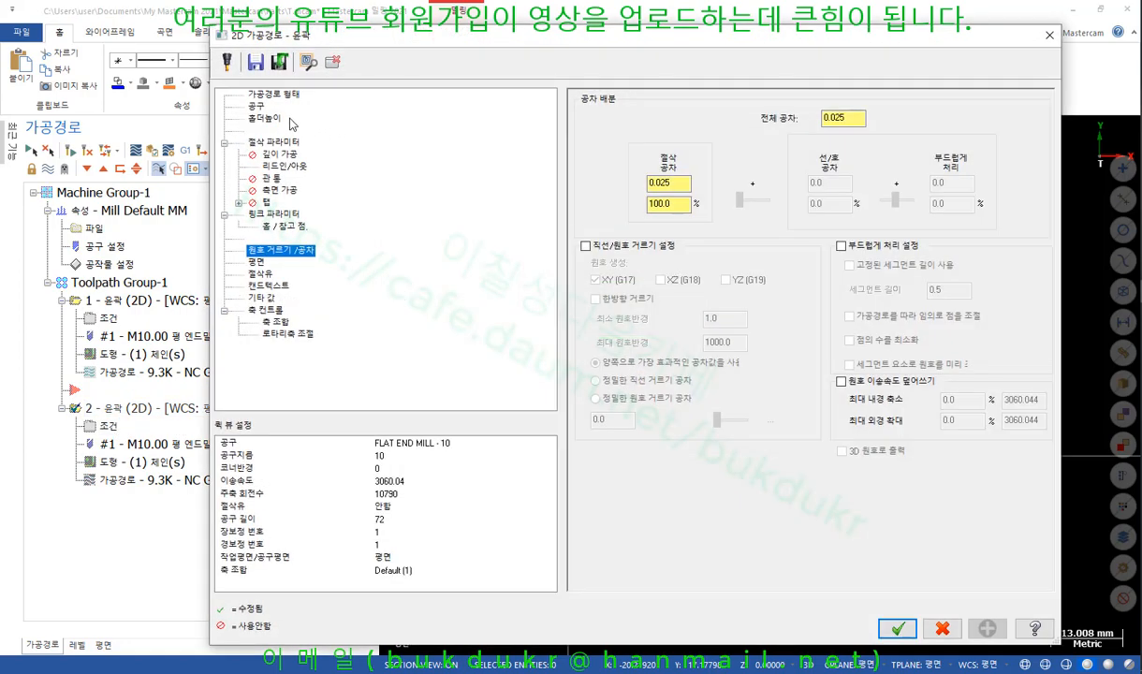
left_click(272, 141)
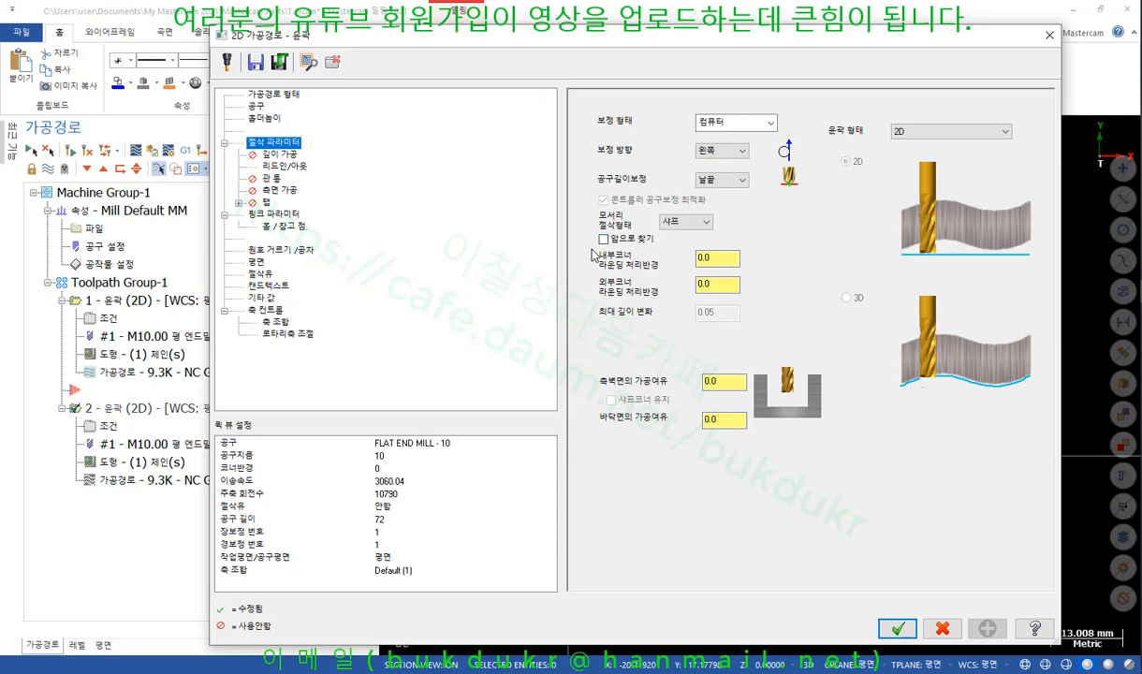
left_click(897, 630)
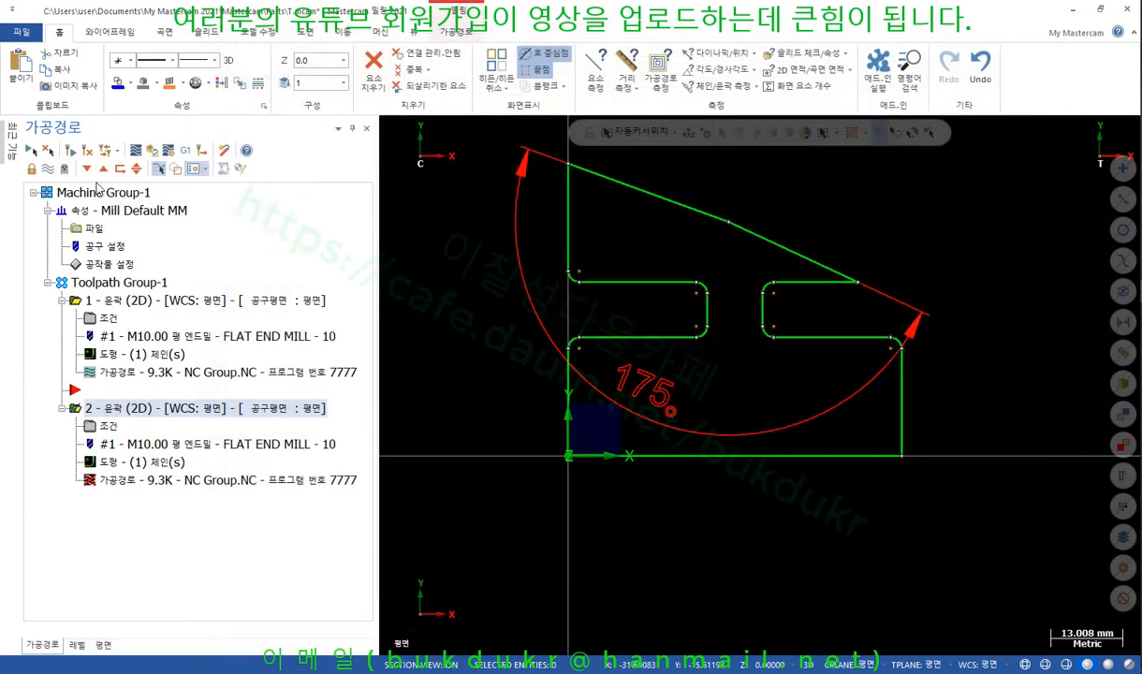
left_click(71, 153)
scroll(642, 408, "down", 1)
scroll(609, 231, "up", 1)
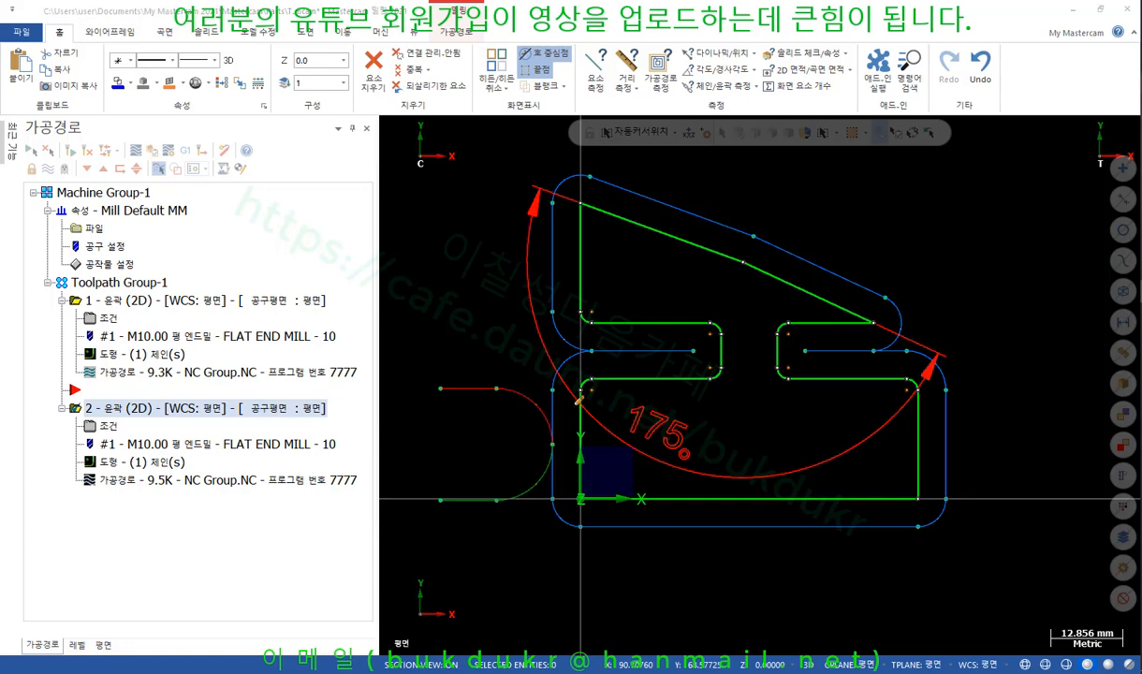
Step: Mark the toolpath's entry into both slots with pen arrows, close the pen, and select the first contour operation for comparison
left_click_drag(554, 361, 643, 362)
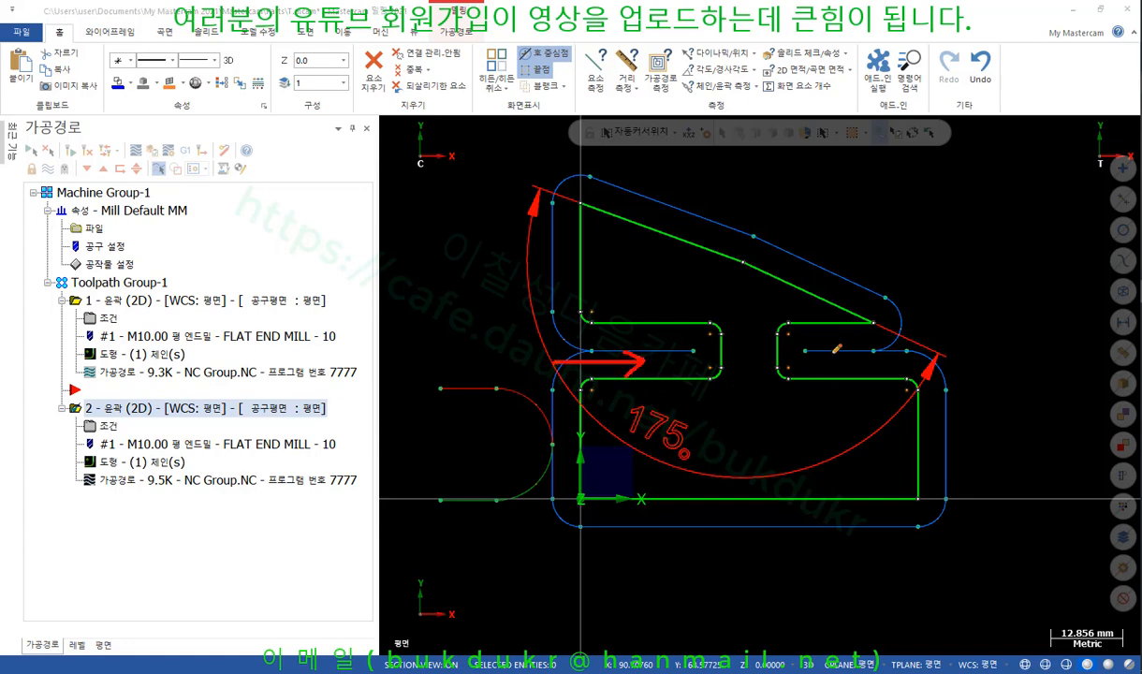
mouse_move(880, 348)
left_mouse_down()
mouse_move(812, 347)
mouse_move(829, 354)
left_mouse_up()
right_click(889, 198)
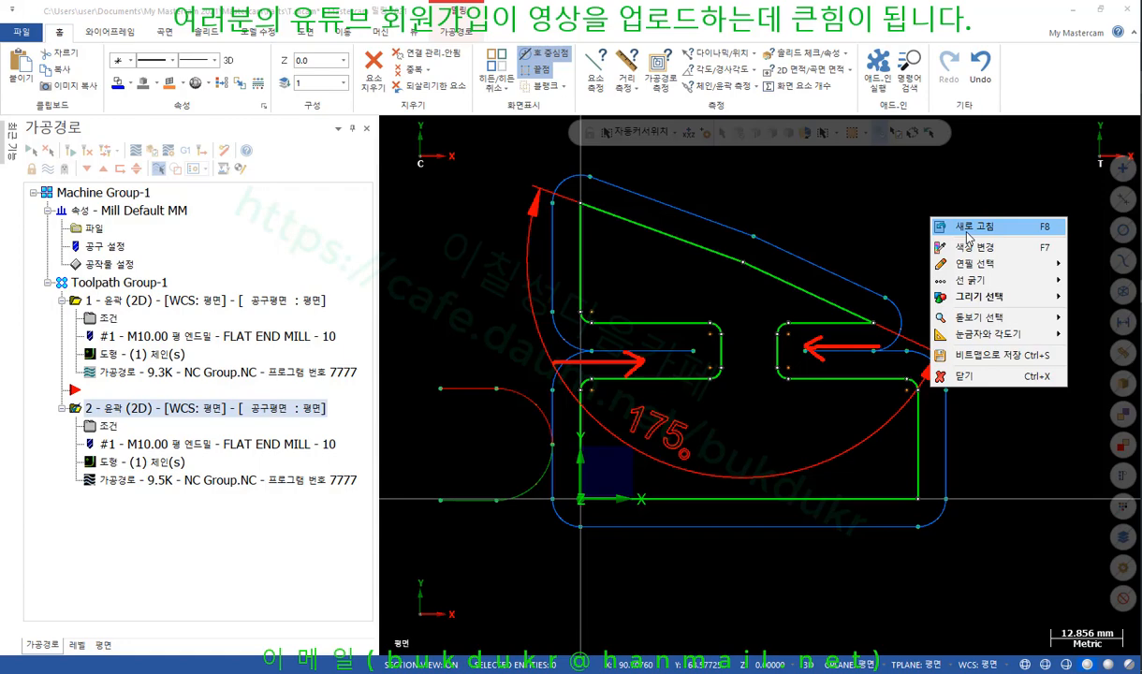
left_click(946, 365)
left_click(164, 301)
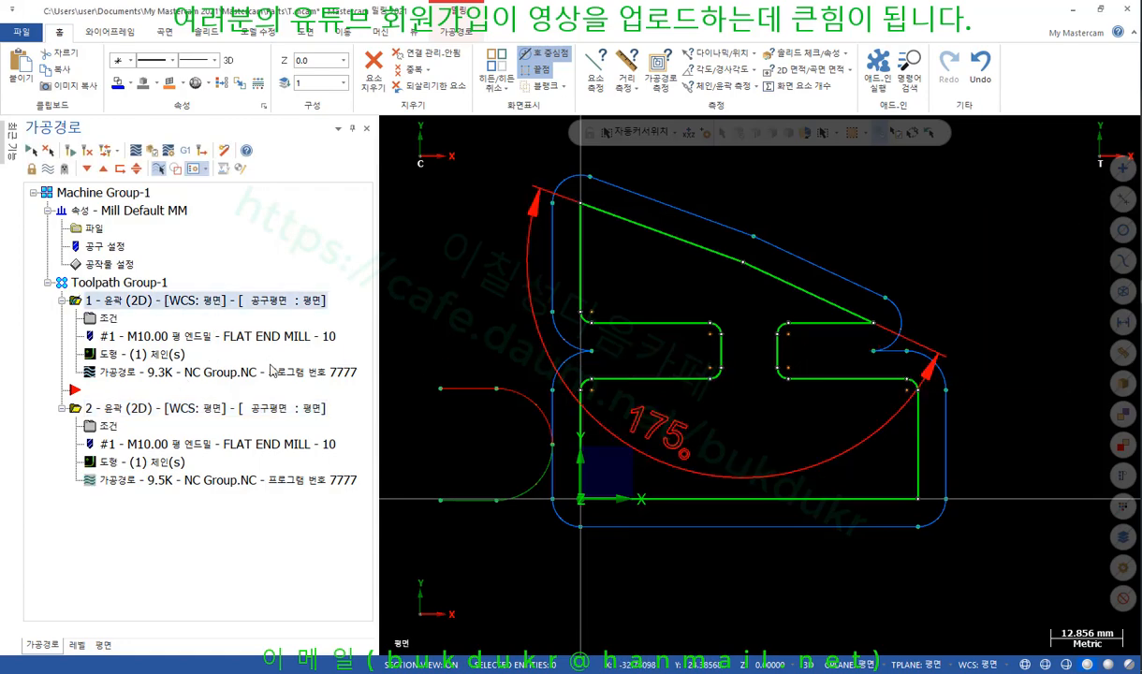
Step: Open the second contour operation's cut parameters, outline the unchecked 앞으로 찾기 option with the pen, and close the pen
left_click(136, 411)
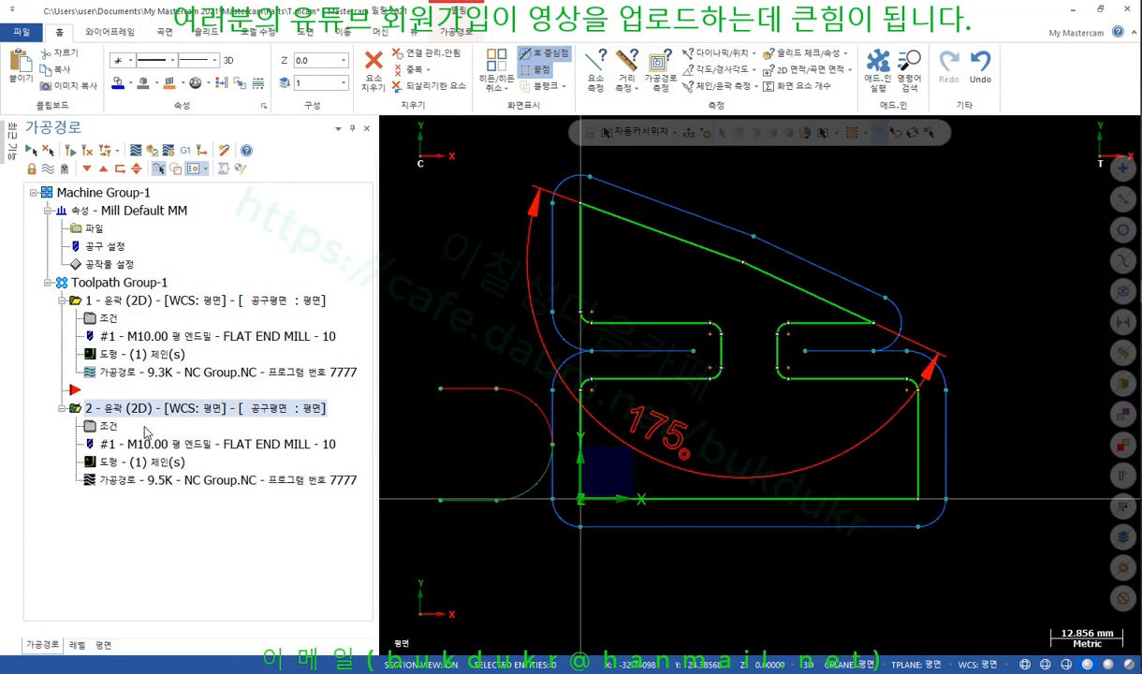
left_click(111, 426)
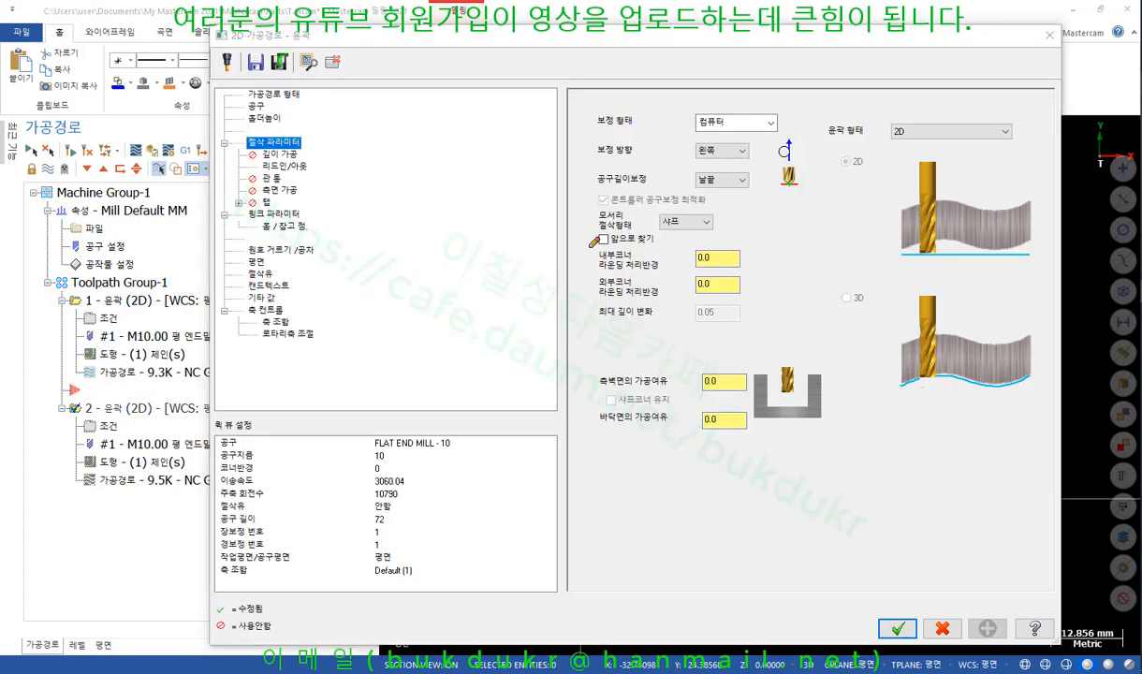
mouse_move(593, 244)
left_mouse_down()
mouse_move(666, 243)
mouse_move(645, 230)
mouse_move(595, 238)
left_mouse_up()
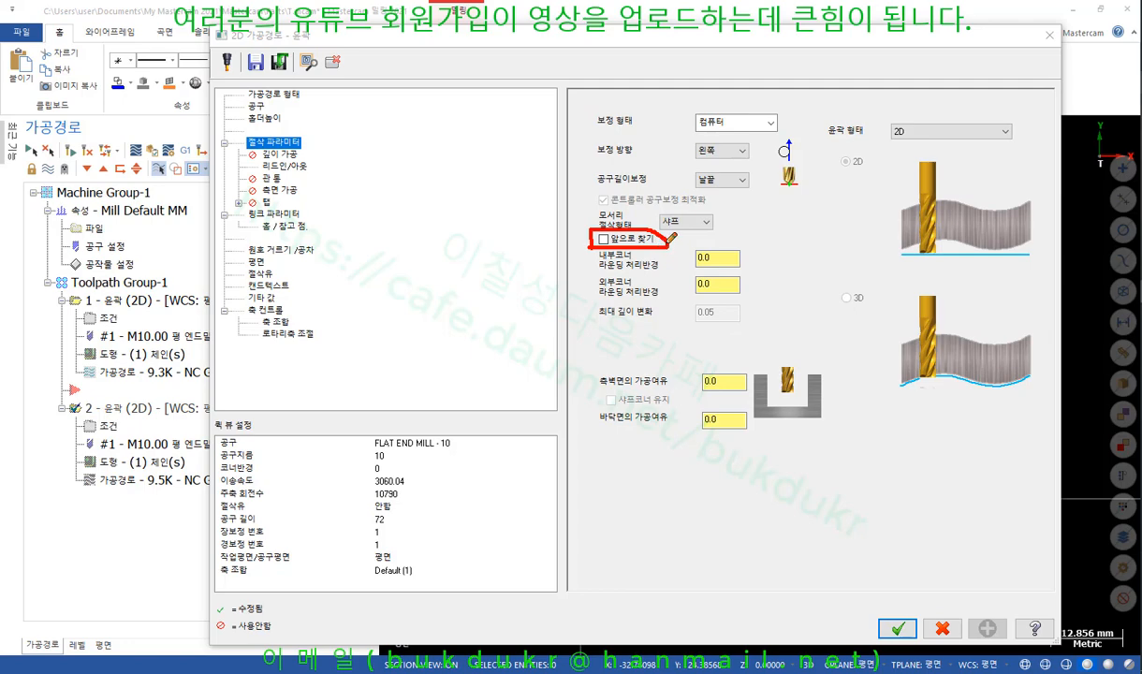
left_click_drag(666, 243, 731, 243)
left_click_drag(730, 244, 740, 242)
right_click(824, 221)
left_click(880, 296)
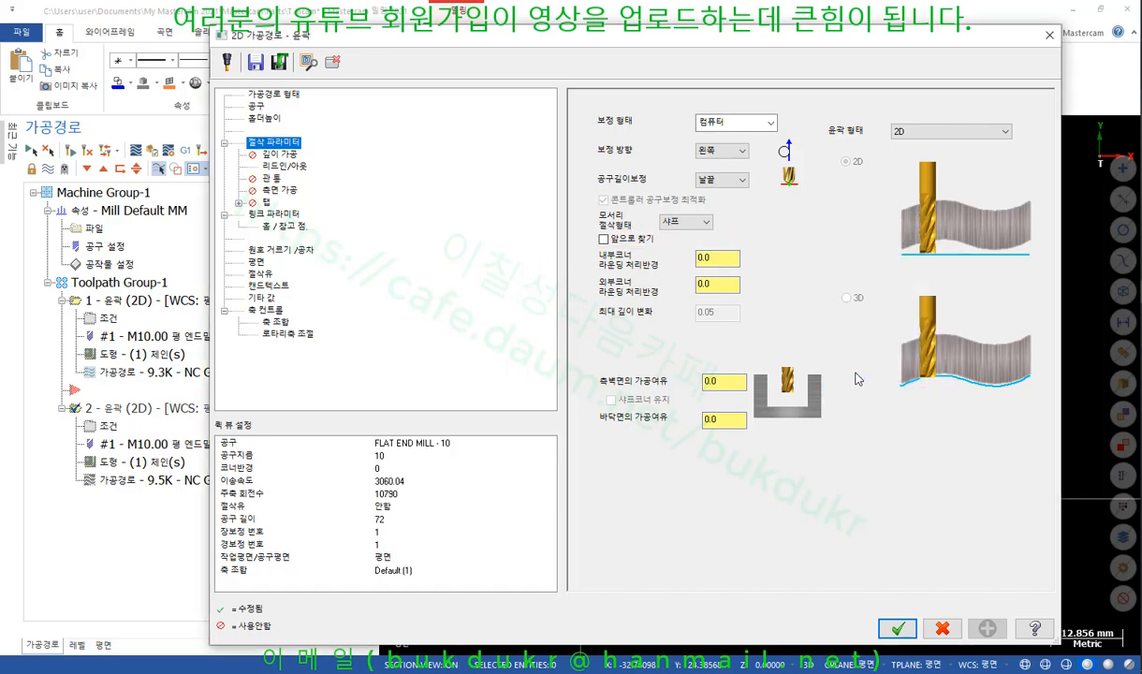
Step: Switch to the Mastercam 2021 textbook PDF in Acrobat and find the 전체 경로 찾기 explanation, item 6 of the cut parameters
key("alt+Tab")
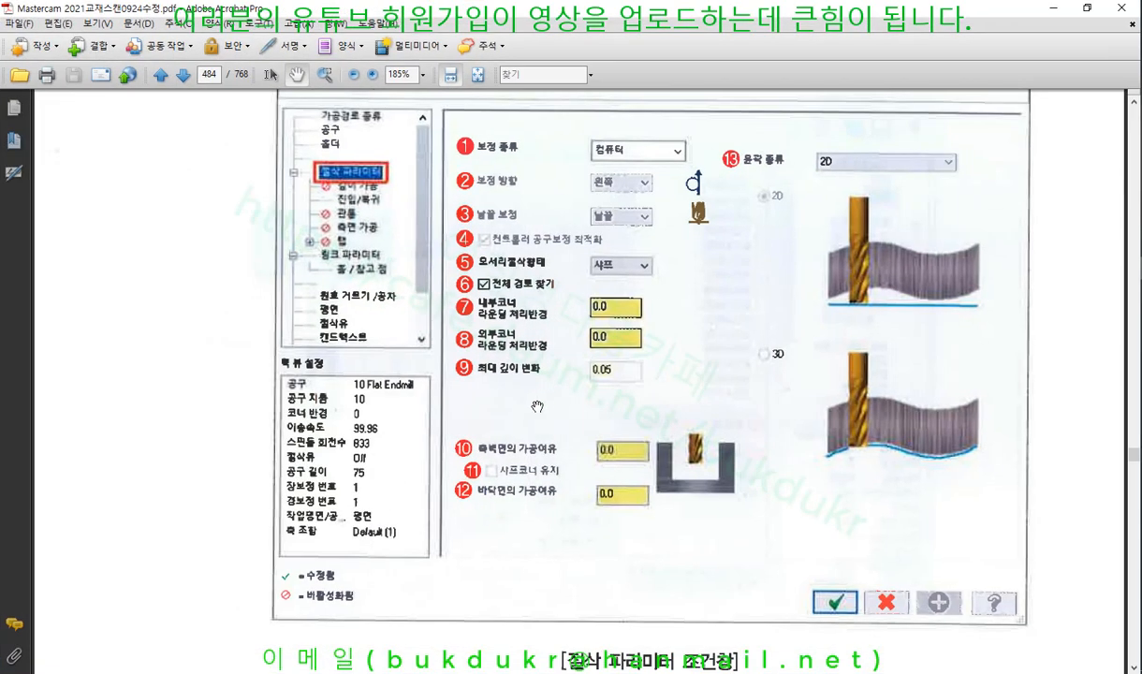
scroll(535, 408, "down", 8)
scroll(555, 405, "down", 15)
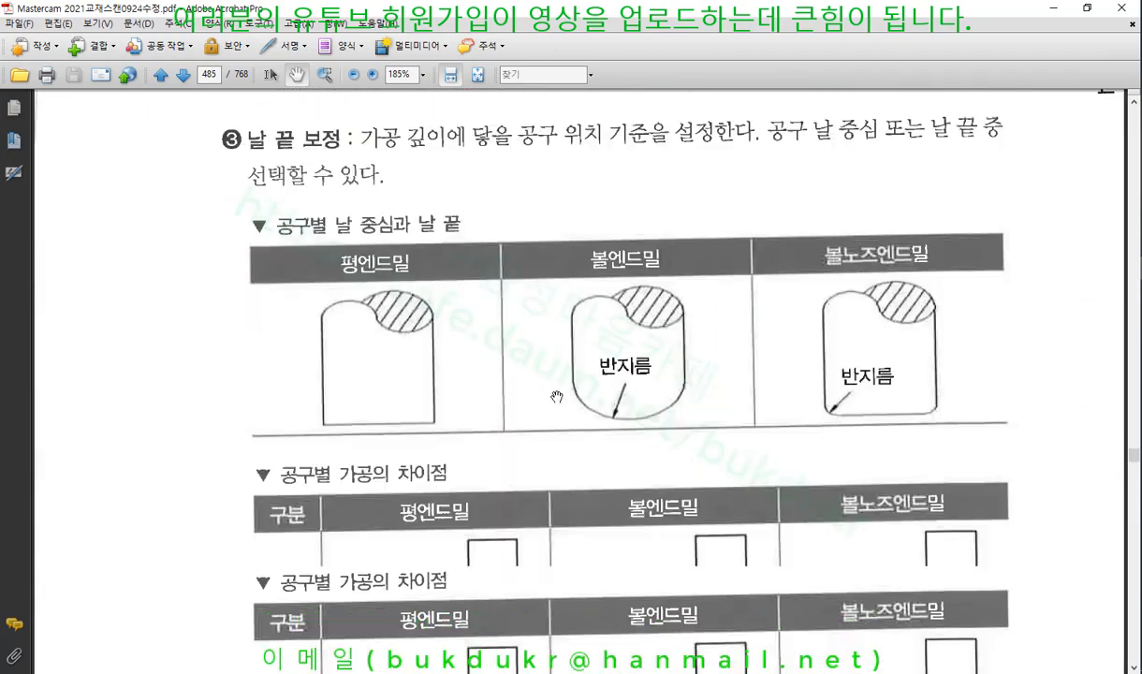
scroll(558, 396, "up", 5)
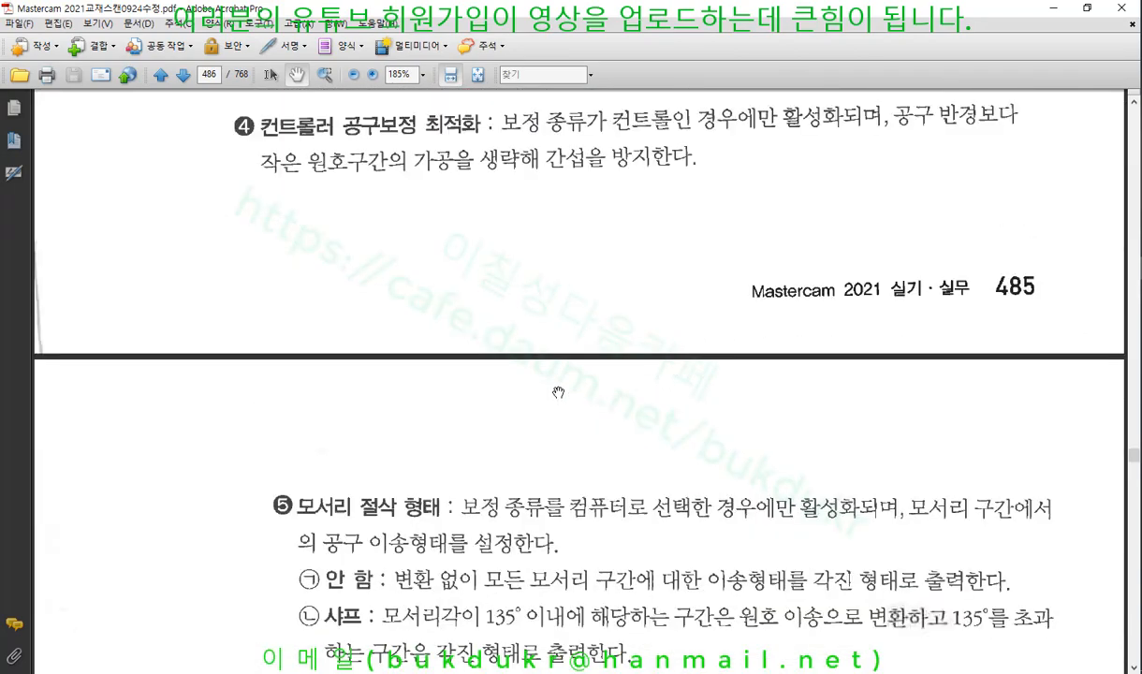
scroll(558, 392, "down", 4)
scroll(558, 392, "up", 6)
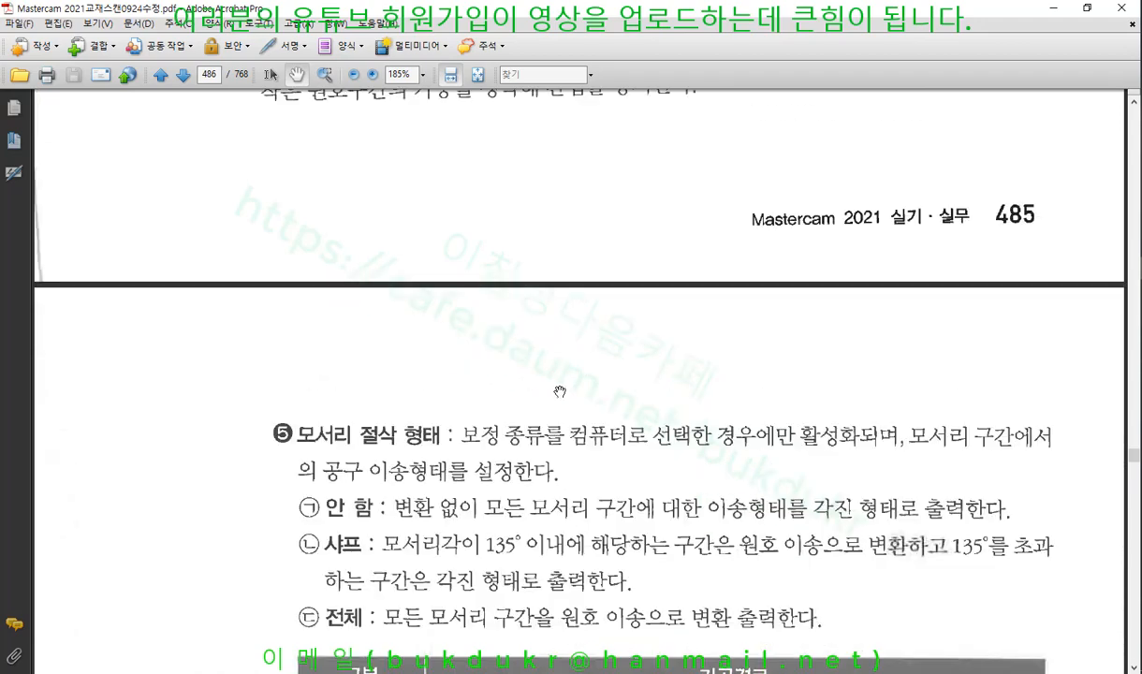
scroll(560, 391, "down", 5)
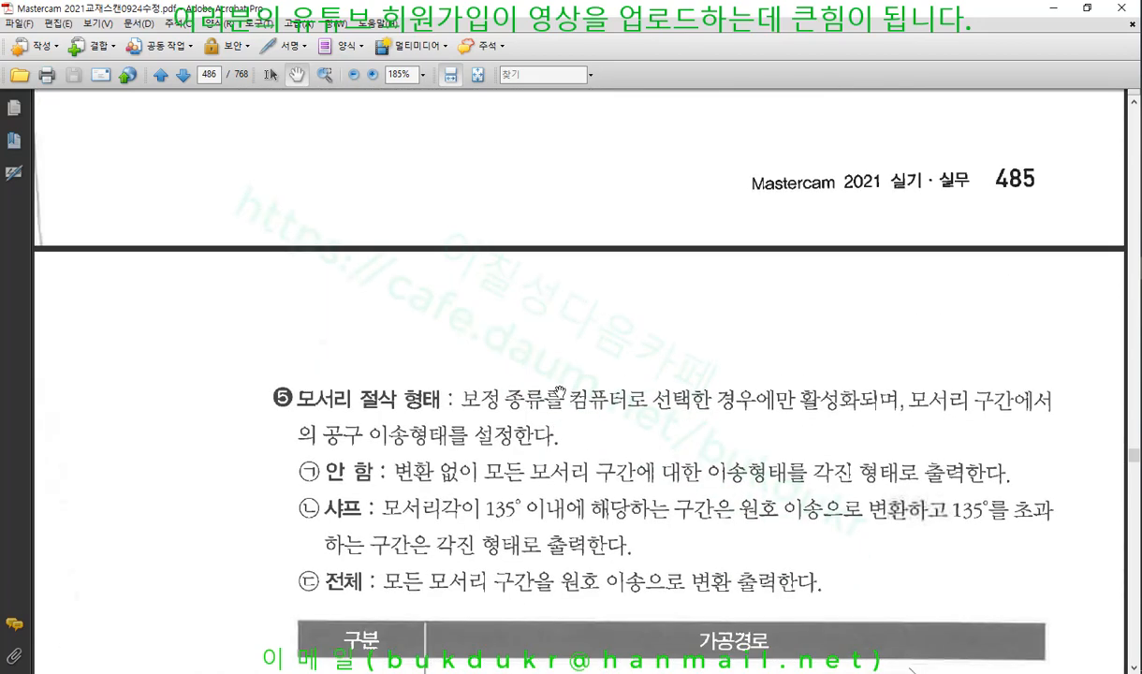
scroll(560, 388, "down", 10)
scroll(559, 386, "down", 4)
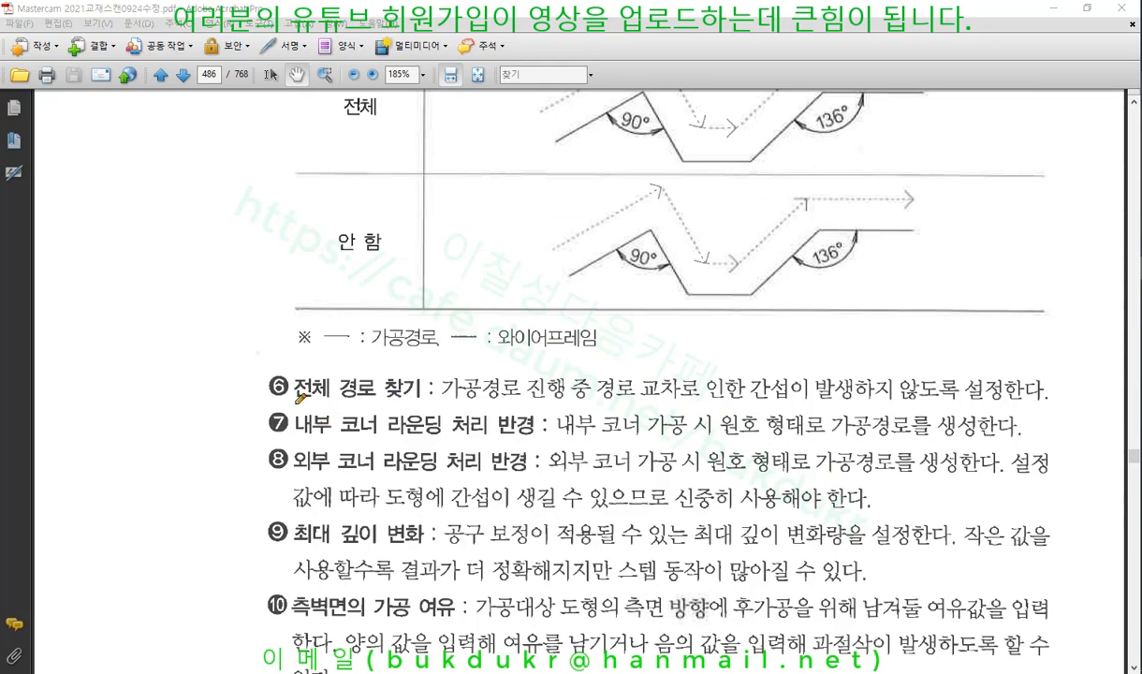
Step: Underline the 전체 경로 찾기 explanation with the pen, circle its words about interference occurring, and close the pen
left_click_drag(293, 403, 1042, 387)
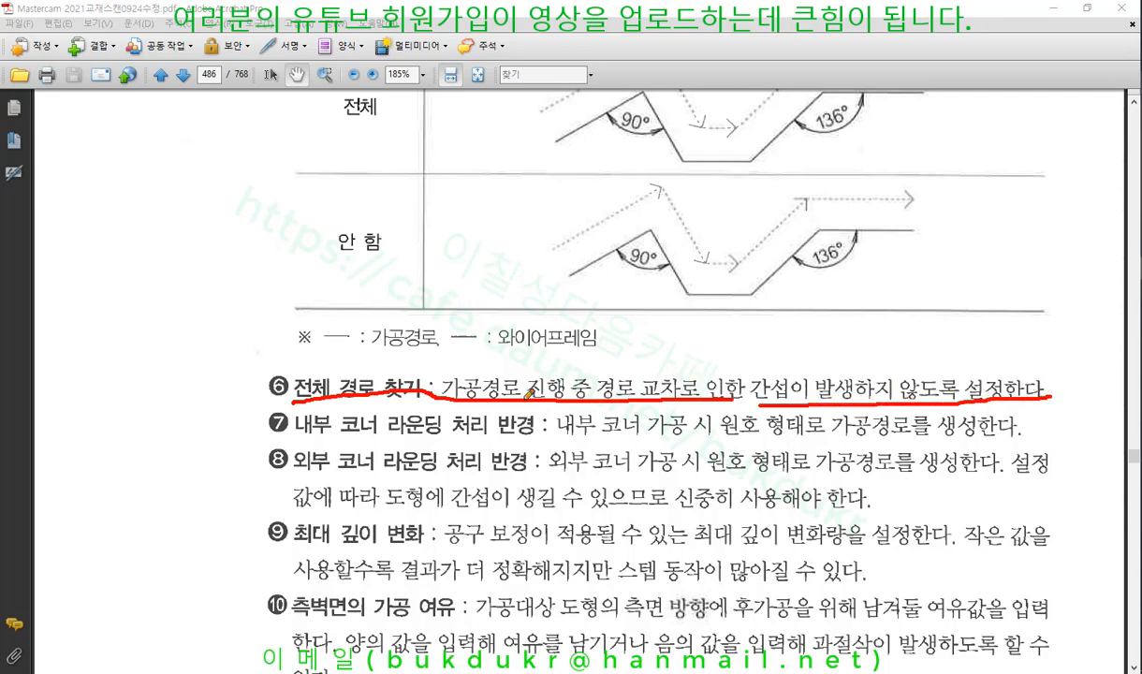
mouse_move(700, 394)
left_mouse_down()
mouse_move(716, 365)
mouse_move(760, 396)
mouse_move(807, 365)
mouse_move(848, 393)
left_mouse_up()
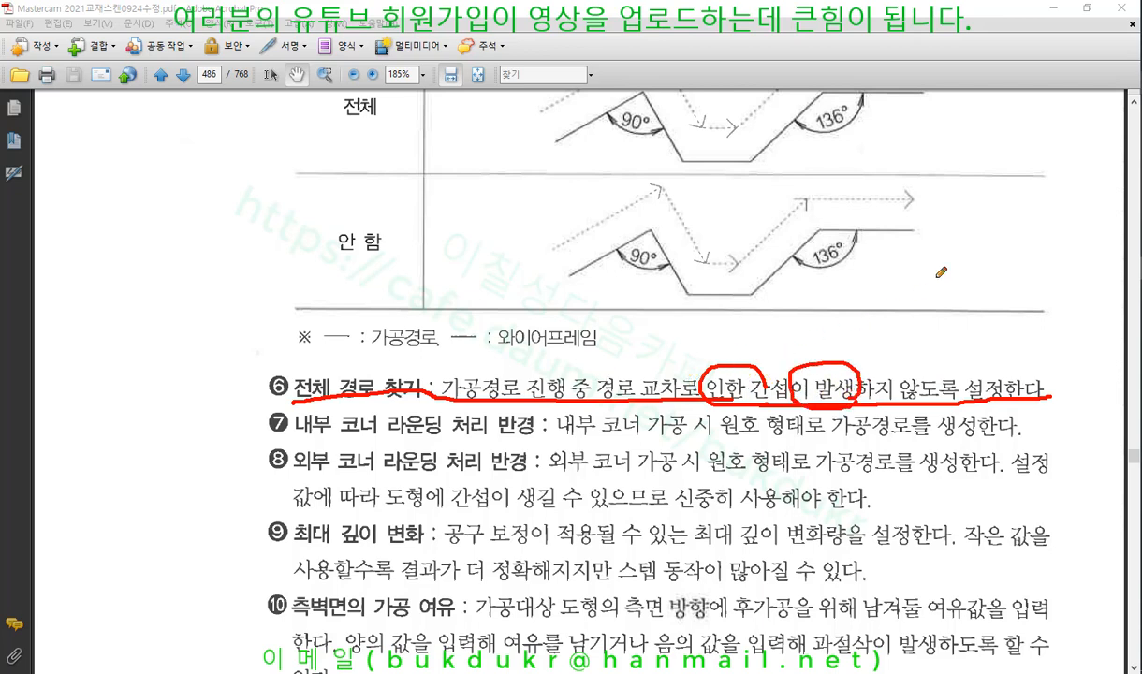
right_click(911, 240)
left_click(959, 397)
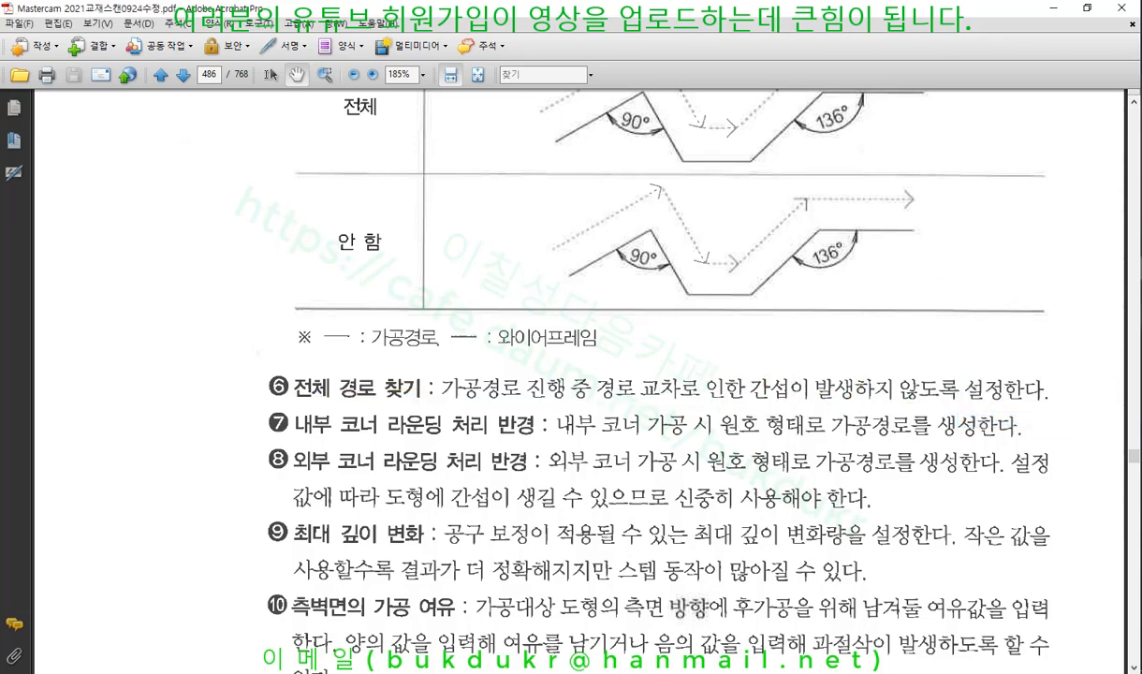
Step: Switch back to Mastercam, examine the 내부코너 라운딩 처리반경 setting, and close the contour parameters without saving
key("alt+Tab")
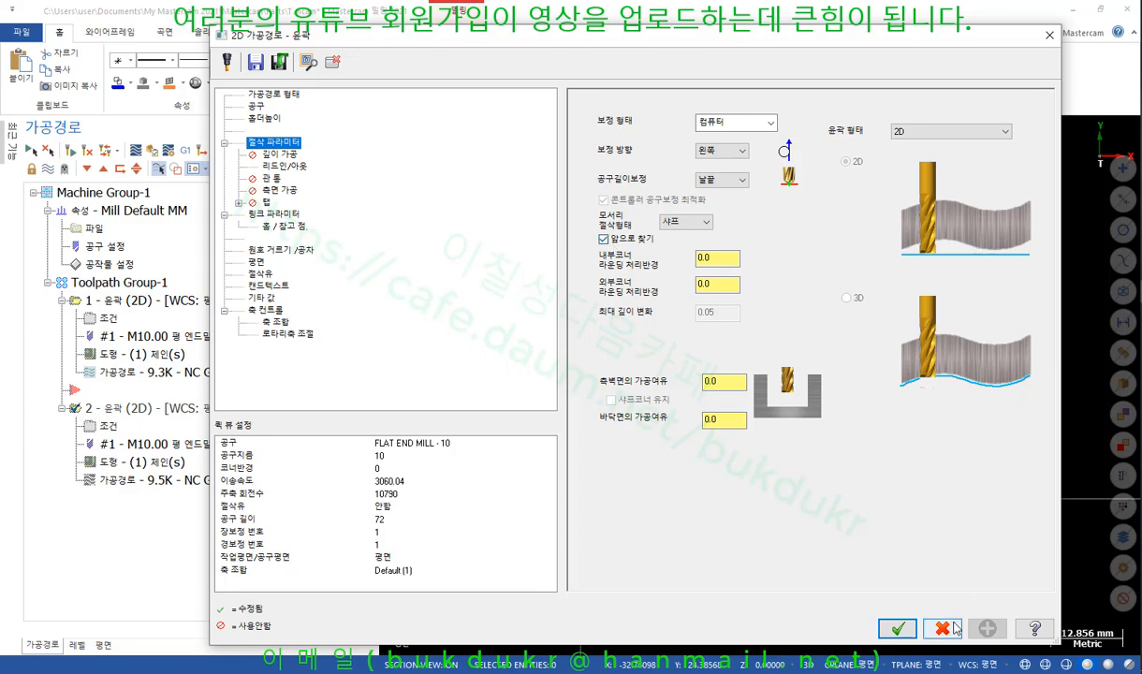
left_click(727, 258)
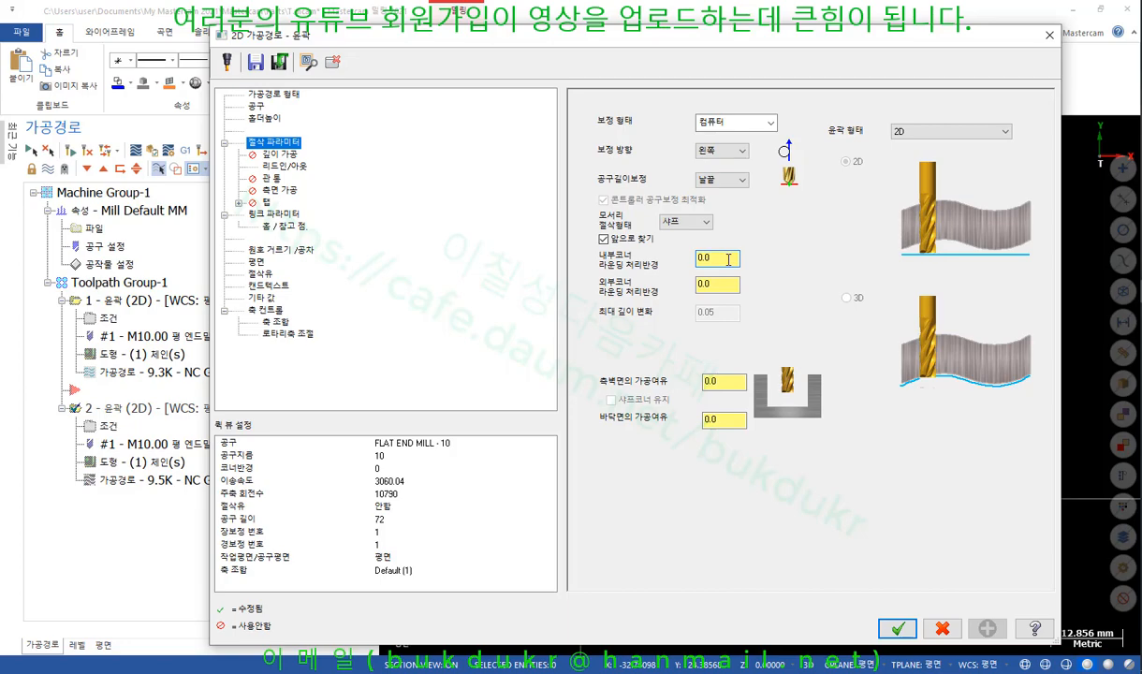
left_click(953, 630)
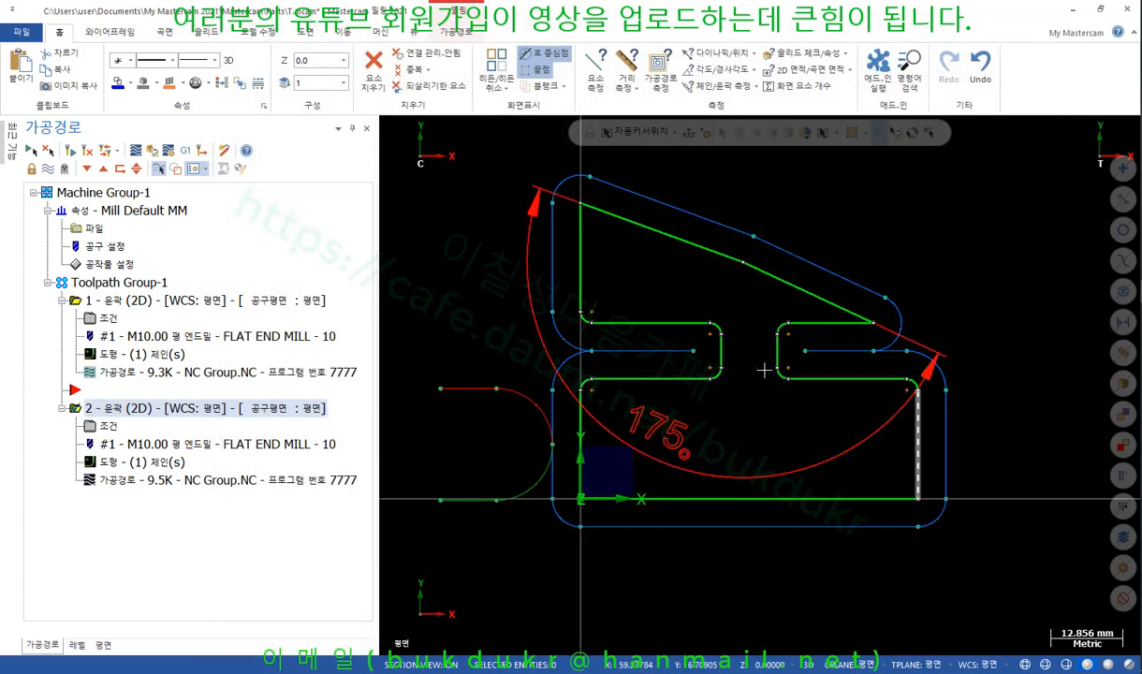
scroll(801, 370, "down", 1)
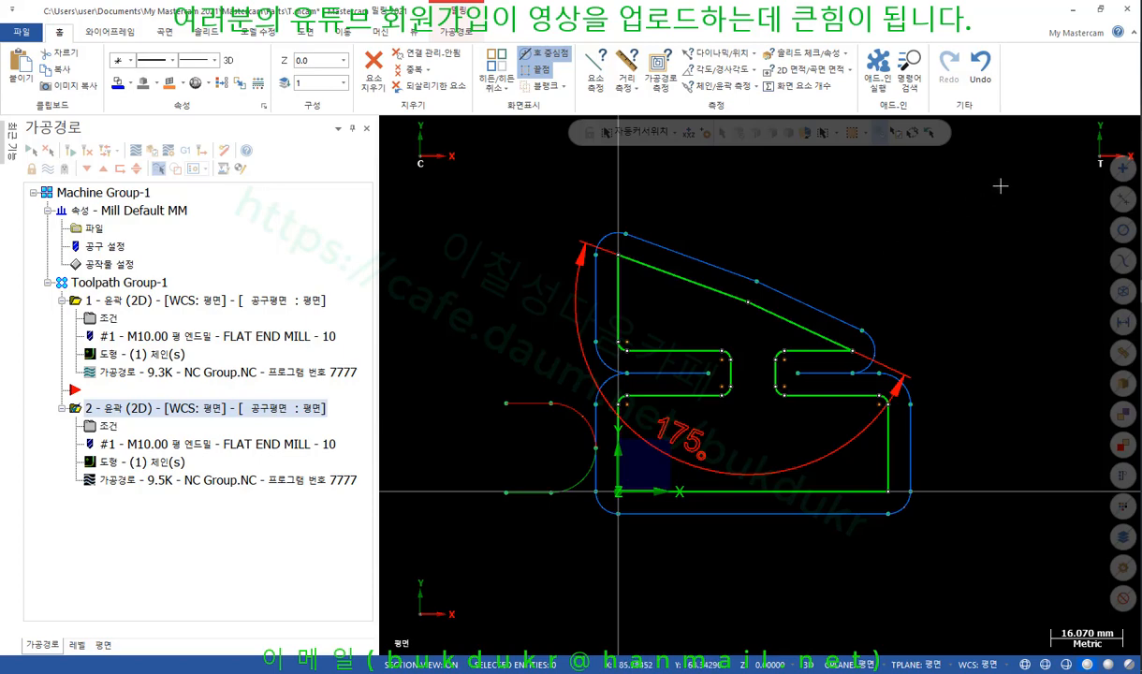
scroll(941, 179, "up", 1)
left_click_drag(989, 185, 403, 628)
left_click(420, 614)
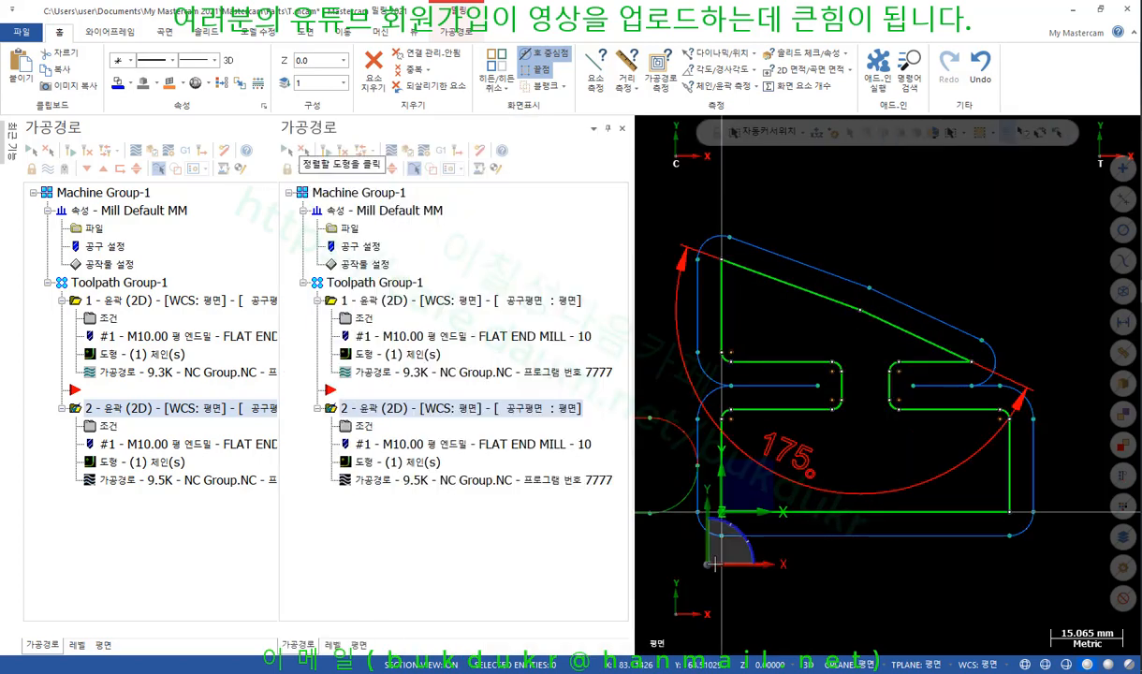
key("Escape")
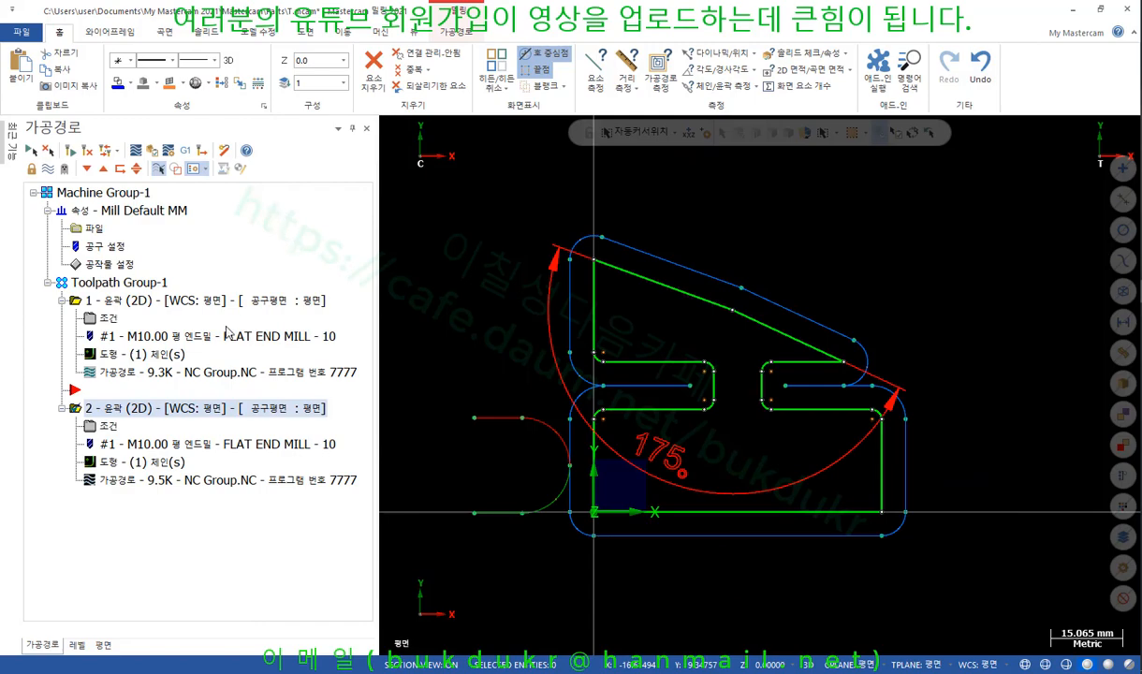
Step: Display the toolpaths of the whole toolpath group and delete the entire chained green slotted profile geometry
left_click(119, 286)
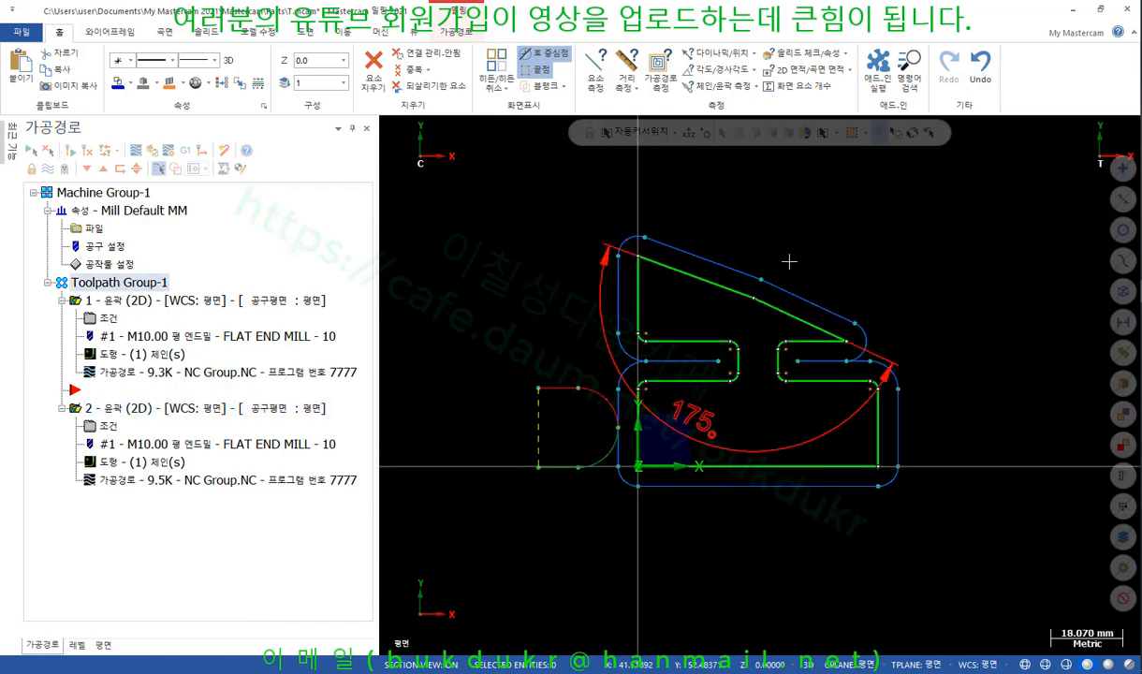
scroll(792, 263, "down", 1)
left_click(730, 294)
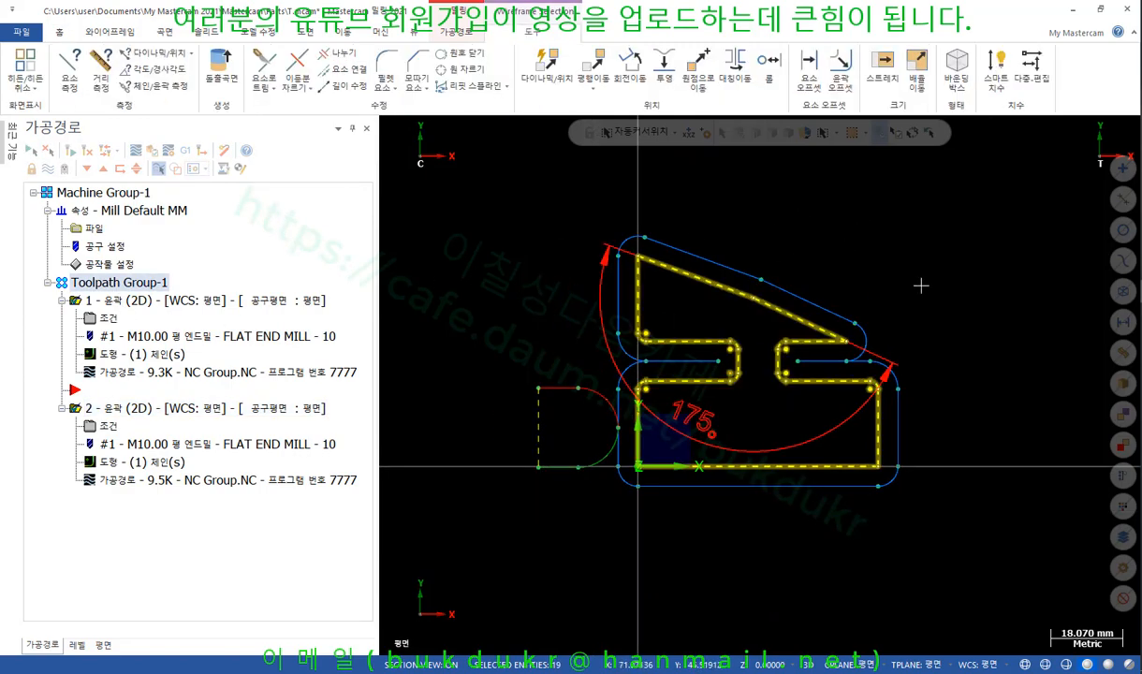
key("Delete")
left_click(245, 274)
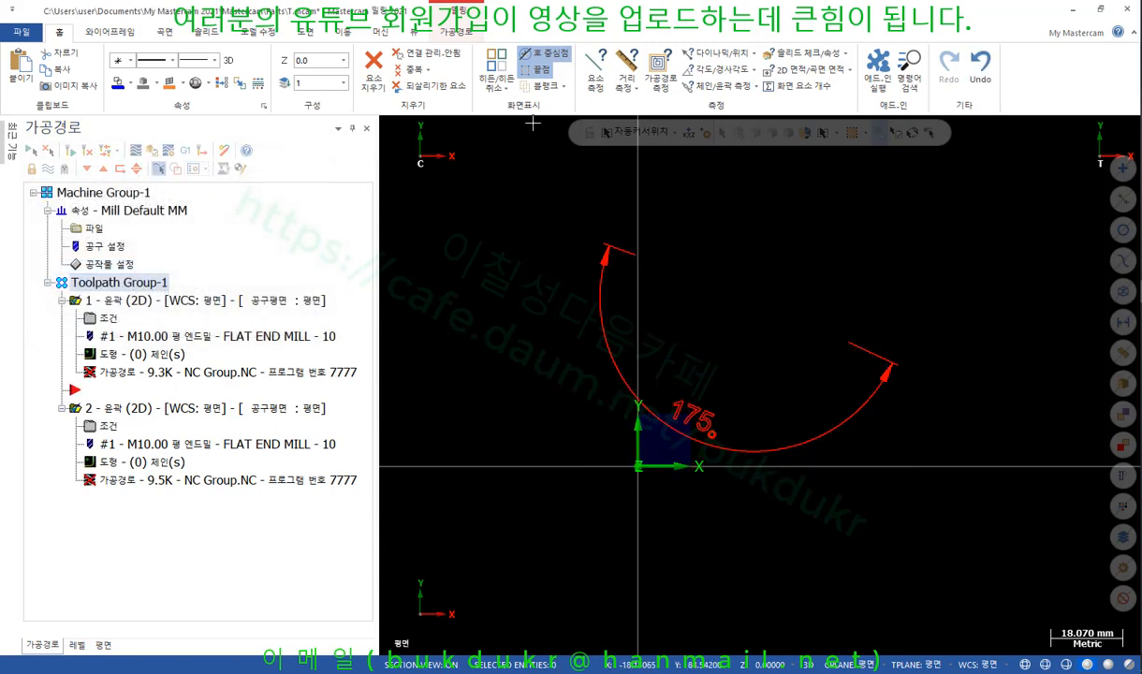
Step: Draw a rectangle from the origin toward positive X and Y, with 중심에 고정 turned off
left_click(120, 32)
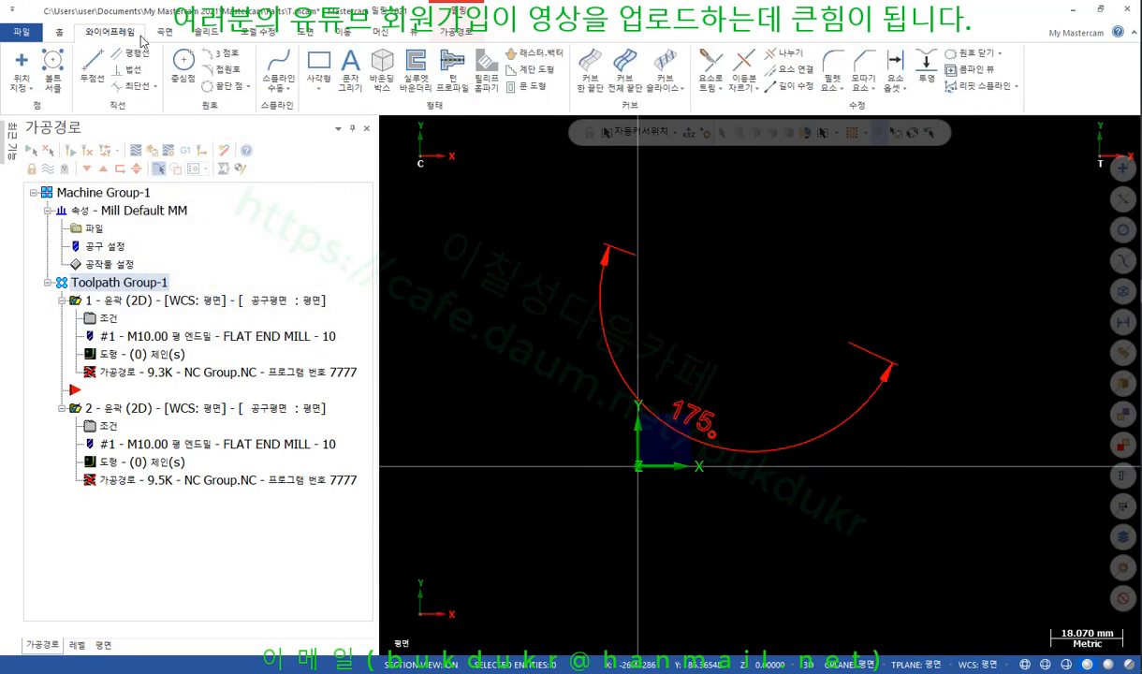
left_click(318, 67)
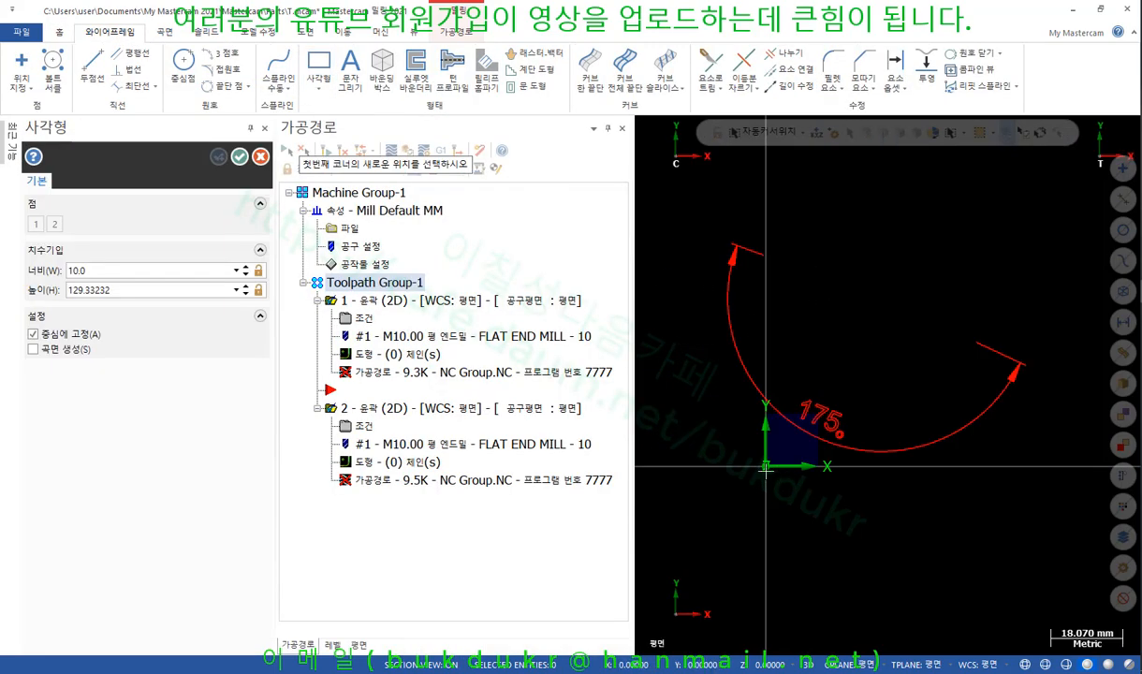
scroll(704, 449, "down", 4)
scroll(703, 450, "up", 3)
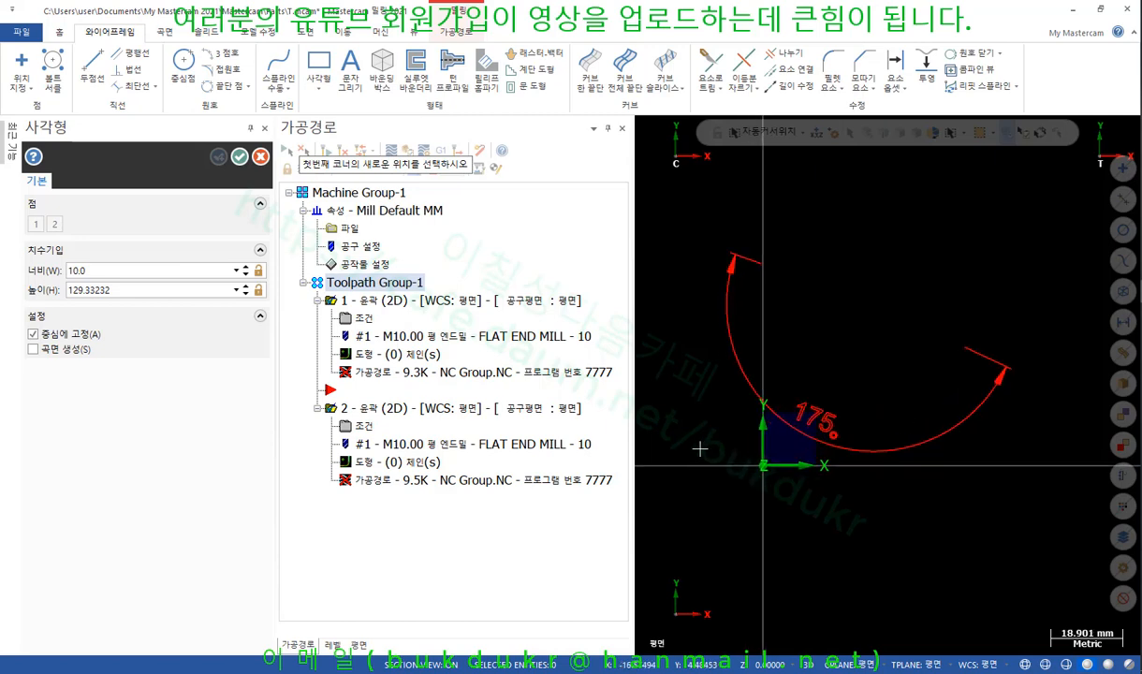
left_click(764, 465)
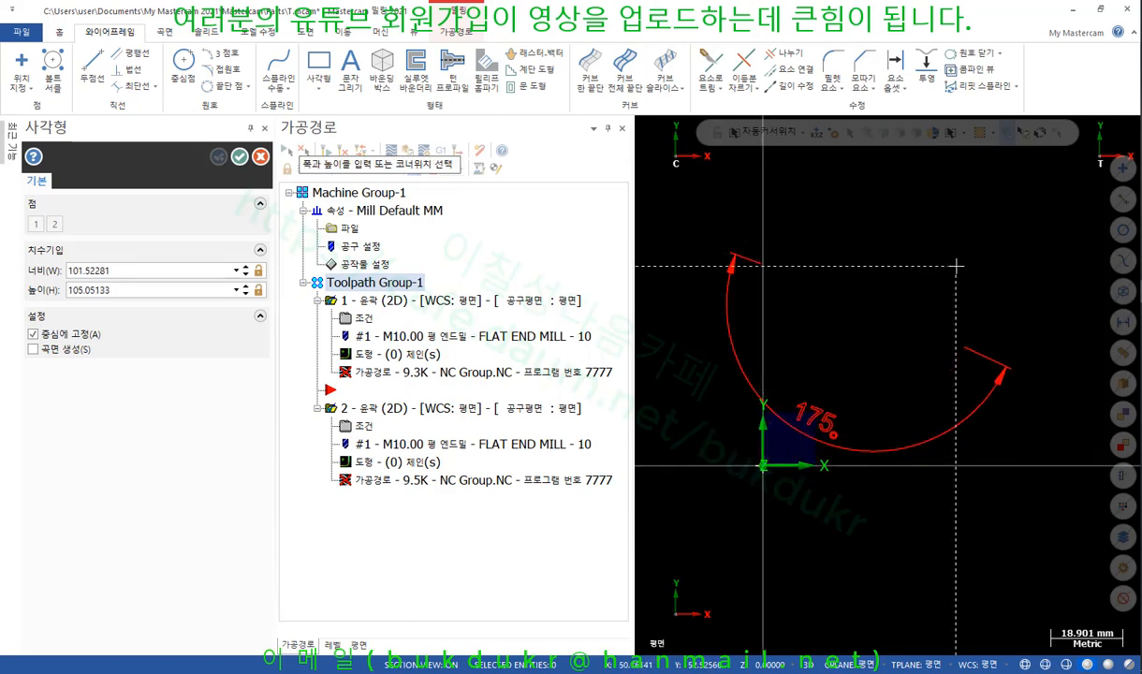
left_click(32, 333)
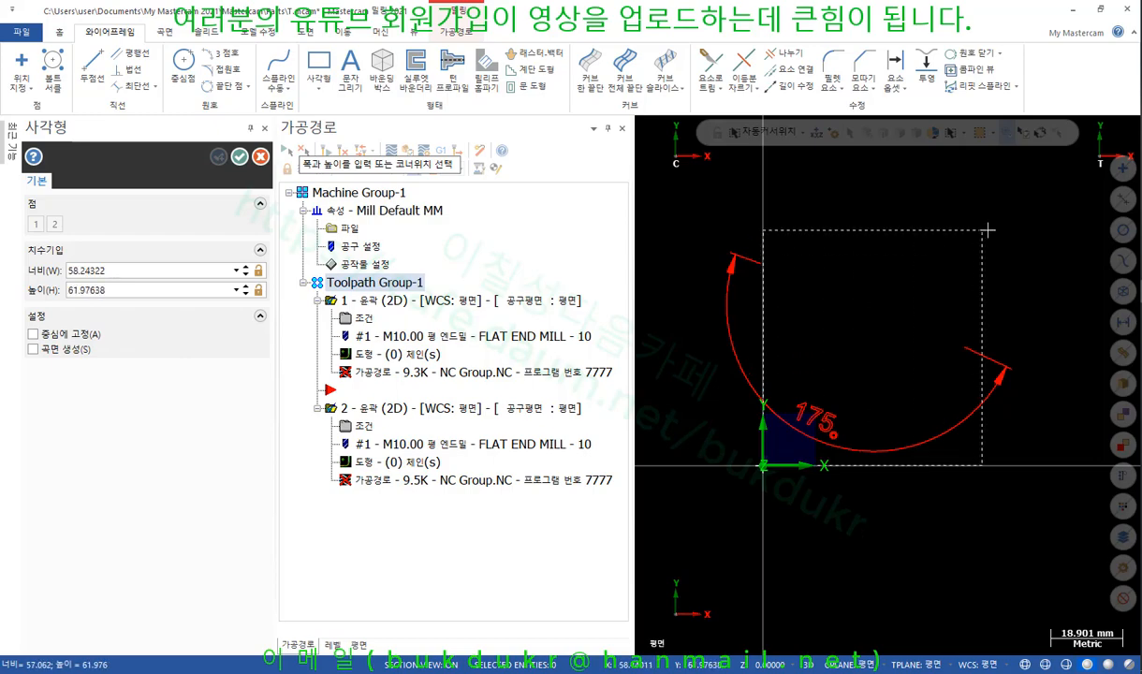
left_click(1020, 224)
left_click(239, 156)
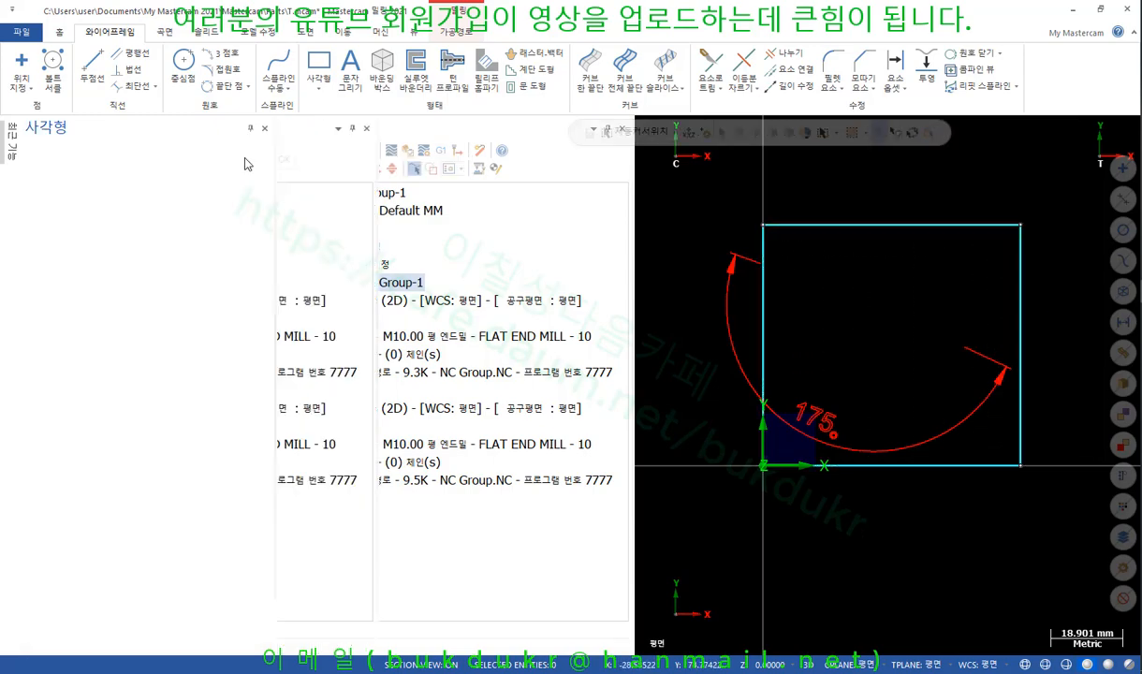
Step: Add the new rectangle as the chain of the first contour operation, starting from its vertical edge at the origin
left_click(119, 354)
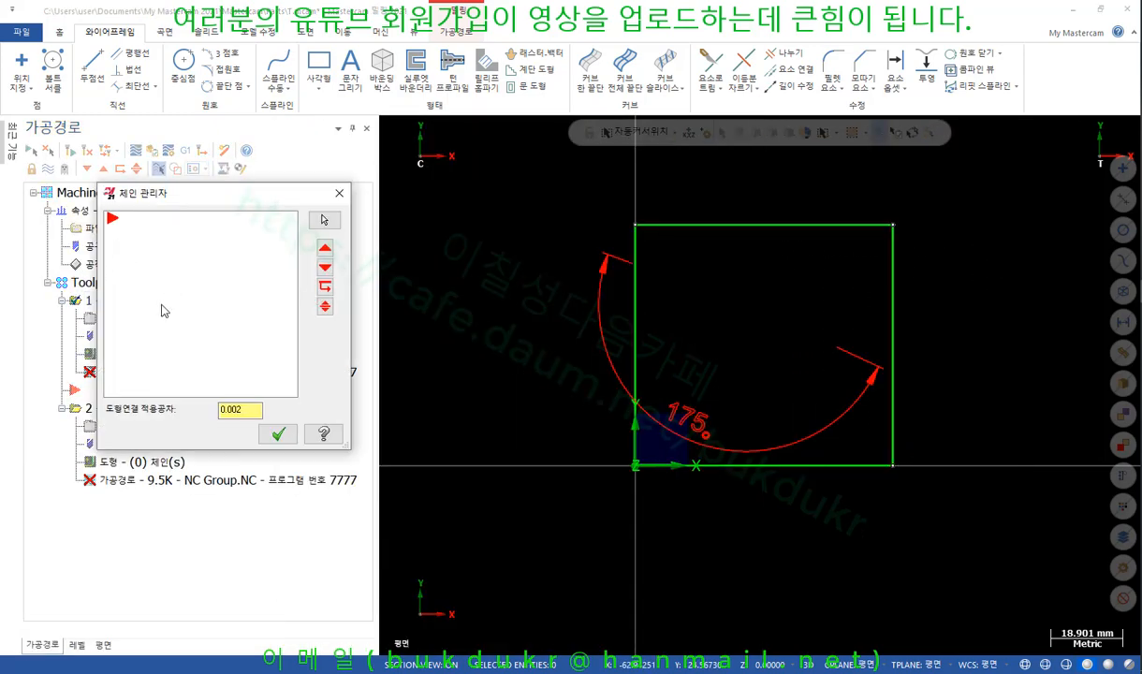
right_click(162, 306)
left_click(198, 314)
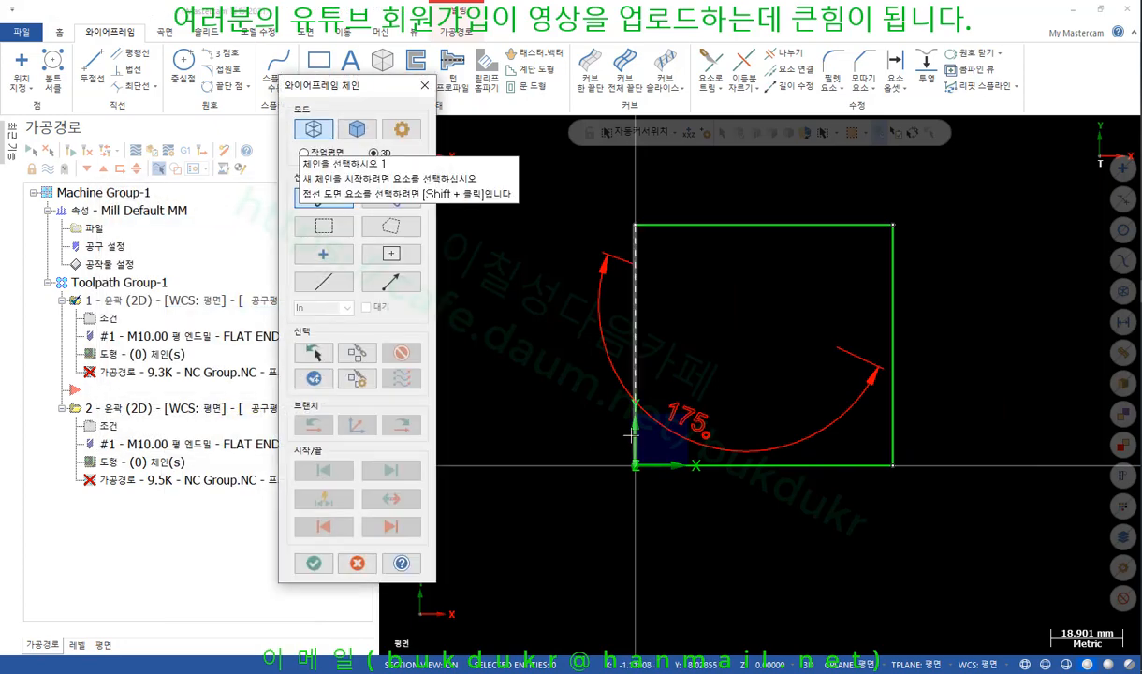
left_click(636, 426)
left_click(314, 562)
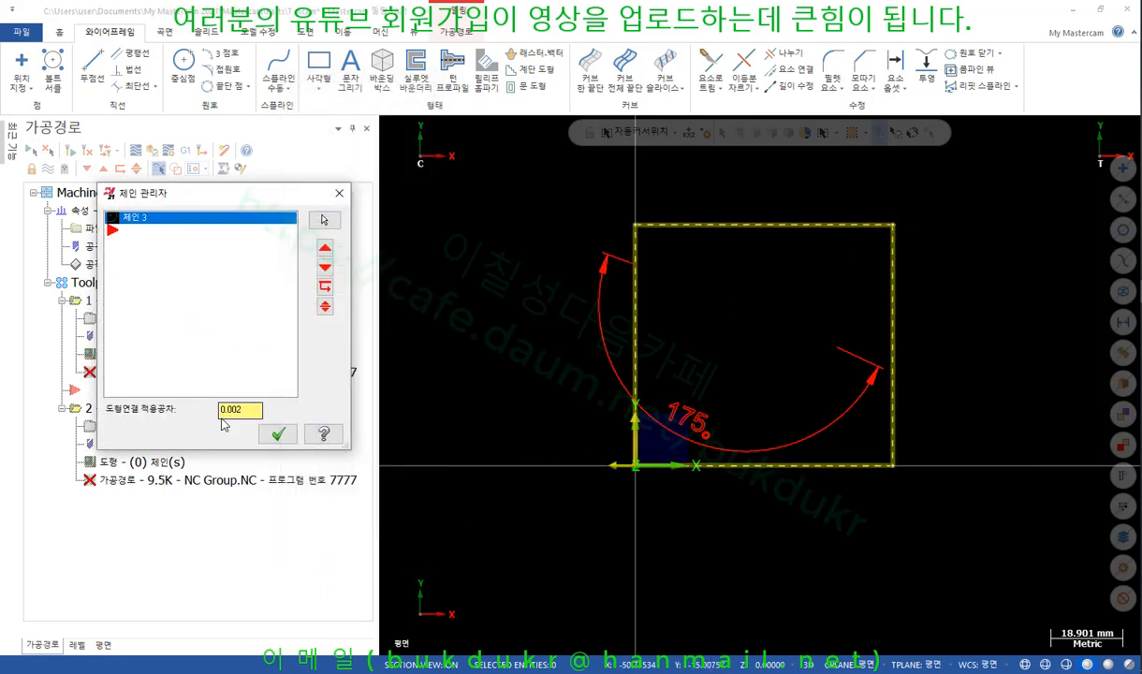
left_click(277, 436)
Step: Set the first contour operation's 보정 방향 to 오른쪽 and regenerate its toolpath inside the rectangle
left_click(109, 319)
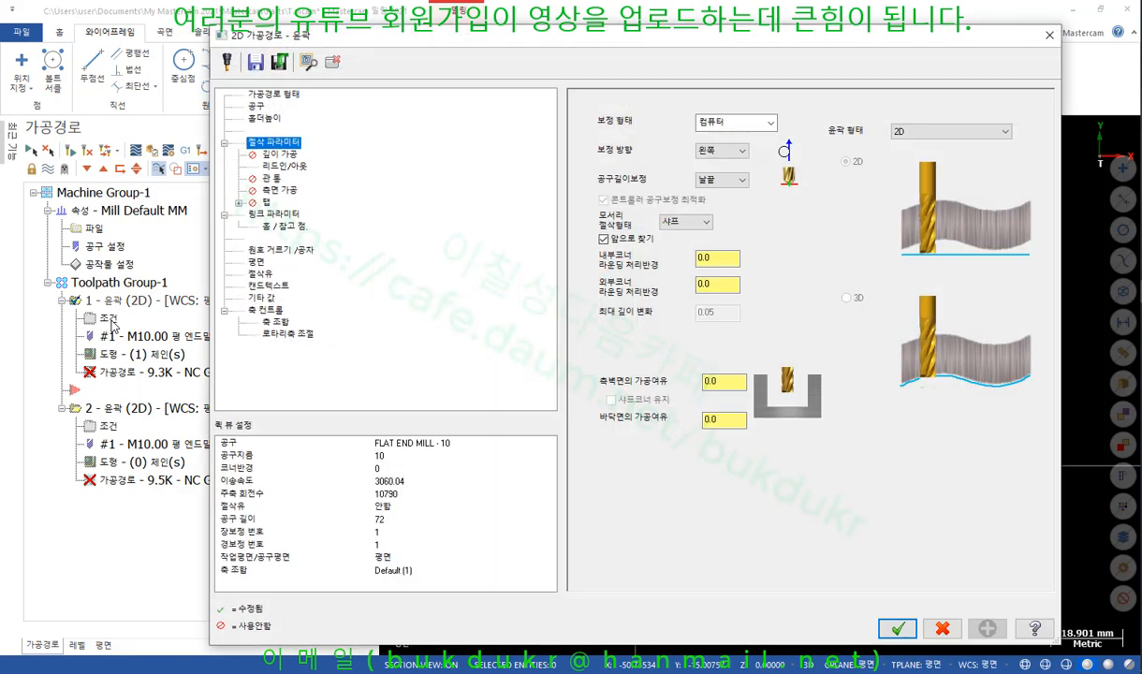
left_click(720, 151)
left_click(721, 172)
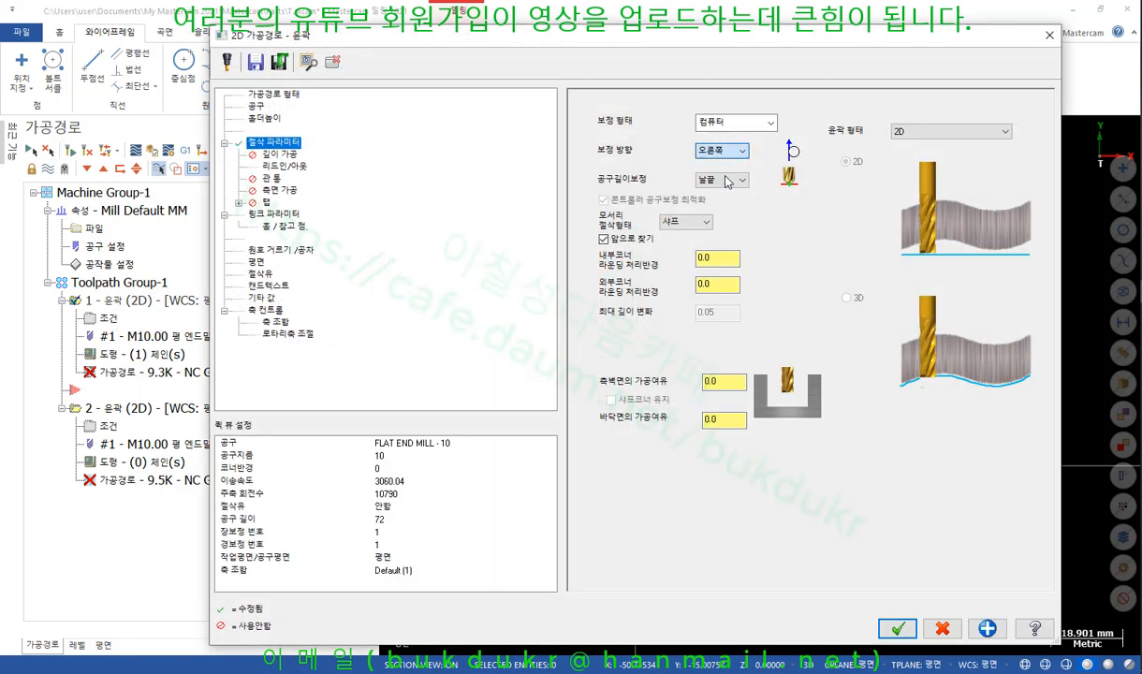
left_click(896, 628)
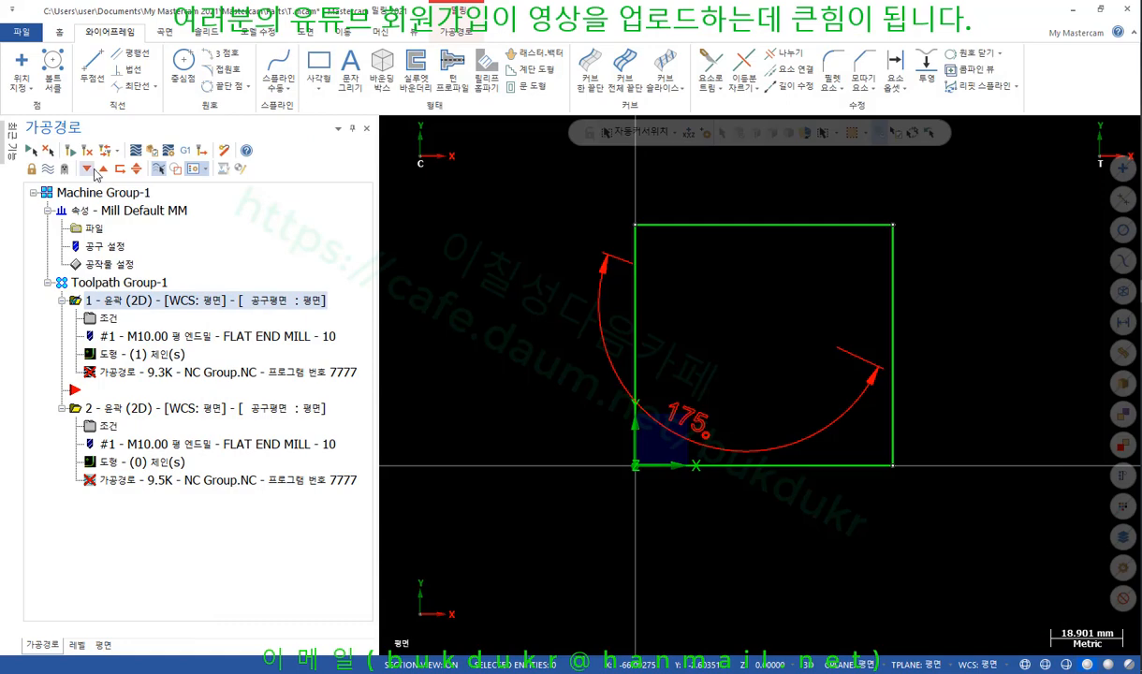
left_click(71, 150)
scroll(909, 387, "up", 3)
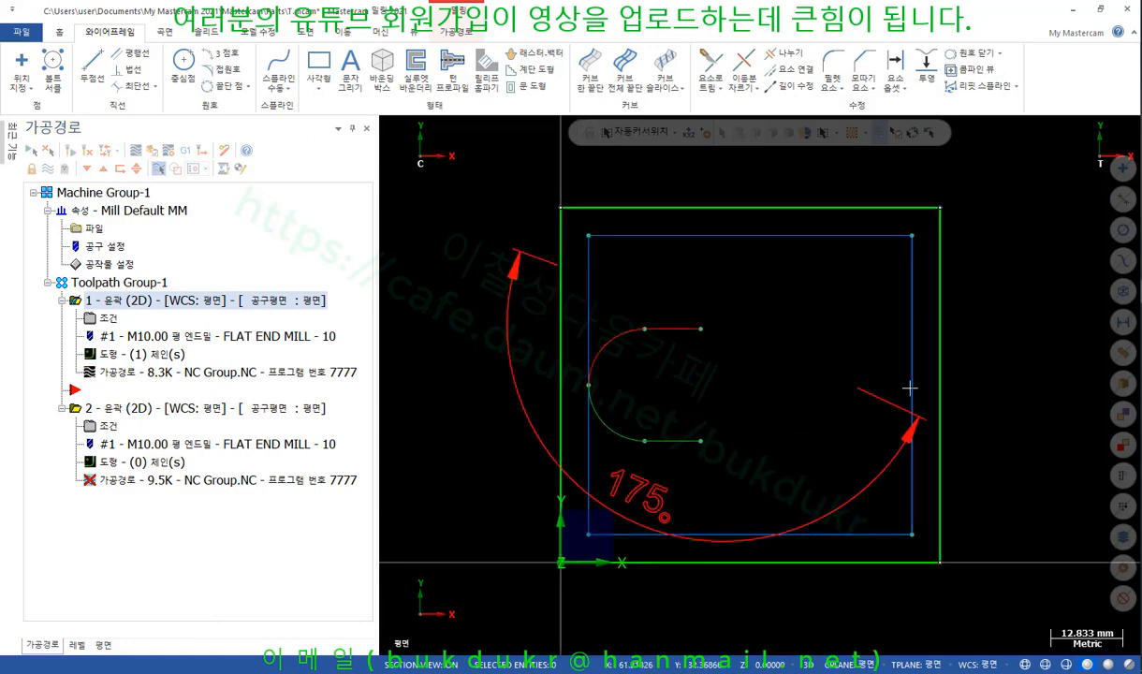
Step: Backplot the first contour operation with quick verification, advancing the tool around the inside of the rectangle
scroll(909, 388, "up", 1)
left_click(135, 149)
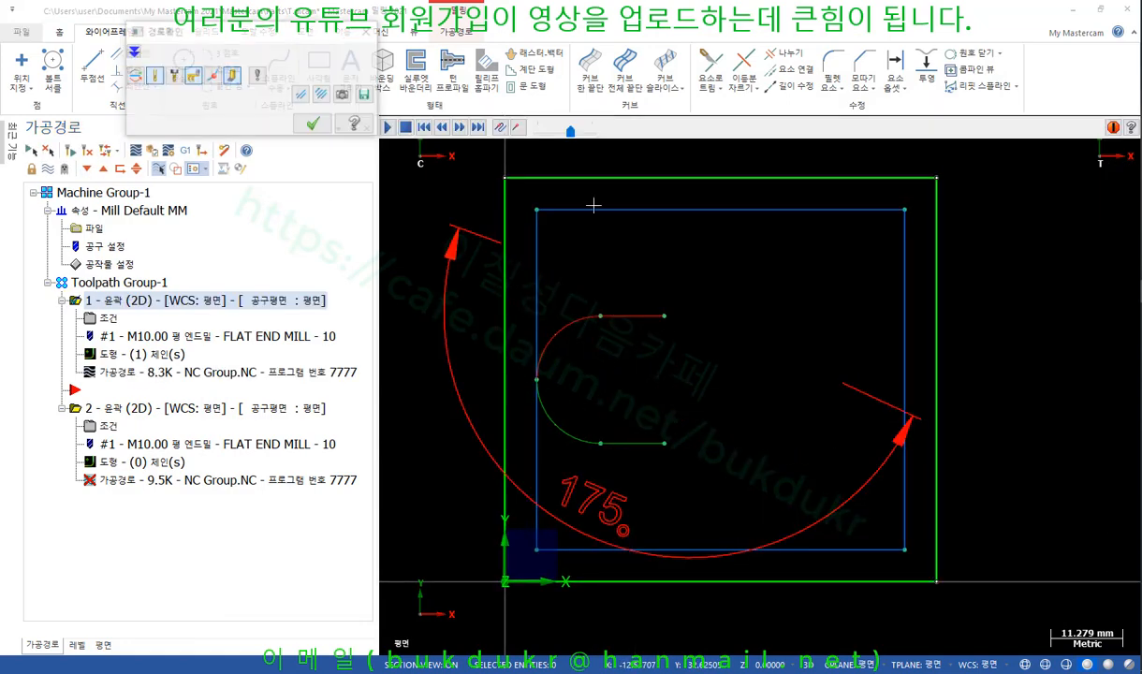
left_click_drag(614, 131, 1030, 130)
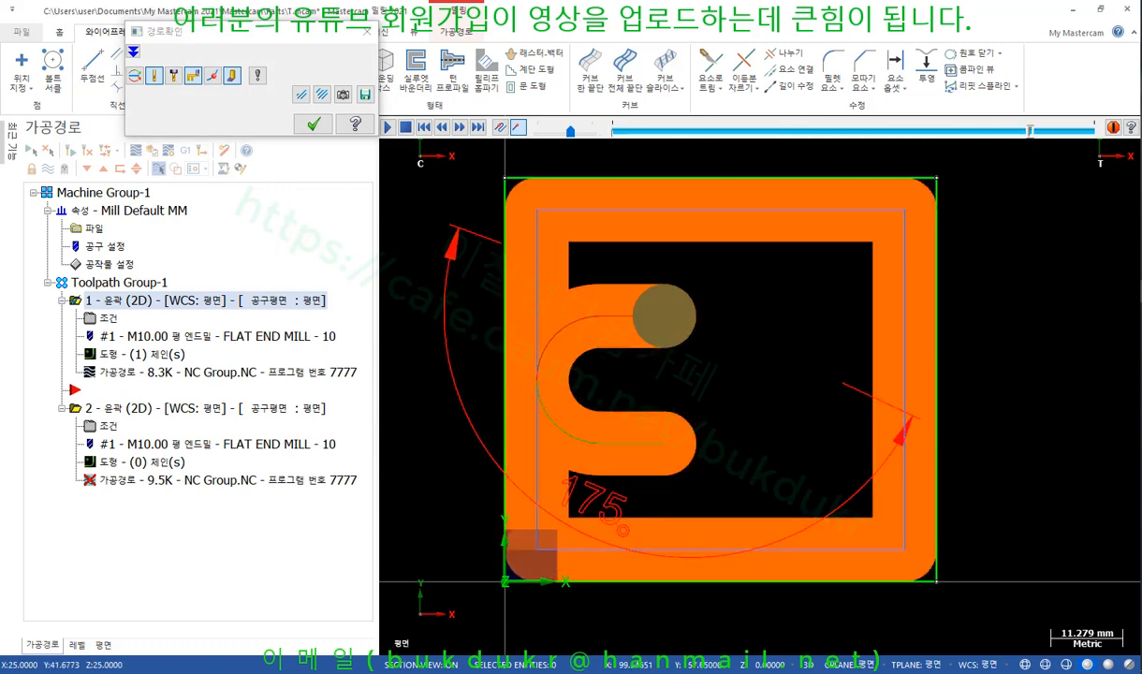
mouse_move(546, 223)
left_mouse_down()
mouse_move(521, 212)
mouse_move(555, 213)
left_mouse_up()
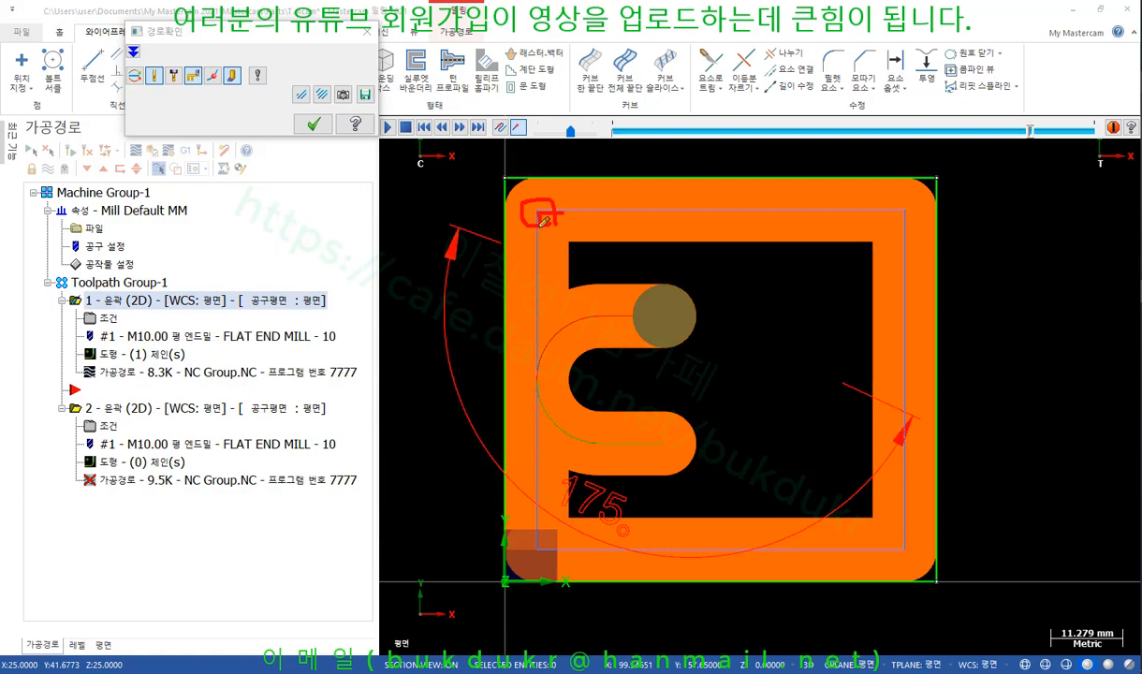
mouse_move(541, 219)
left_mouse_down()
mouse_move(641, 217)
mouse_move(583, 222)
mouse_move(541, 304)
left_mouse_up()
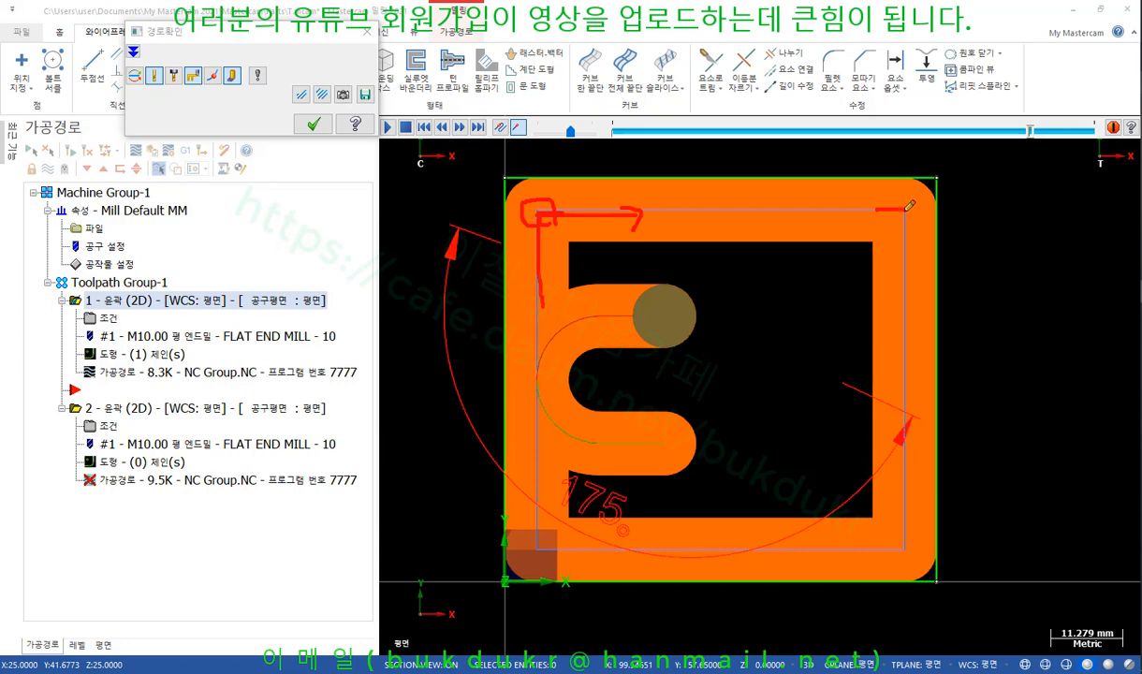
left_click_drag(908, 209, 907, 266)
left_click_drag(877, 212, 905, 214)
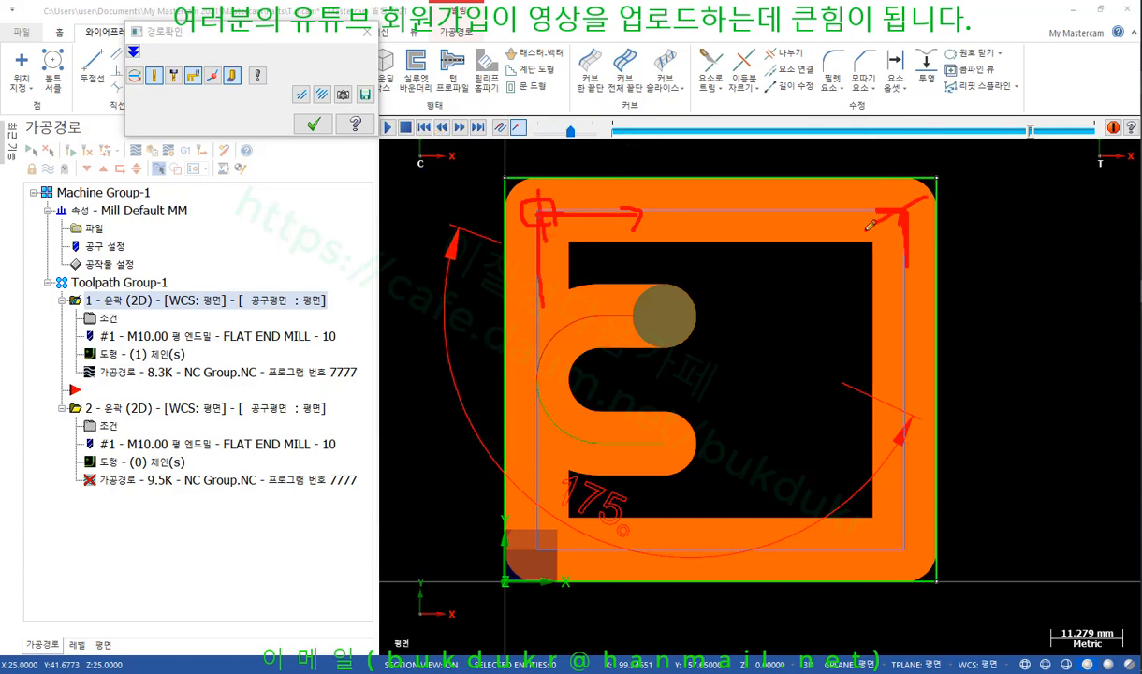
left_click_drag(893, 541, 927, 567)
left_click_drag(897, 206, 970, 211)
left_click_drag(897, 544, 1015, 549)
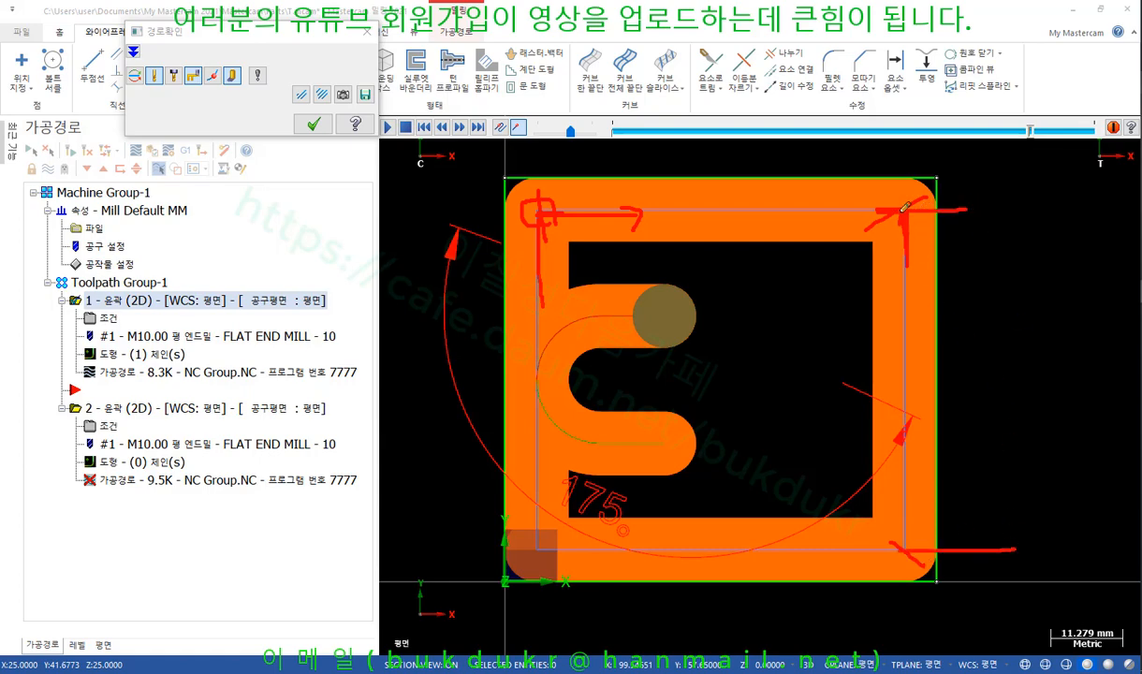
mouse_move(904, 207)
left_mouse_down()
mouse_move(936, 258)
mouse_move(993, 288)
mouse_move(1006, 490)
mouse_move(907, 544)
left_mouse_up()
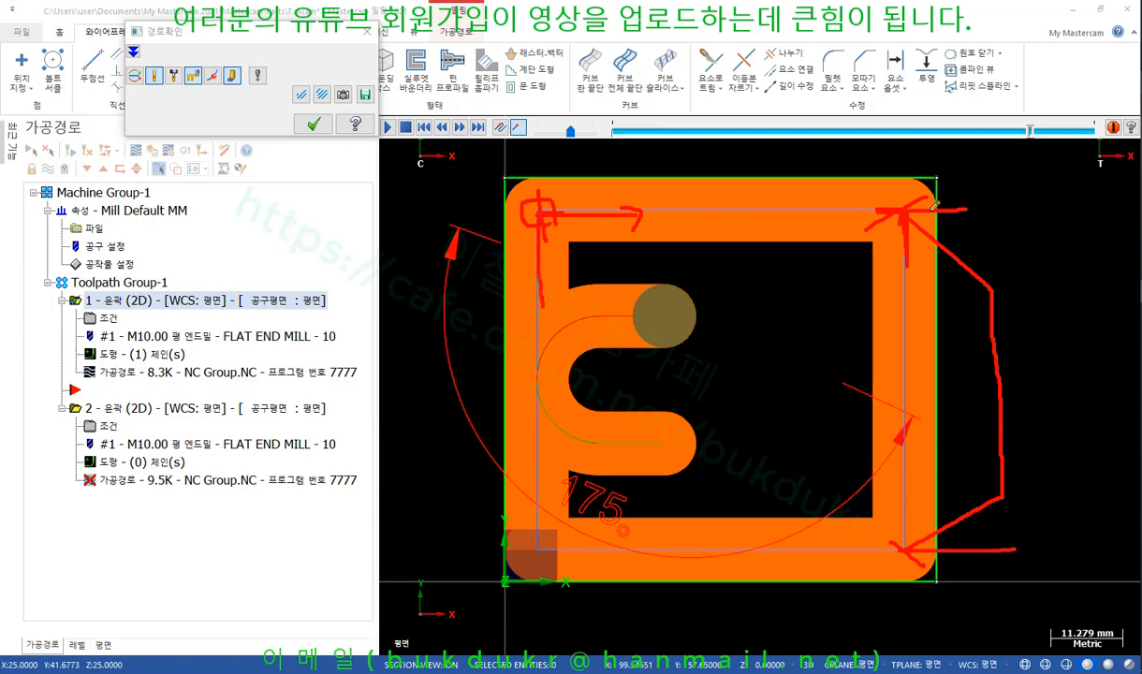
left_click_drag(677, 206, 901, 207)
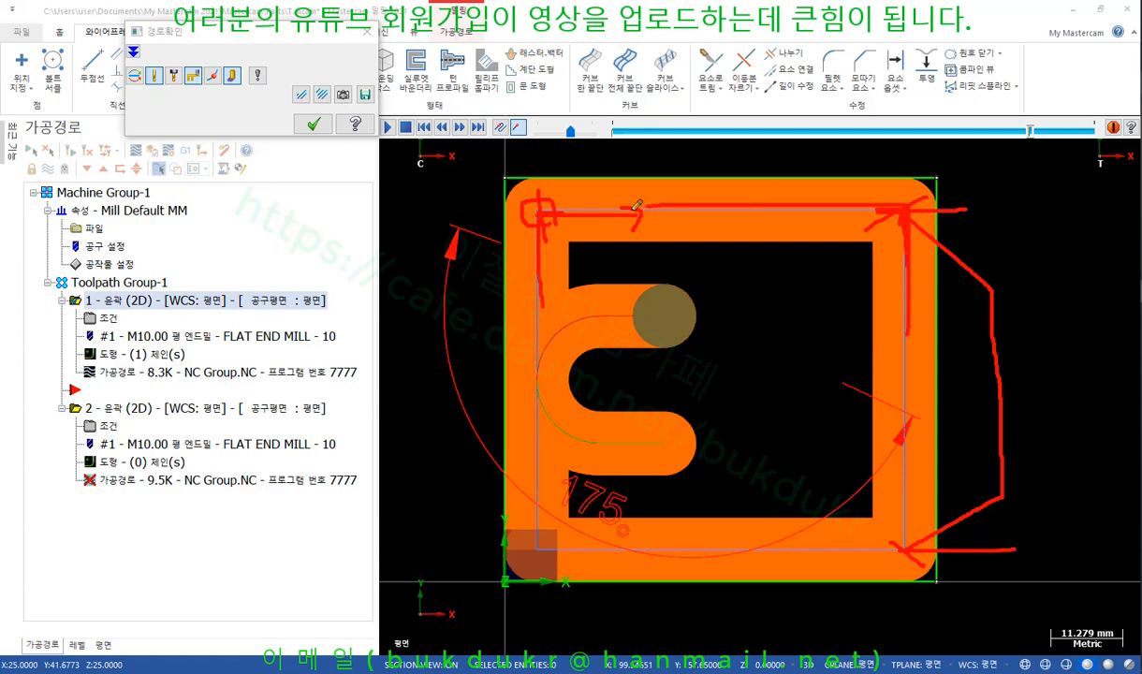
mouse_move(637, 204)
left_mouse_down()
mouse_move(900, 204)
mouse_move(888, 198)
mouse_move(924, 211)
mouse_move(901, 232)
left_mouse_up()
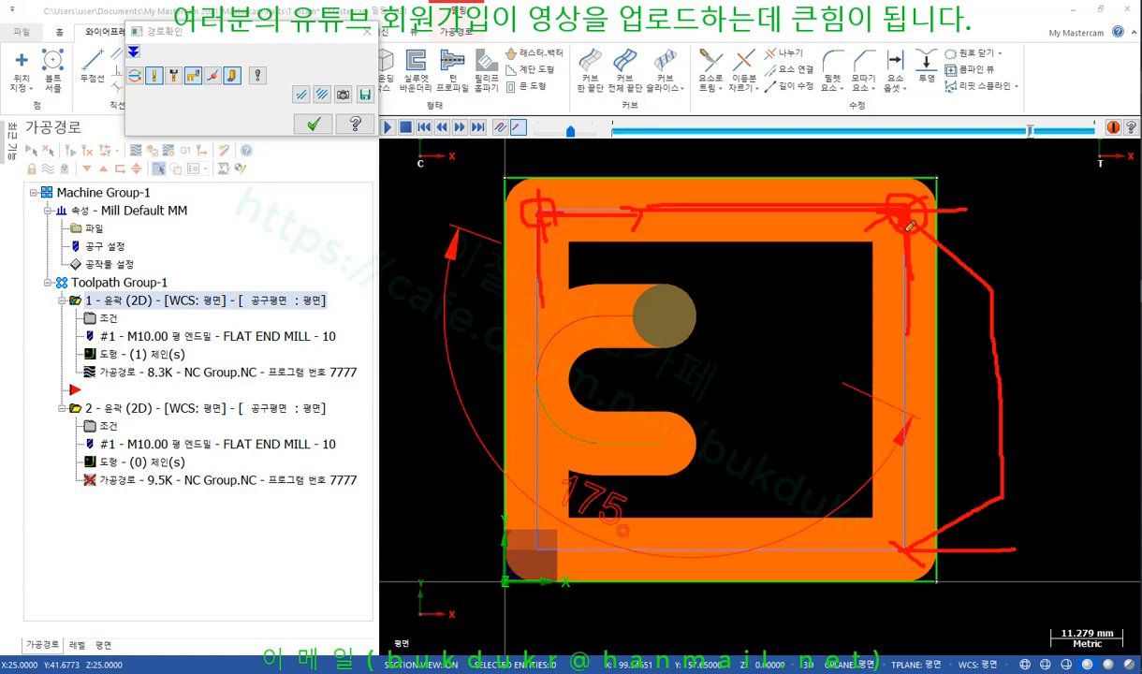
right_click(1008, 235)
left_click(1020, 371)
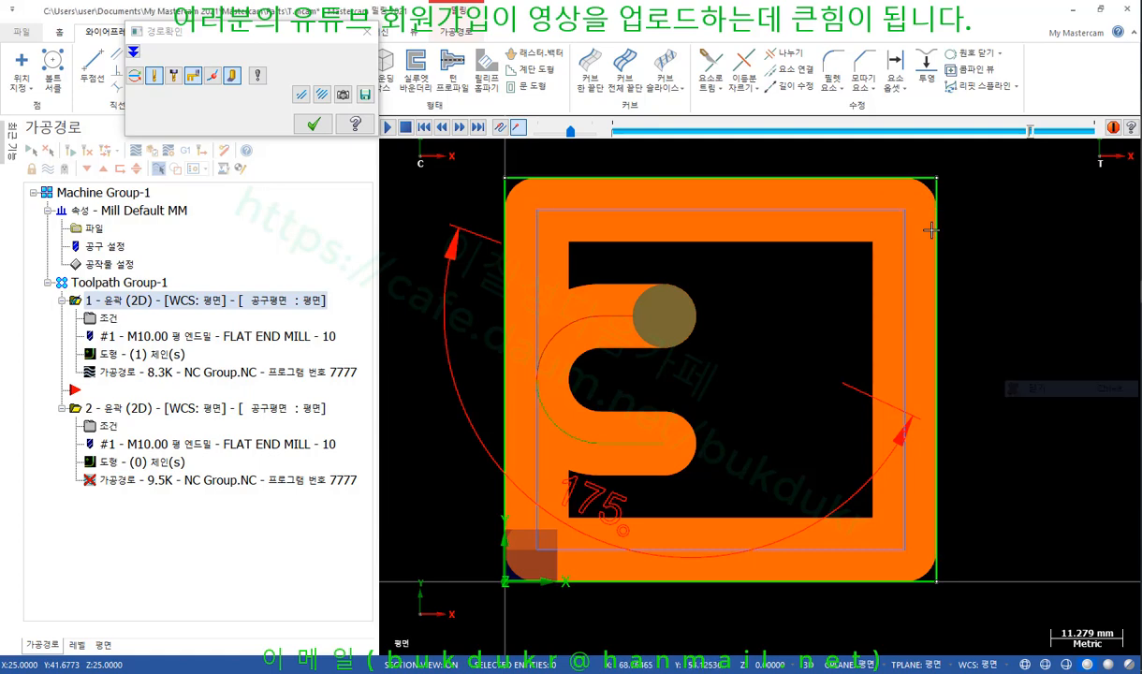
Step: Close the path check, delete the second contour operation and copy the first one into its place
left_click(308, 125)
left_click(275, 408)
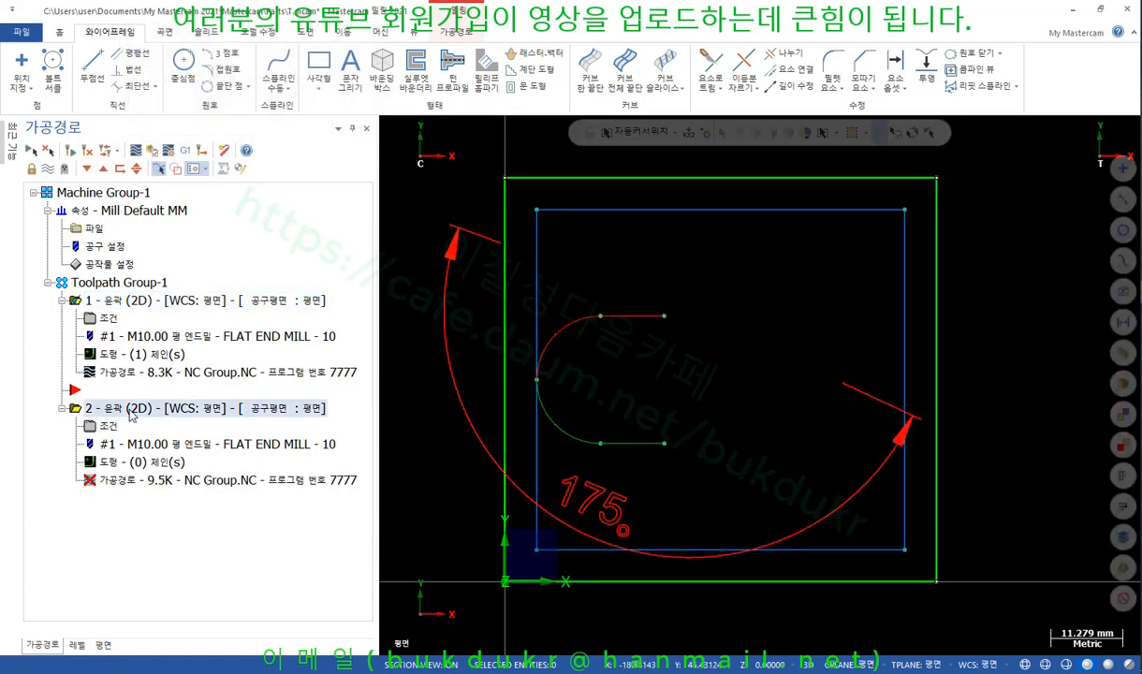
key("Delete")
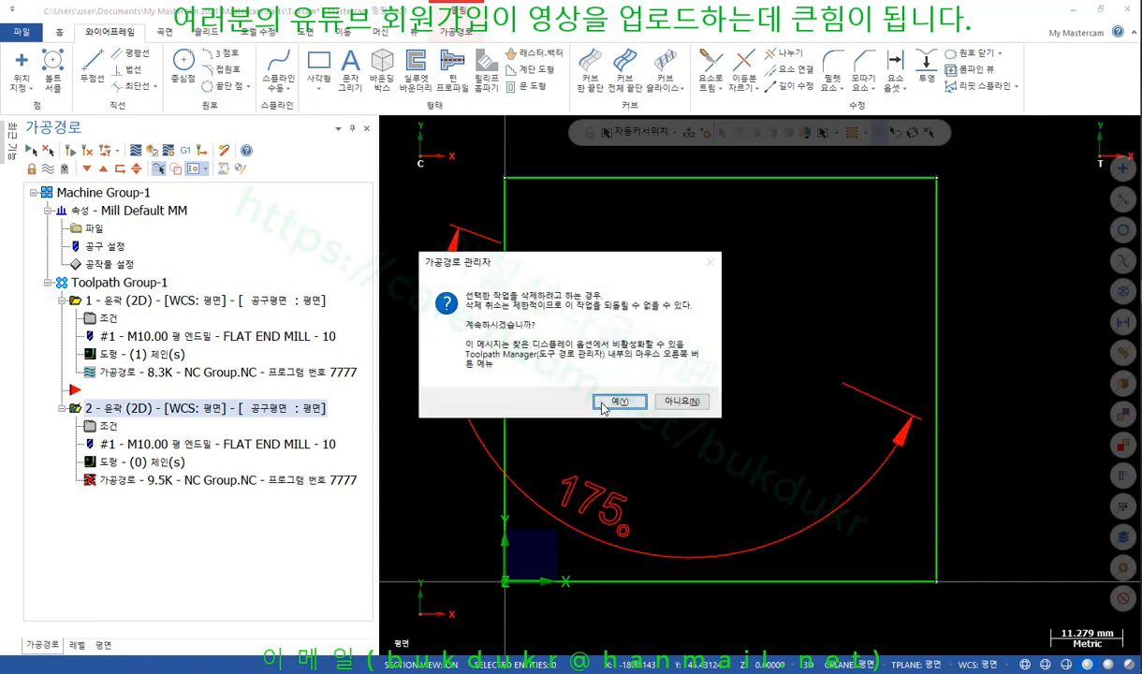
left_click(667, 400)
right_click(181, 410)
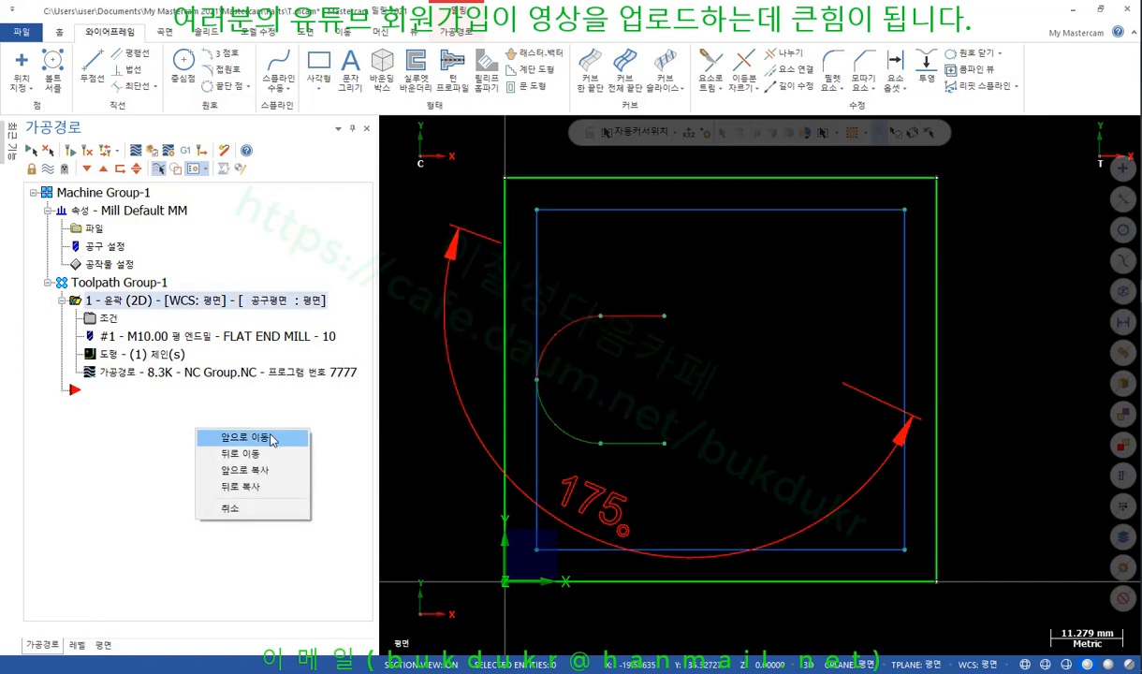
left_click(290, 466)
Step: Set the second contour operation's 내부코너 라운딩 처리반경 to 1 and regenerate its toolpath
left_click(108, 425)
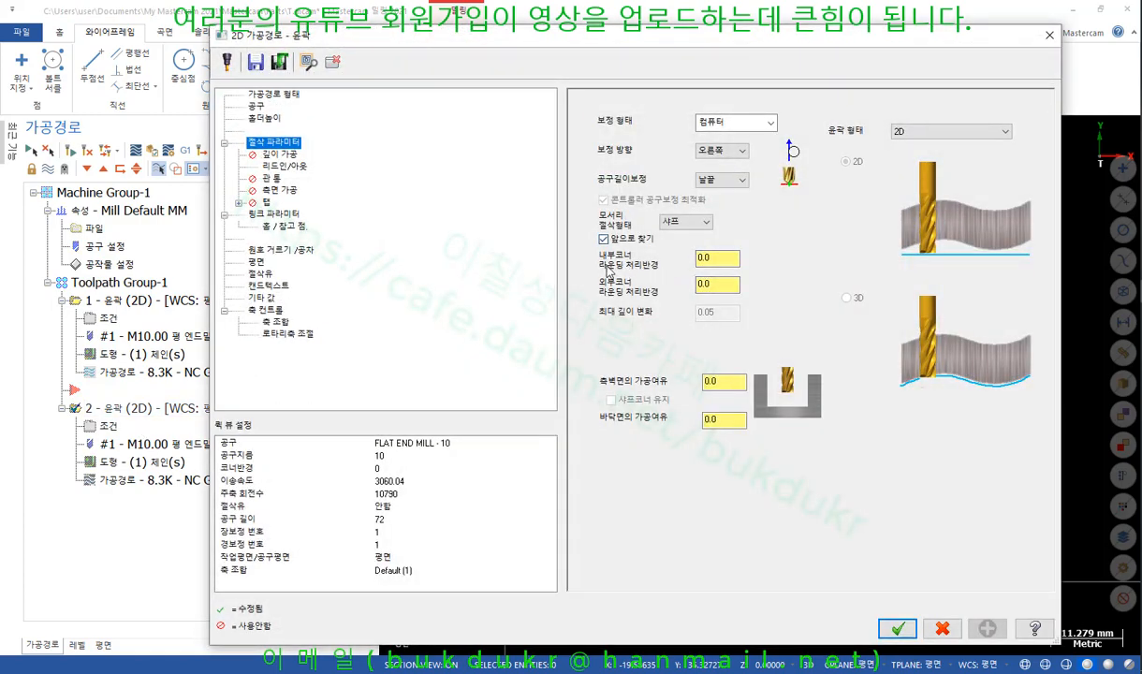
double_click(704, 257)
type("1")
left_click(897, 628)
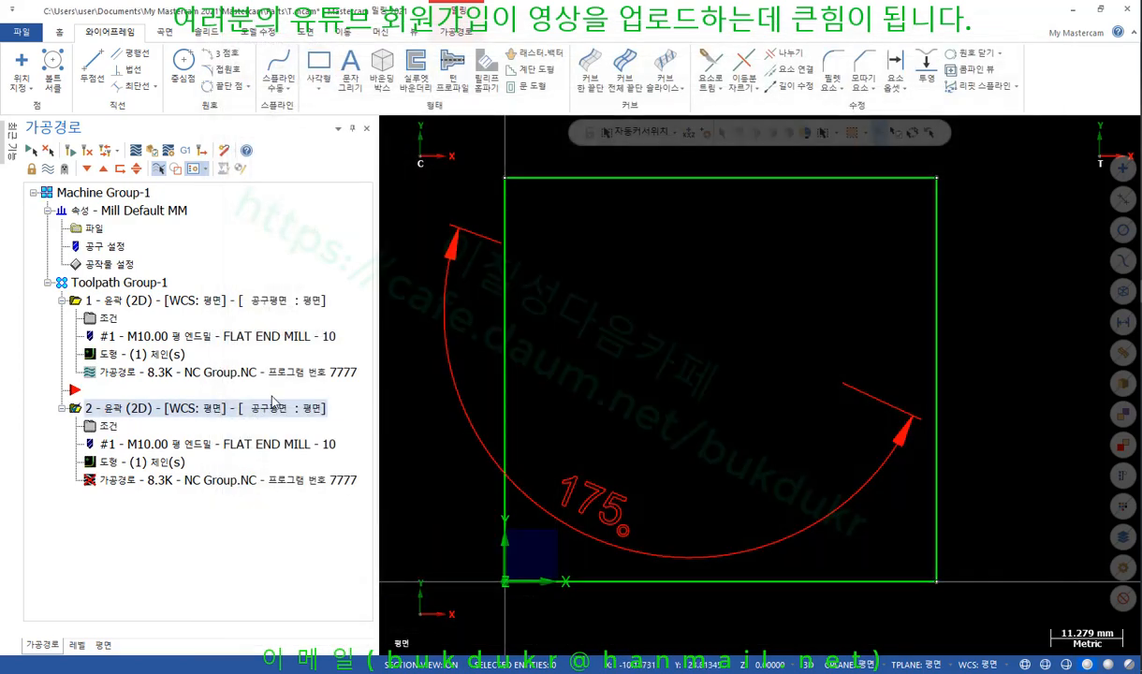
left_click(68, 150)
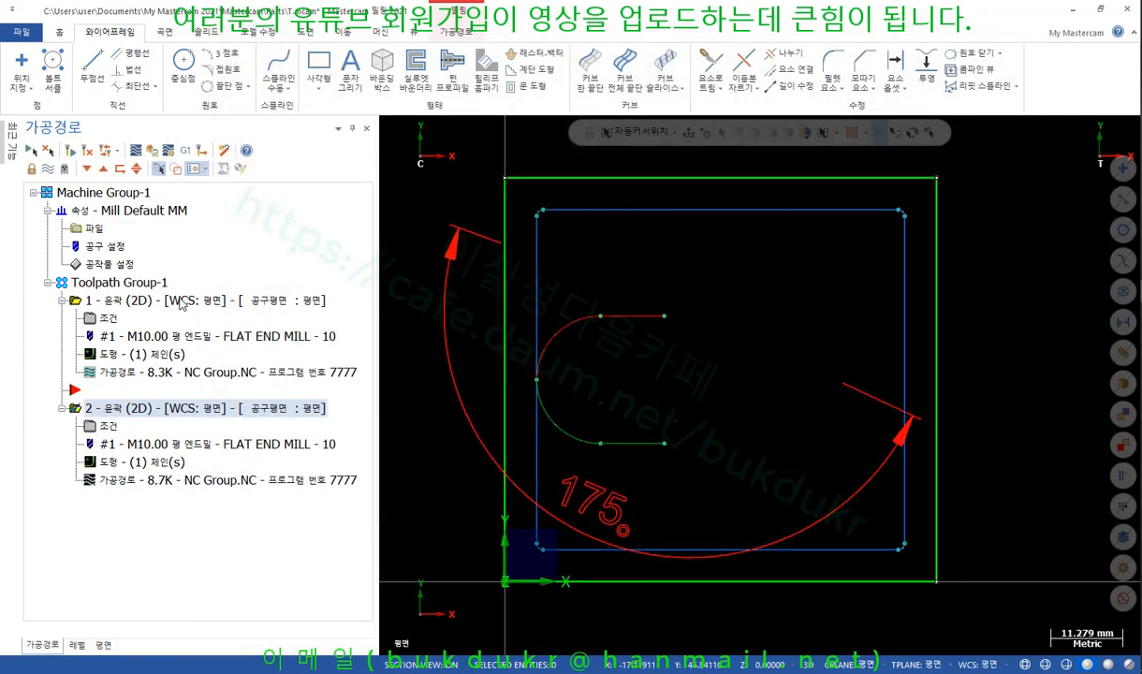
Step: Compare the two contour toolpaths at the rectangle's upper-left corner, one at a time and then overlaid
left_click(135, 300)
scroll(540, 214, "up", 6)
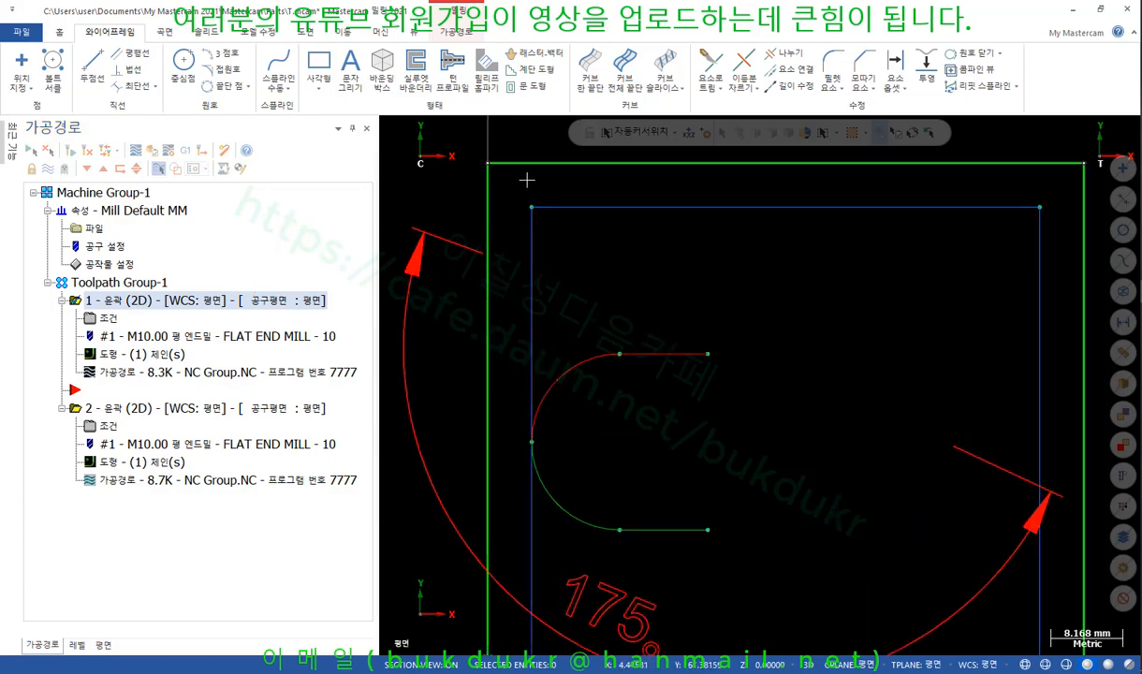
scroll(874, 375, "down", 3)
scroll(720, 262, "up", 4)
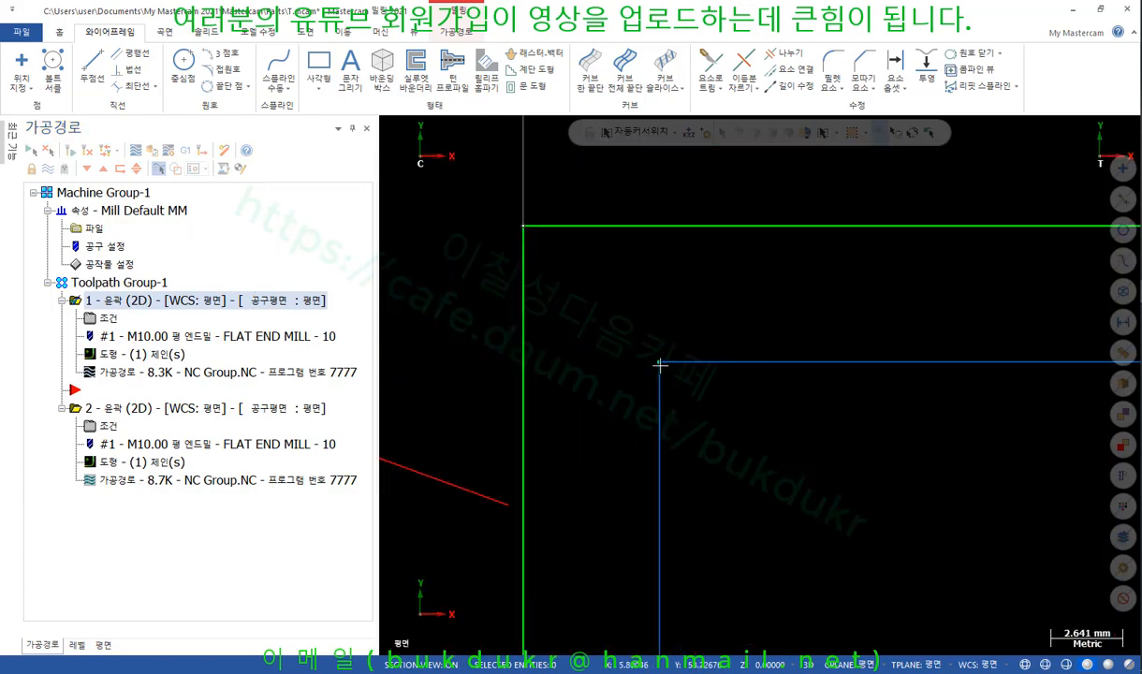
left_click(136, 409)
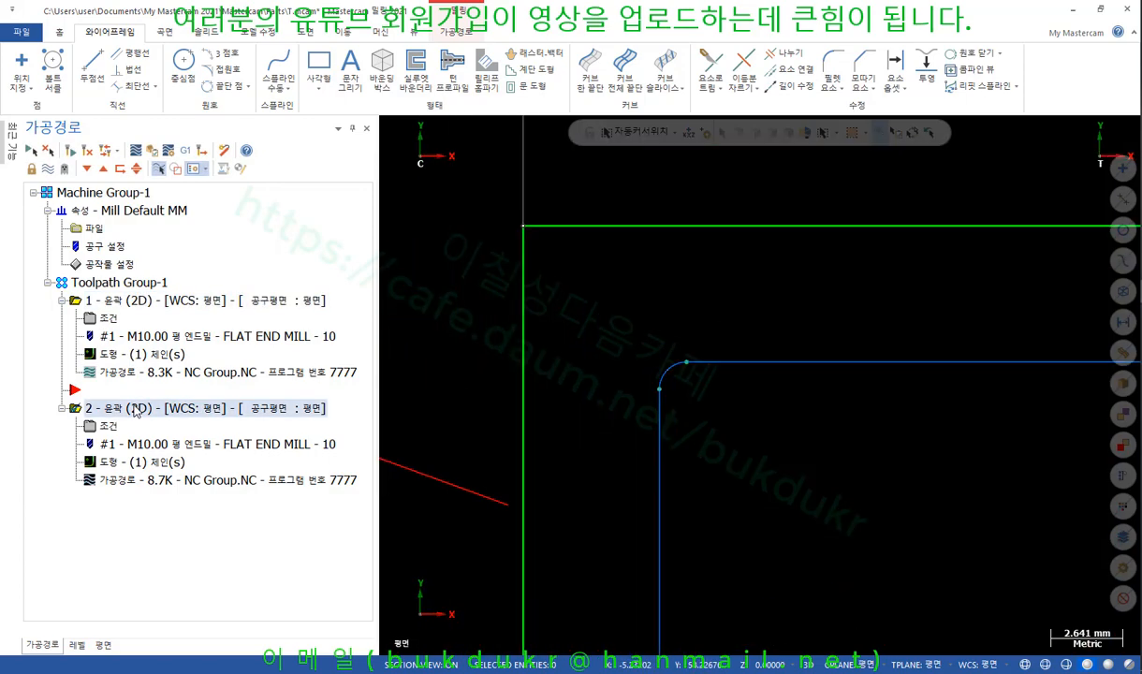
left_click(112, 281)
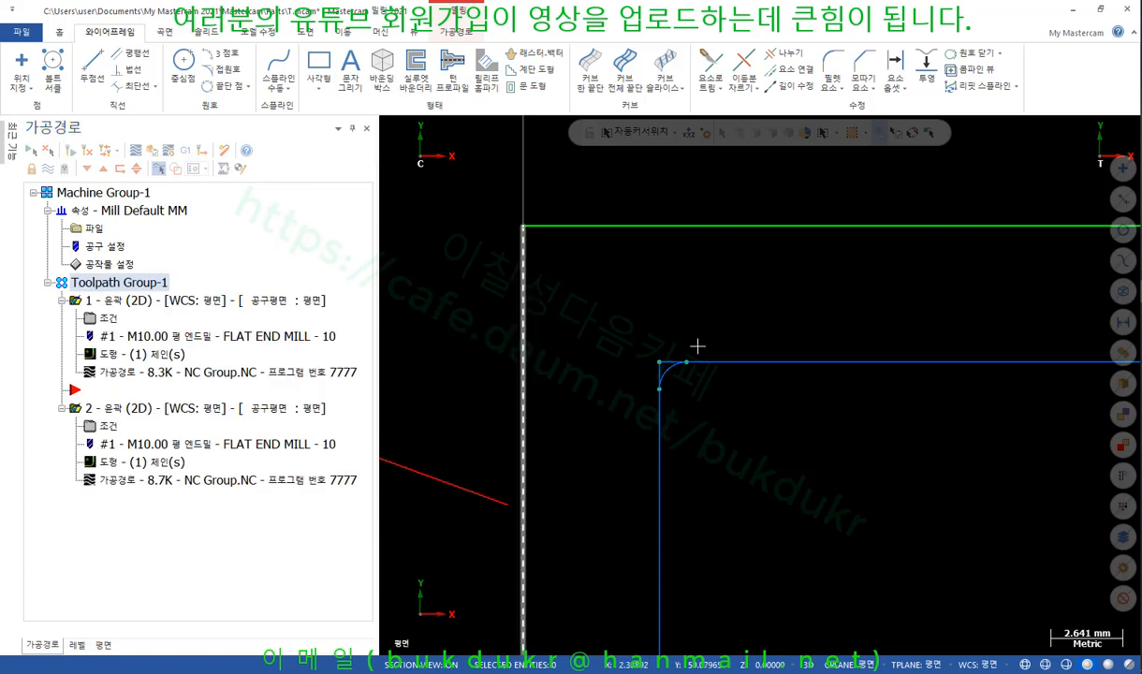
key("ctrl+2")
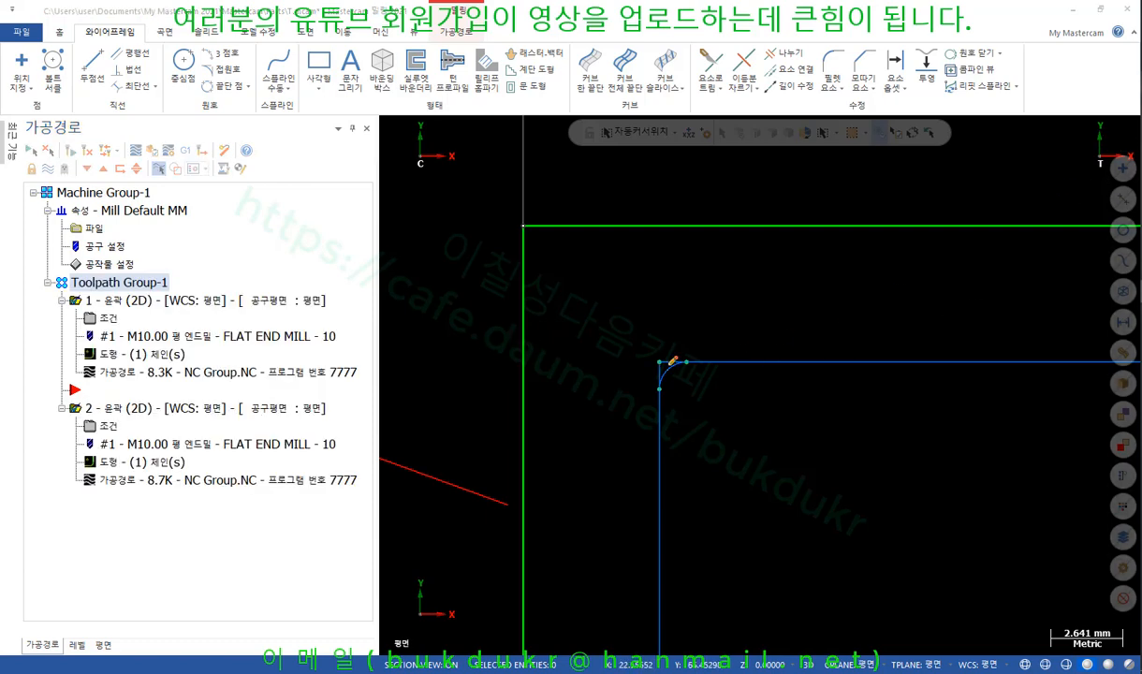
left_click_drag(658, 385, 660, 361)
right_click(448, 197)
left_click(468, 343)
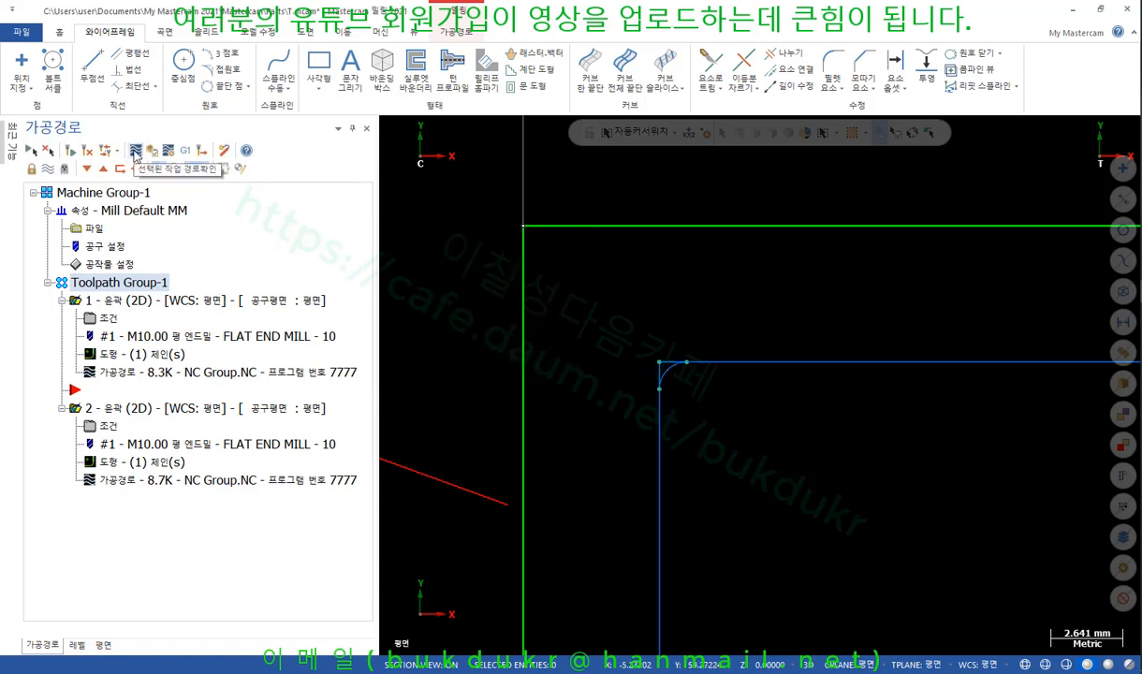
Step: Backplot both contour operations, advancing the tool to the start of the second toolpath's upper-left corner arc
left_click(135, 153)
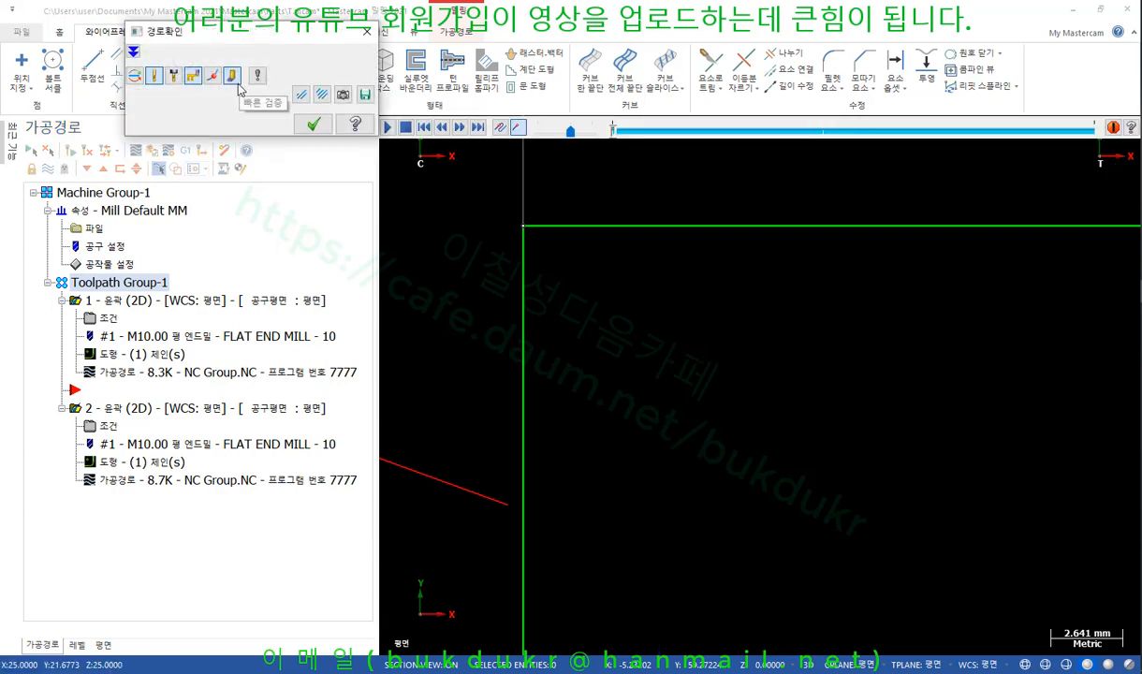
left_click_drag(613, 128, 760, 128)
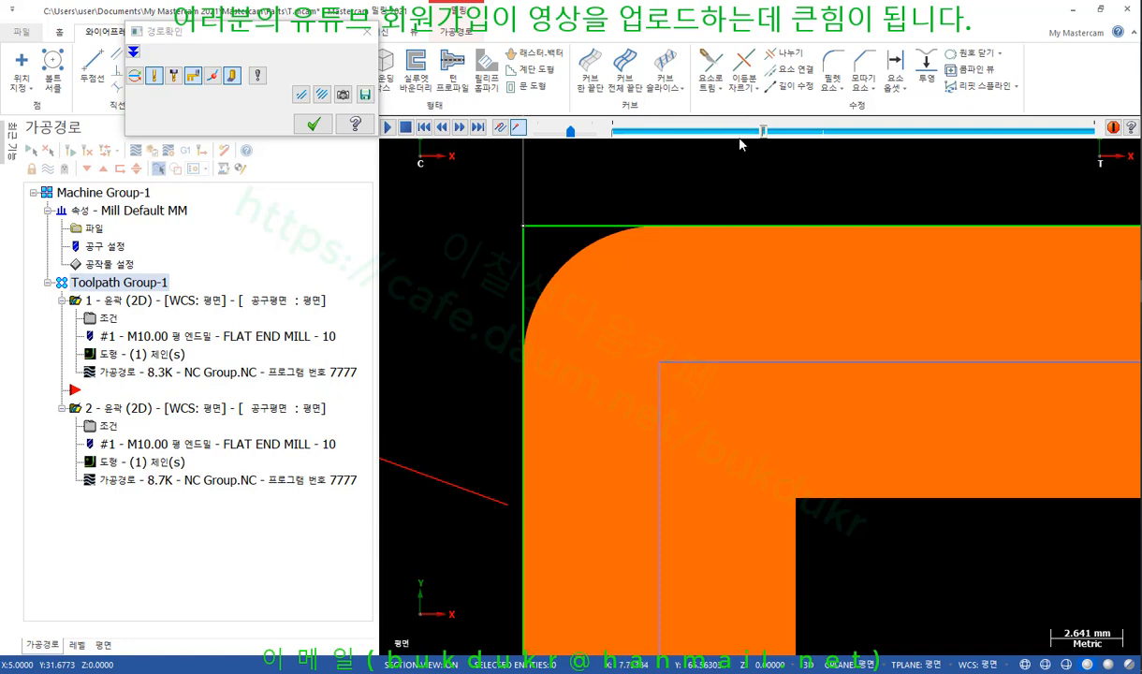
left_click_drag(763, 131, 901, 137)
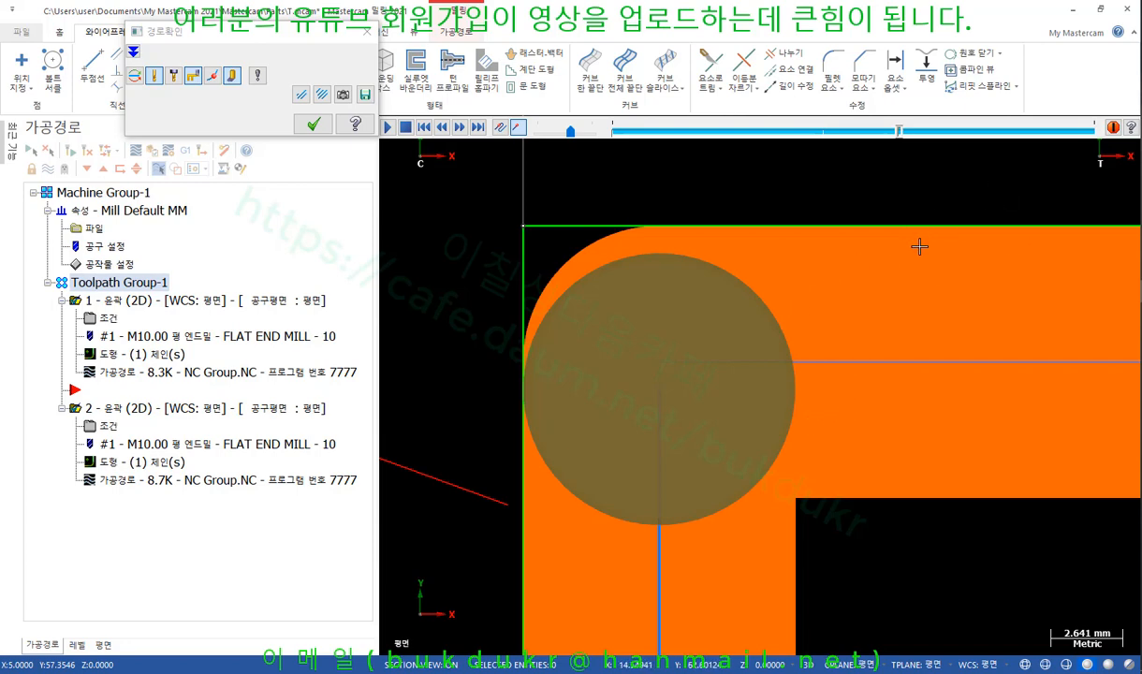
Step: Save the tool geometry at the start of the corner arc to level 255 and make that level visible
left_click(324, 94)
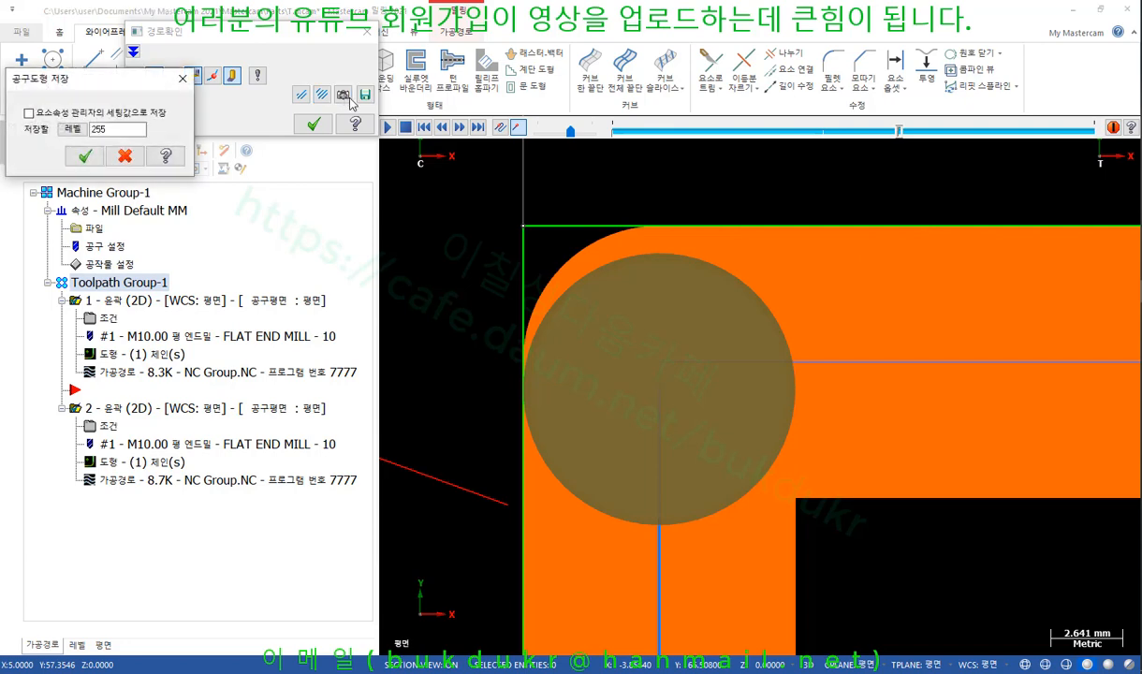
left_click(85, 155)
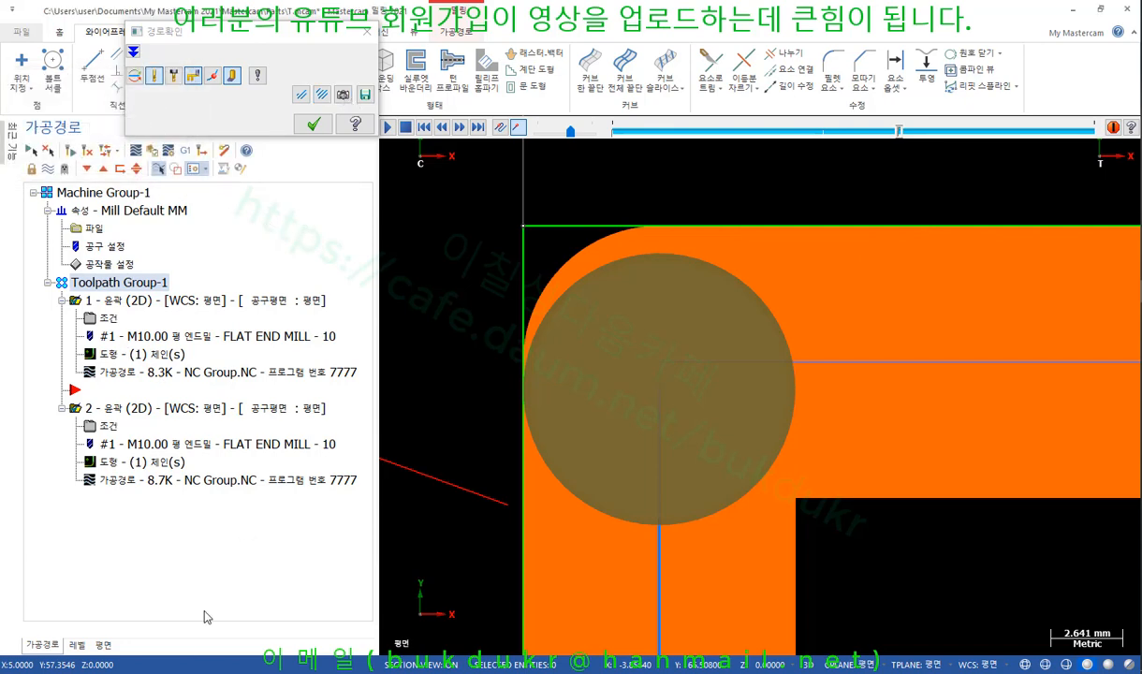
left_click(76, 645)
left_click(116, 212)
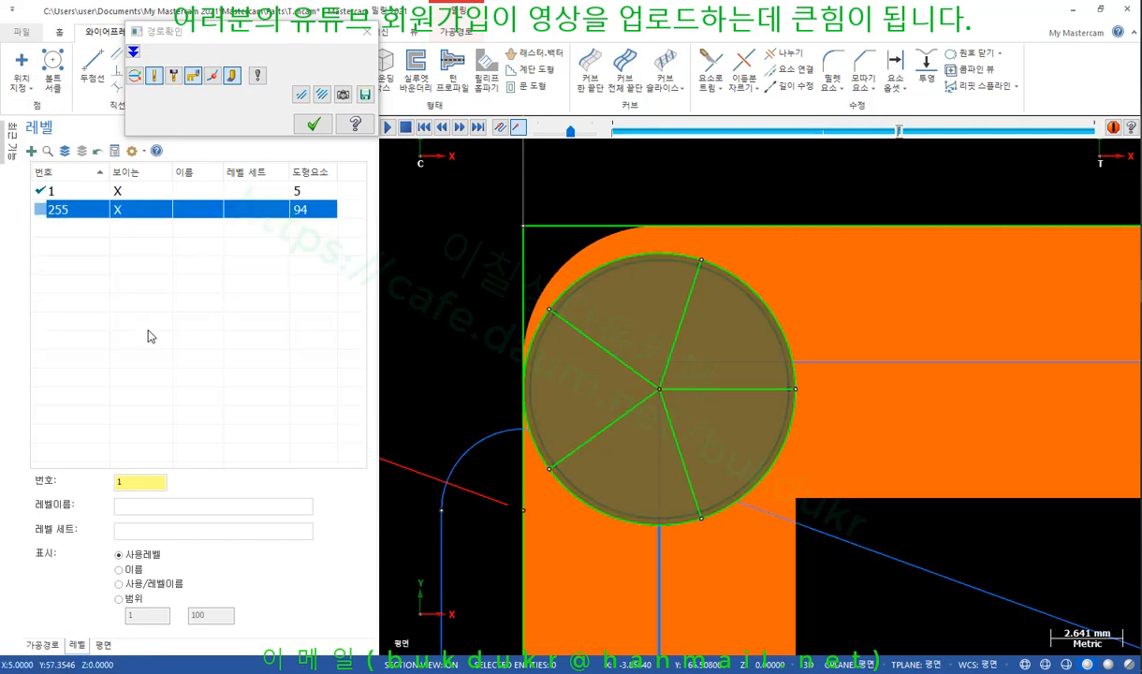
Step: Advance the tool to the end of the corner arc, save its geometry to level 255 and close the path check
left_click(42, 645)
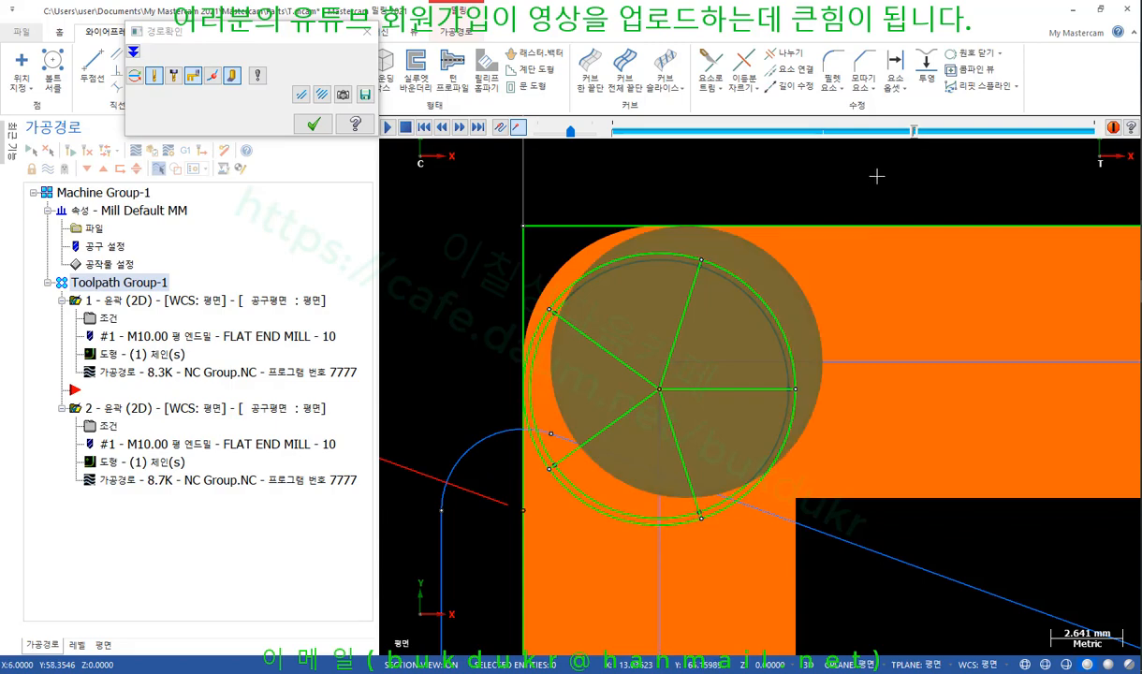
left_click(326, 93)
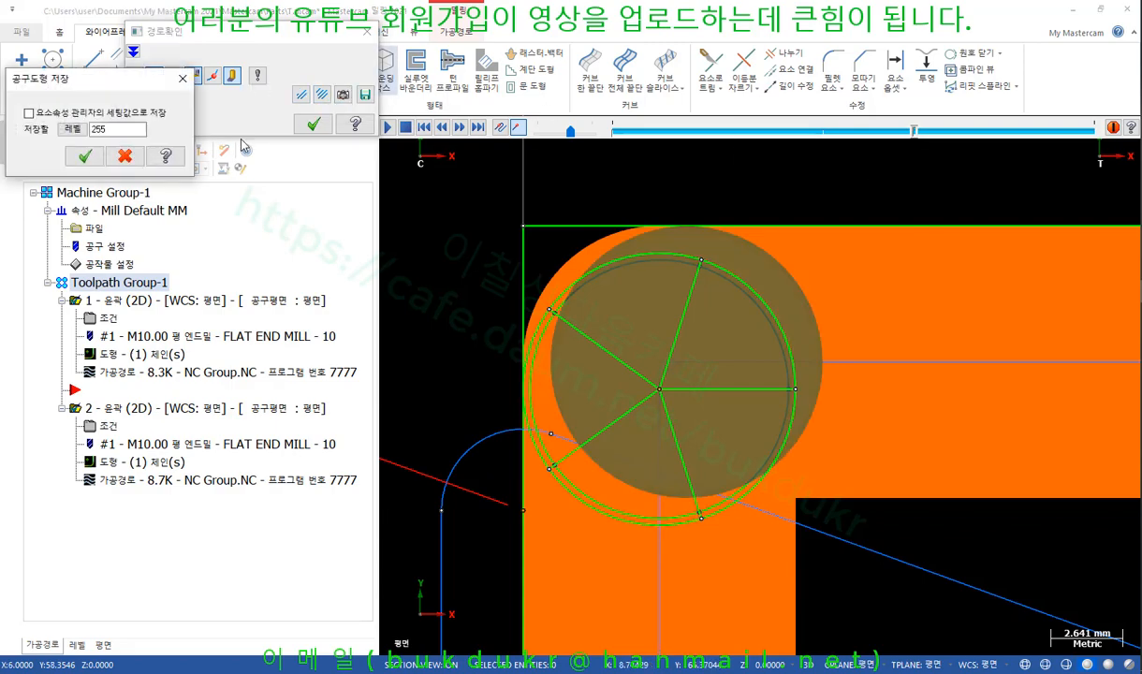
left_click(85, 157)
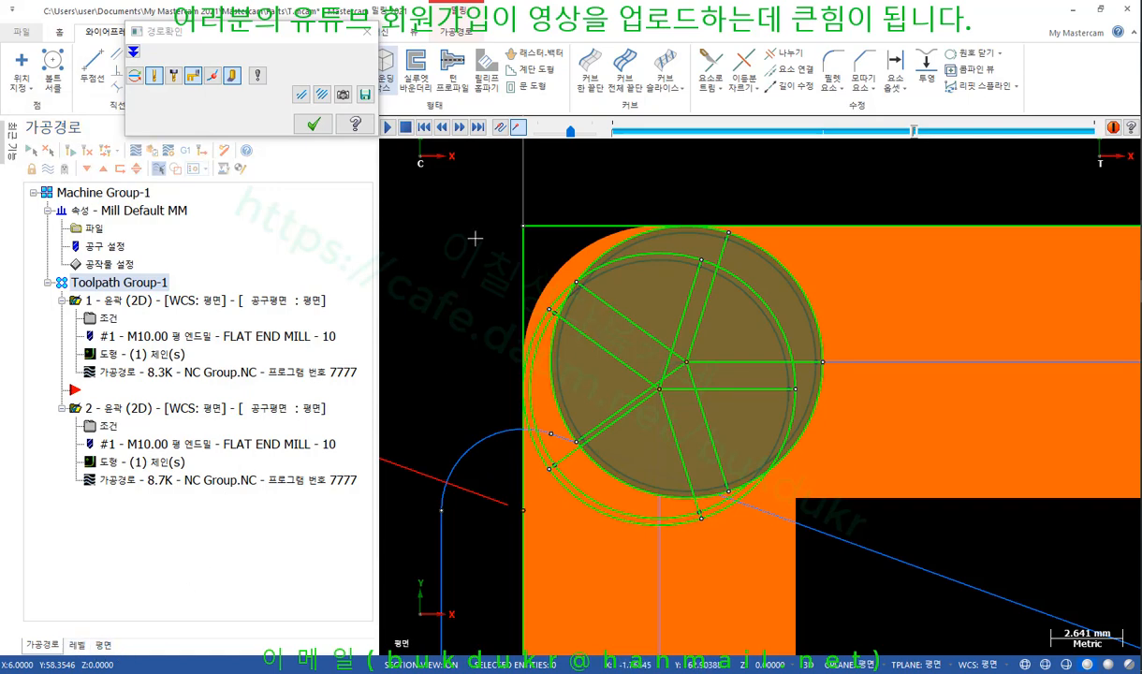
left_click(312, 123)
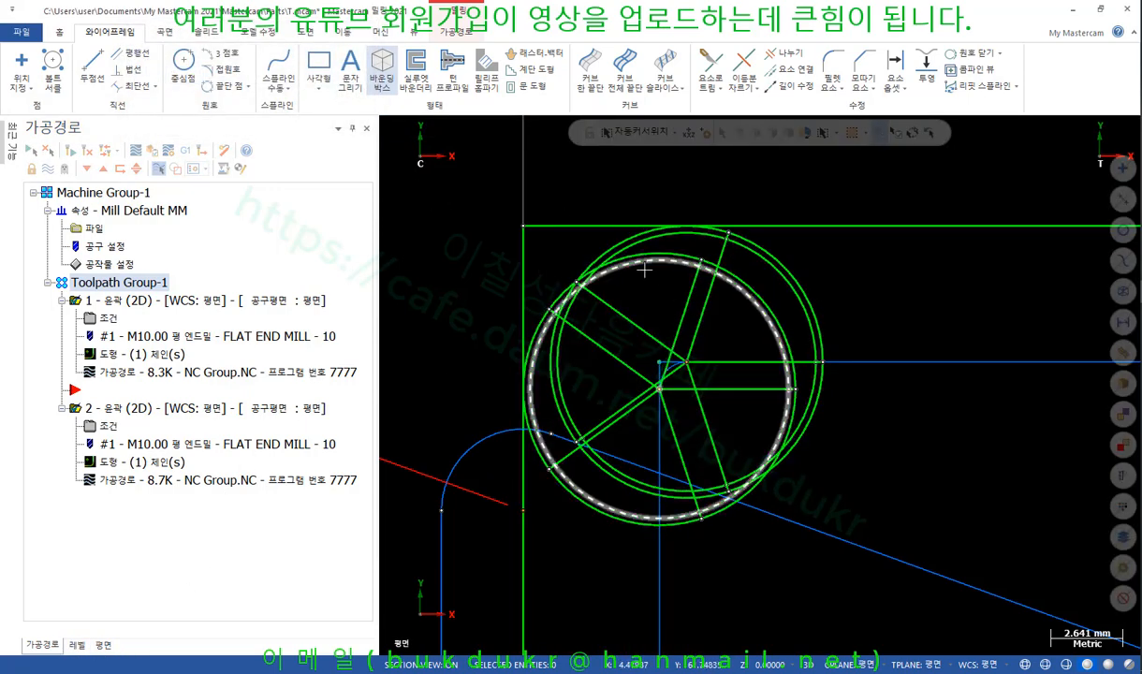
Step: Backplot the first contour toolpath up to the rectangle's upper-left corner and save the tool geometry there to level 255
scroll(611, 221, "up", 3)
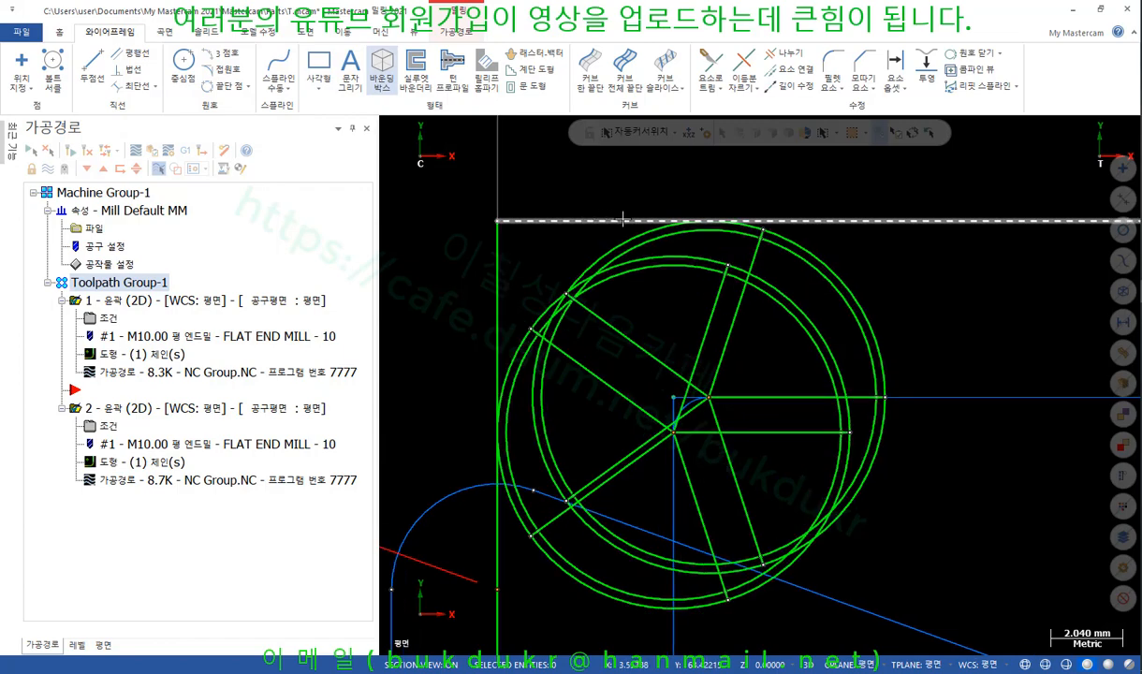
scroll(623, 216, "down", 1)
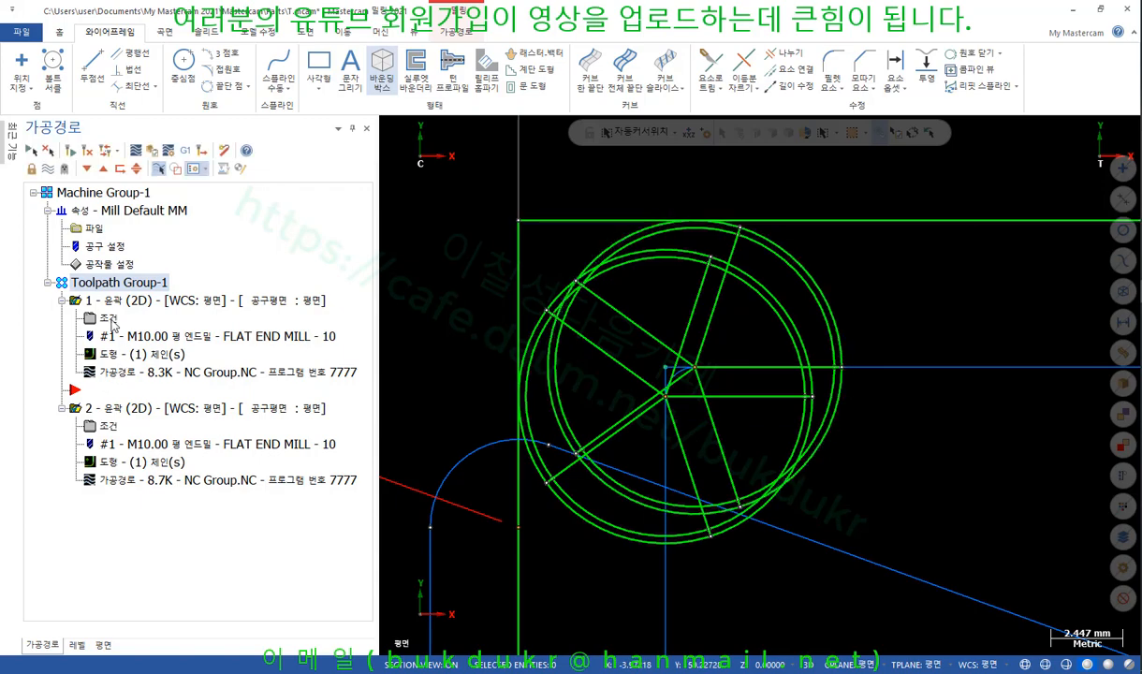
left_click(106, 288)
left_click(132, 373)
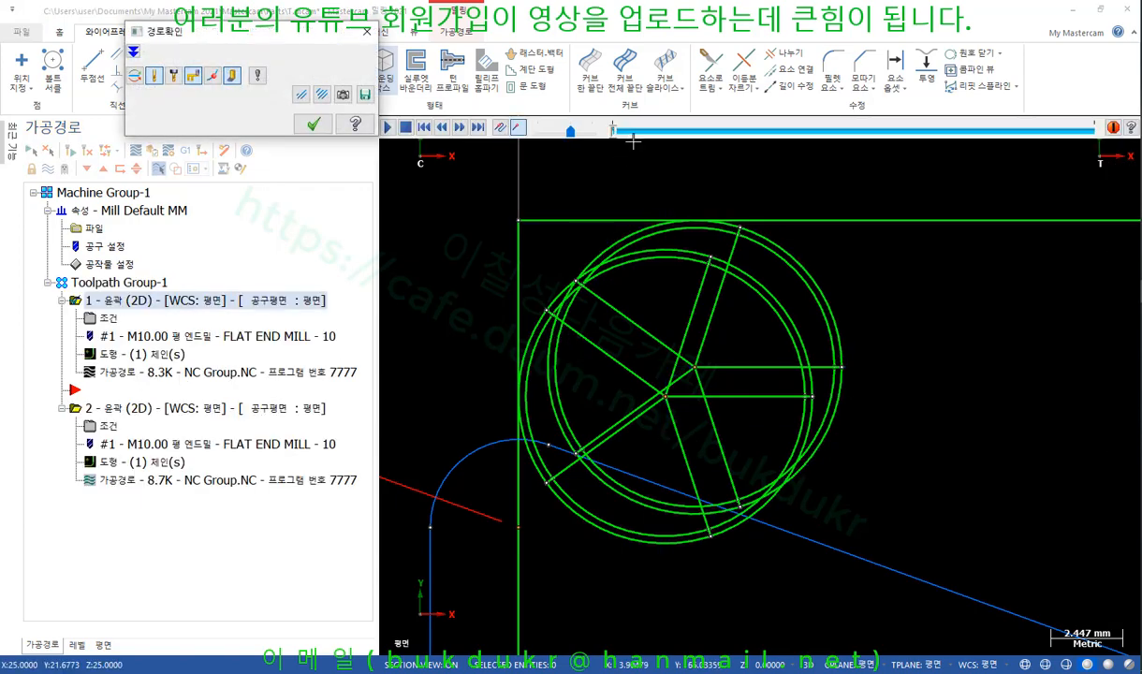
left_click_drag(614, 132, 803, 131)
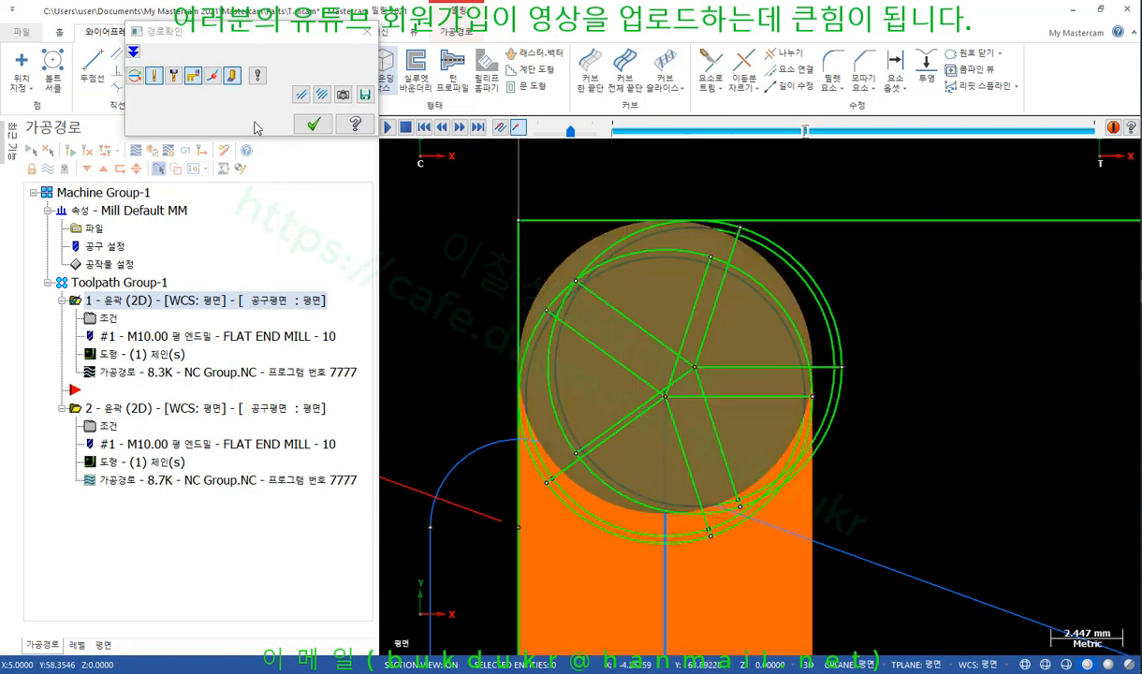
left_click(325, 95)
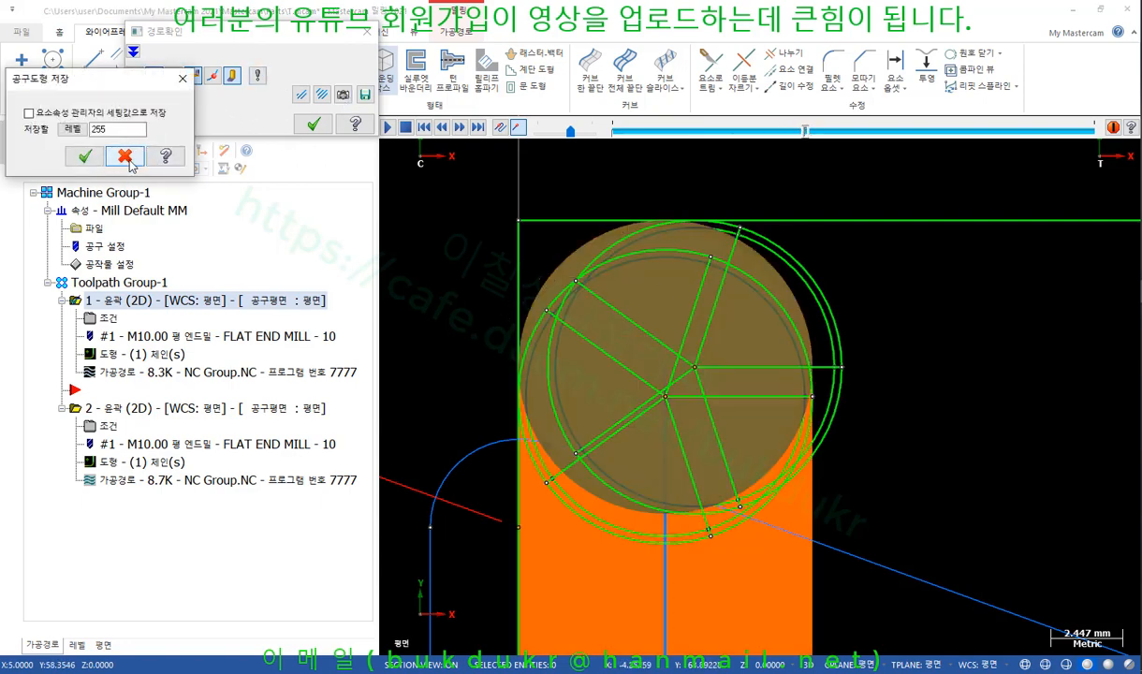
left_click(85, 158)
left_click(313, 124)
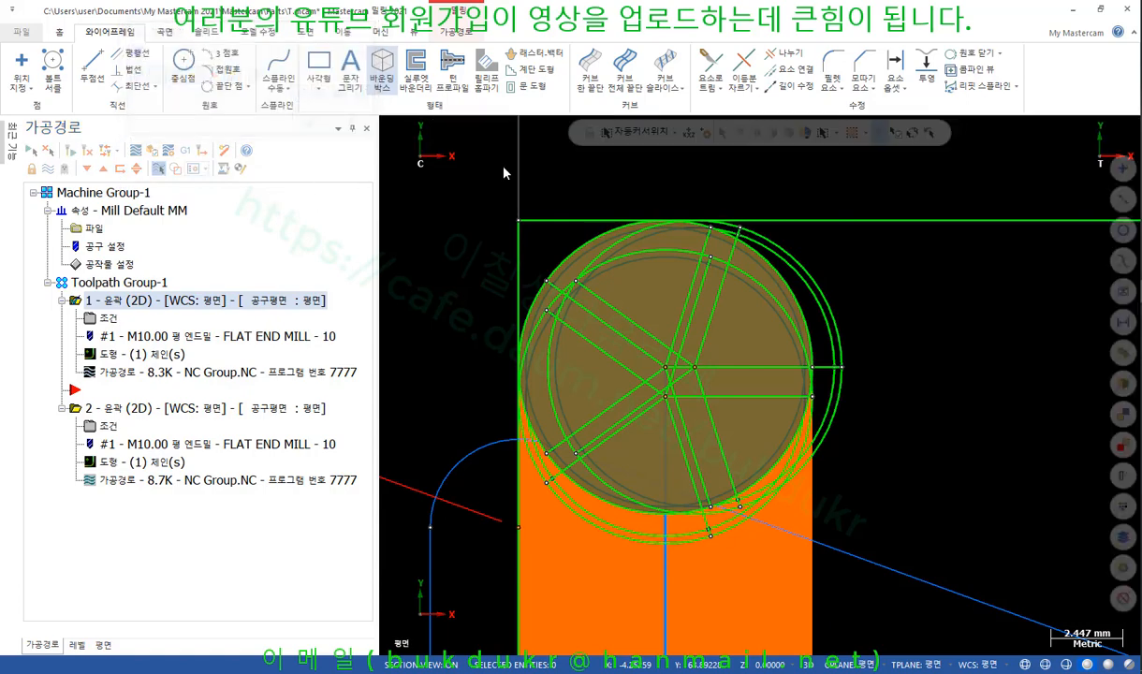
Step: Isolate the three outer tool circles and the rectangle's top and left edges, hiding all other geometry
scroll(575, 219, "up", 2)
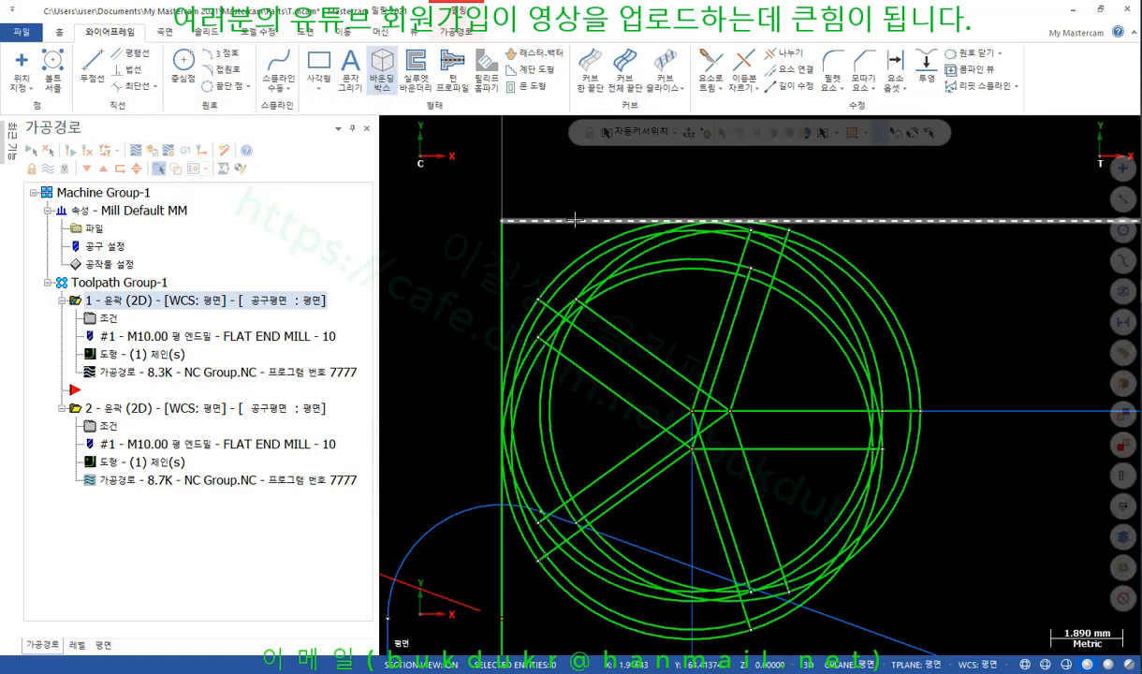
left_click(552, 270)
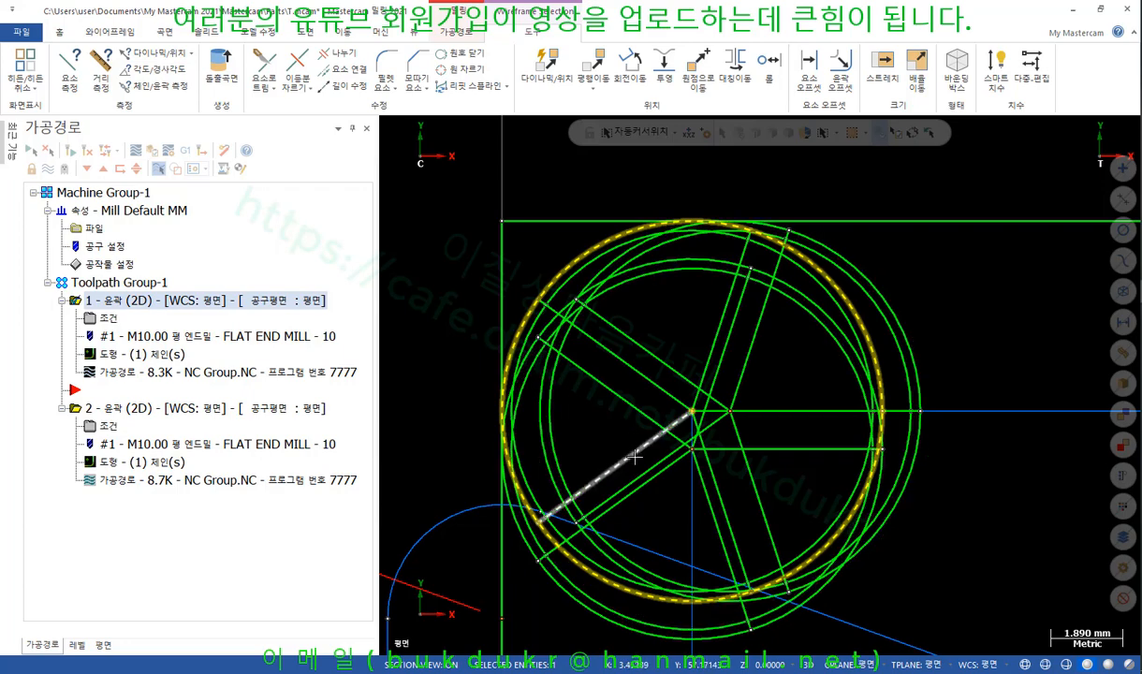
left_click(531, 326)
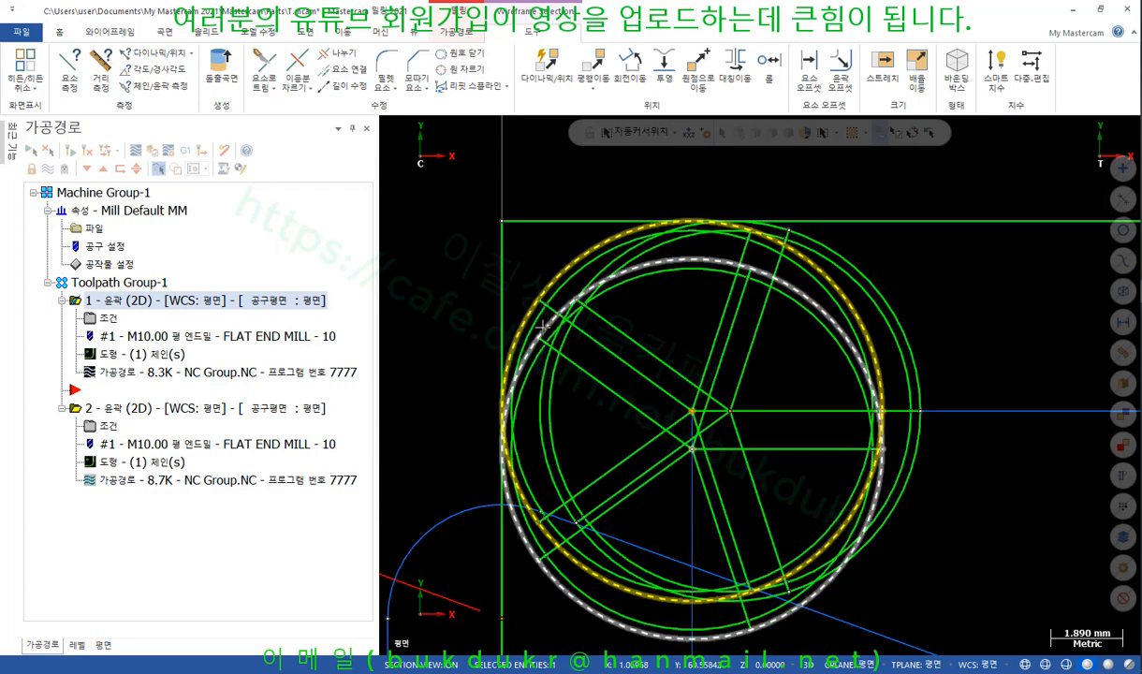
left_click(642, 242)
left_click(538, 222)
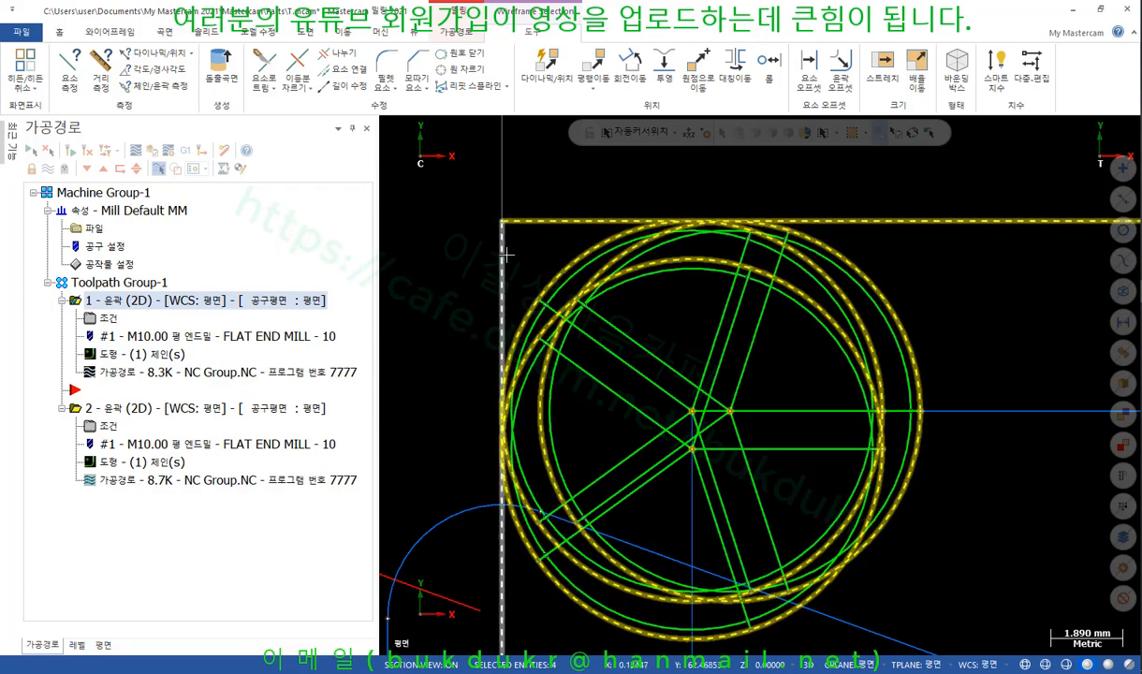
left_click(504, 253)
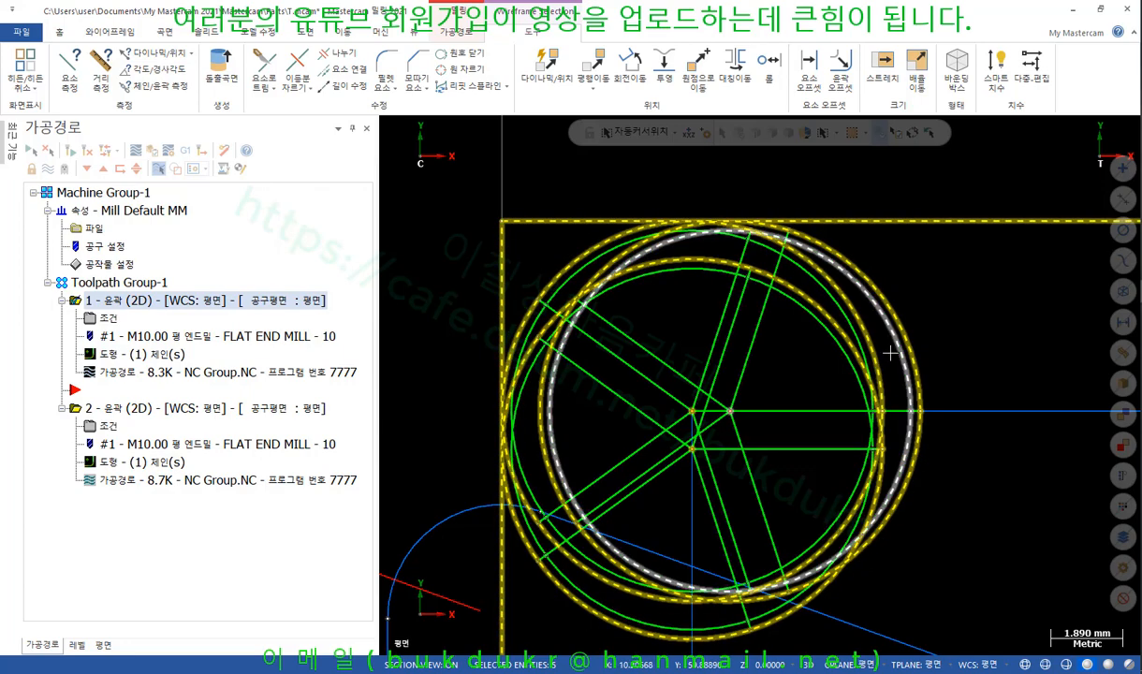
key("alt+e")
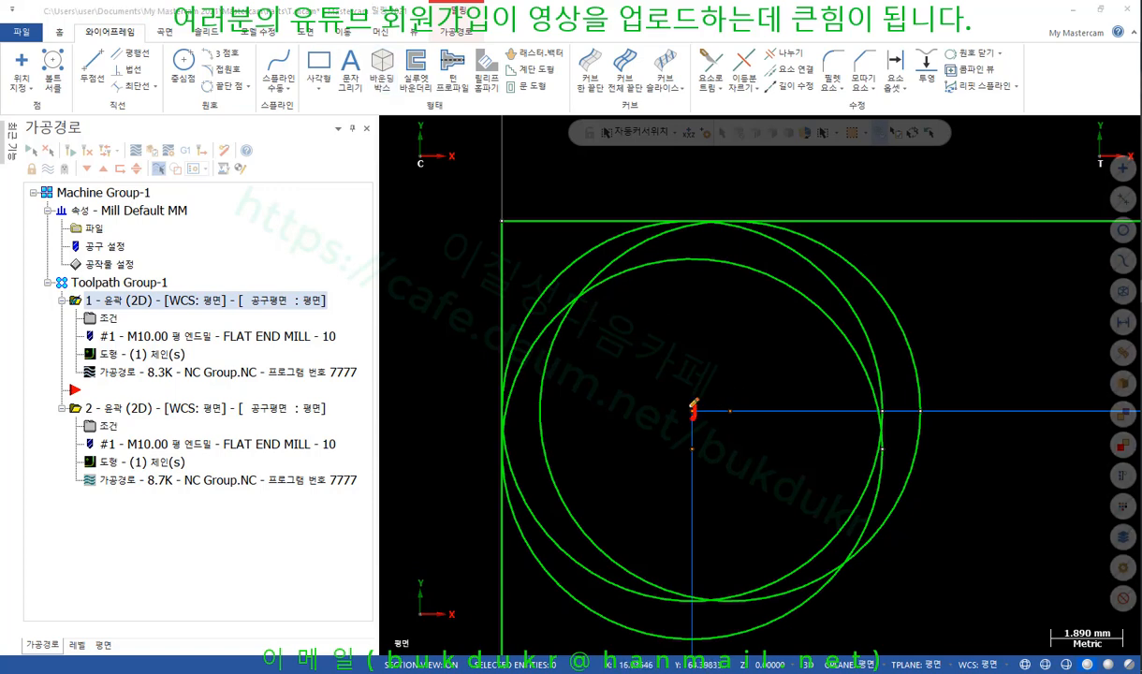
Step: Mark up the corner freehand, tracing the sharp and rounded tool envelopes and hatching the area between them
mouse_move(506, 386)
left_mouse_down()
mouse_move(524, 276)
mouse_move(562, 240)
mouse_move(665, 222)
left_mouse_up()
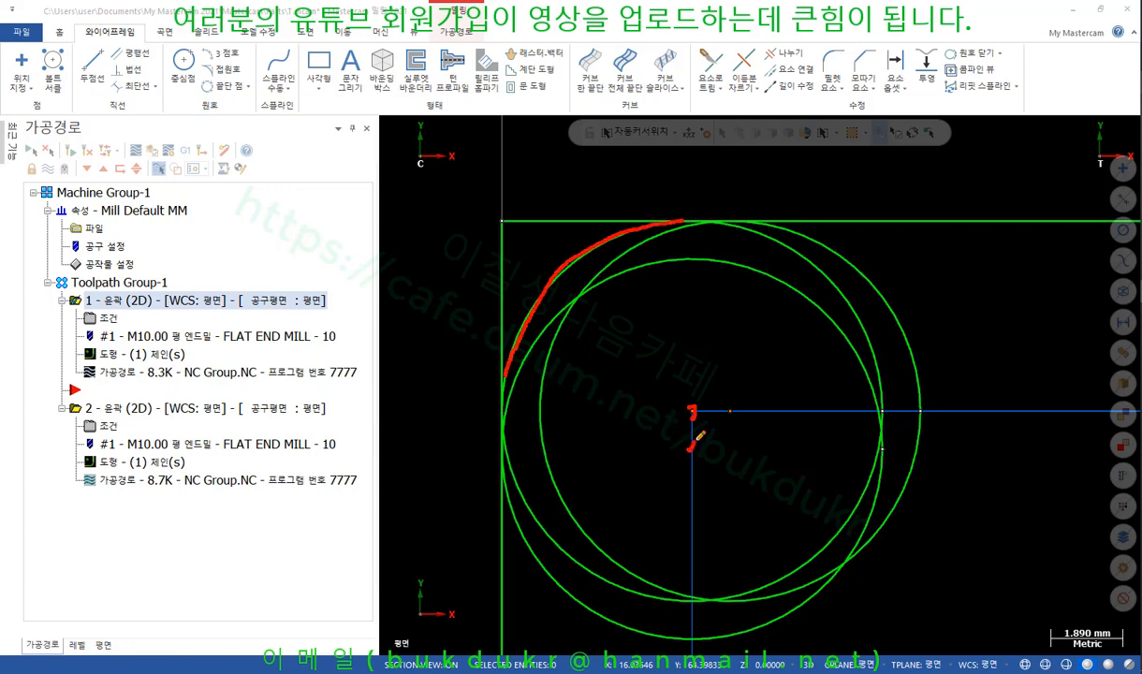
mouse_move(699, 437)
left_mouse_down()
mouse_move(726, 416)
mouse_move(688, 440)
left_mouse_up()
mouse_move(510, 421)
left_mouse_down()
mouse_move(541, 325)
mouse_move(663, 231)
mouse_move(728, 224)
left_mouse_up()
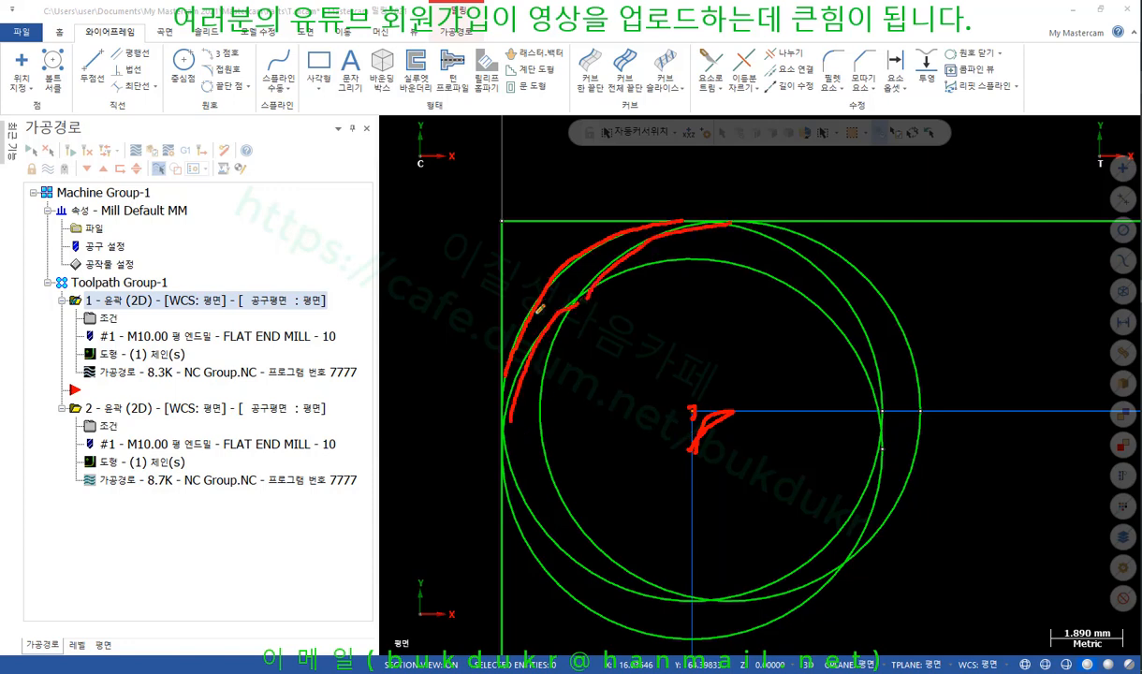
mouse_move(526, 330)
left_mouse_down()
mouse_move(522, 351)
mouse_move(541, 329)
left_mouse_up()
mouse_move(553, 280)
left_mouse_down()
mouse_move(559, 295)
mouse_move(600, 268)
left_mouse_up()
mouse_move(614, 240)
left_mouse_down()
mouse_move(617, 254)
mouse_move(634, 242)
left_mouse_up()
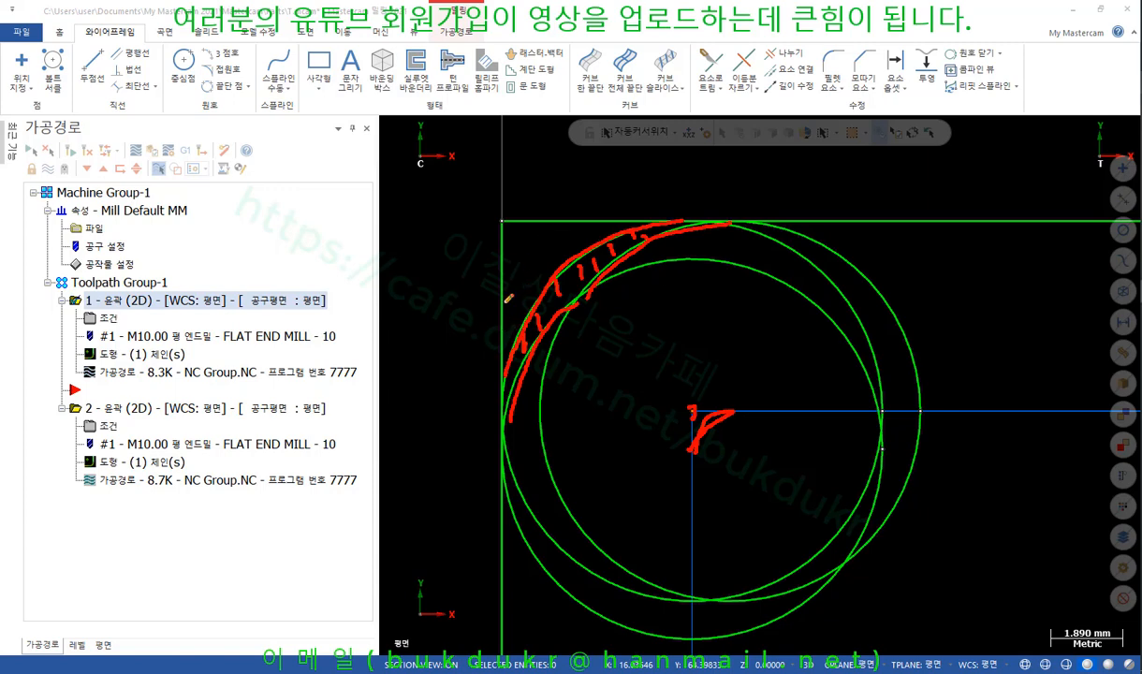
mouse_move(505, 301)
left_mouse_down()
mouse_move(549, 234)
mouse_move(588, 225)
mouse_move(523, 254)
mouse_move(500, 320)
mouse_move(529, 225)
mouse_move(604, 219)
left_mouse_up()
mouse_move(563, 287)
left_mouse_down()
mouse_move(541, 273)
mouse_move(559, 251)
mouse_move(611, 248)
left_mouse_up()
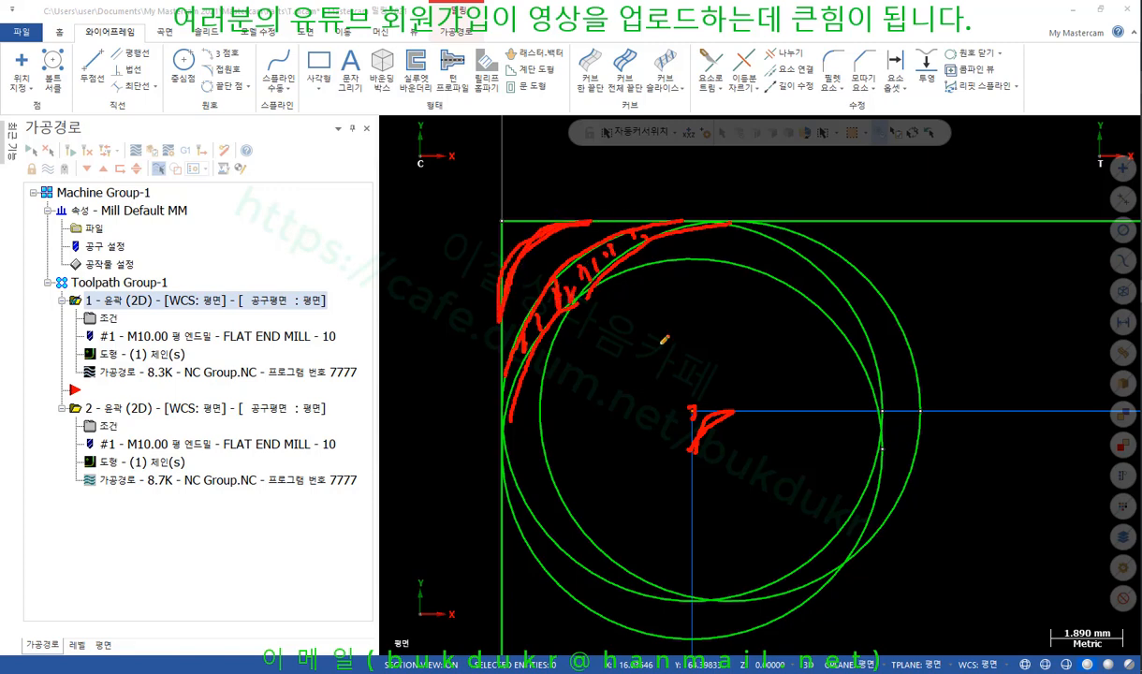
Step: Sketch progressively larger rounding arcs over the sharp toolpath corner at the tool centre, and clear the markup
mouse_move(696, 464)
left_mouse_down()
mouse_move(694, 404)
mouse_move(756, 406)
left_mouse_up()
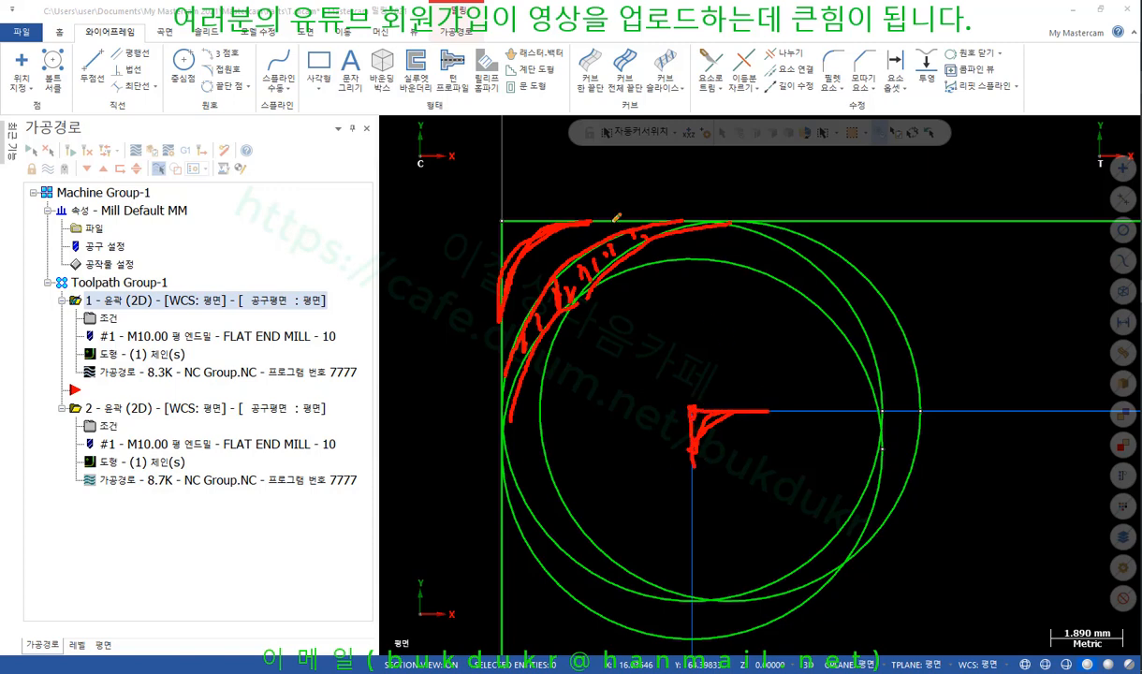
left_click_drag(696, 463, 743, 406)
left_click_drag(692, 470, 744, 410)
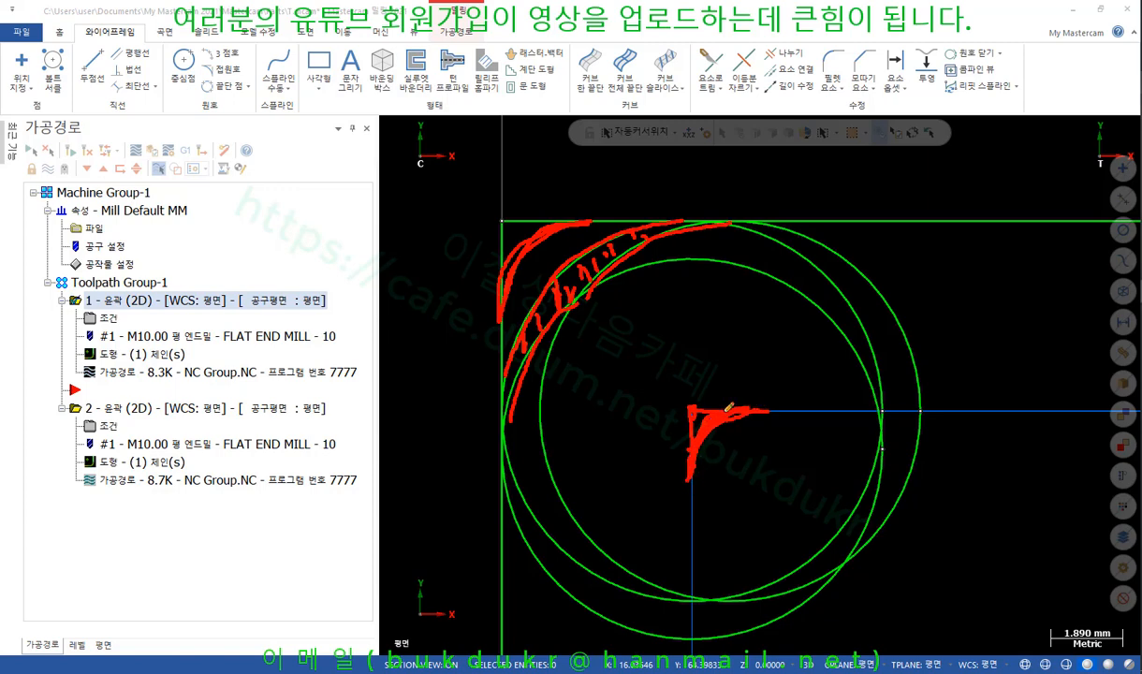
mouse_move(695, 499)
left_mouse_down()
mouse_move(689, 479)
mouse_move(709, 438)
mouse_move(789, 408)
left_mouse_up()
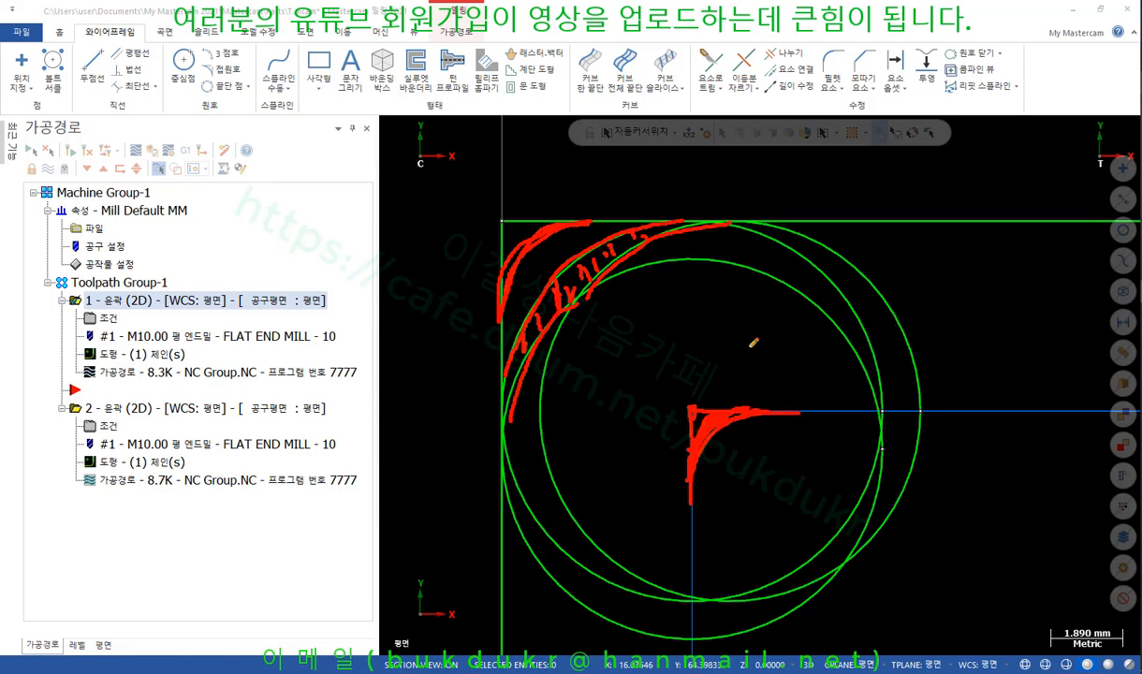
right_click(739, 397)
left_click(782, 510)
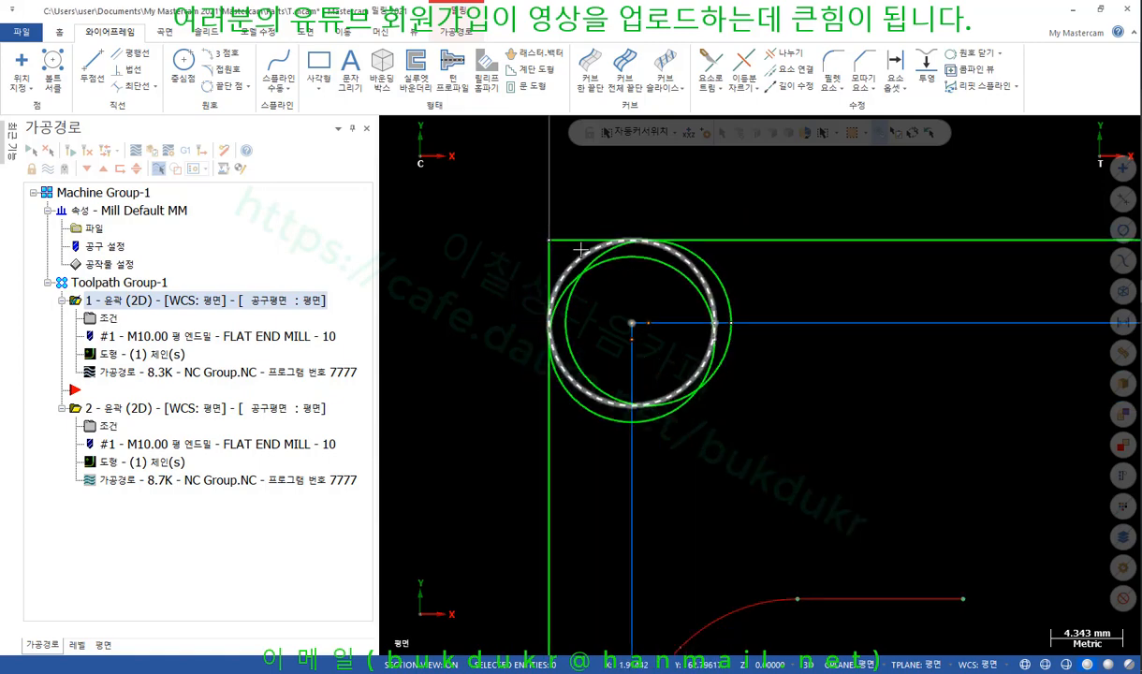
Step: Show only the second contour toolpath at the corner and let the autosave overwrite T.mcam
scroll(581, 250, "down", 2)
left_click(153, 412)
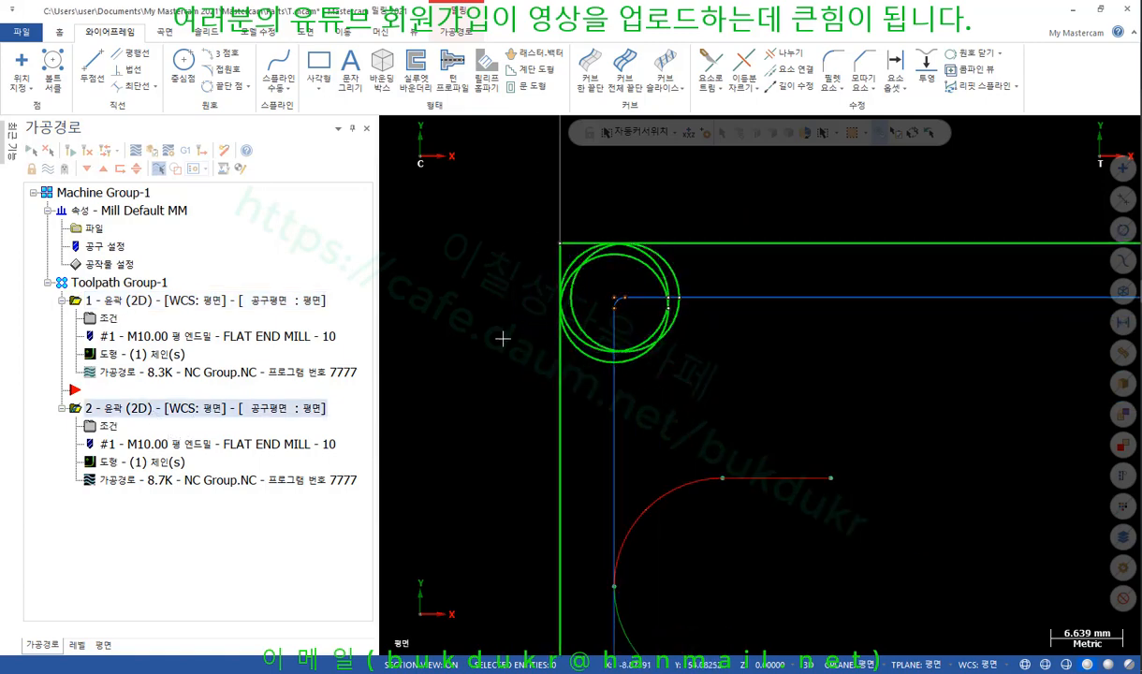
scroll(613, 314, "up", 3)
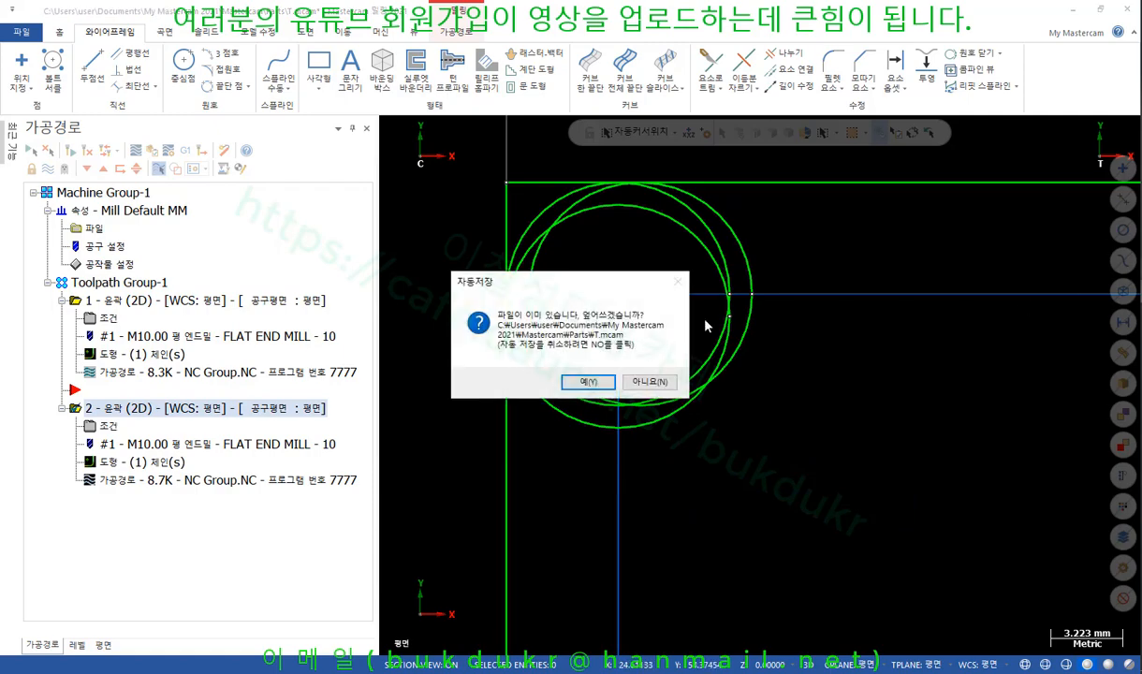
left_click(588, 381)
Step: Switch to the Mastercam textbook PDF in Acrobat, read the corner rounding radius and stock allowance descriptions, and return to Mastercam
key("alt+Tab")
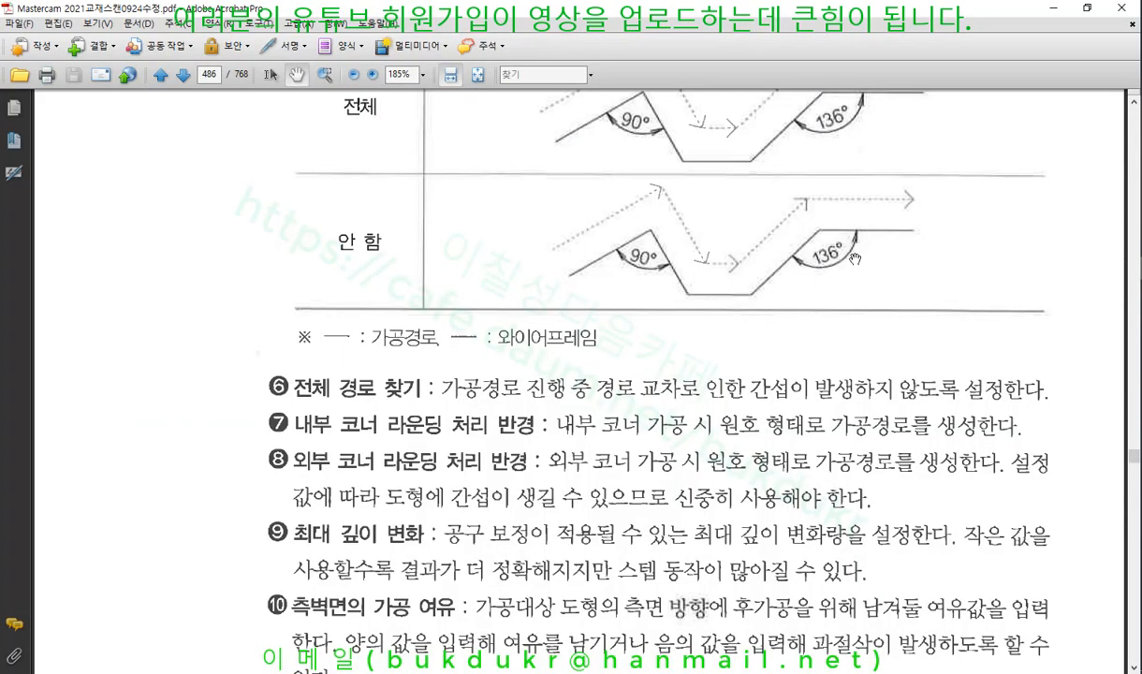
scroll(524, 308, "down", 5)
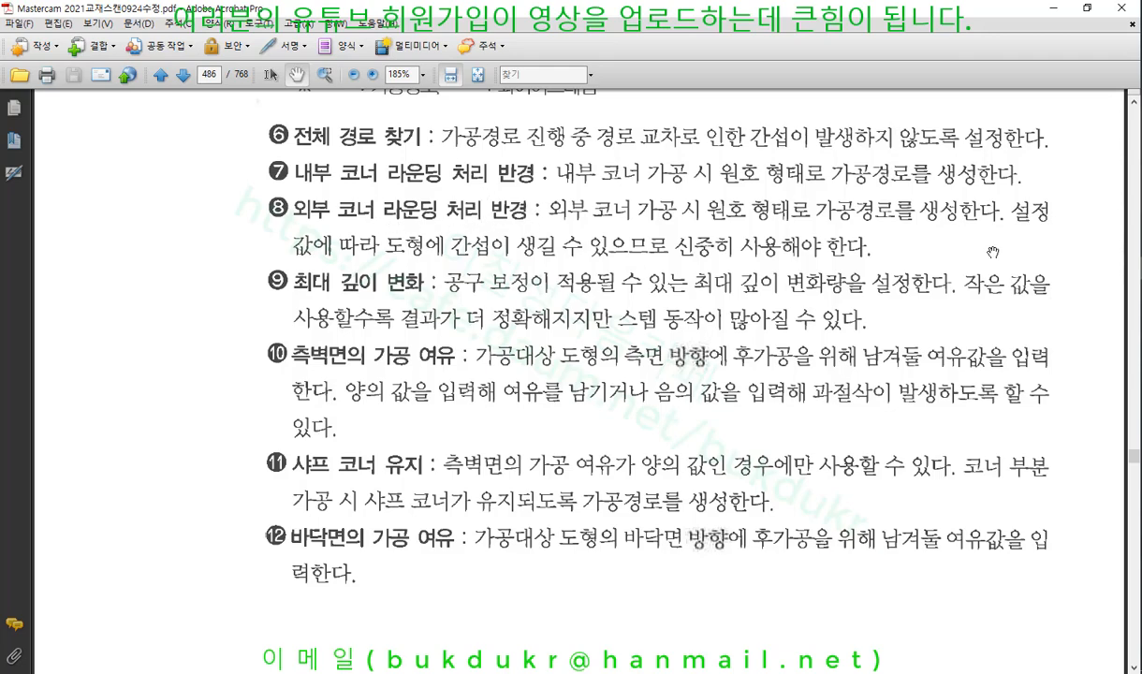
left_click(1055, 11)
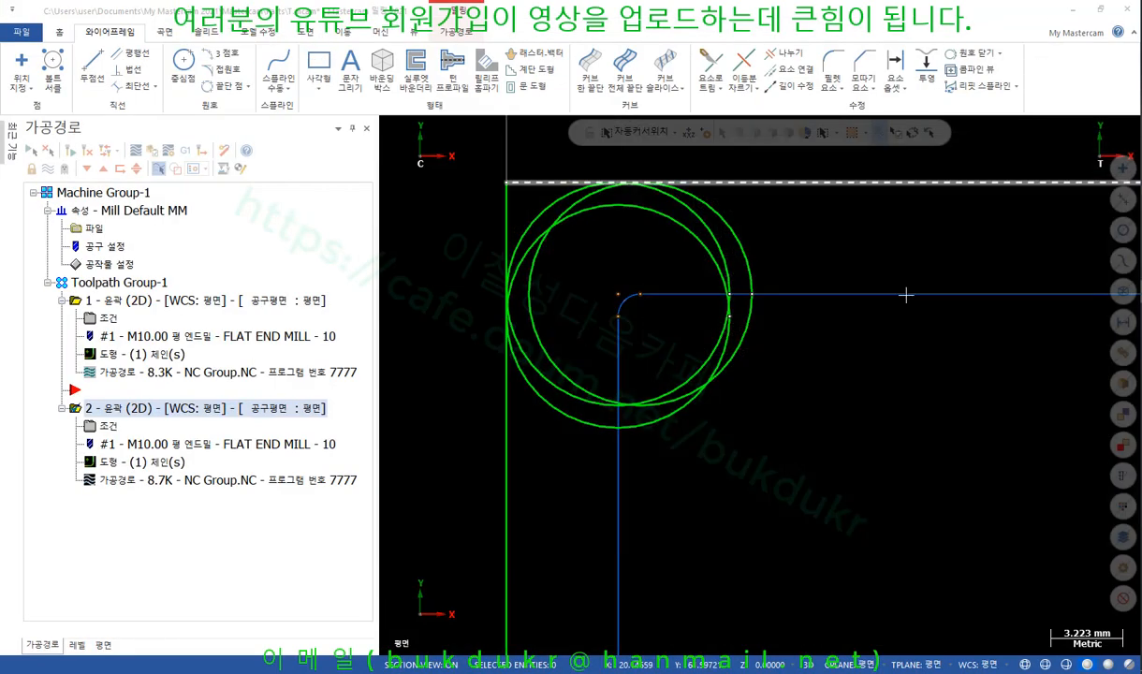
Step: Review which geometry is chained in the second contour operation
scroll(491, 243, "down", 5)
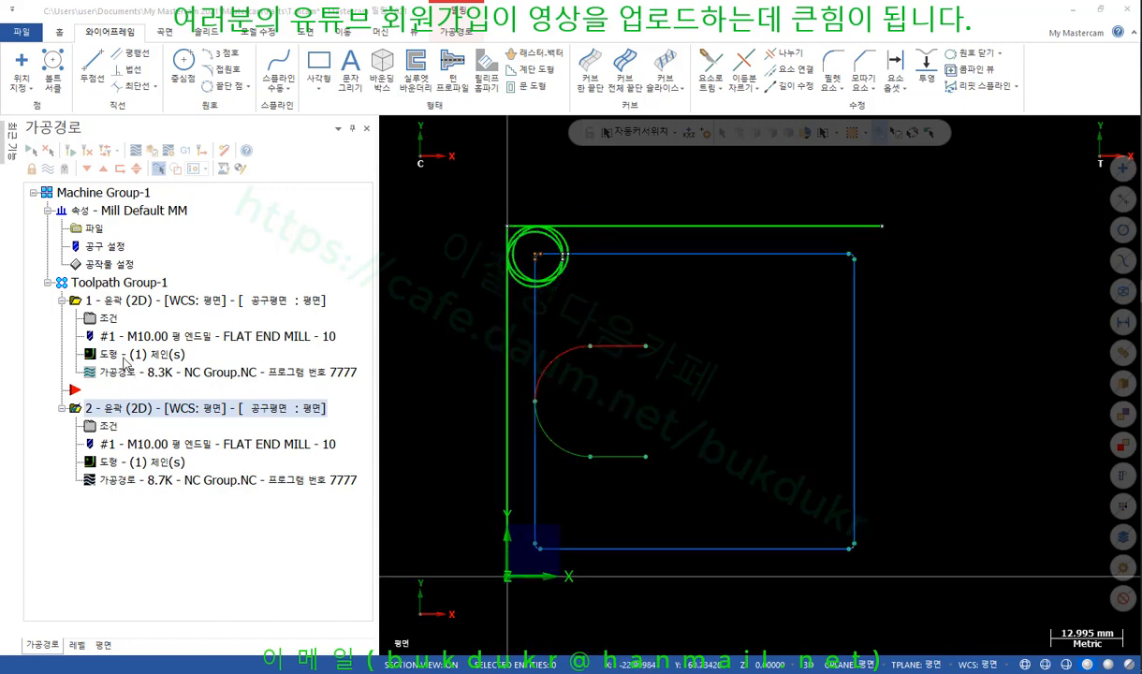
left_click(122, 461)
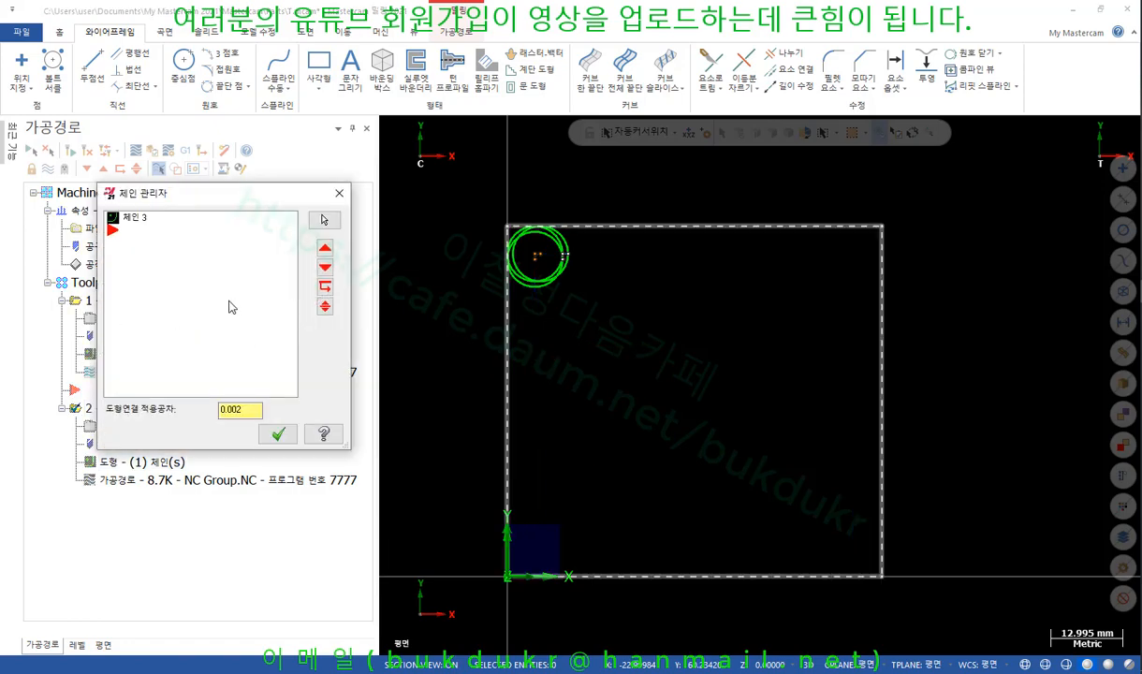
left_click(280, 435)
Step: Set the second contour's compensation direction to left (왼쪽) and regenerate its toolpath outside the rectangle
left_click(109, 425)
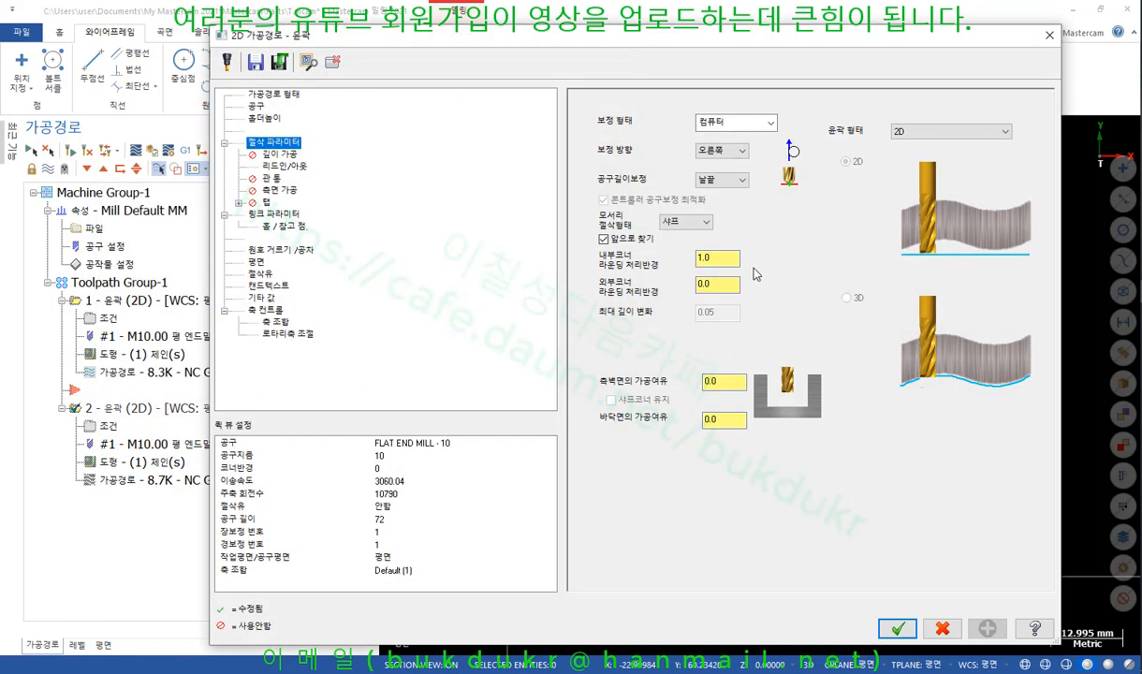
left_click(721, 149)
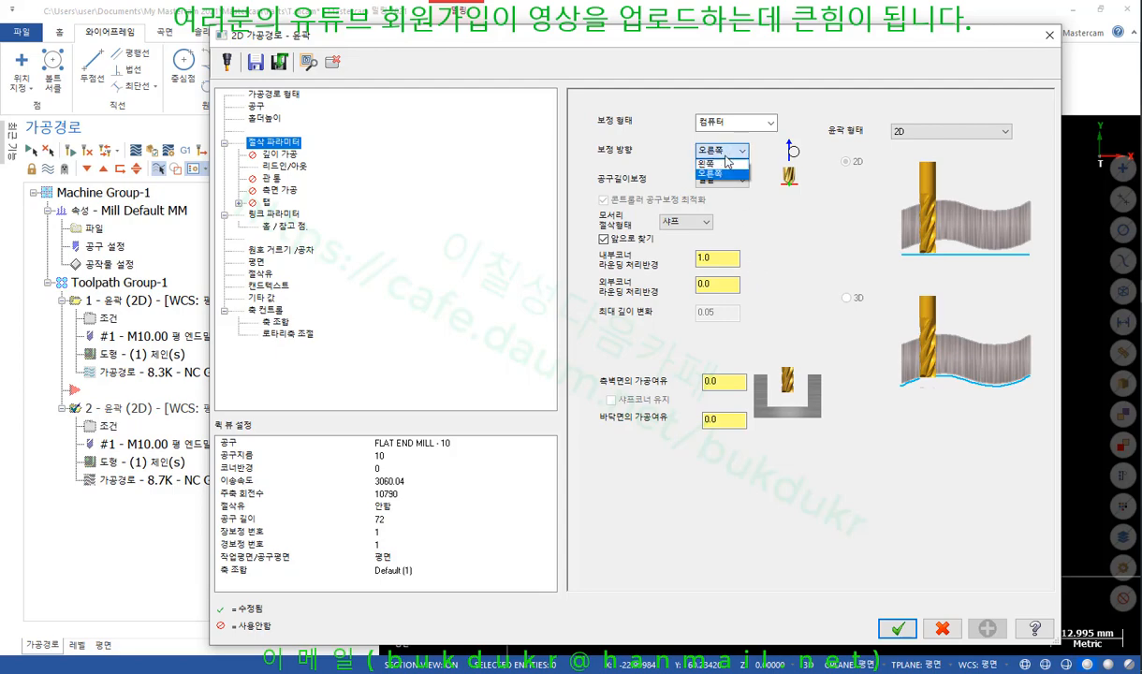
left_click(716, 162)
left_click(897, 628)
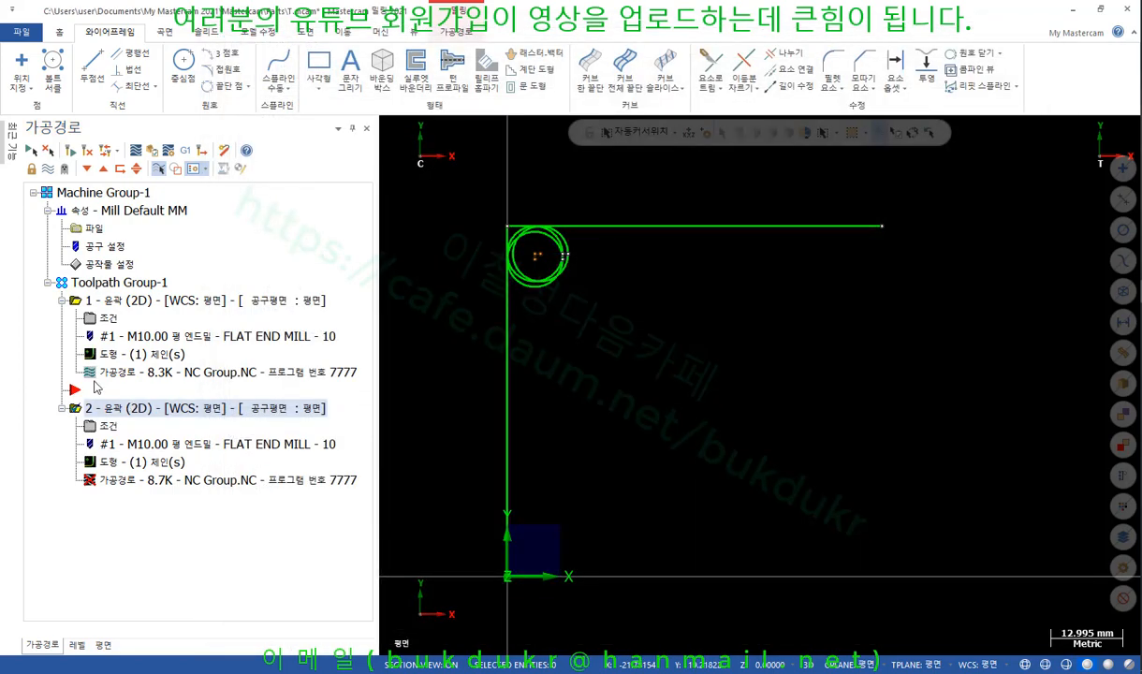
scroll(747, 317, "down", 2)
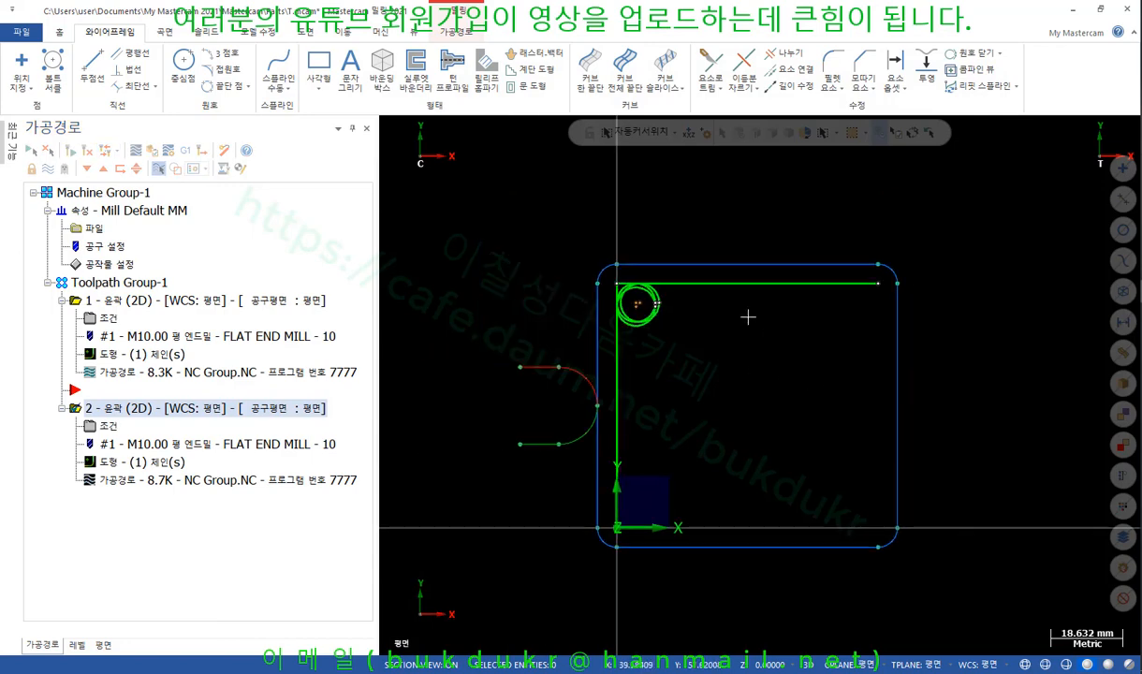
scroll(619, 278, "up", 4)
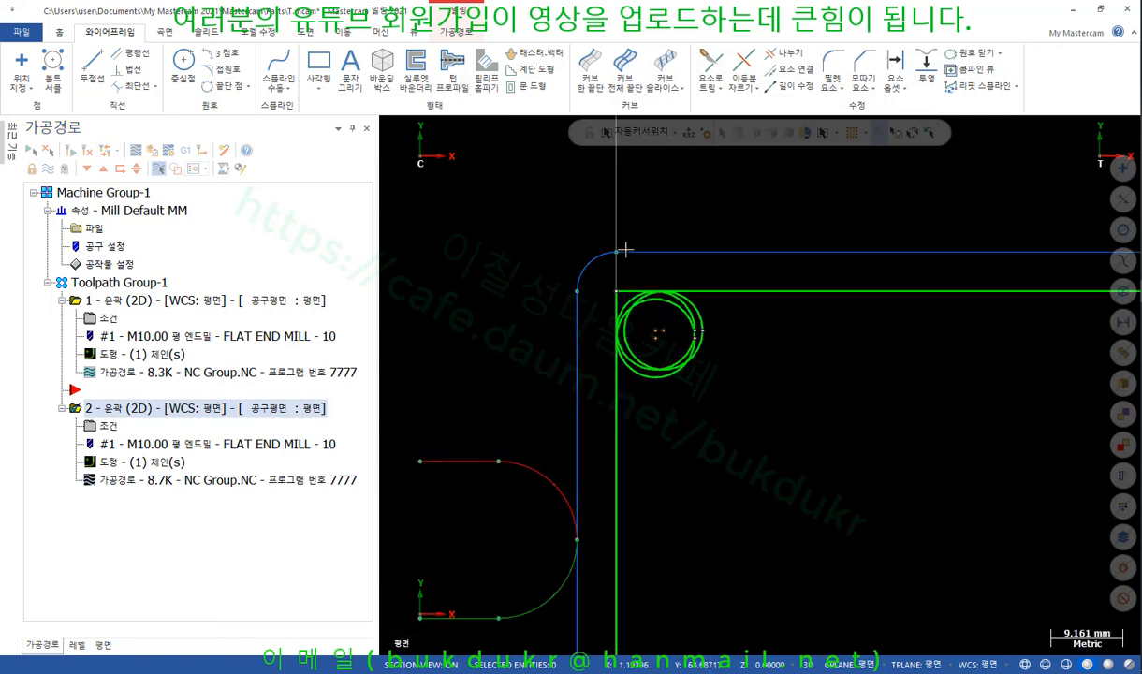
Step: Set the second contour operation's corner rolling type to all (전체) and regenerate its toolpath
left_click(106, 426)
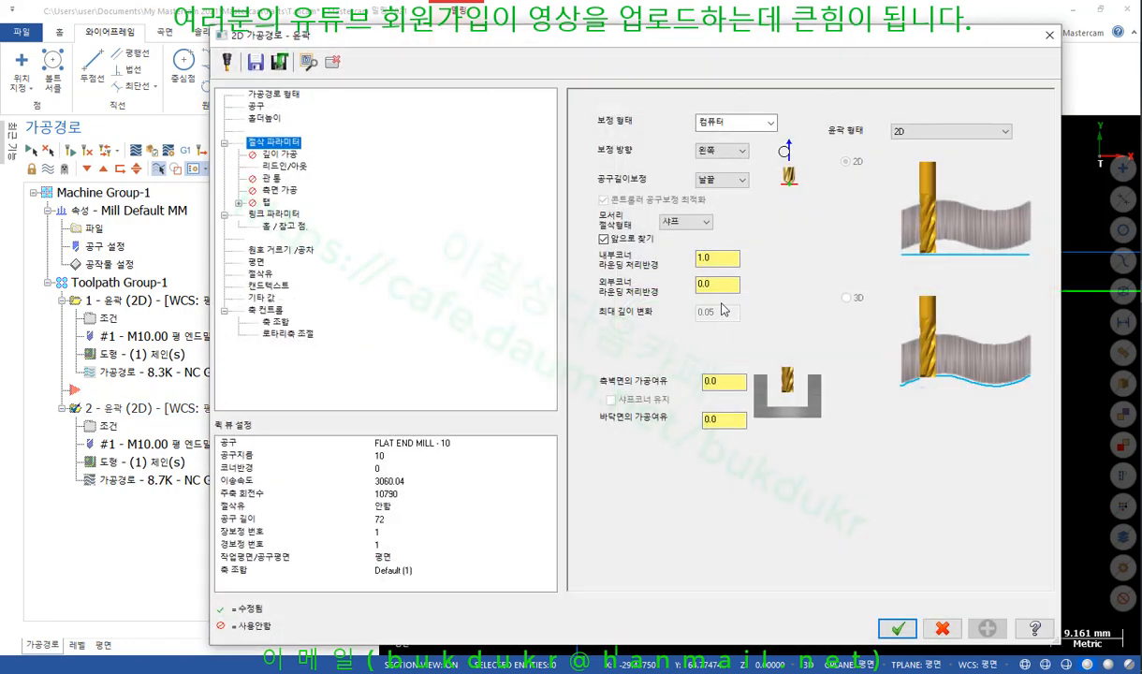
left_click(686, 221)
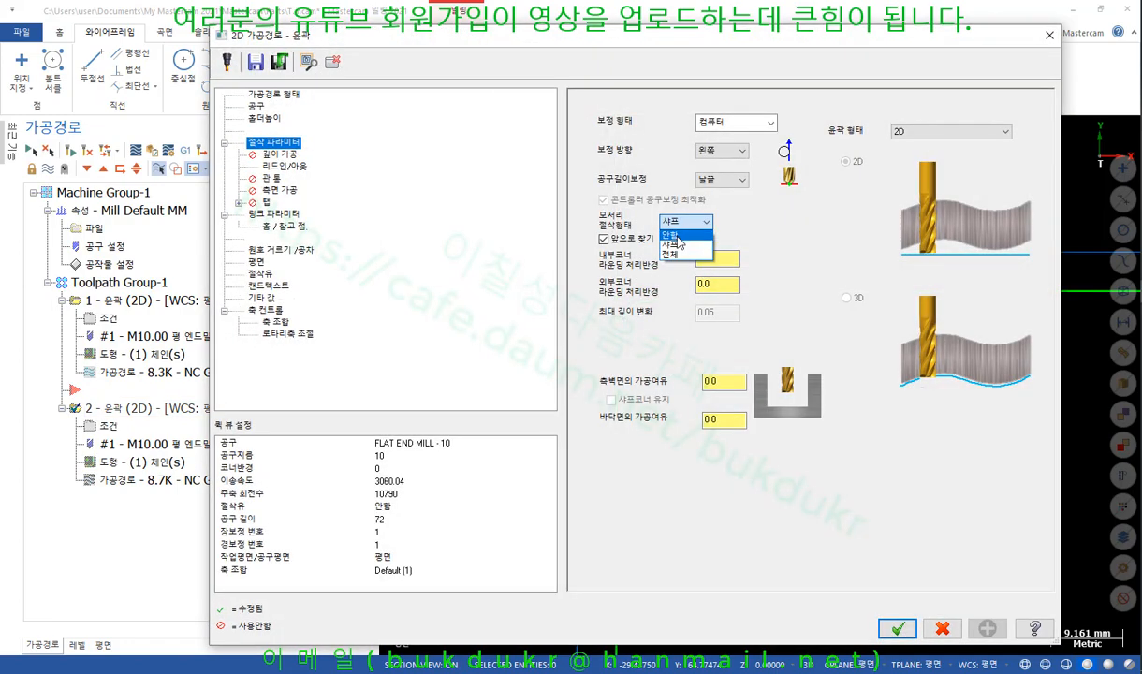
left_click(672, 248)
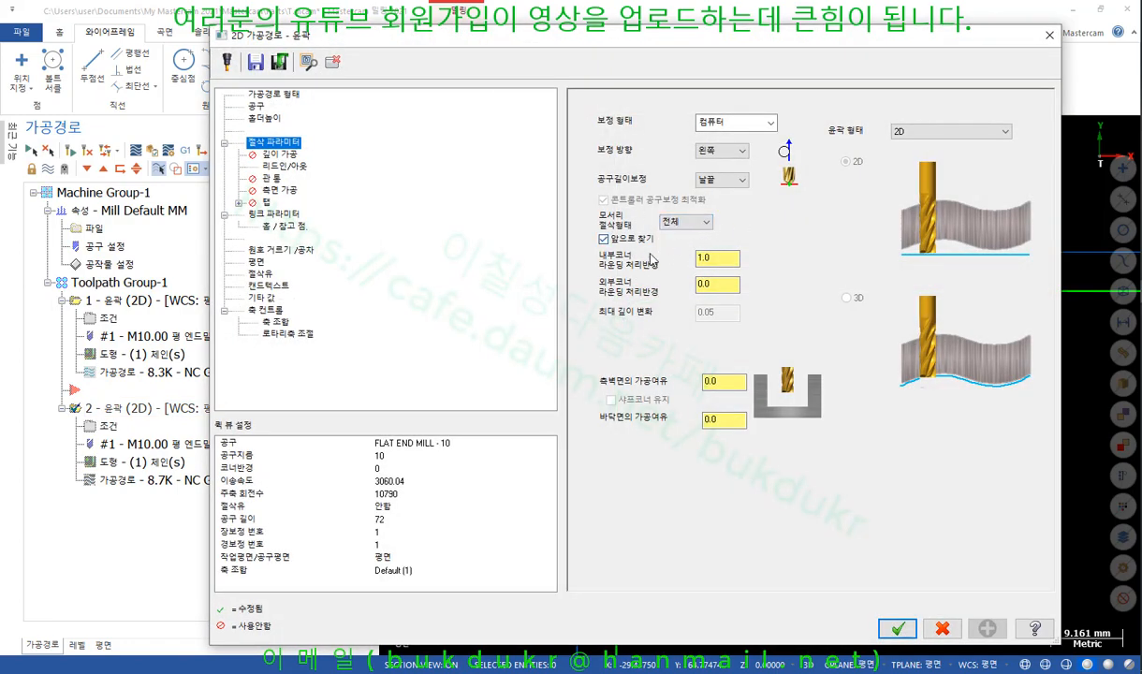
left_click(718, 286)
left_click(897, 628)
left_click(72, 151)
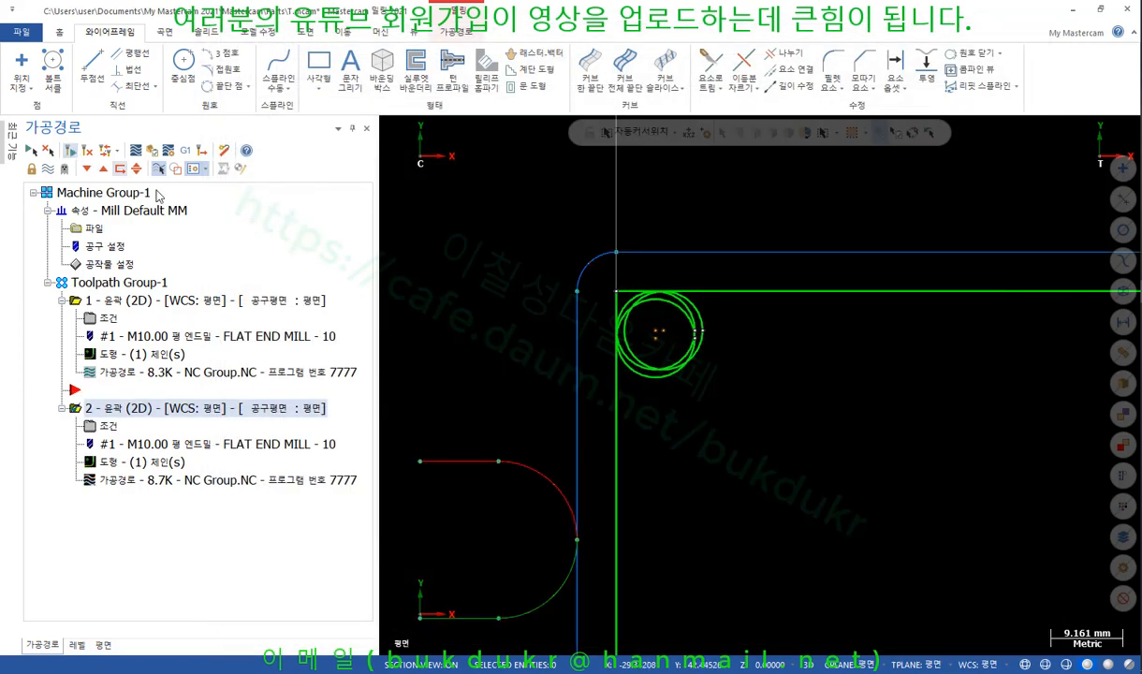
Step: Switch the second contour operation's corner rolling type to none (안함) and regenerate its toolpath
left_click(109, 426)
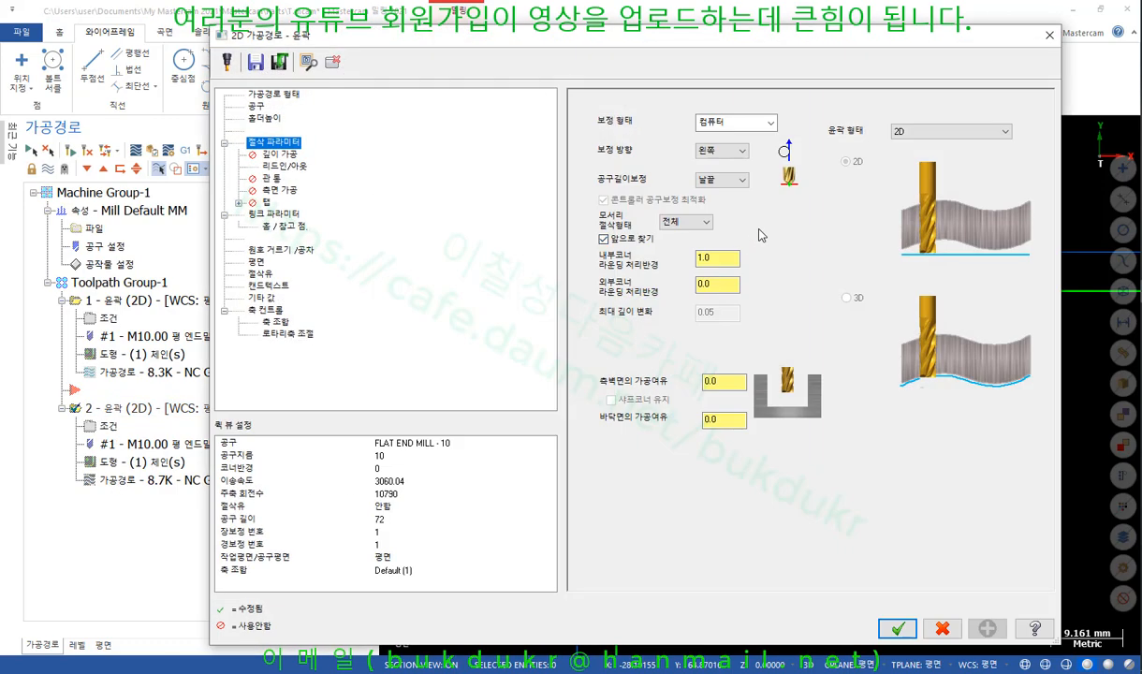
left_click(707, 222)
left_click(679, 242)
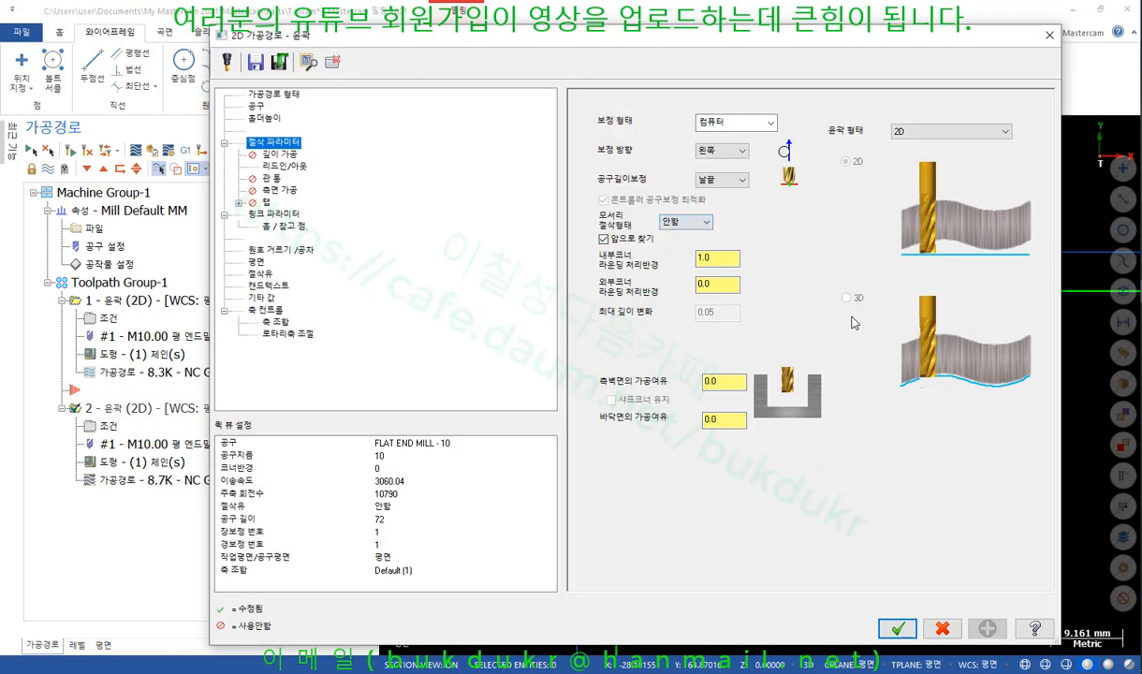
left_click(896, 628)
left_click(72, 151)
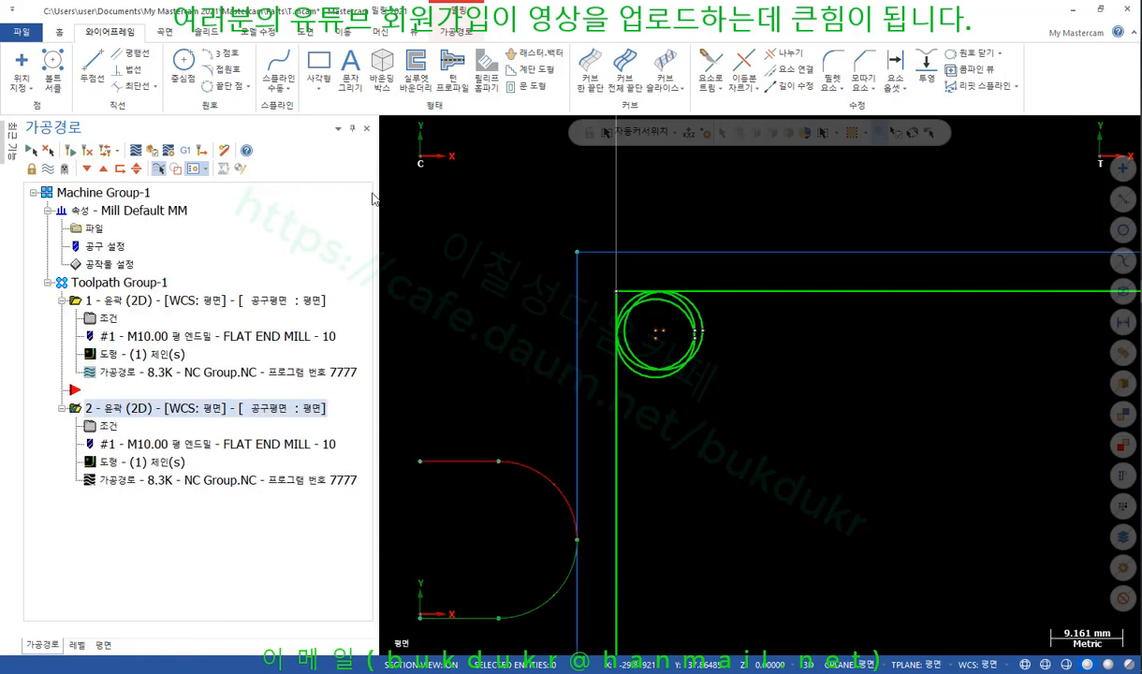
Step: Set the second contour's outside corner rounding radius to 1.0 and regenerate the toolpath to inspect the corner
left_click(112, 429)
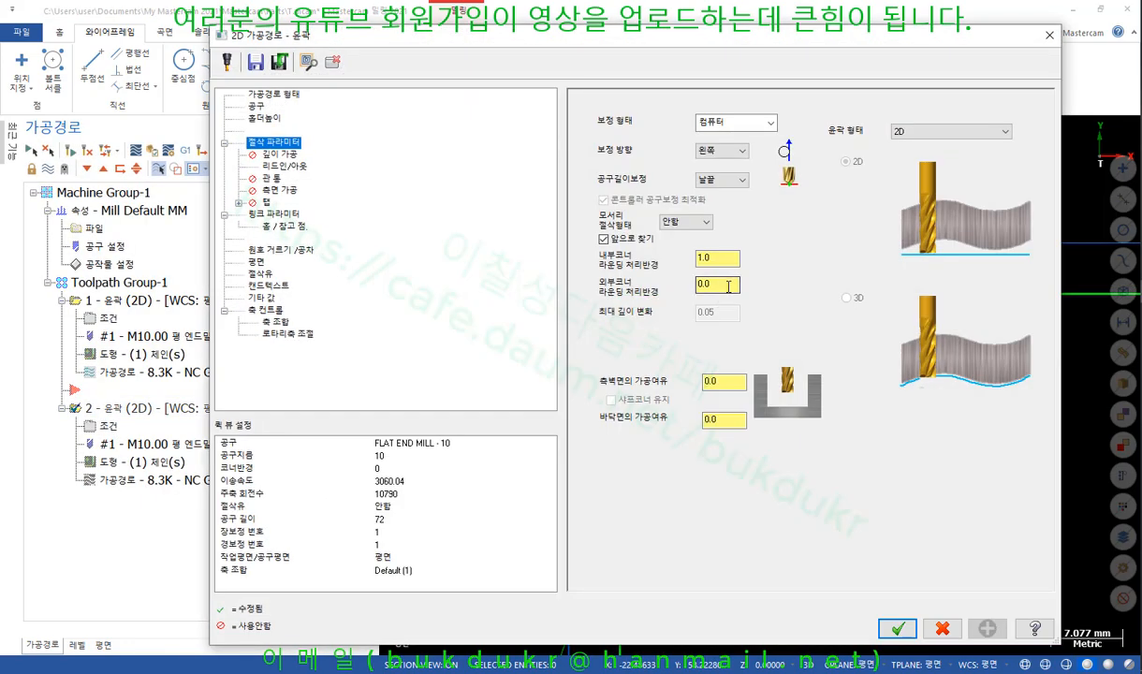
type("1")
left_click(896, 628)
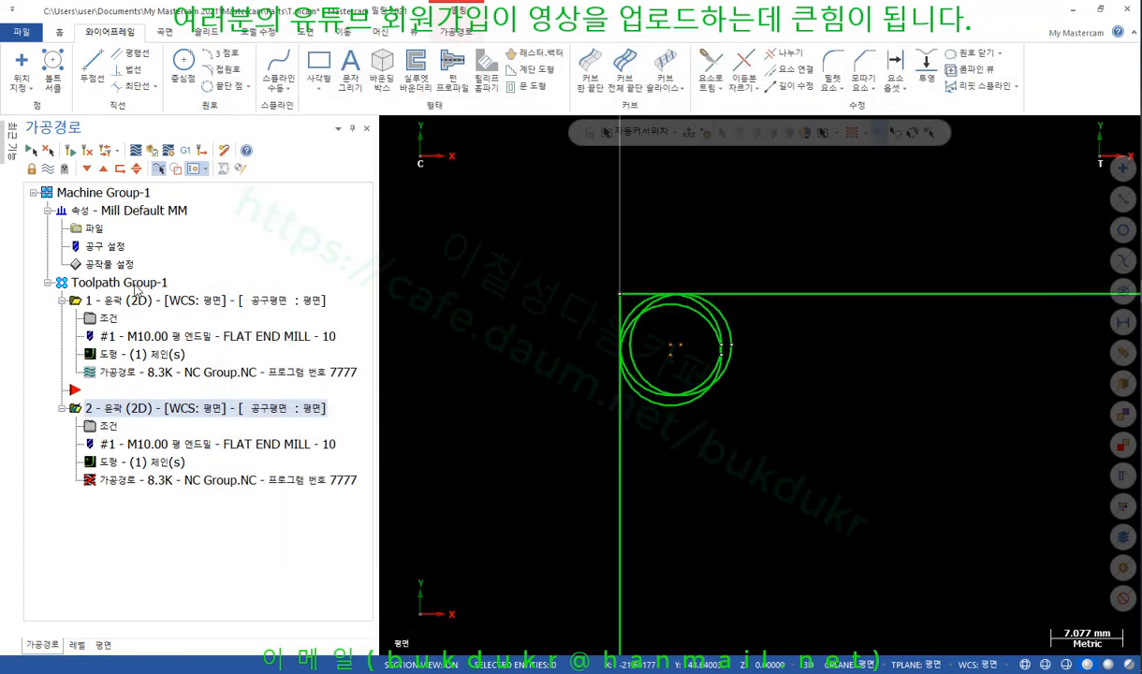
left_click(72, 147)
scroll(616, 234, "up", 2)
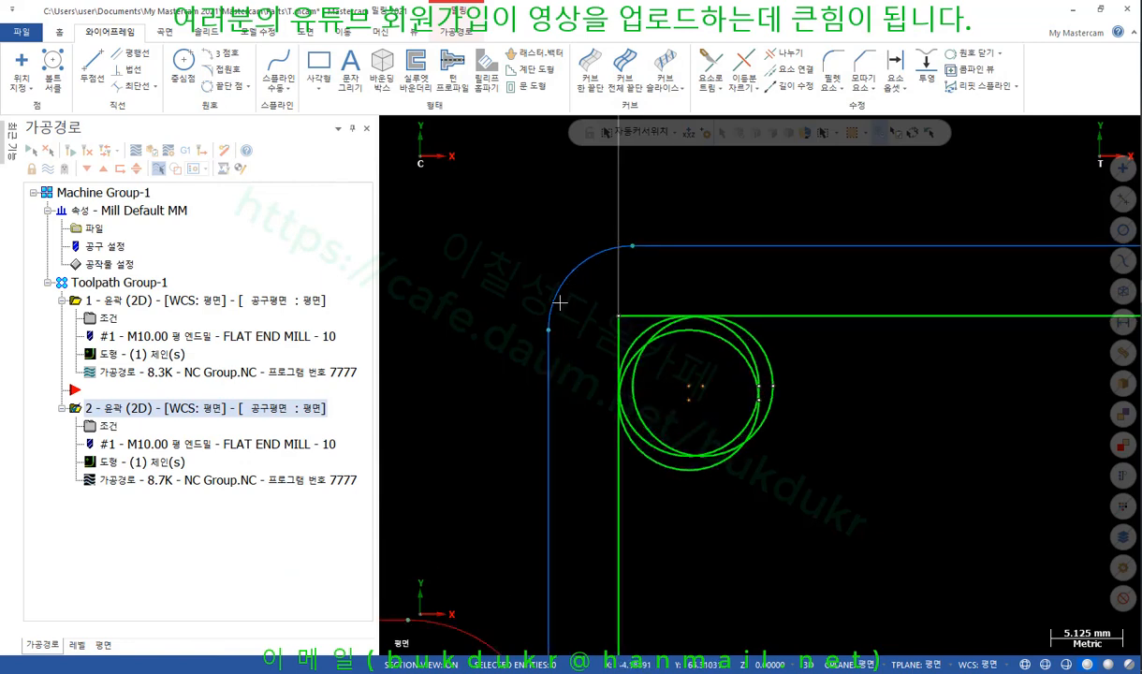
scroll(712, 204, "down", 2)
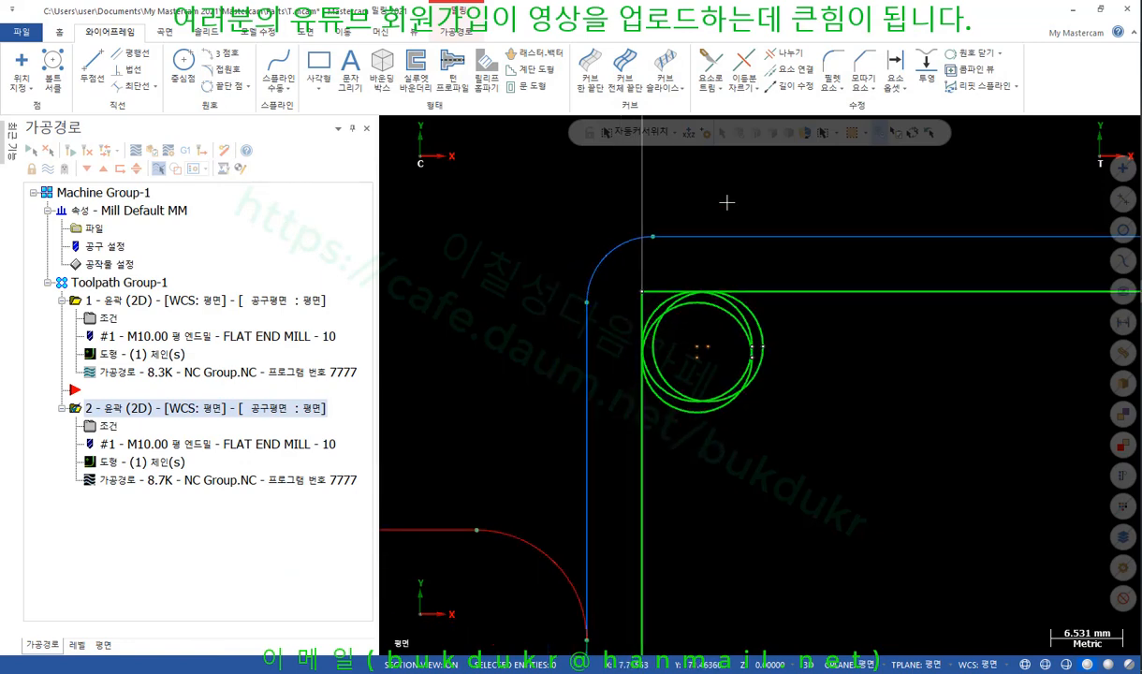
Step: Backplot the second contour operation until the tool has passed around the rectangle's corner, and inspect the corner closely
left_click(123, 478)
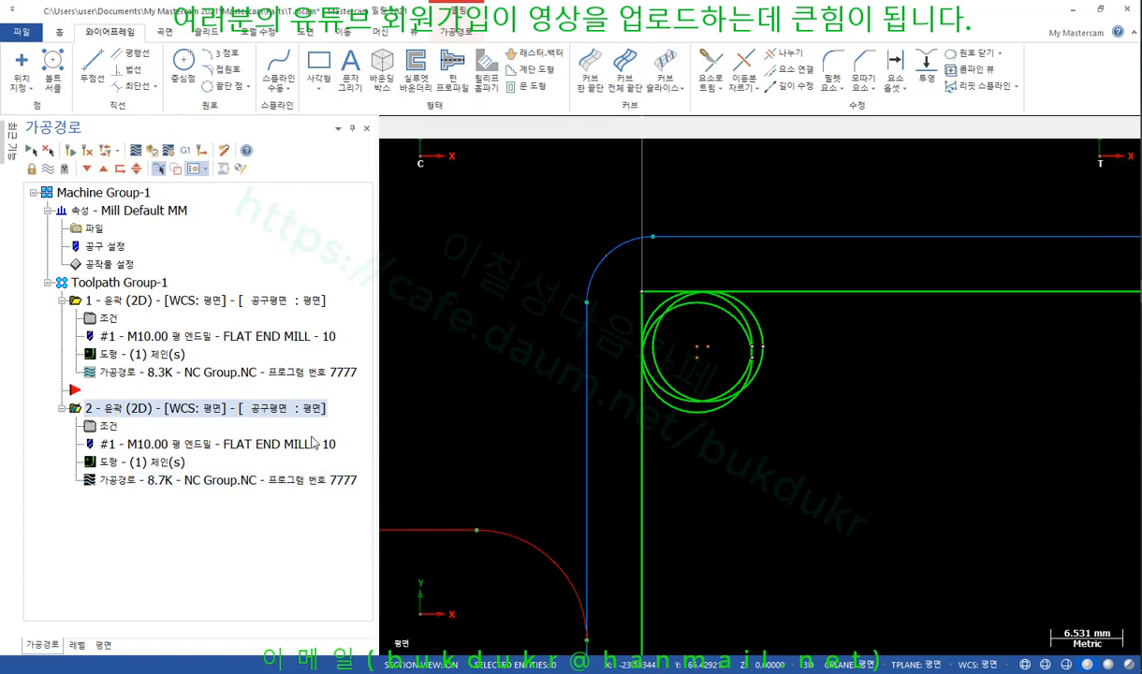
left_click_drag(617, 133, 782, 129)
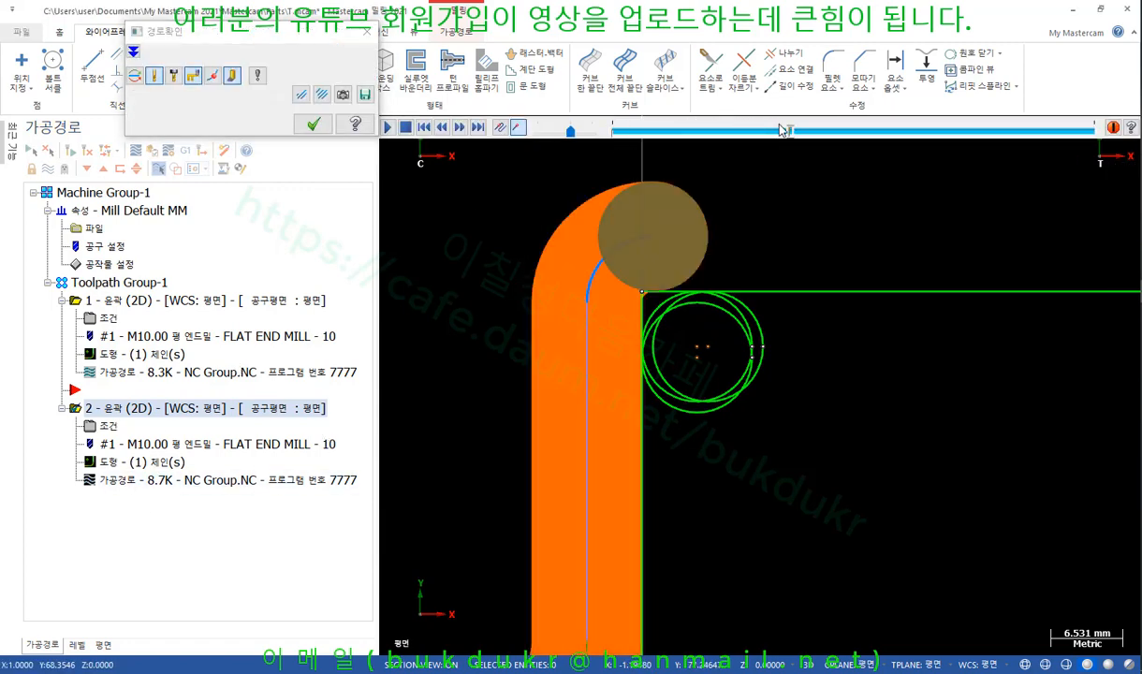
scroll(638, 312, "up", 5)
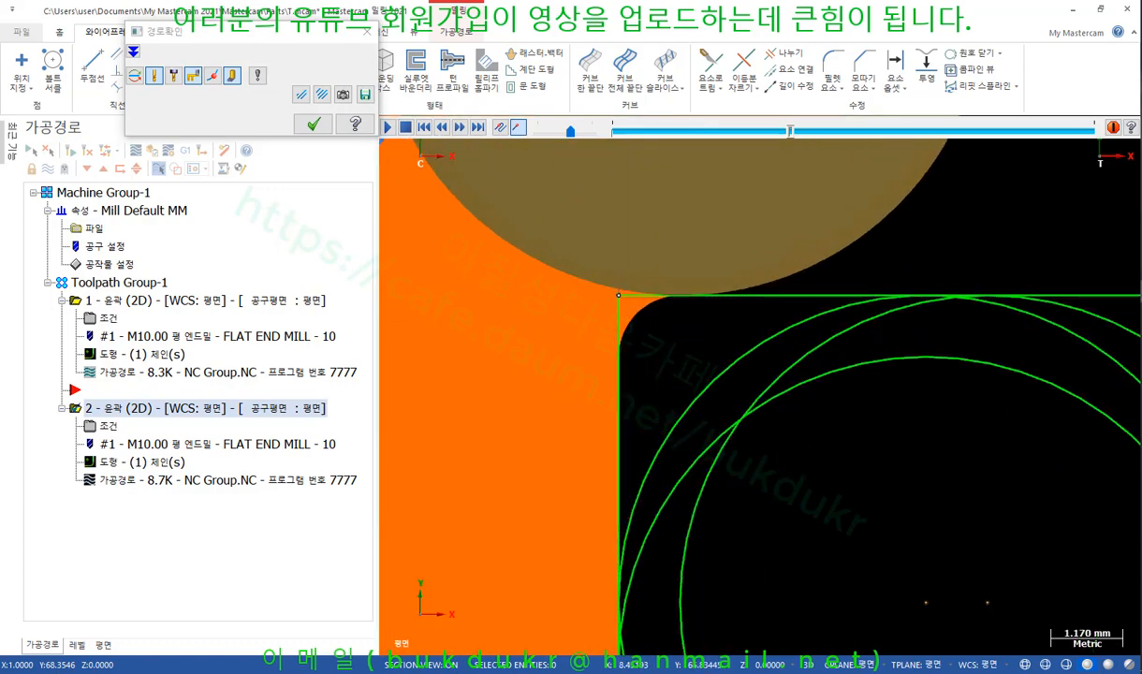
Step: Mark the overcut area at the rectangle's corner with red strokes, clear the markings and leave the backplot
mouse_move(620, 361)
left_mouse_down()
mouse_move(619, 310)
mouse_move(686, 290)
left_mouse_up()
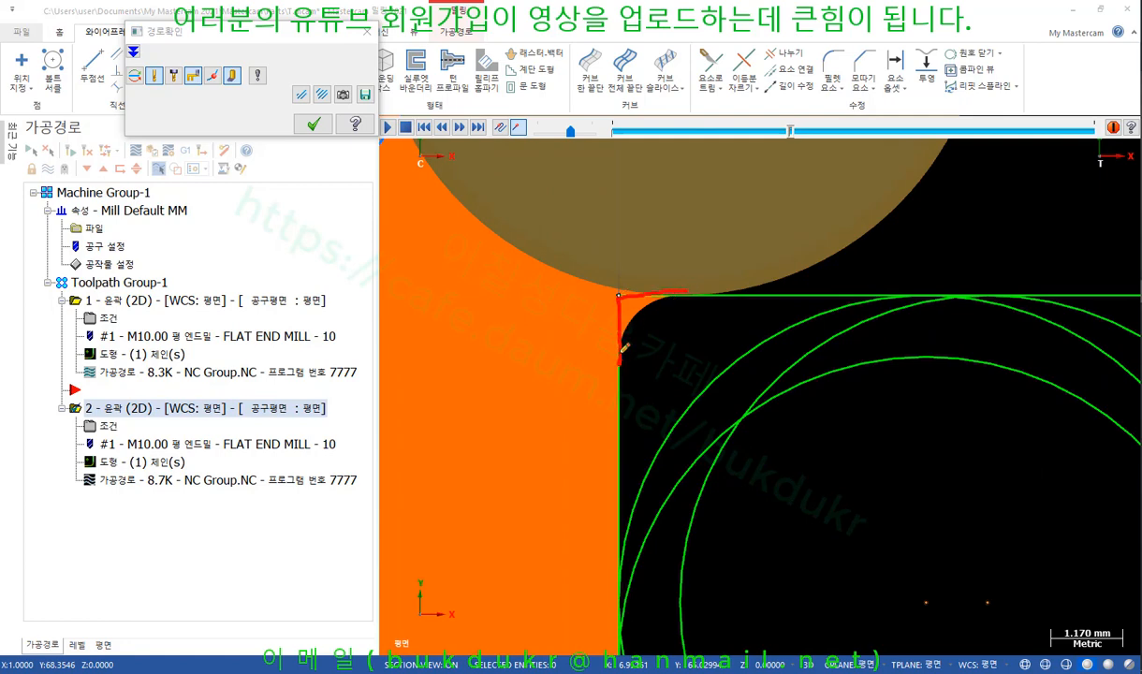
mouse_move(623, 350)
left_mouse_down()
mouse_move(631, 311)
mouse_move(739, 291)
left_mouse_up()
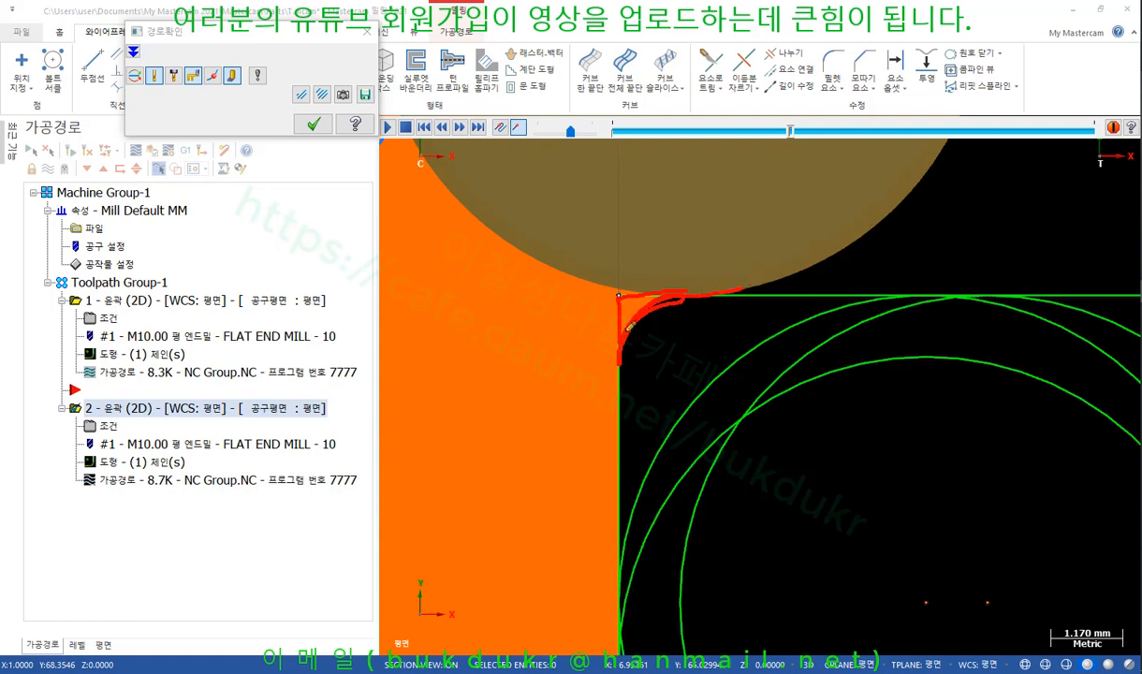
left_click_drag(699, 293, 783, 298)
mouse_move(625, 384)
left_mouse_down()
mouse_move(625, 350)
mouse_move(620, 389)
left_mouse_up()
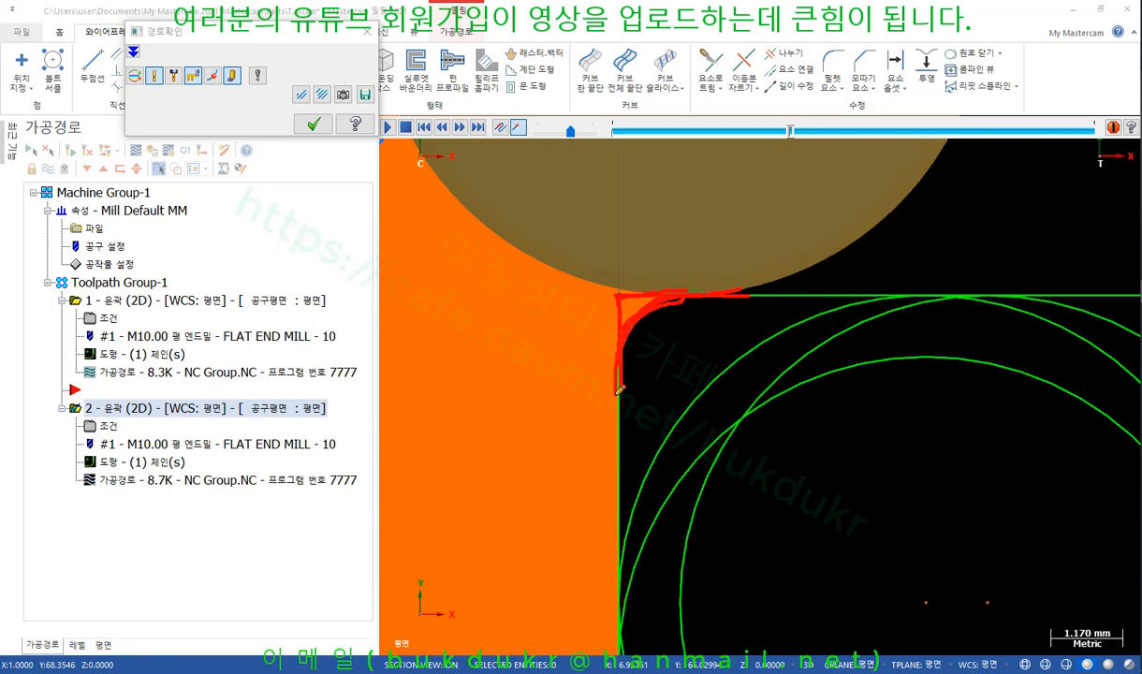
right_click(841, 221)
left_click(878, 384)
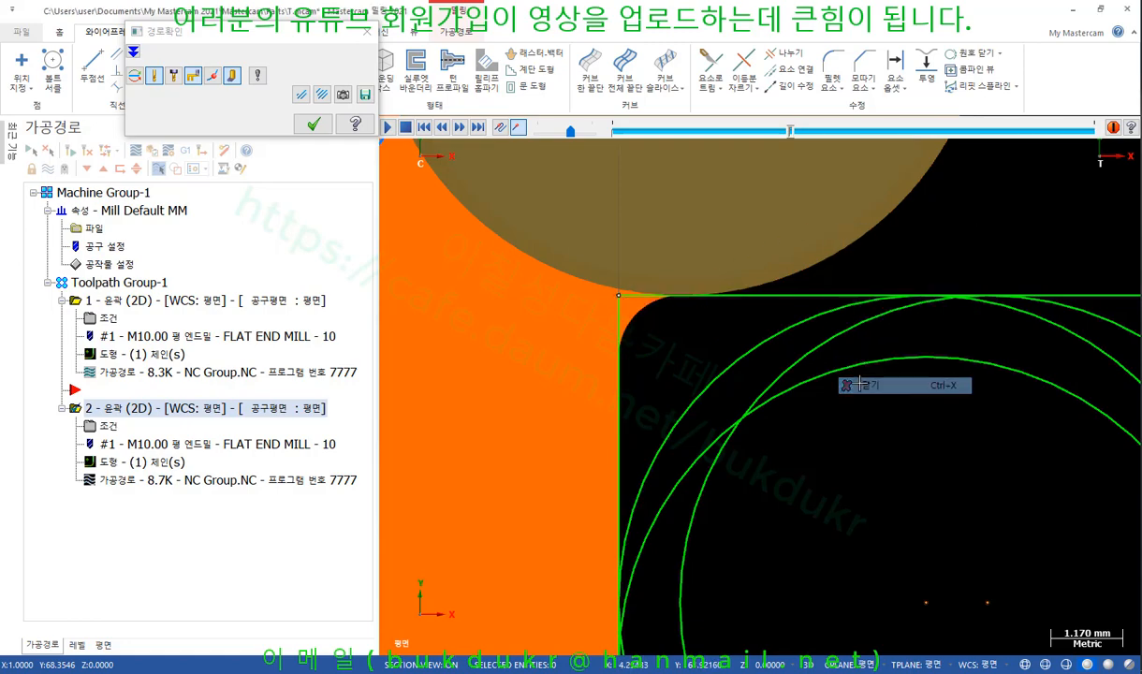
scroll(661, 248, "down", 5)
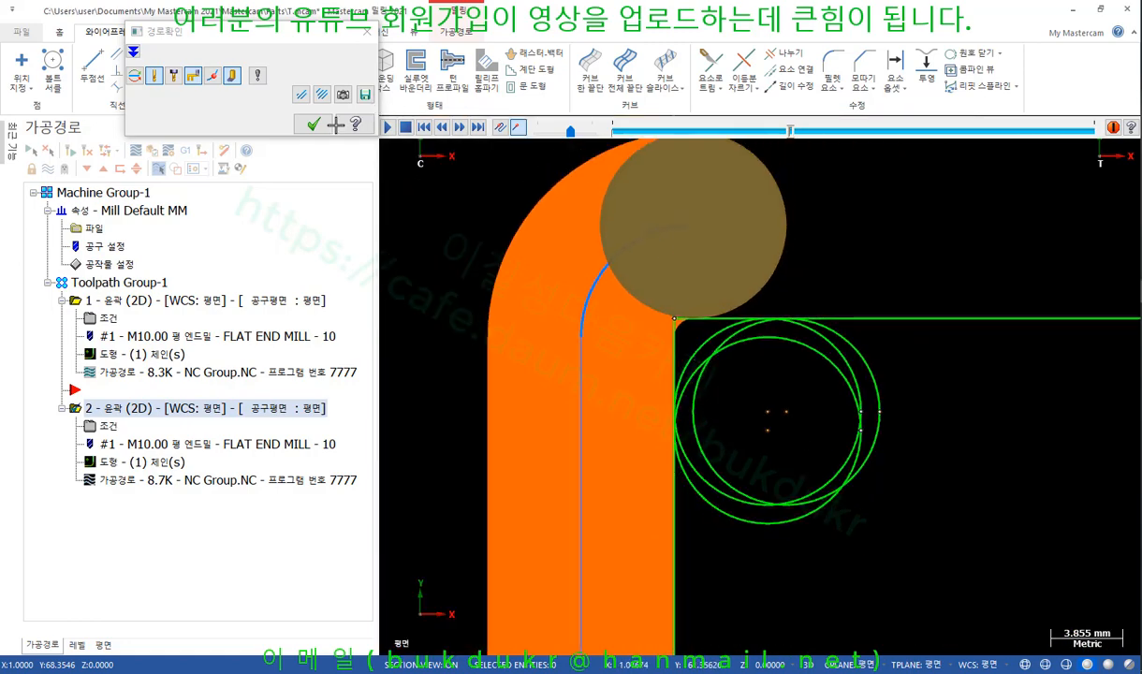
left_click(315, 125)
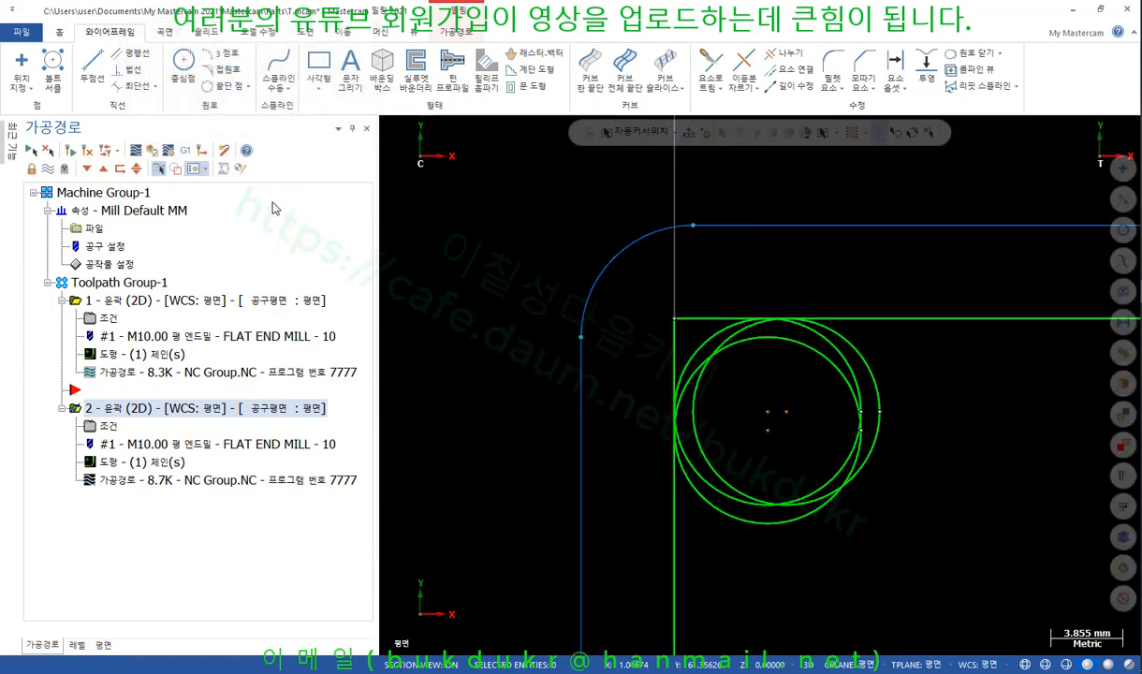
Step: In the second contour's cut parameters, set corner rolling to sharp (샤프) and the outside corner rounding radius to 0.5
left_click(105, 426)
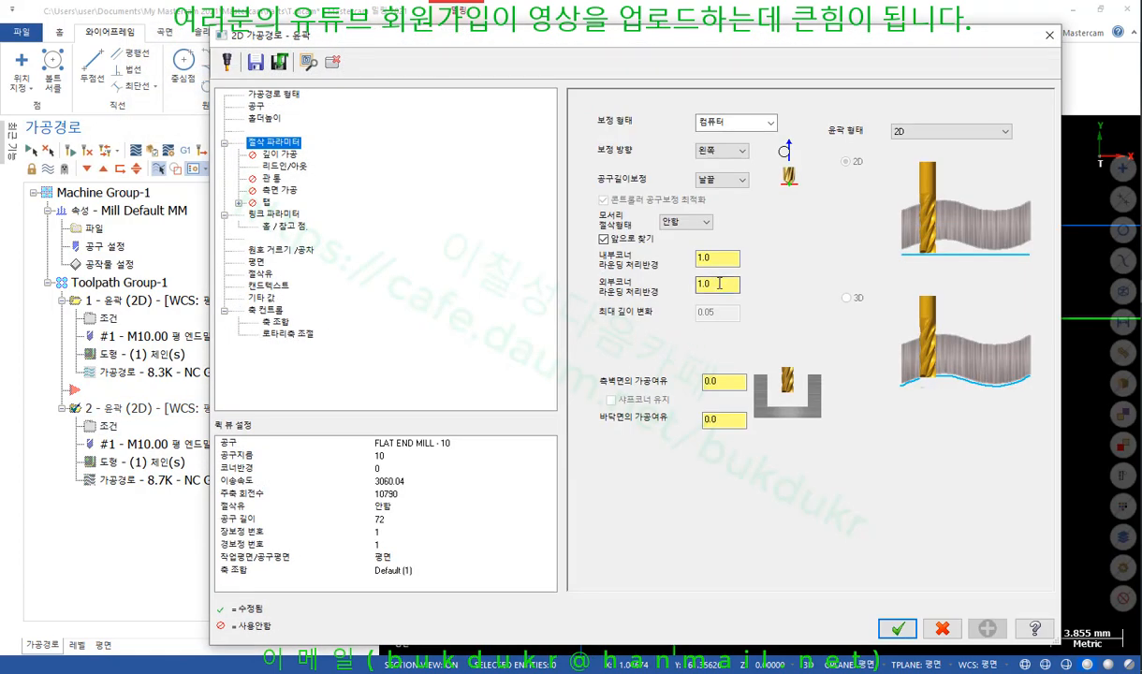
left_click_drag(720, 284, 640, 313)
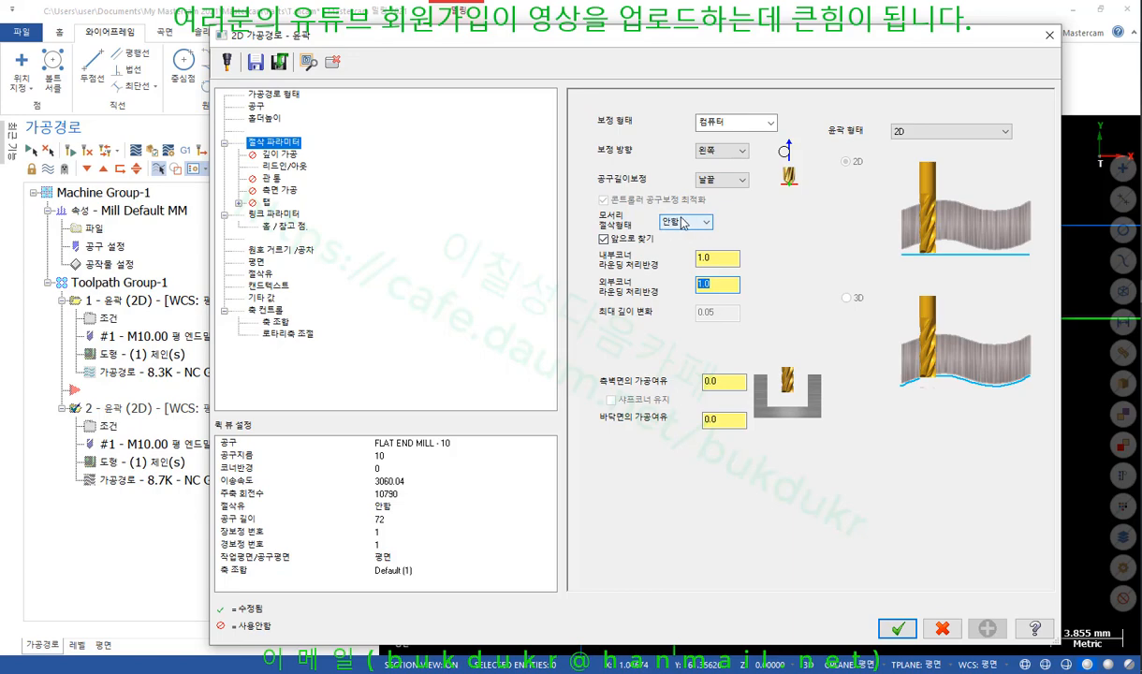
left_click(727, 289)
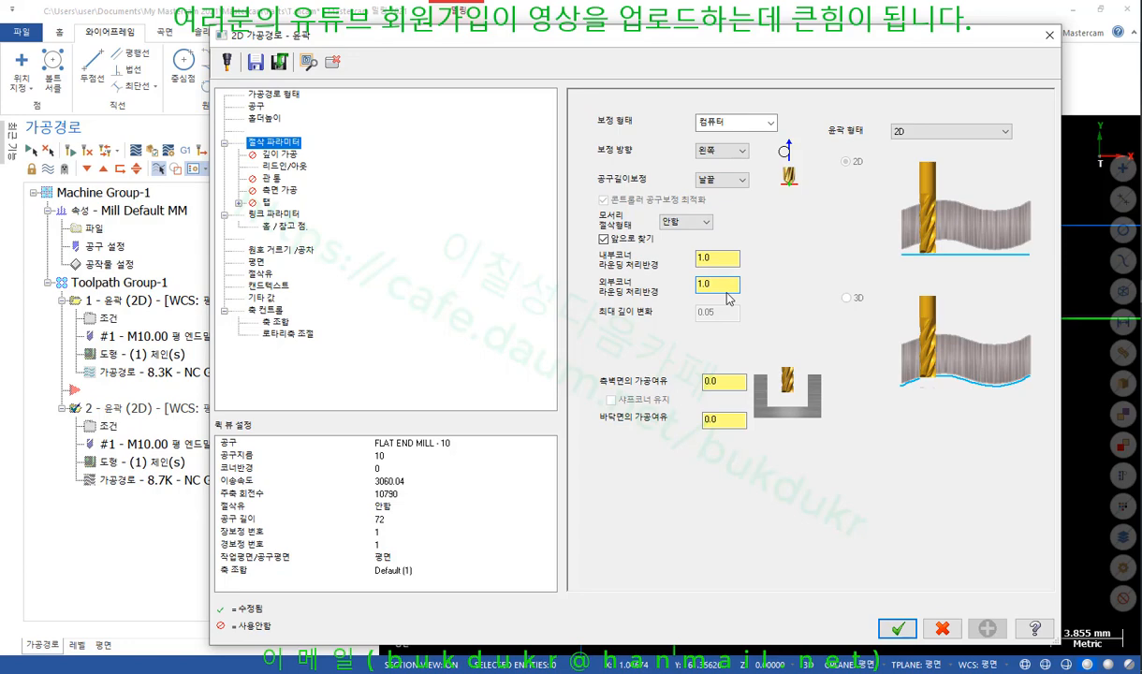
left_click(692, 225)
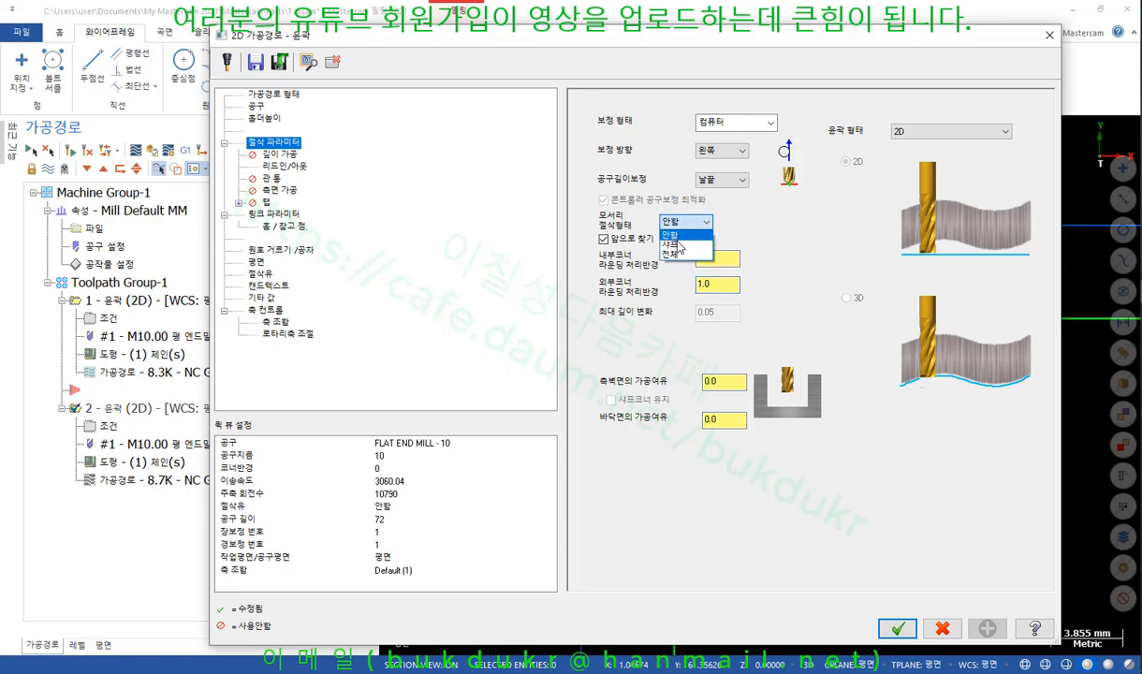
left_click(679, 244)
left_click(723, 289)
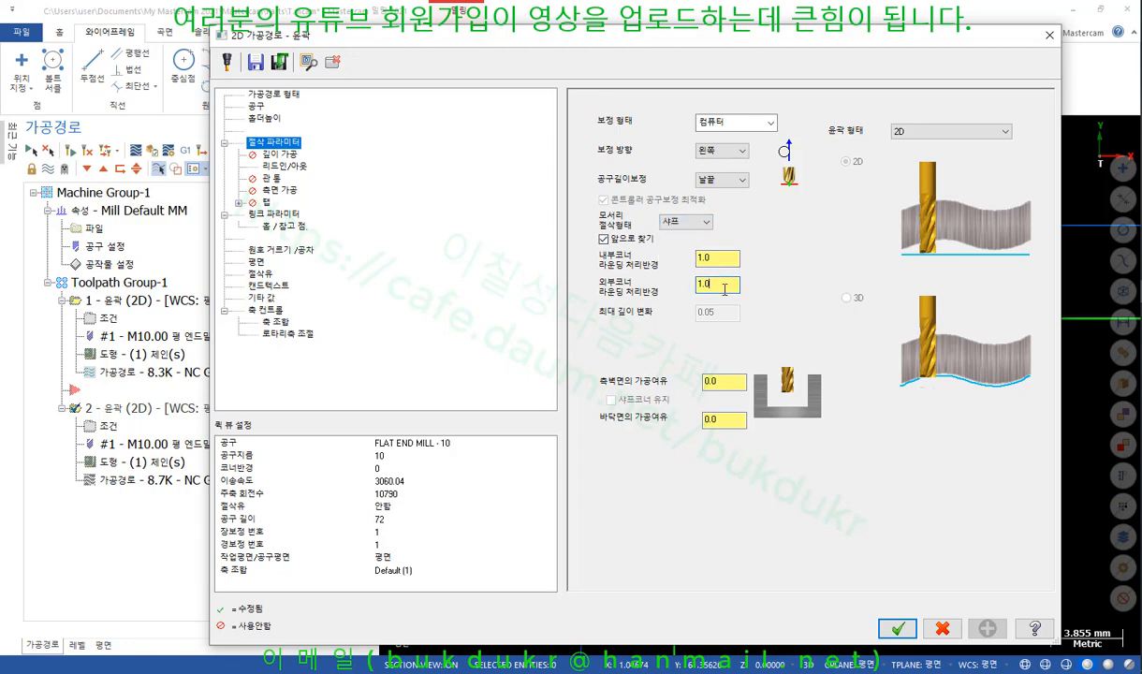
left_click_drag(724, 290, 654, 291)
type("0.5")
Step: Keep the inside corner rounding radius at 1 and regenerate the second contour toolpath
left_click(729, 260)
left_click_drag(714, 259, 663, 260)
type("0")
left_click_drag(738, 261, 624, 271)
type("1")
left_click(897, 628)
left_click(72, 151)
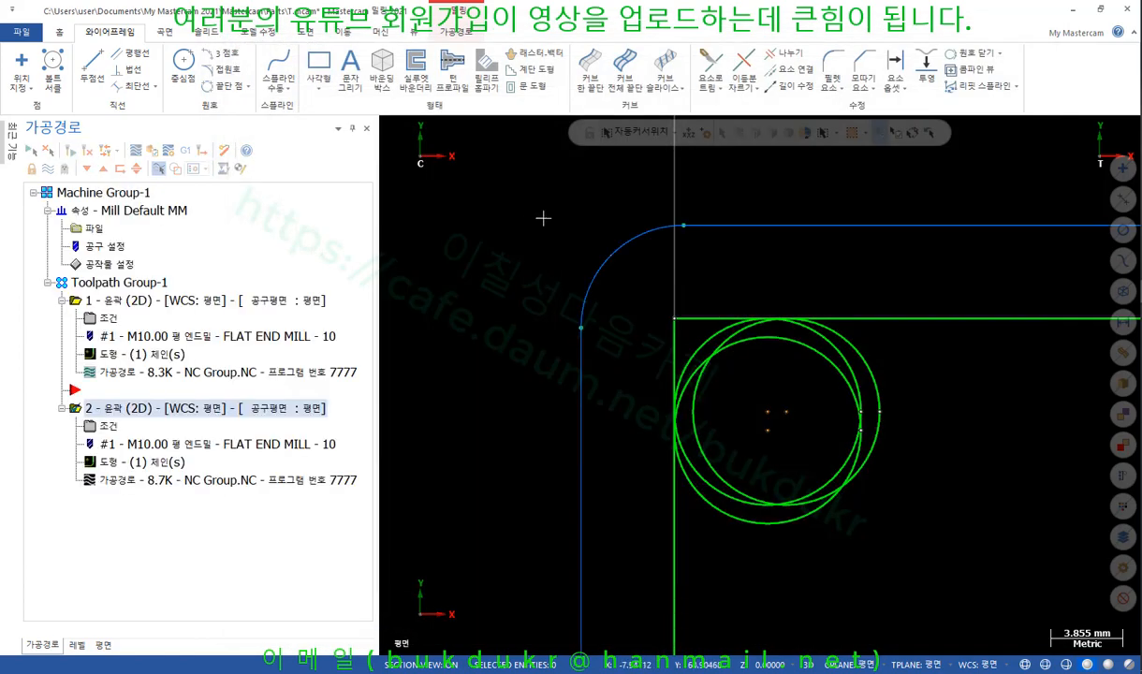
Step: Set the first contour's compensation direction to left (왼쪽), regenerate it and show both toolpaths together at the corner
scroll(678, 323, "up", 2)
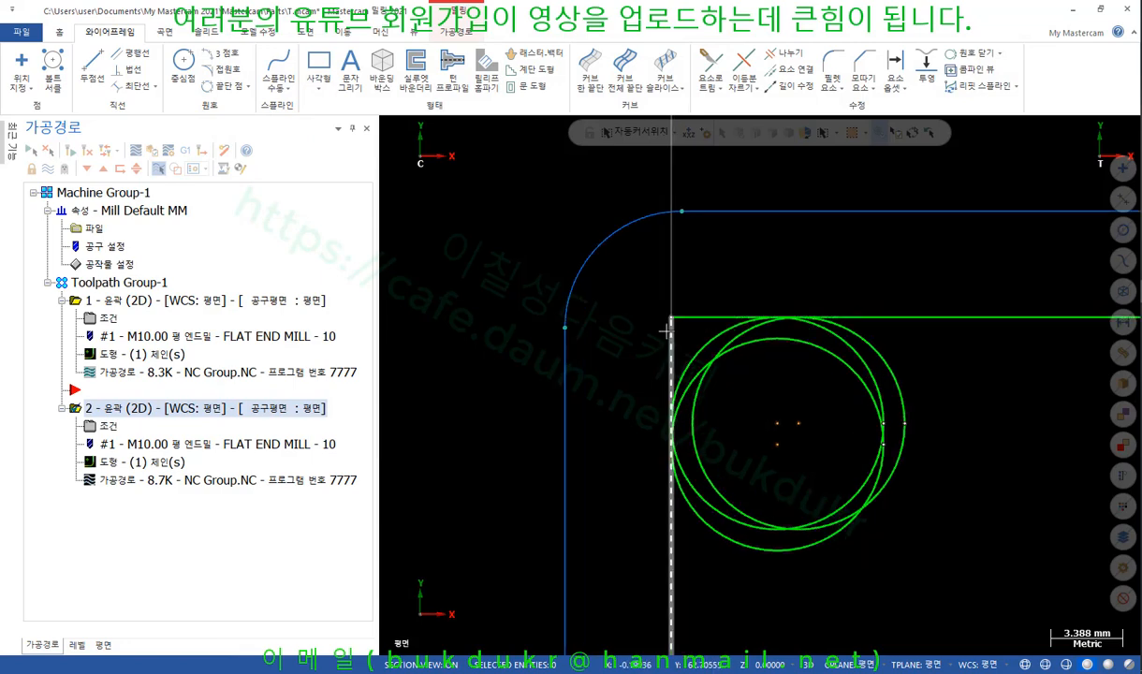
left_click(145, 301)
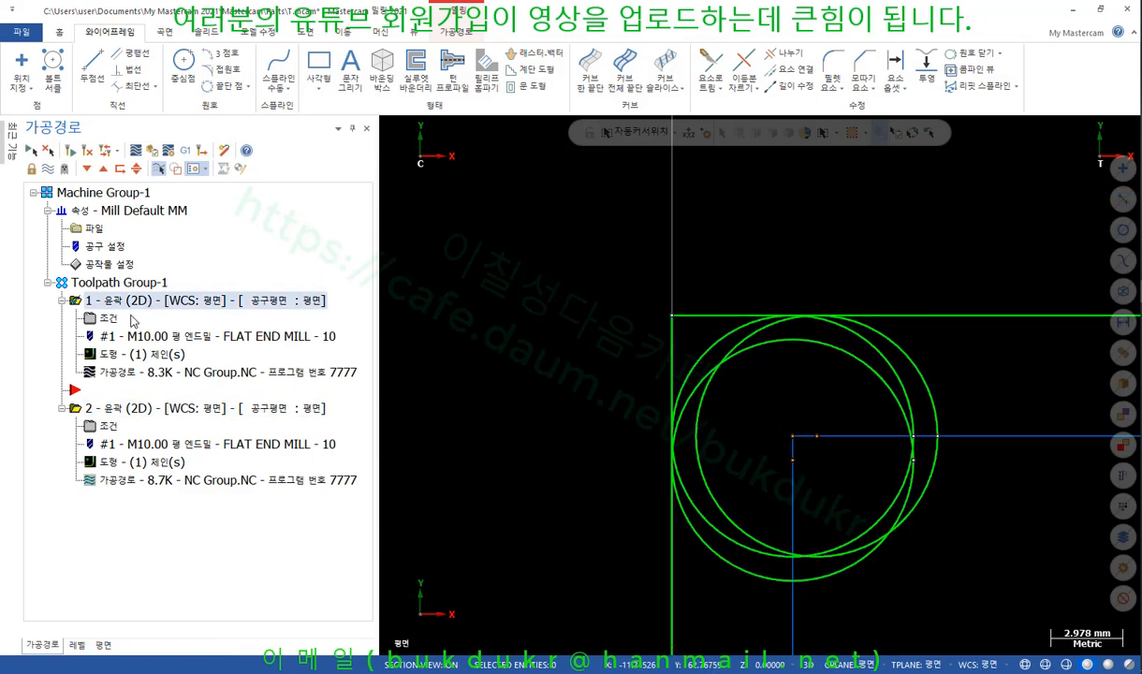
left_click(106, 318)
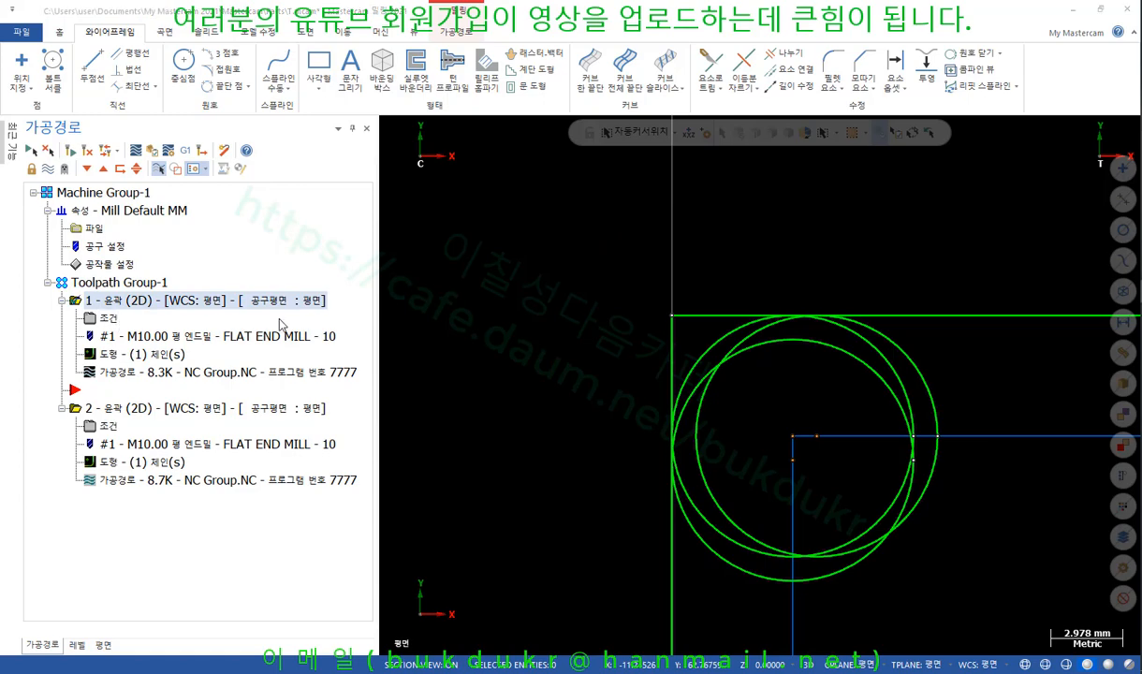
left_click(725, 152)
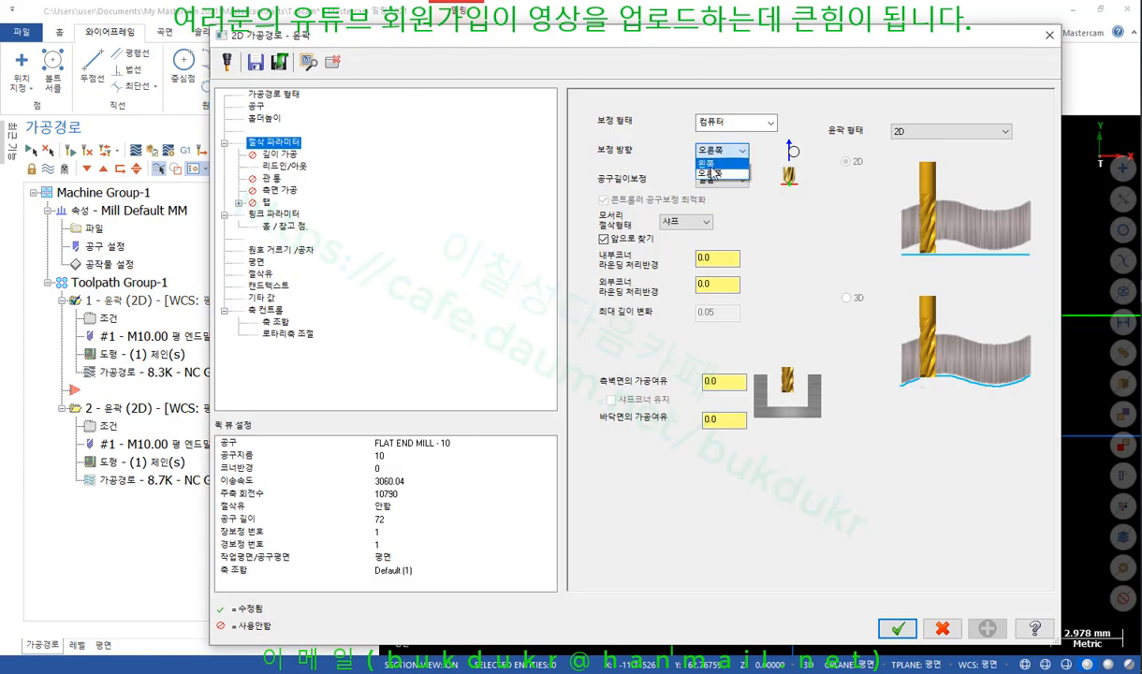
left_click(720, 166)
left_click(896, 628)
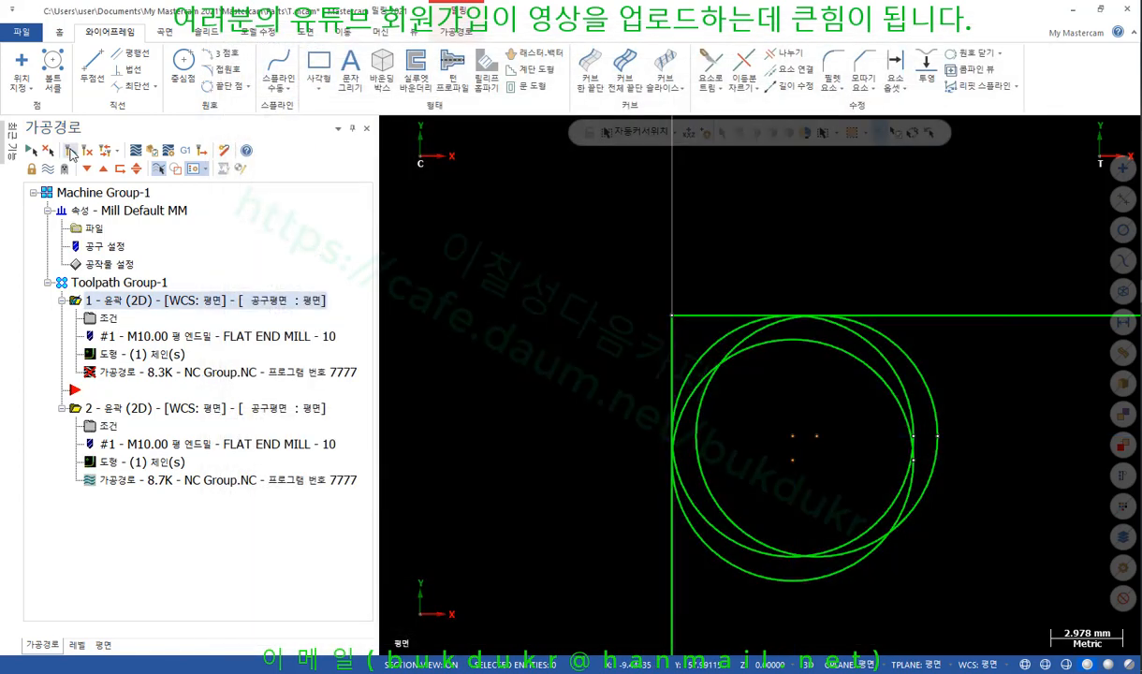
left_click(99, 279)
scroll(570, 221, "up", 2)
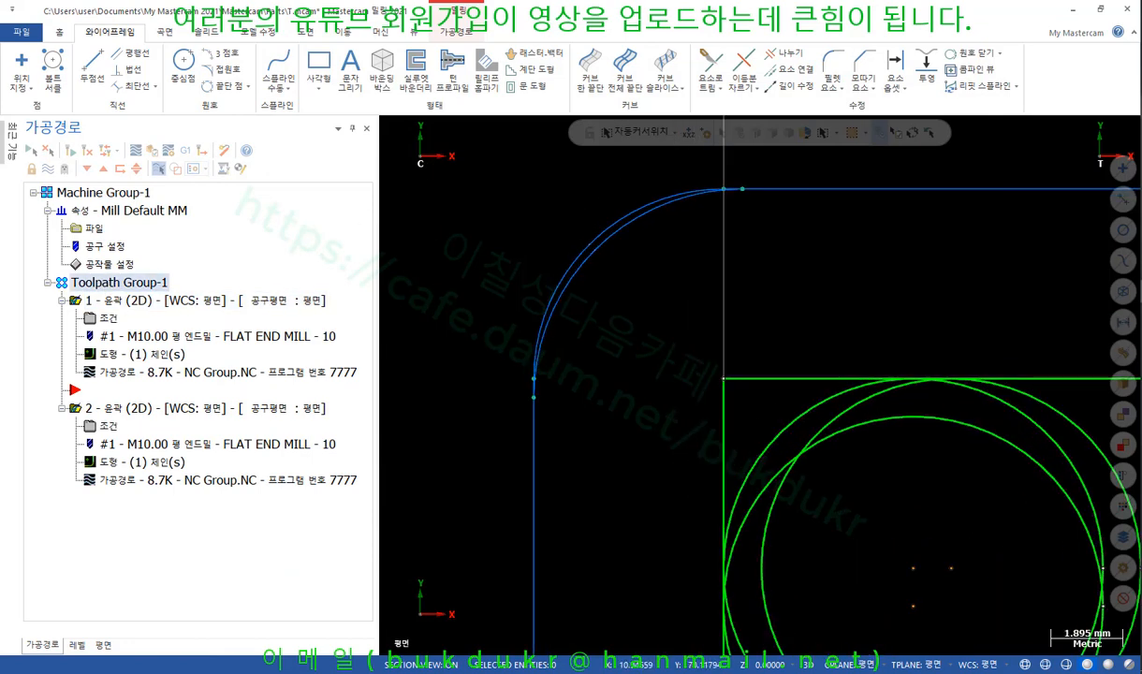
Step: Mark the two corner arcs and the corner shapes they cut in red, and clear the markings
left_click_drag(603, 244, 690, 321)
left_click_drag(729, 395, 767, 380)
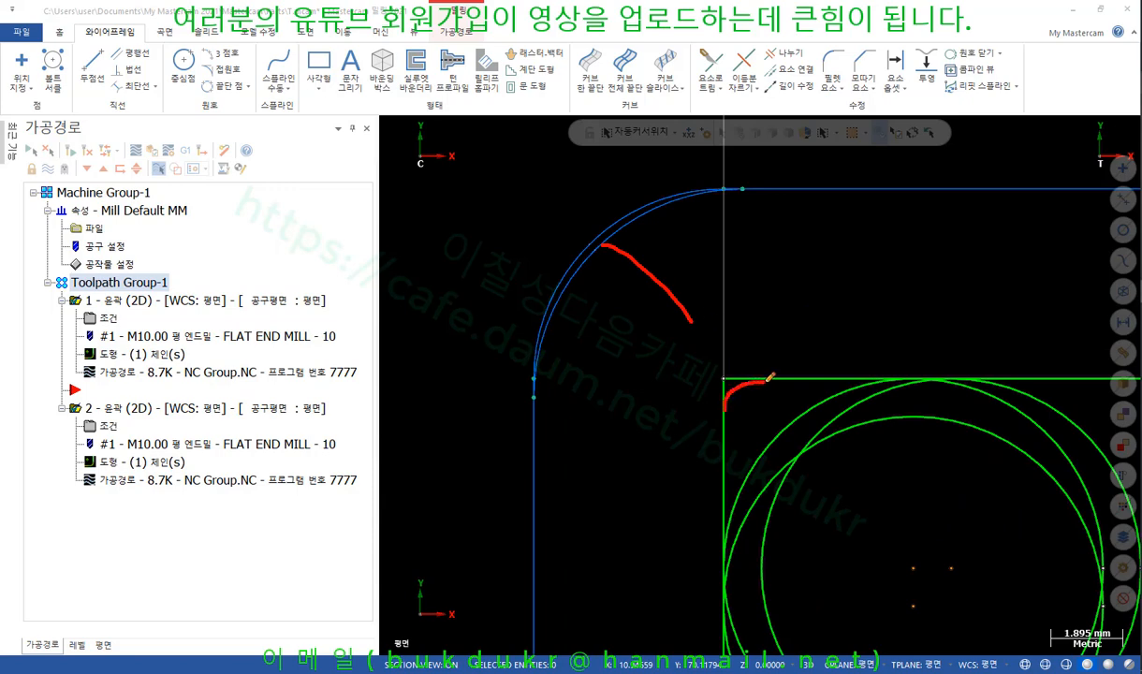
left_click_drag(589, 245, 579, 188)
mouse_move(725, 416)
left_mouse_down()
mouse_move(721, 380)
mouse_move(774, 372)
left_mouse_up()
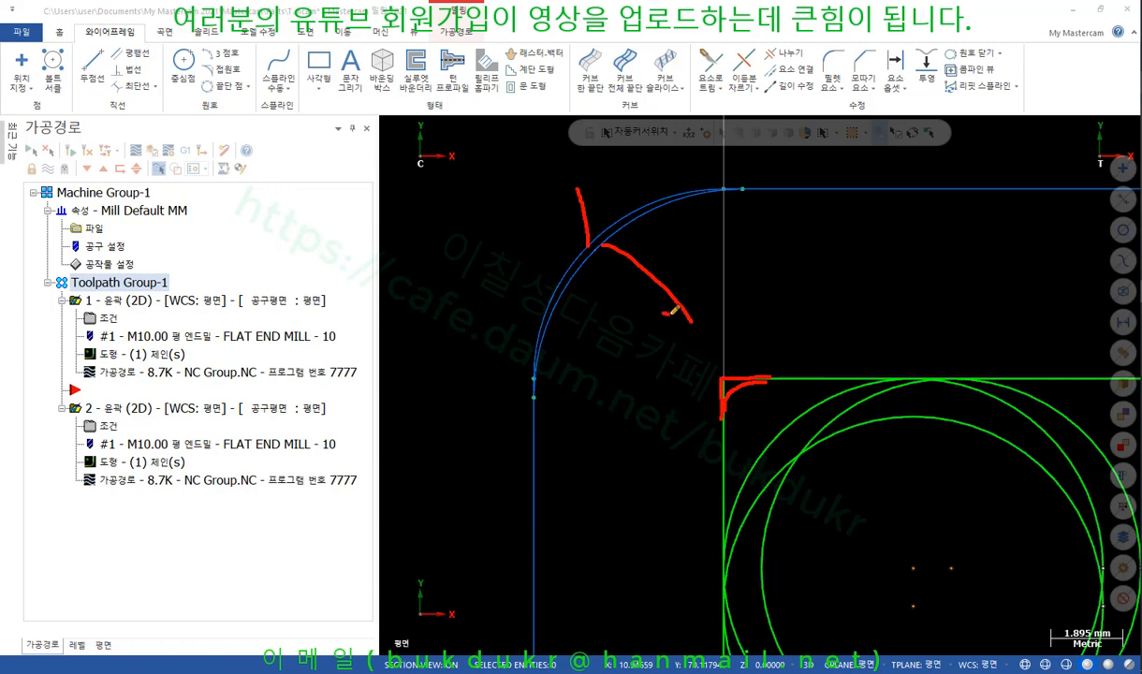
left_click_drag(673, 311, 702, 290)
right_click(845, 245)
left_click(862, 379)
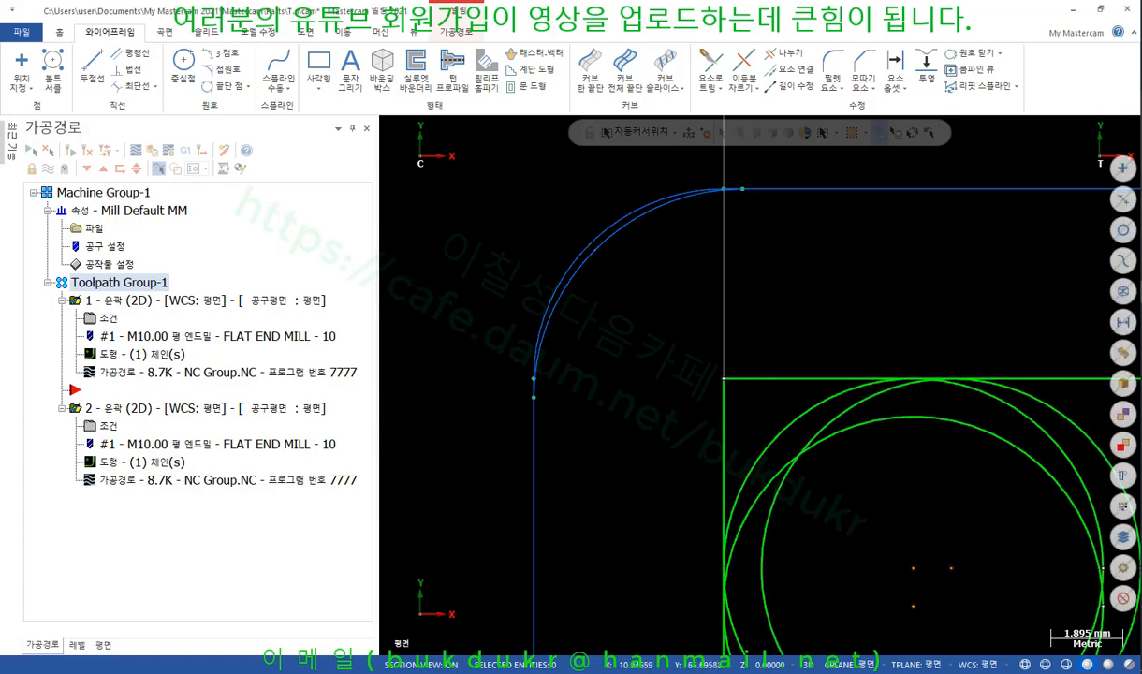
Step: Switch to the Mastercam textbook PDF in Acrobat and read the outside corner rounding radius description
key("alt+Tab")
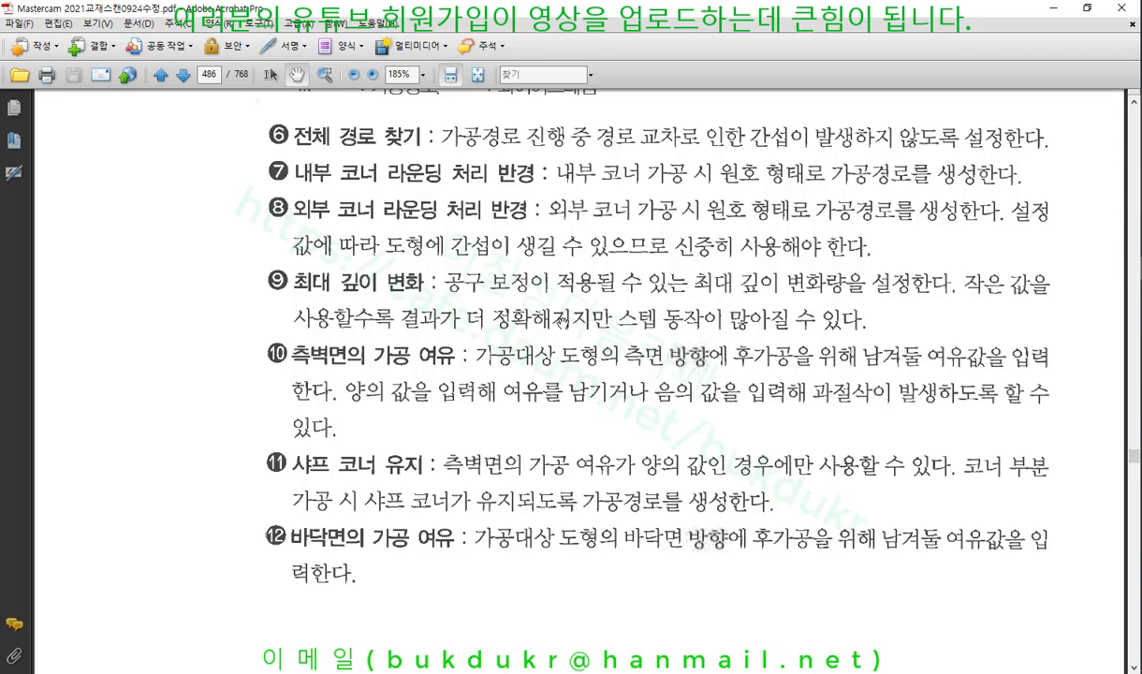
scroll(515, 217, "up", 4)
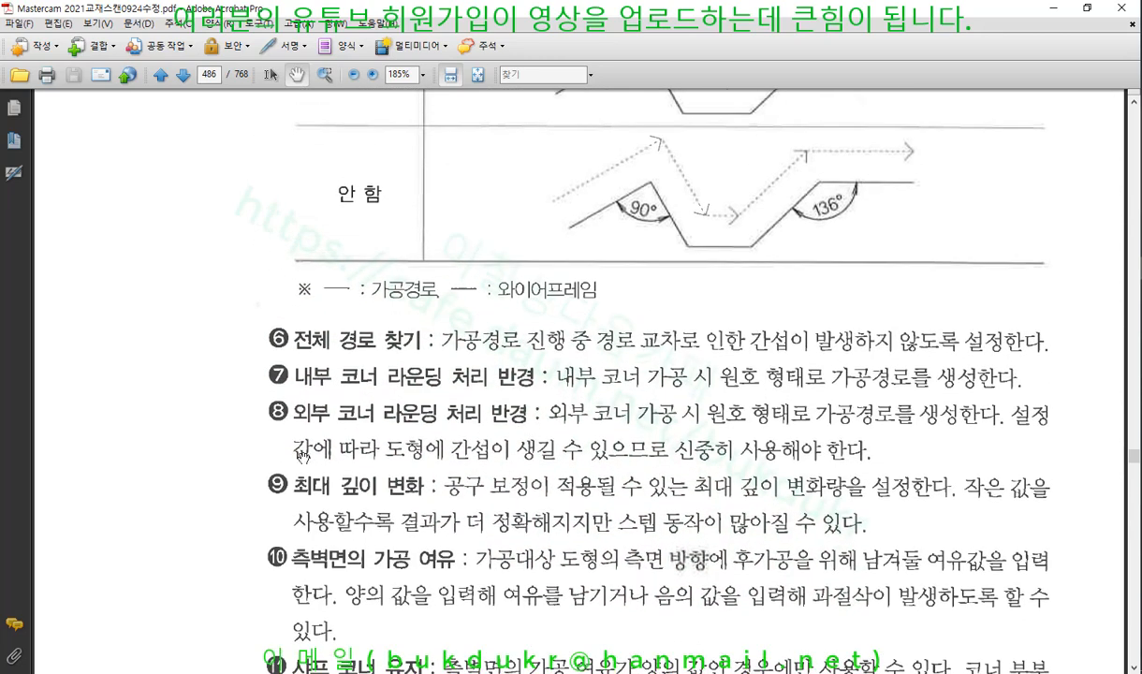